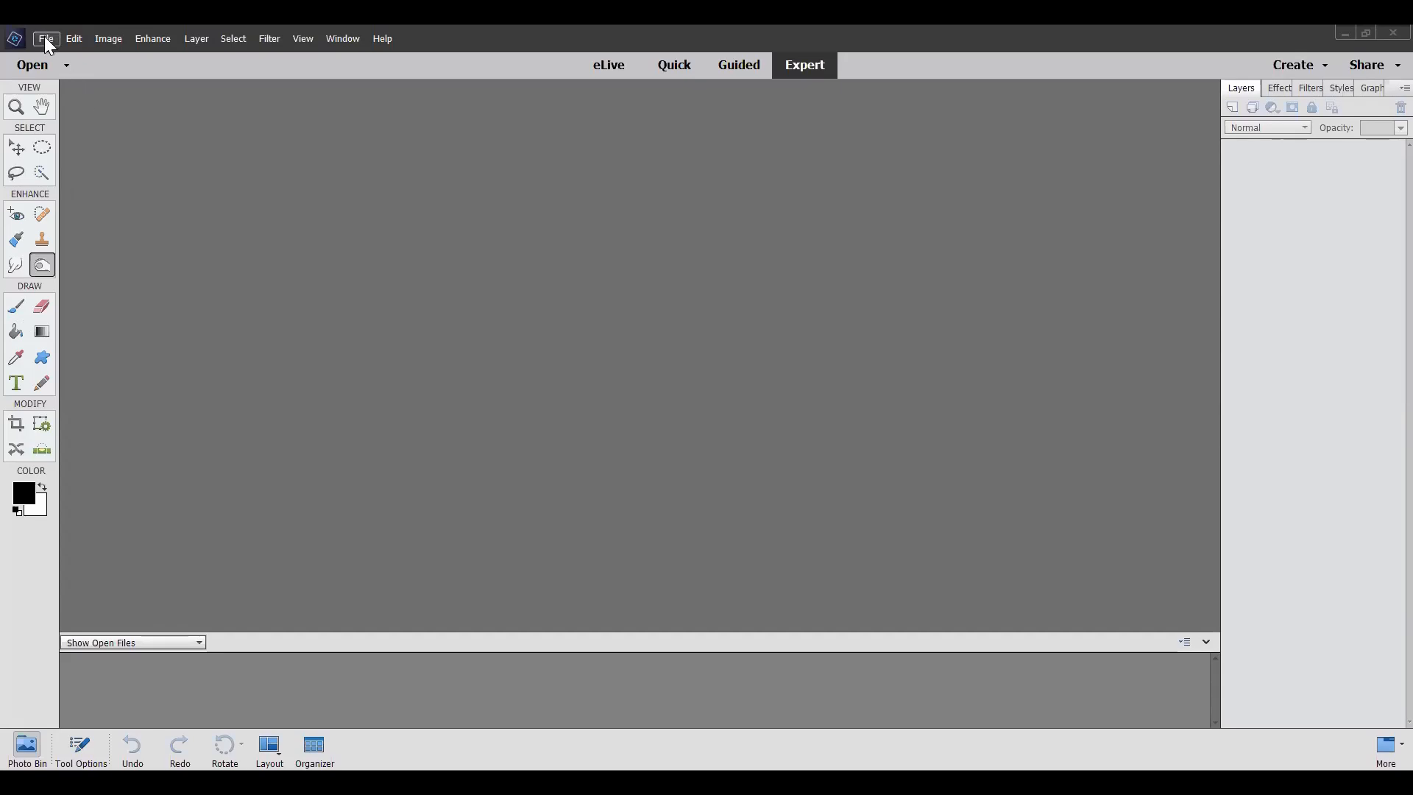
Step: Open the photo named test from the zoomphoto folder
left_click(45, 40)
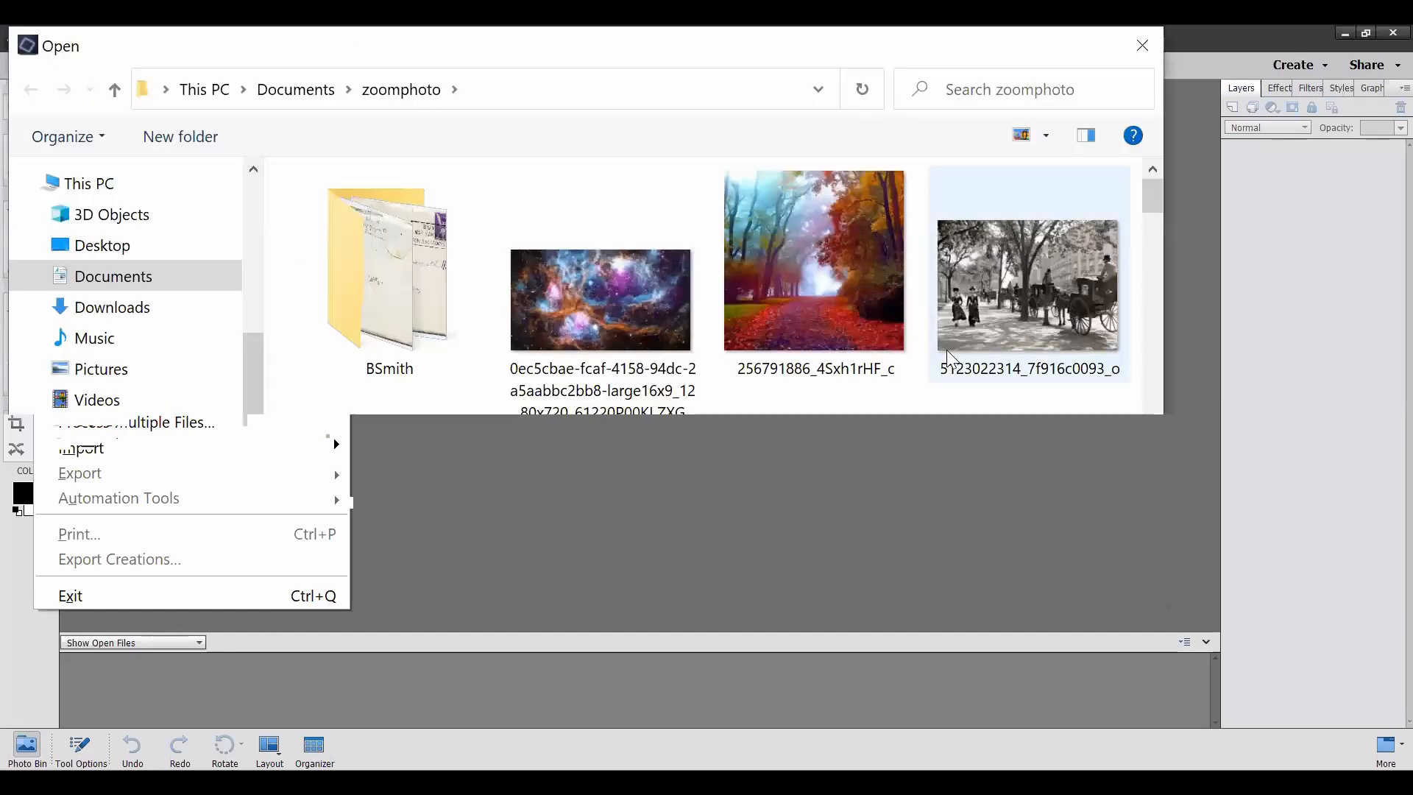
scroll(947, 351, "down", 4)
scroll(946, 351, "down", 8)
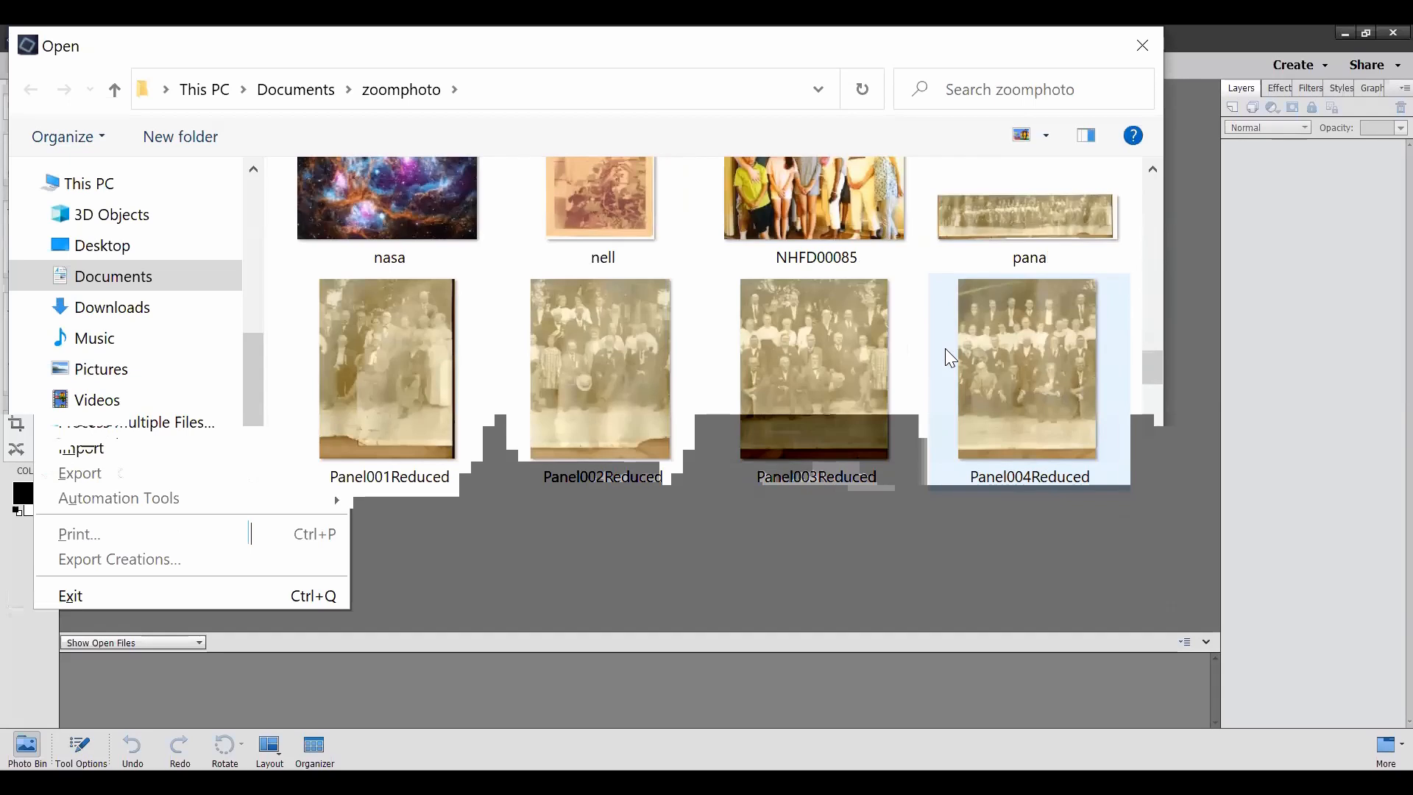
scroll(945, 348, "down", 3)
left_click(564, 347)
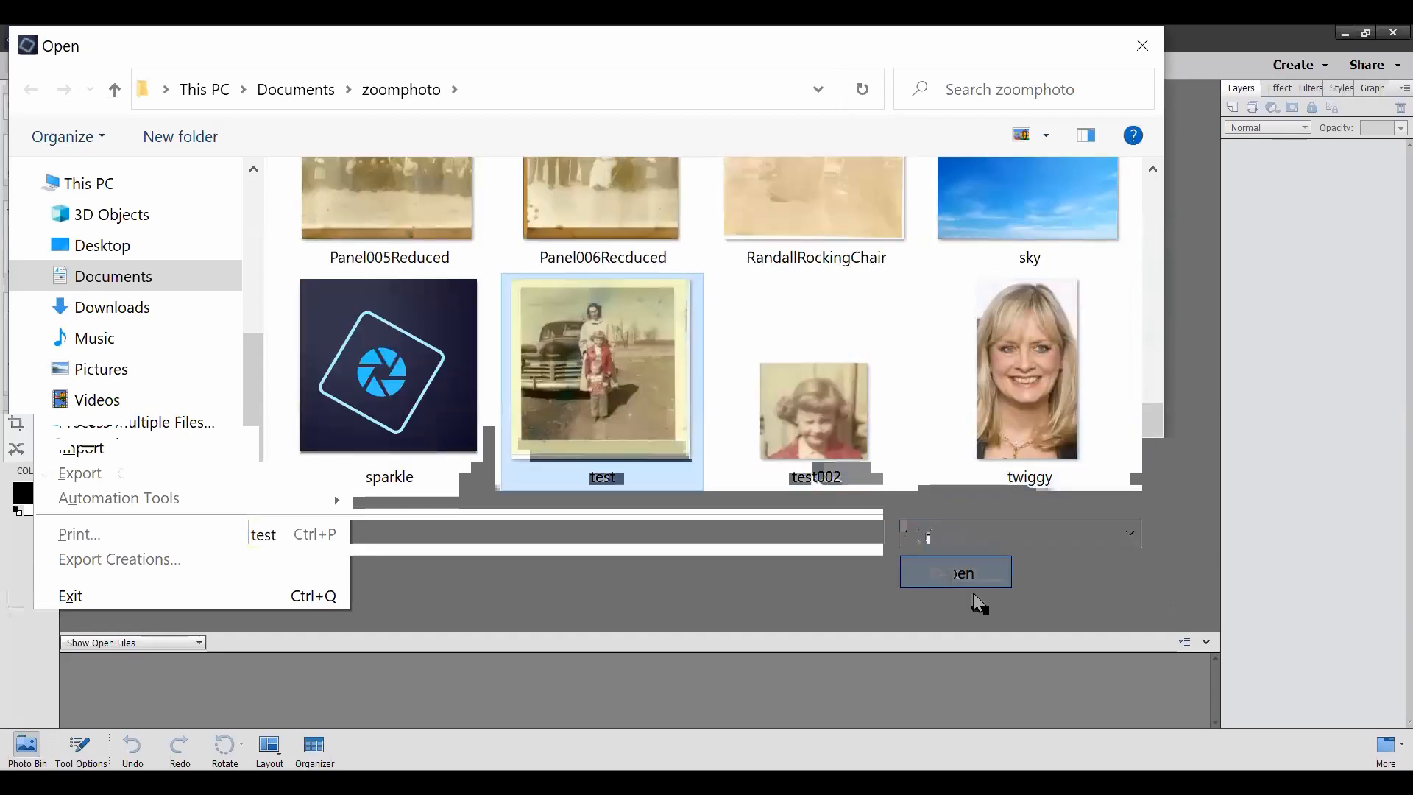
left_click(967, 574)
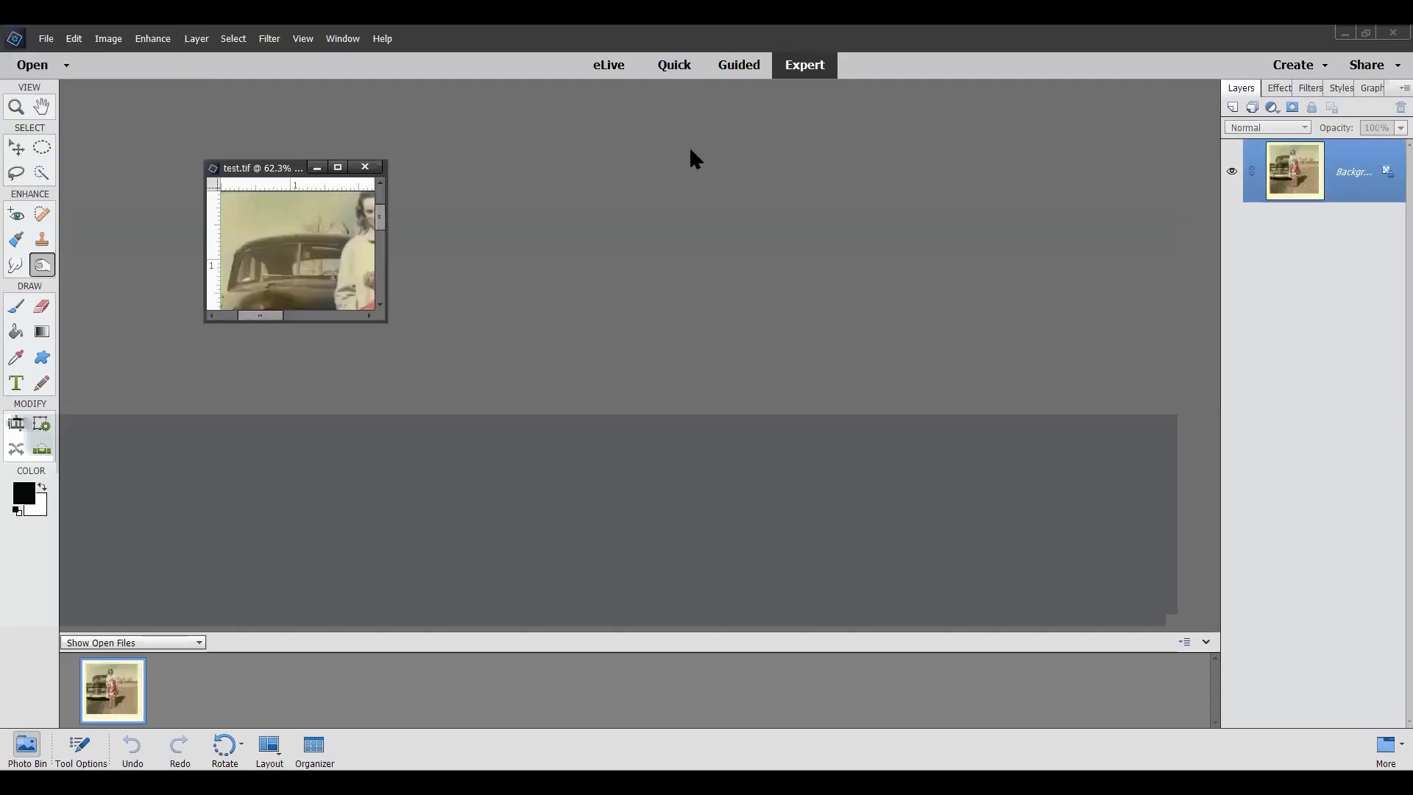
Step: Enlarge the floating image window to fit the photo's full width and examine the faces up close
mouse_move(828, 293)
left_mouse_down()
mouse_move(939, 473)
mouse_move(1116, 625)
mouse_move(1141, 678)
mouse_move(1215, 695)
left_mouse_up()
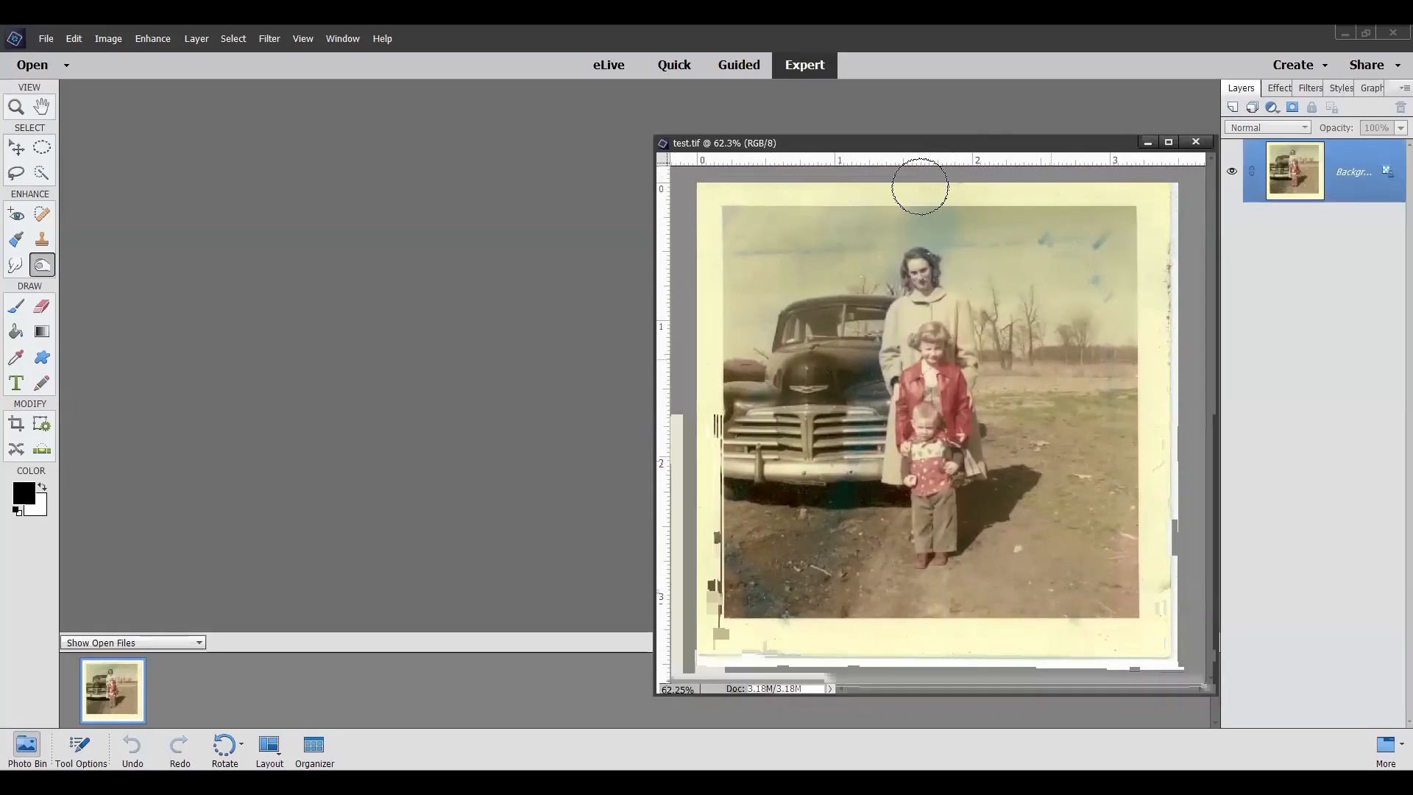
left_click_drag(911, 148, 892, 114)
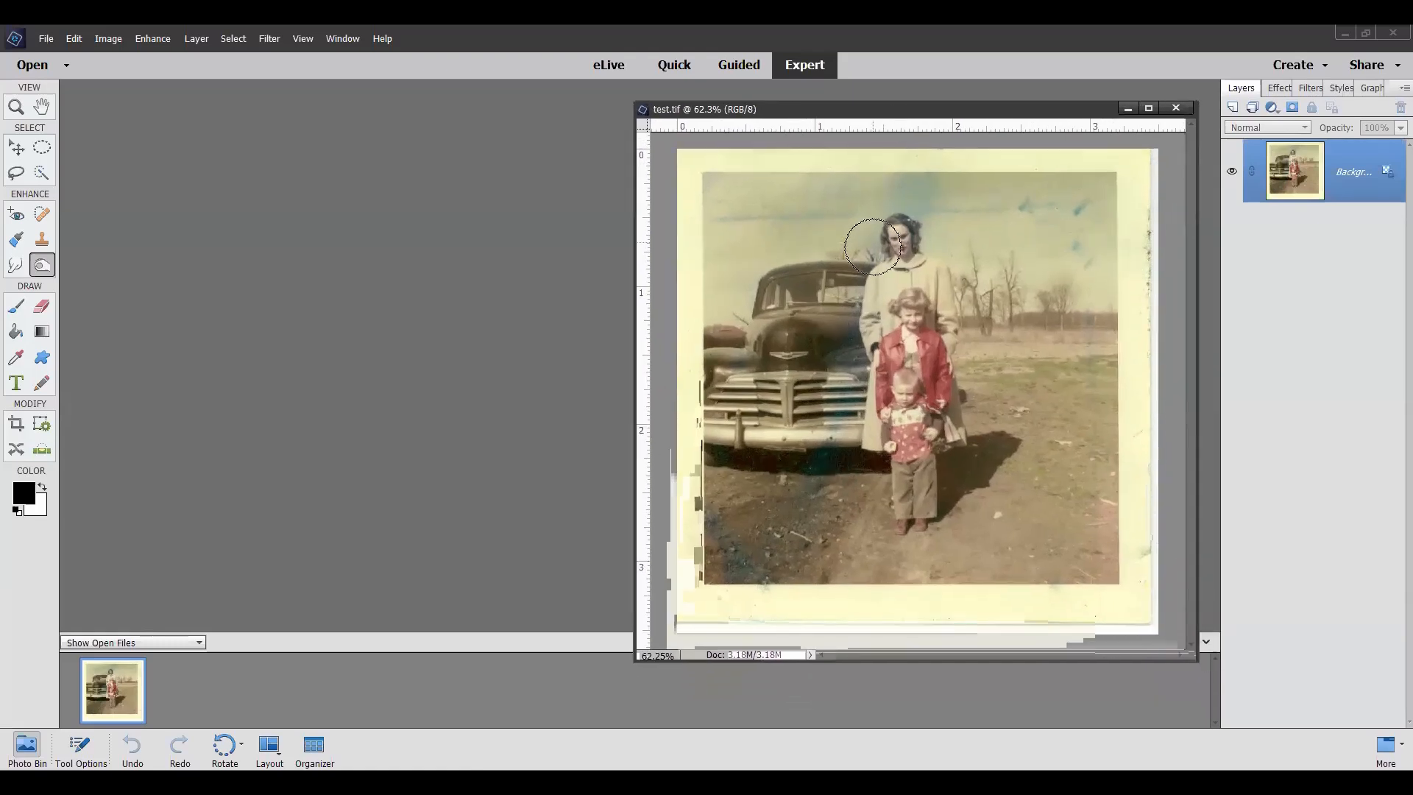
scroll(873, 247, "up", 3)
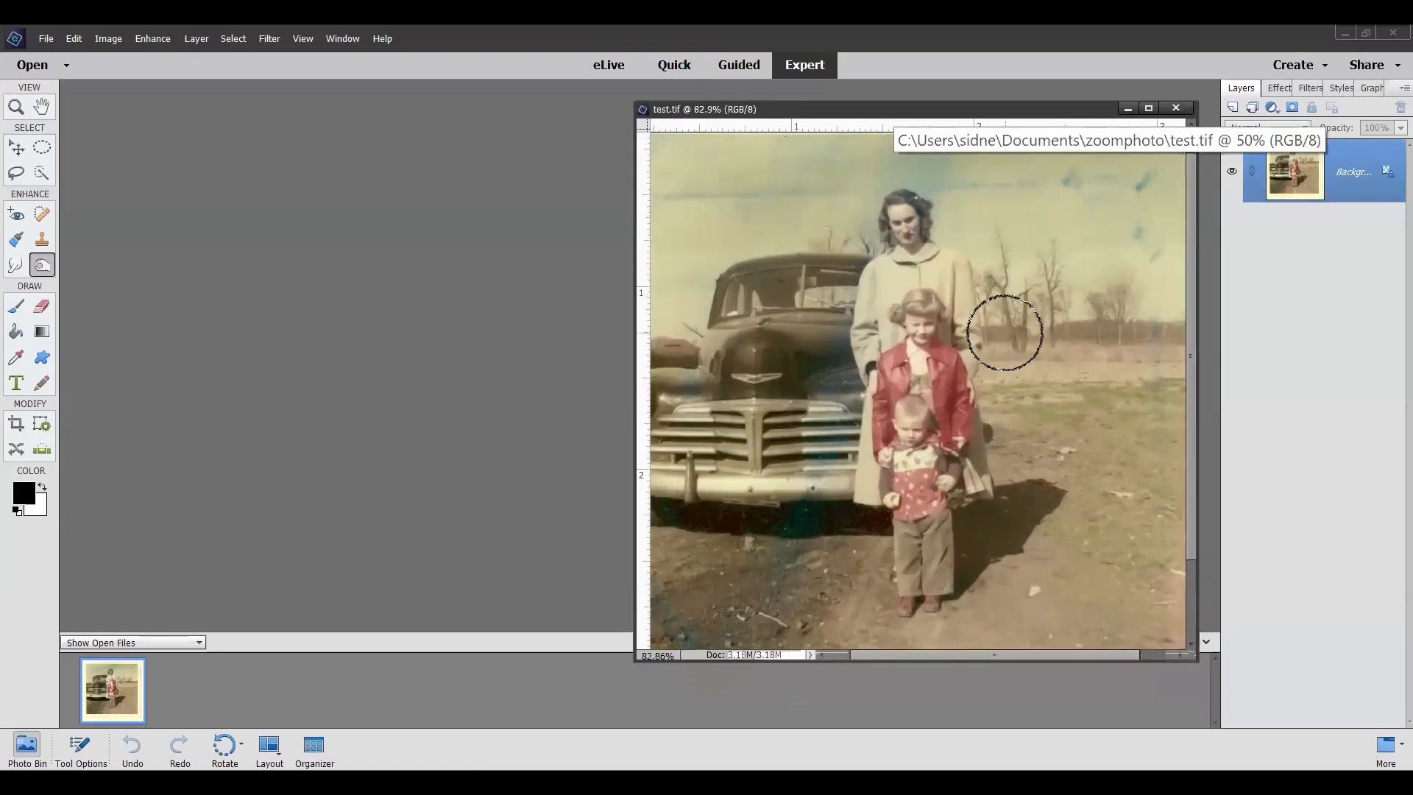
scroll(1003, 327, "up", 5)
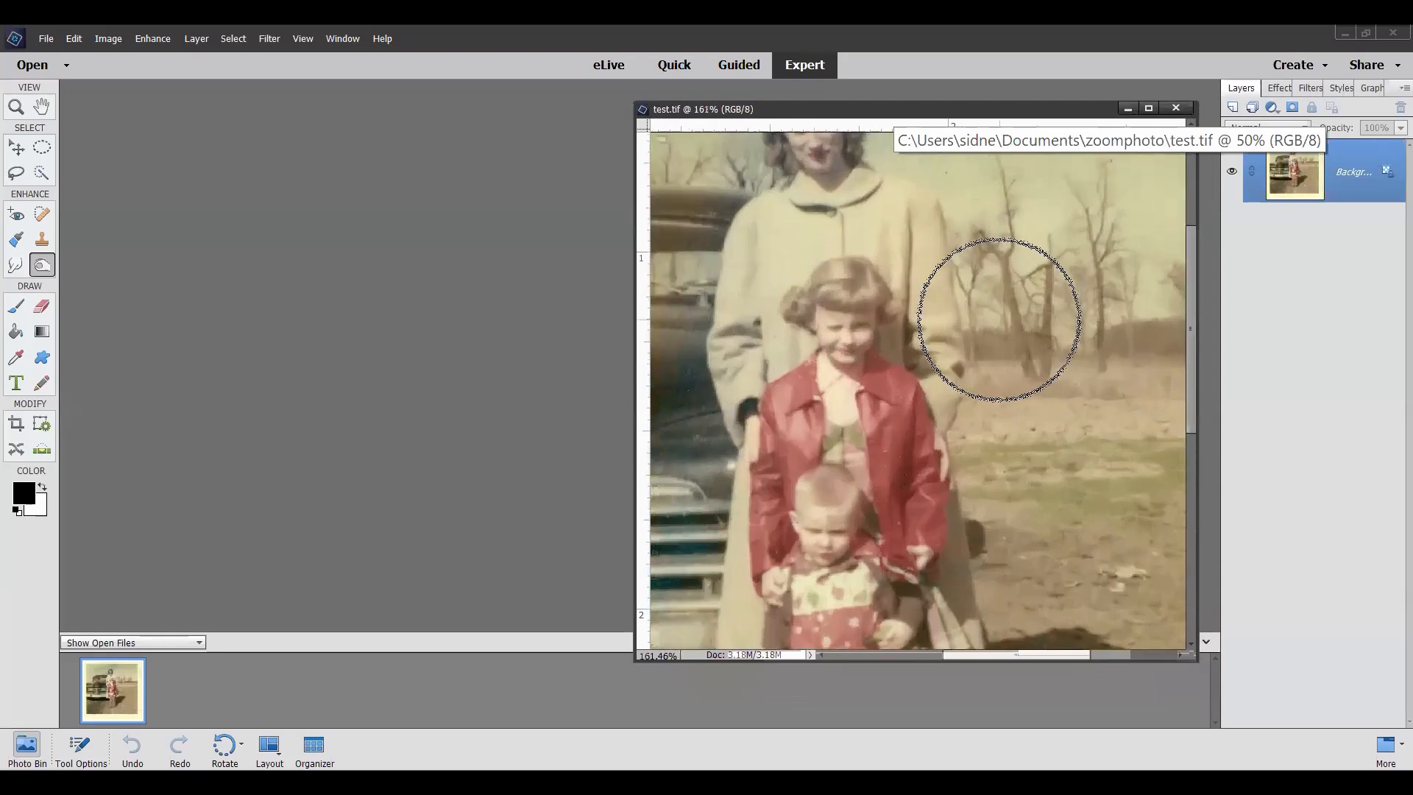
scroll(998, 319, "up", 1)
scroll(999, 319, "up", 1)
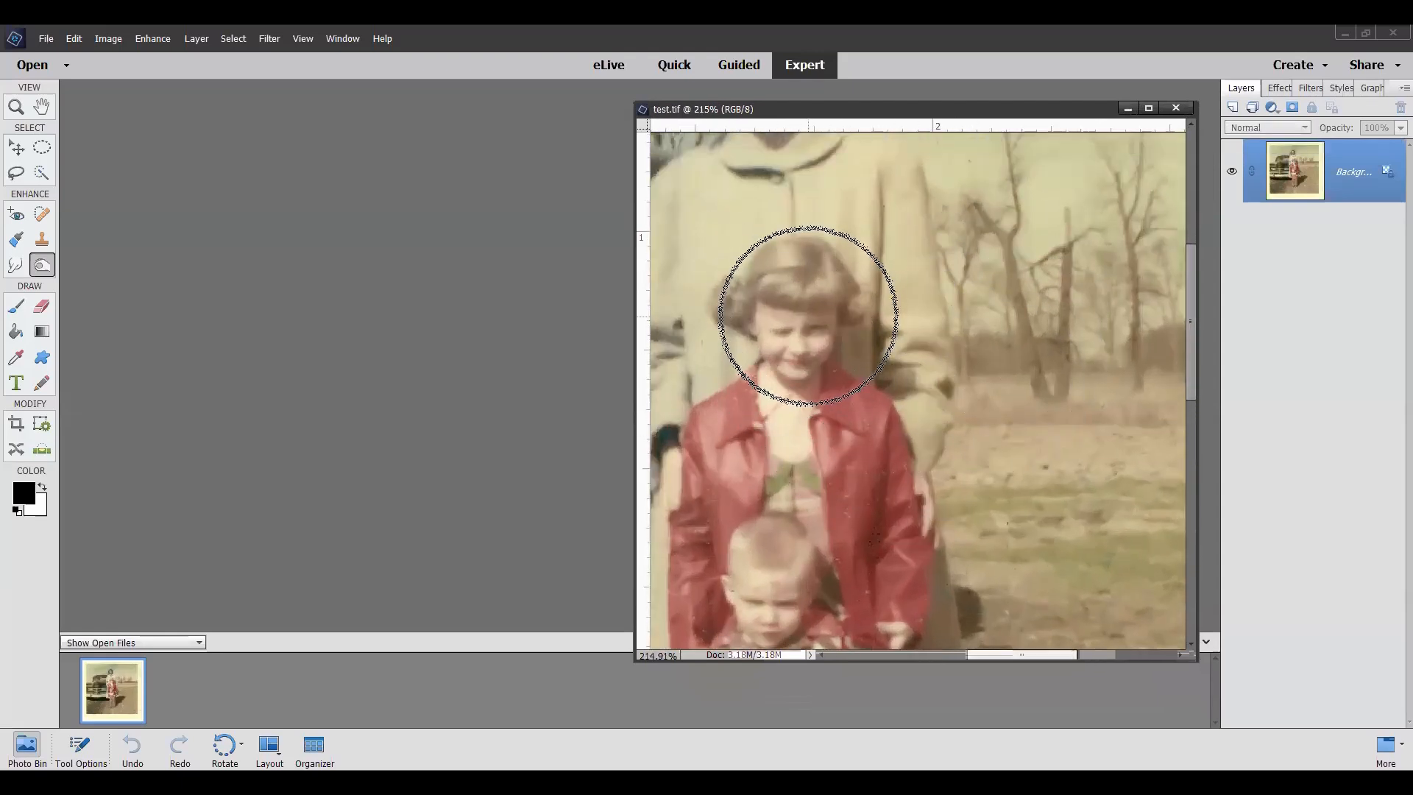
scroll(807, 315, "down", 3)
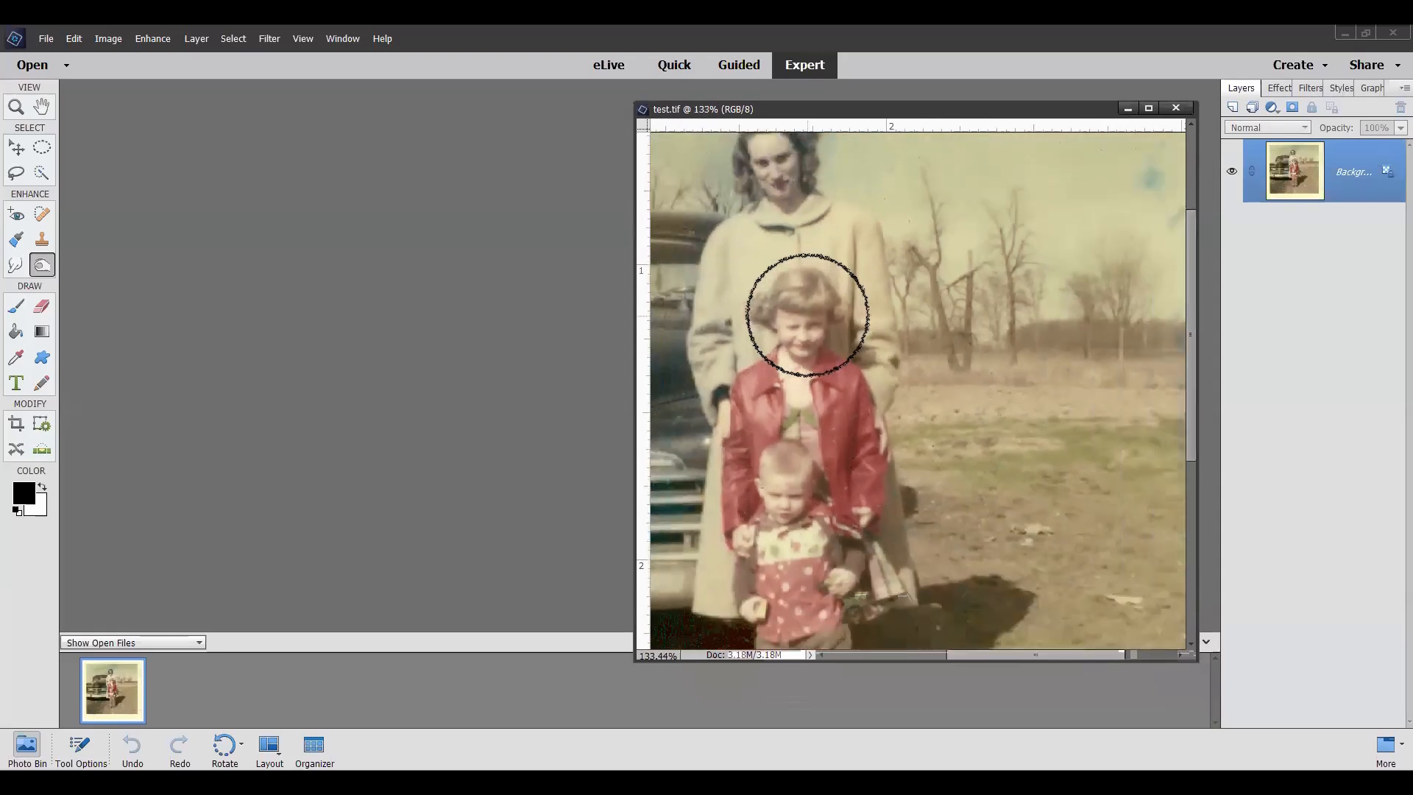
scroll(807, 315, "down", 3)
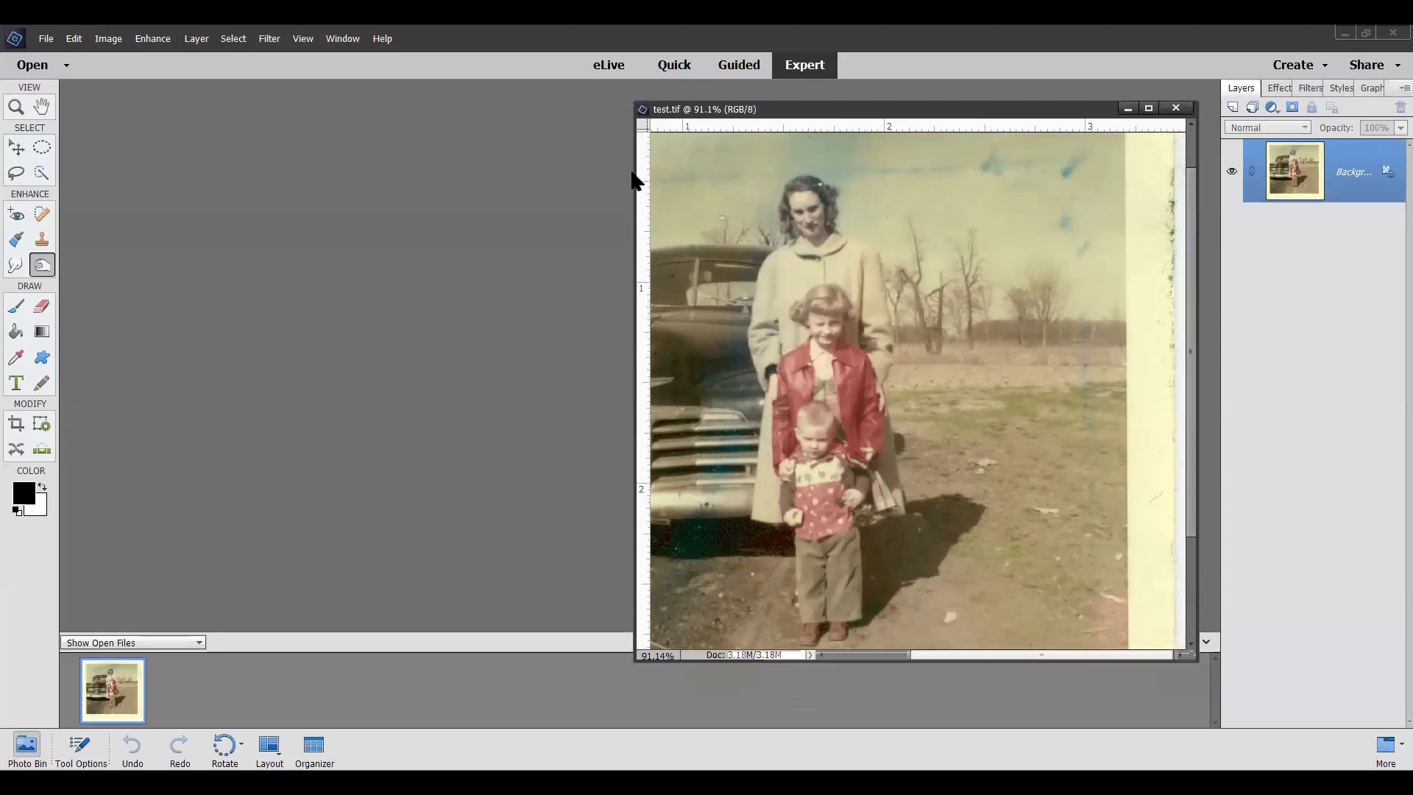
left_click_drag(634, 174, 451, 170)
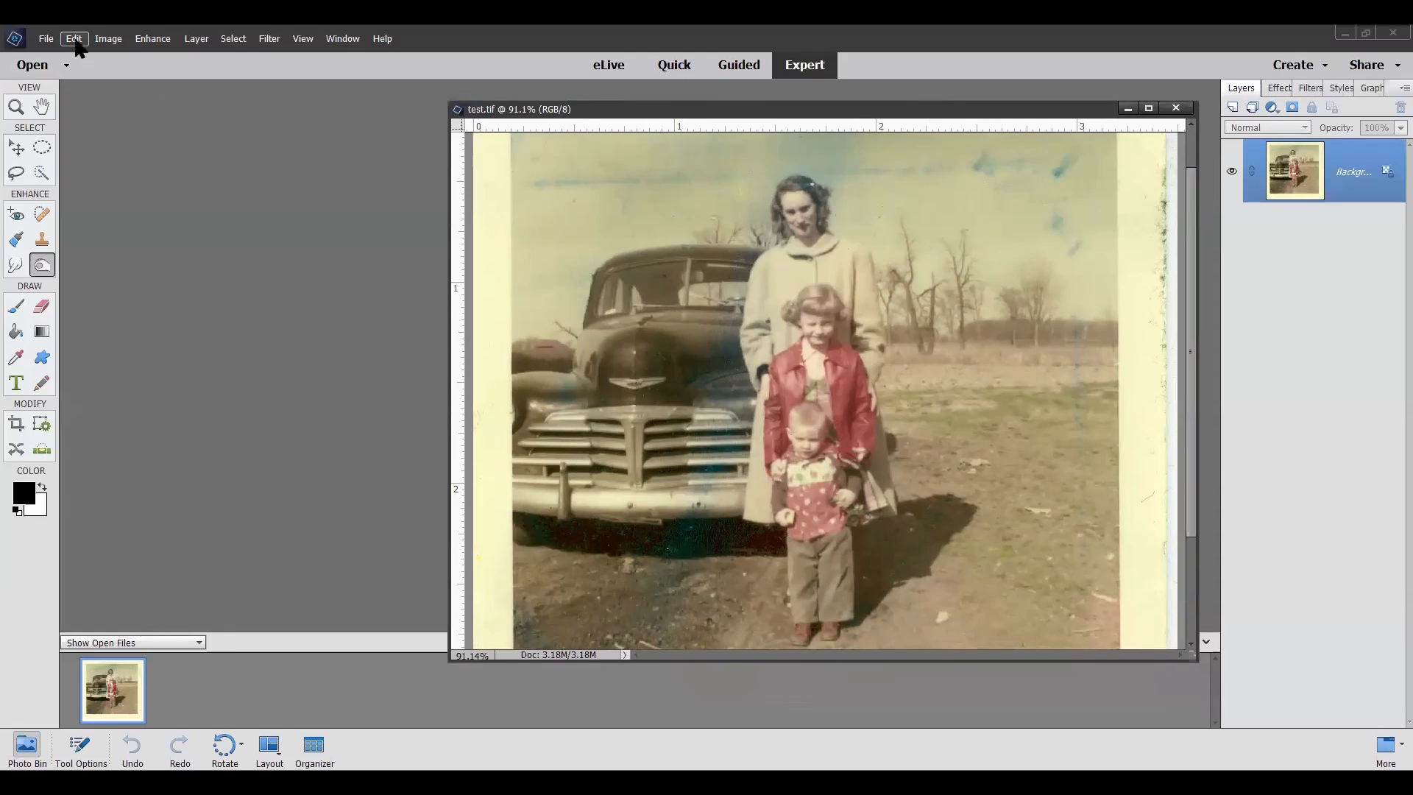
Step: Start the Open Closed Eyes correction and select the face of the girl in the red jacket
left_click(151, 41)
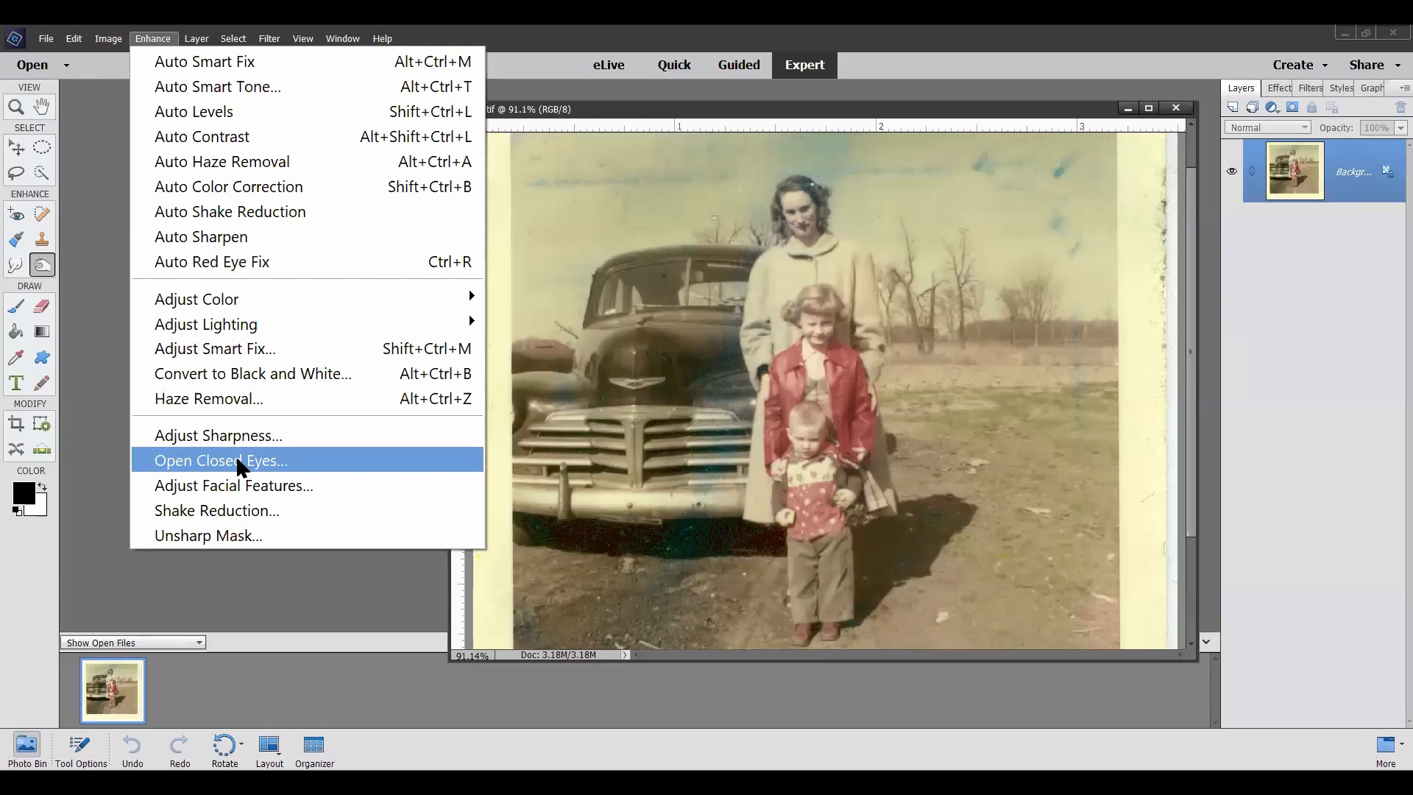
left_click(235, 460)
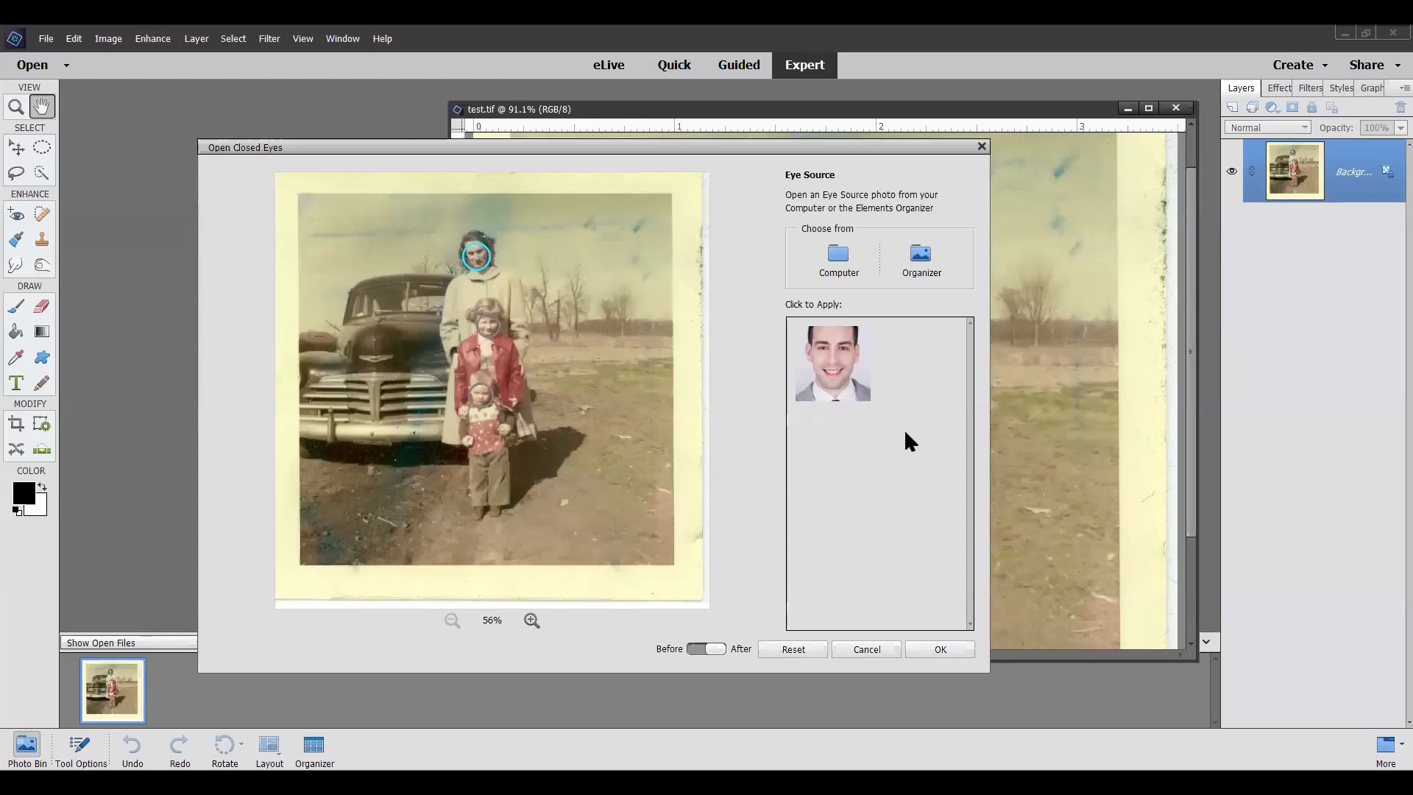
mouse_move(807, 372)
left_click_drag(636, 150, 803, 112)
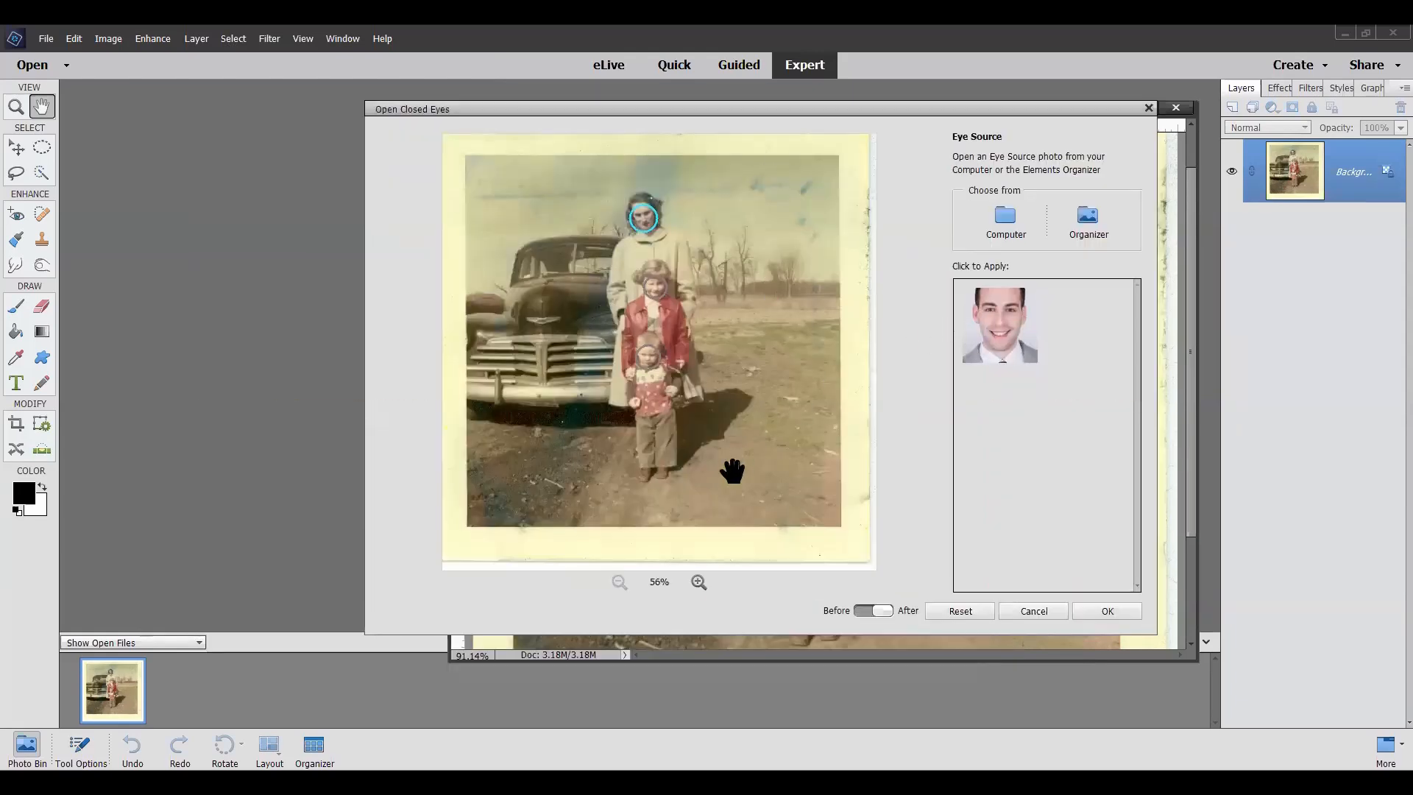
left_click(698, 583)
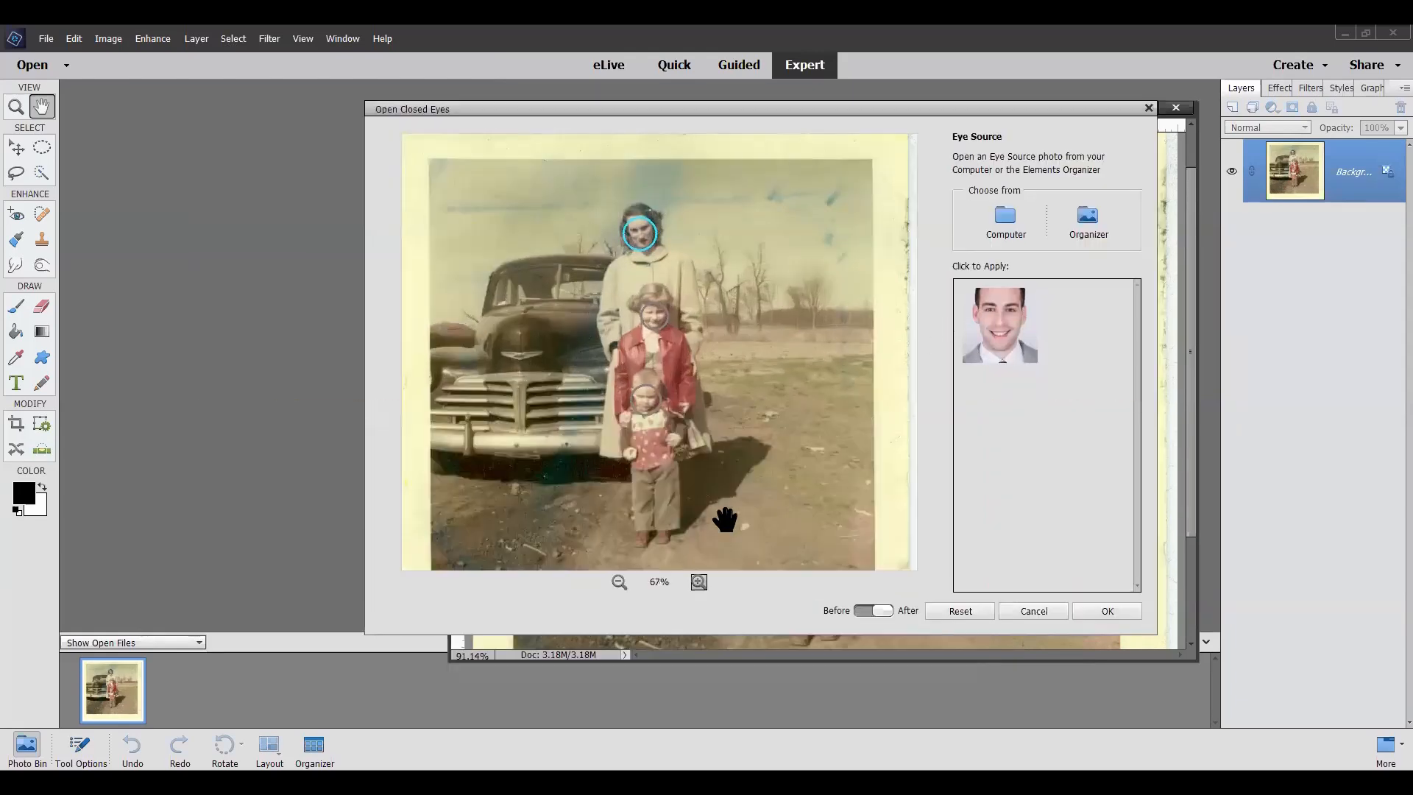
left_click(699, 582)
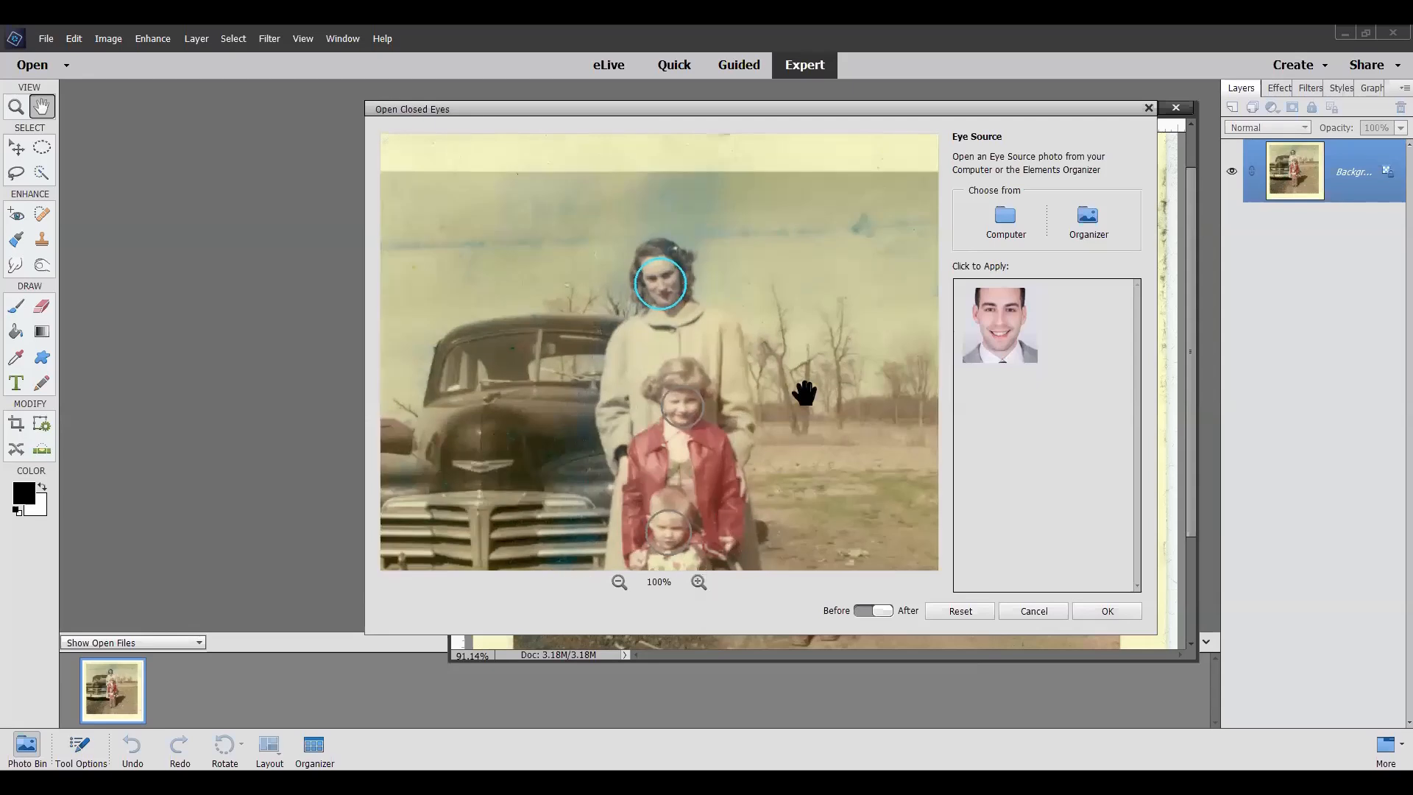
left_click_drag(801, 391, 797, 334)
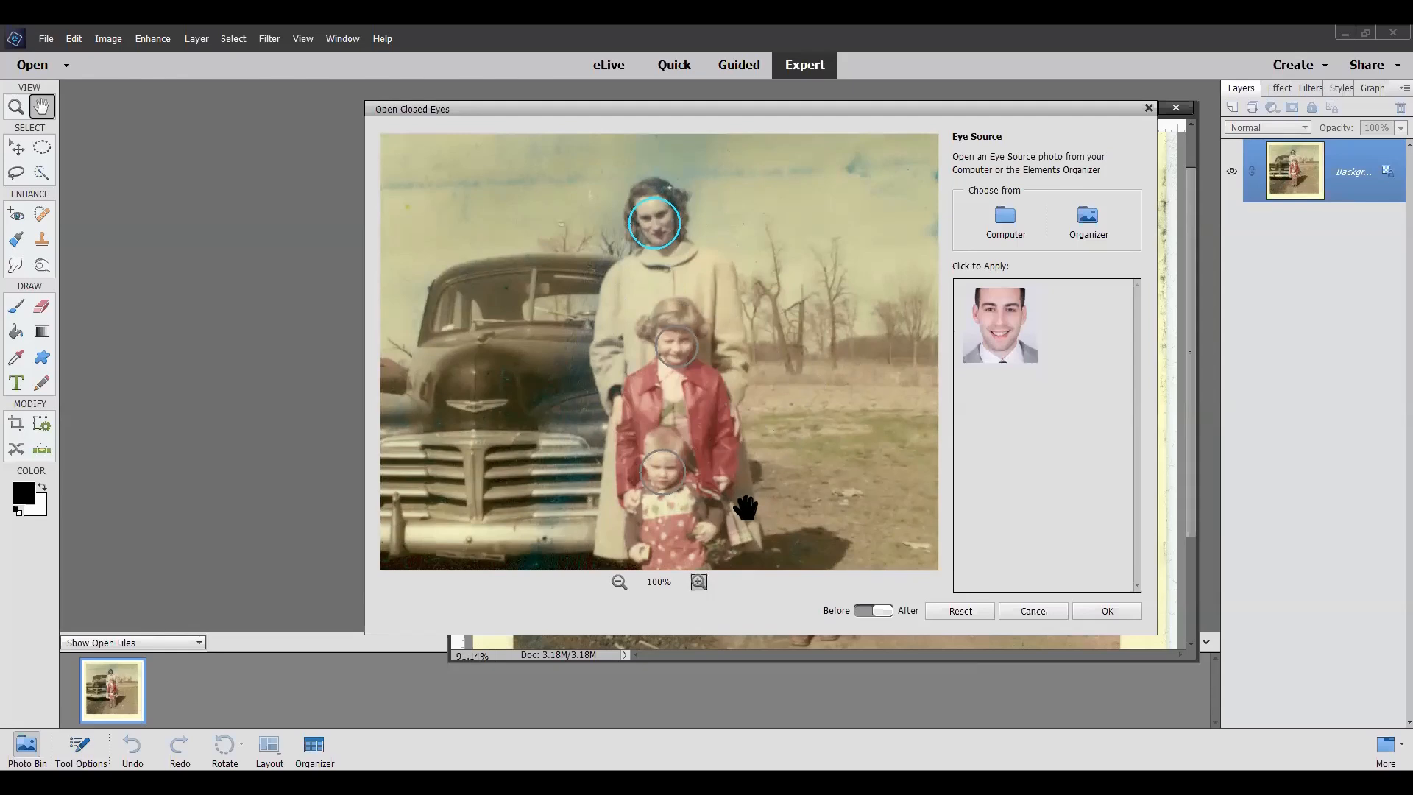
left_click(698, 582)
left_click_drag(768, 465, 730, 261)
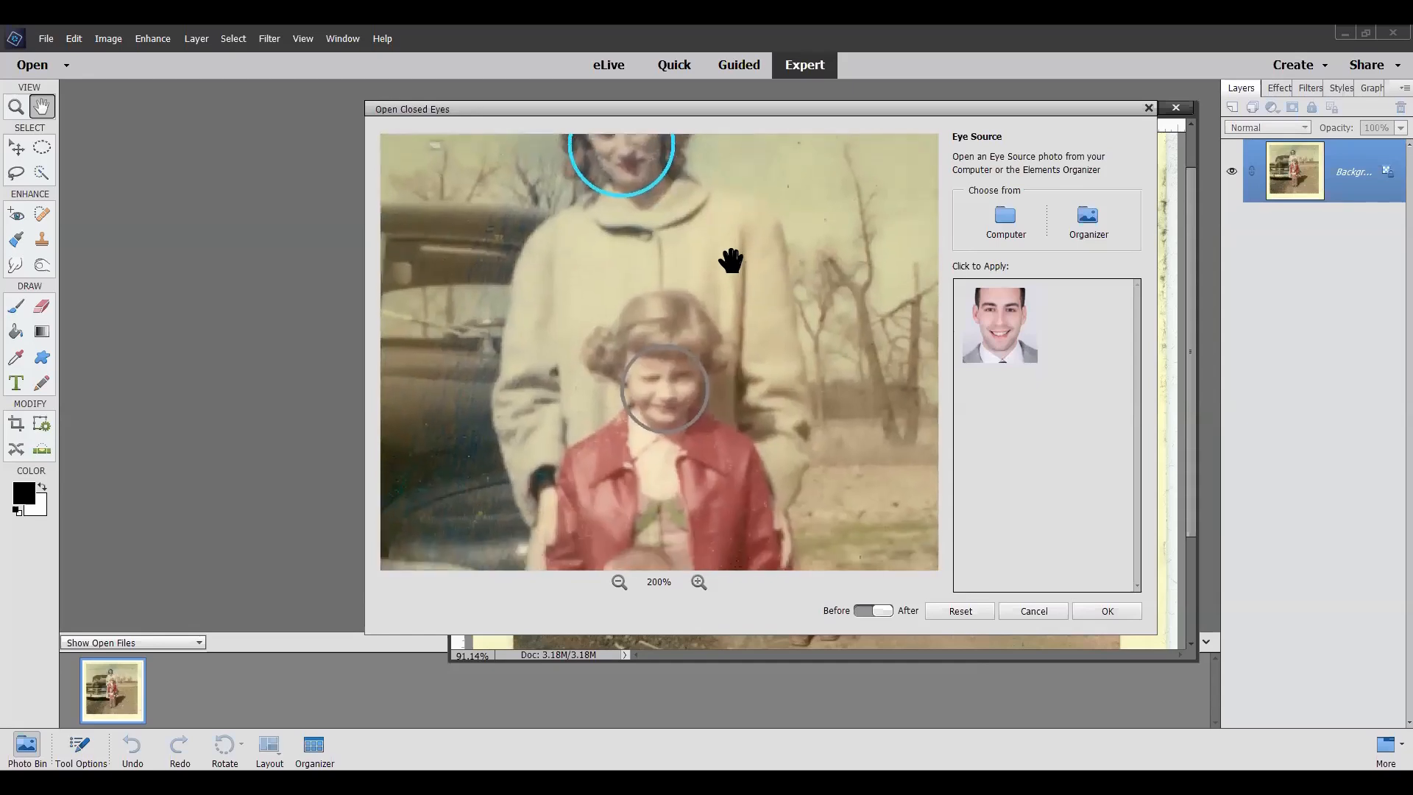
left_click(678, 395)
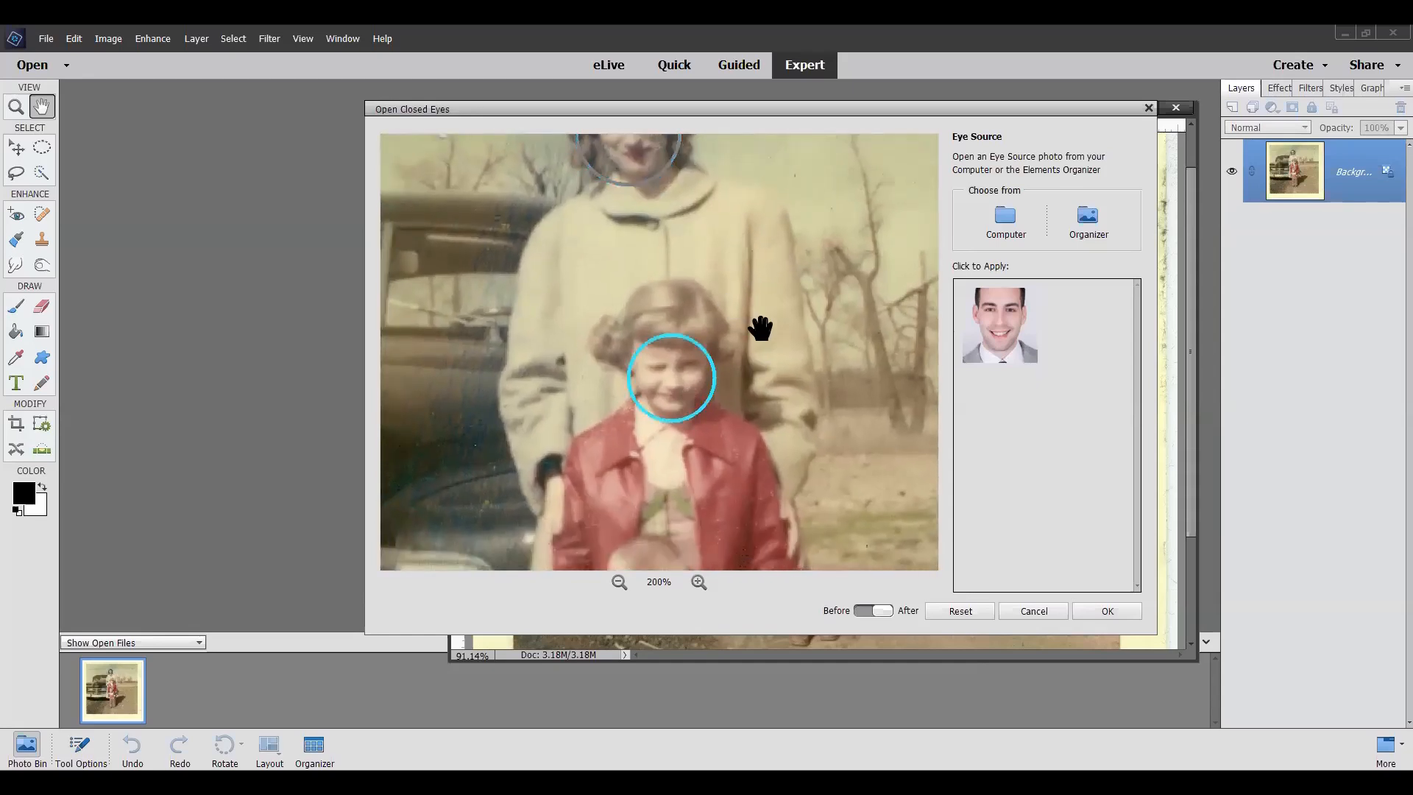
left_click_drag(760, 326, 763, 264)
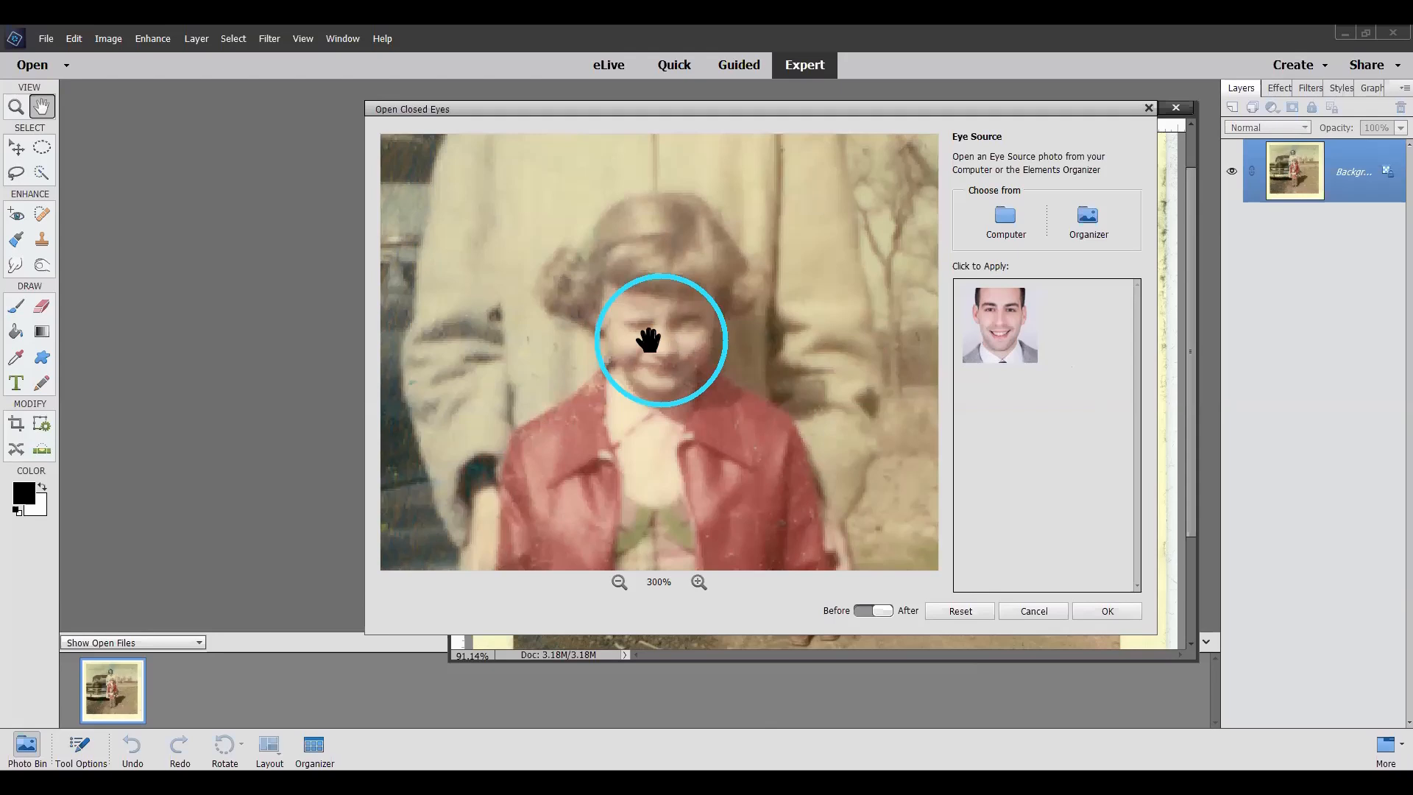
Step: Try the supplied sample man's eyes on the girl's face and compare with the original photo behind the dialog
left_click(1004, 332)
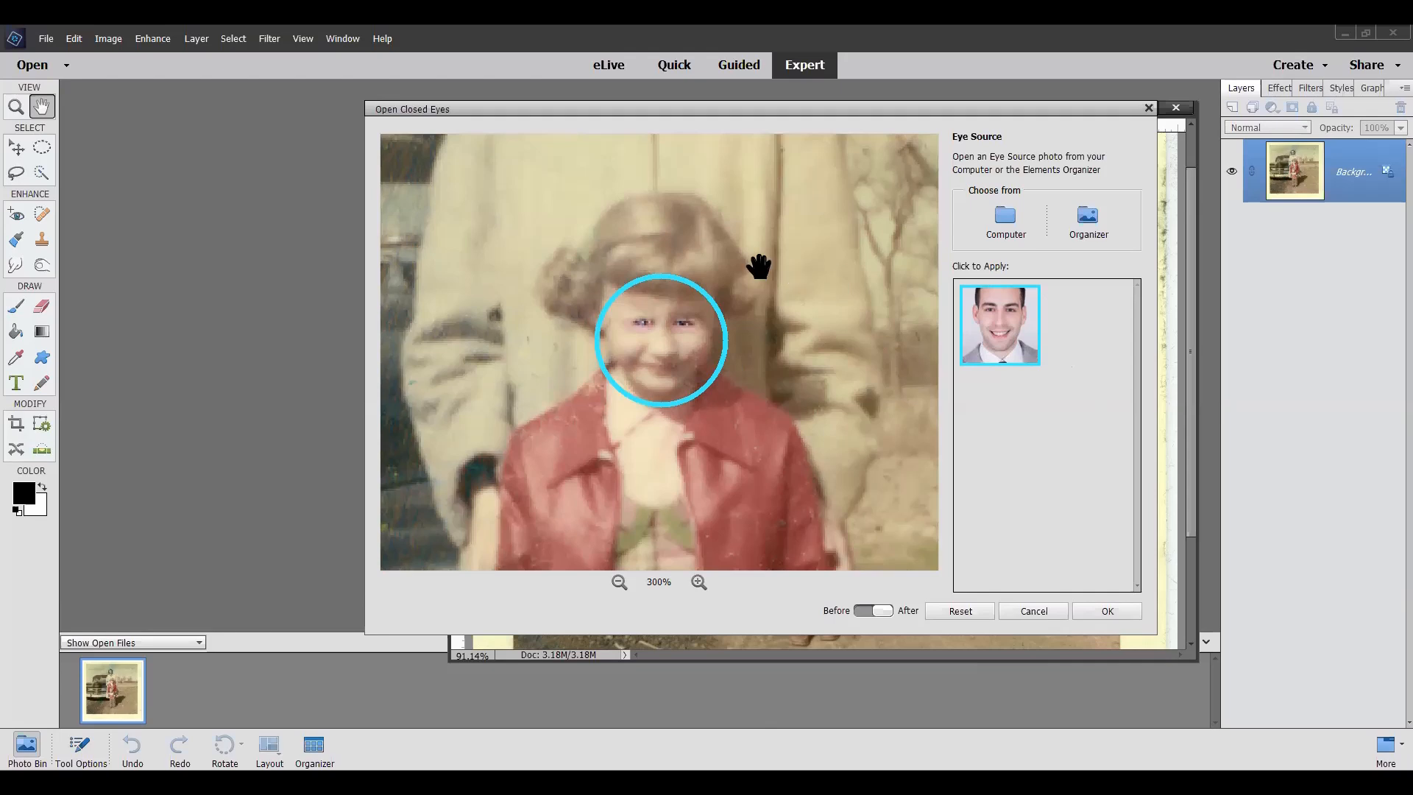
scroll(760, 267, "up", 2)
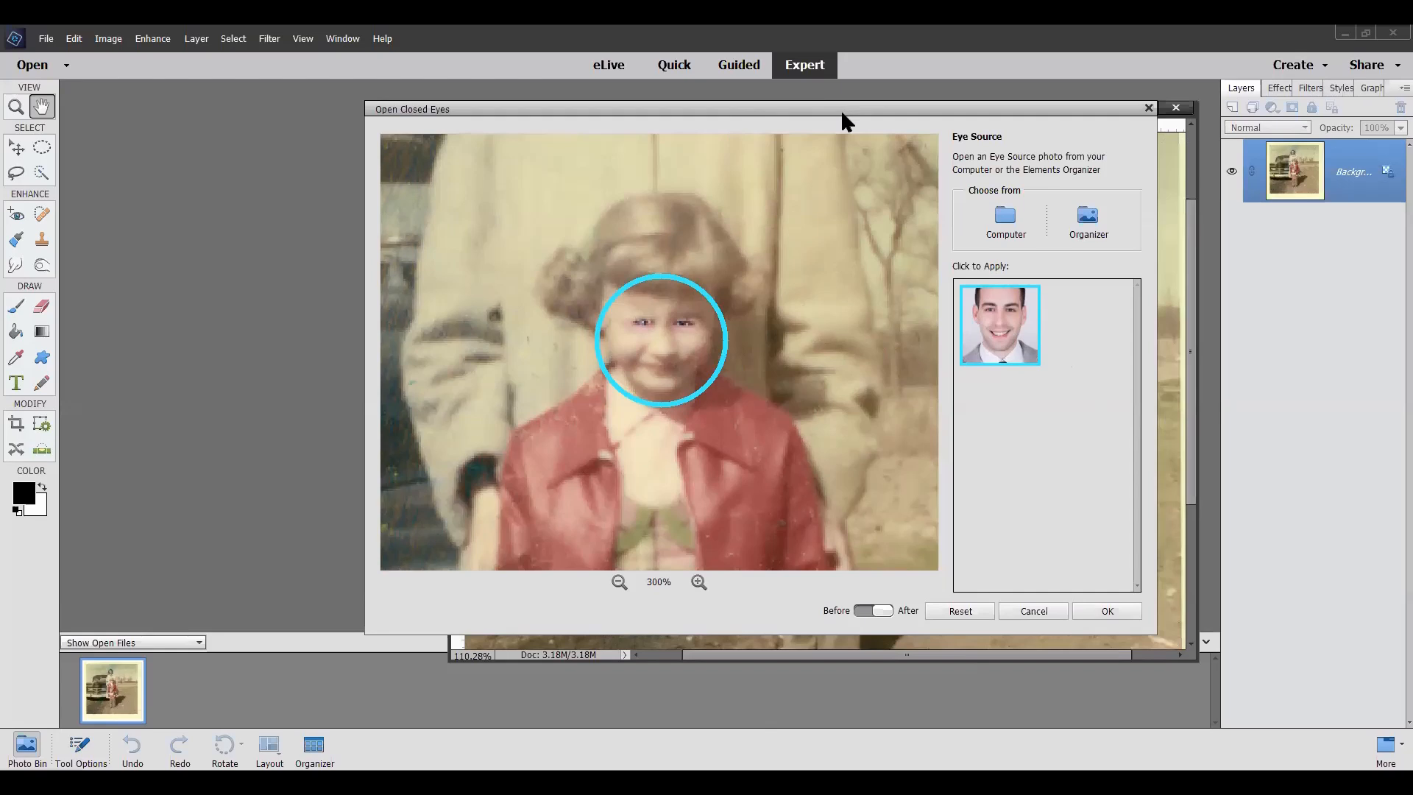
left_click_drag(840, 109, 708, 140)
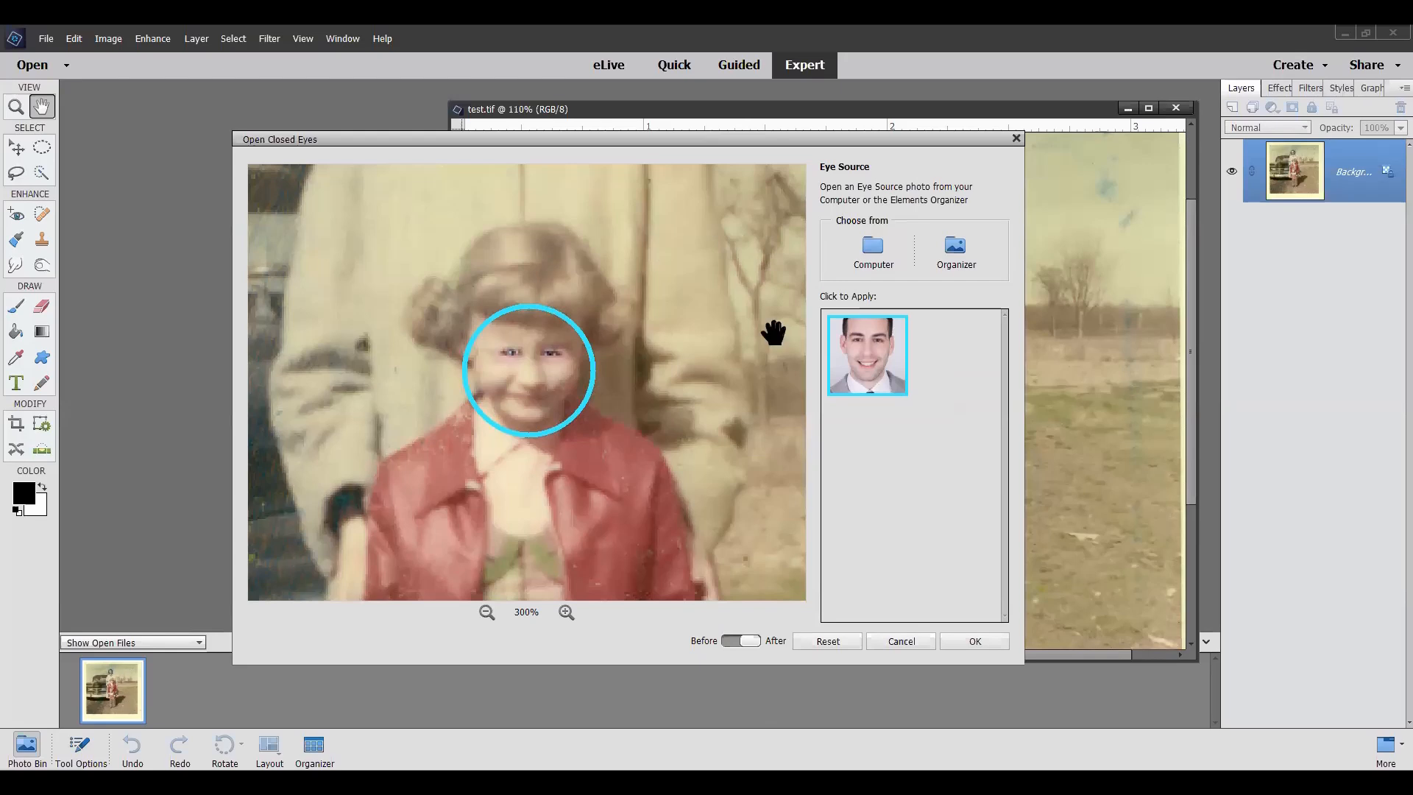
Step: Add the family car photo and the blonde woman's portrait from the Organizer as eye sources
left_click(957, 253)
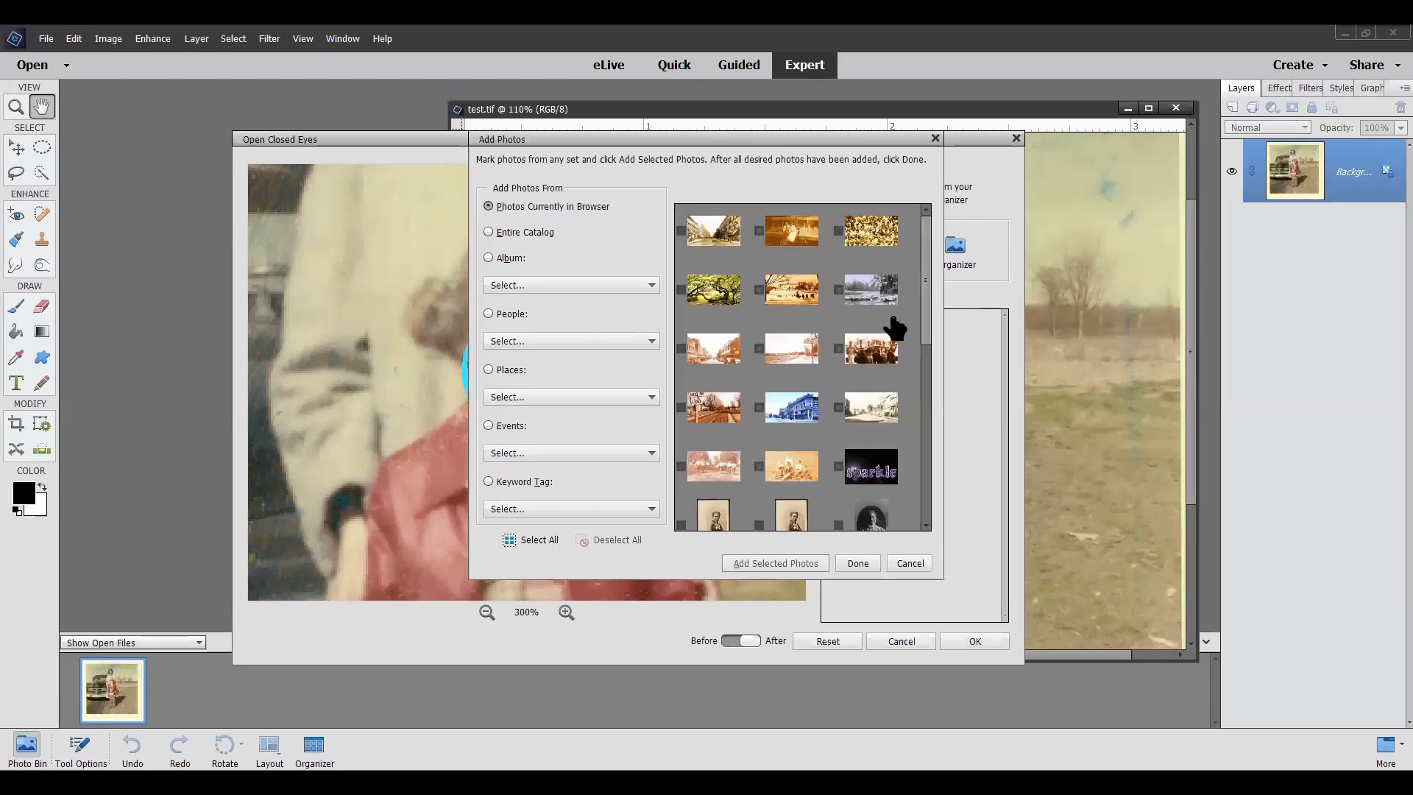
scroll(892, 326, "down", 4)
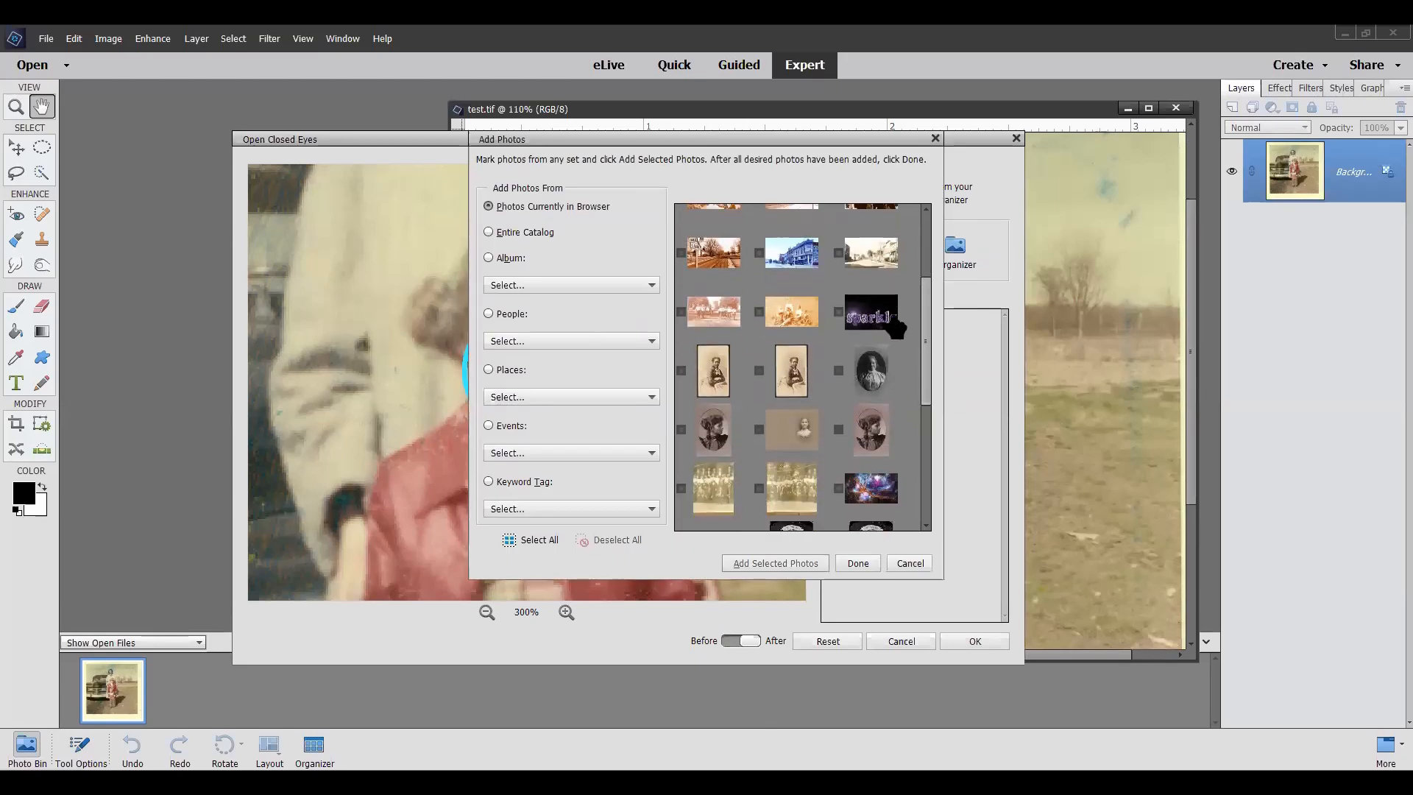
scroll(893, 326, "down", 2)
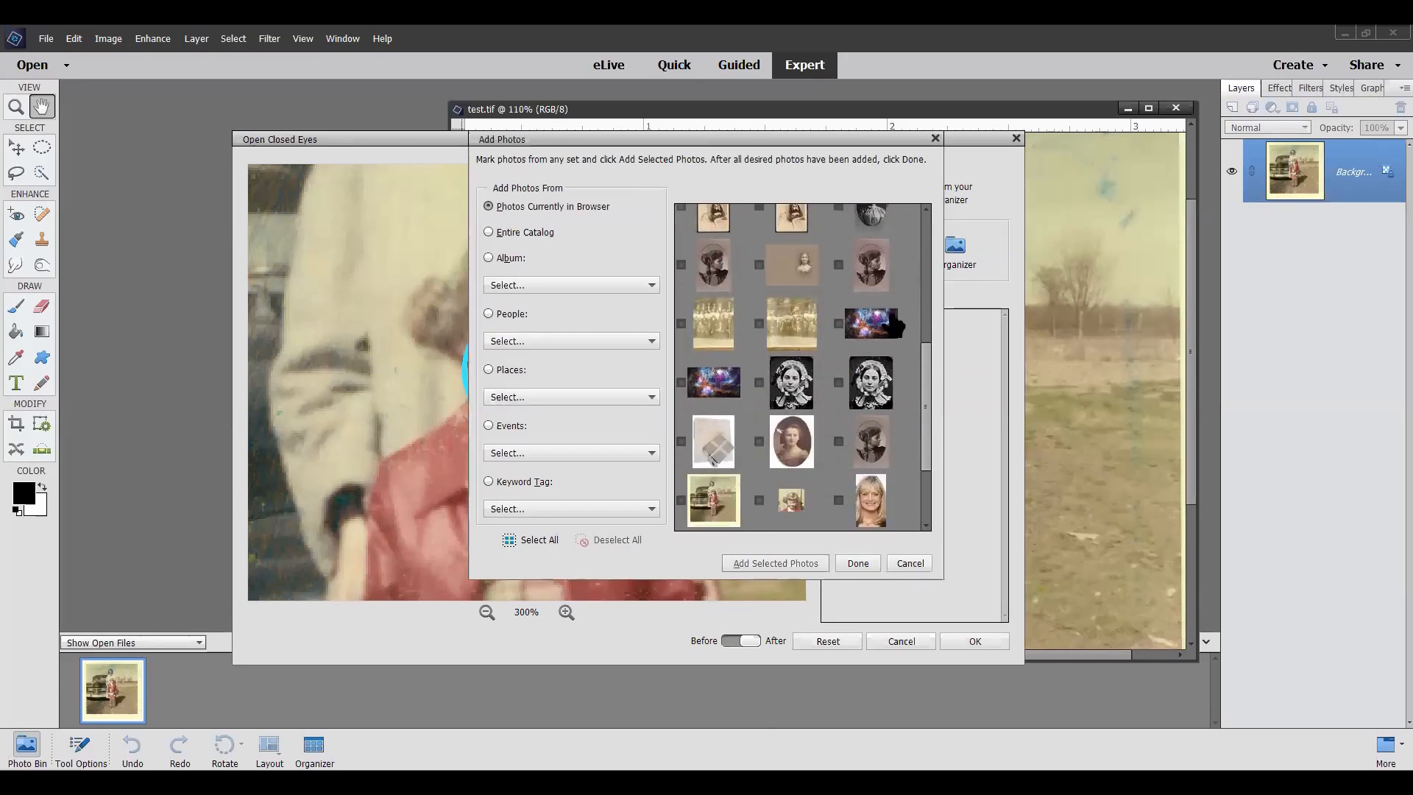
left_click(868, 484)
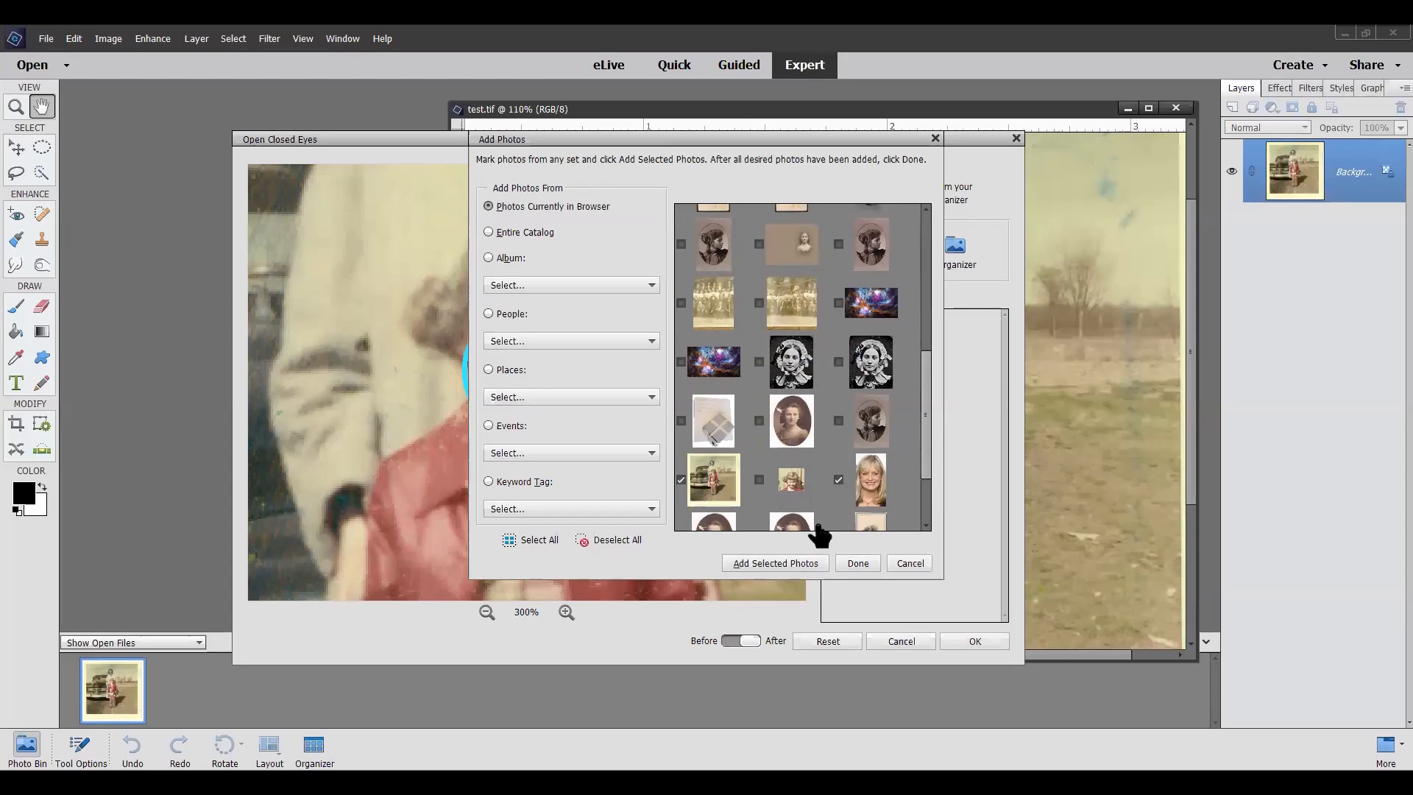
key("alt+a")
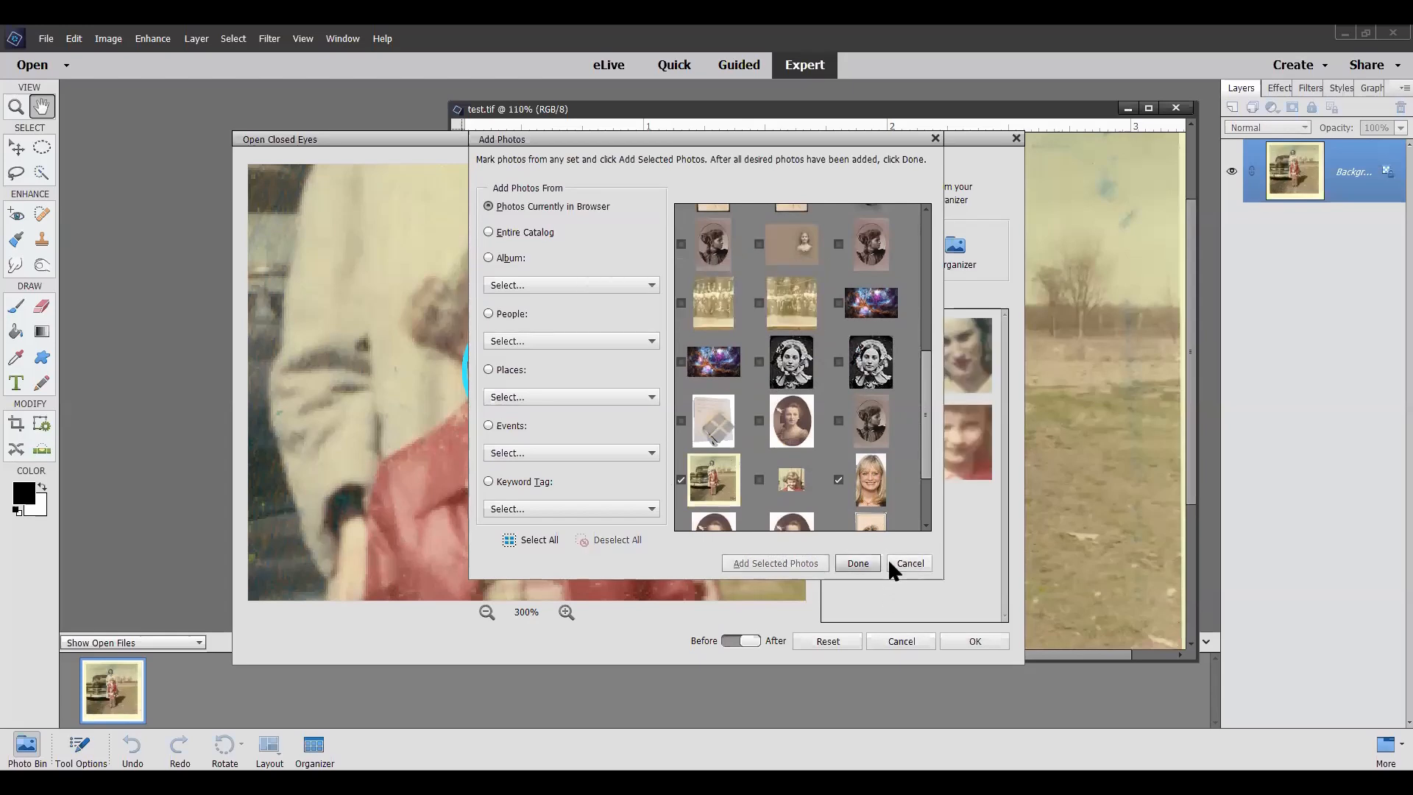
left_click(886, 560)
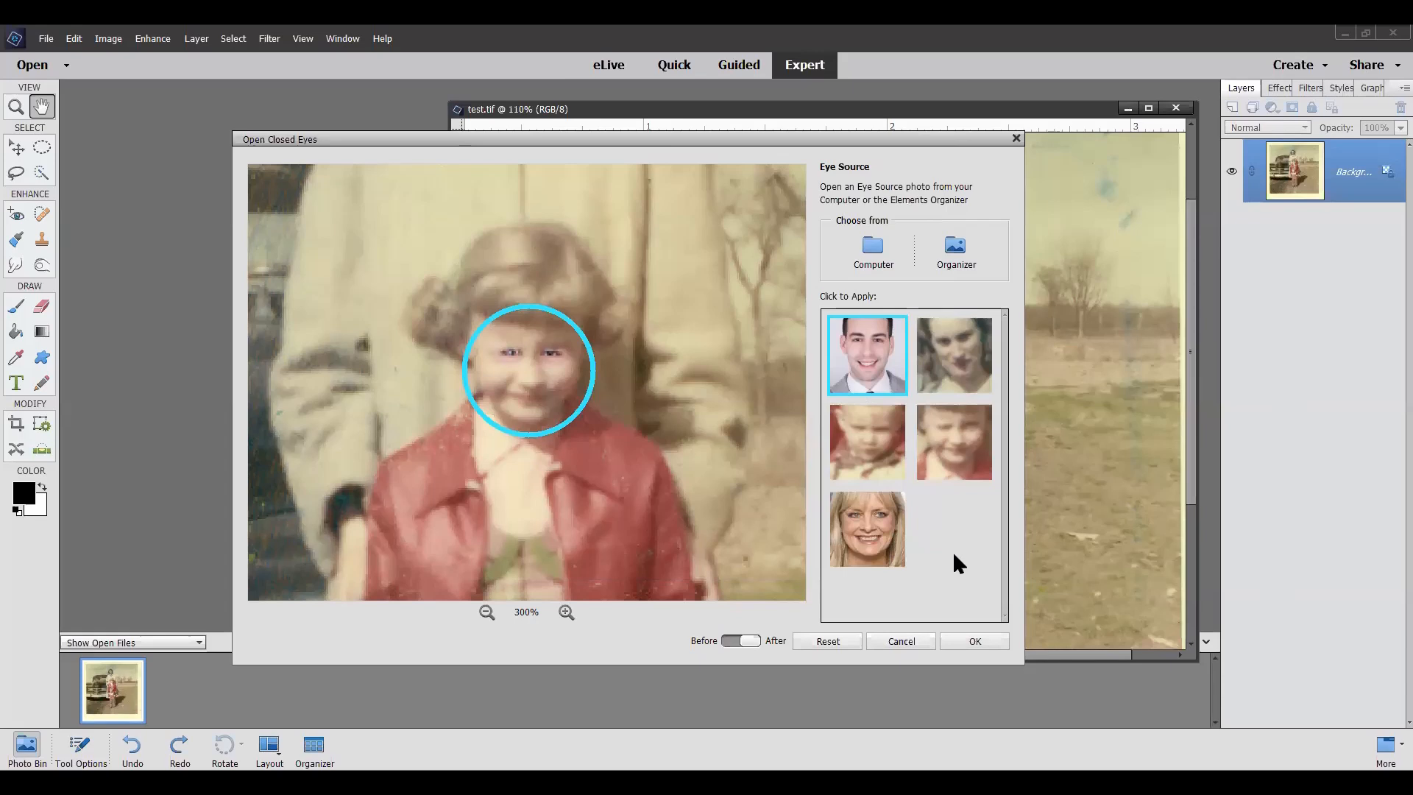
Step: Try the eyes of the blonde woman, the mother and the toddler on the girl's face, and discard the correction
left_click(869, 537)
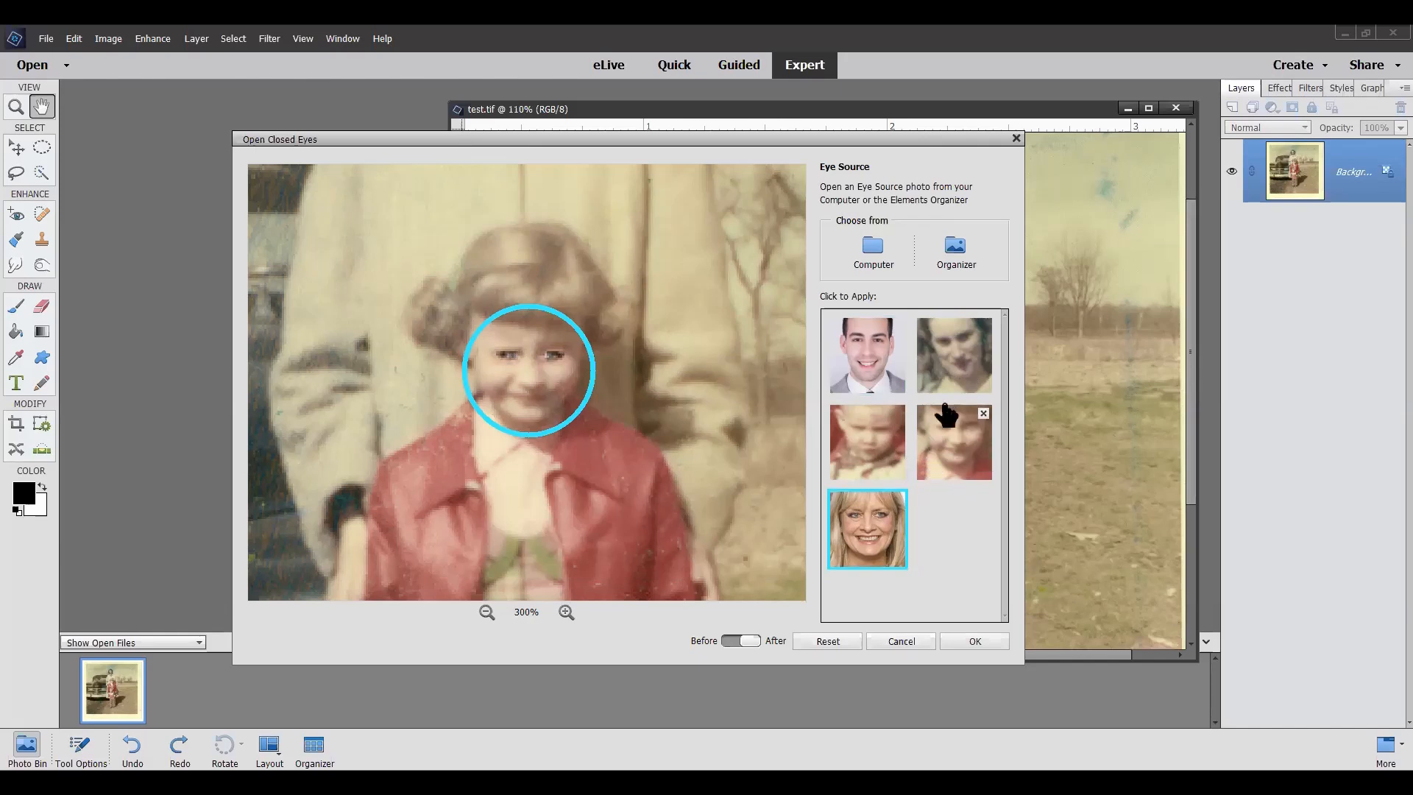
left_click(964, 367)
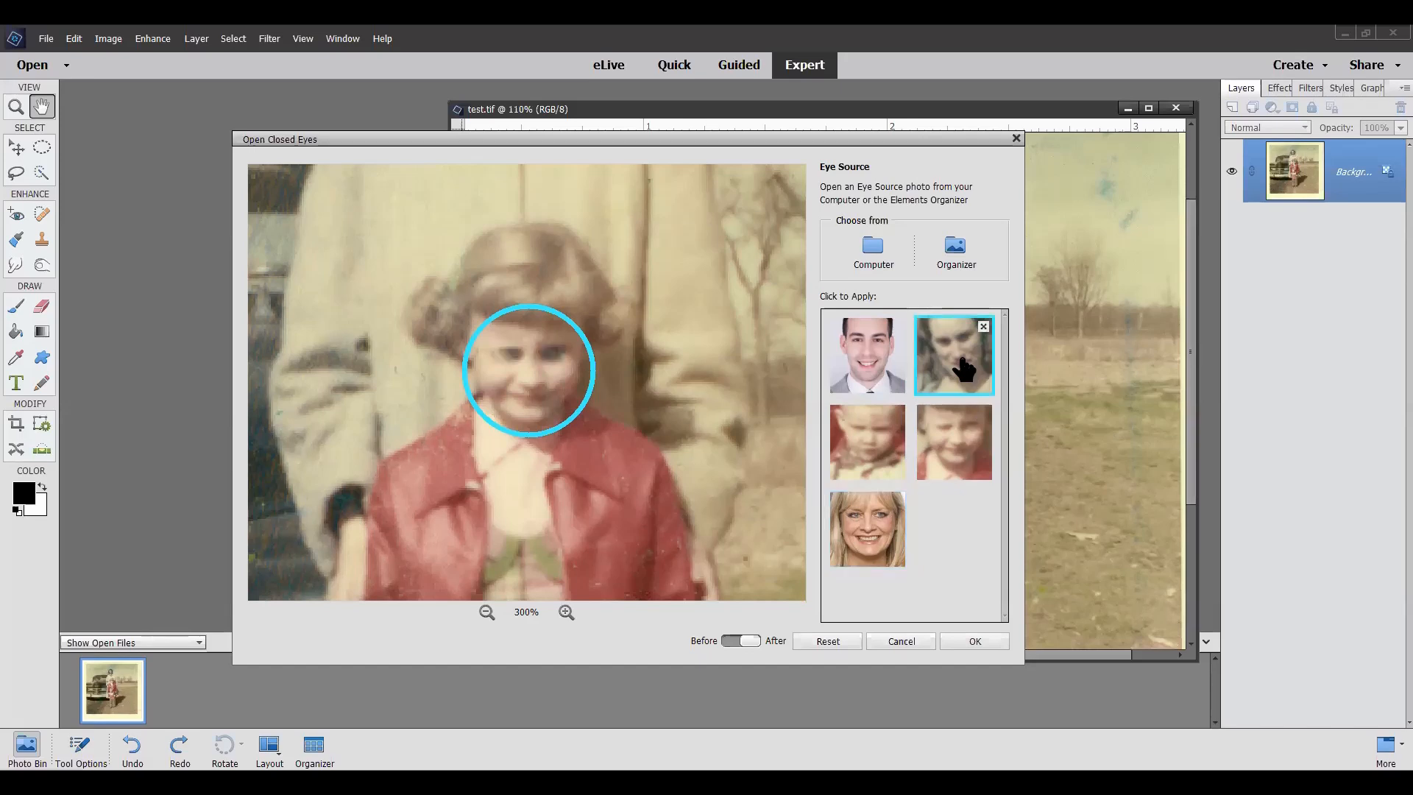
left_click(869, 445)
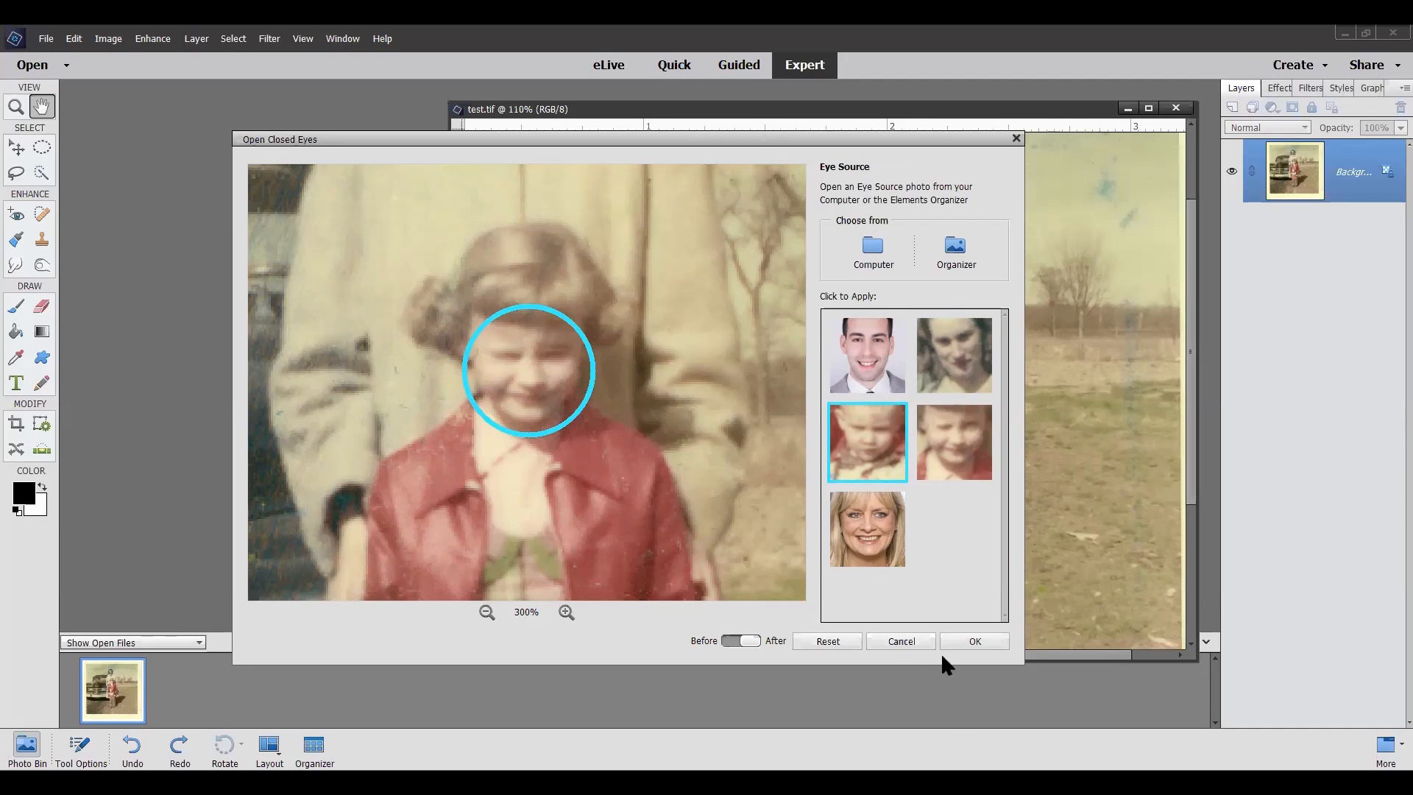
left_click(902, 642)
Step: Widen the test.tif document window and bring the girl in the red jacket into its middle
scroll(964, 316, "up", 5)
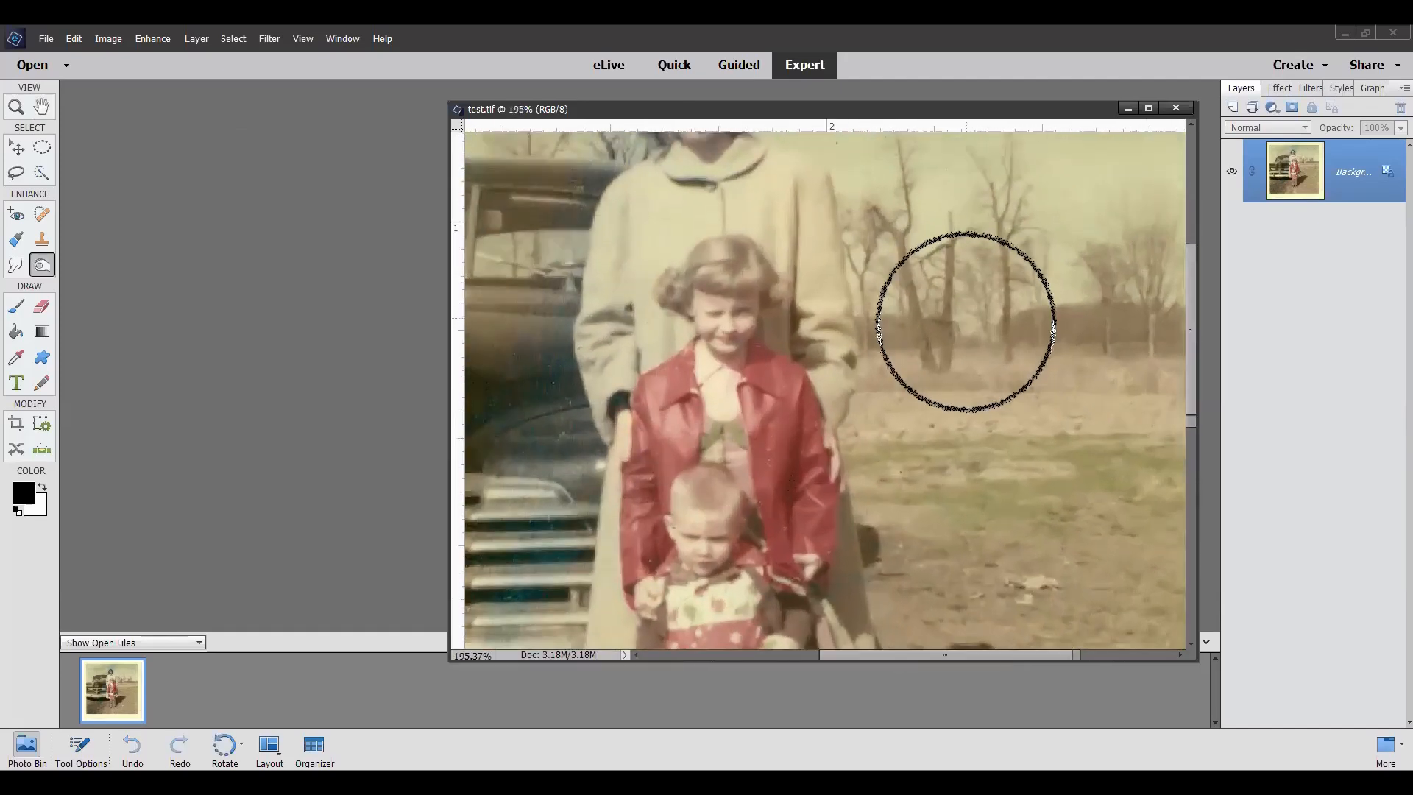
scroll(964, 322, "up", 1)
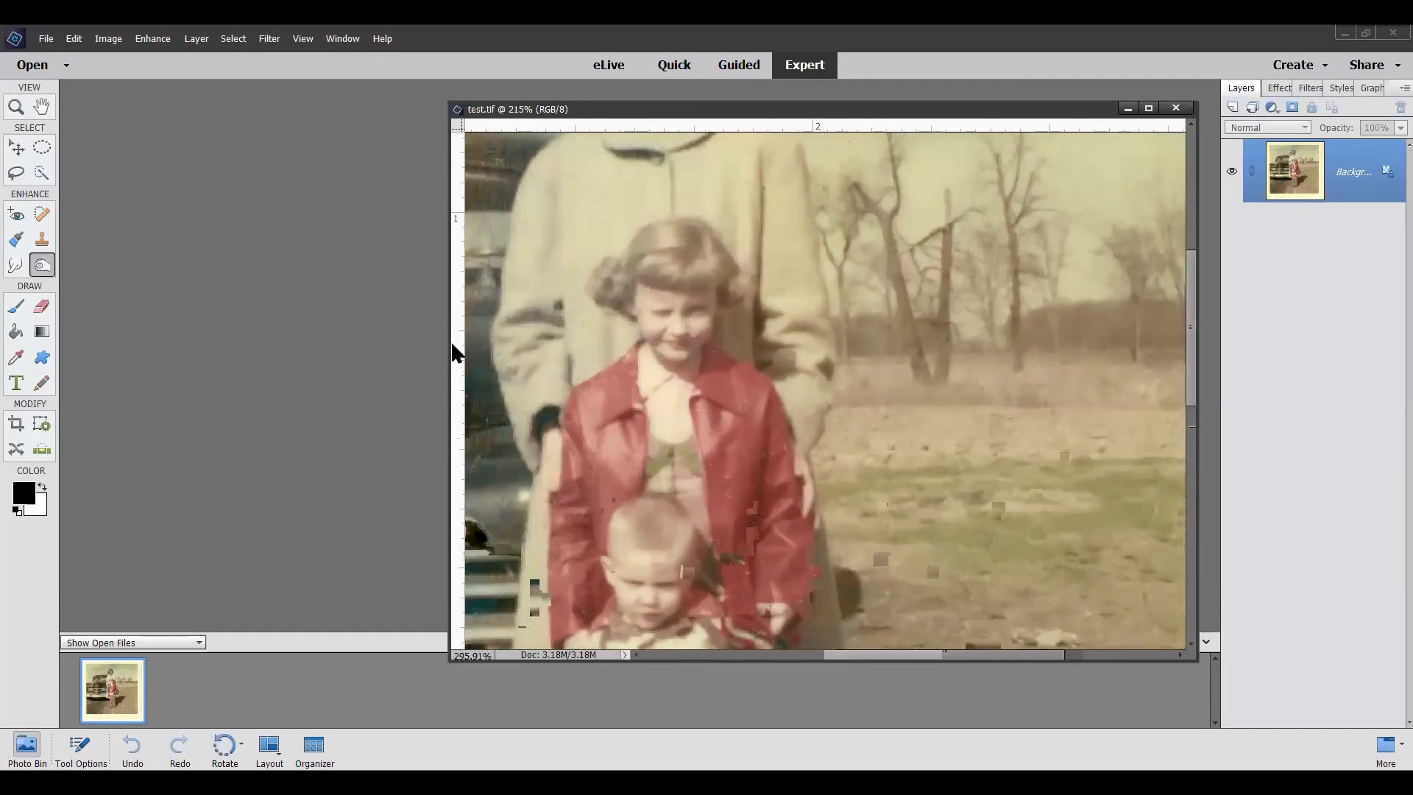
left_click_drag(445, 354, 280, 354)
left_click_drag(928, 653, 832, 655)
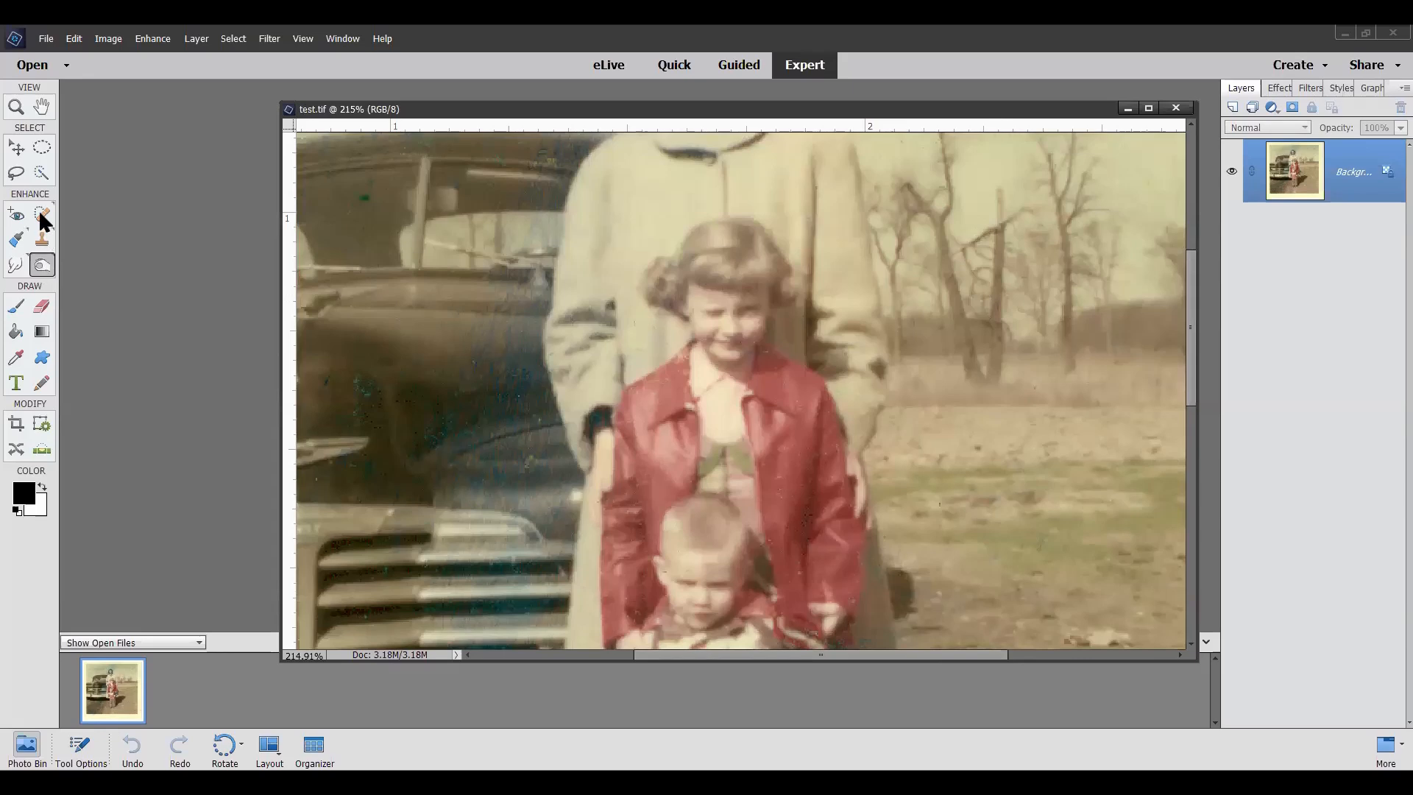
Step: Clone Stamp skin from the girl's cheek over the inner part of her right eye
left_click(42, 239)
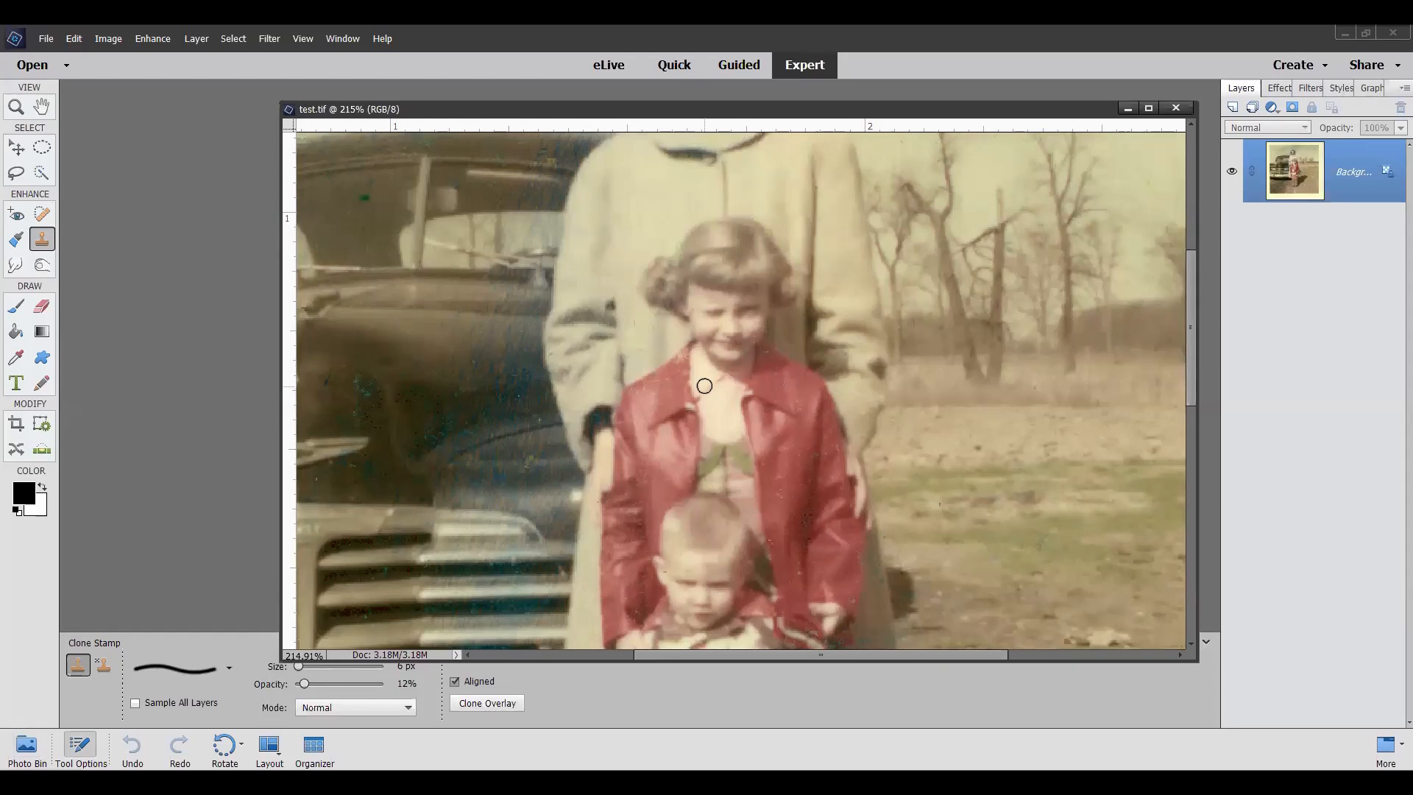
scroll(703, 331, "up", 3)
scroll(710, 325, "up", 3)
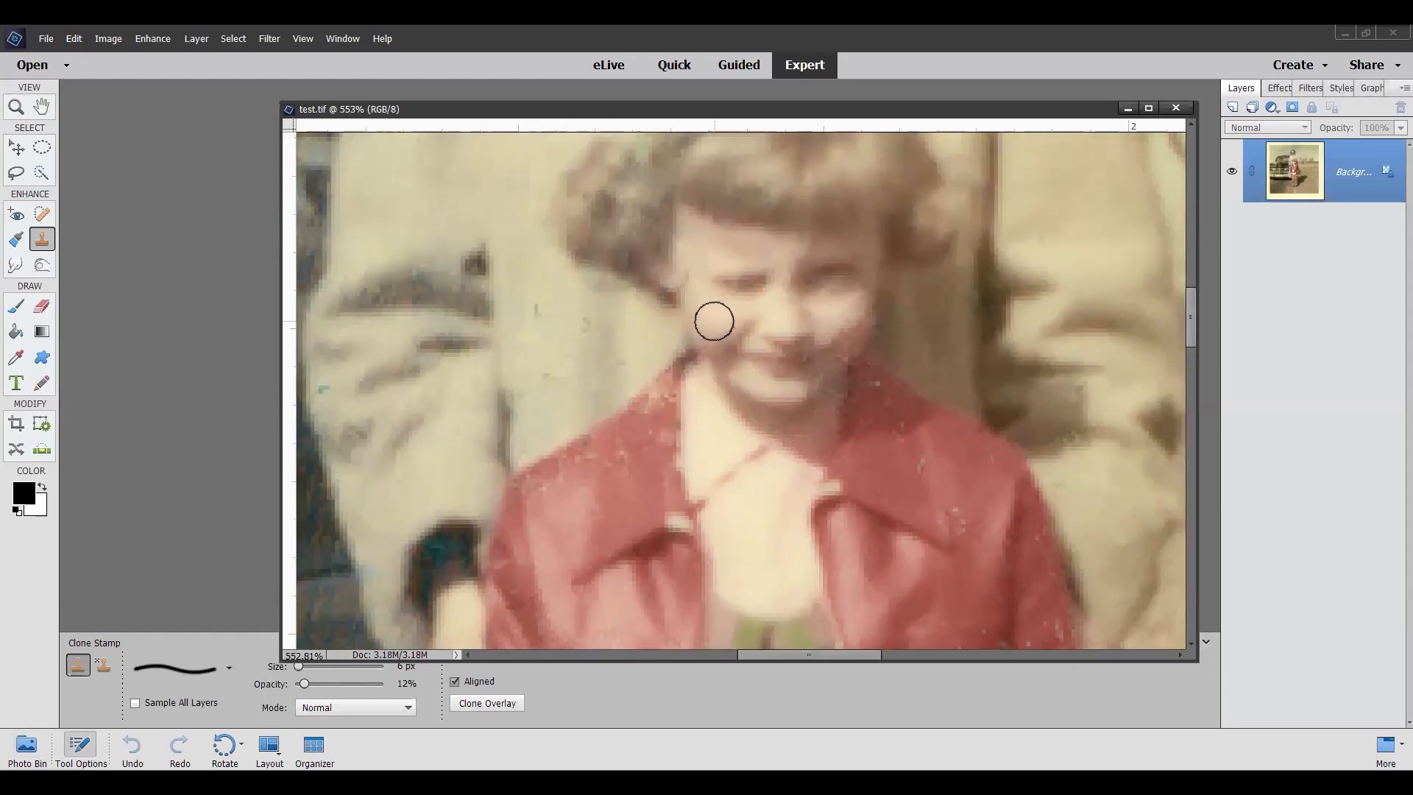
scroll(713, 322, "up", 1)
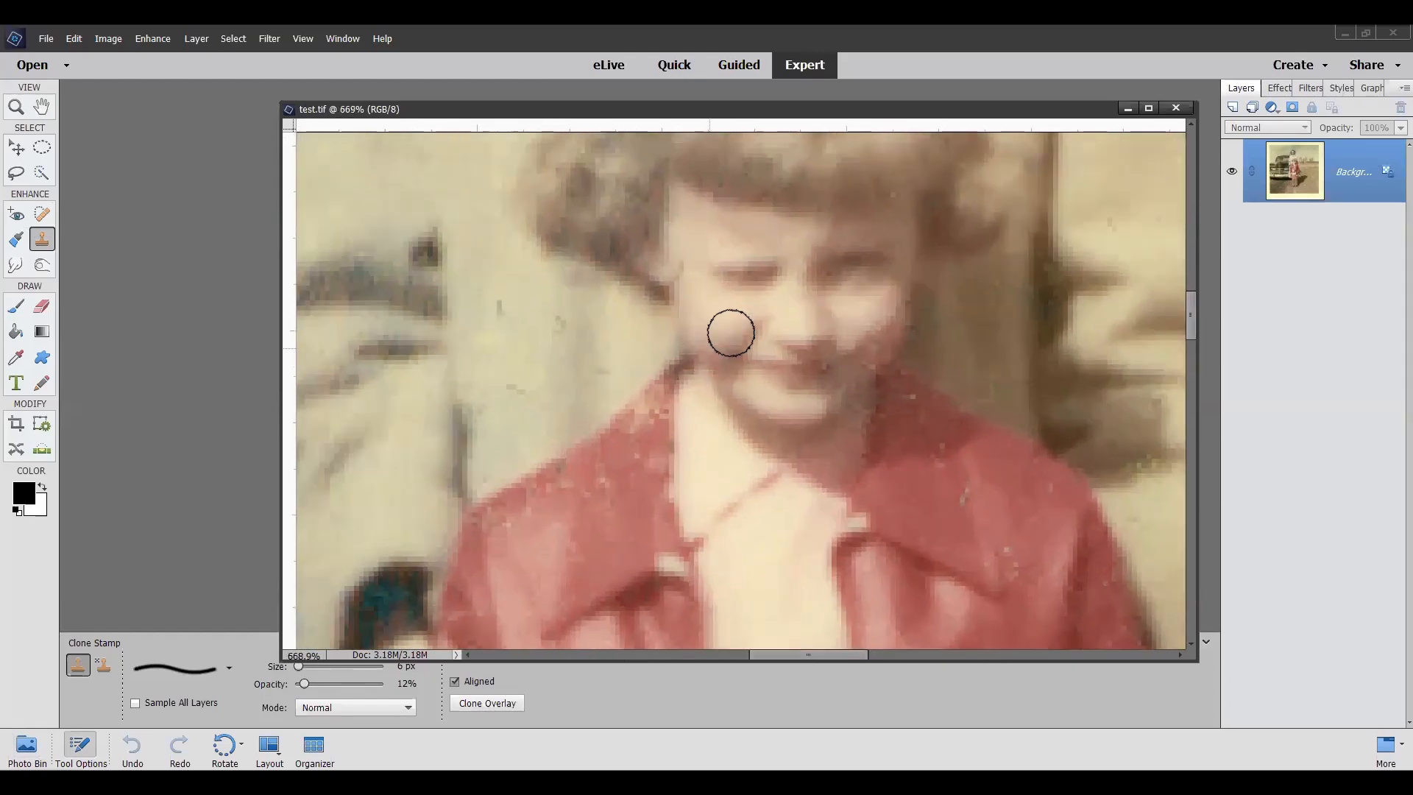
left_click(752, 301, "alt")
left_click(757, 266)
left_click(762, 271)
left_click(762, 270)
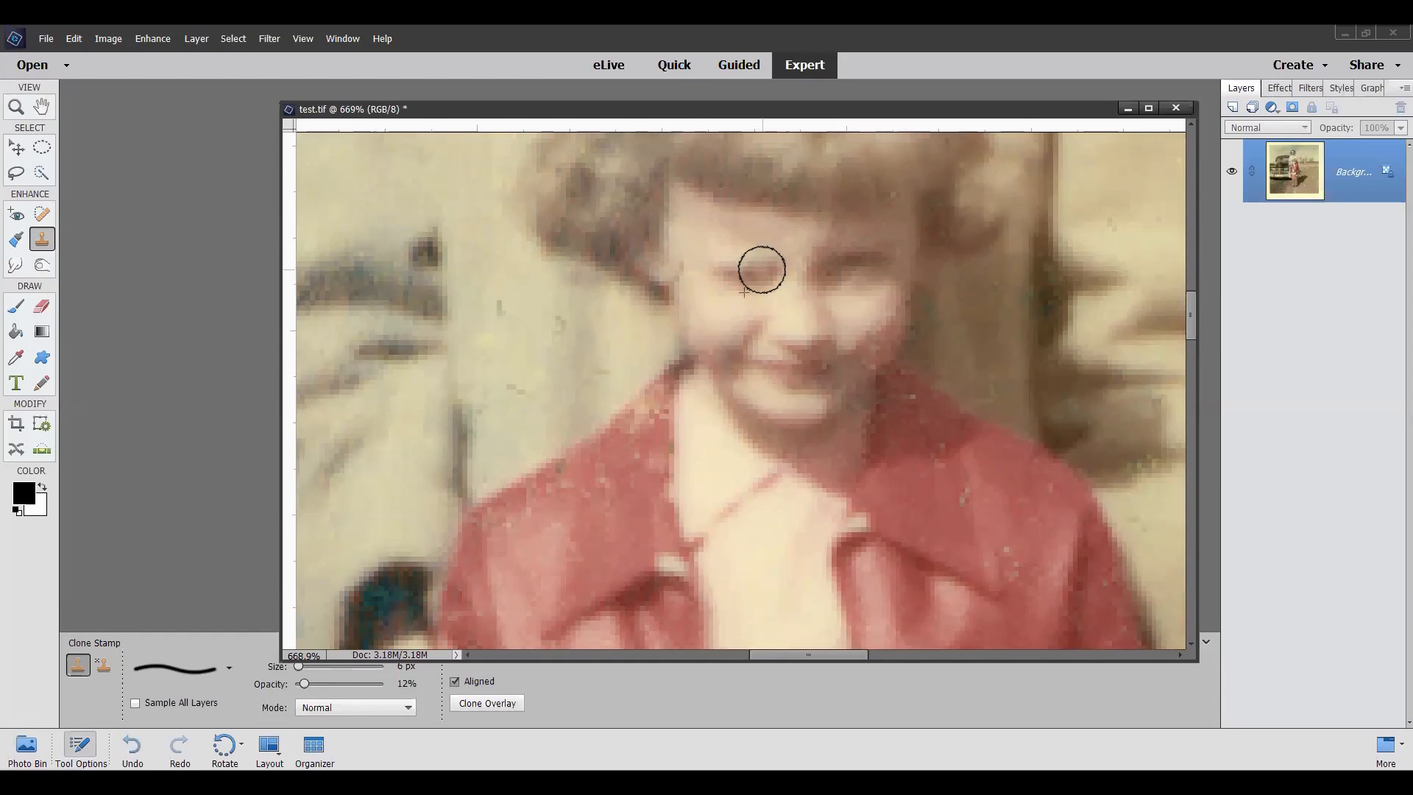
left_click(760, 271)
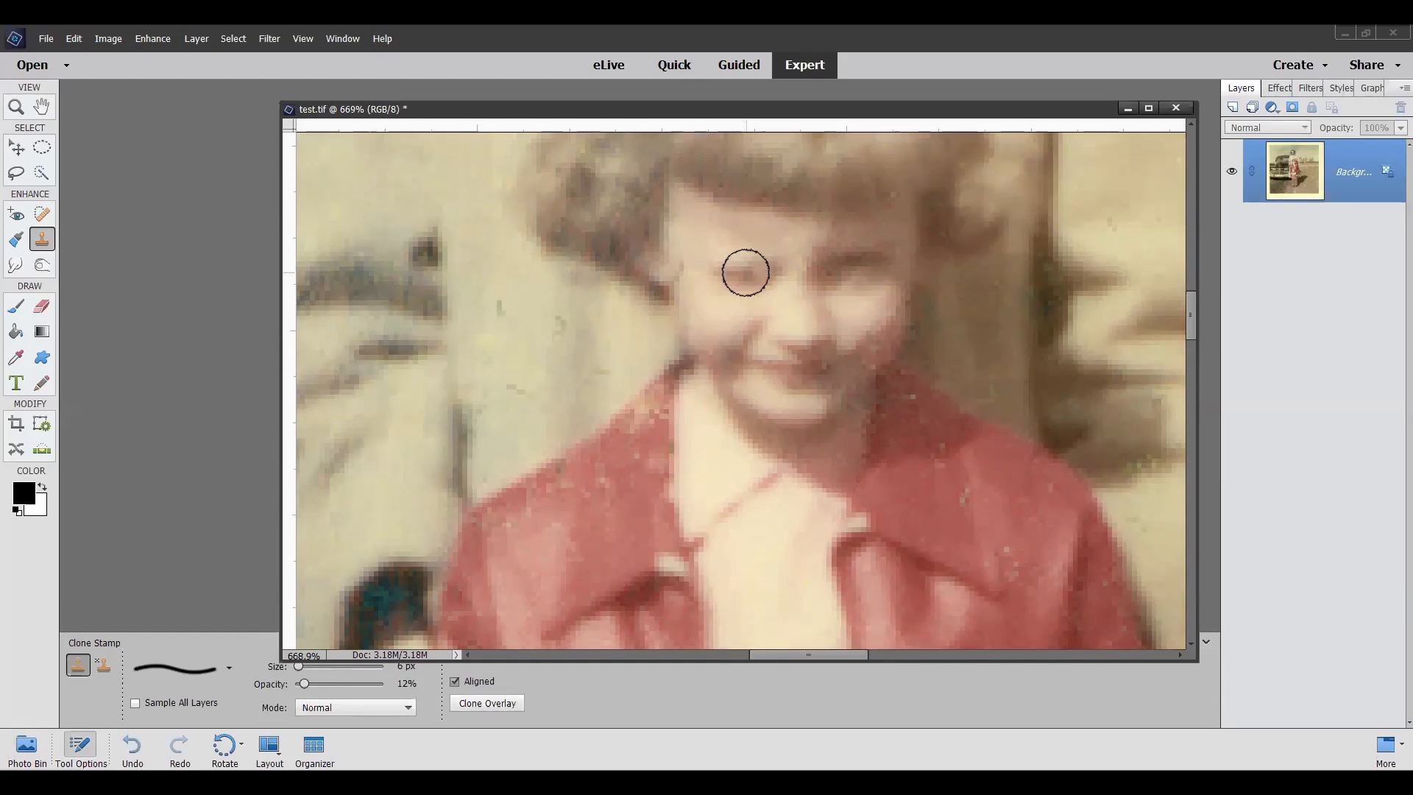
Step: Resample skin from several cheek spots and clone it over the outer and inner parts of the girl's right eye
left_click(720, 302, "alt")
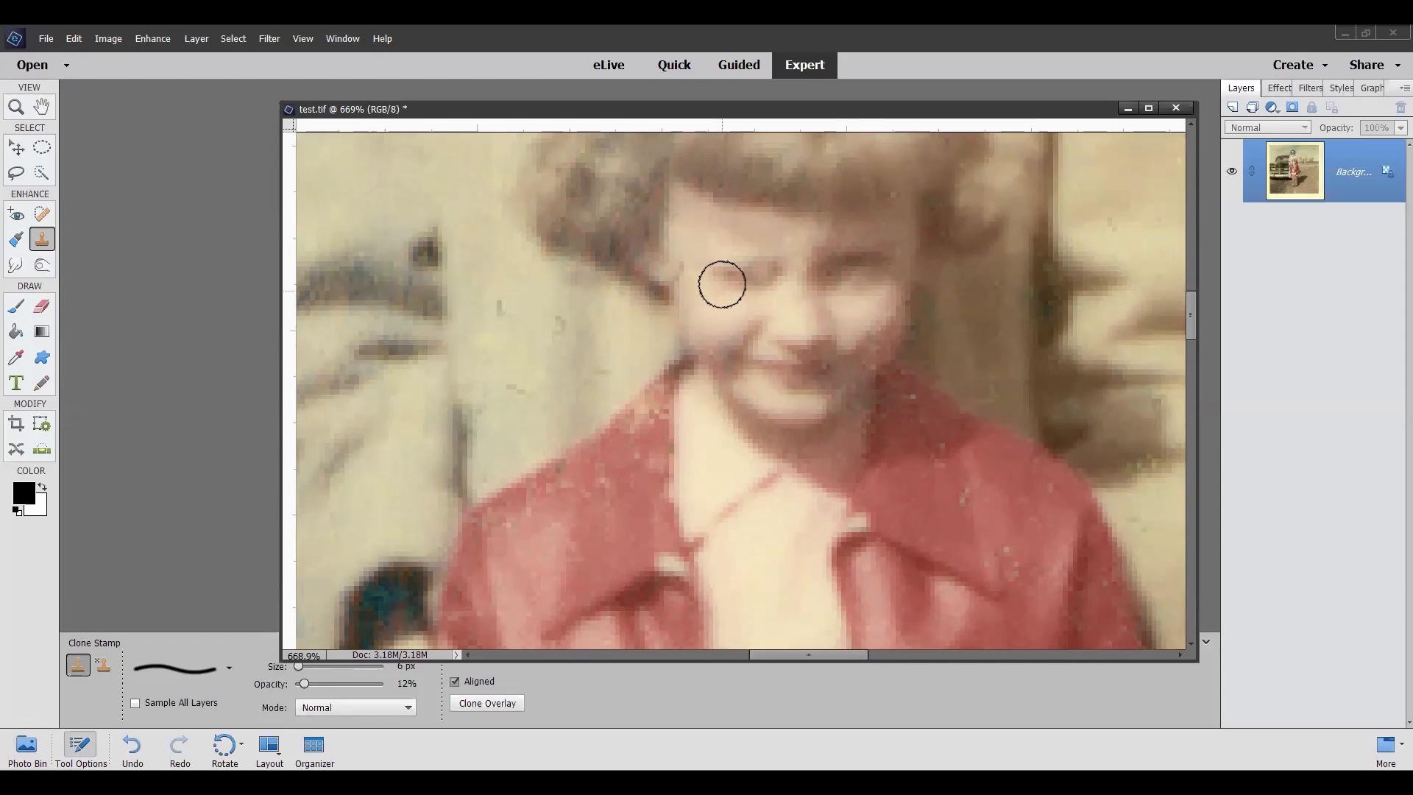
left_click(738, 271)
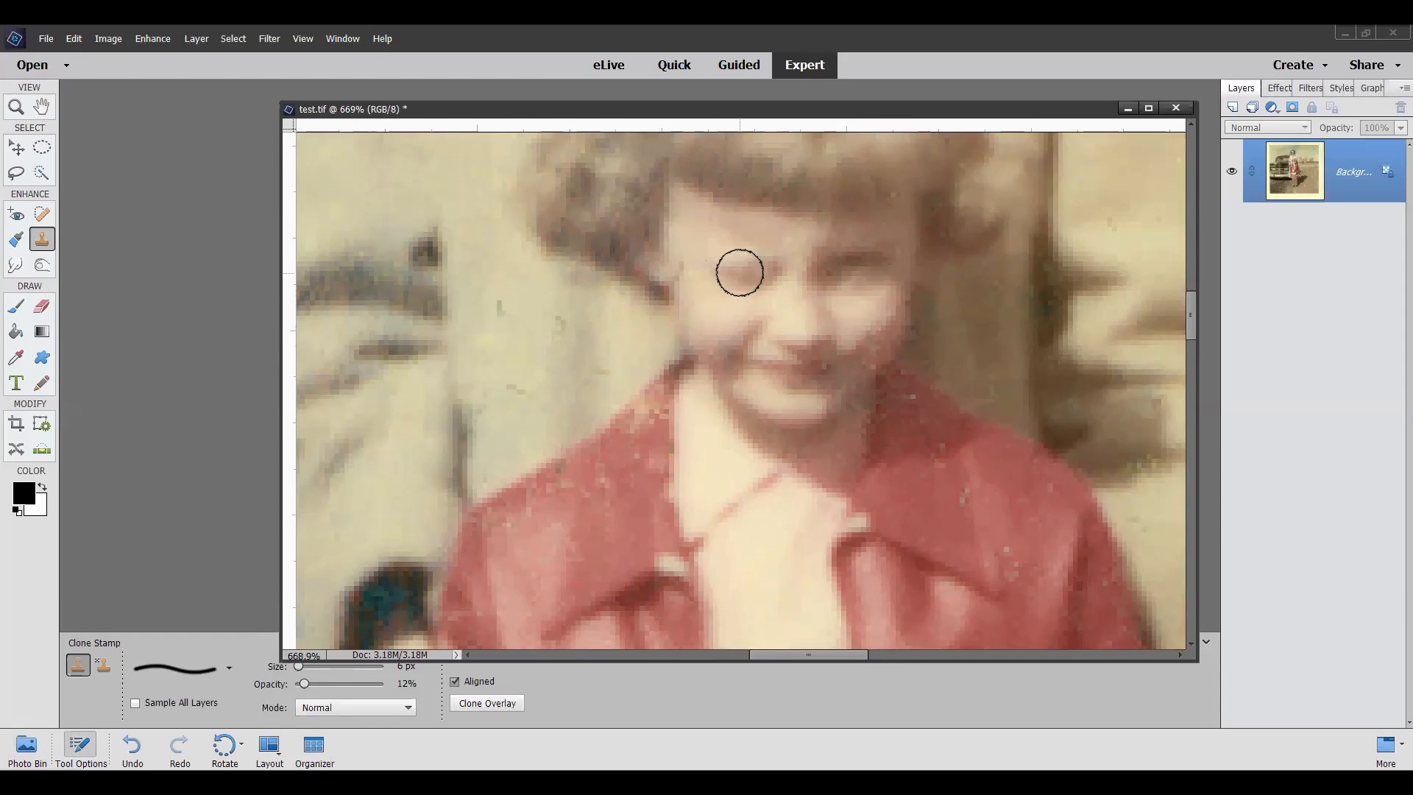
left_click(729, 303, "alt")
left_click(758, 277)
left_click(765, 272)
left_click(743, 293, "alt")
left_click(763, 276)
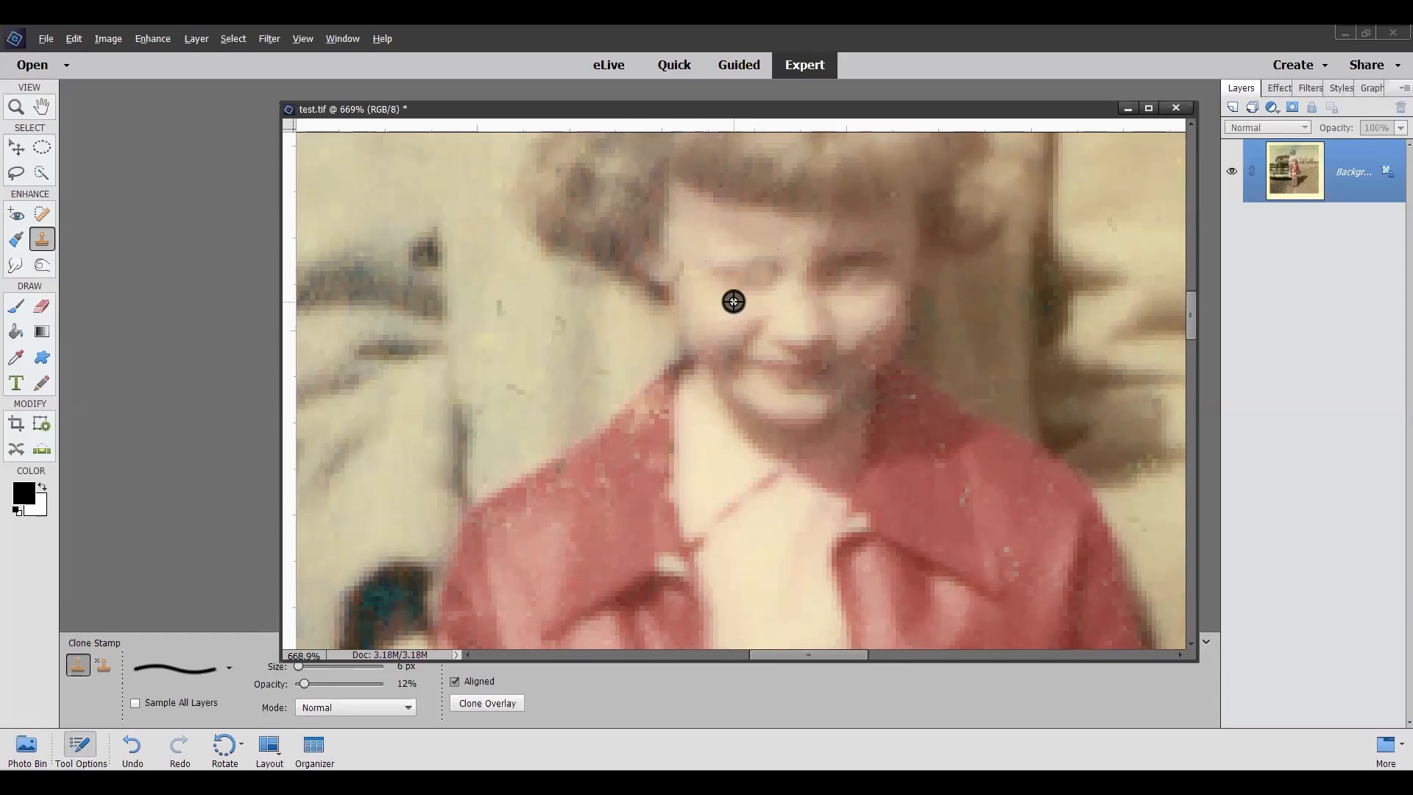
Step: Raise the Clone Stamp opacity to 71% and cover the rest of the girl's right eye with cheek skin
key("alt")
left_click_drag(305, 684, 357, 684)
left_click(741, 307, "alt")
left_click_drag(763, 272, 766, 272)
left_click(768, 270)
left_click(768, 270)
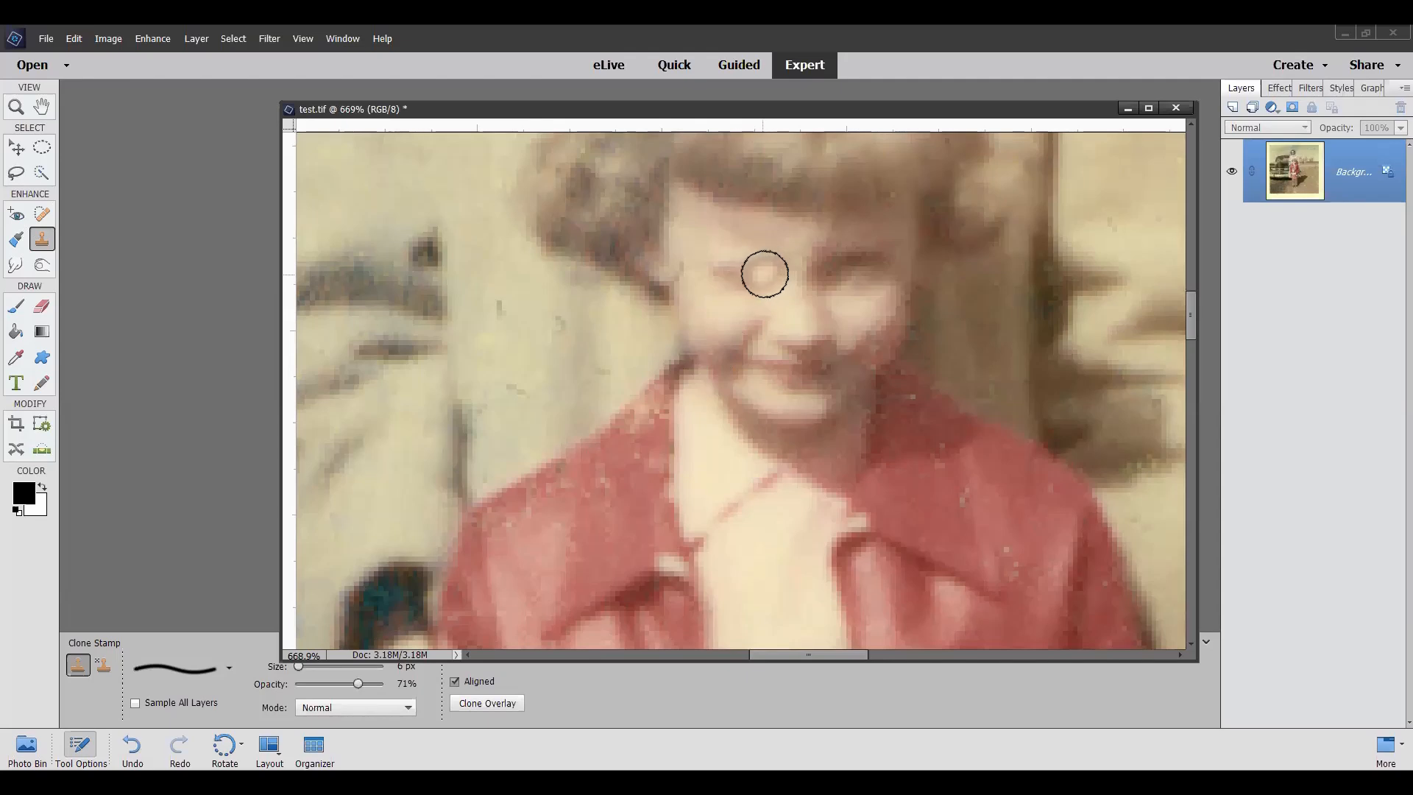
left_click(726, 271)
left_click(732, 313, "alt")
left_click(745, 287)
left_click(767, 273)
left_click(736, 283)
left_click(722, 277)
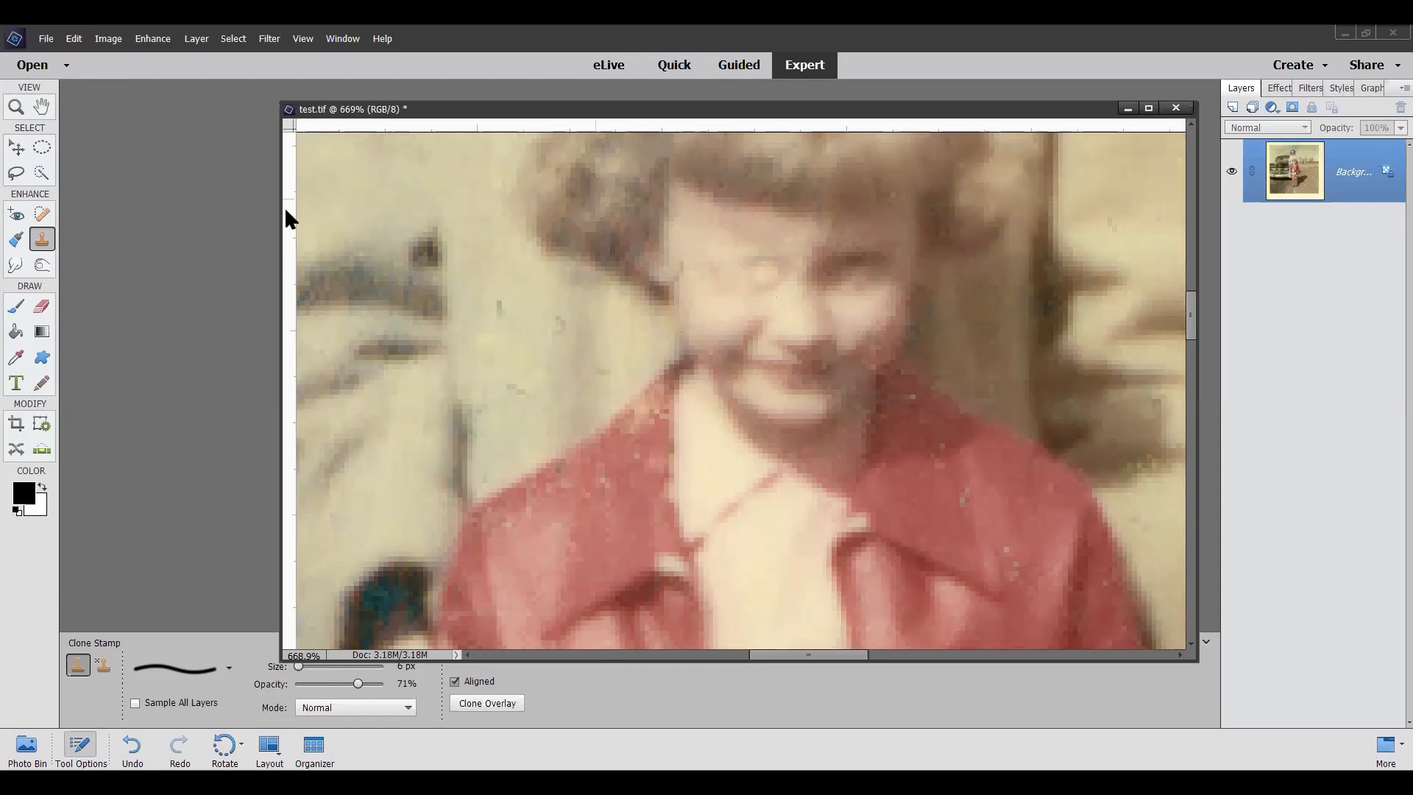
Step: Make an elliptical selection around the girl's left eye and brow and feather it by 1 pixel
left_click(44, 144)
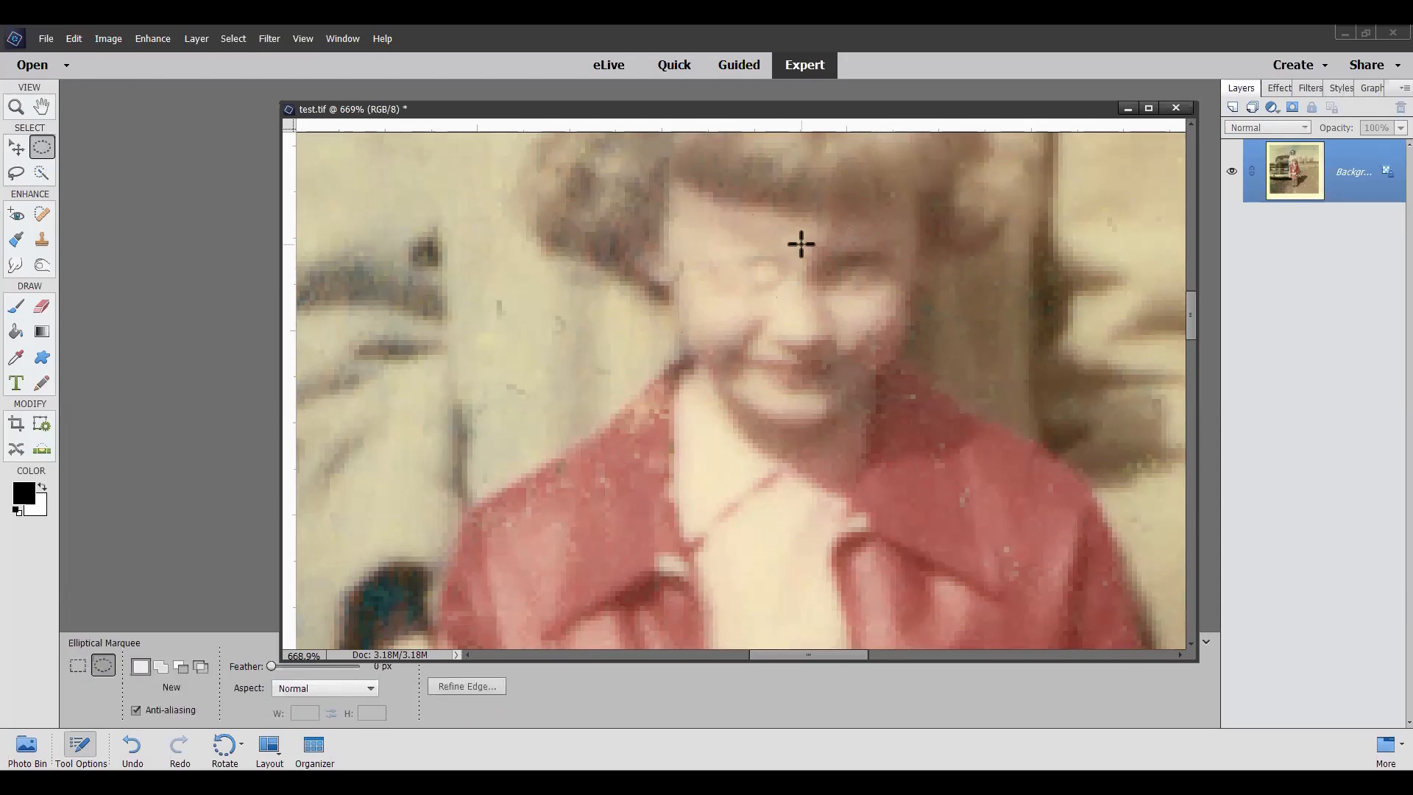
left_click_drag(792, 234, 909, 298)
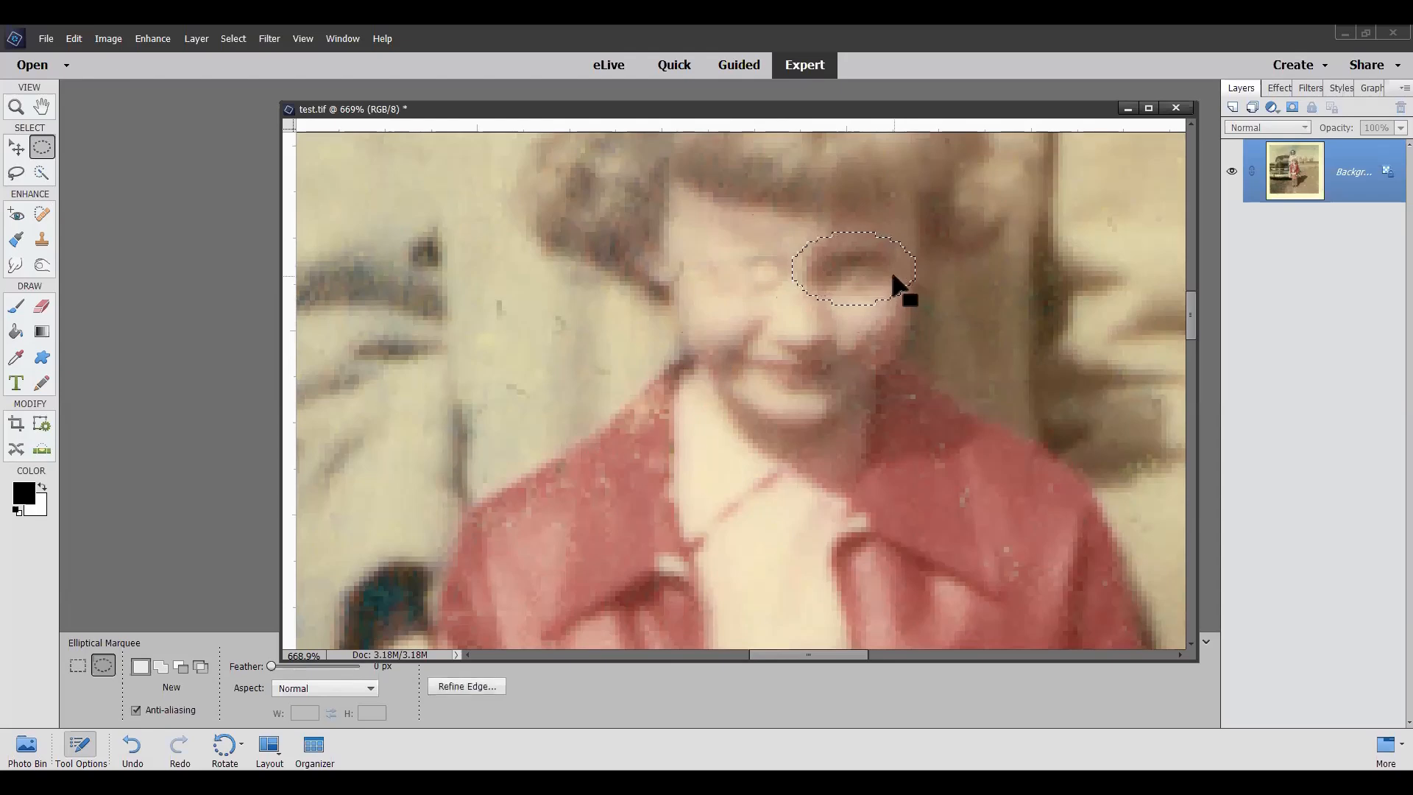
right_click(894, 278)
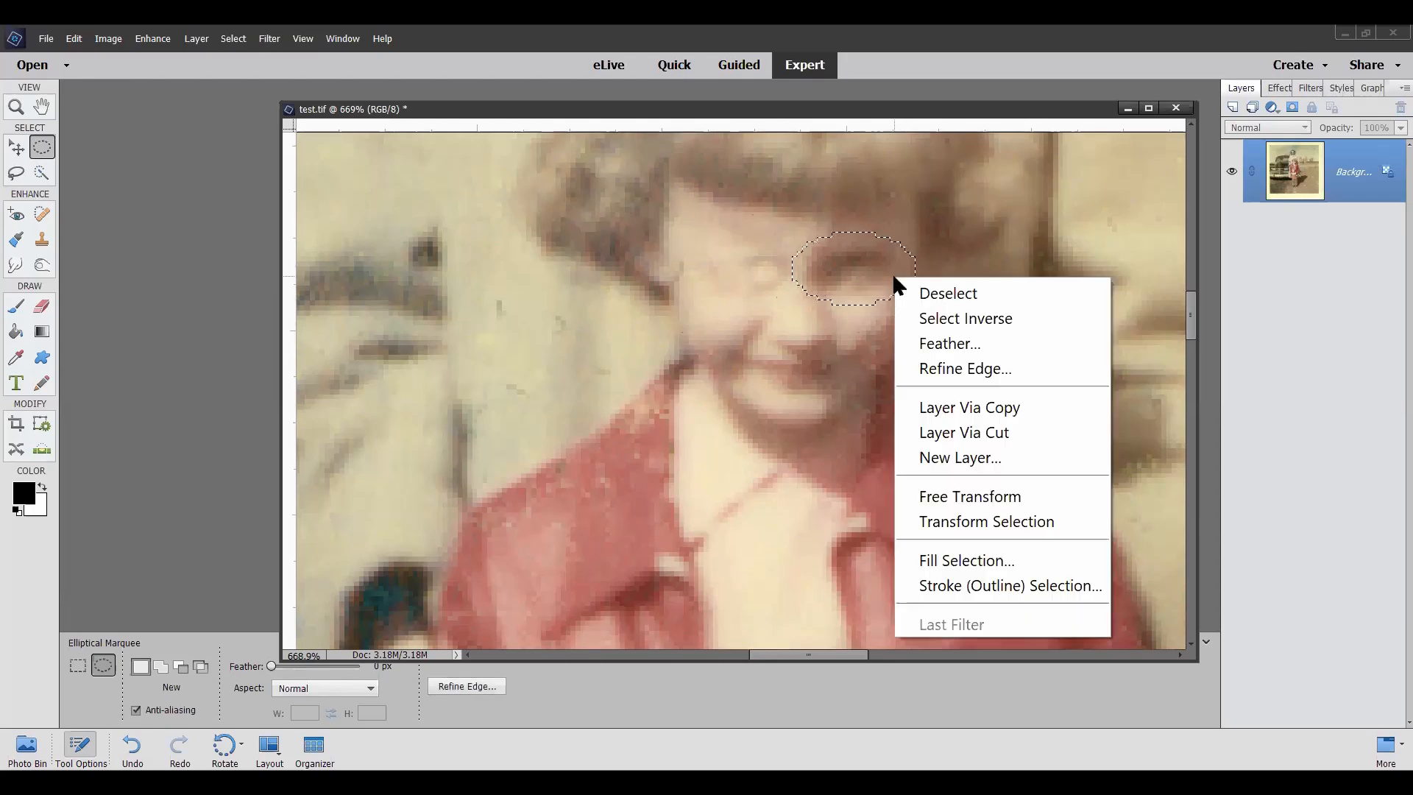
left_click(940, 345)
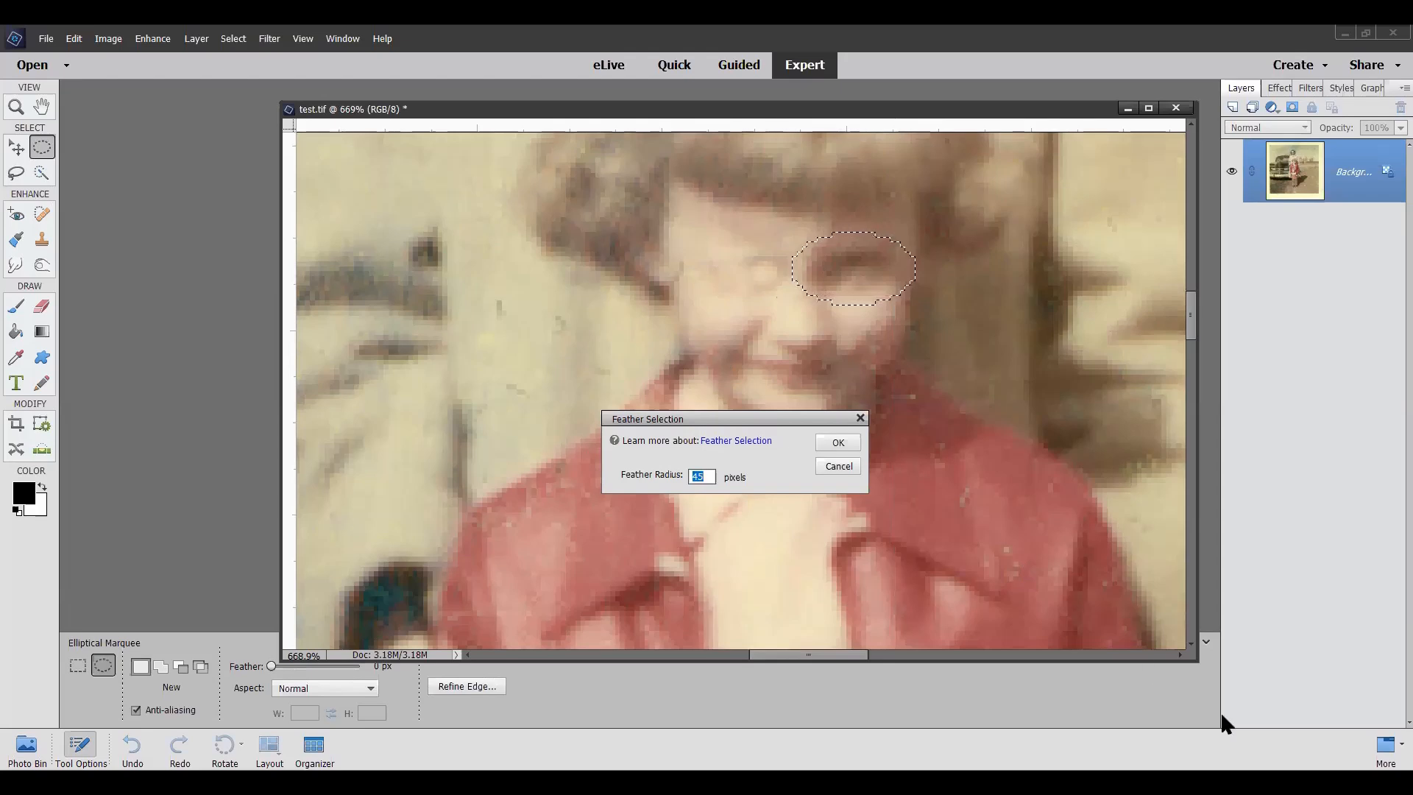
type("1")
left_click(839, 443)
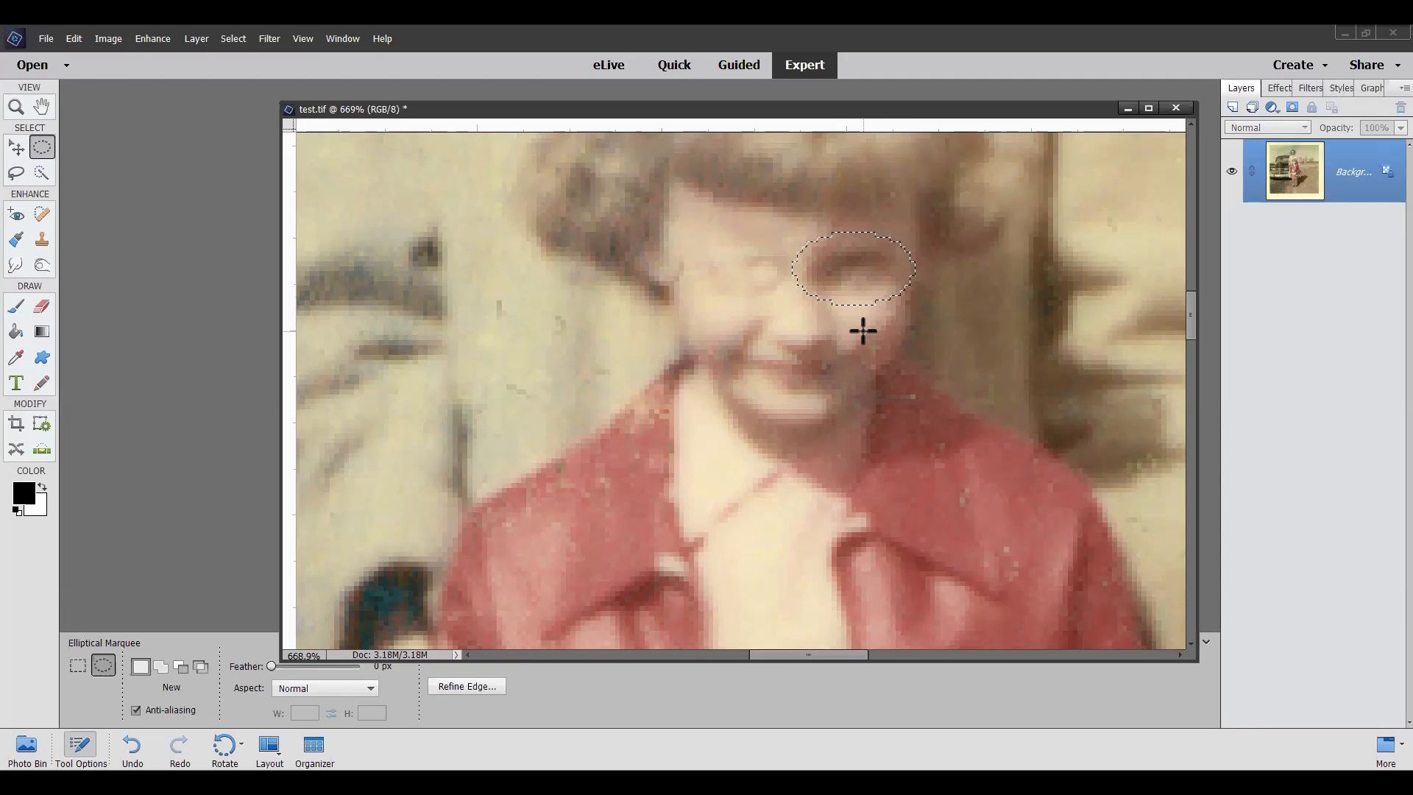
Step: Copy the selected eye to a new layer and move the copy horizontally over the girl's painted-out right eye
right_click(849, 278)
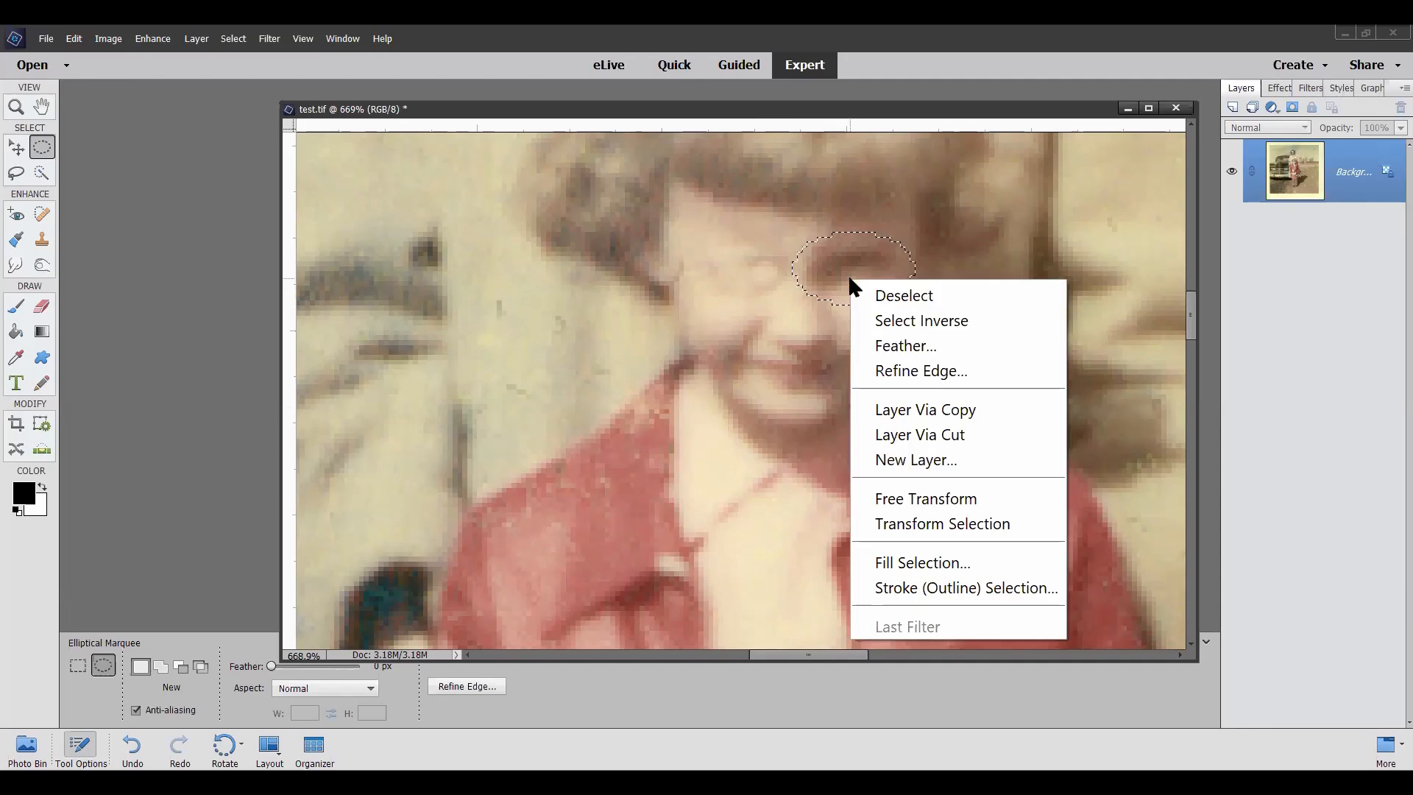
left_click(898, 413)
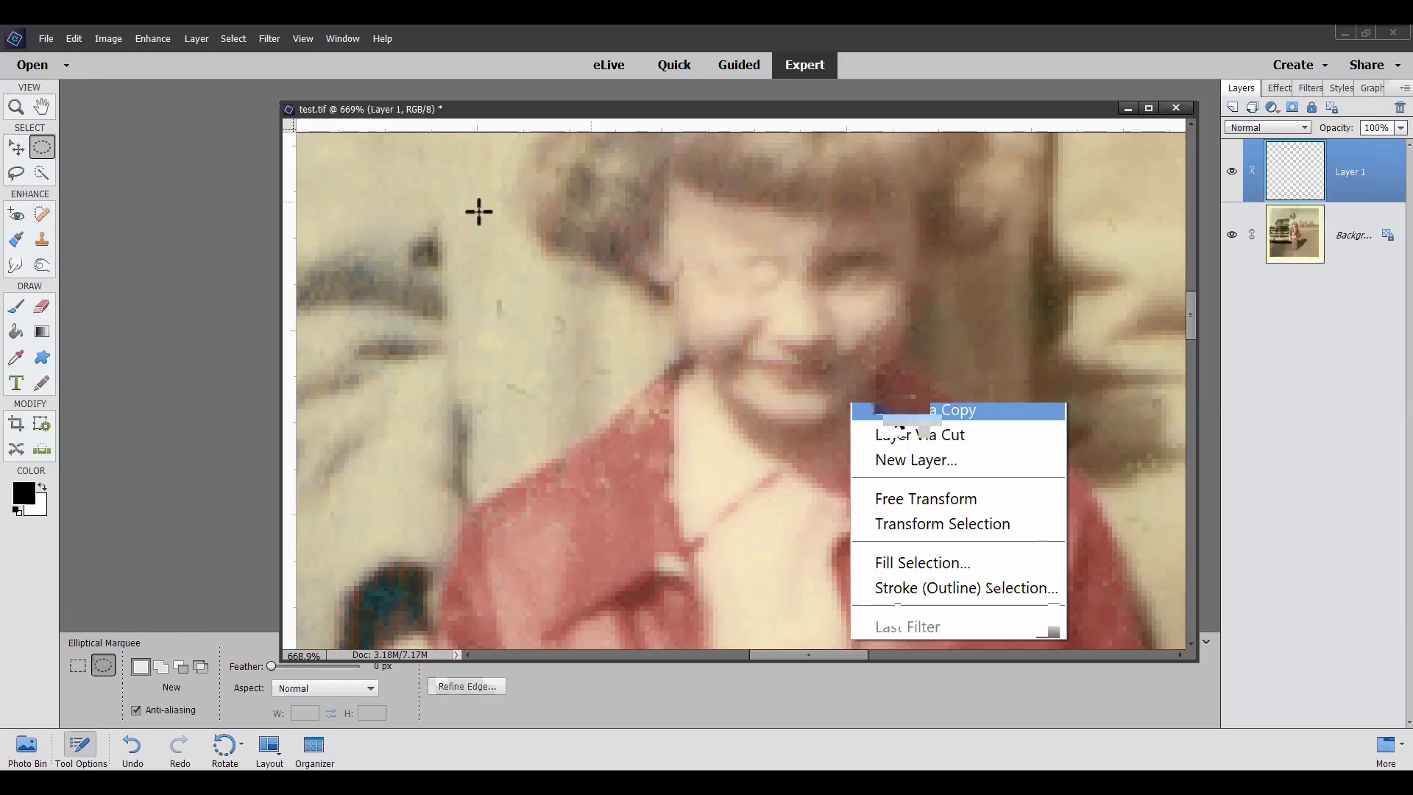
left_click(16, 150)
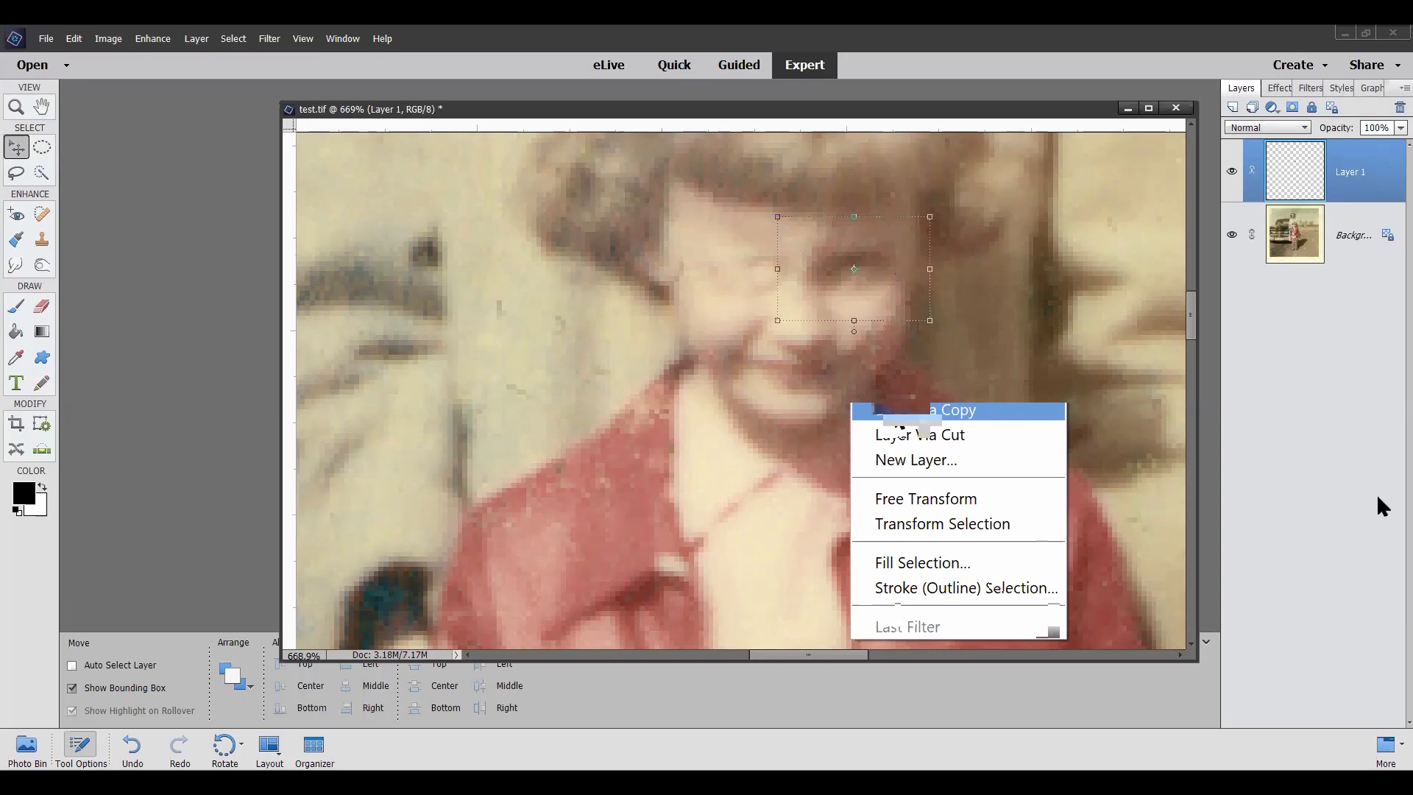
key("Left")
key("Left")
key("Left")
key("Left")
key("Left")
key("Left")
key("Left")
key("Left")
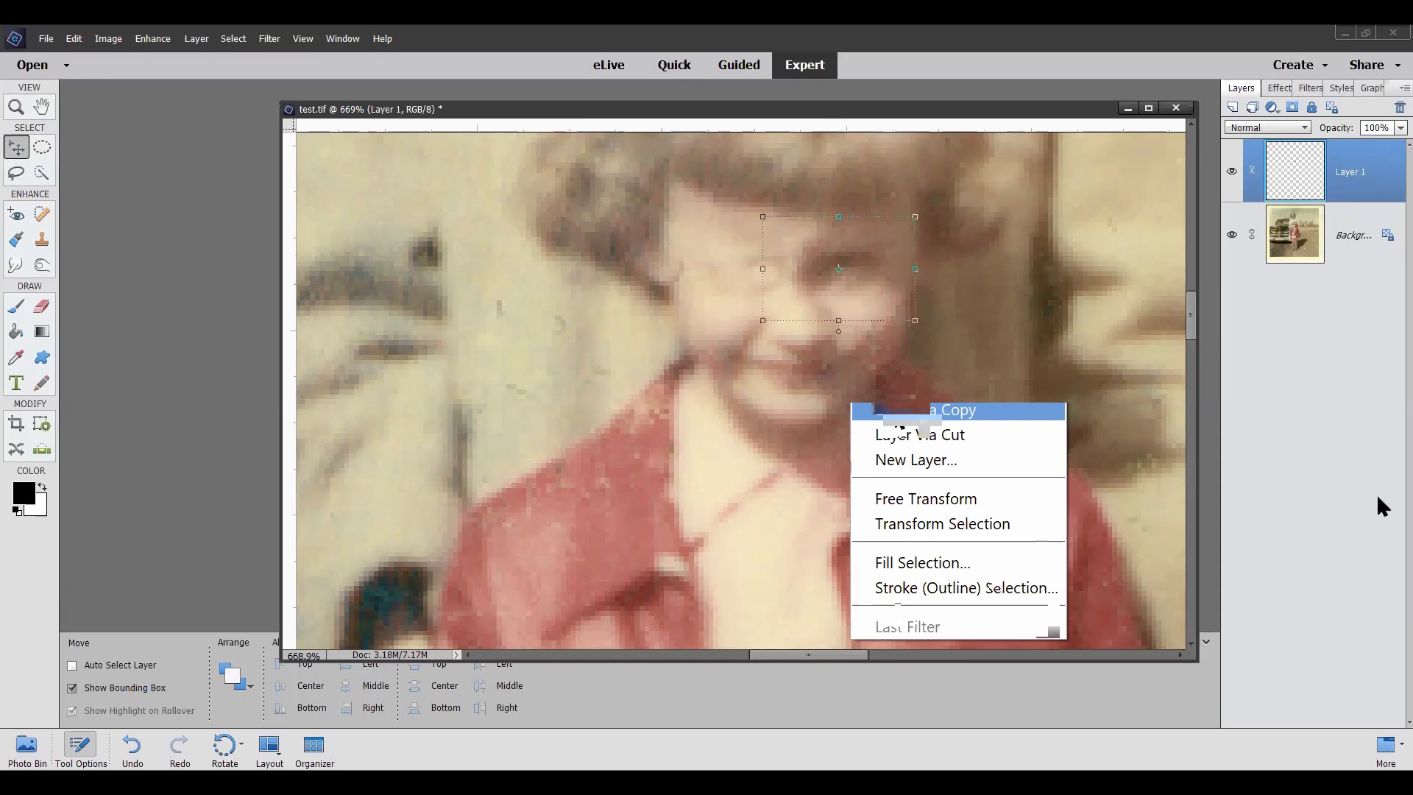
key("Left")
key("Left")
key("Left")
key("Left")
key("Left")
key("Left")
key("Left")
key("Left")
key("Left")
key("Left")
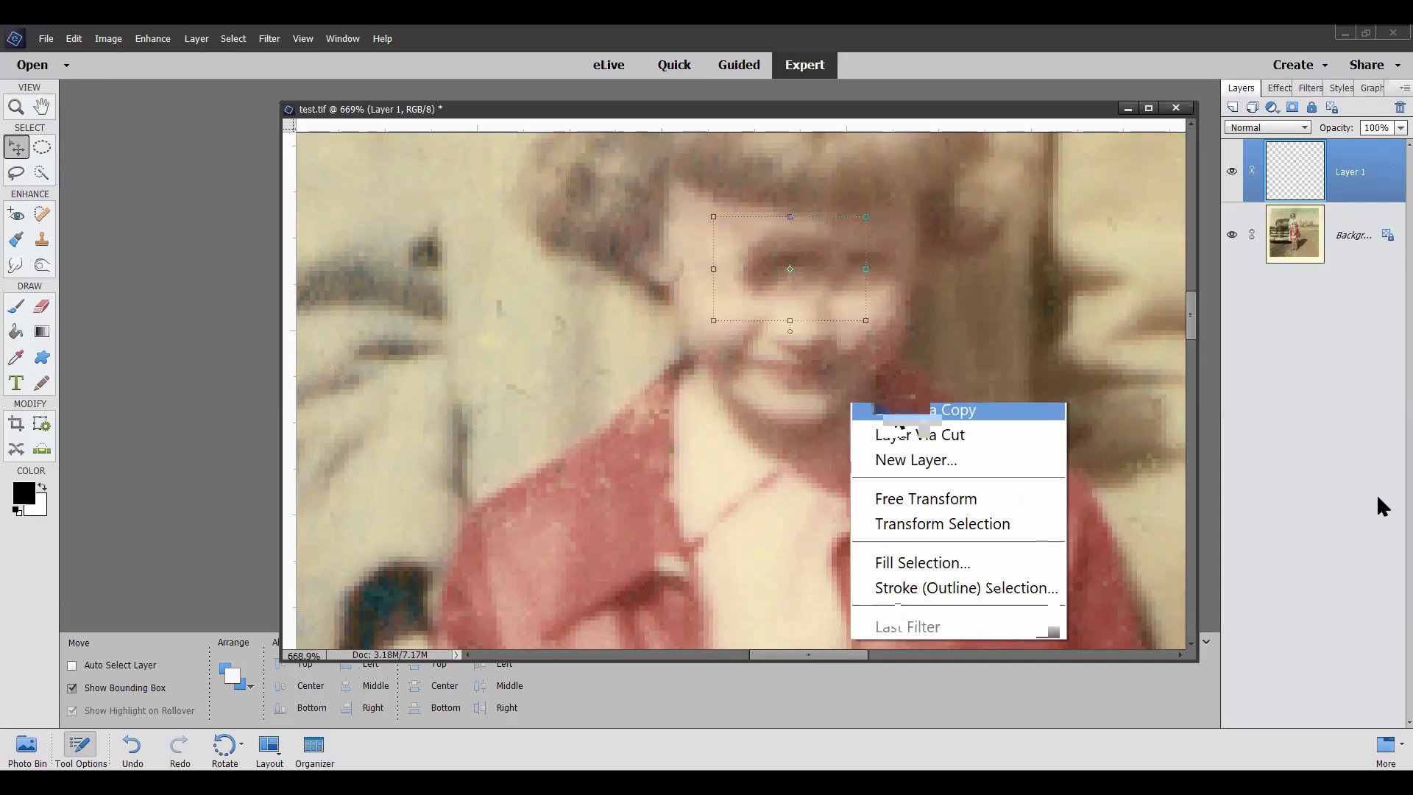
key("Left")
key("Left")
key("Left")
key("Left")
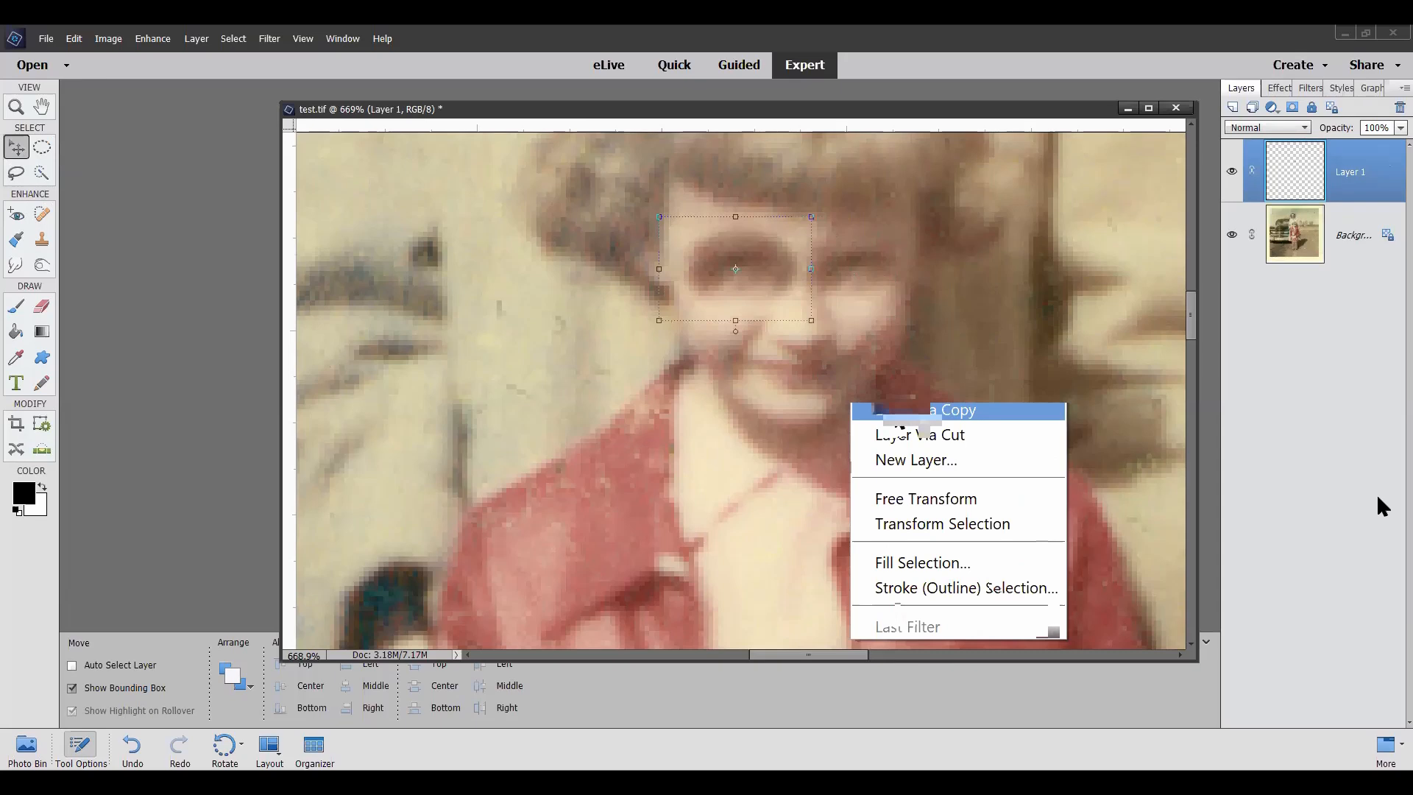
key("Left")
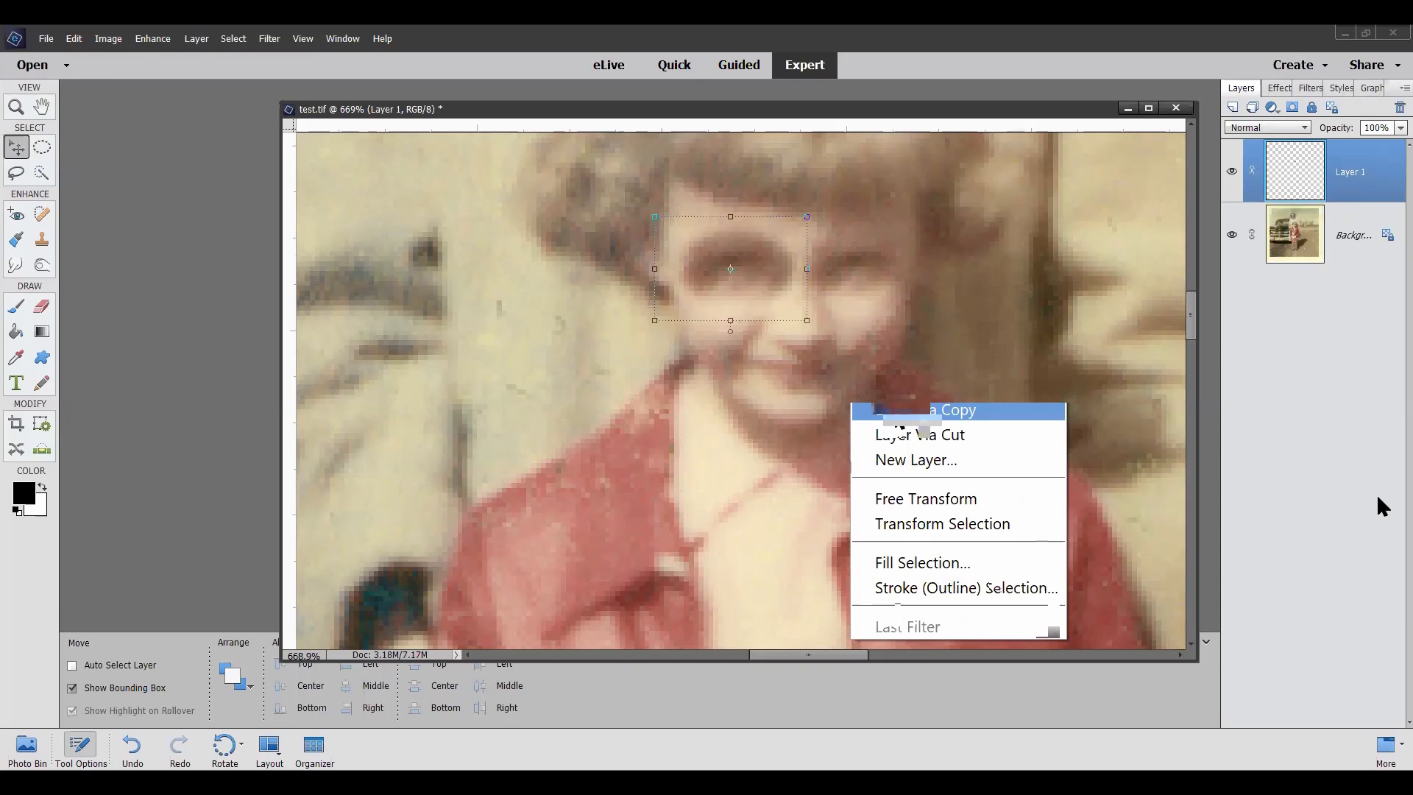
Step: Flip the copied eye layer horizontally
left_click(118, 43)
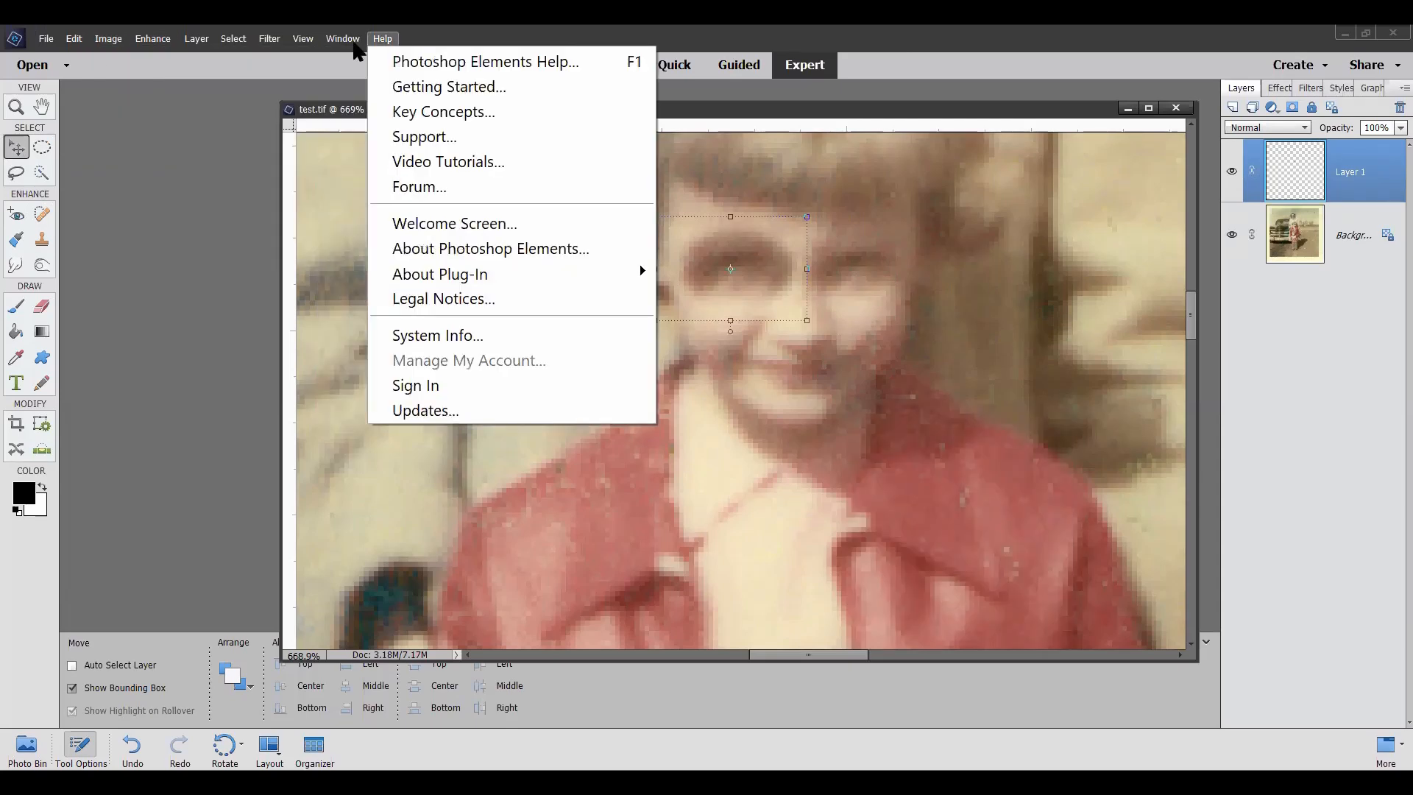
mouse_move(120, 44)
mouse_move(234, 69)
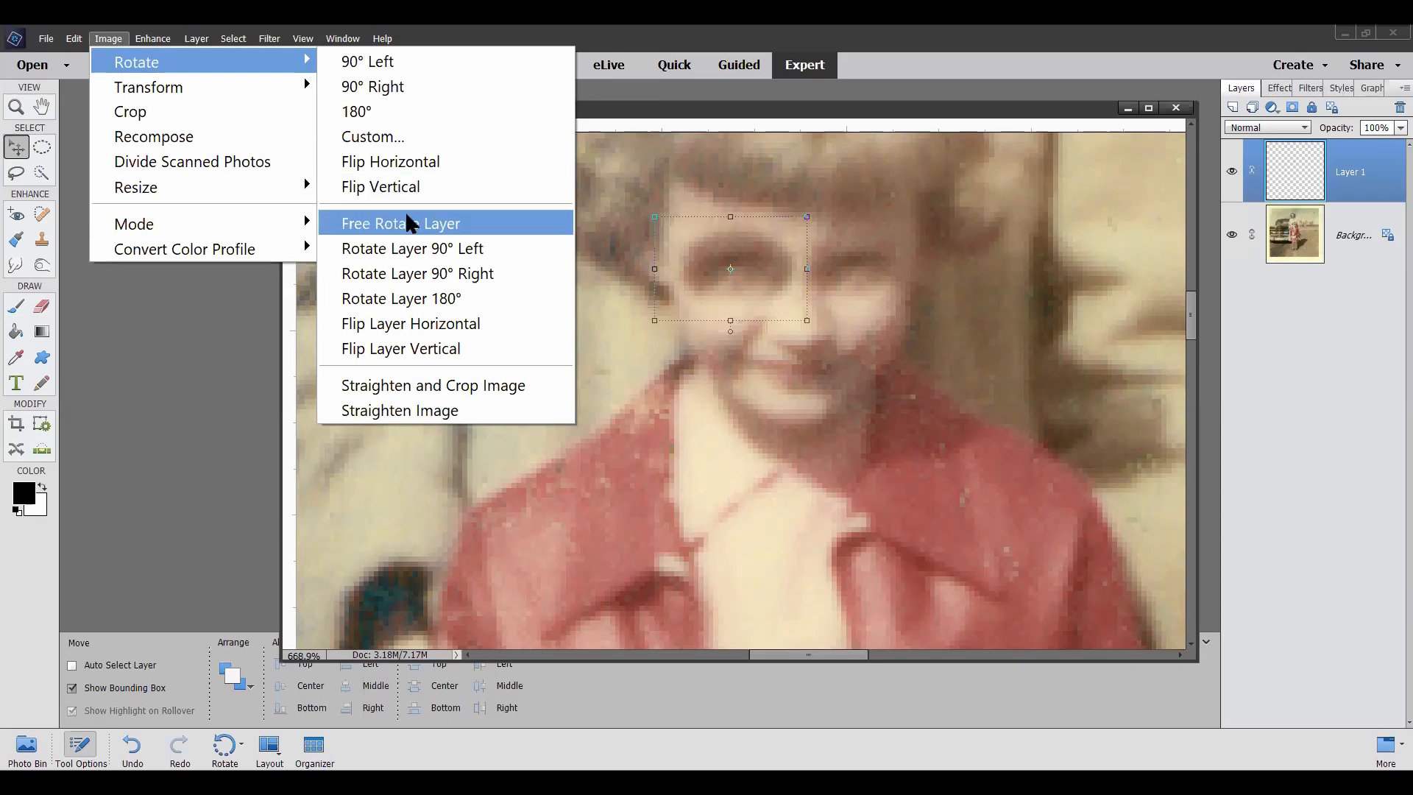
left_click(423, 324)
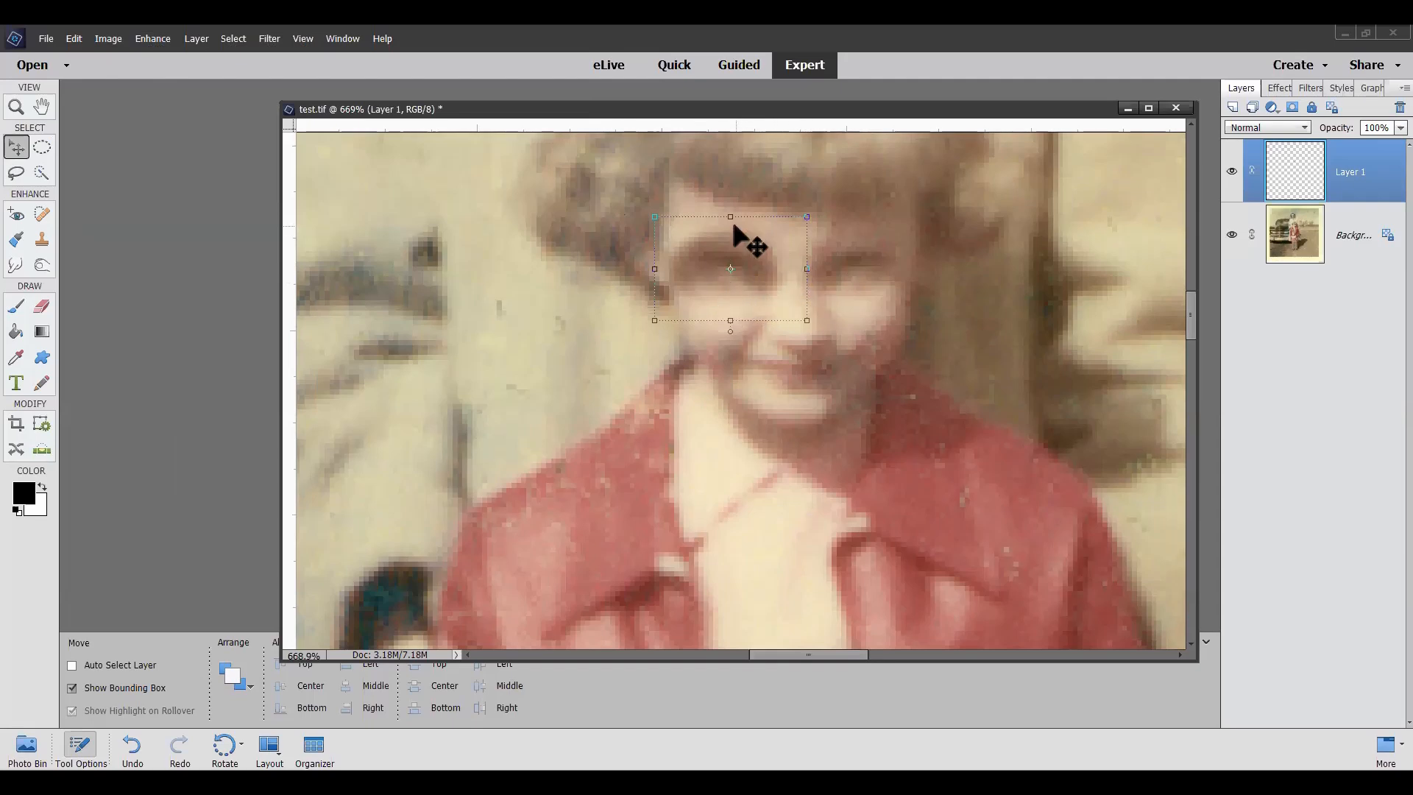
Step: Add a layer mask to the copied eye and paint on it below the eye with a 2 px black brush
left_click(1292, 107)
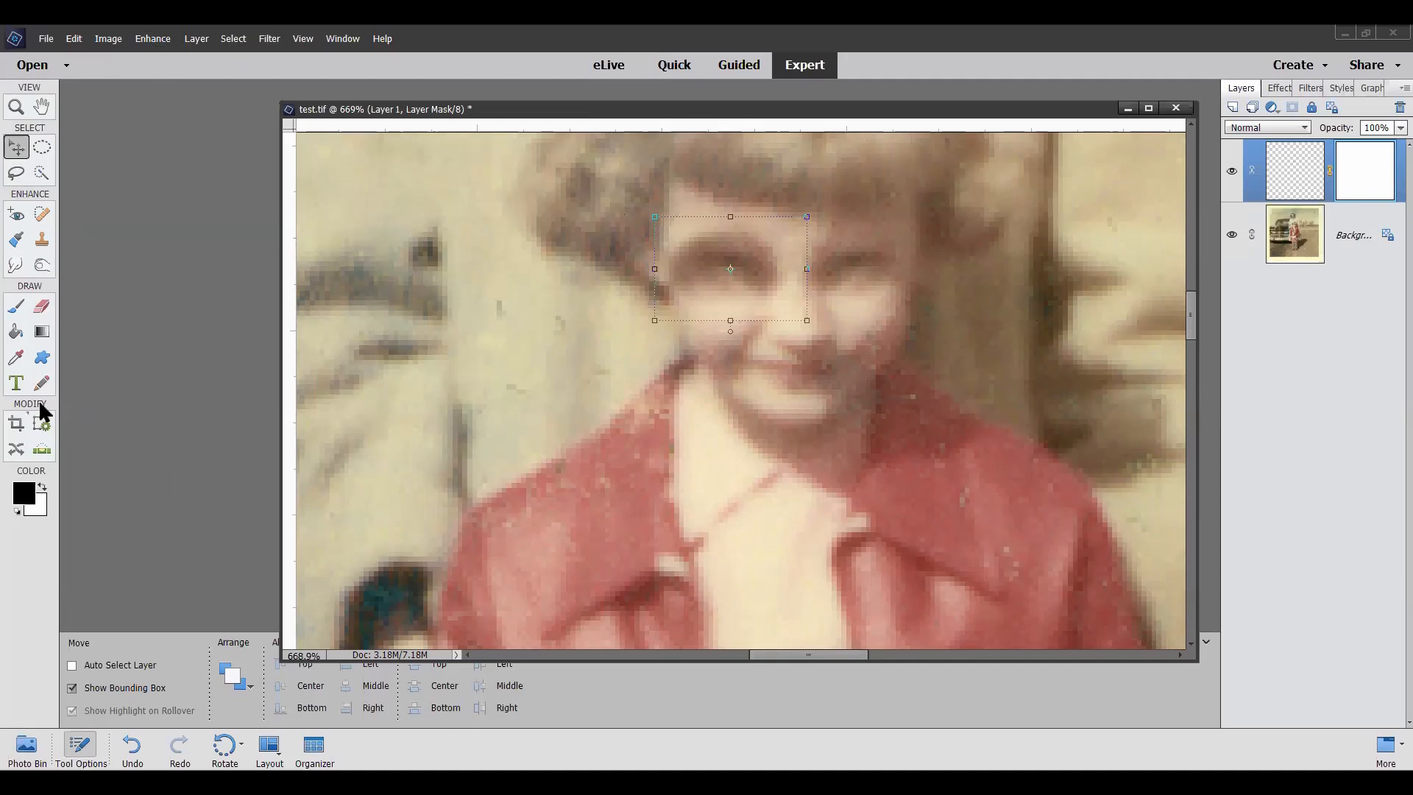
left_click(17, 309)
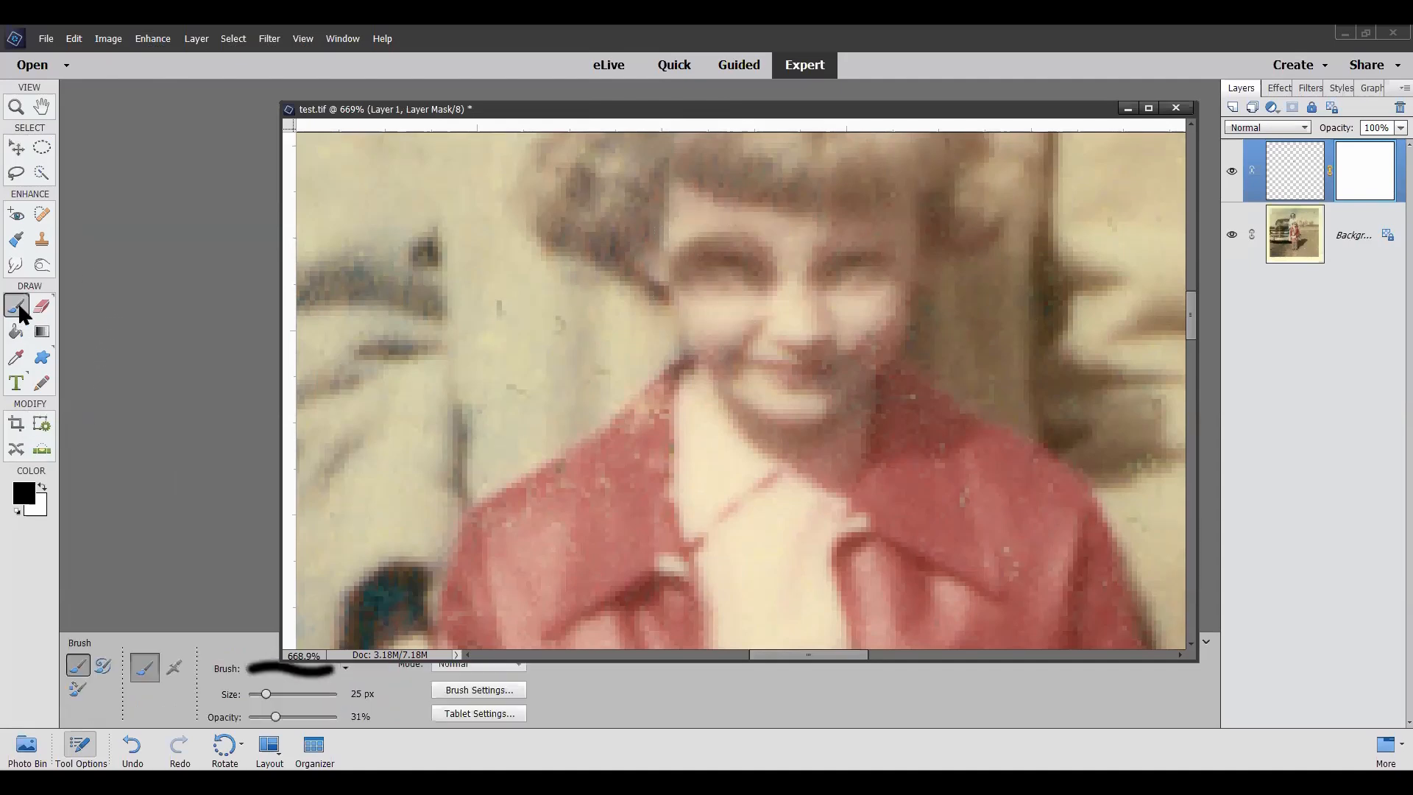
left_click(254, 694)
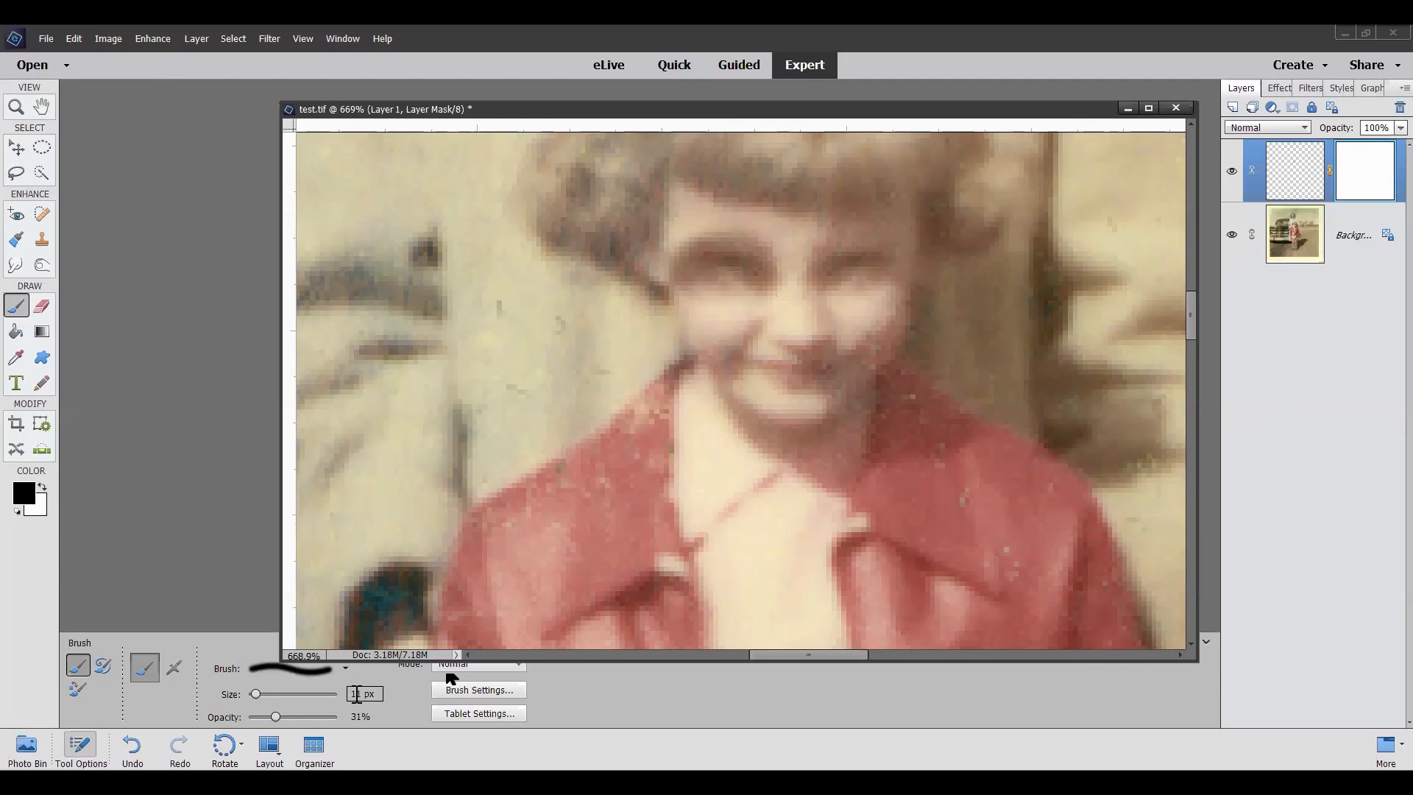
key("BackSpace")
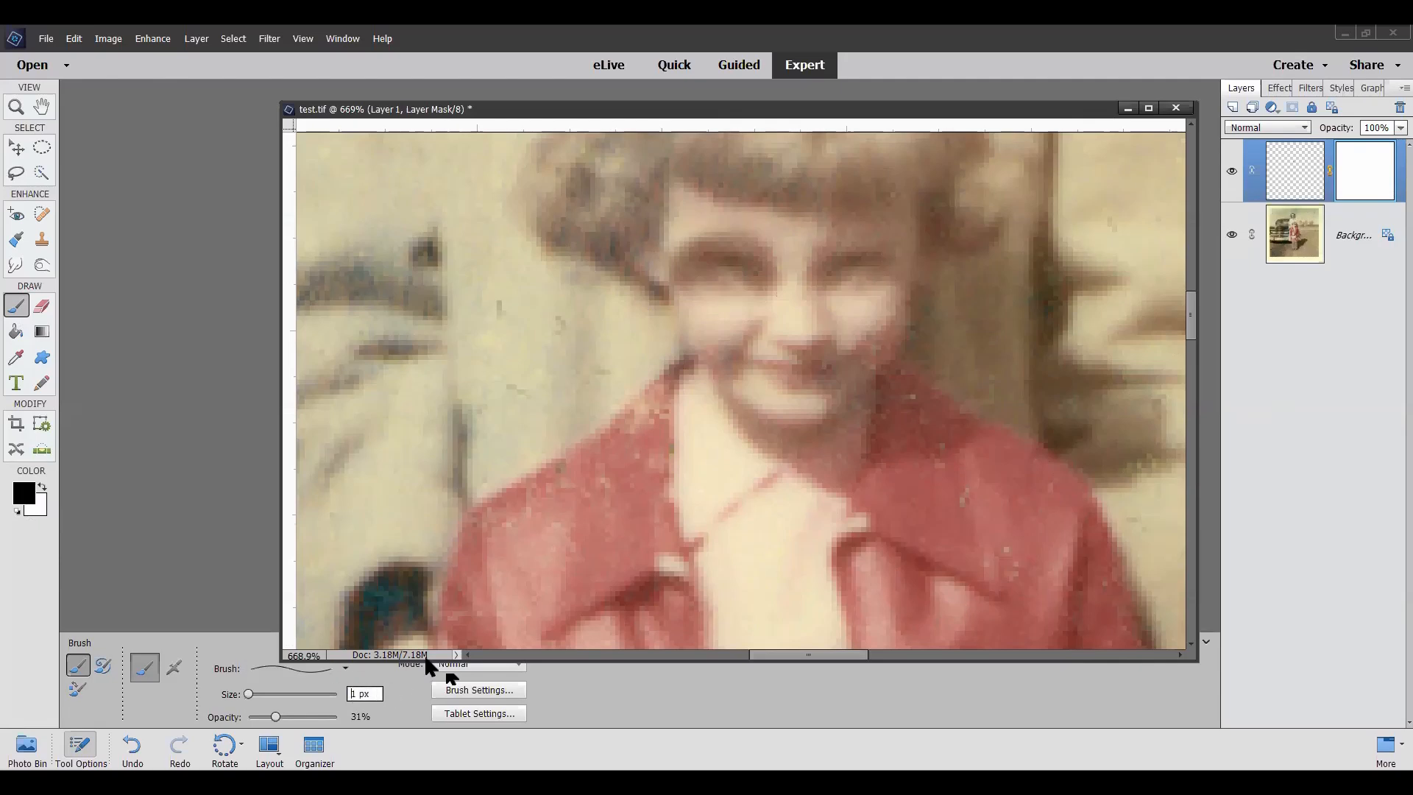
type("2")
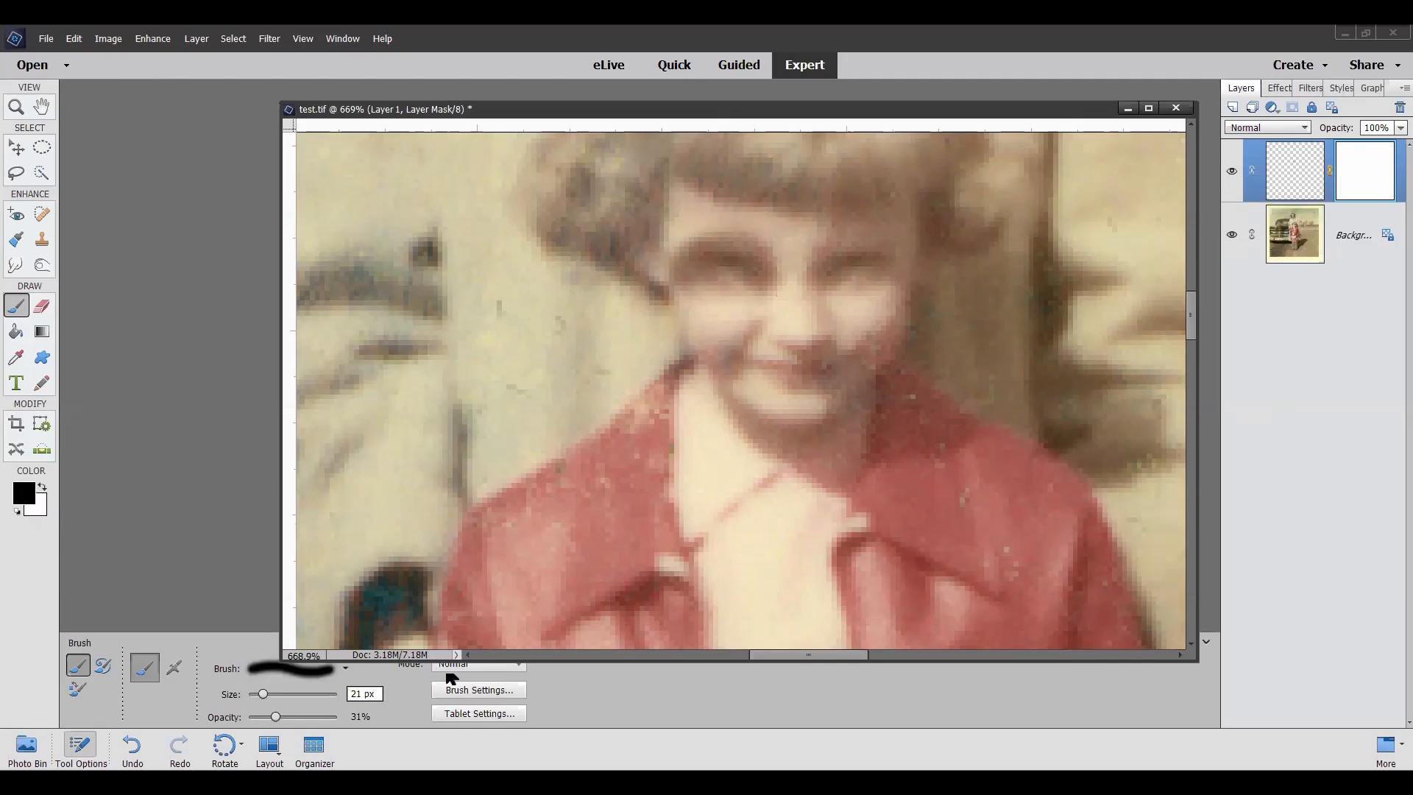
key("Delete")
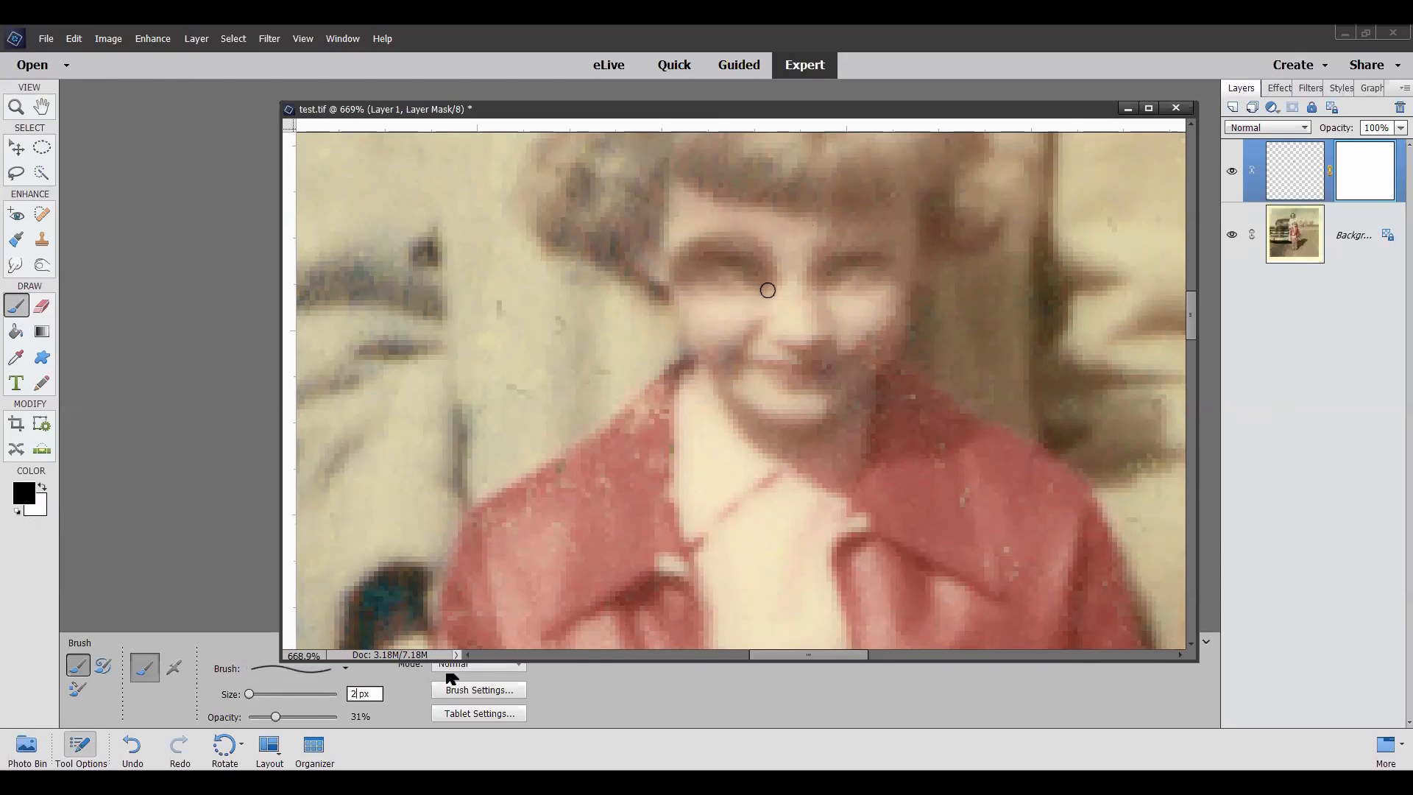
mouse_move(767, 290)
left_mouse_down()
mouse_move(777, 257)
mouse_move(772, 290)
mouse_move(766, 246)
mouse_move(738, 236)
mouse_move(684, 249)
mouse_move(675, 274)
mouse_move(694, 292)
mouse_move(760, 287)
mouse_move(710, 287)
left_mouse_up()
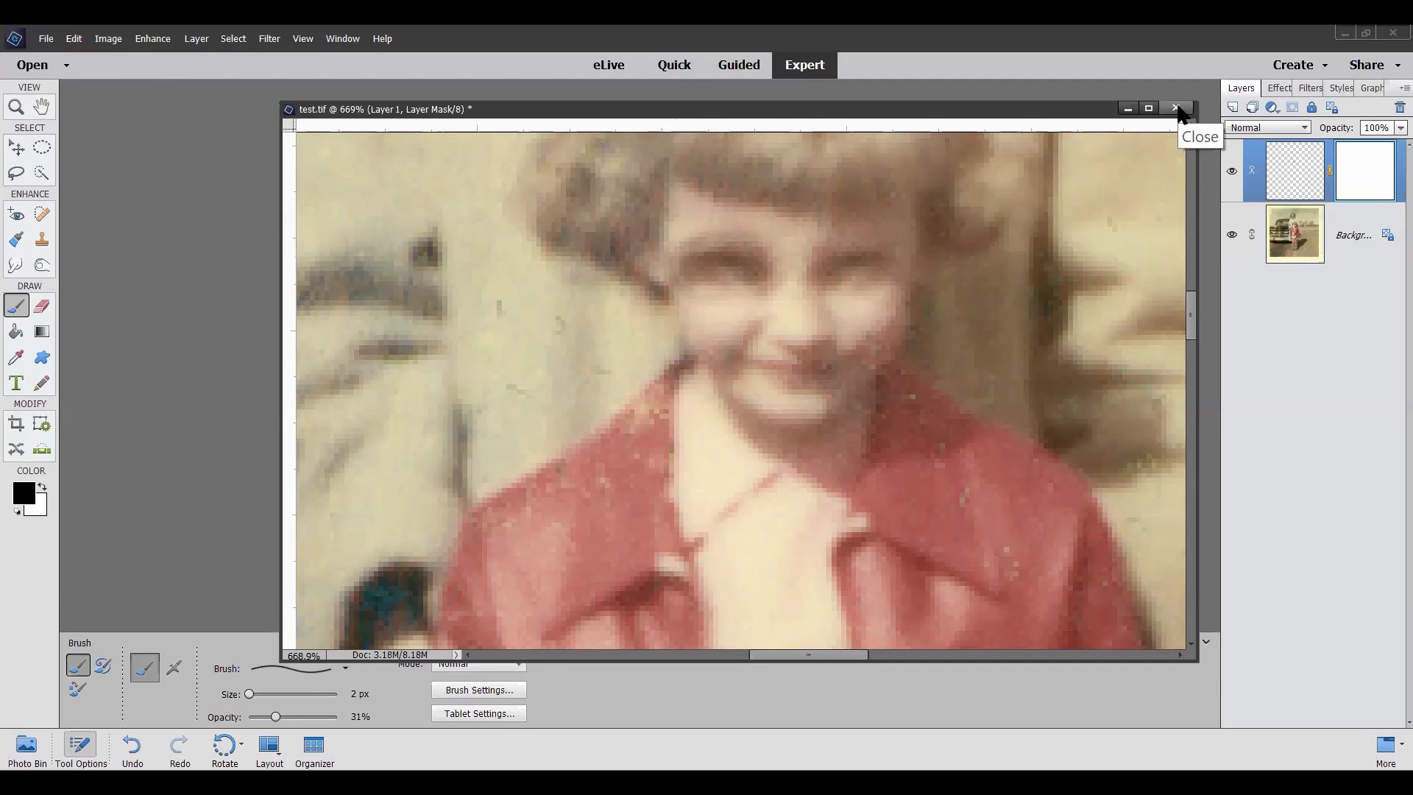
Step: Close test.tif without saving its changes and open the oval portrait ACHS0220 from the zoomphoto folder
left_click(1176, 110)
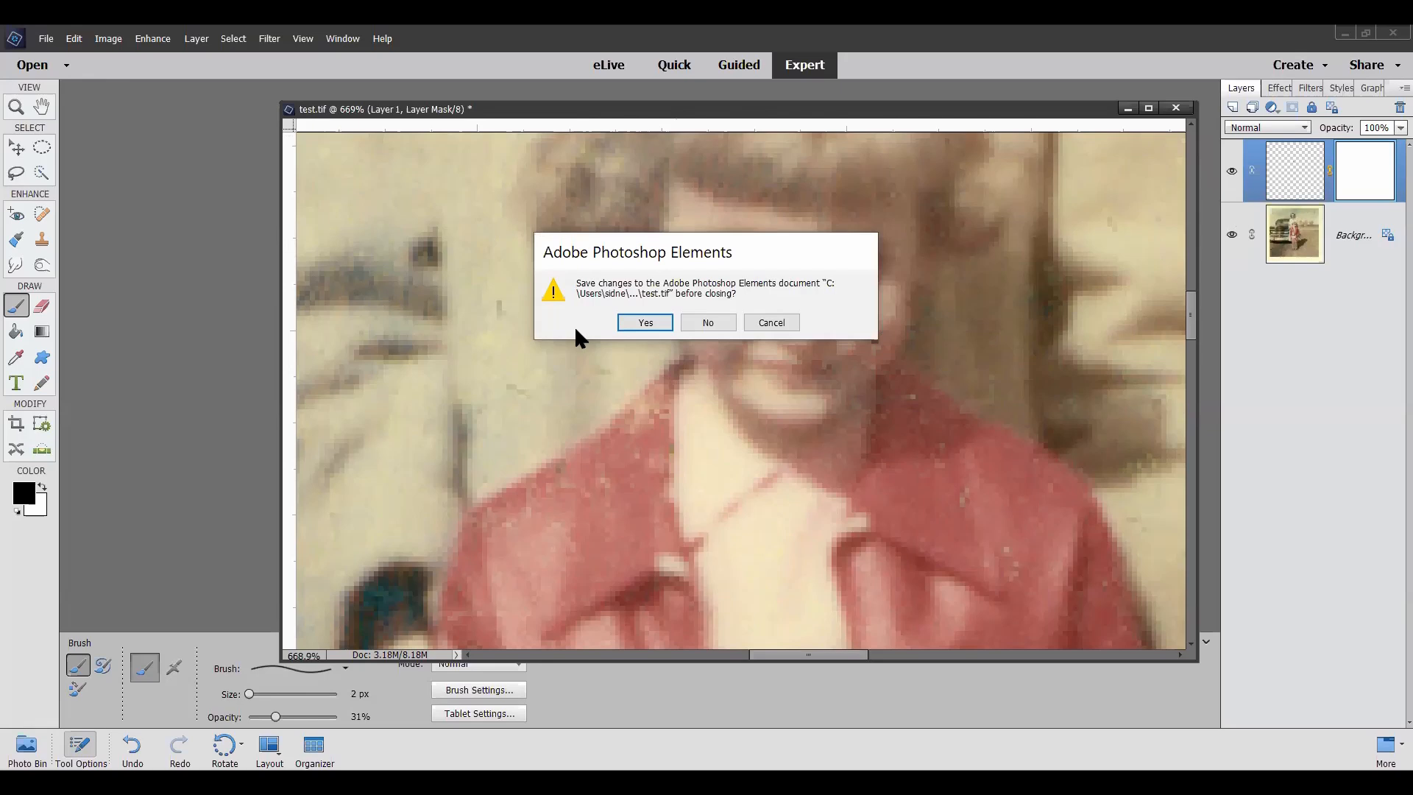
left_click(710, 324)
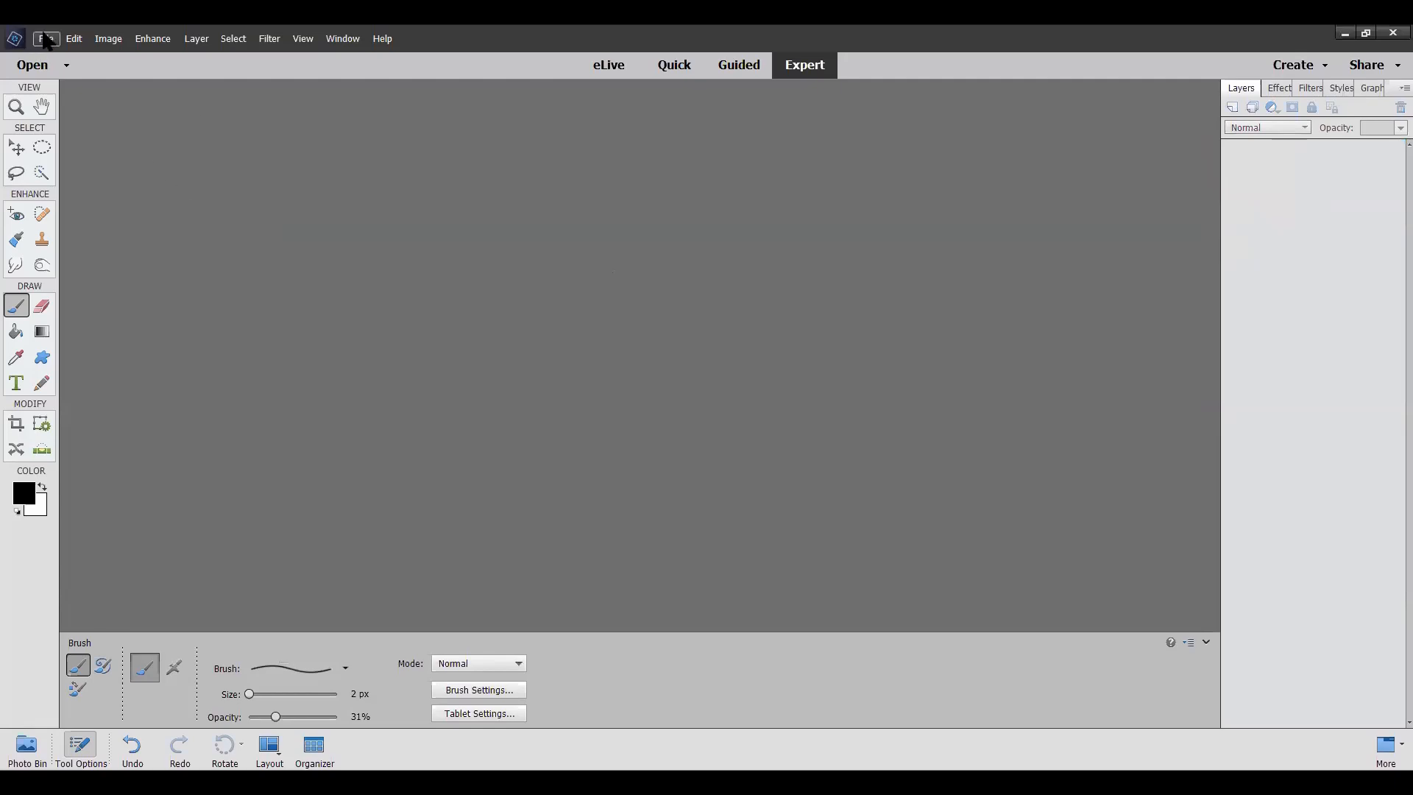
left_click(46, 42)
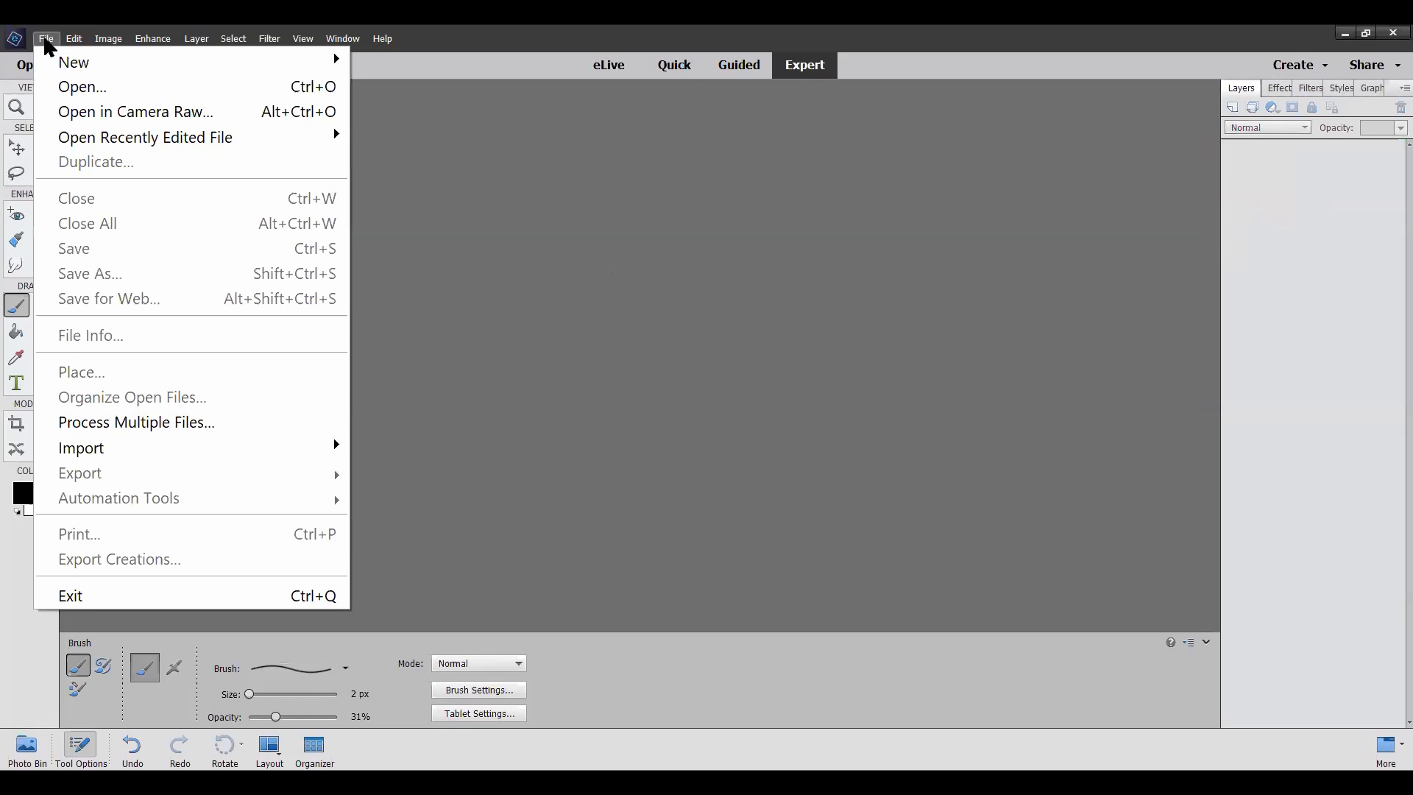
left_click(74, 89)
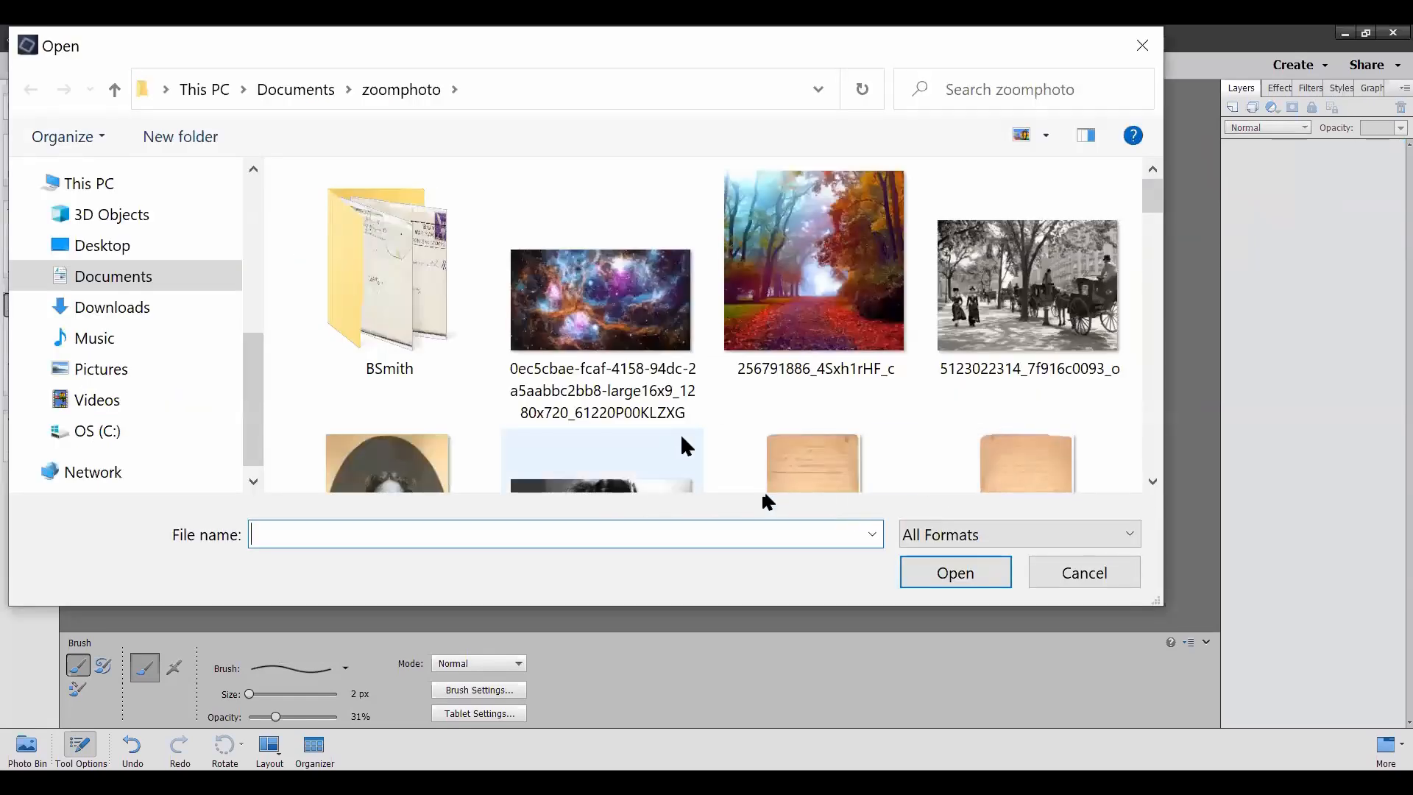
scroll(640, 413, "down", 2)
scroll(425, 226, "up", 1)
left_click(422, 219)
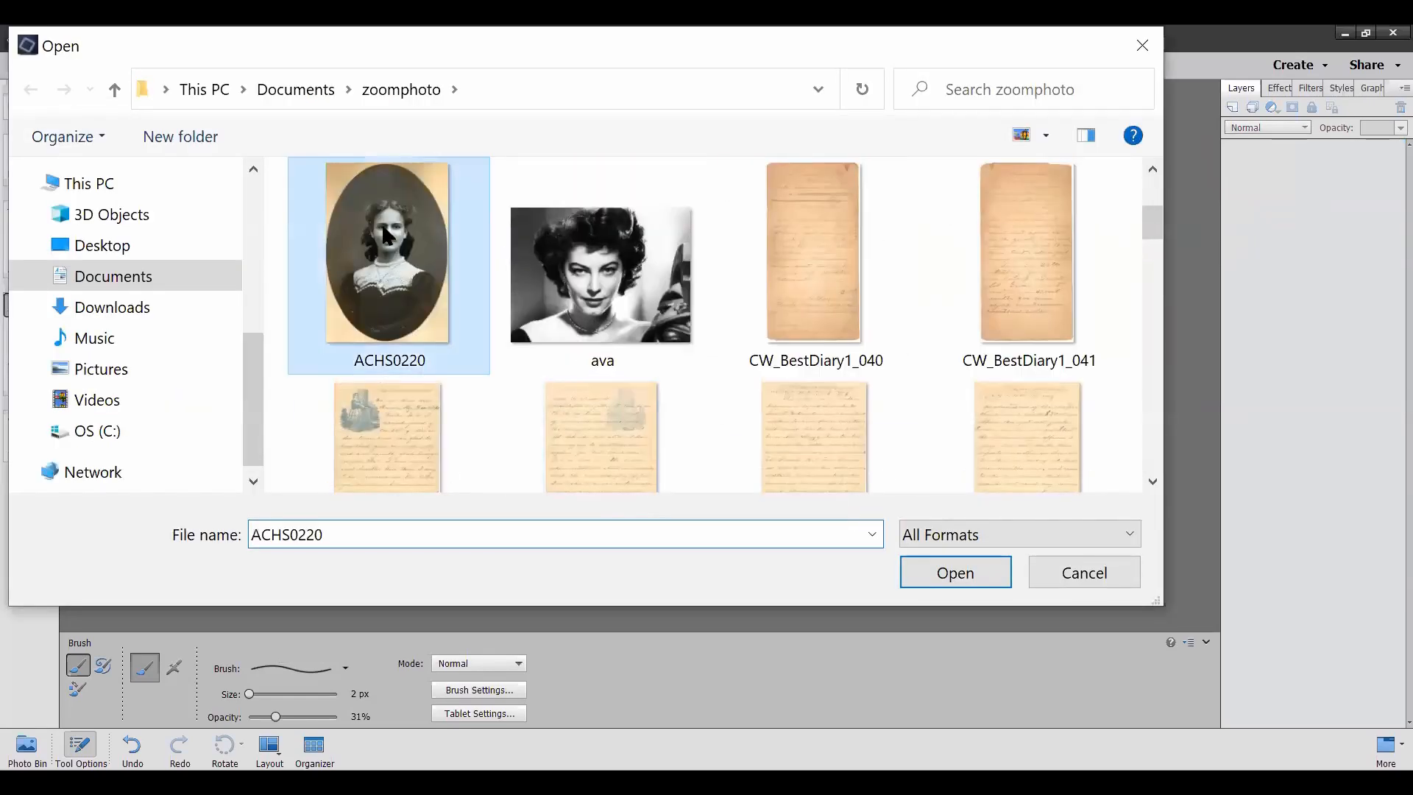
left_click(968, 568)
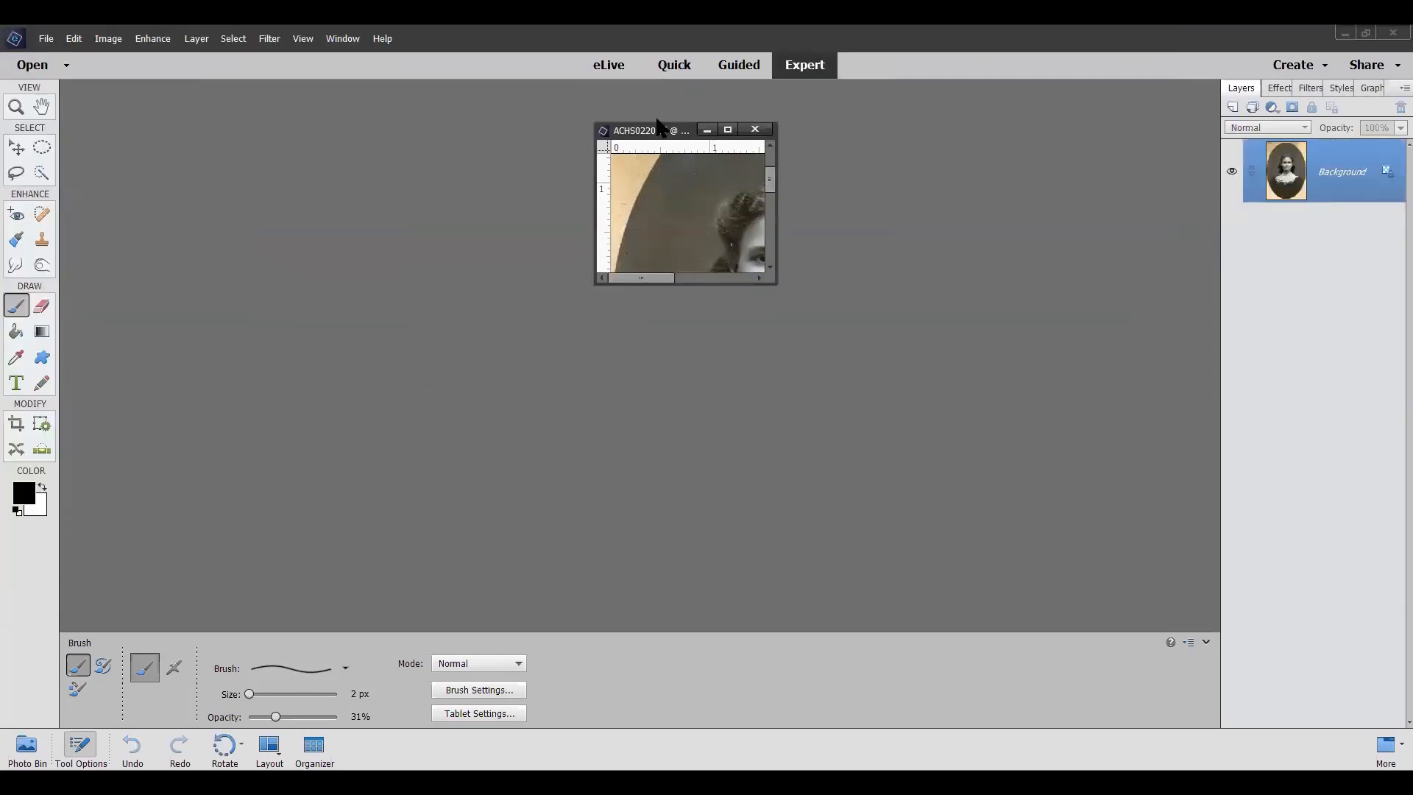
Step: Enlarge the ACHS0220 image window and move it up so the woman's portrait fills the work area
left_click_drag(809, 257, 1194, 749)
left_click_drag(911, 105, 883, 78)
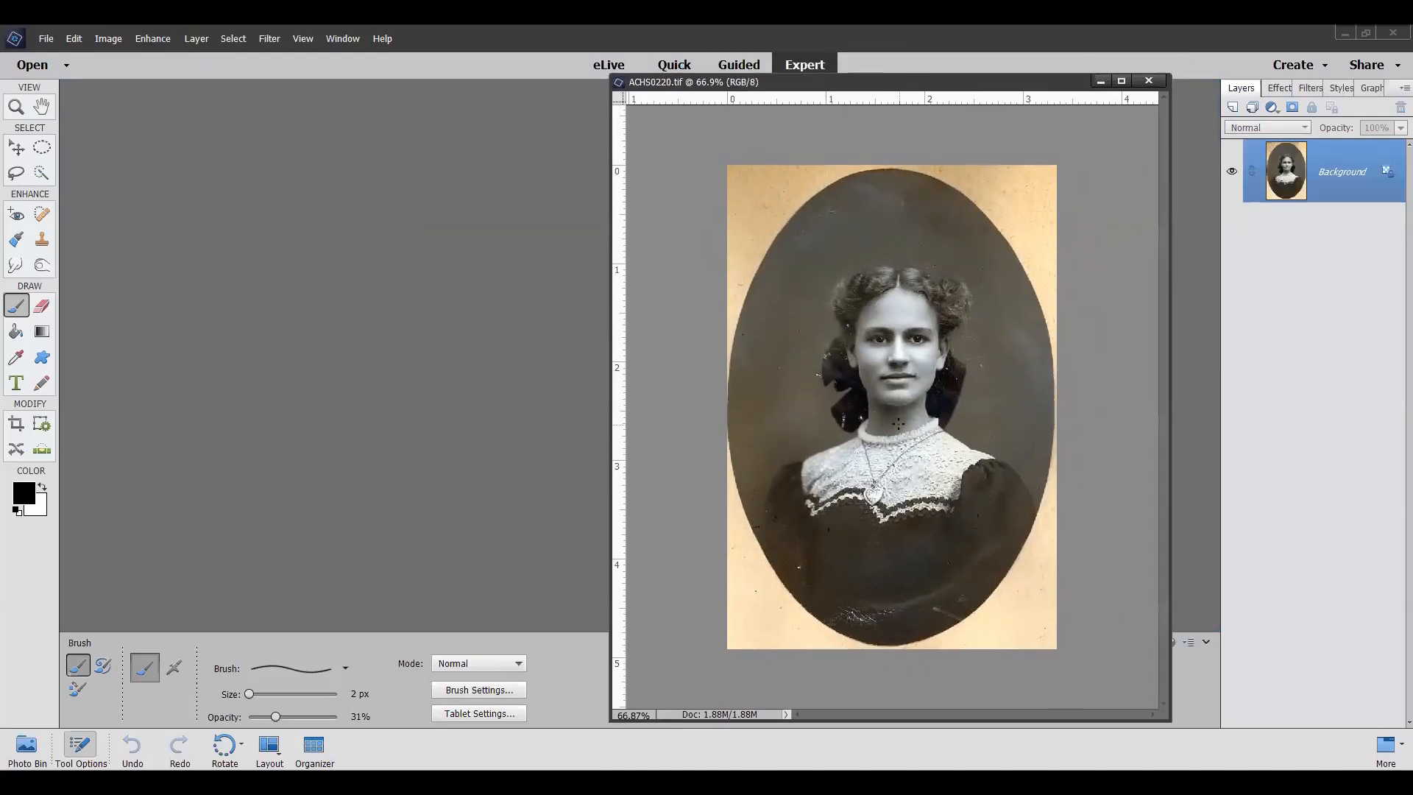
scroll(897, 423, "up", 3)
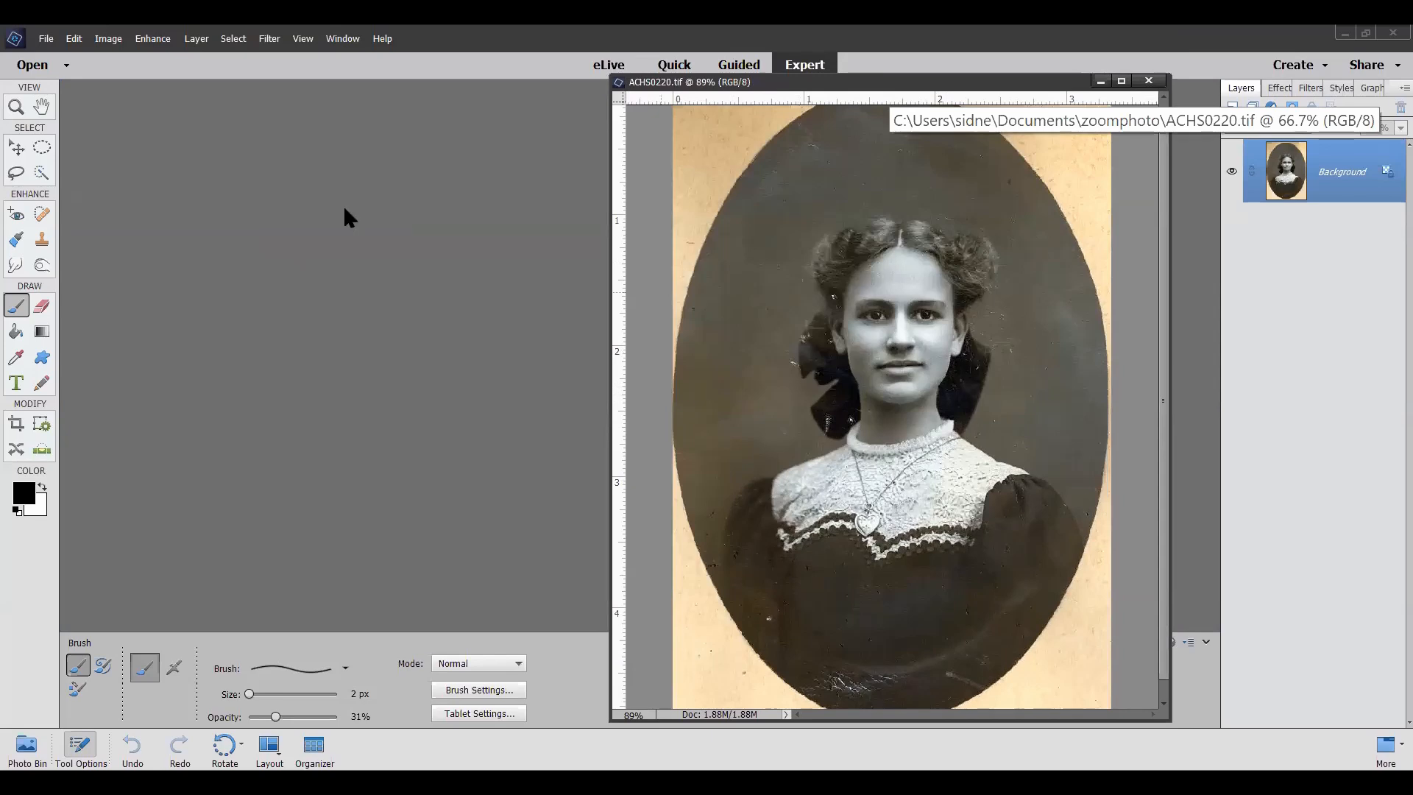
Step: Using Adjust Facial Features, set the lips' Smile, Height, Width, Upper Lip and Lower Lip to their maximum
left_click(154, 39)
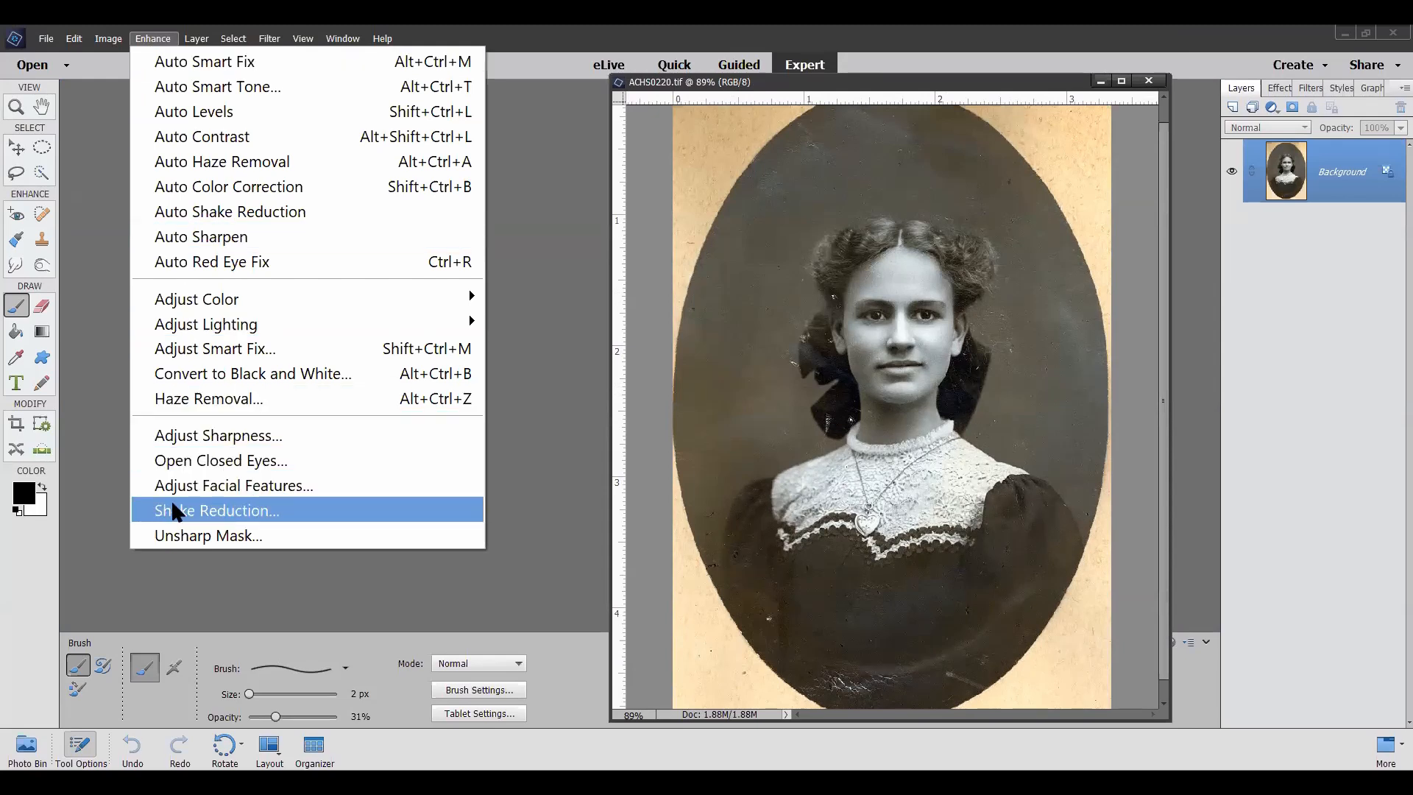
left_click(234, 484)
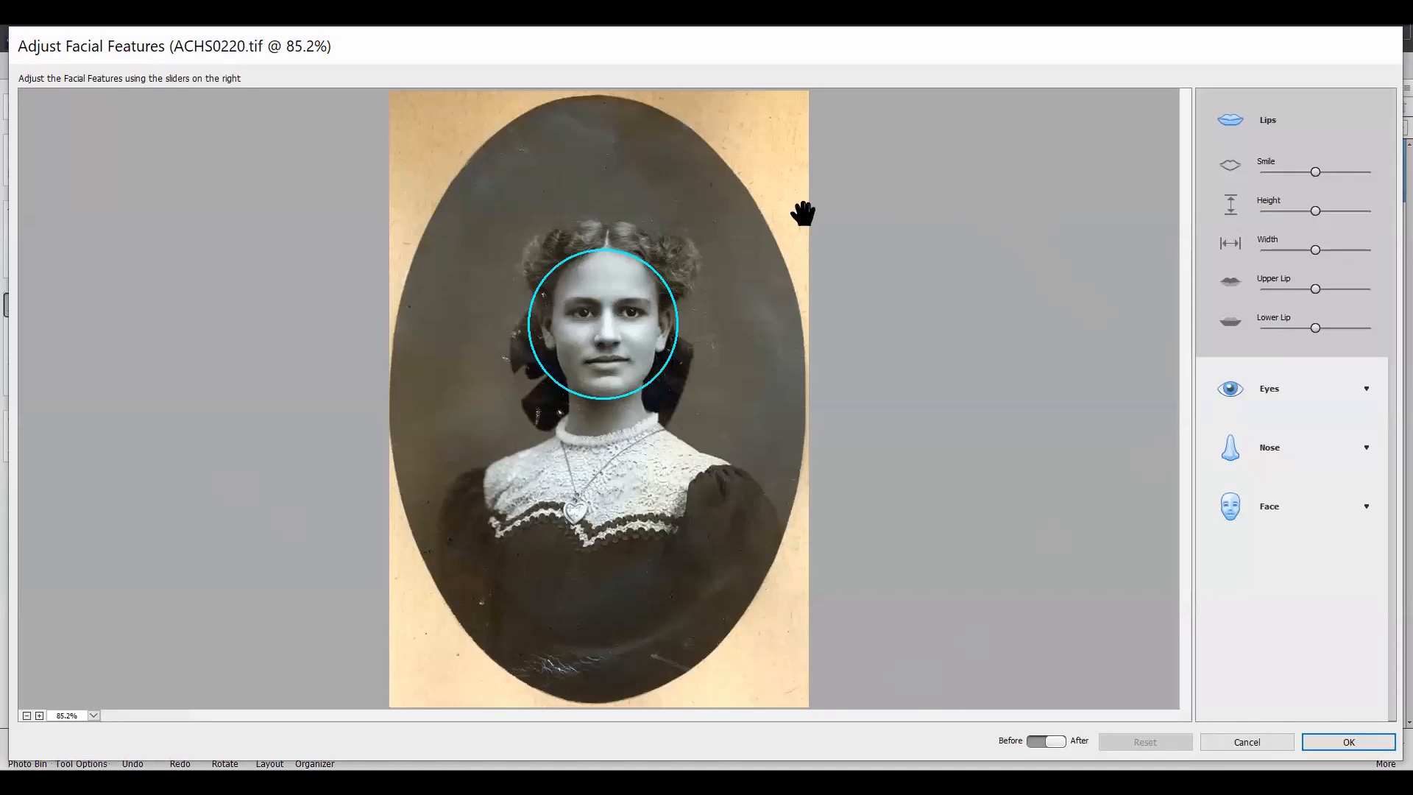
scroll(560, 193, "up", 1)
scroll(560, 193, "up", 4)
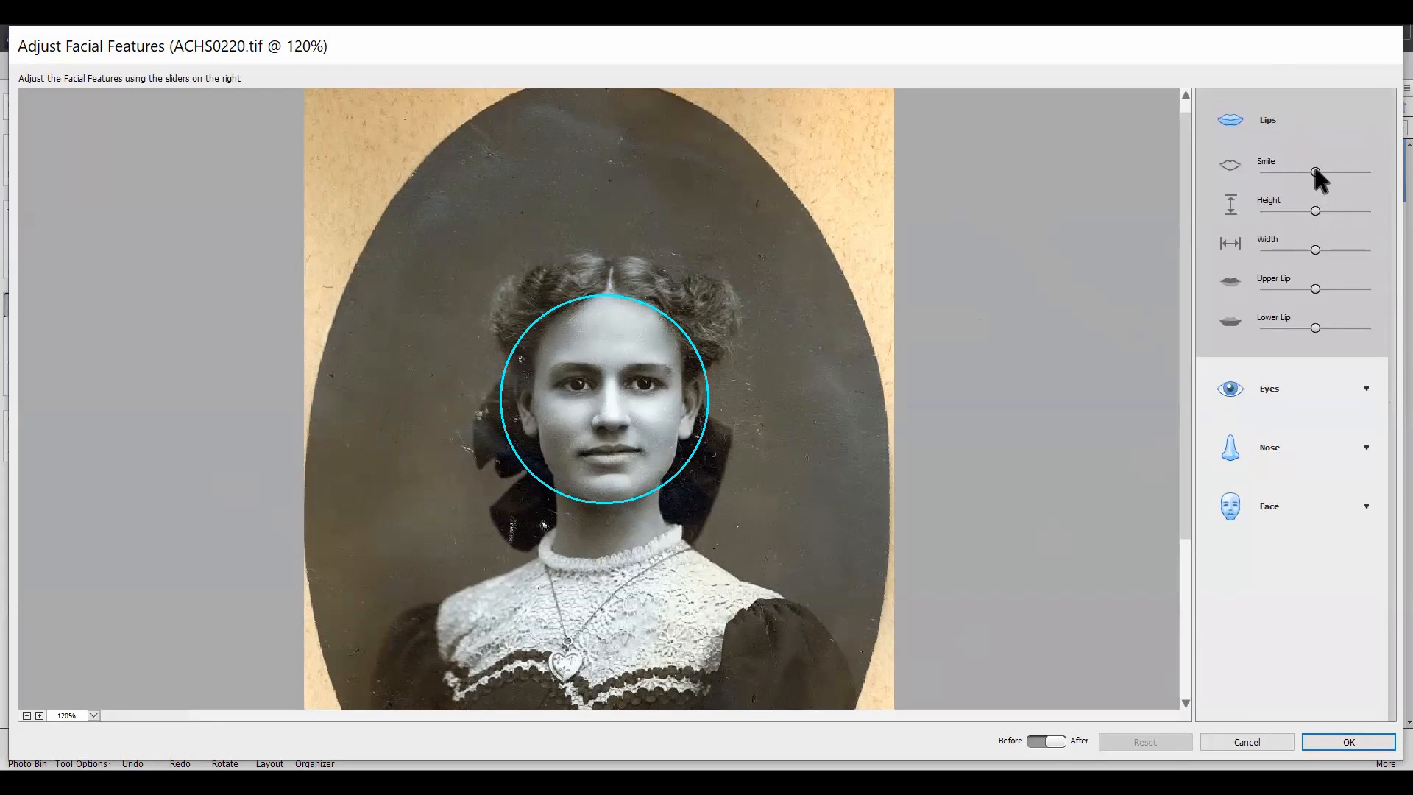
left_click_drag(1315, 171, 1366, 156)
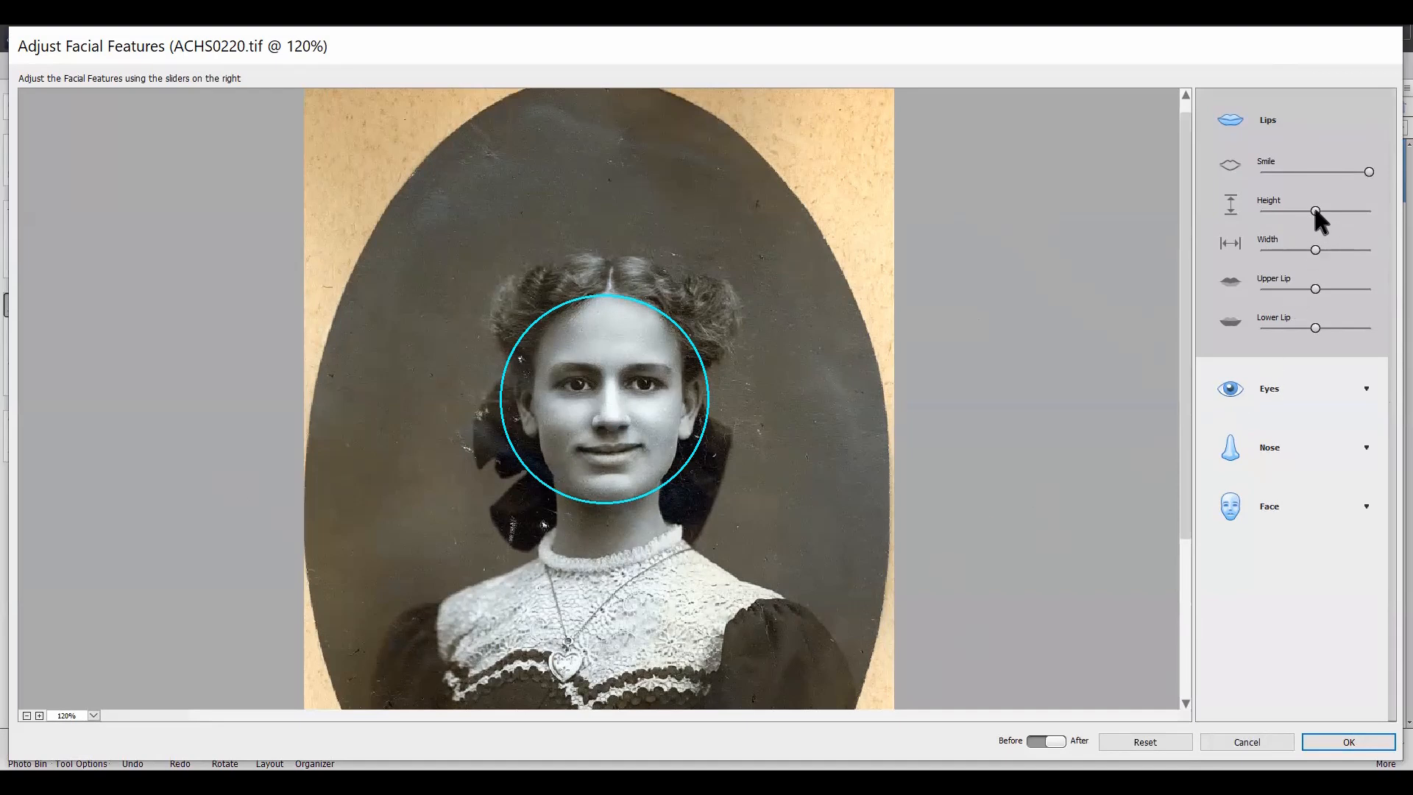
left_click_drag(1328, 209, 1367, 211)
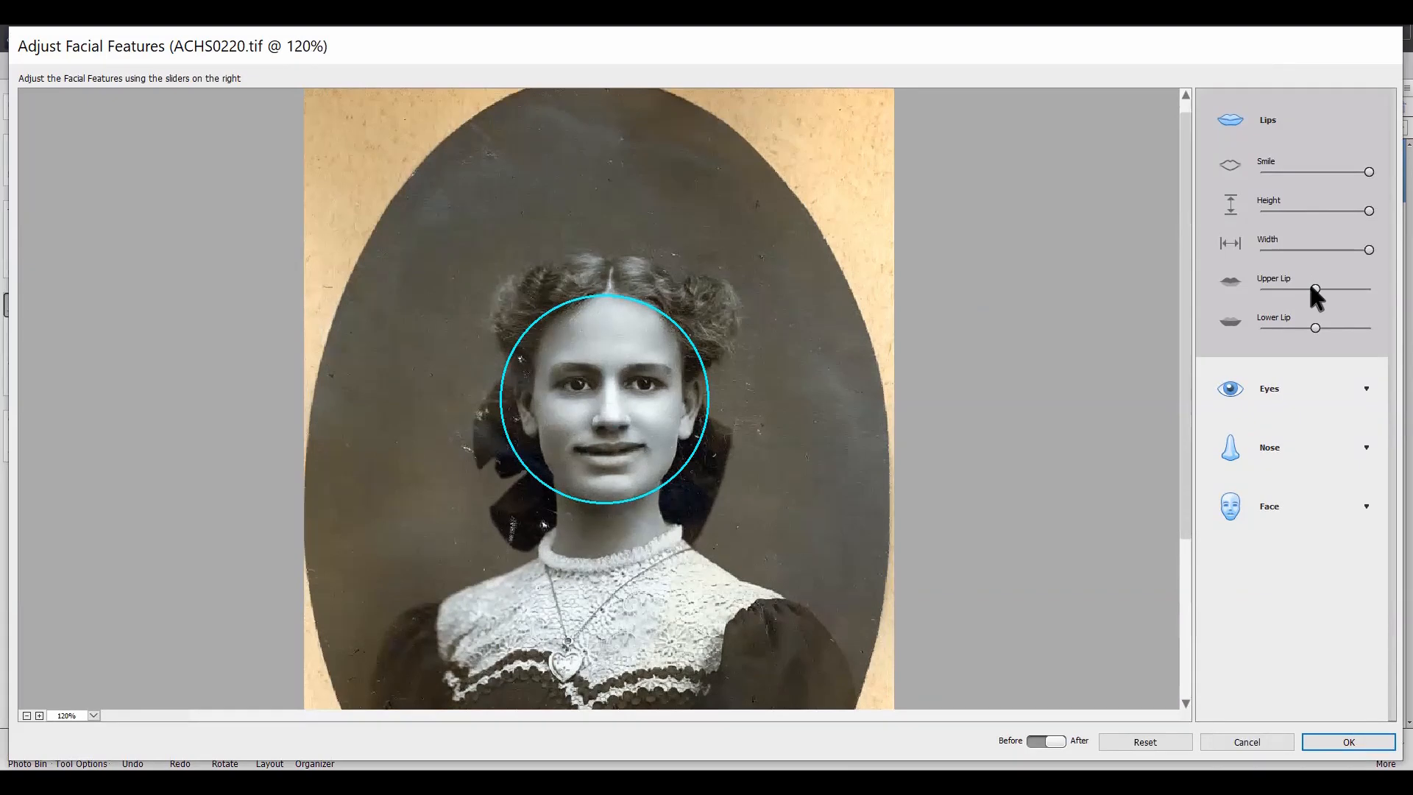
left_click_drag(1316, 286, 1352, 278)
left_click_drag(1326, 329, 1366, 332)
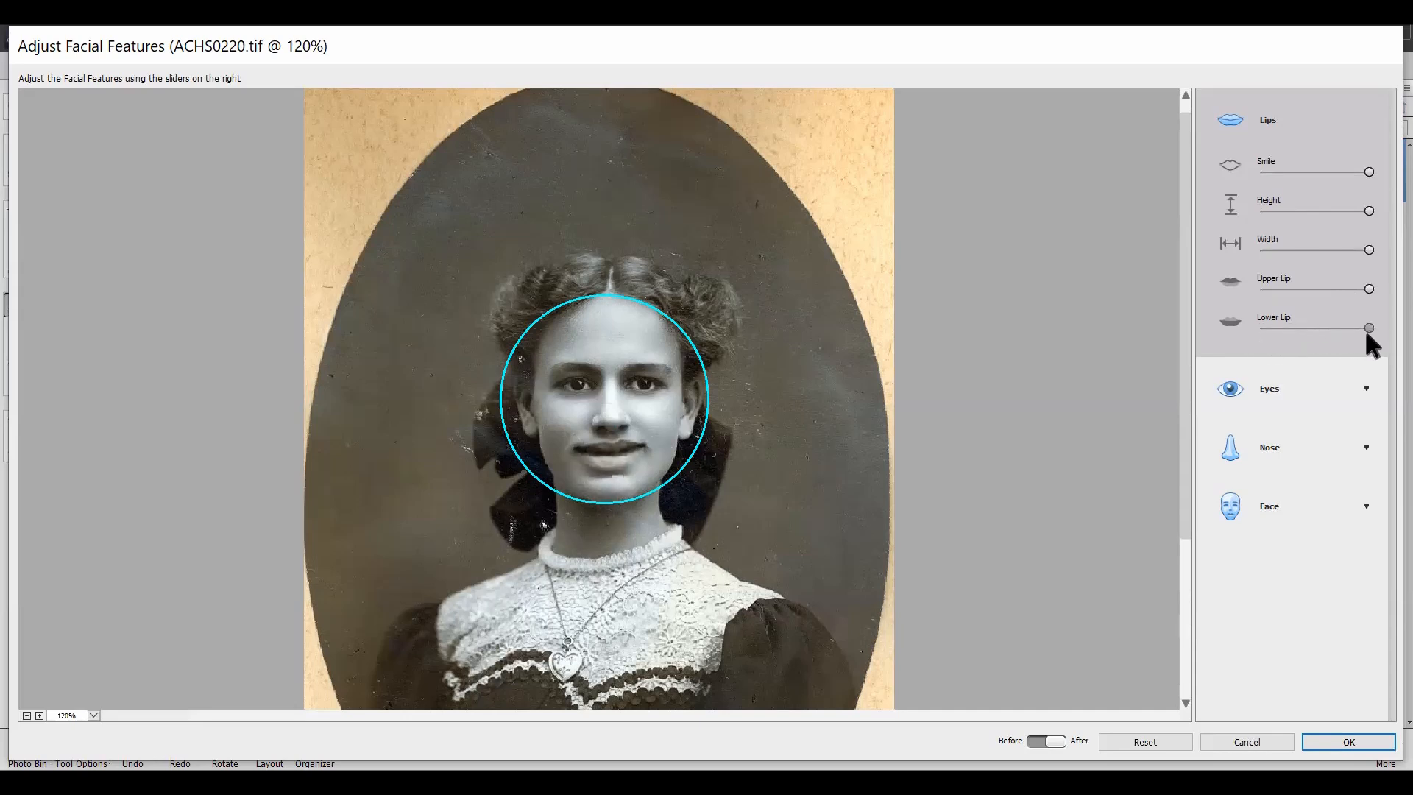
Step: Set the eyes' Height and Width to their maximum and increase their Size and Tilt
left_click(1364, 394)
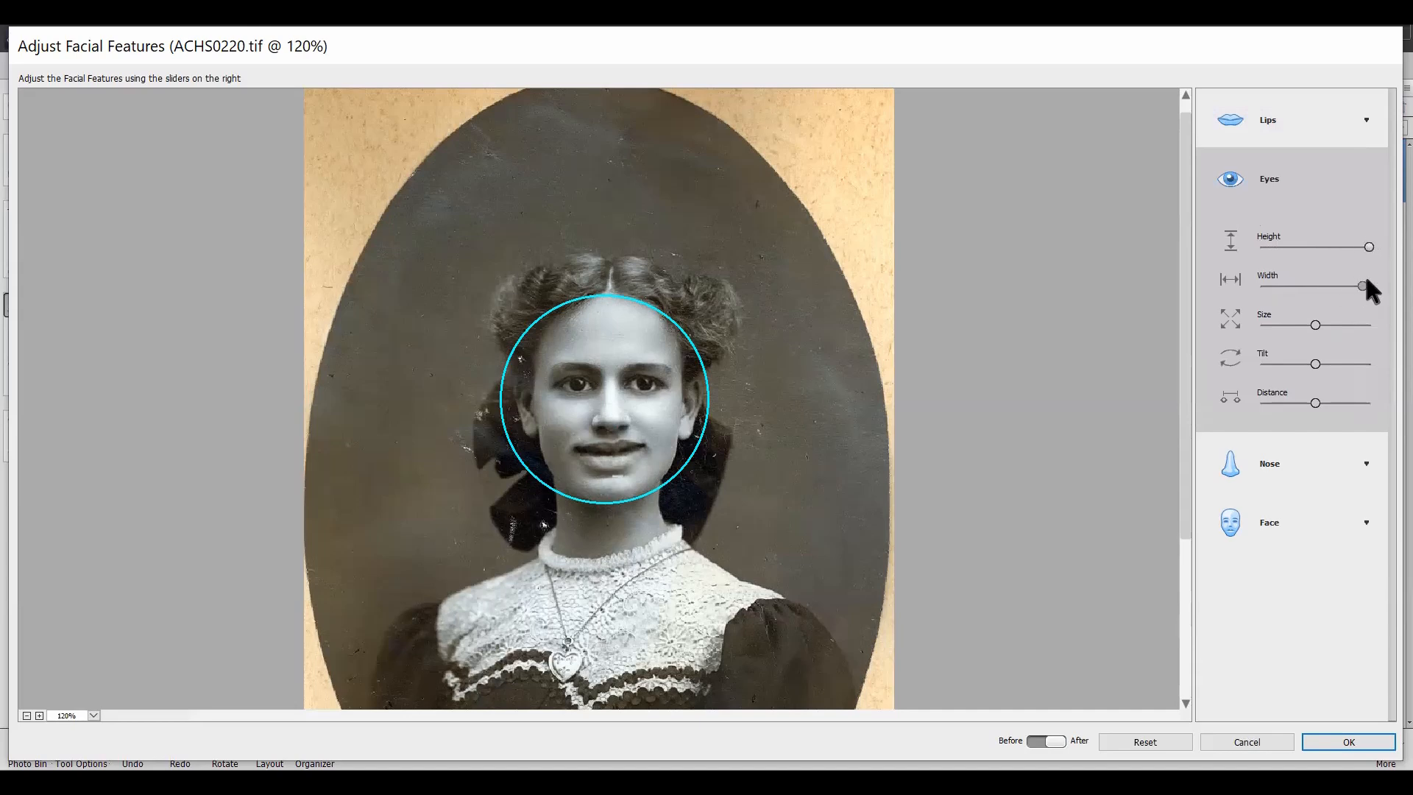
mouse_move(1366, 284)
left_mouse_down()
mouse_move(1313, 287)
mouse_move(1366, 309)
left_mouse_up()
left_click_drag(1322, 324, 1366, 330)
left_click_drag(1315, 365, 1367, 402)
Step: Increase the nose's Height and Width to their maximum
left_click(1338, 468)
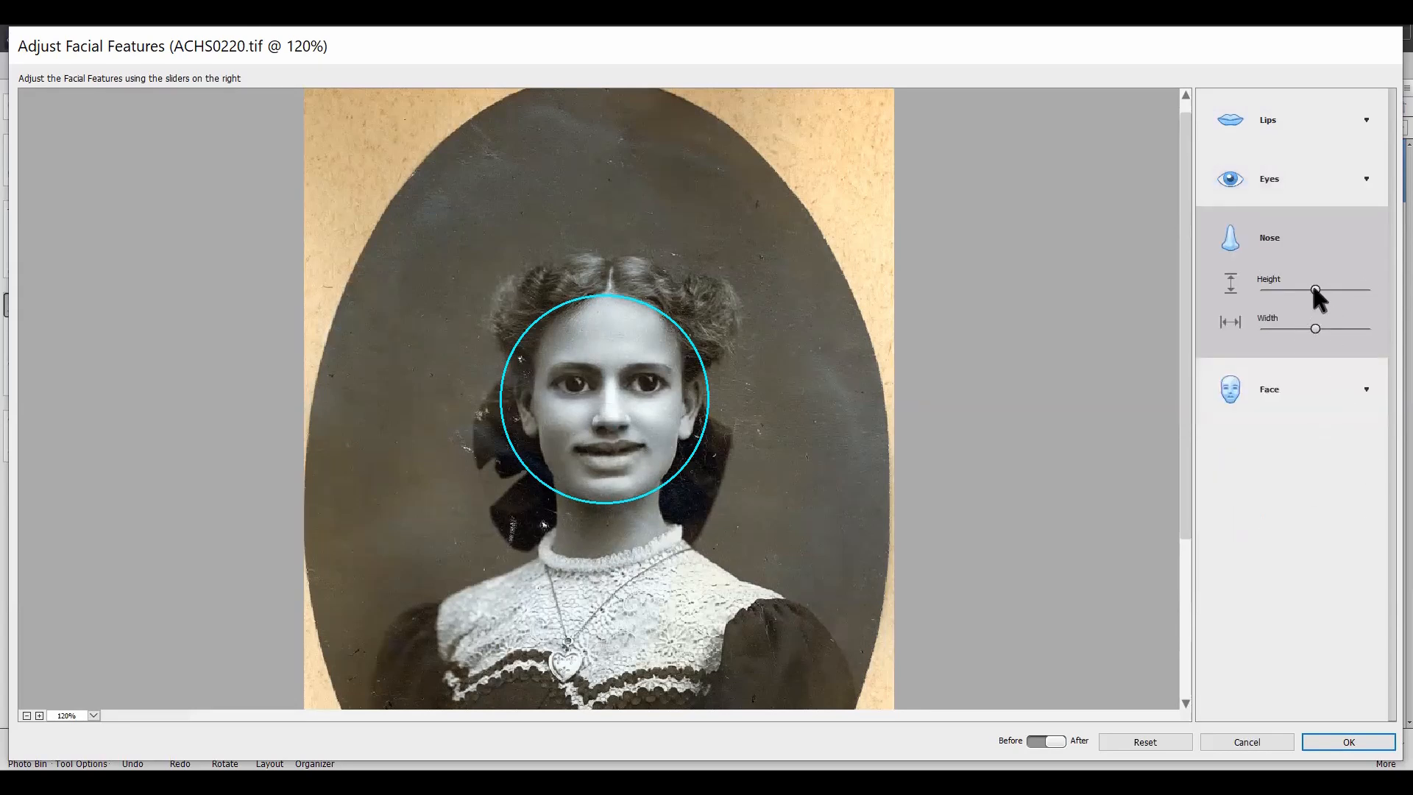
left_click_drag(1331, 283, 1367, 289)
mouse_move(1366, 326)
left_mouse_down()
mouse_move(1282, 341)
mouse_move(1366, 326)
left_mouse_up()
Step: Set the face's Width, Forehead Height, Jawbone Shape and Chin Height to their minimum and apply the facial adjustments
left_click(1350, 385)
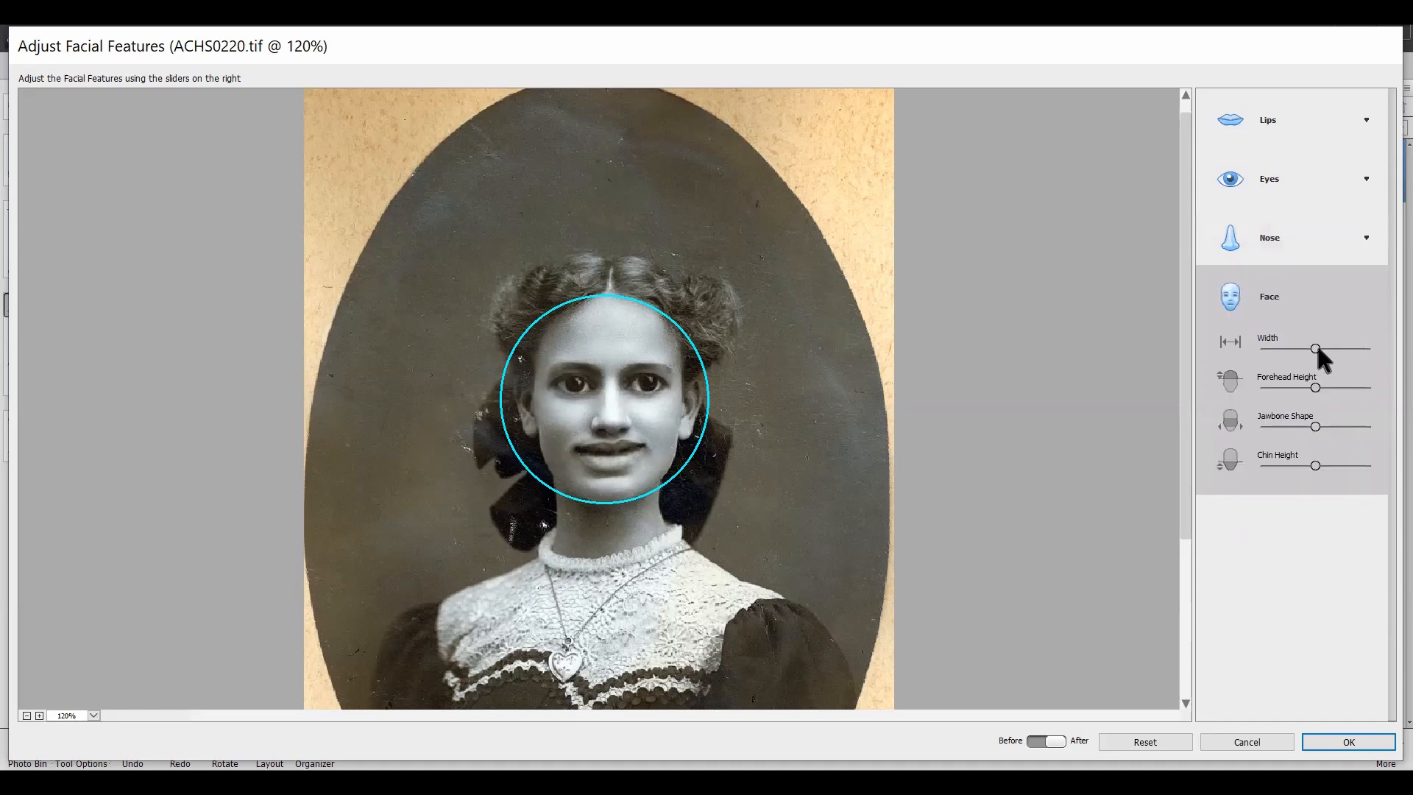
left_click_drag(1315, 348, 1252, 352)
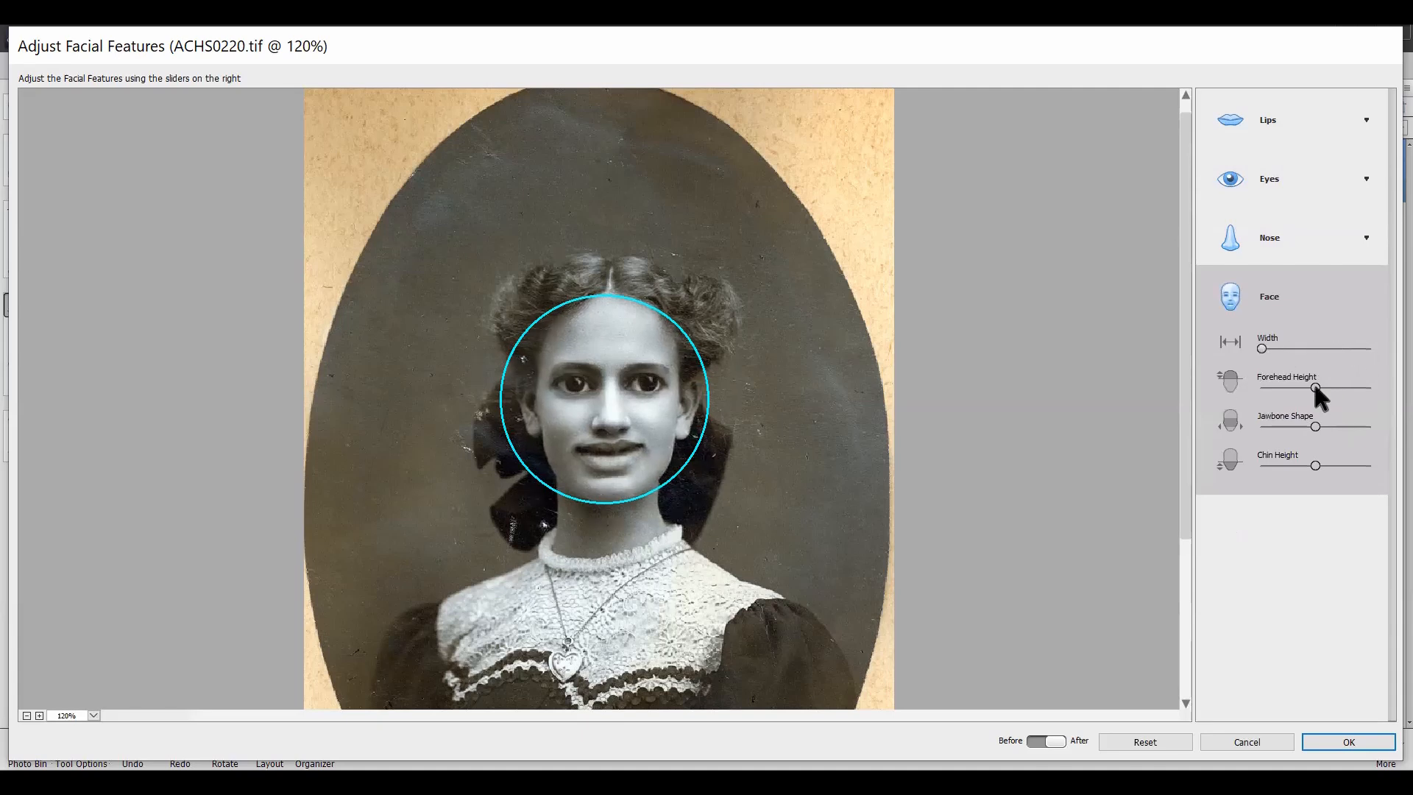
left_click_drag(1315, 388, 1262, 388)
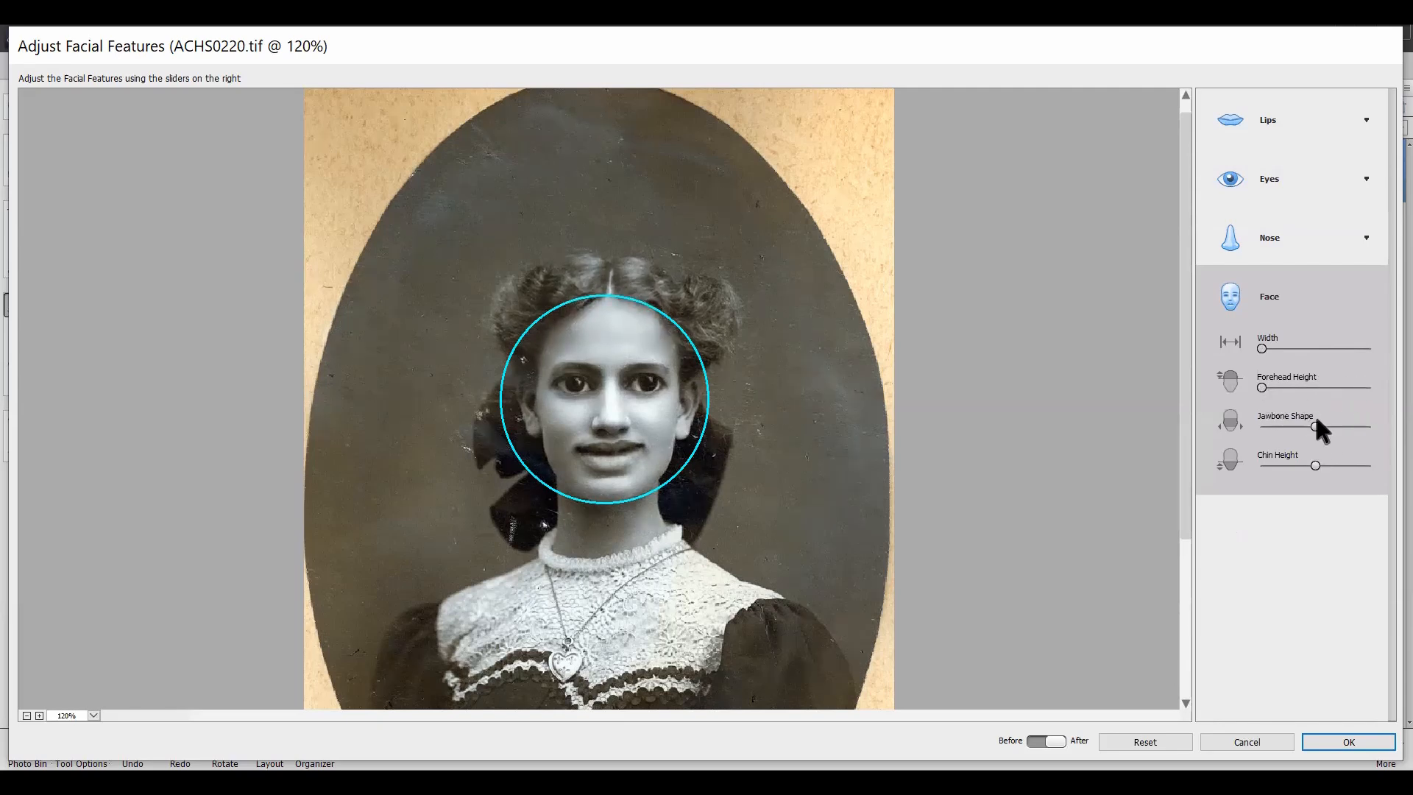
left_click_drag(1316, 426, 1266, 423)
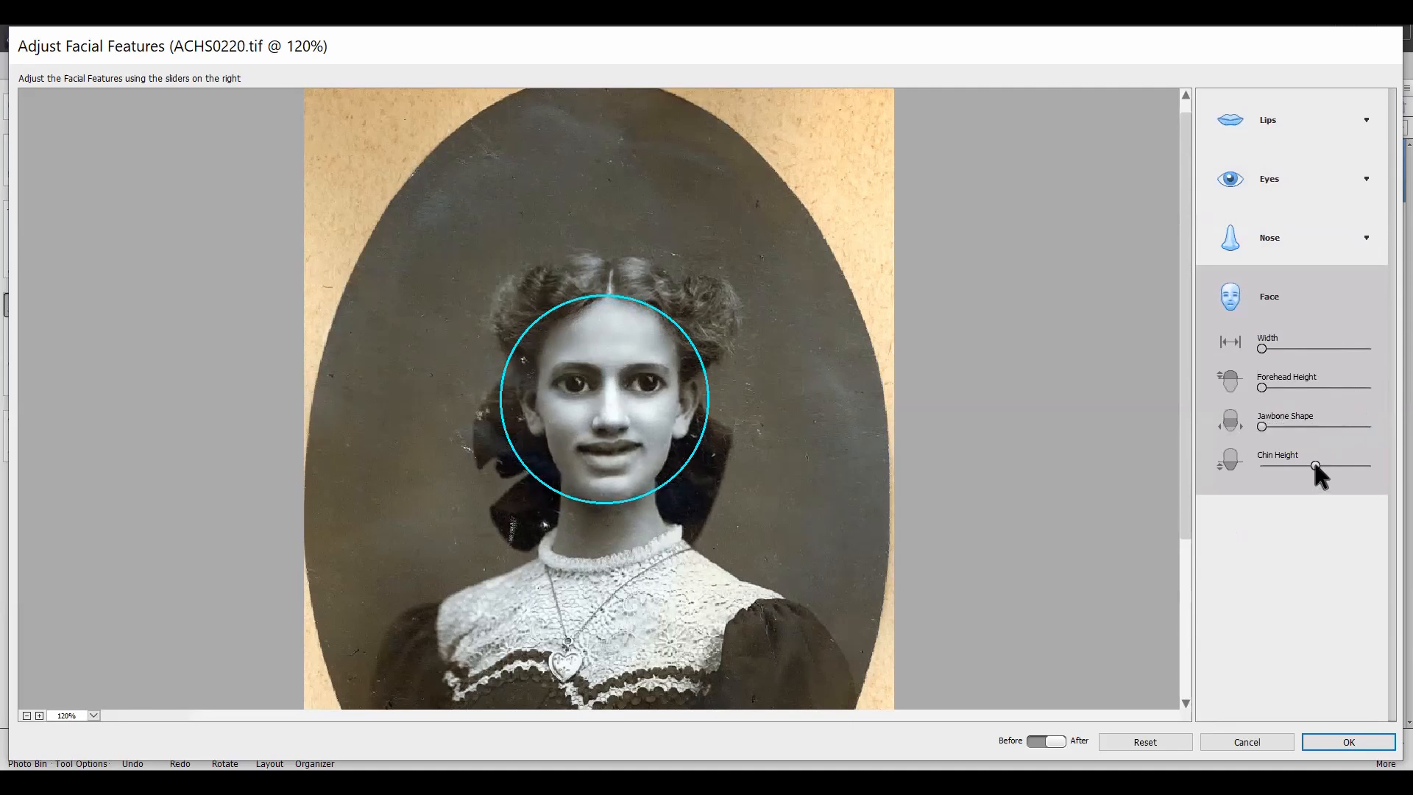
left_click_drag(1313, 464, 1262, 462)
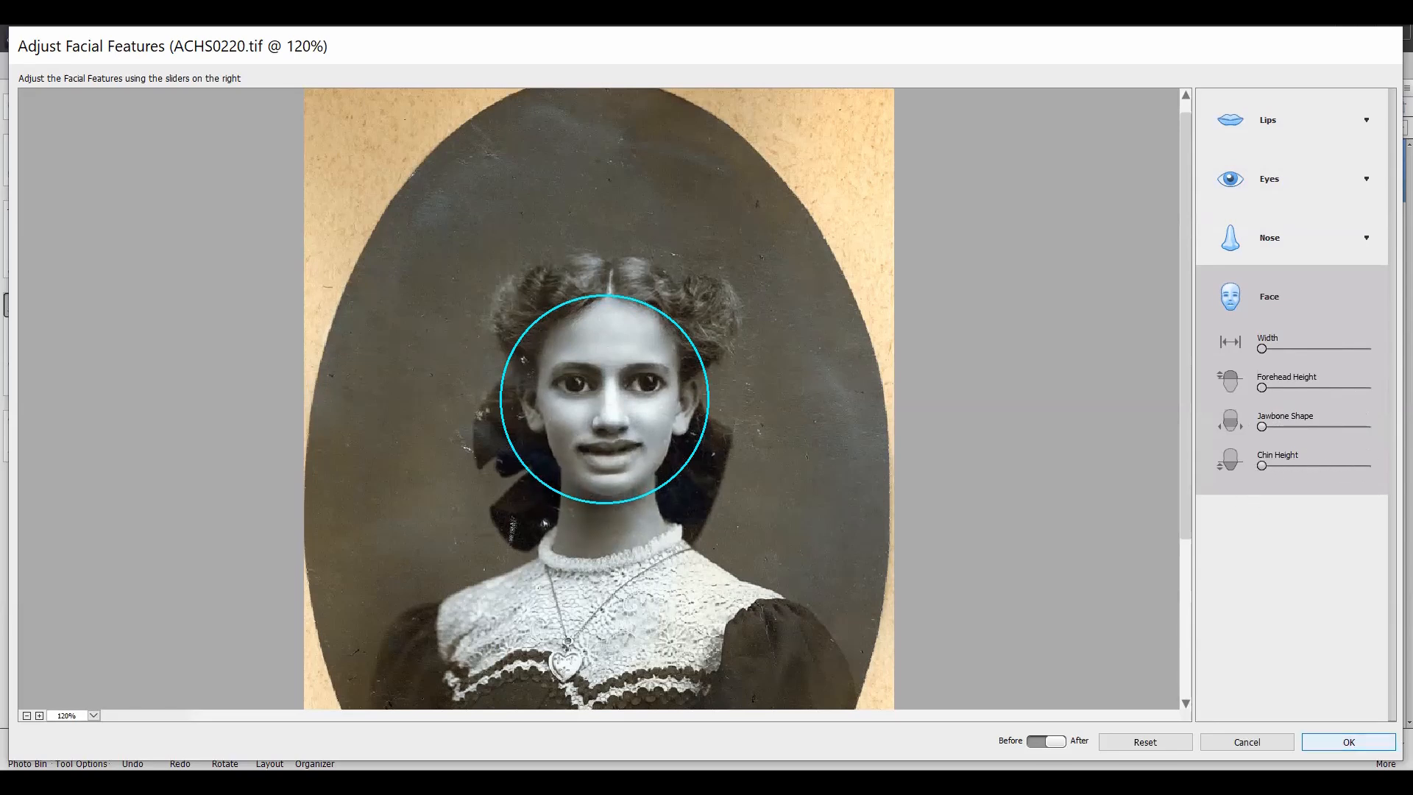
left_click(1336, 741)
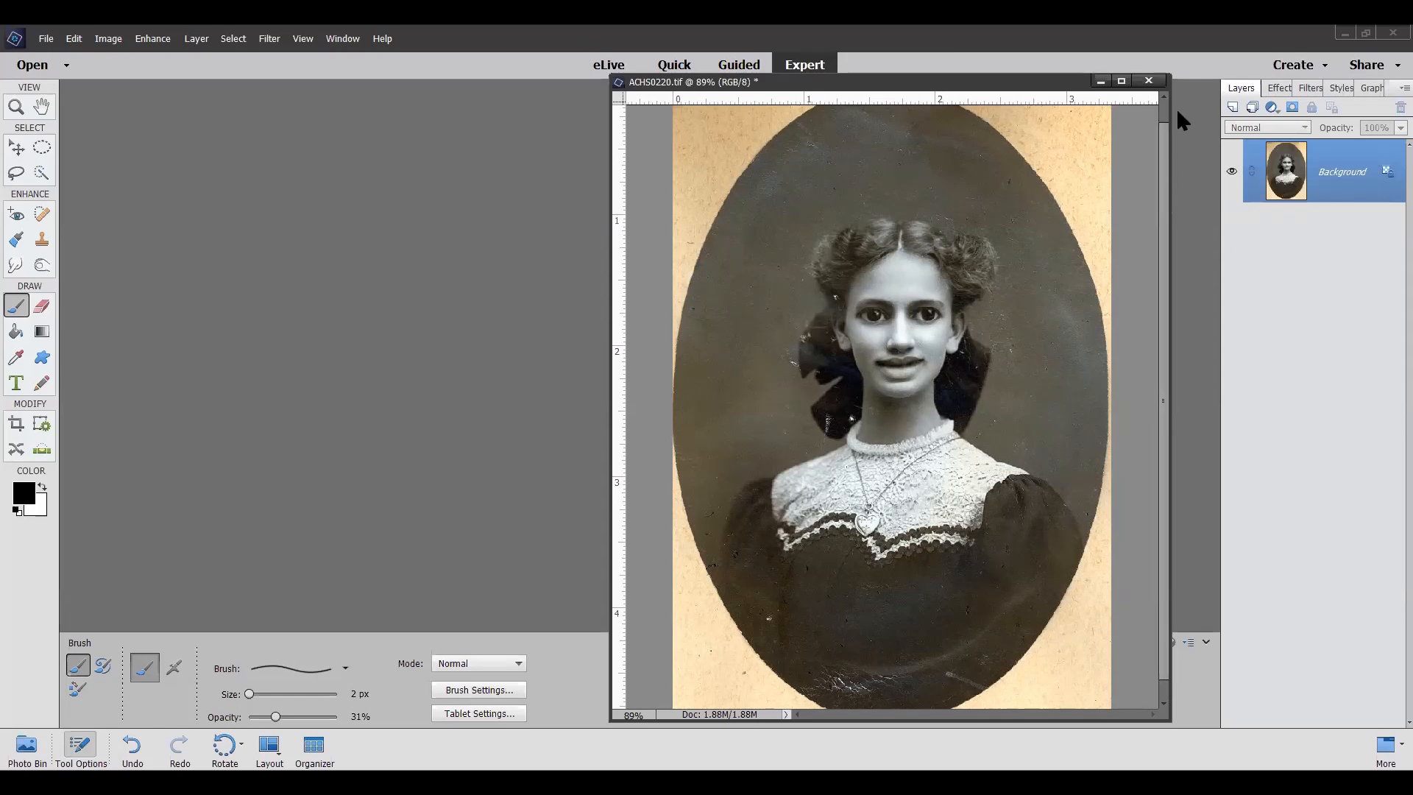
Step: Close ACHS0220 without saving its changes and open female-836109_1920 from the zoomphoto folder
left_click(1149, 81)
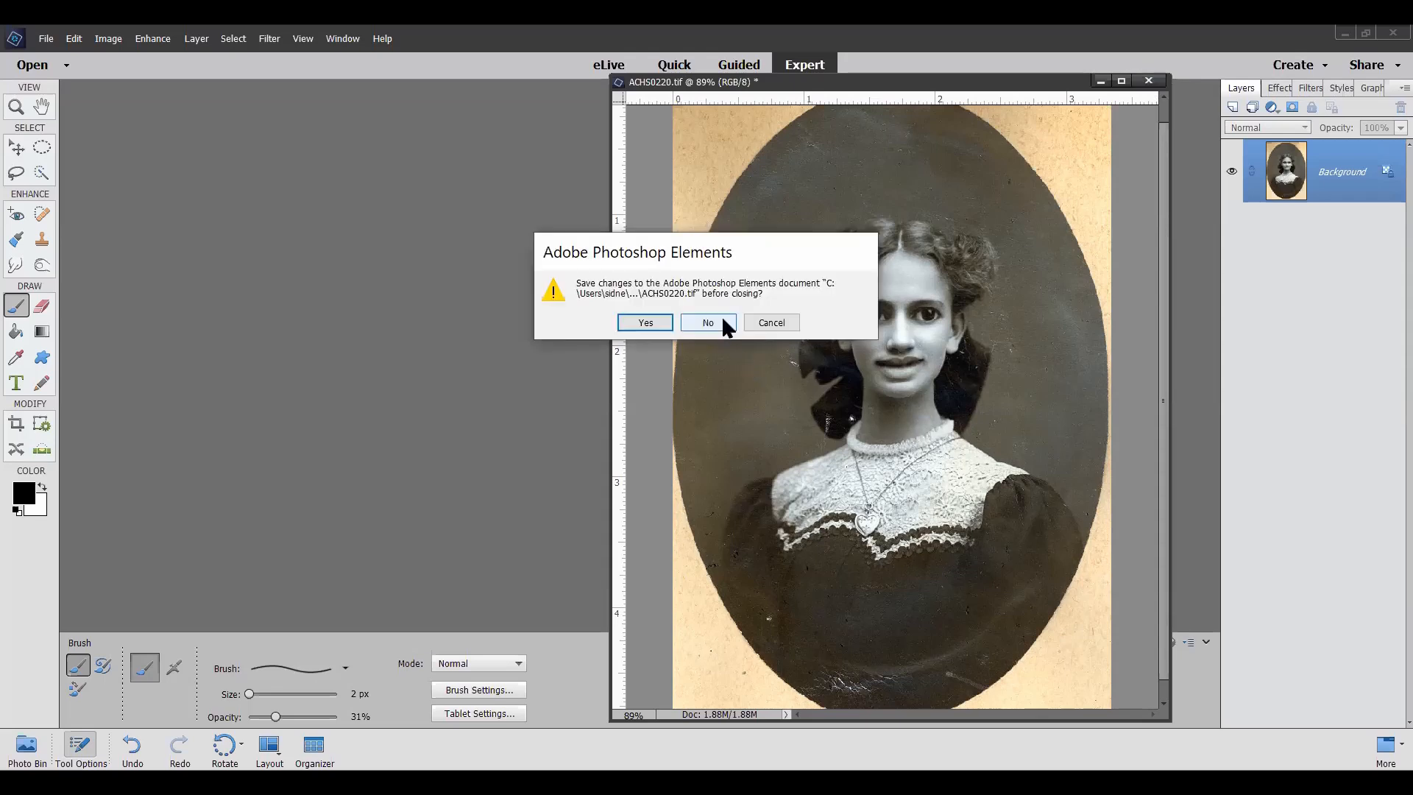
left_click(705, 322)
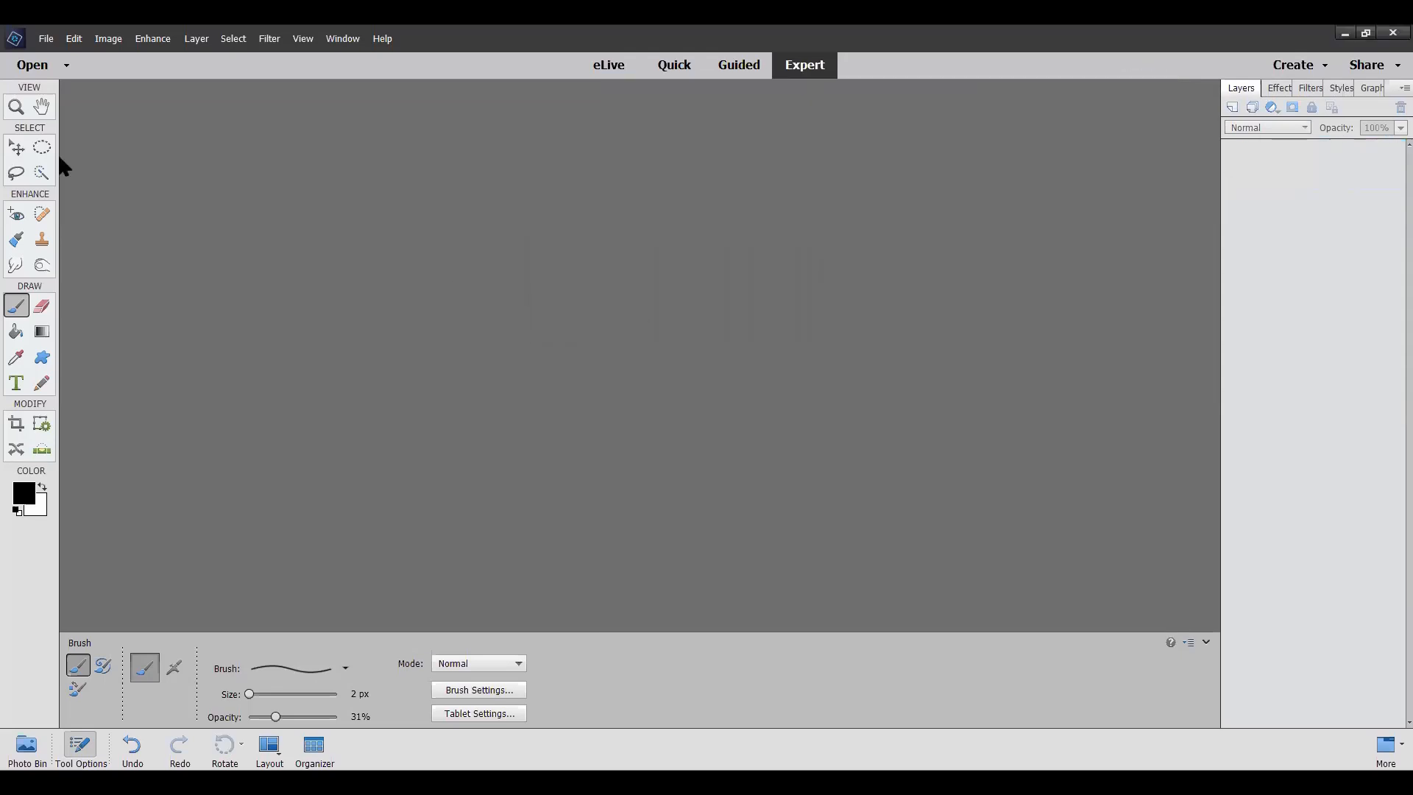
left_click(46, 41)
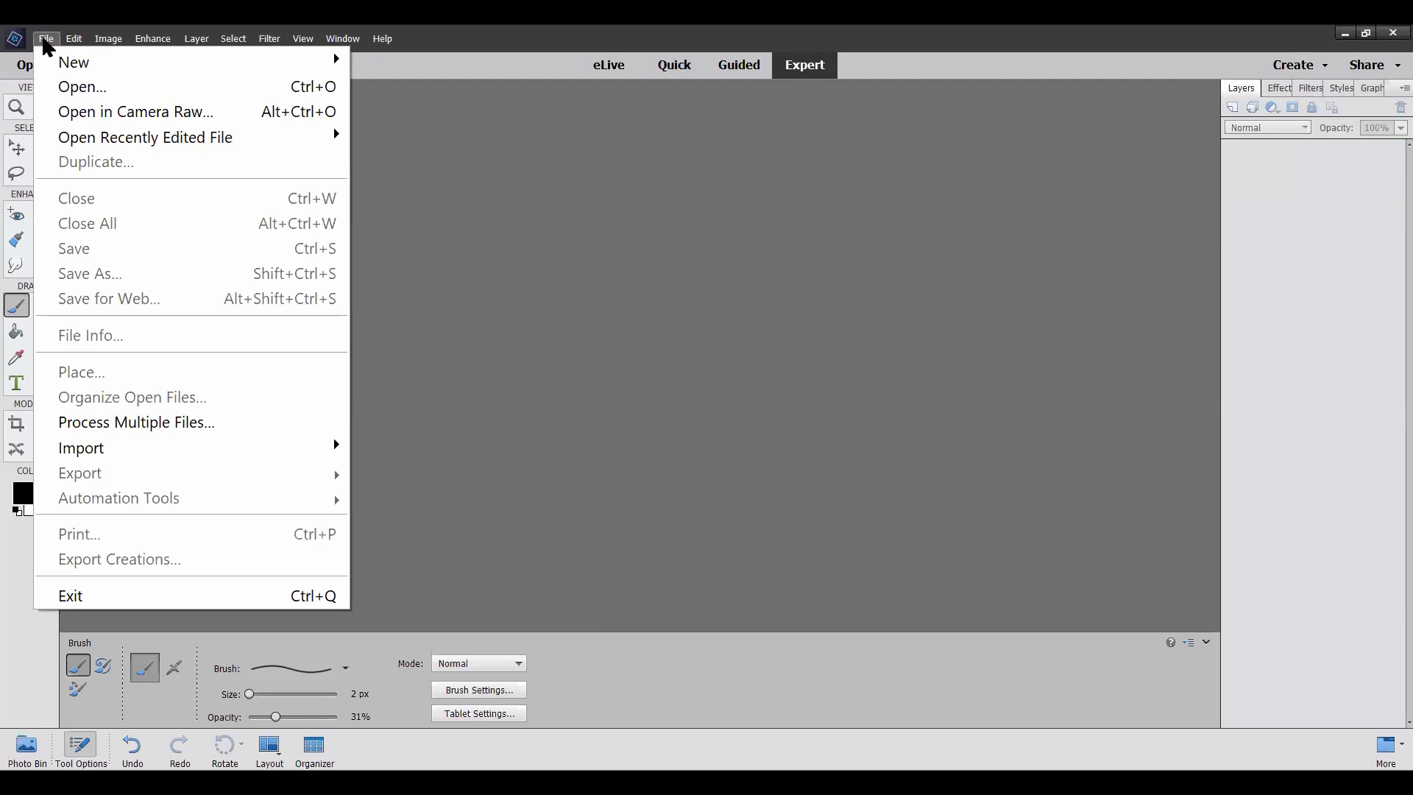
left_click(74, 98)
scroll(843, 324, "down", 5)
scroll(842, 319, "down", 2)
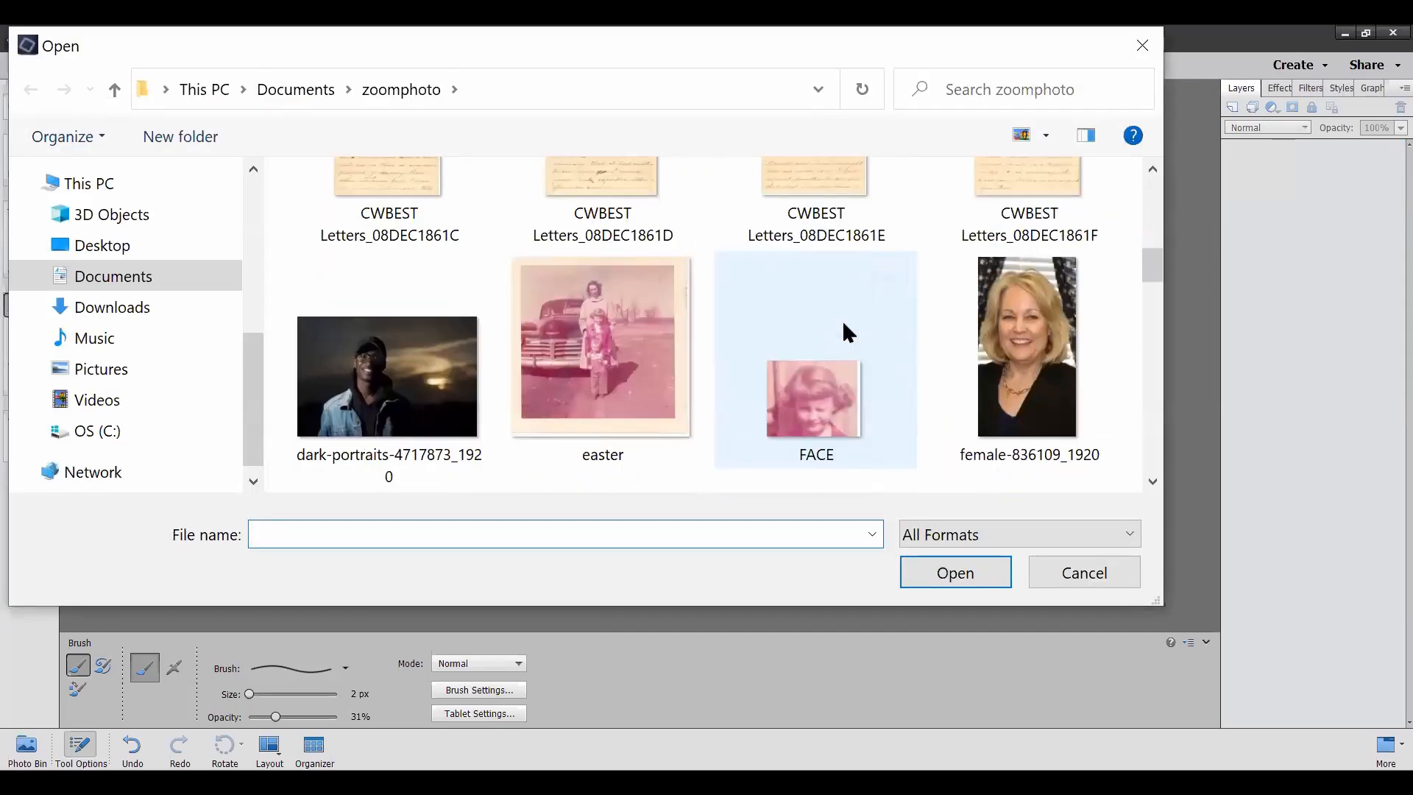
left_click(1003, 372)
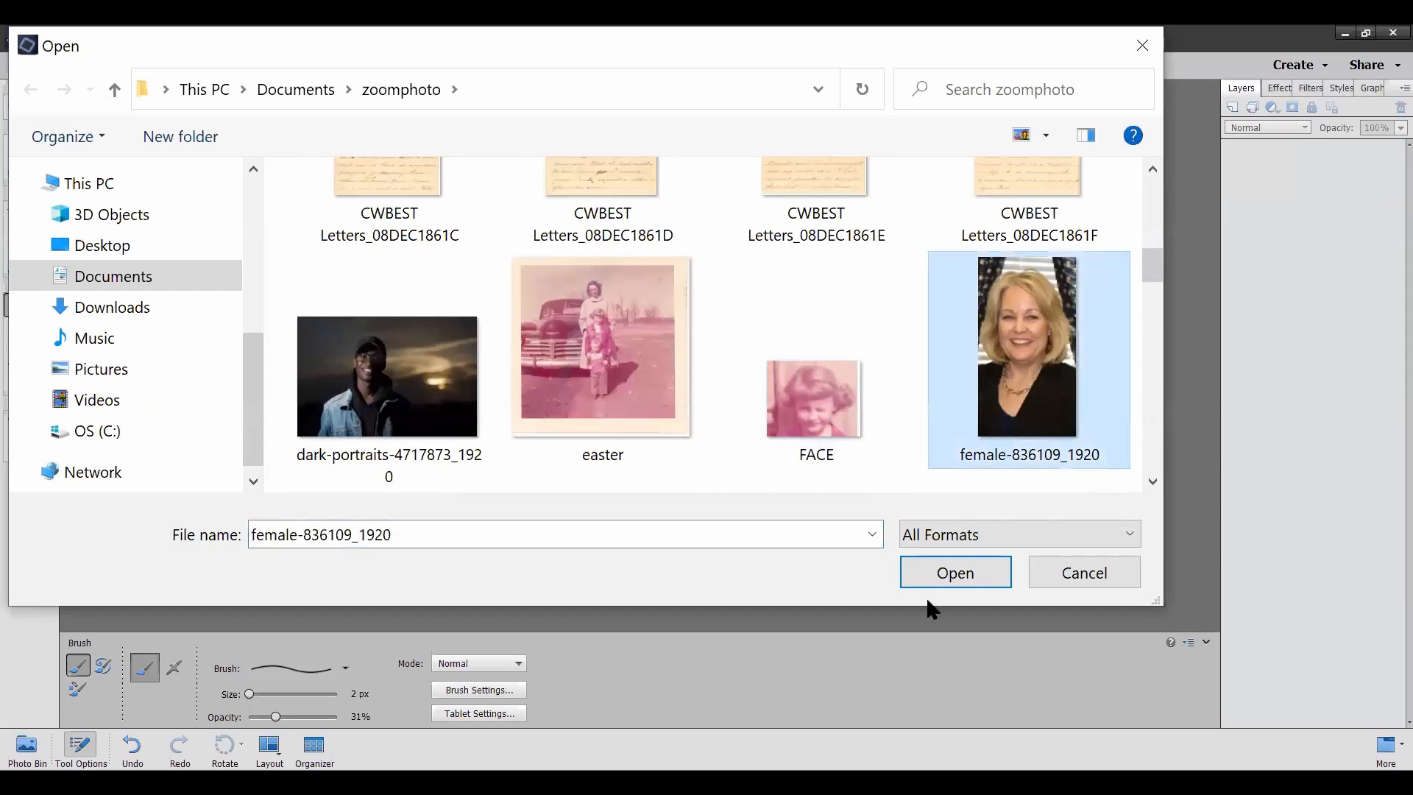
left_click(950, 576)
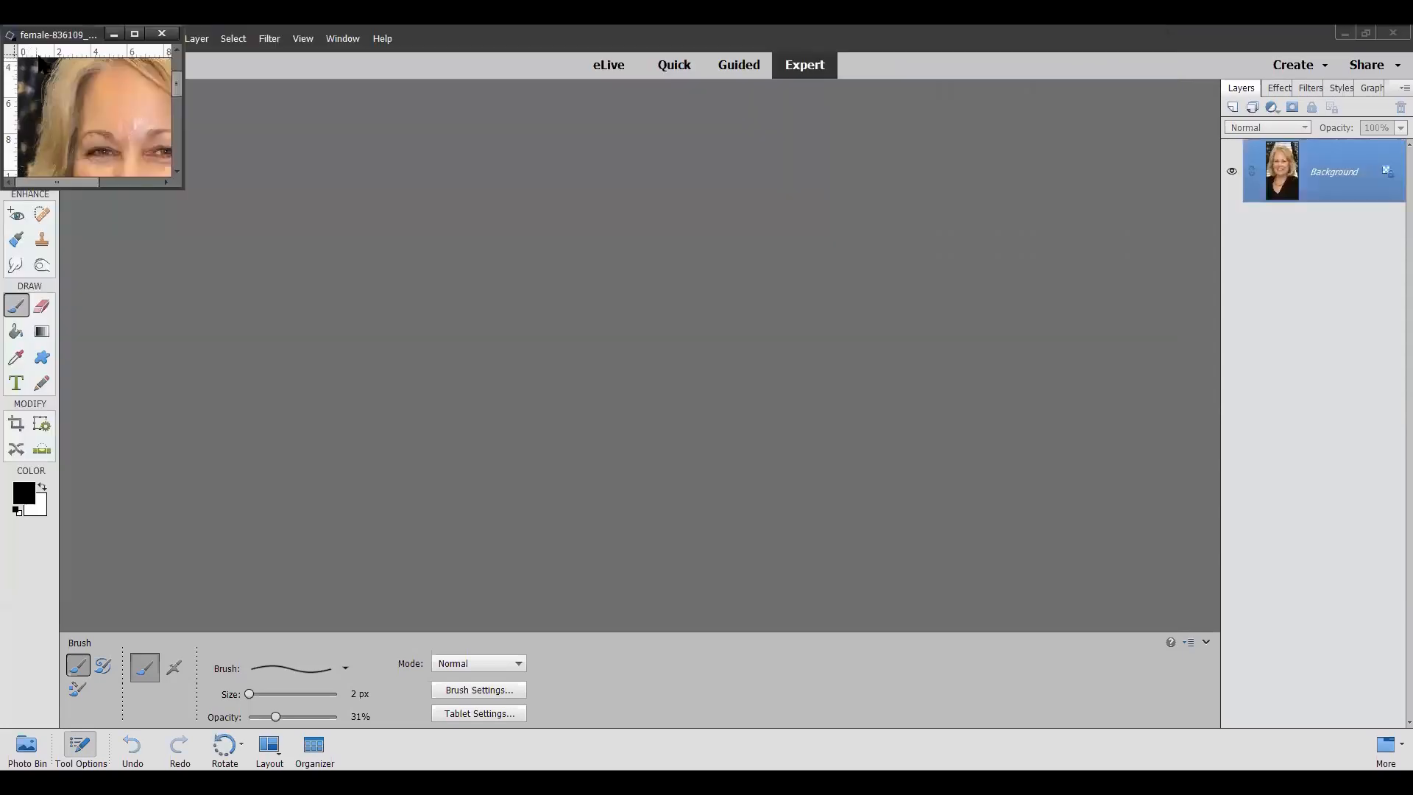
Step: Enlarge and reposition the female-836109_1920 image window to show the blonde woman's portrait at a larger size
left_click_drag(351, 186, 719, 135)
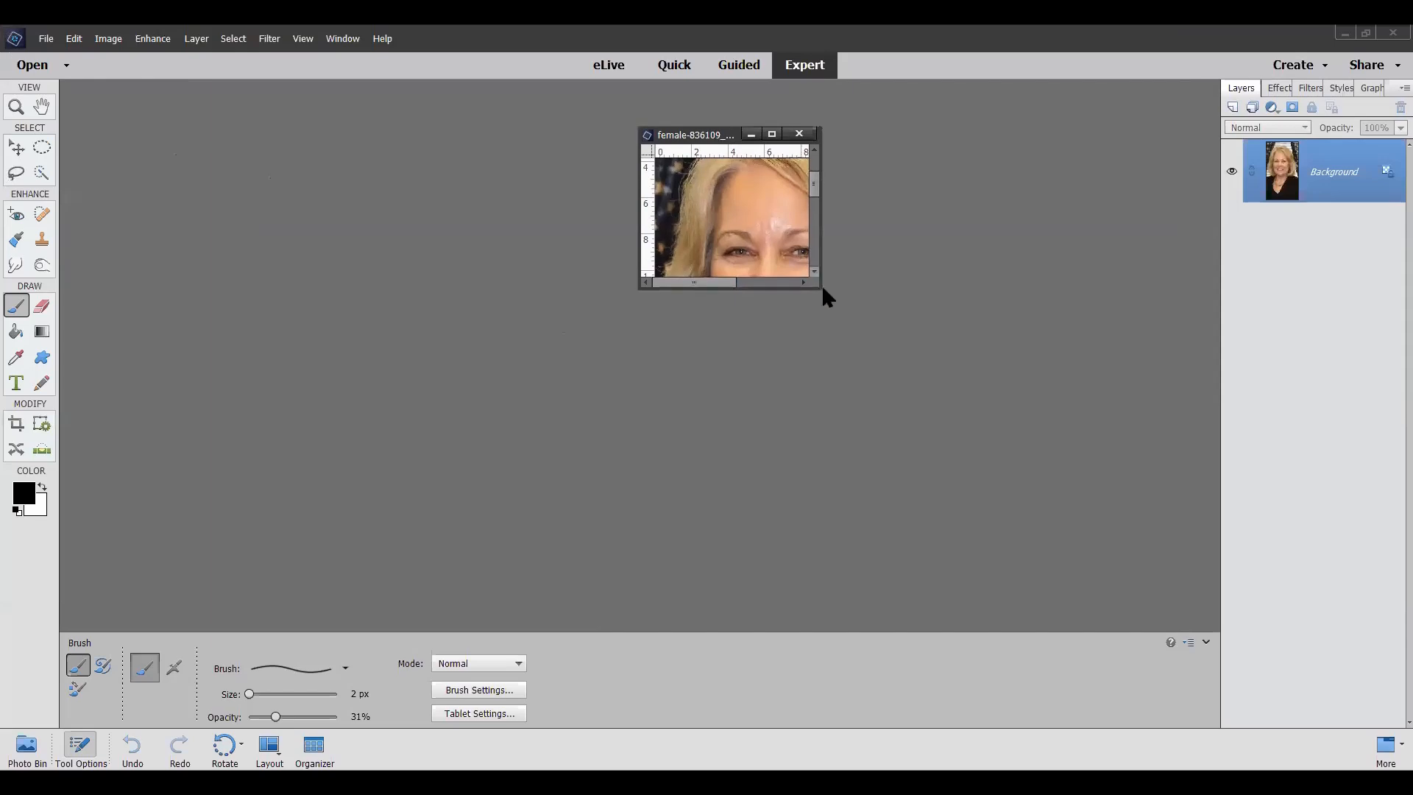
left_click_drag(817, 290, 1083, 748)
left_click_drag(886, 139, 905, 101)
scroll(853, 373, "up", 5)
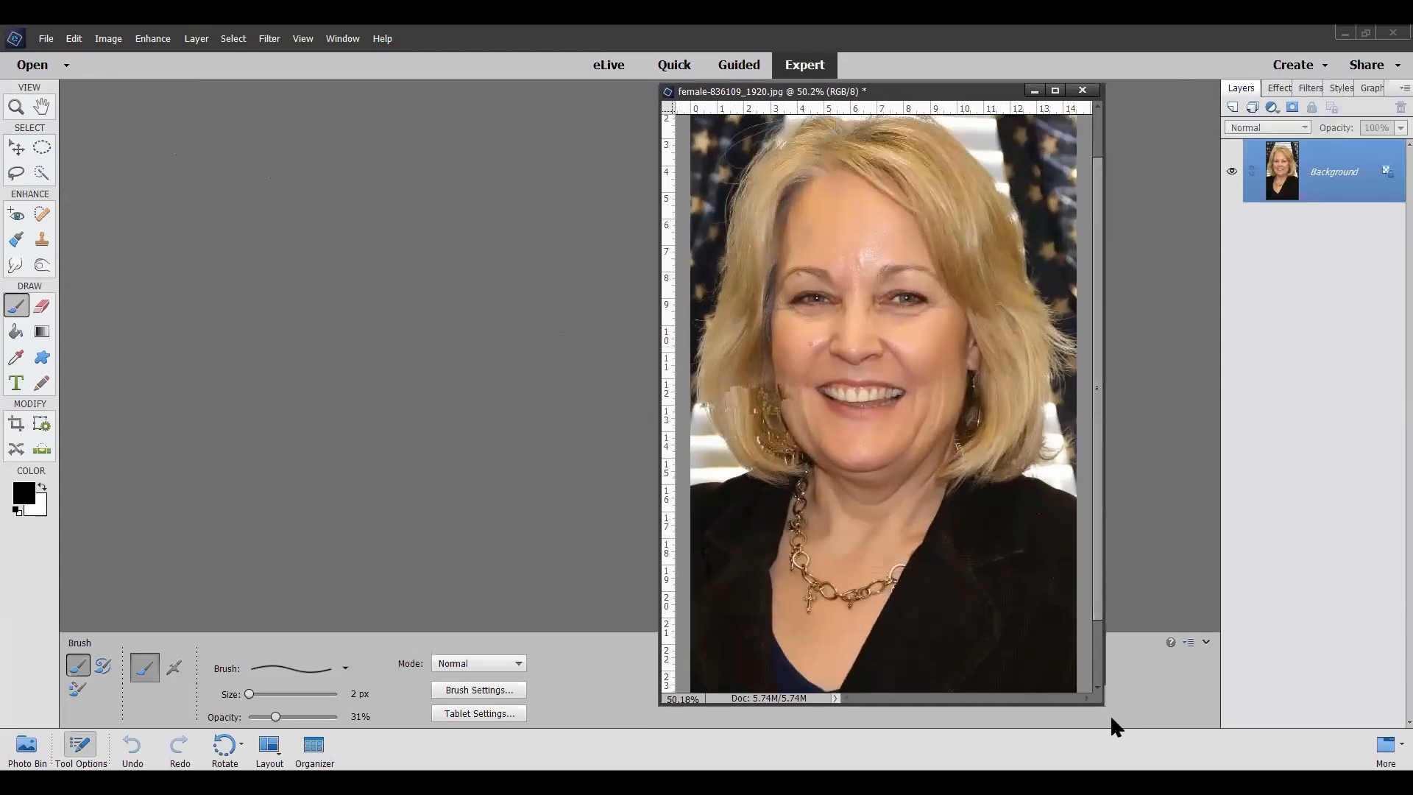
left_click_drag(1104, 699, 1151, 770)
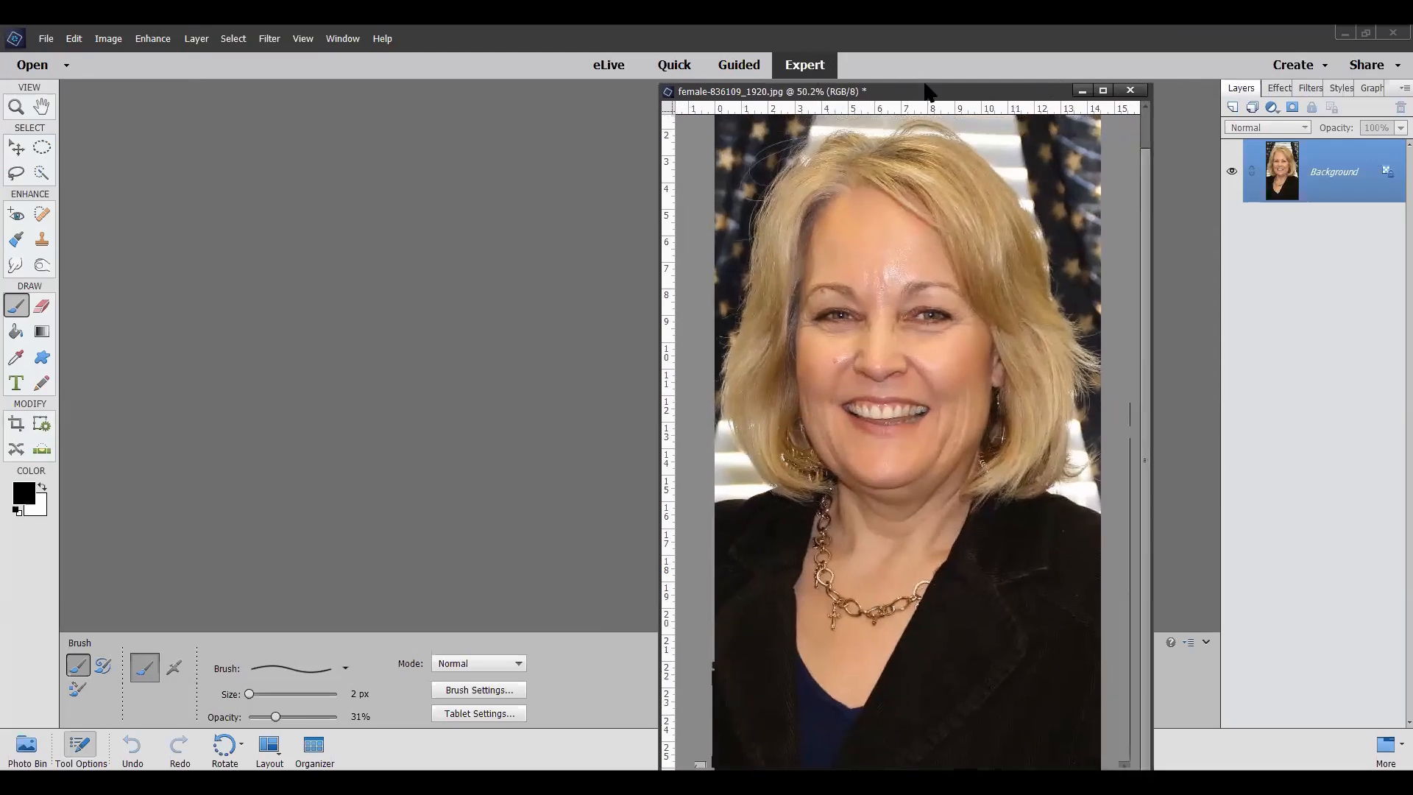
left_click_drag(926, 78, 924, 68)
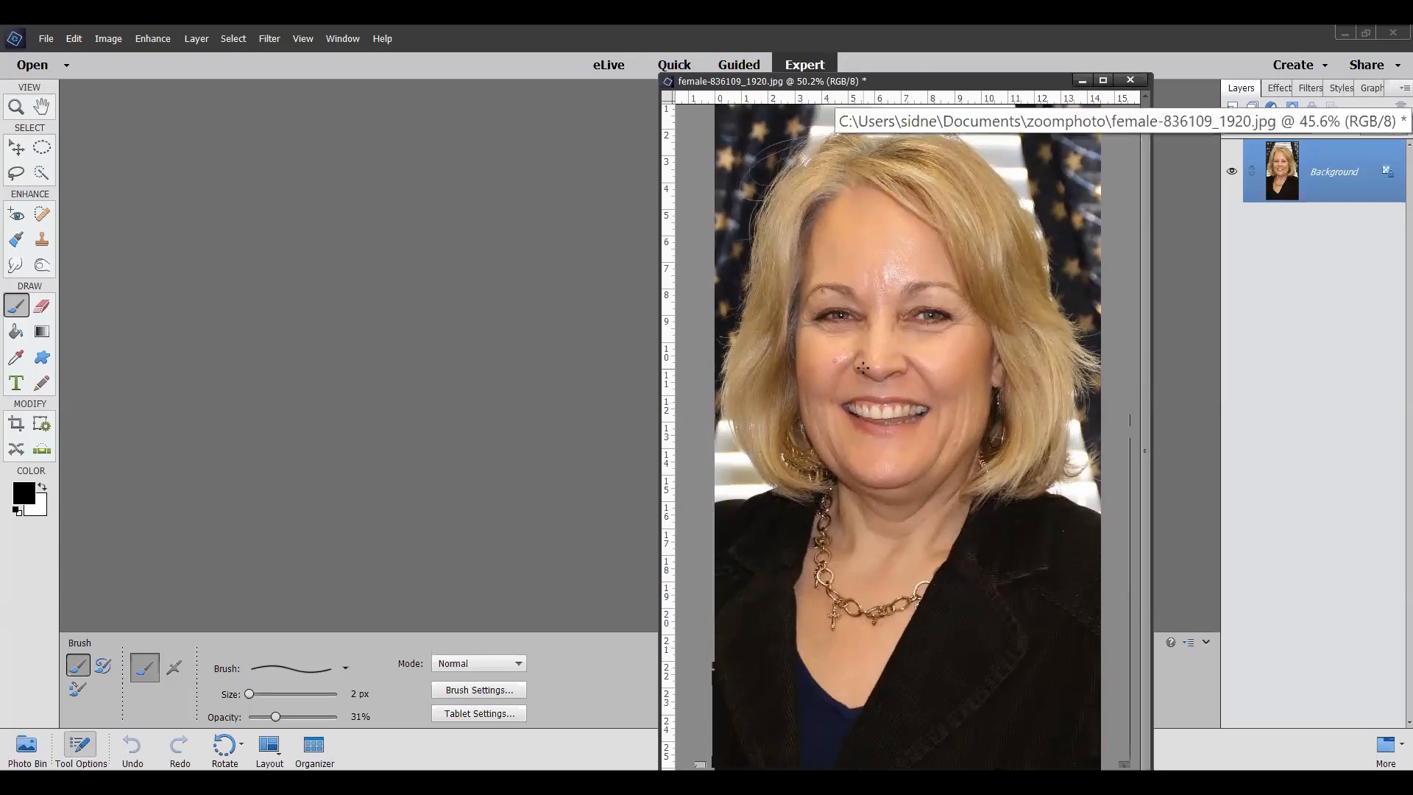
scroll(863, 367, "up", 2)
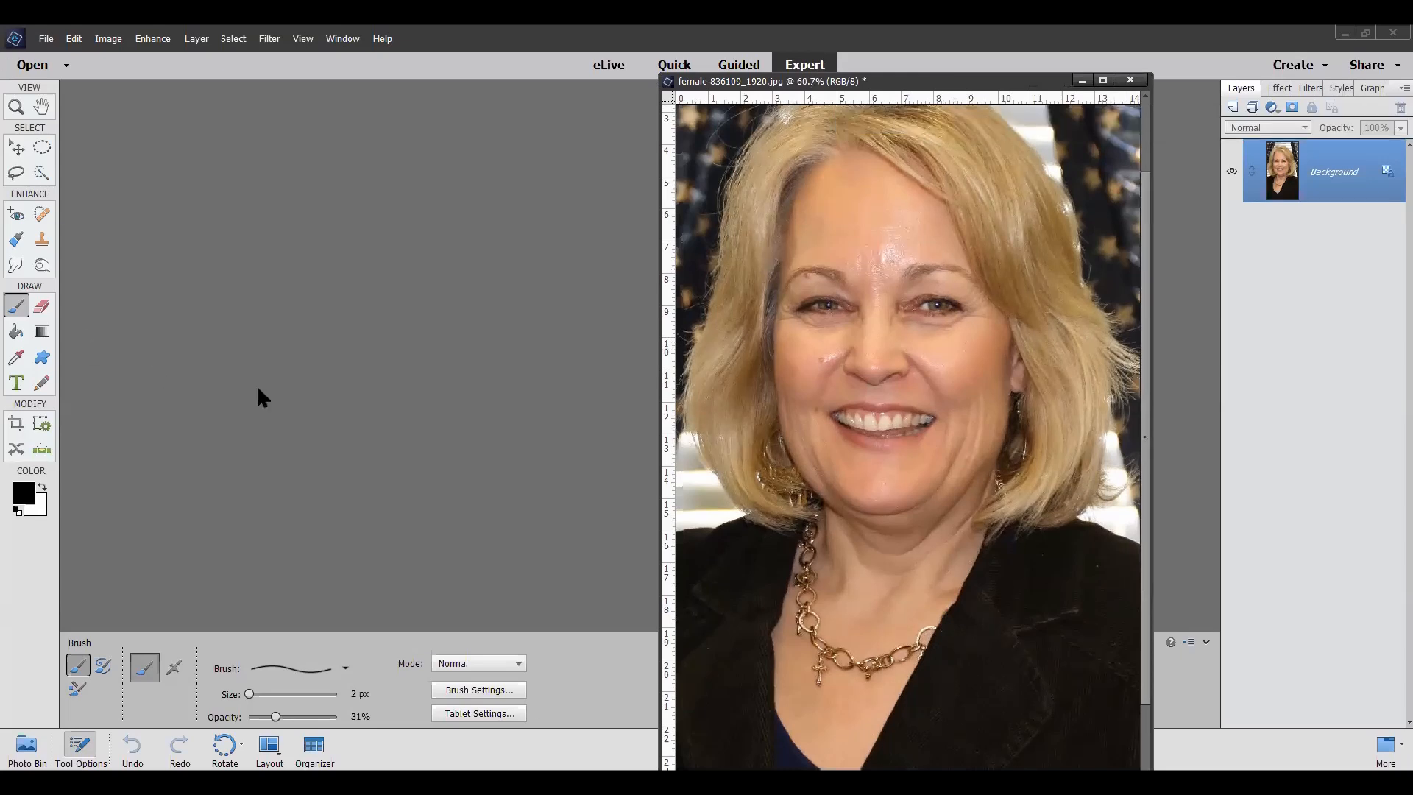
Step: Remove the red blemish on the woman's cheek with the 16 px Spot Healing Brush in Proximity Match mode
left_click(42, 214)
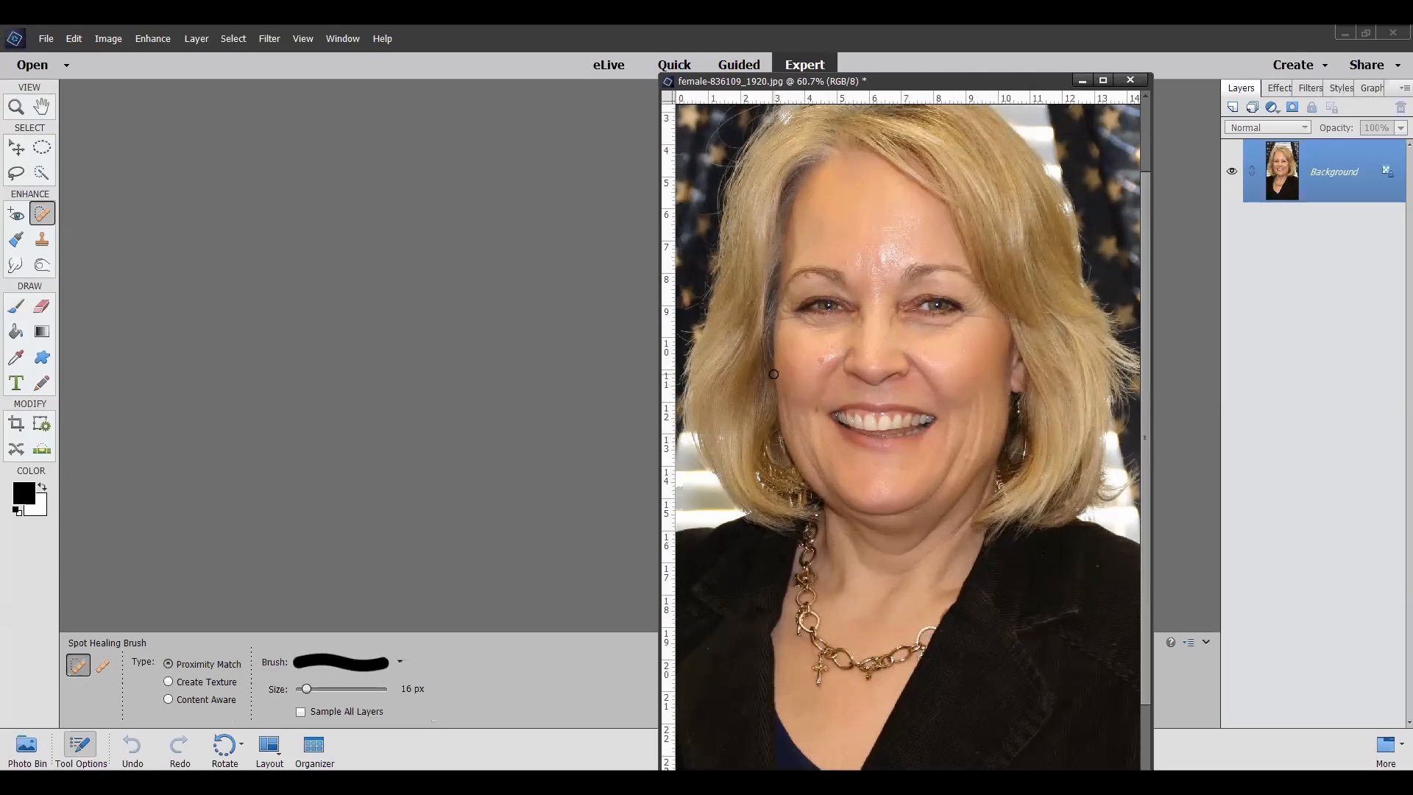
left_click(148, 40)
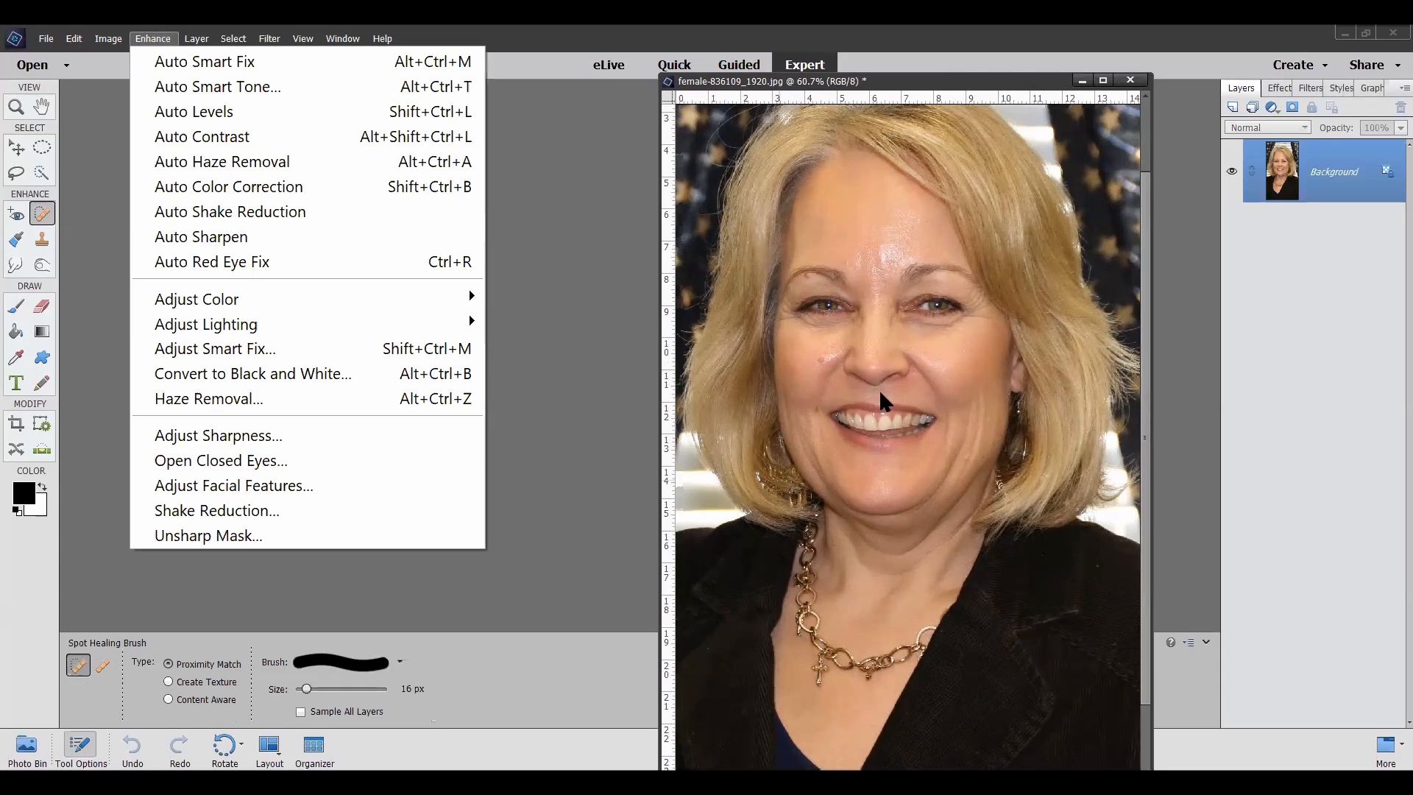
left_click(592, 459)
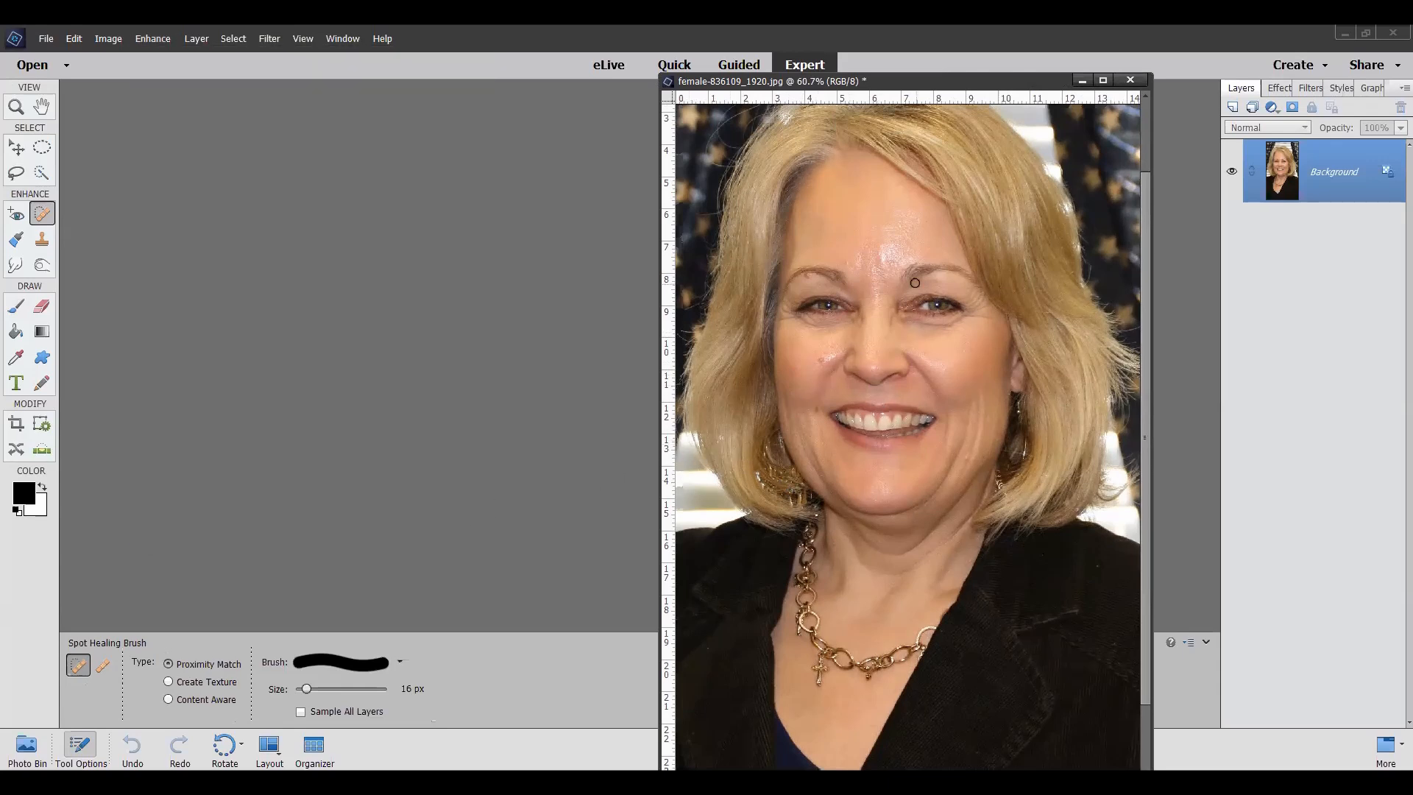
scroll(915, 282, "up", 3)
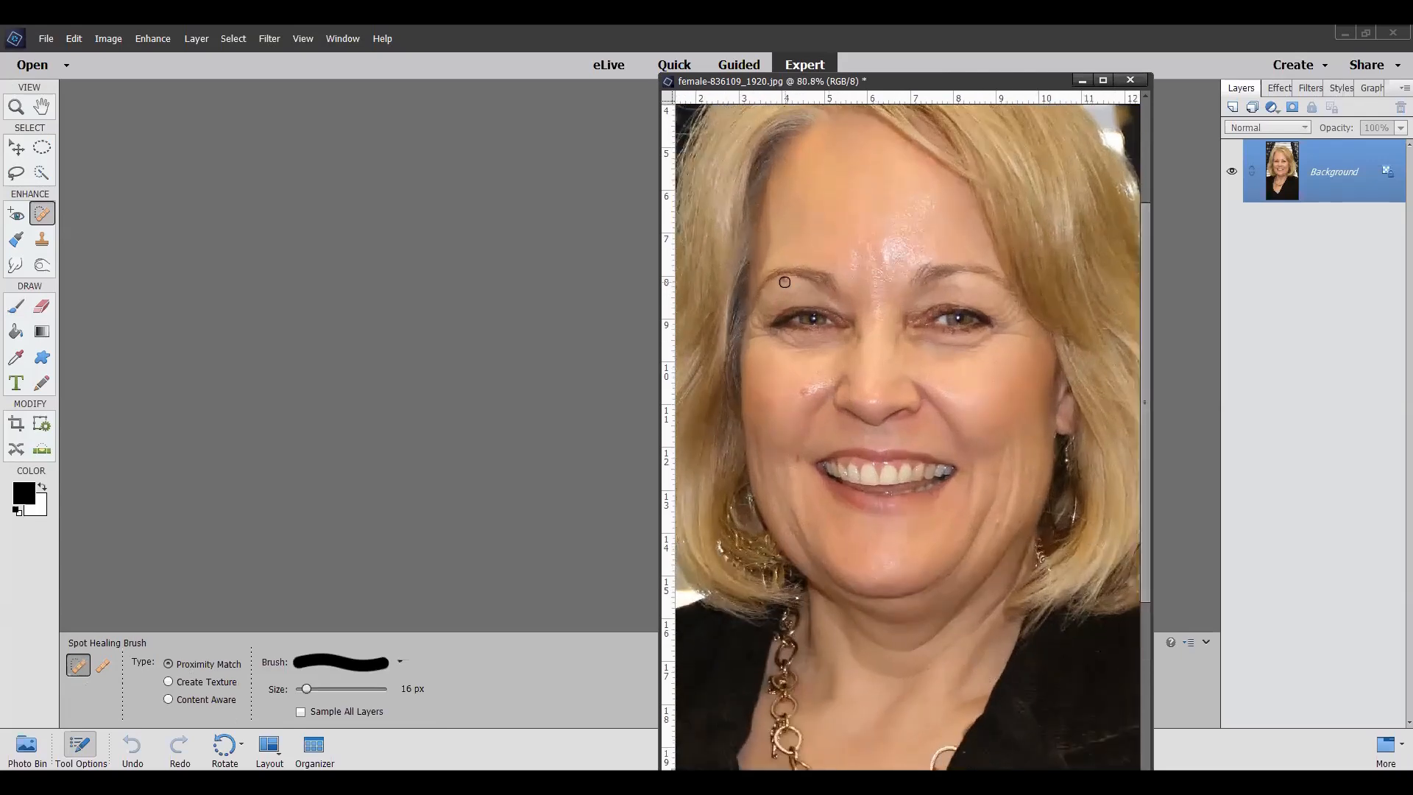
left_click(783, 283)
left_click(801, 390)
scroll(1001, 303, "down", 1)
scroll(1002, 303, "down", 1)
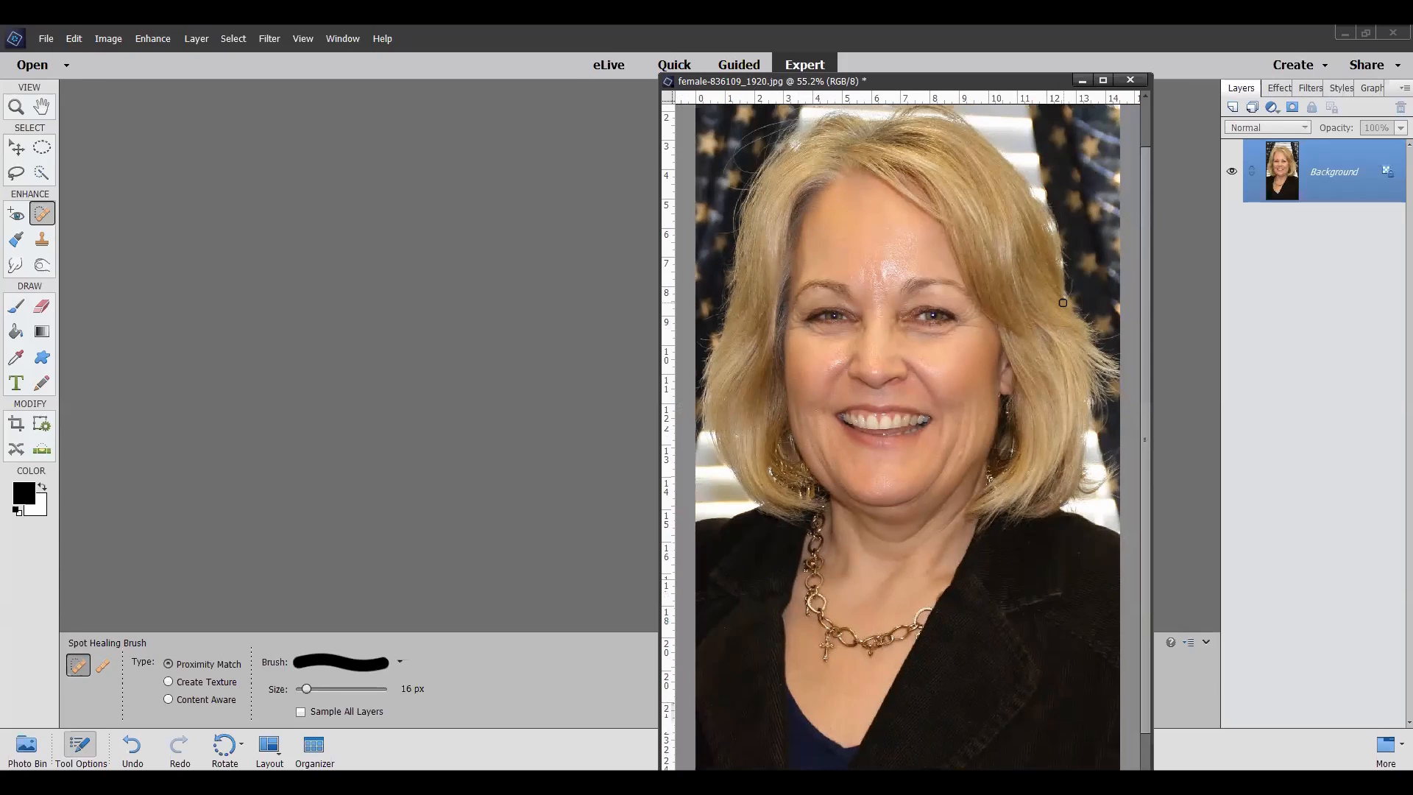
scroll(1020, 269, "down", 1)
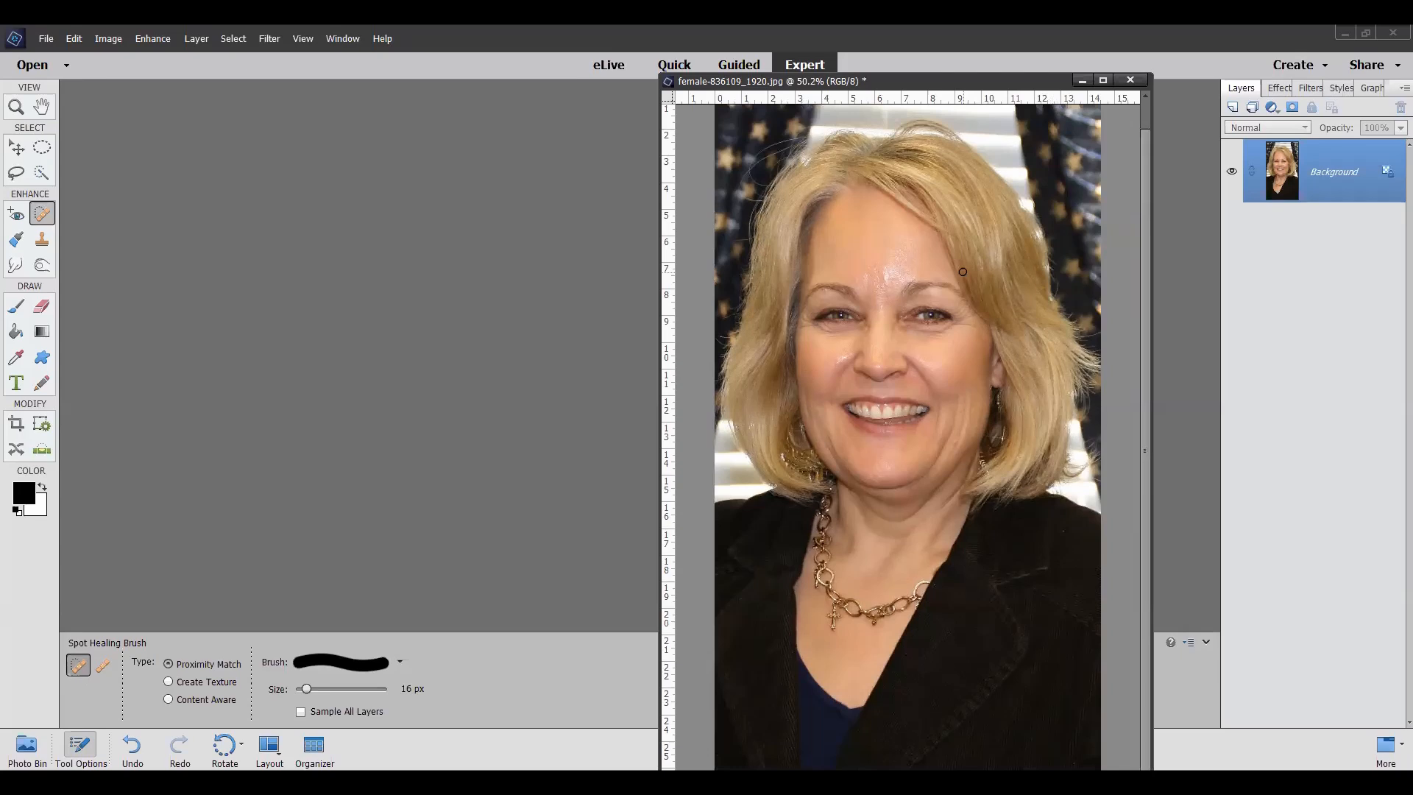
Step: Convert the Background into a regular layer named Layer 0 and duplicate it as Layer 0 copy
right_click(1326, 170)
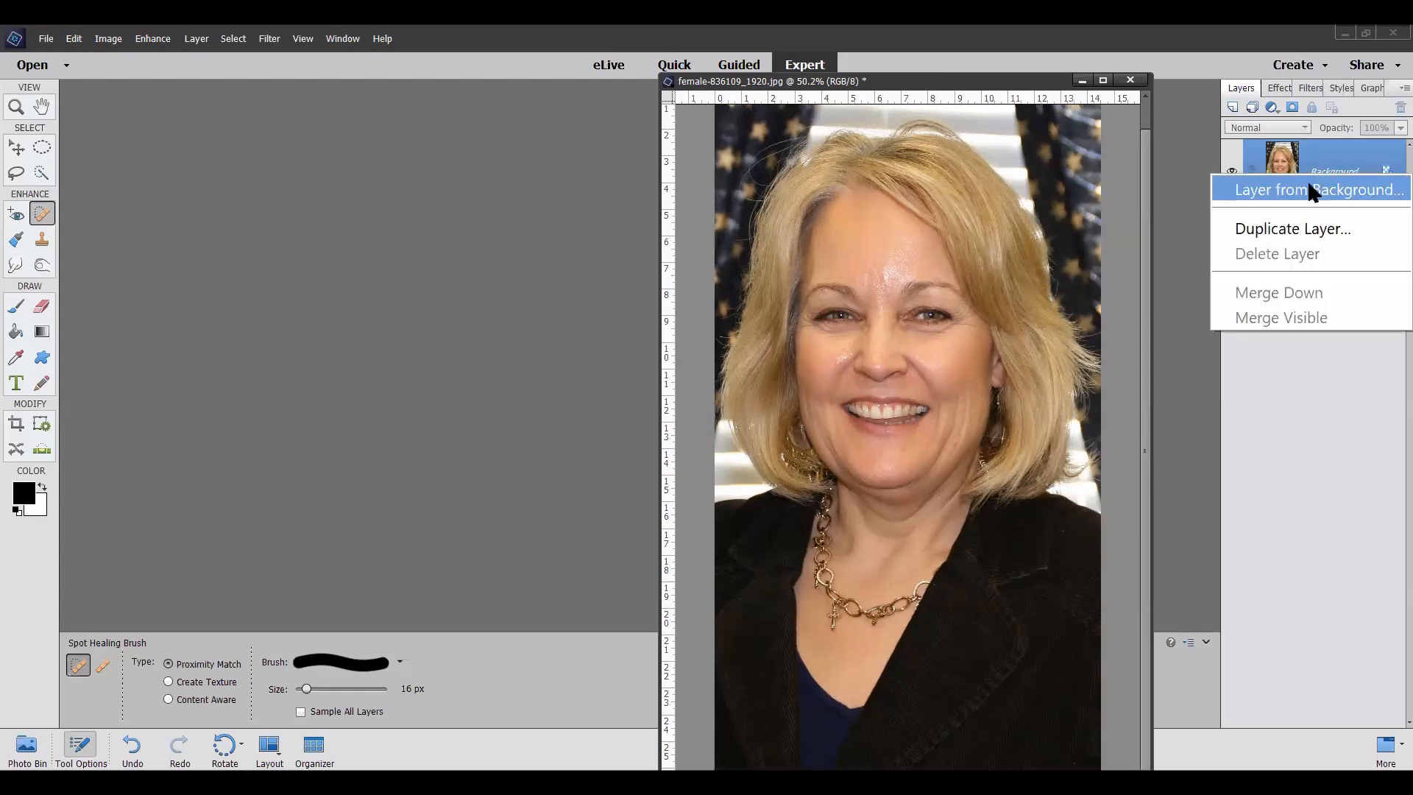
left_click(1311, 191)
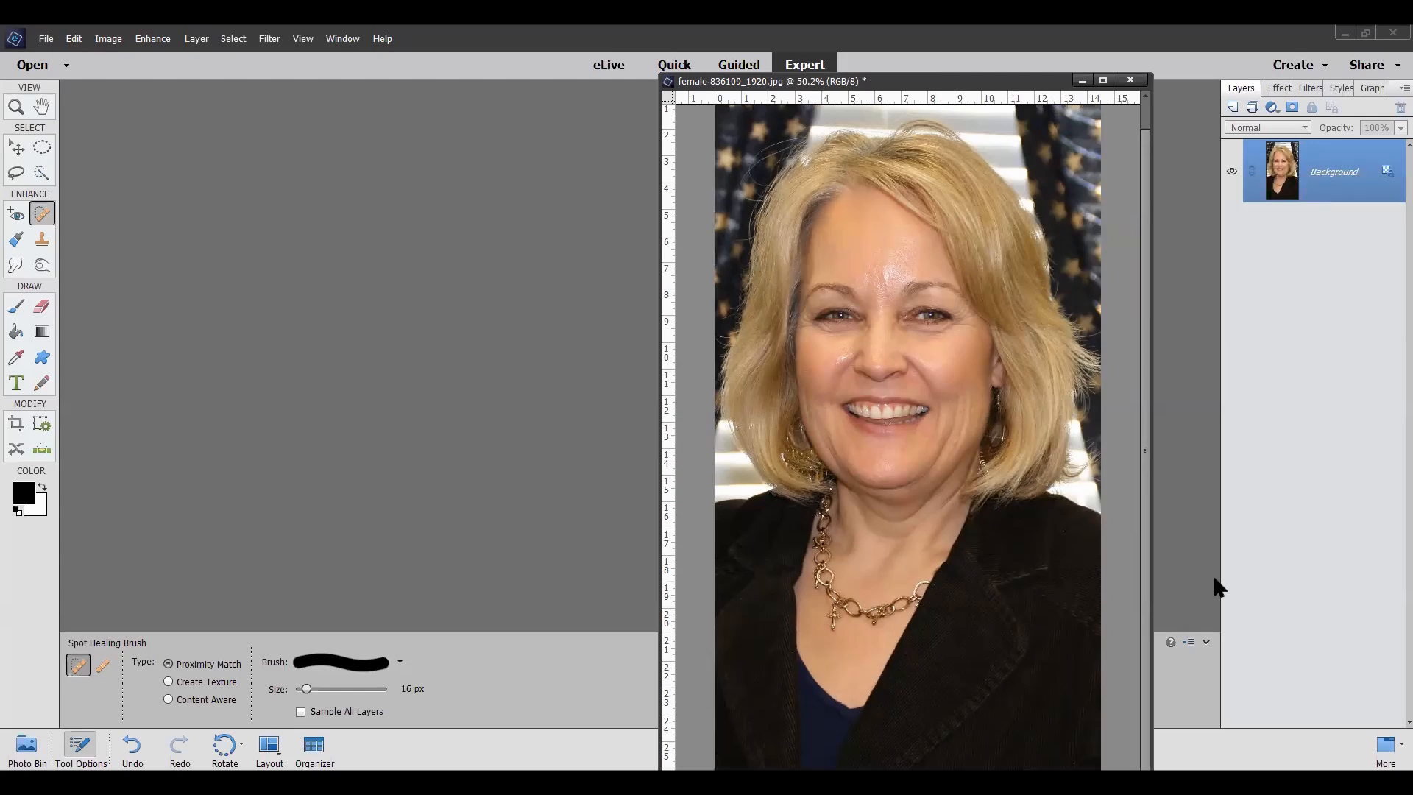
left_click(1255, 486)
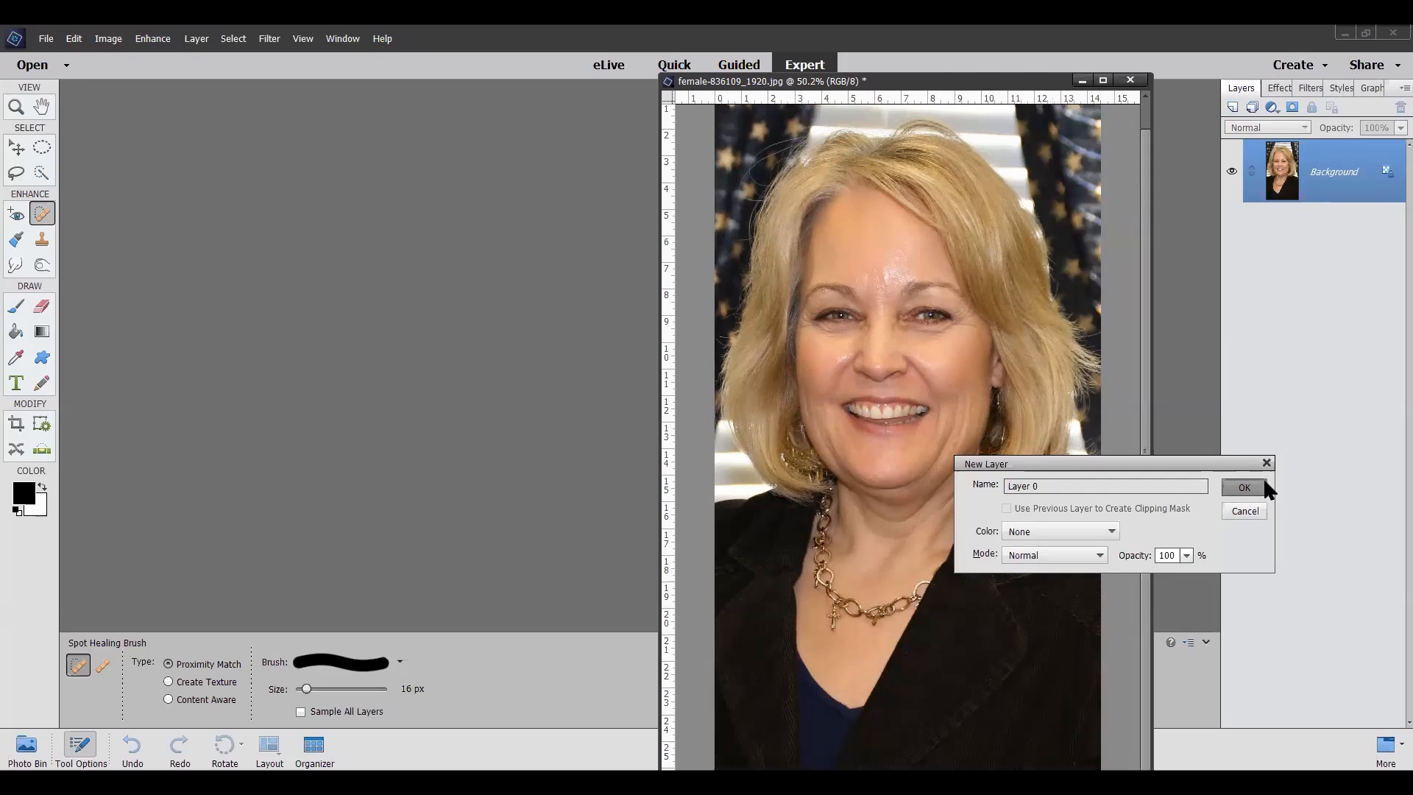
right_click(1334, 175)
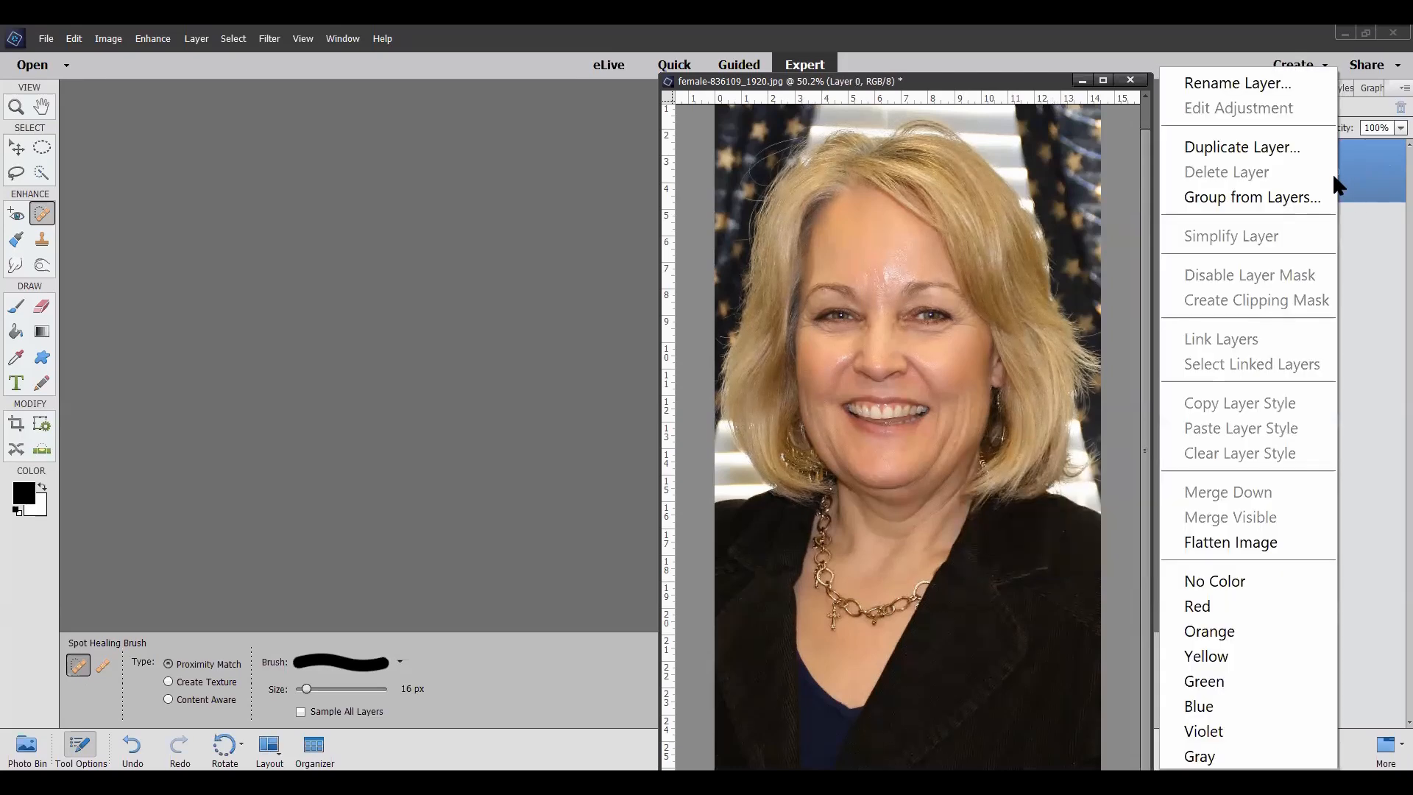
left_click(1284, 147)
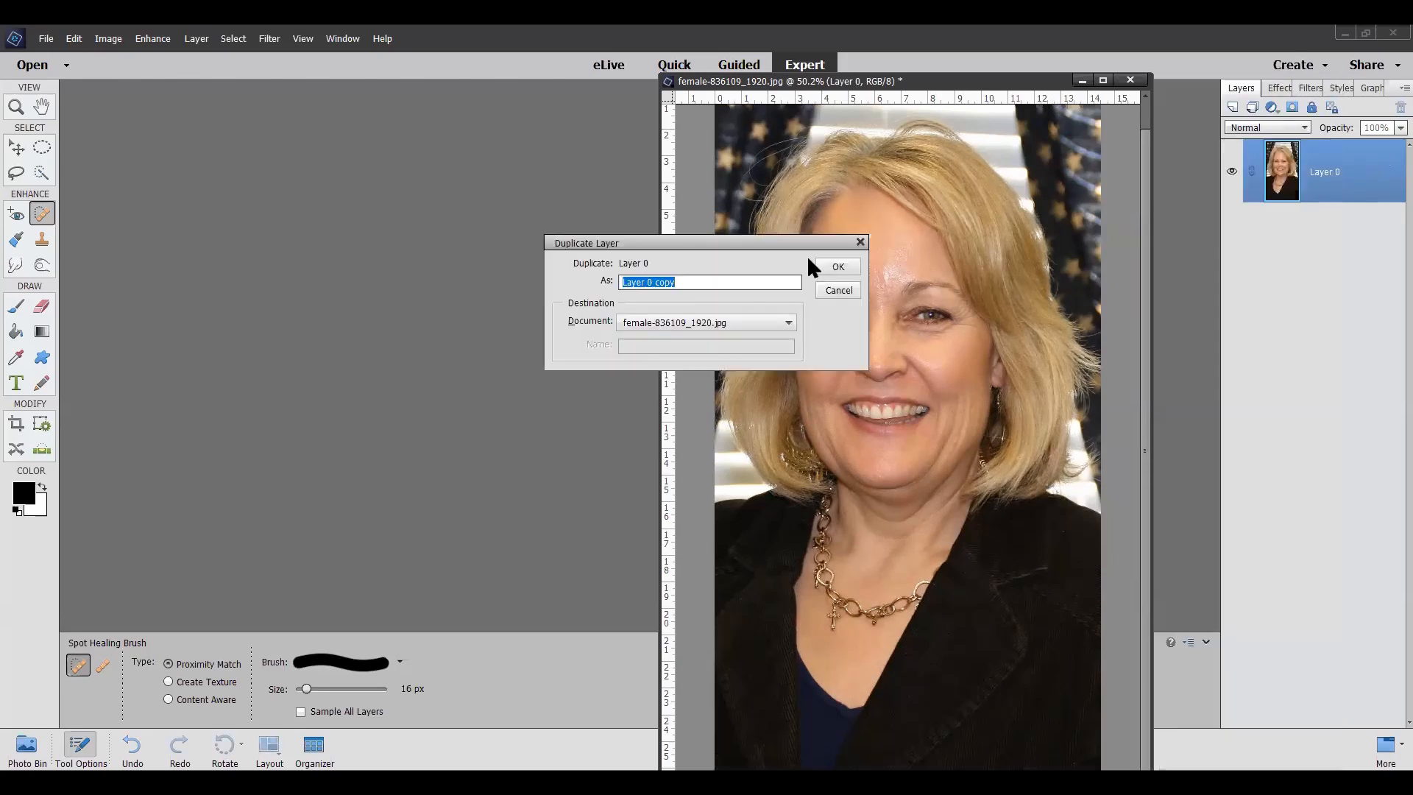
left_click(824, 267)
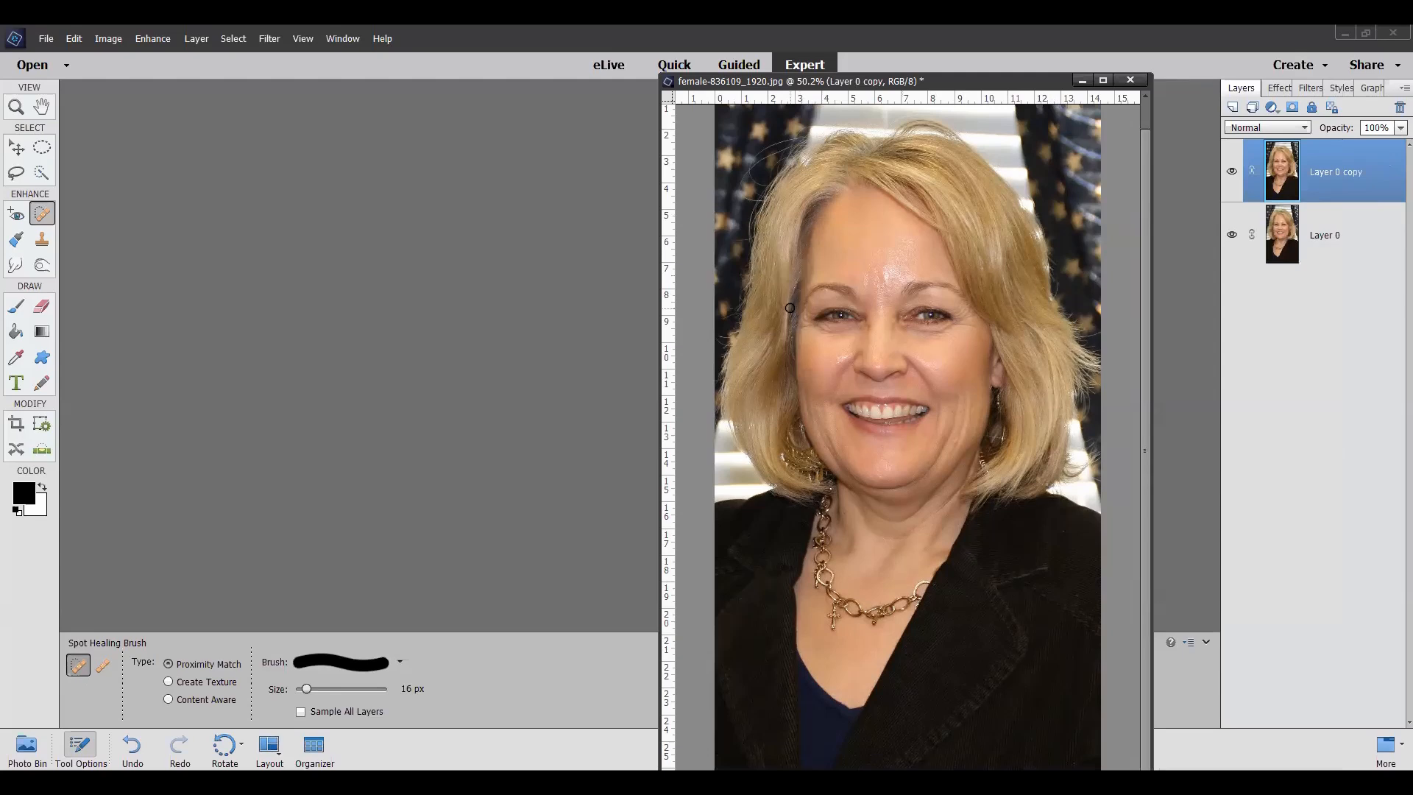
Step: Widen the portrait's image window on both sides so the whole width of the photo fits
scroll(789, 308, "up", 2)
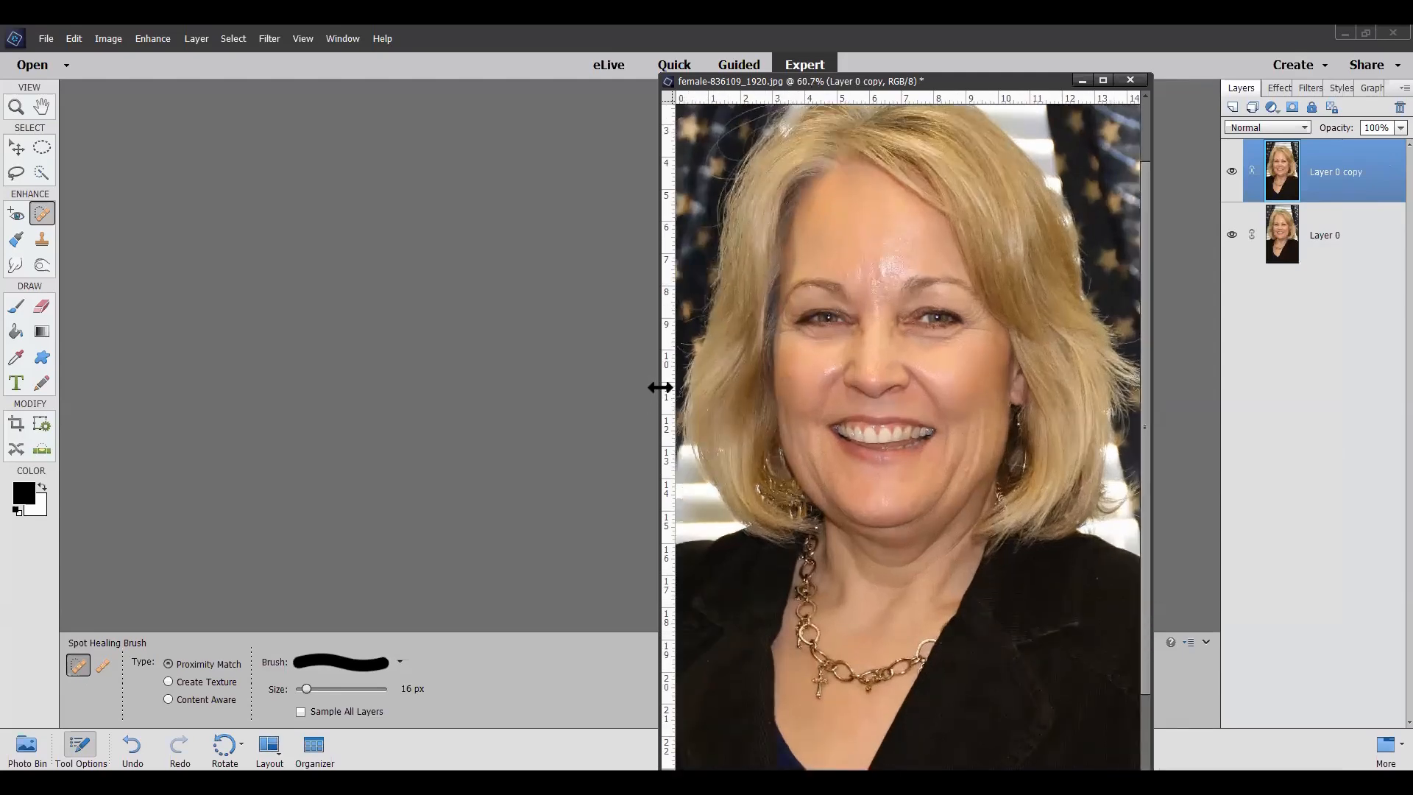
left_click_drag(660, 387, 539, 369)
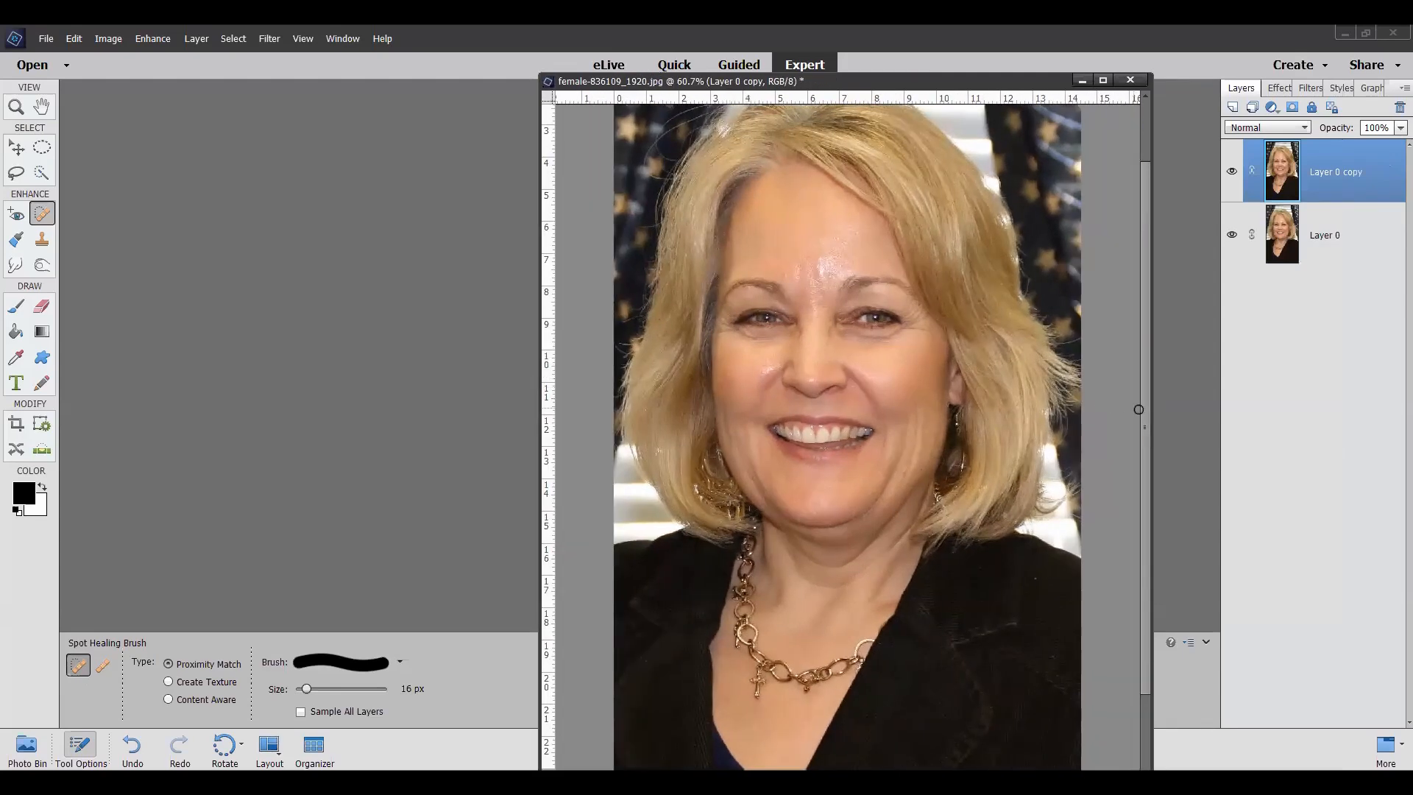
left_click_drag(1152, 415, 1171, 413)
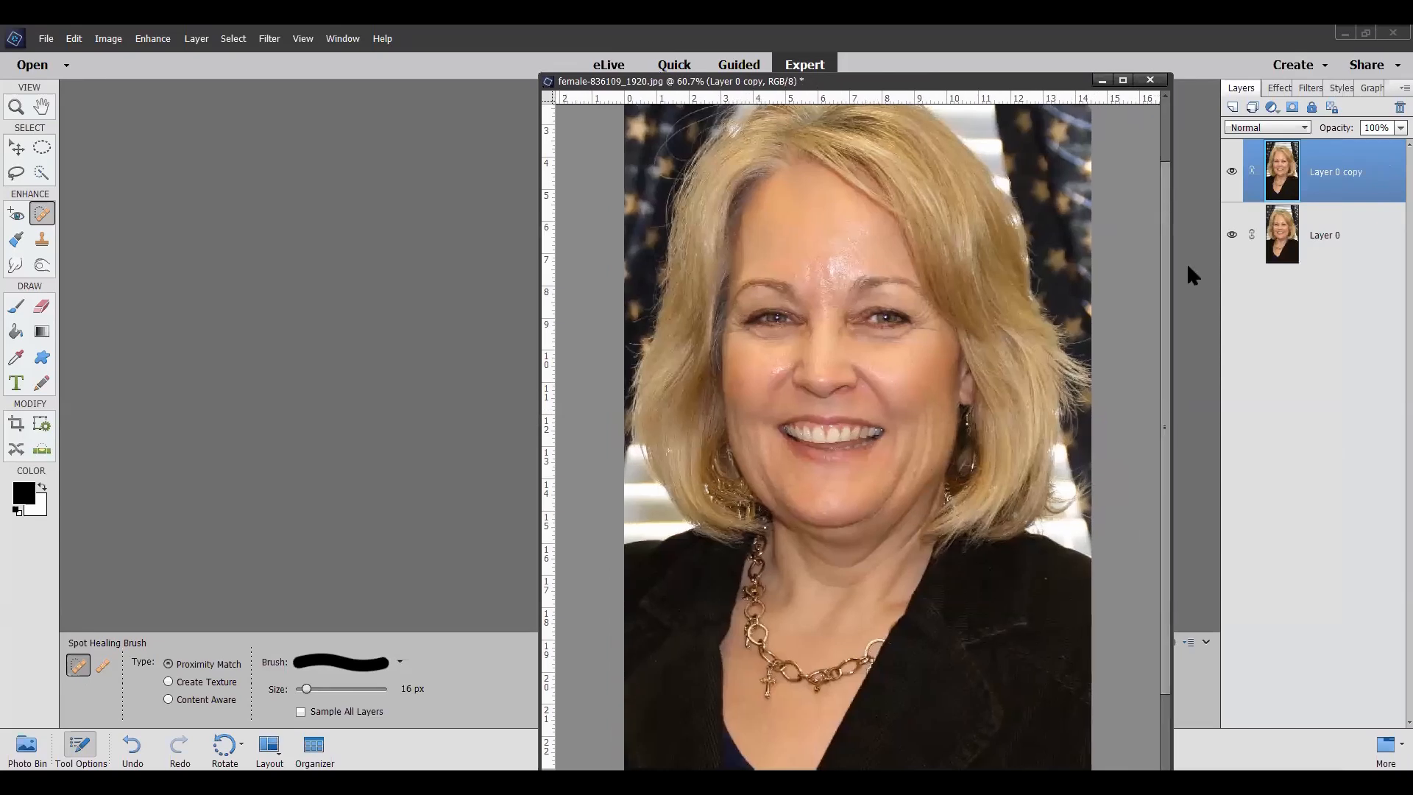
scroll(995, 450, "down", 1)
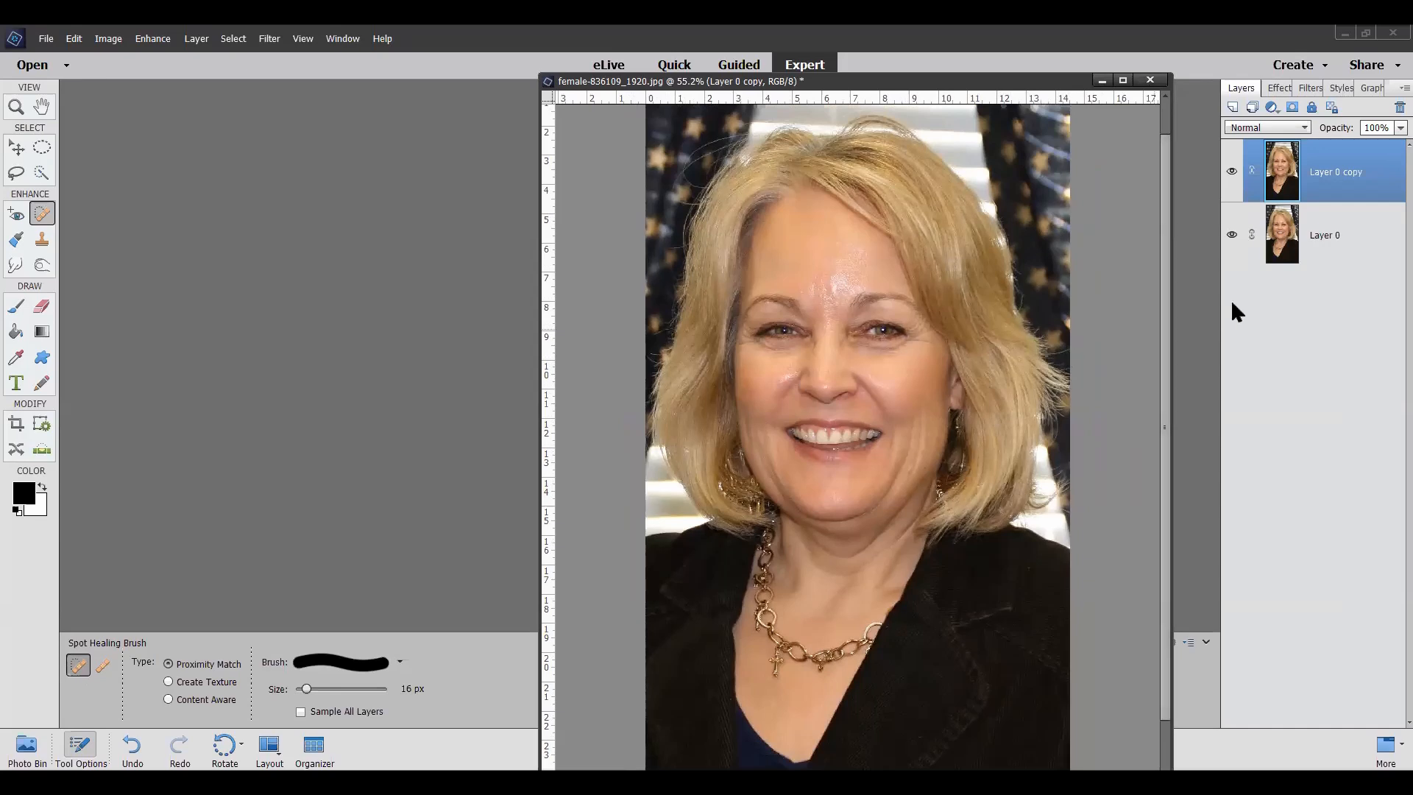
Step: Try the Lighten blend mode on Layer 0 copy, set it to Screen instead, and merge the copy down into Layer 0
left_click(1303, 125)
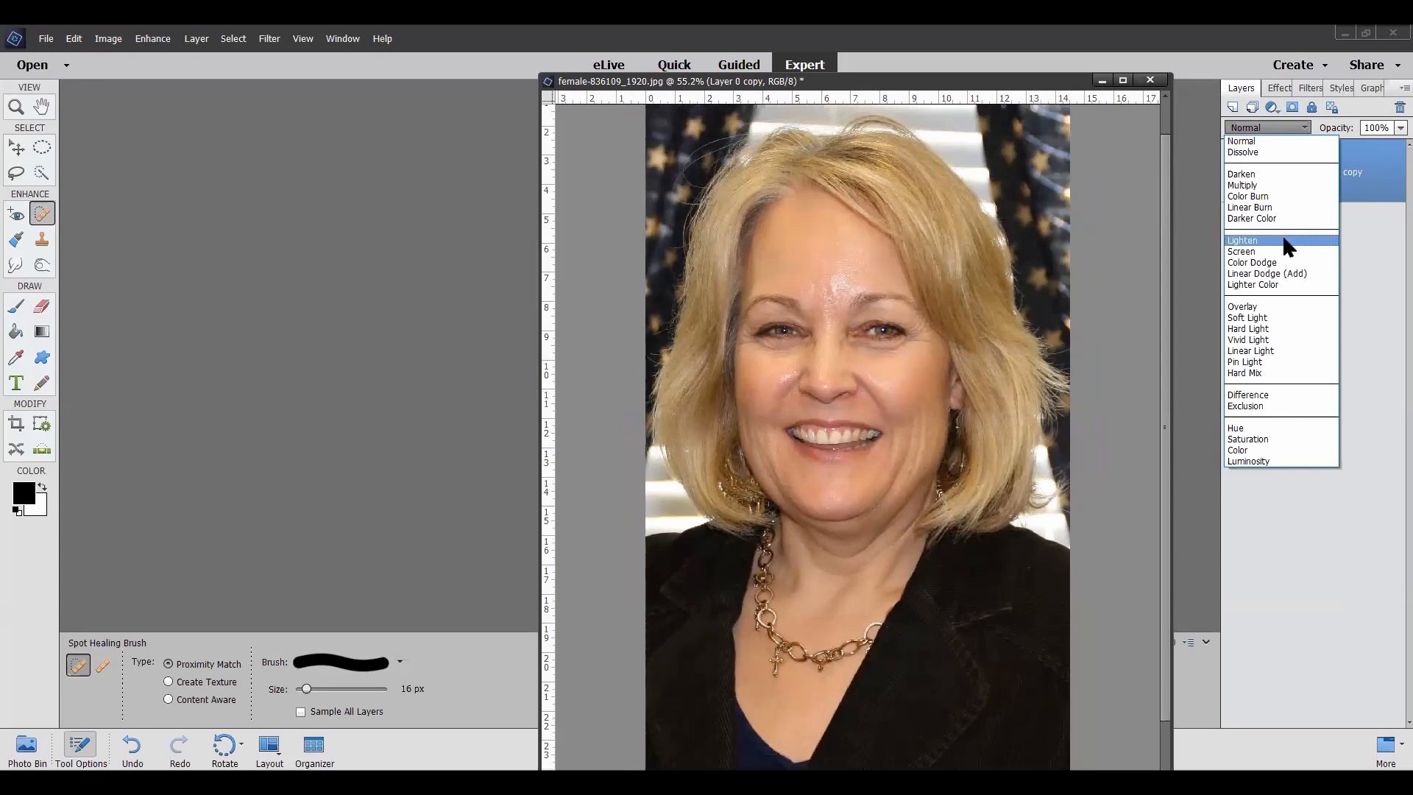
left_click(1283, 240)
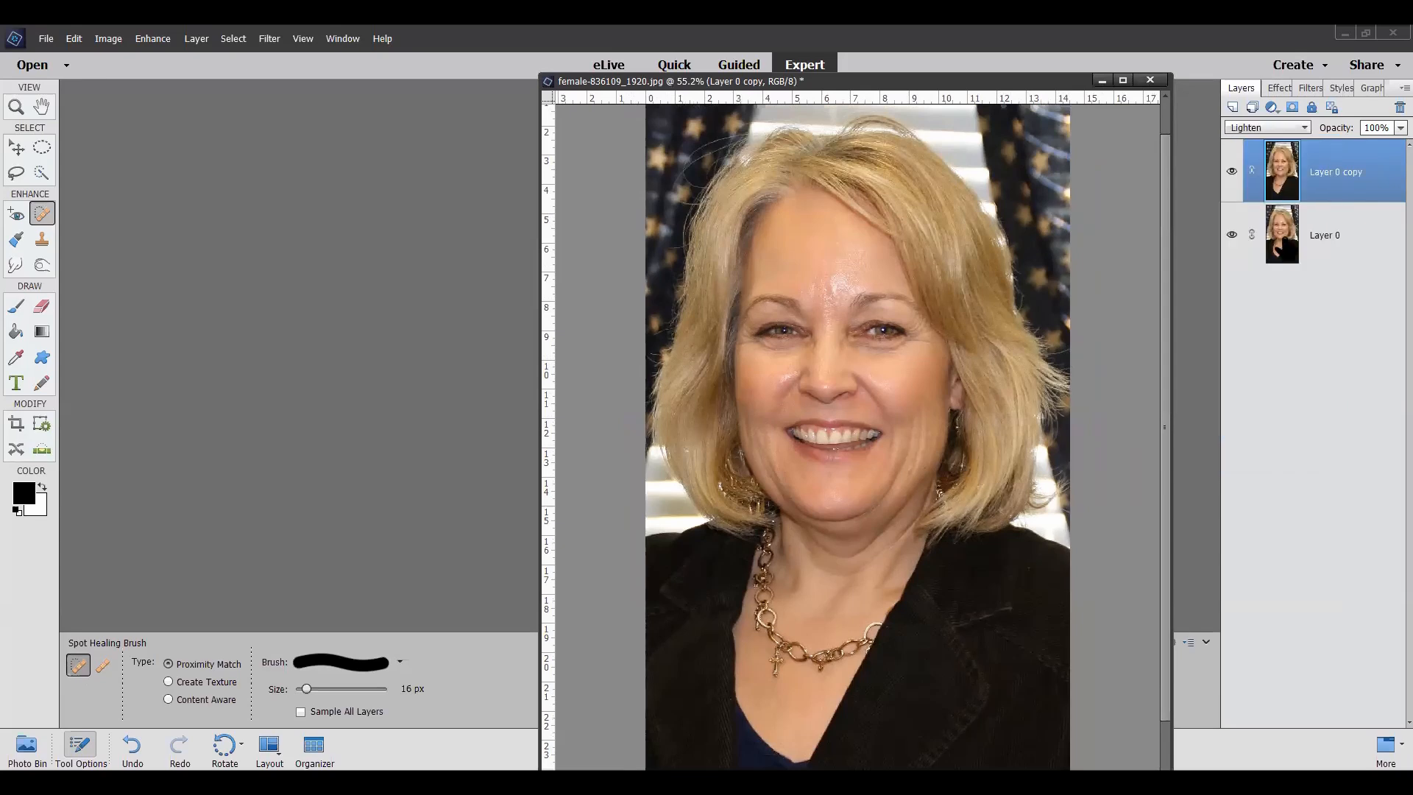
left_click(1303, 127)
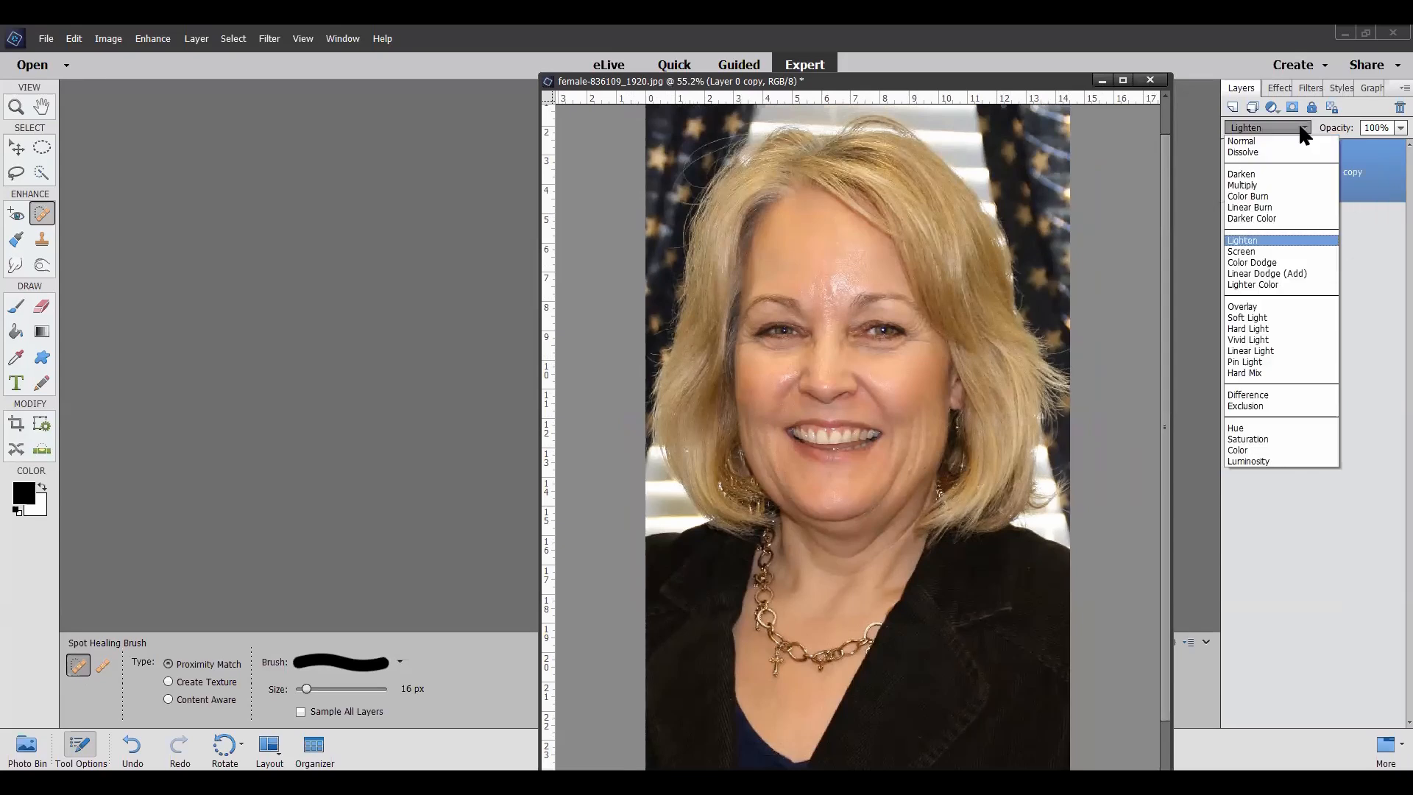
left_click(1253, 252)
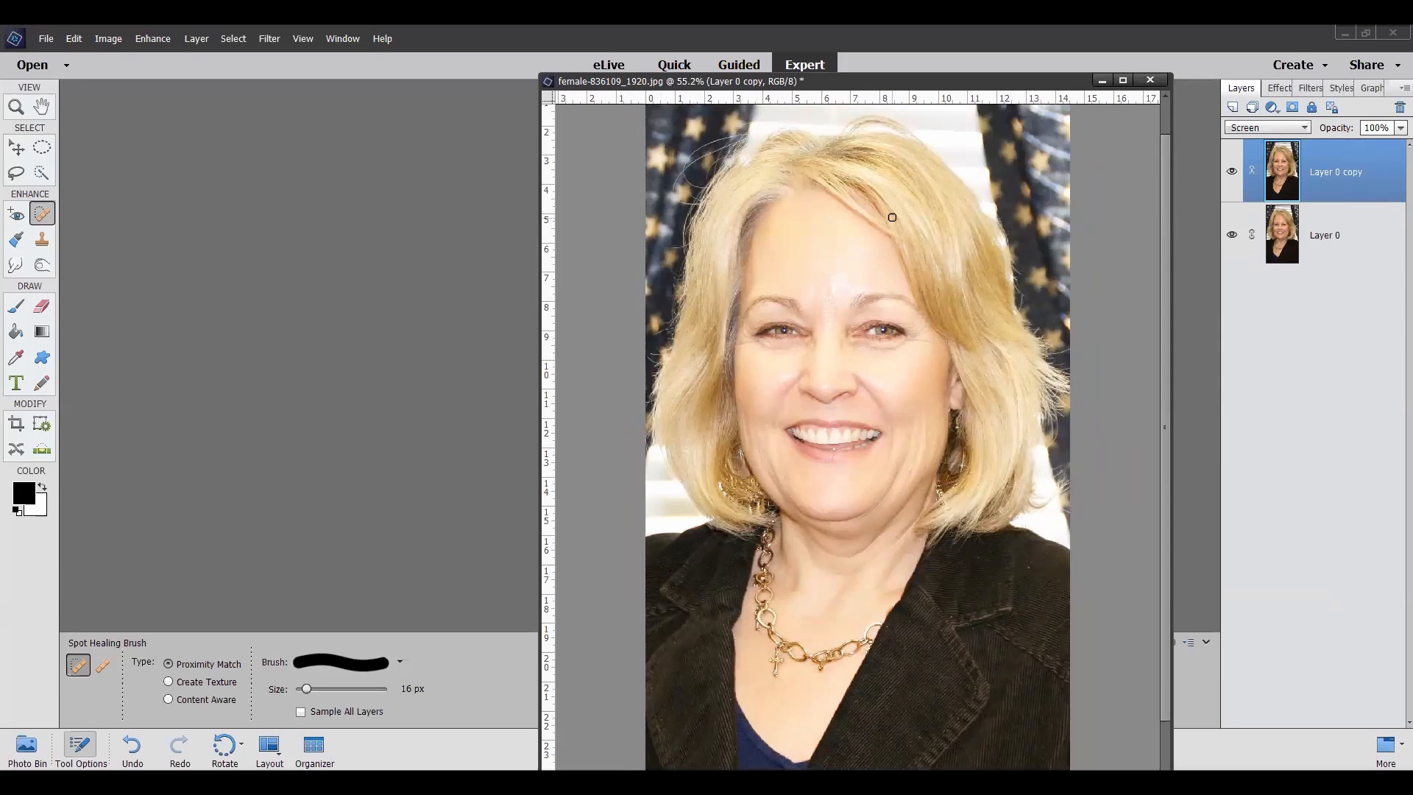
right_click(1344, 169)
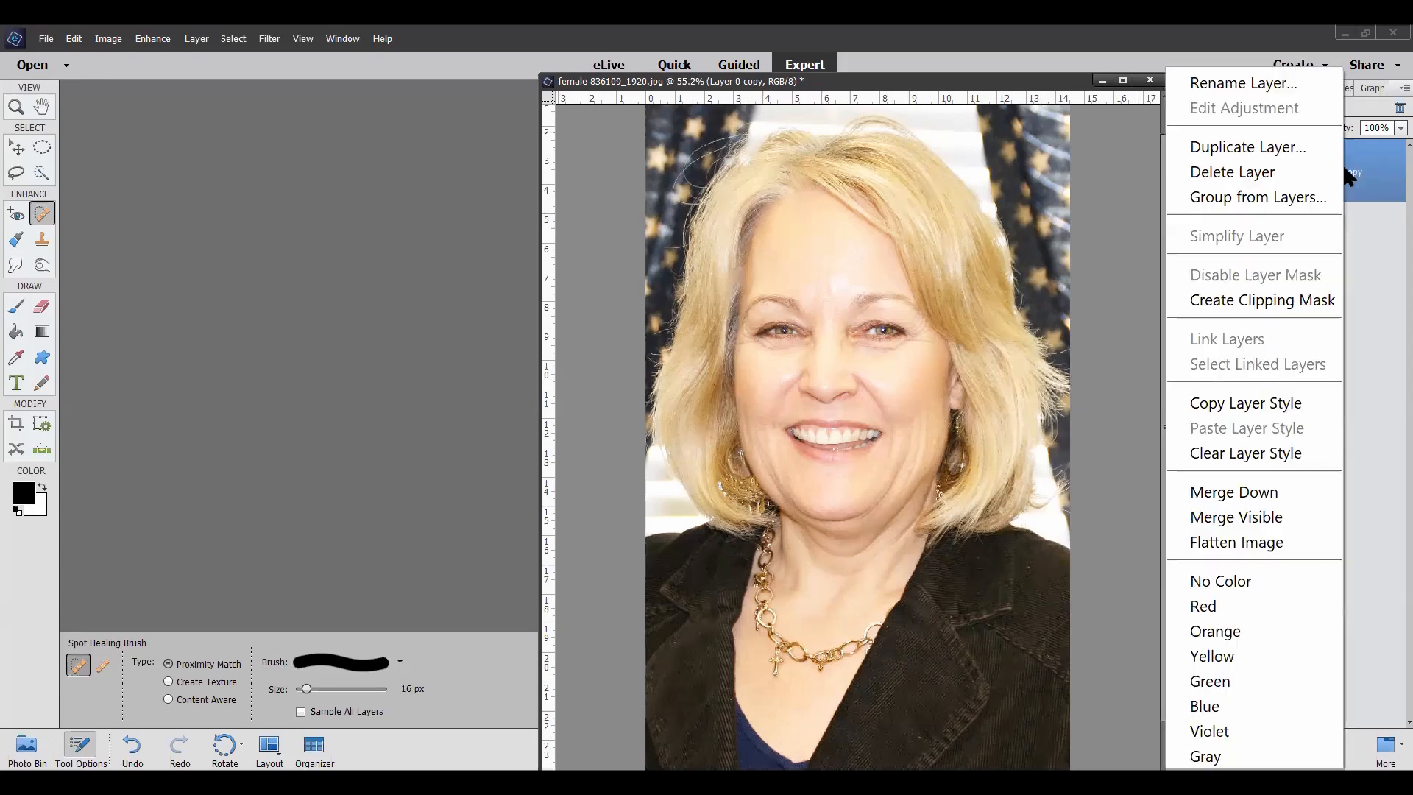
left_click(1277, 493)
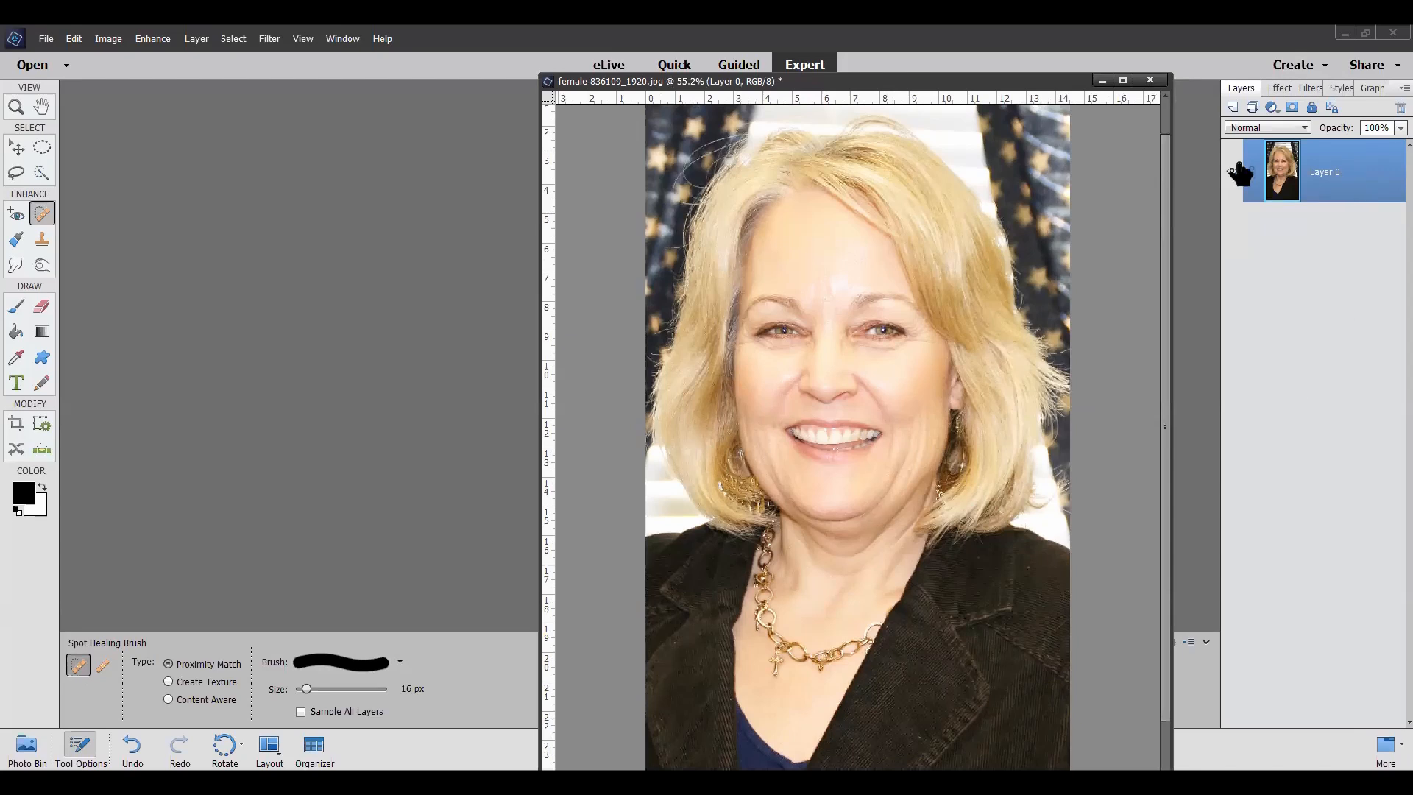
Step: Duplicate the brightened Layer 0 as Layer 0 copy
right_click(1329, 165)
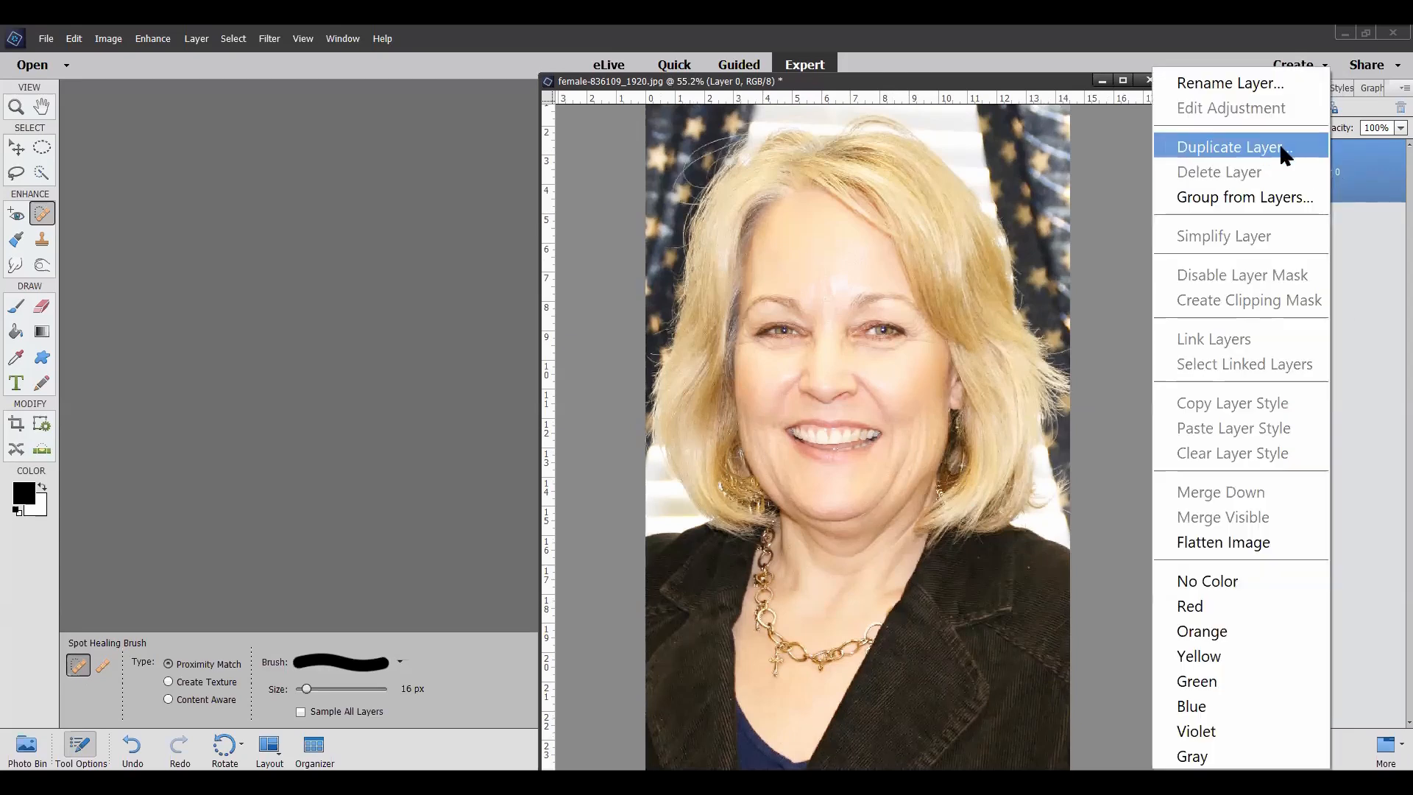
left_click(1279, 146)
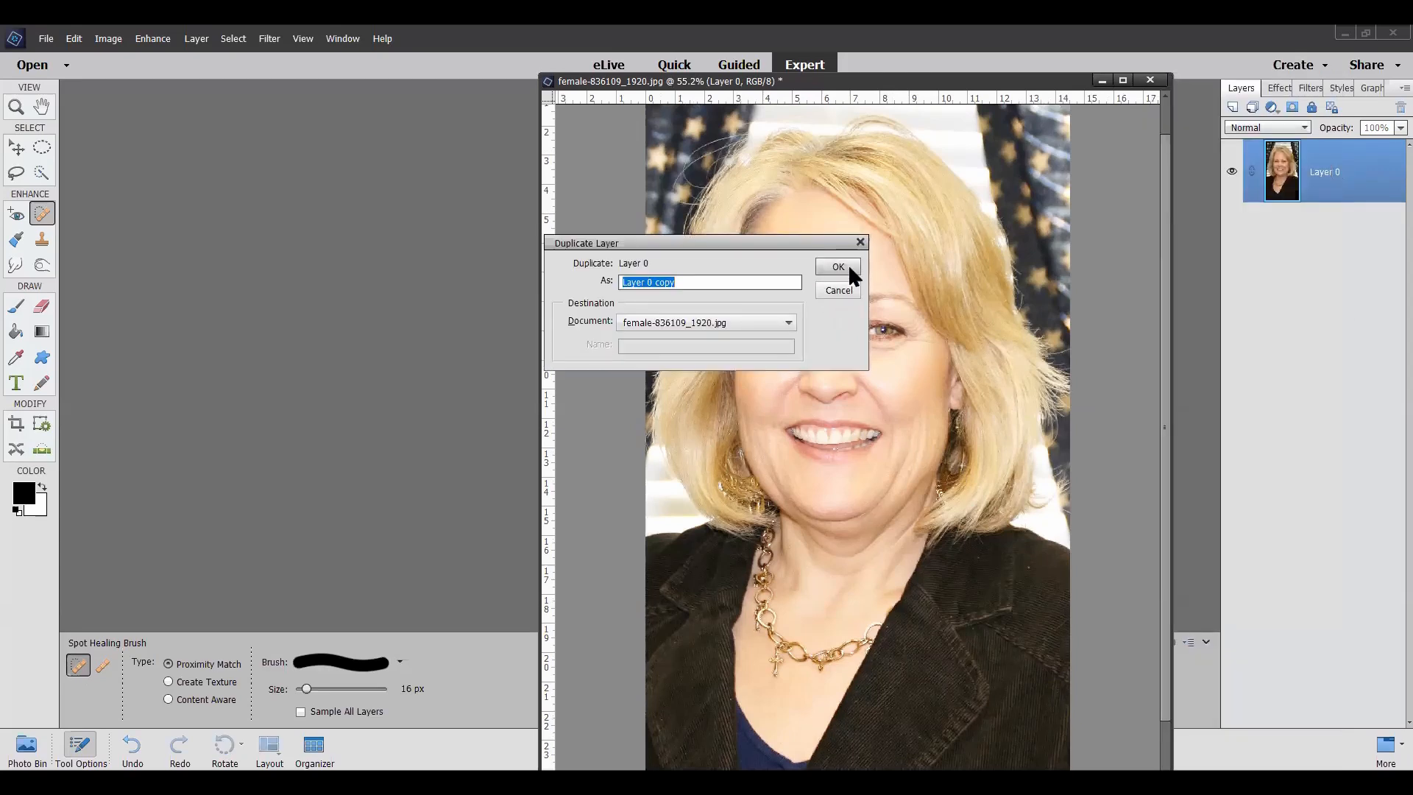
left_click(838, 266)
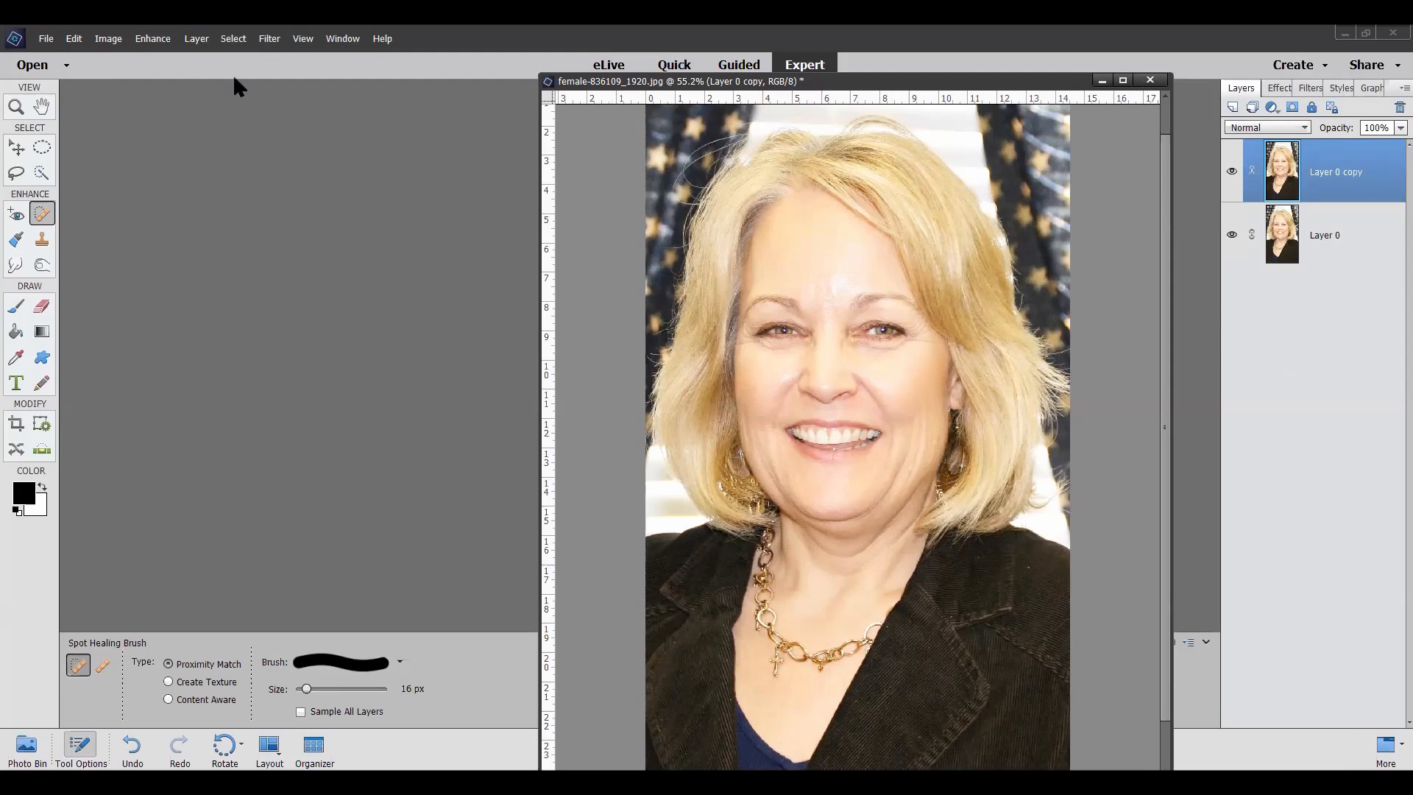
Step: Apply a Gaussian Blur with a 4.9 pixel radius to Layer 0 copy, checking the preview at 33%
left_click(276, 42)
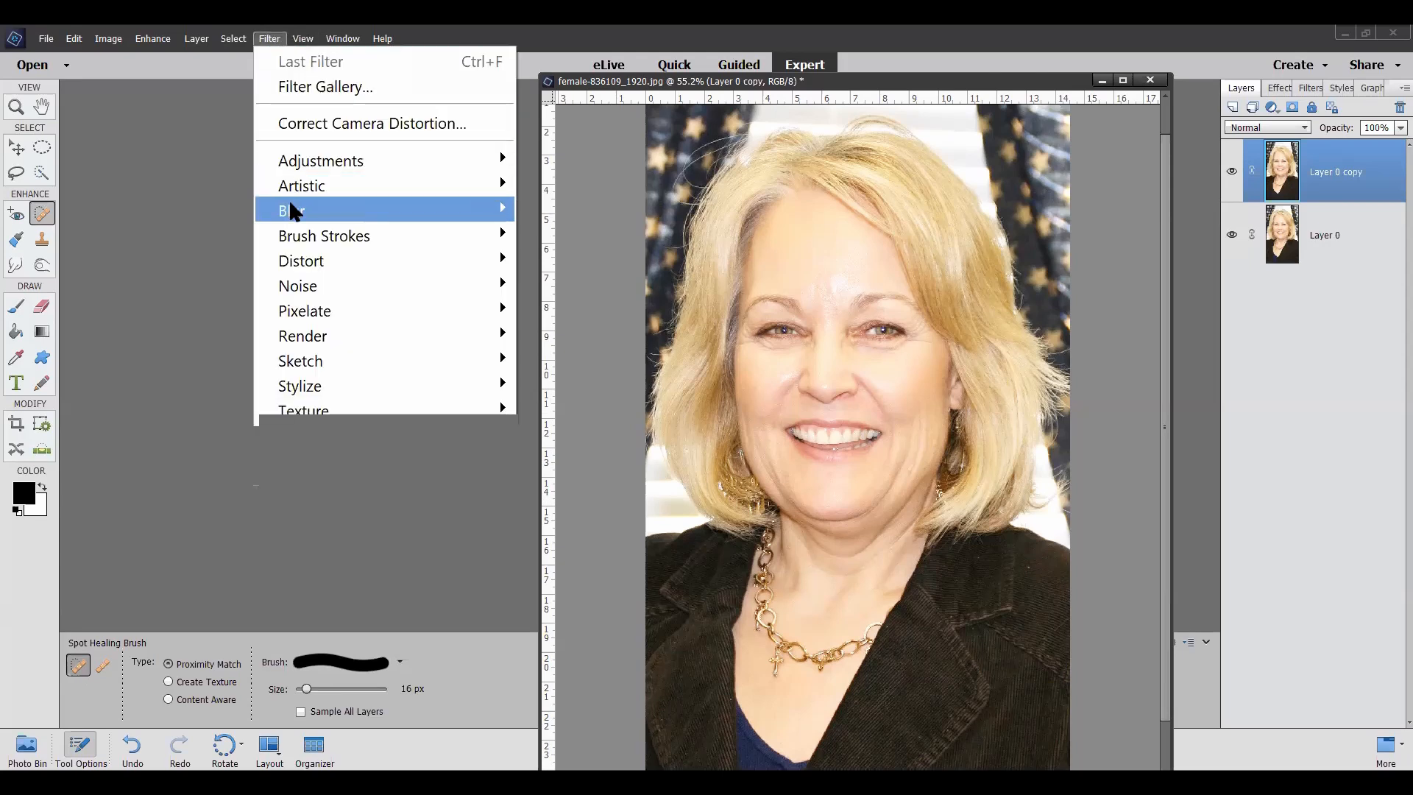
mouse_move(293, 211)
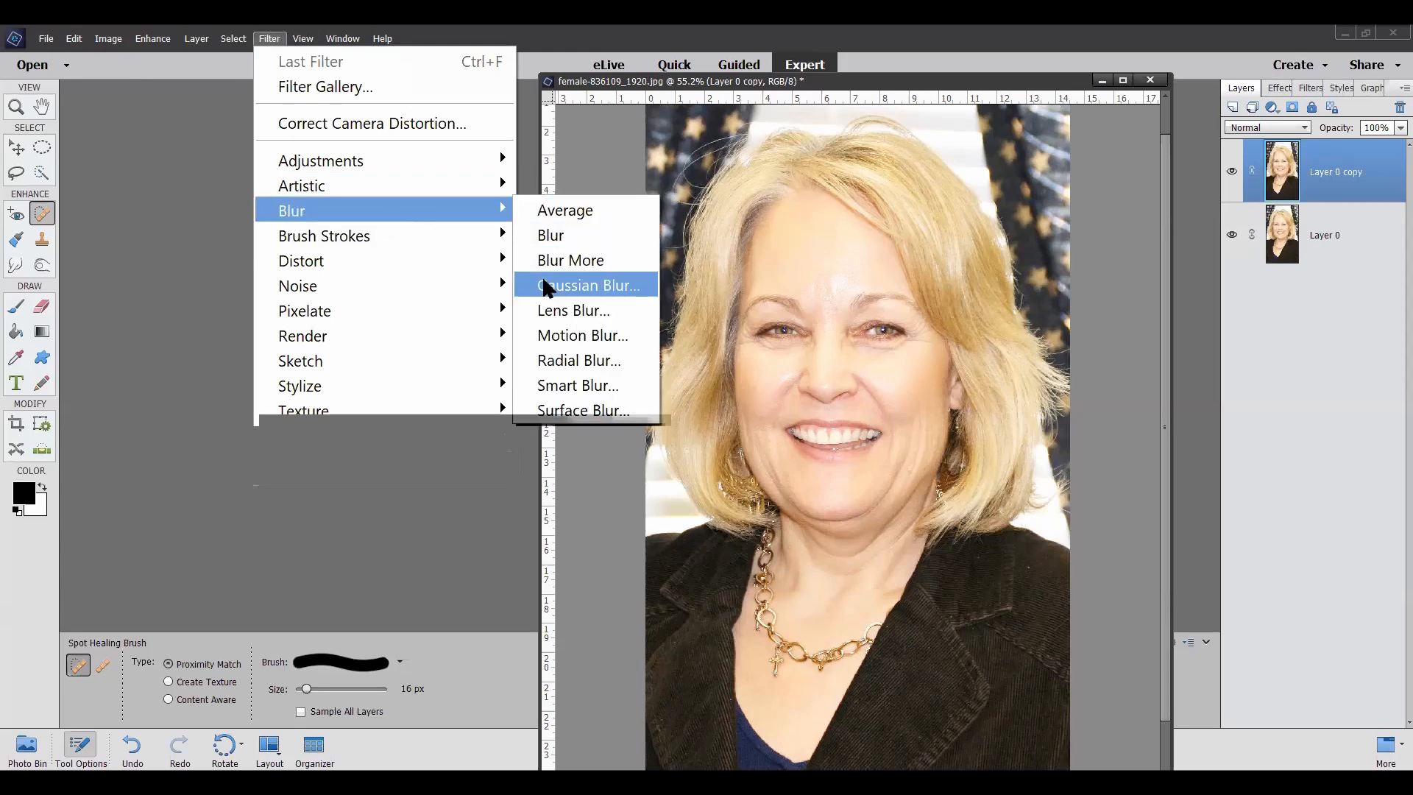
left_click(546, 286)
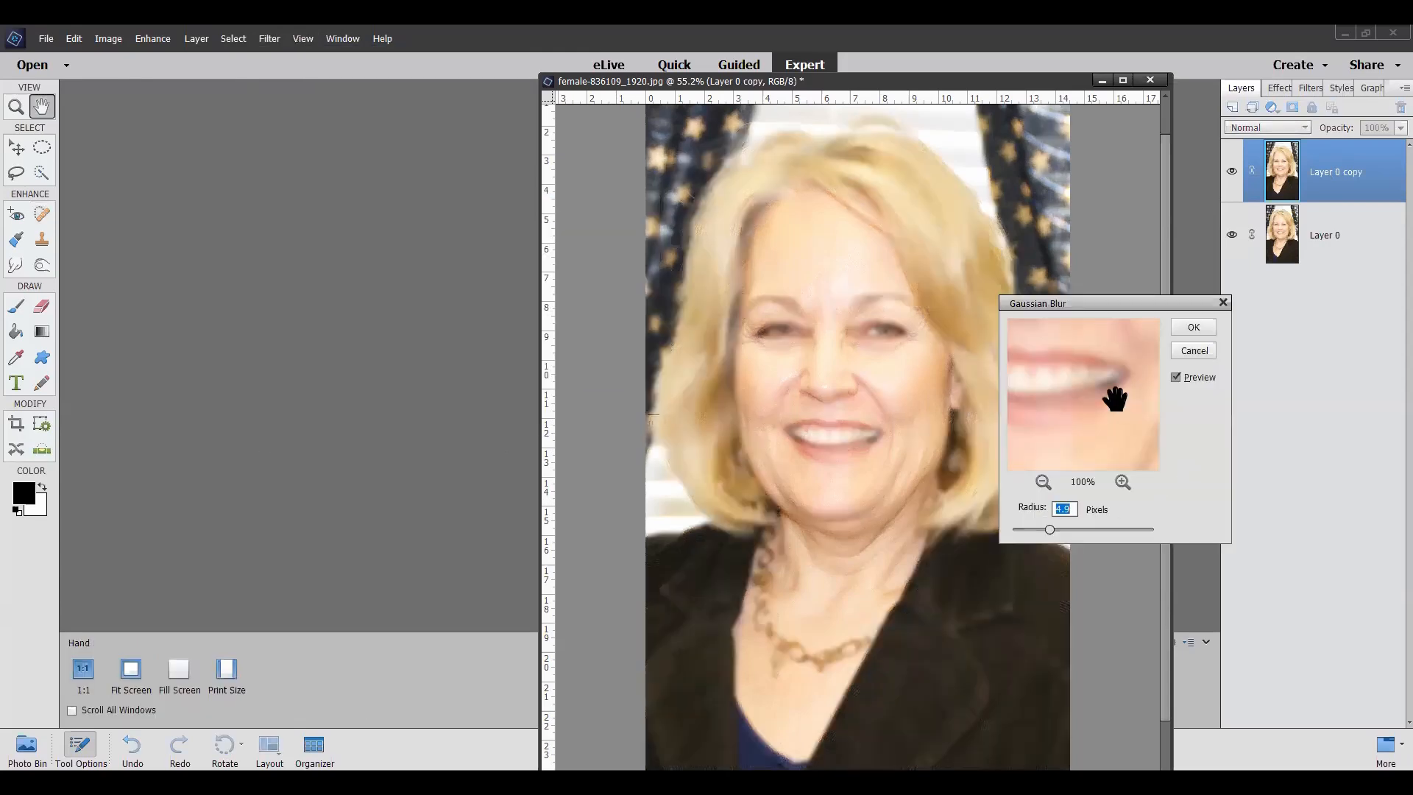
left_click(1040, 485)
left_click(1041, 484)
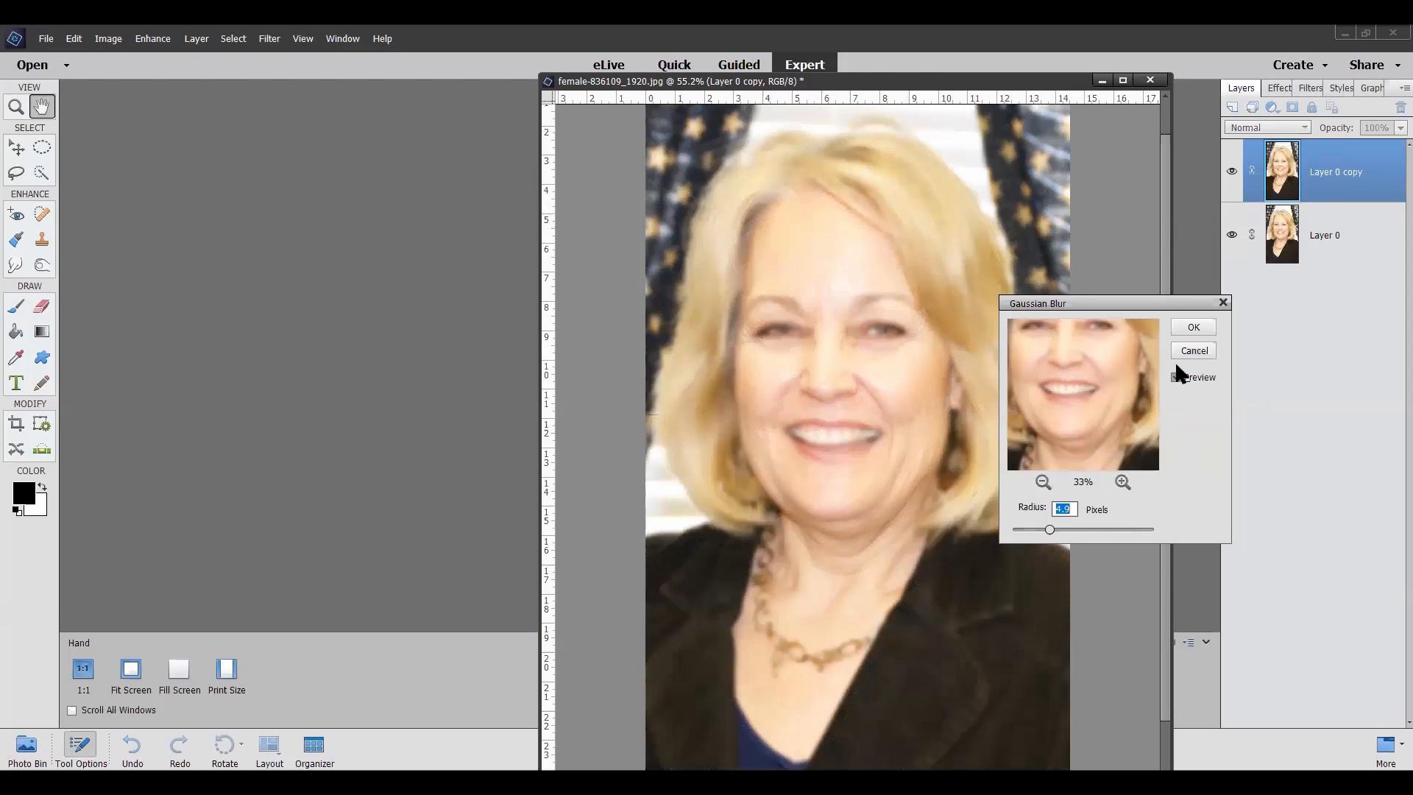
left_click(1199, 326)
key("j")
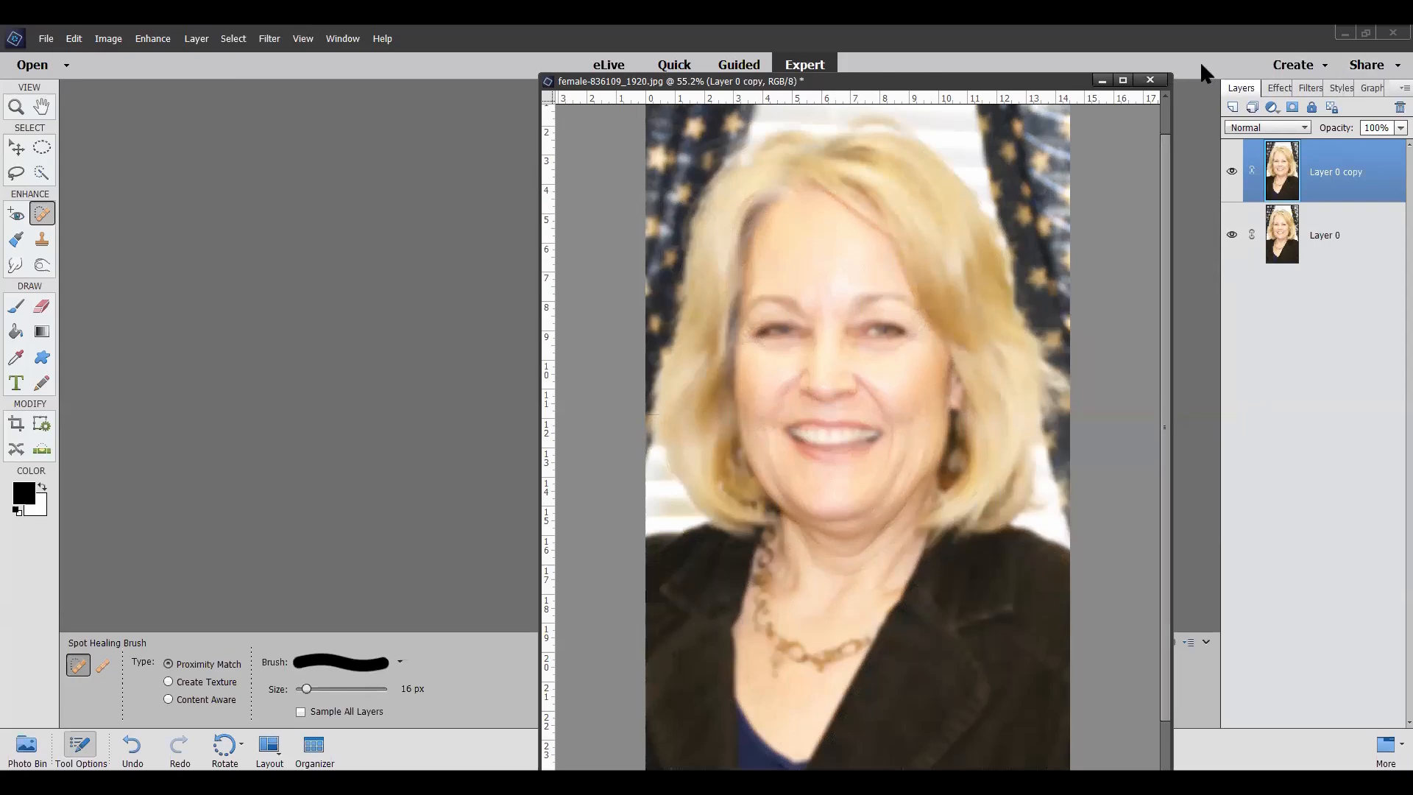
Step: Add a layer mask to the blurred Layer 0 copy and set the Brush to 65 px and 98% opacity
left_click(1293, 108)
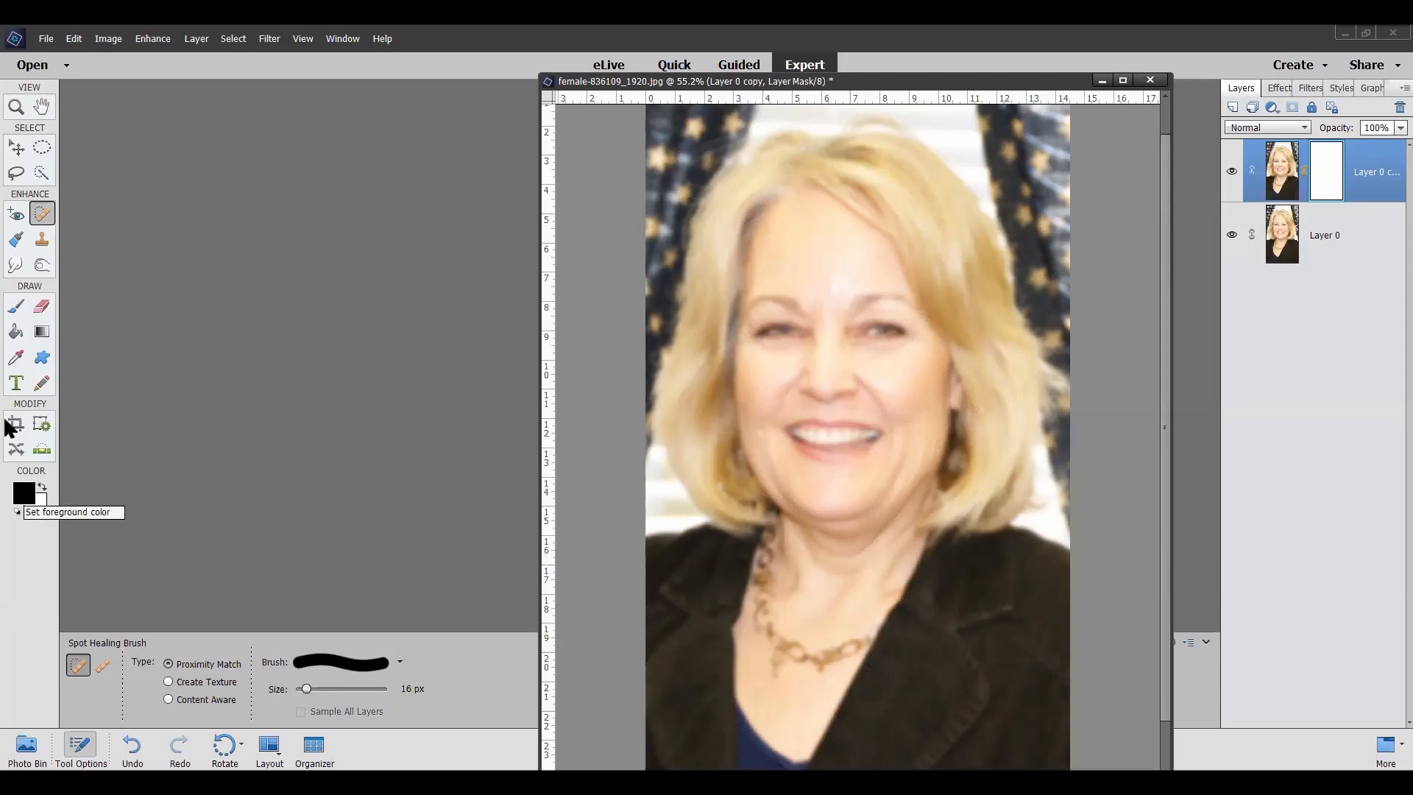
left_click(16, 308)
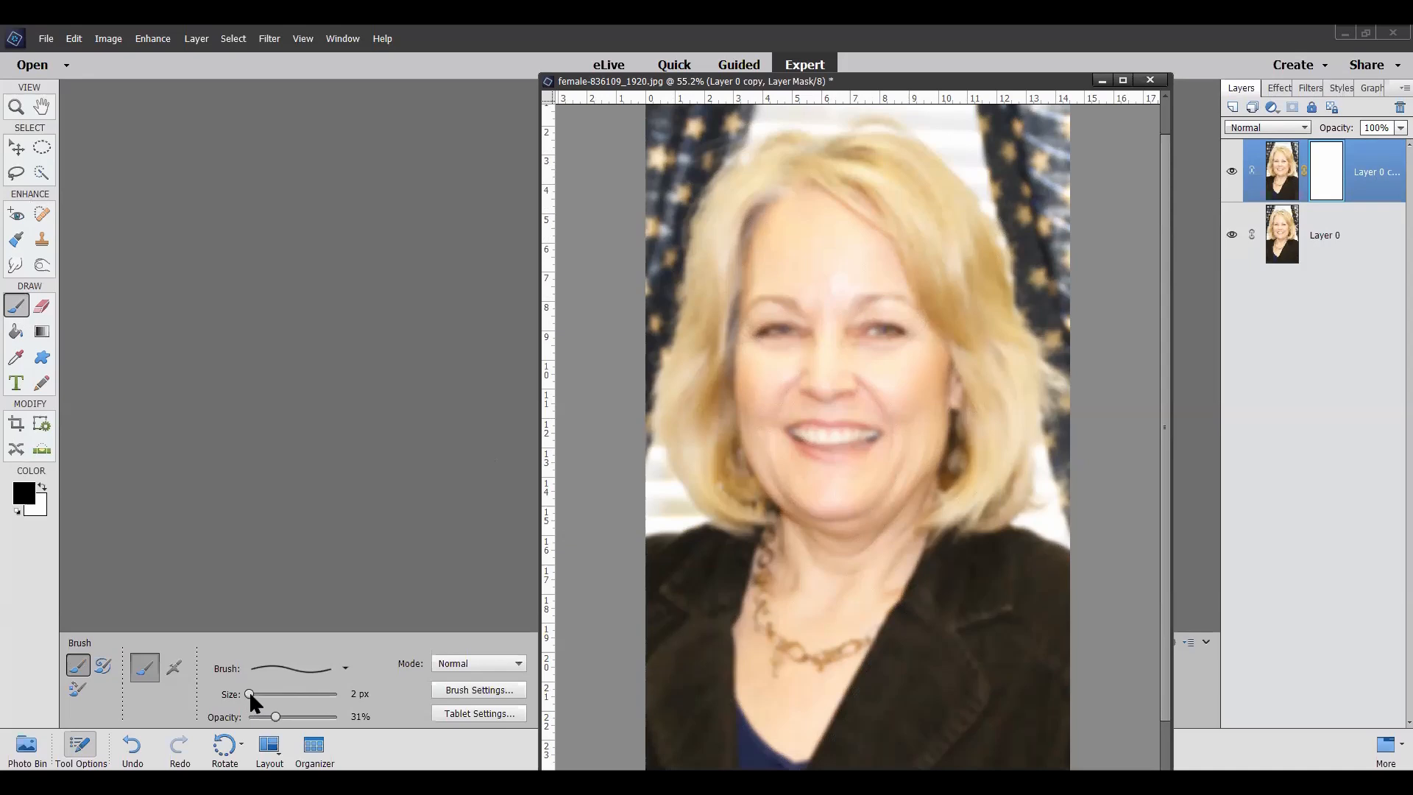
left_click_drag(249, 696, 290, 697)
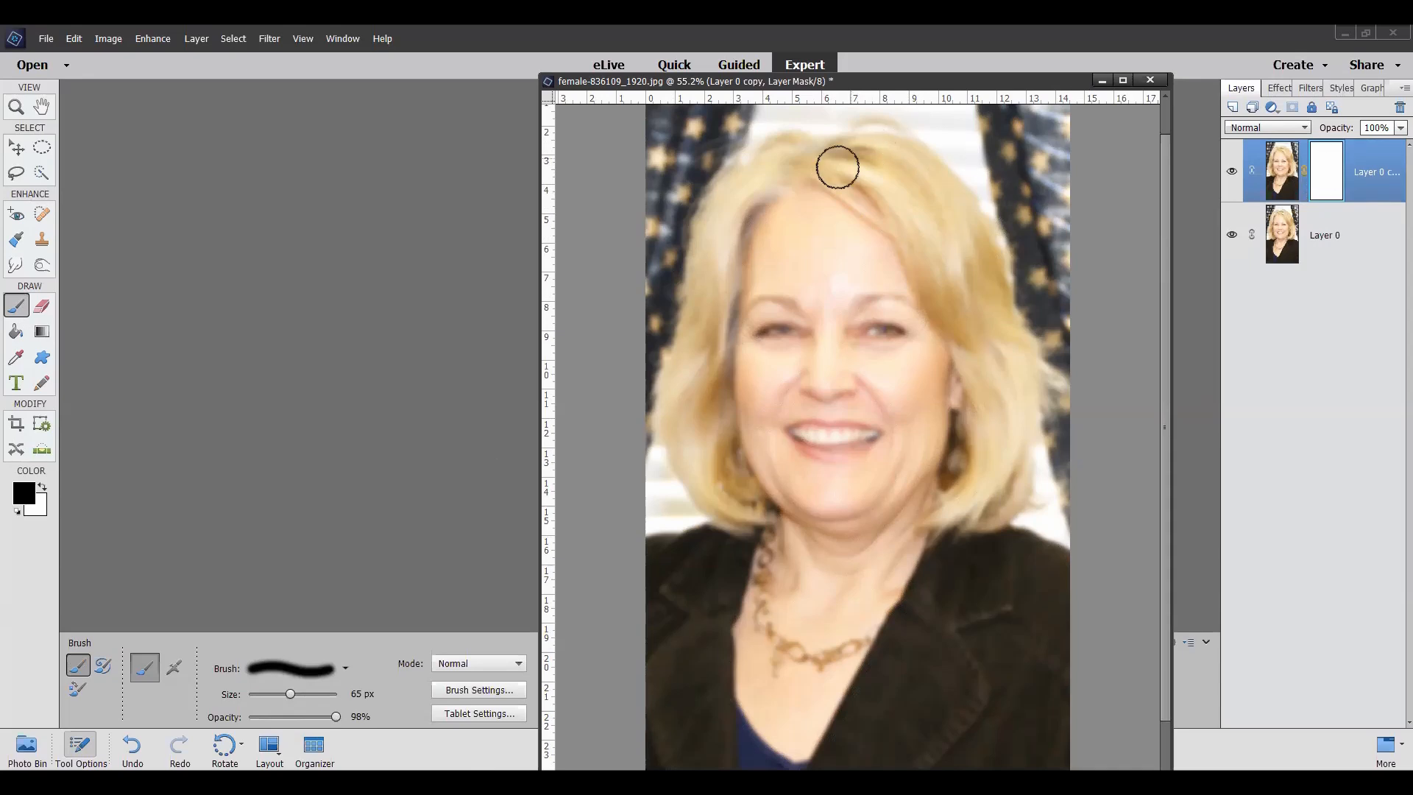
Step: Paint black over the woman's hair on the layer mask to bring back its sharp detail from the layer below
mouse_move(867, 140)
left_mouse_down()
mouse_move(896, 148)
mouse_move(908, 176)
mouse_move(822, 170)
mouse_move(883, 197)
mouse_move(942, 305)
mouse_move(900, 188)
mouse_move(864, 169)
mouse_move(884, 163)
mouse_move(948, 237)
mouse_move(968, 318)
mouse_move(907, 185)
mouse_move(938, 213)
mouse_move(990, 387)
left_mouse_up()
mouse_move(961, 323)
left_mouse_down()
mouse_move(985, 407)
mouse_move(967, 488)
mouse_move(929, 520)
mouse_move(988, 515)
mouse_move(974, 520)
mouse_move(998, 480)
mouse_move(1009, 385)
mouse_move(1017, 426)
mouse_move(964, 216)
mouse_move(890, 145)
mouse_move(975, 300)
mouse_move(941, 185)
mouse_move(1002, 361)
mouse_move(1002, 397)
mouse_move(964, 313)
mouse_move(991, 366)
mouse_move(947, 510)
mouse_move(979, 507)
mouse_move(1016, 437)
mouse_move(1016, 500)
mouse_move(1012, 413)
left_mouse_up()
mouse_move(795, 164)
left_mouse_down()
mouse_move(734, 218)
mouse_move(785, 162)
mouse_move(749, 185)
mouse_move(714, 264)
mouse_move(743, 185)
mouse_move(714, 251)
mouse_move(718, 349)
mouse_move(723, 254)
mouse_move(760, 161)
mouse_move(683, 342)
mouse_move(679, 428)
mouse_move(699, 481)
mouse_move(675, 372)
mouse_move(696, 345)
mouse_move(690, 399)
mouse_move(741, 515)
mouse_move(689, 432)
mouse_move(697, 373)
mouse_move(708, 416)
mouse_move(705, 317)
mouse_move(763, 200)
mouse_move(809, 161)
mouse_move(870, 164)
mouse_move(866, 148)
mouse_move(775, 148)
mouse_move(815, 129)
mouse_move(888, 129)
mouse_move(920, 157)
mouse_move(869, 144)
mouse_move(760, 183)
mouse_move(690, 249)
mouse_move(675, 377)
mouse_move(690, 314)
mouse_move(687, 427)
mouse_move(729, 509)
mouse_move(699, 351)
left_mouse_up()
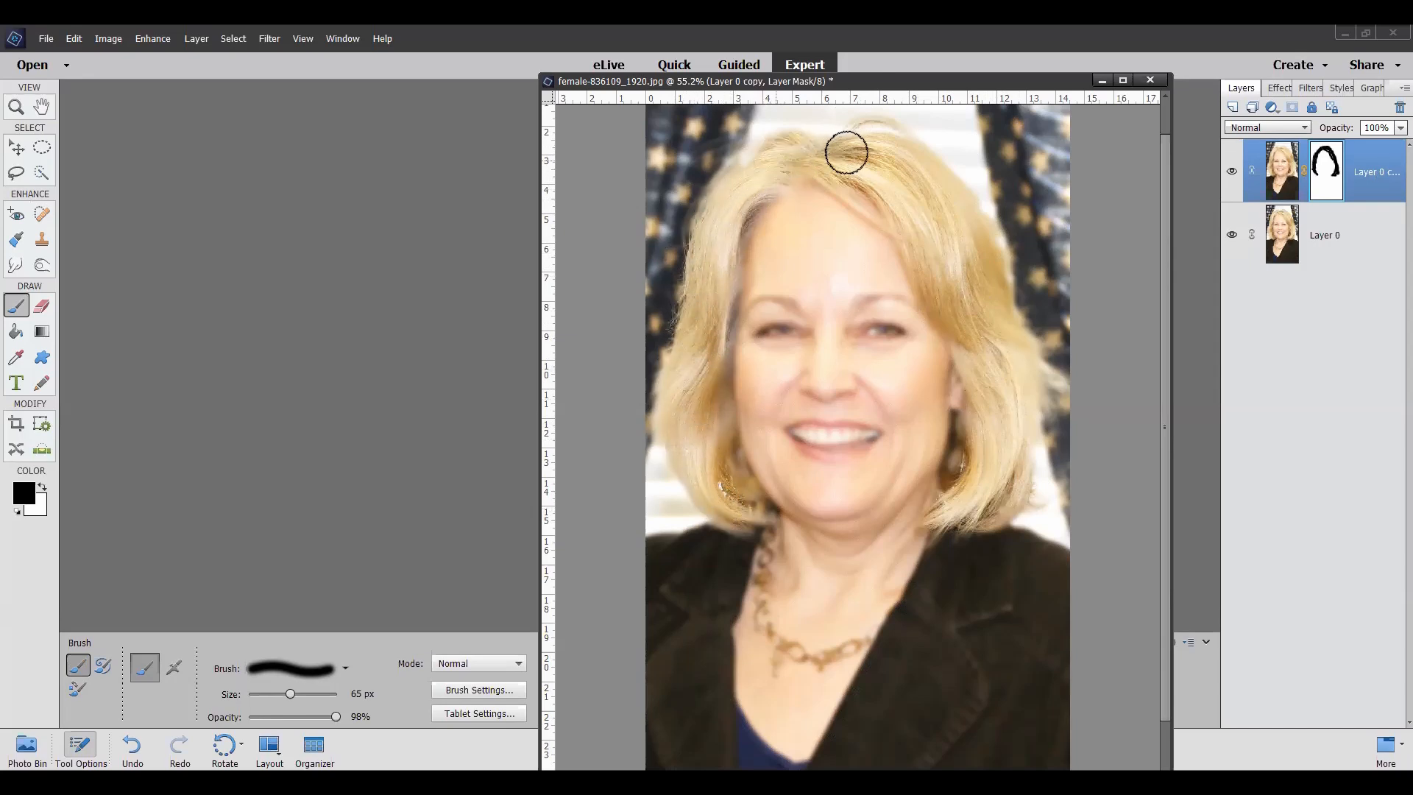
scroll(788, 356, "up", 5)
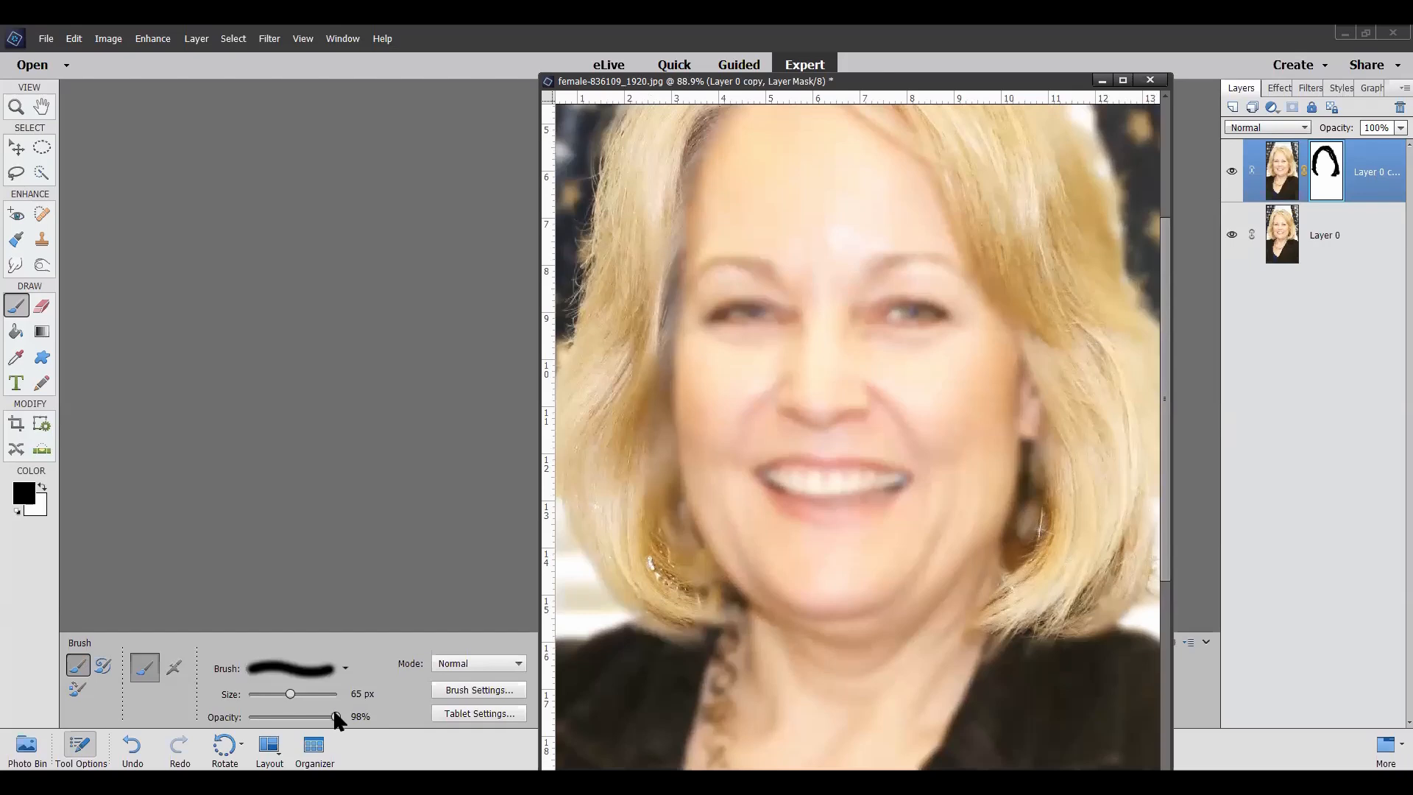
Step: Paint black over the eyes and mouth on the layer mask with a 15 px brush, and lower the brush opacity to 24%
left_click(258, 692)
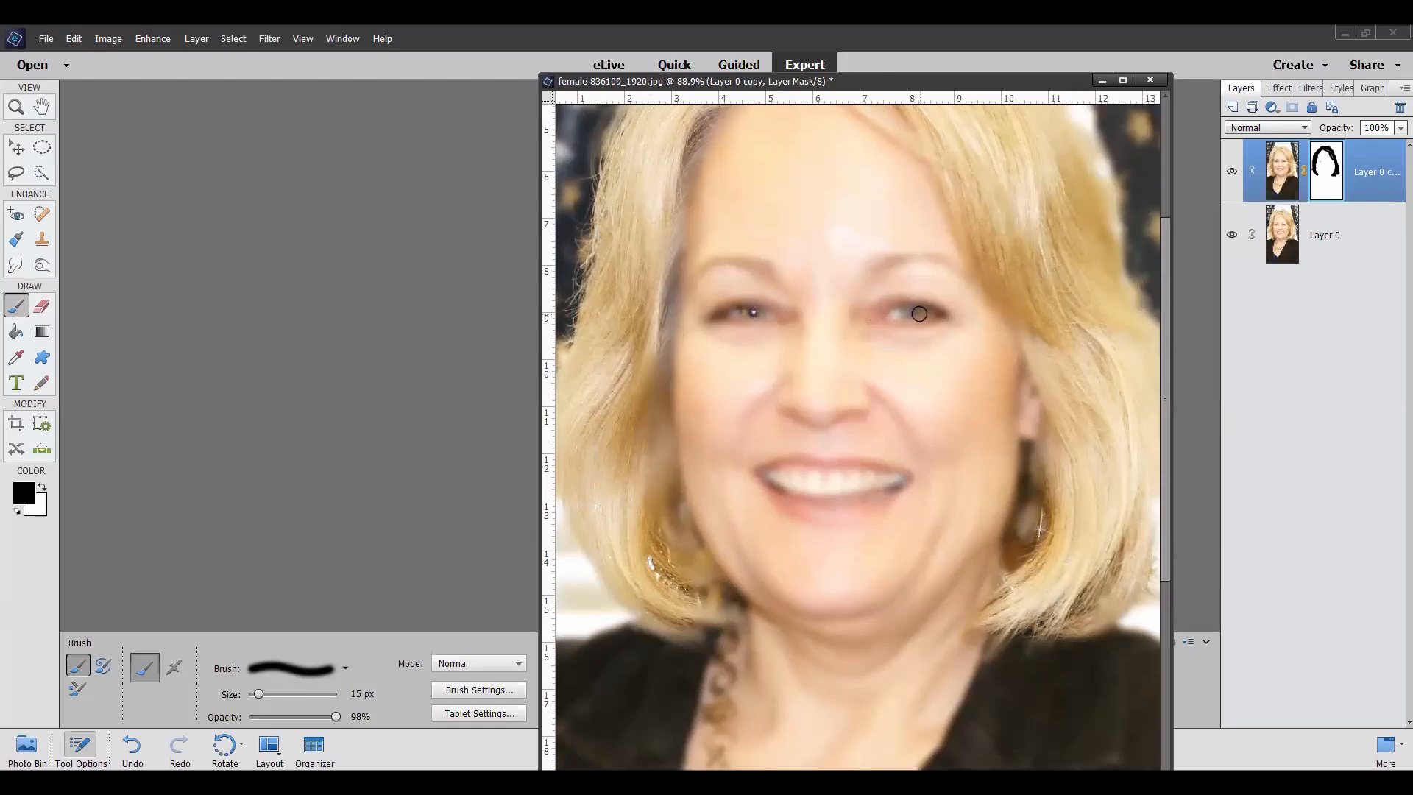
left_click_drag(906, 314, 924, 311)
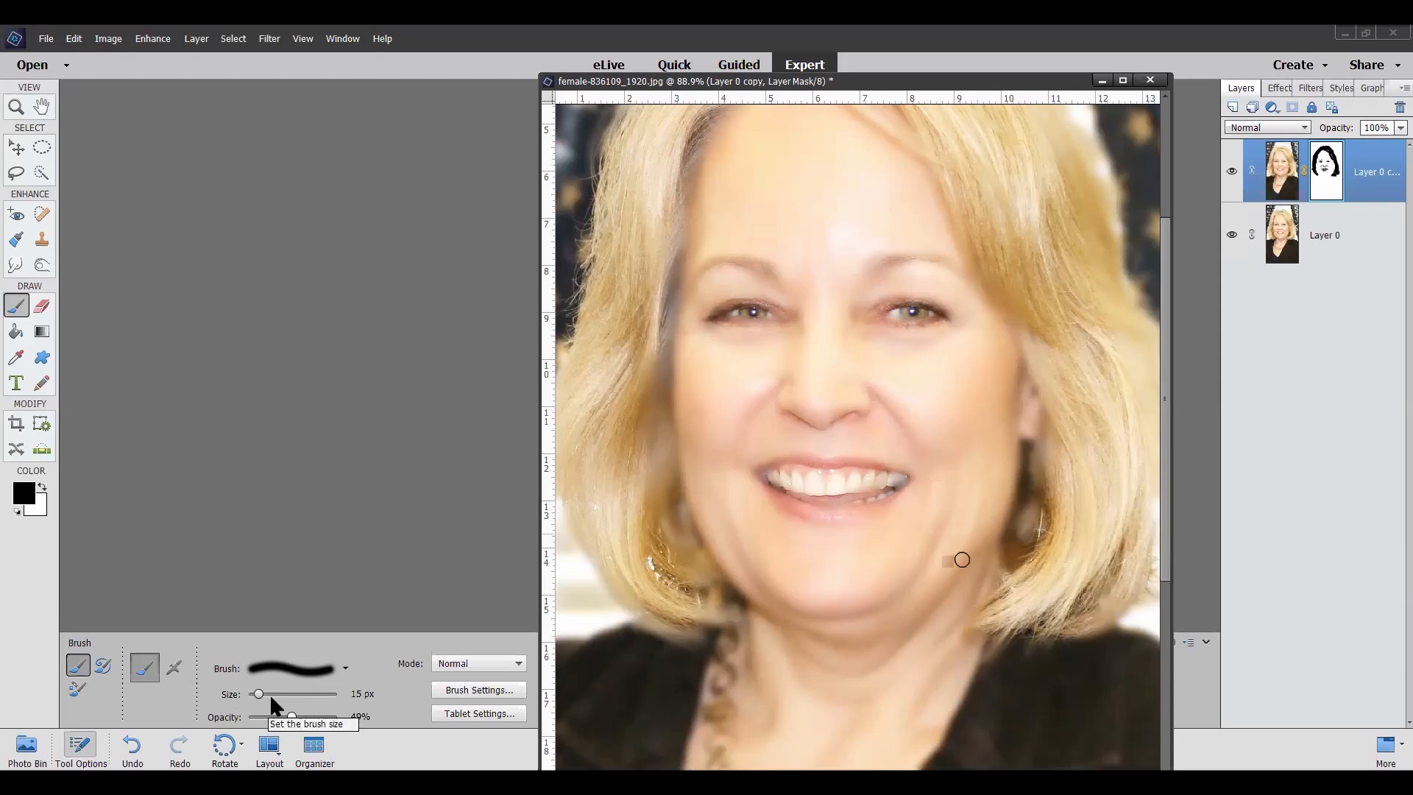
left_click(266, 716)
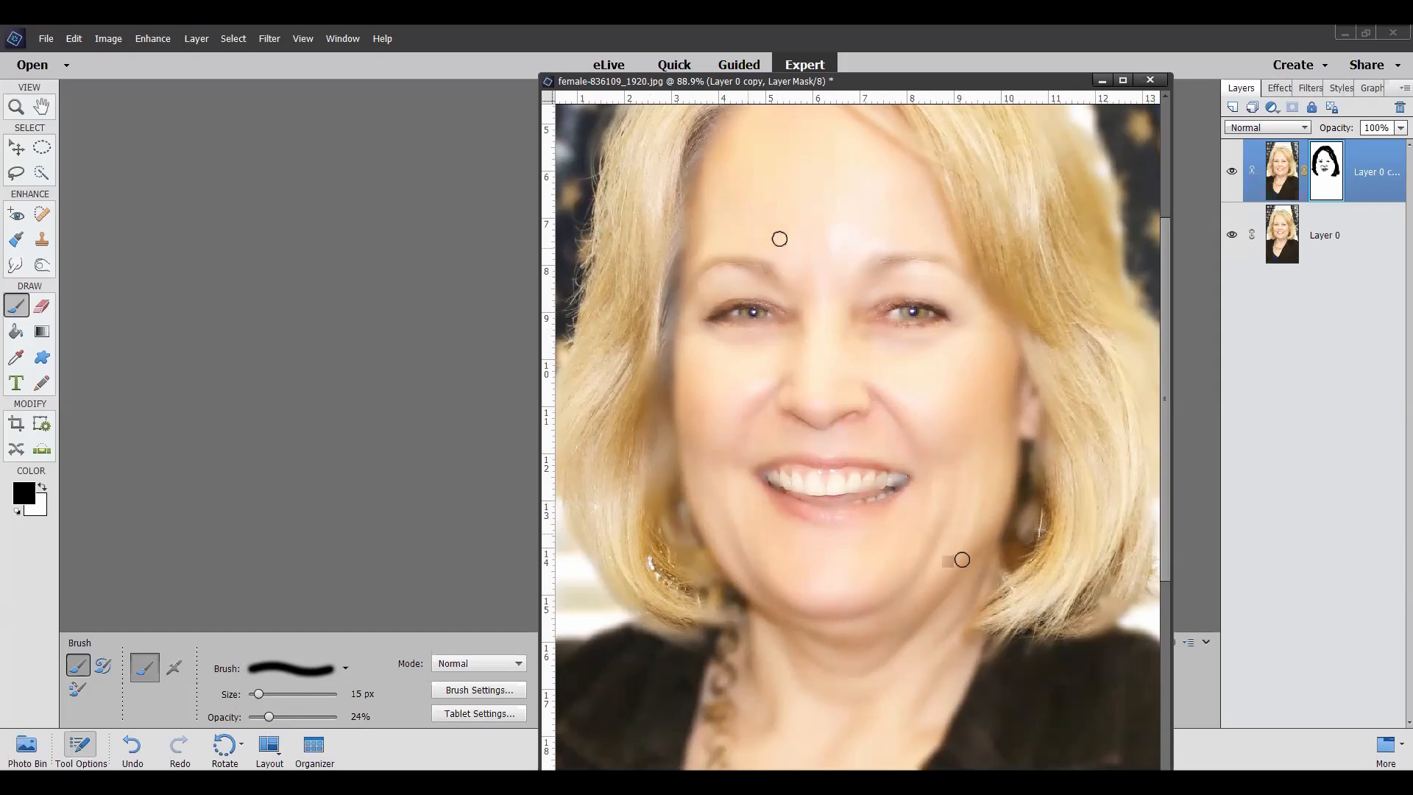
scroll(917, 236, "down", 2)
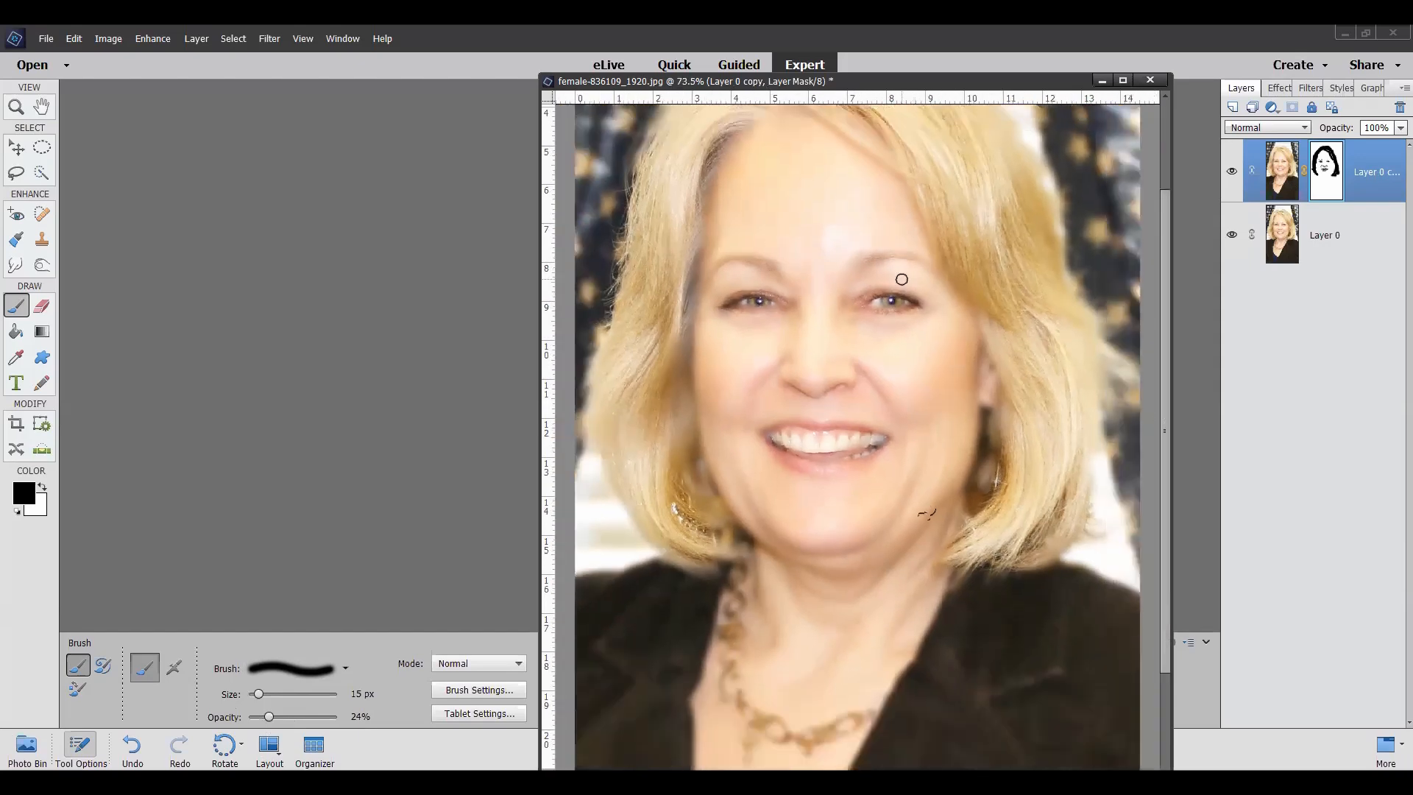
scroll(874, 176, "down", 2)
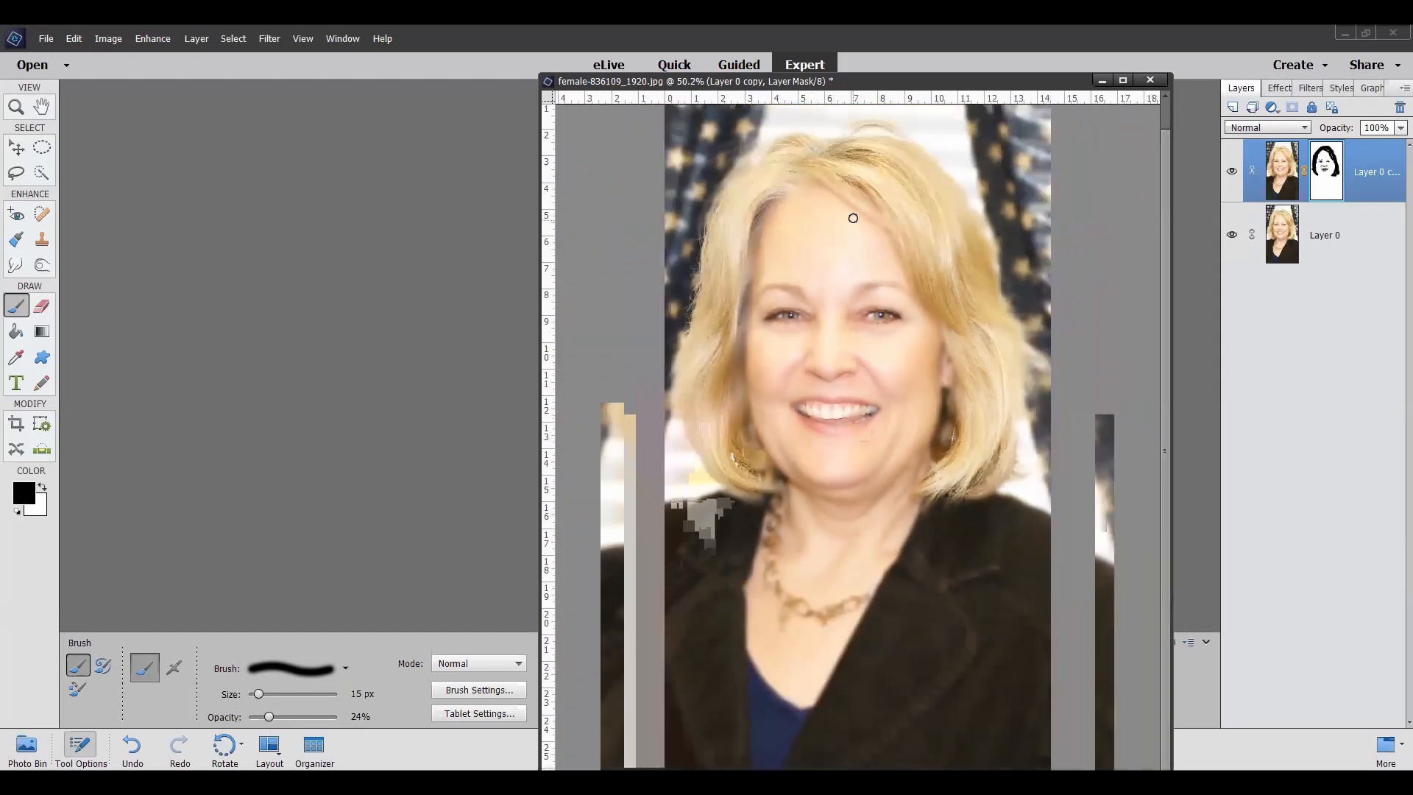
scroll(744, 219, "up", 4)
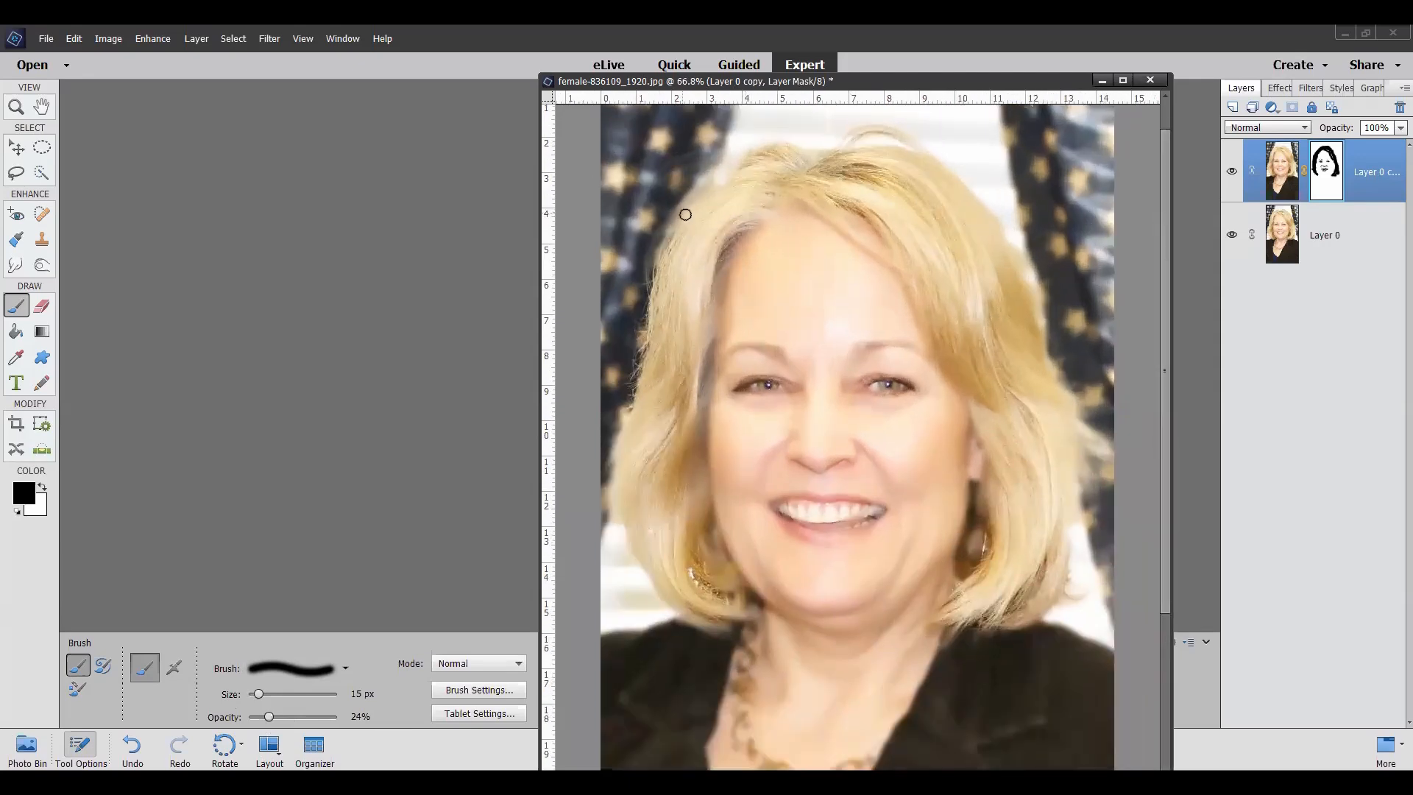
scroll(749, 286, "down", 1)
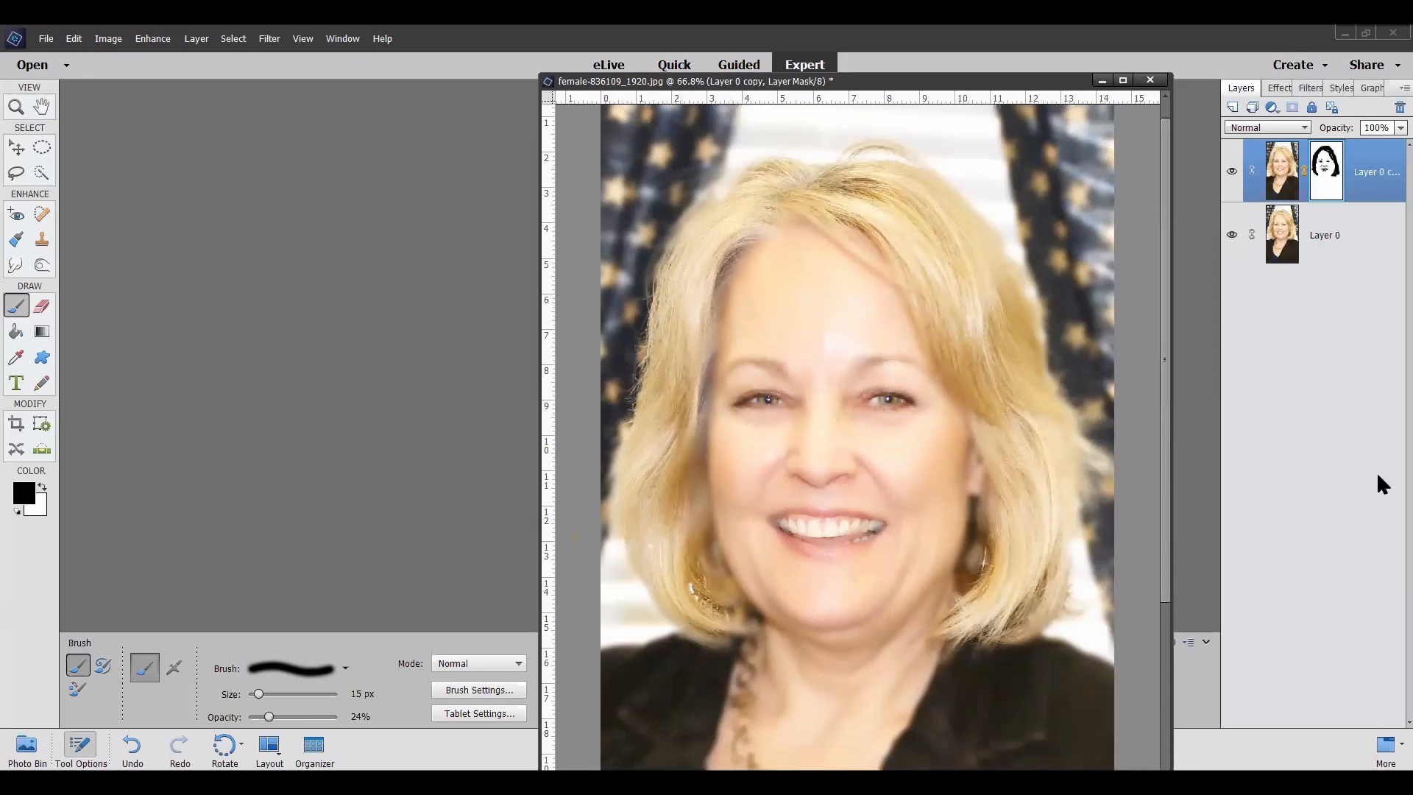
Step: Lighten the woman's hair on Layer 0 using the Dodge tool with Highlights range, 91 px size and 40% exposure
left_click(1328, 244)
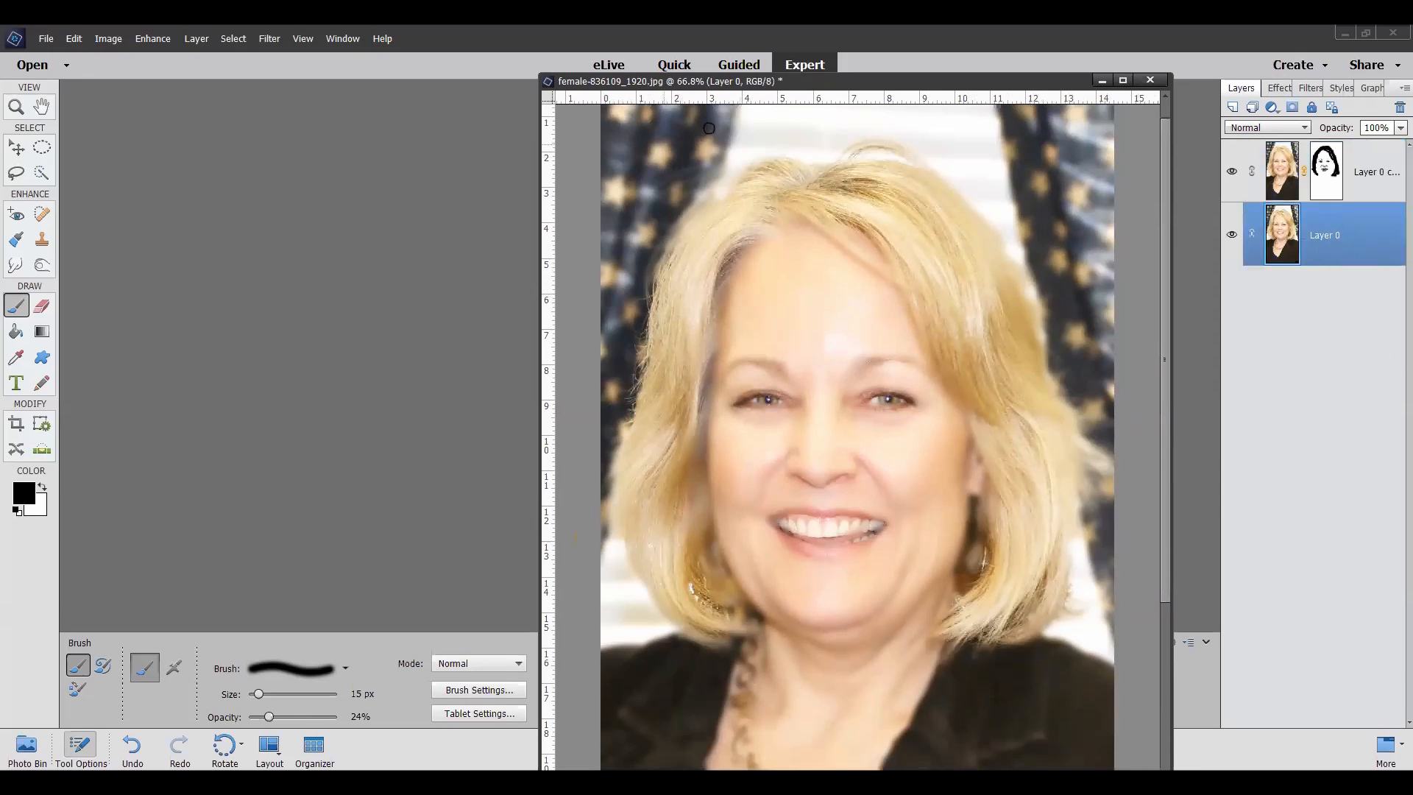
left_click(42, 266)
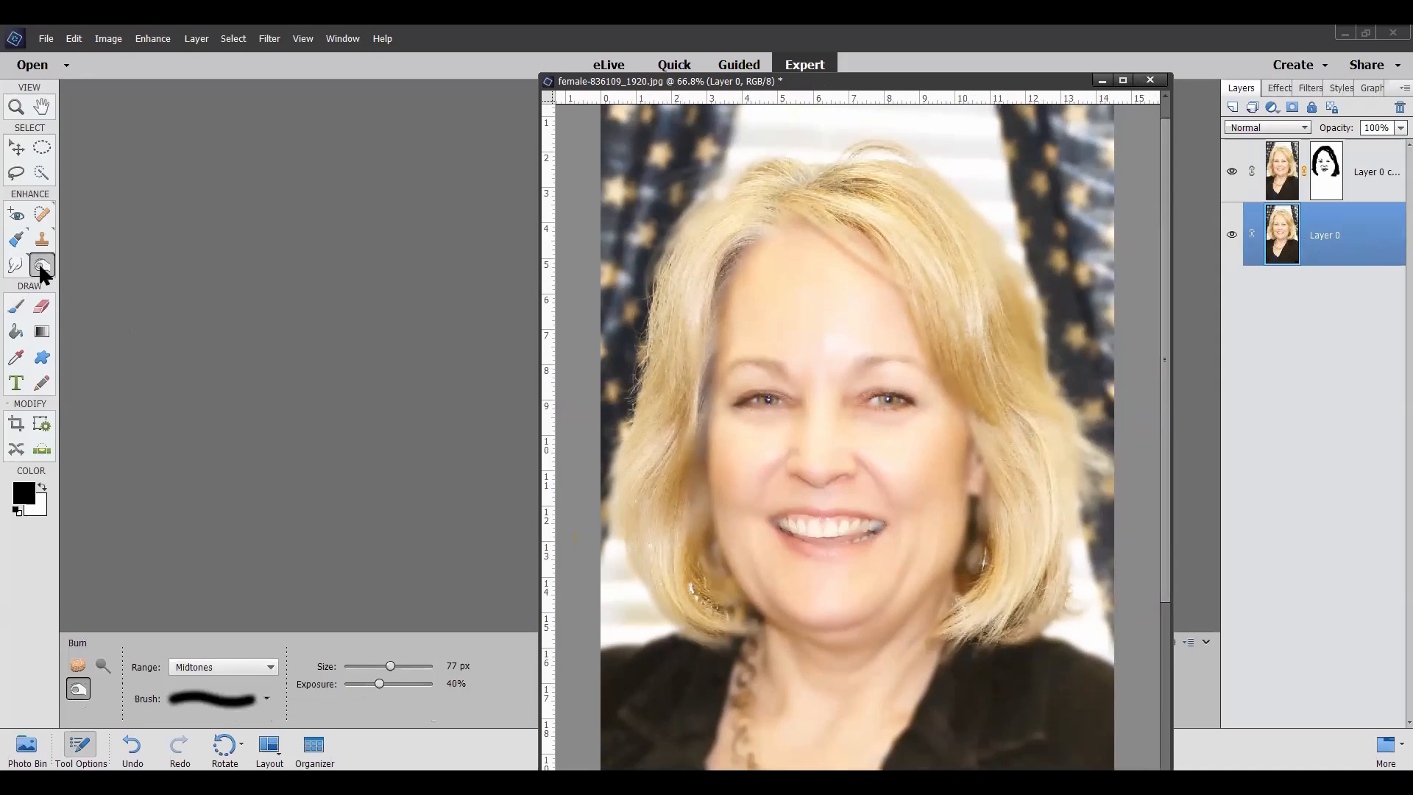
left_click(103, 665)
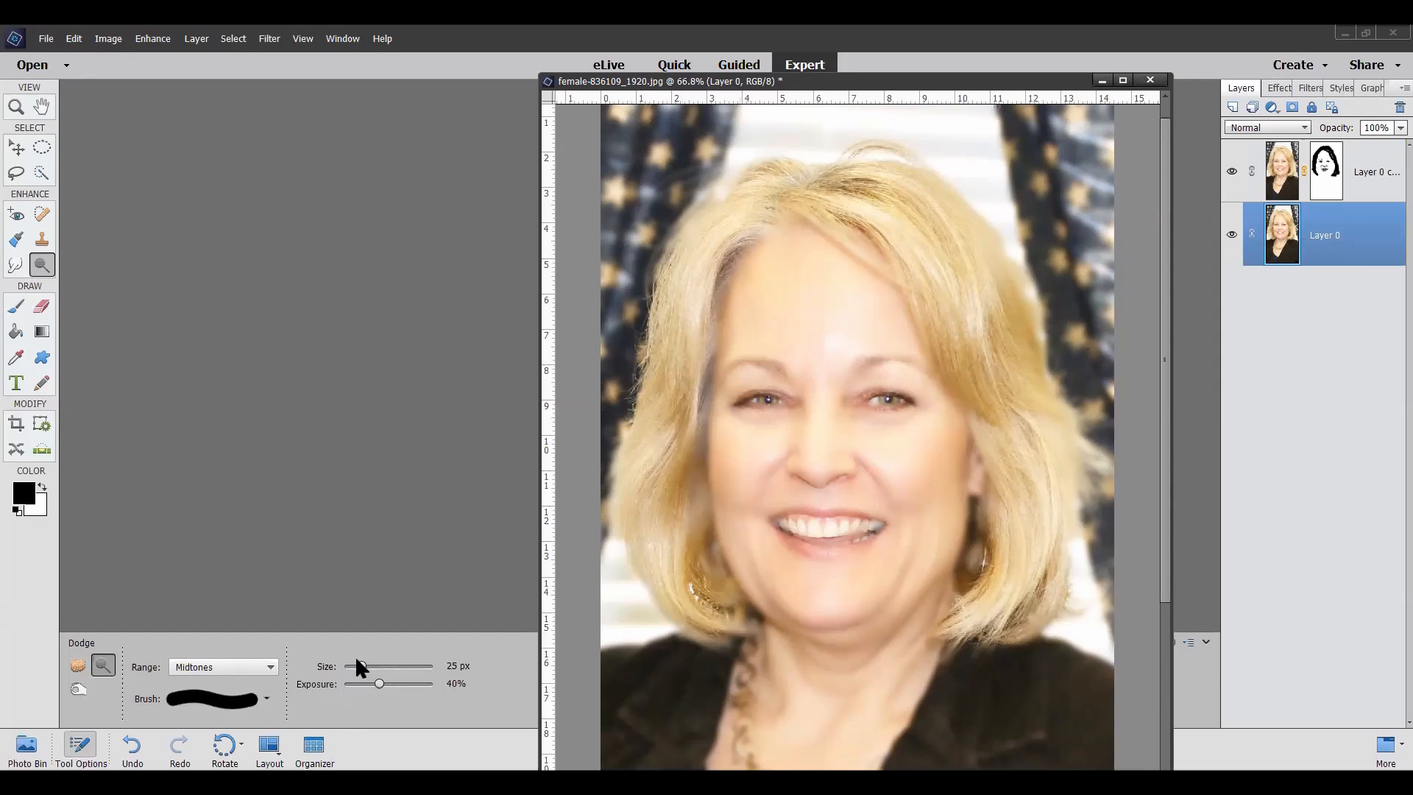
left_click_drag(361, 666, 394, 666)
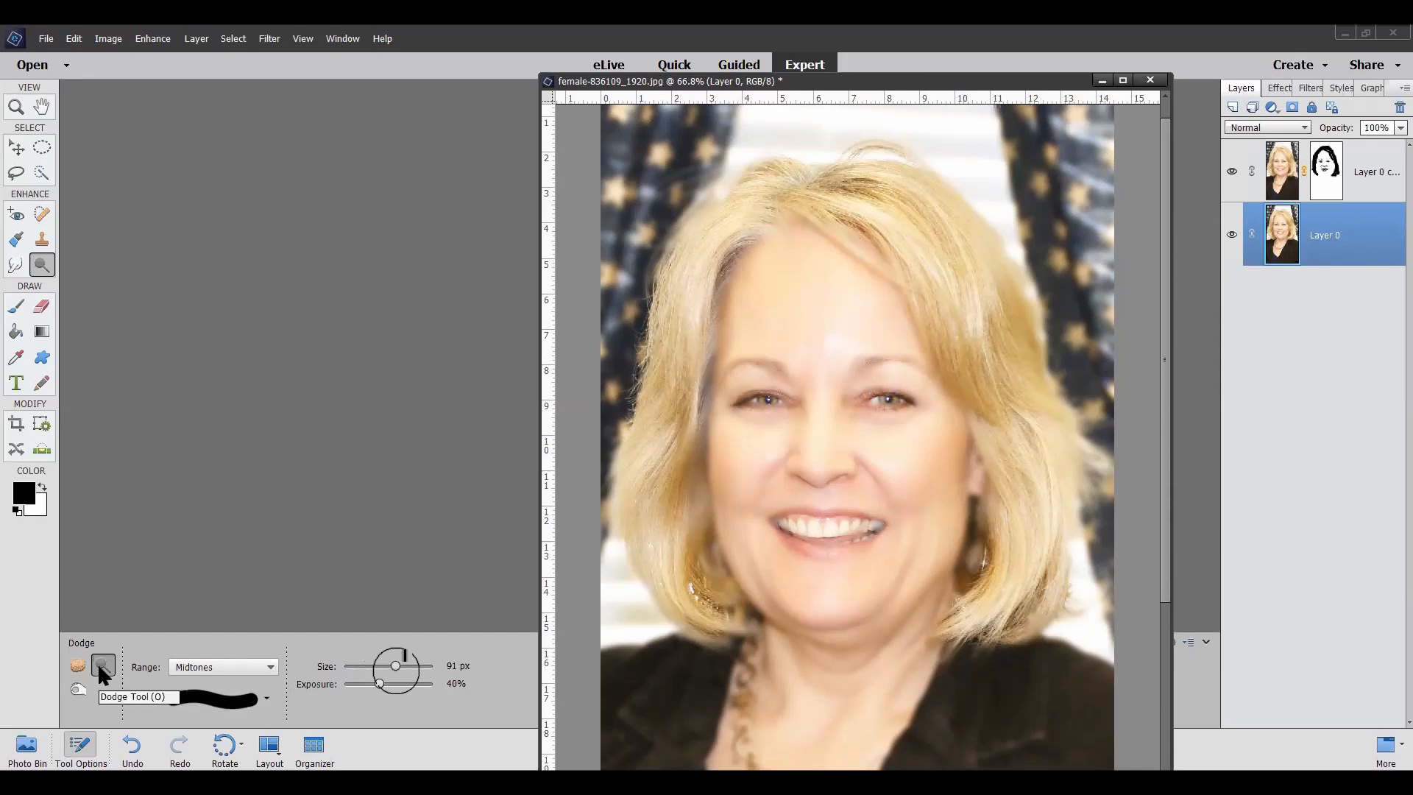
left_click(268, 666)
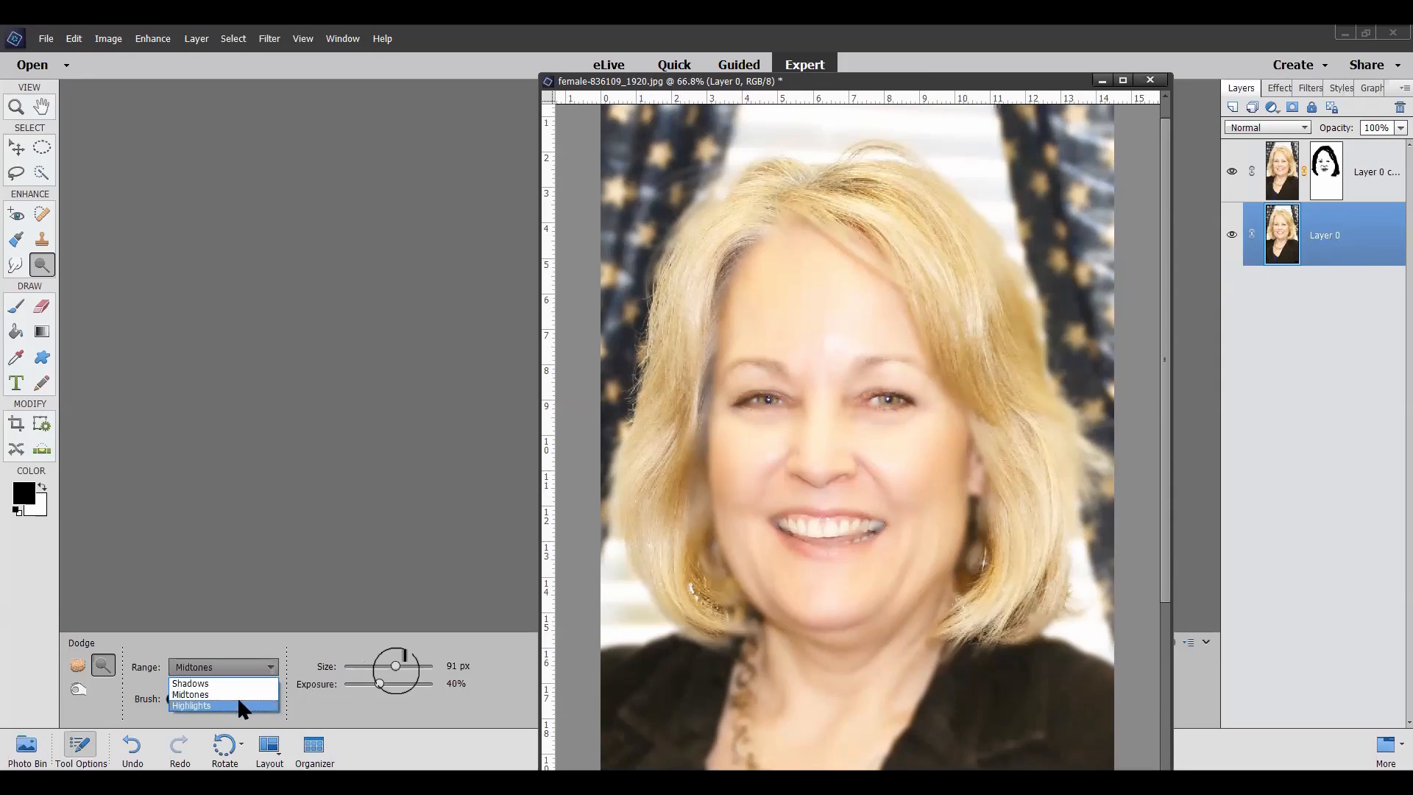
left_click(238, 697)
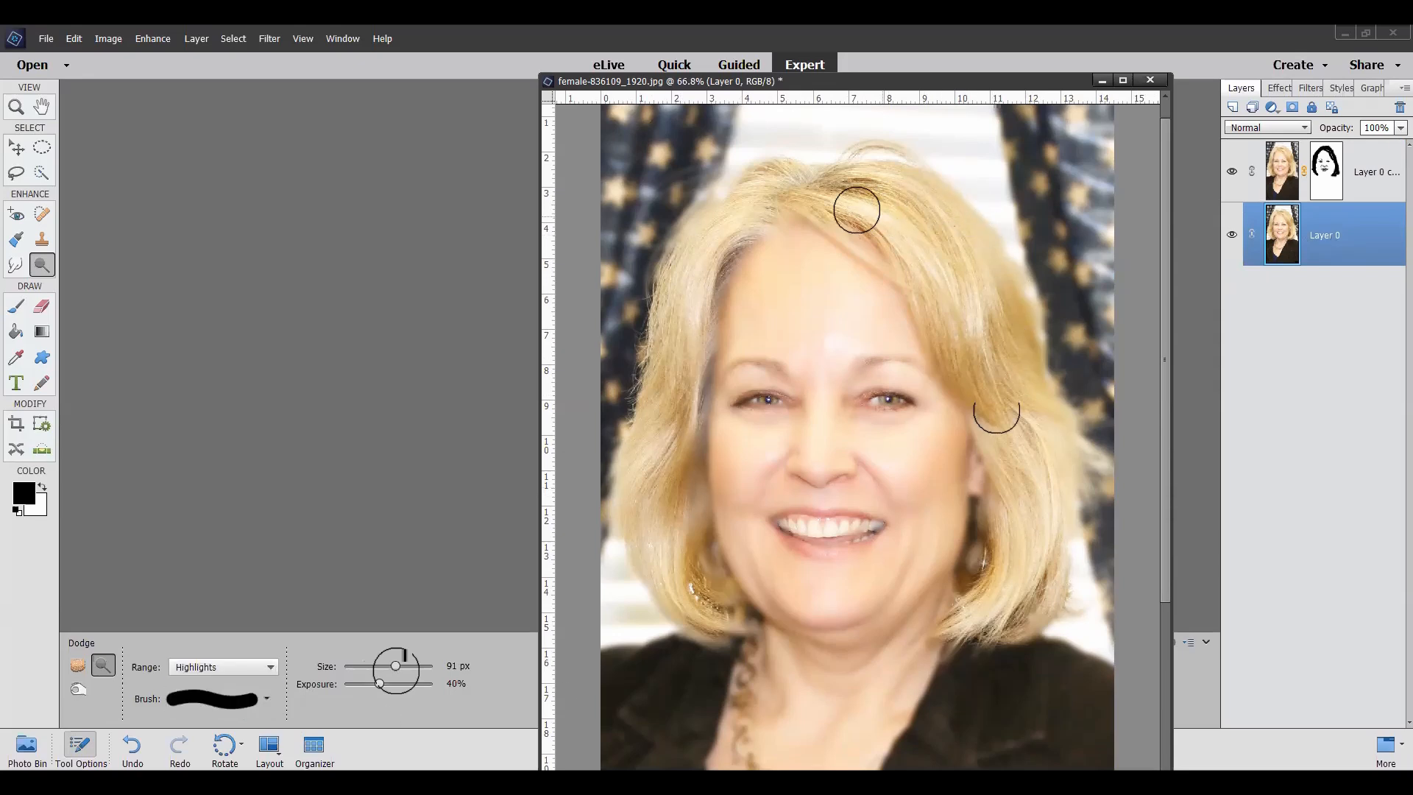
mouse_move(808, 200)
left_mouse_down()
mouse_move(917, 254)
mouse_move(1004, 417)
mouse_move(1015, 538)
mouse_move(968, 599)
left_mouse_up()
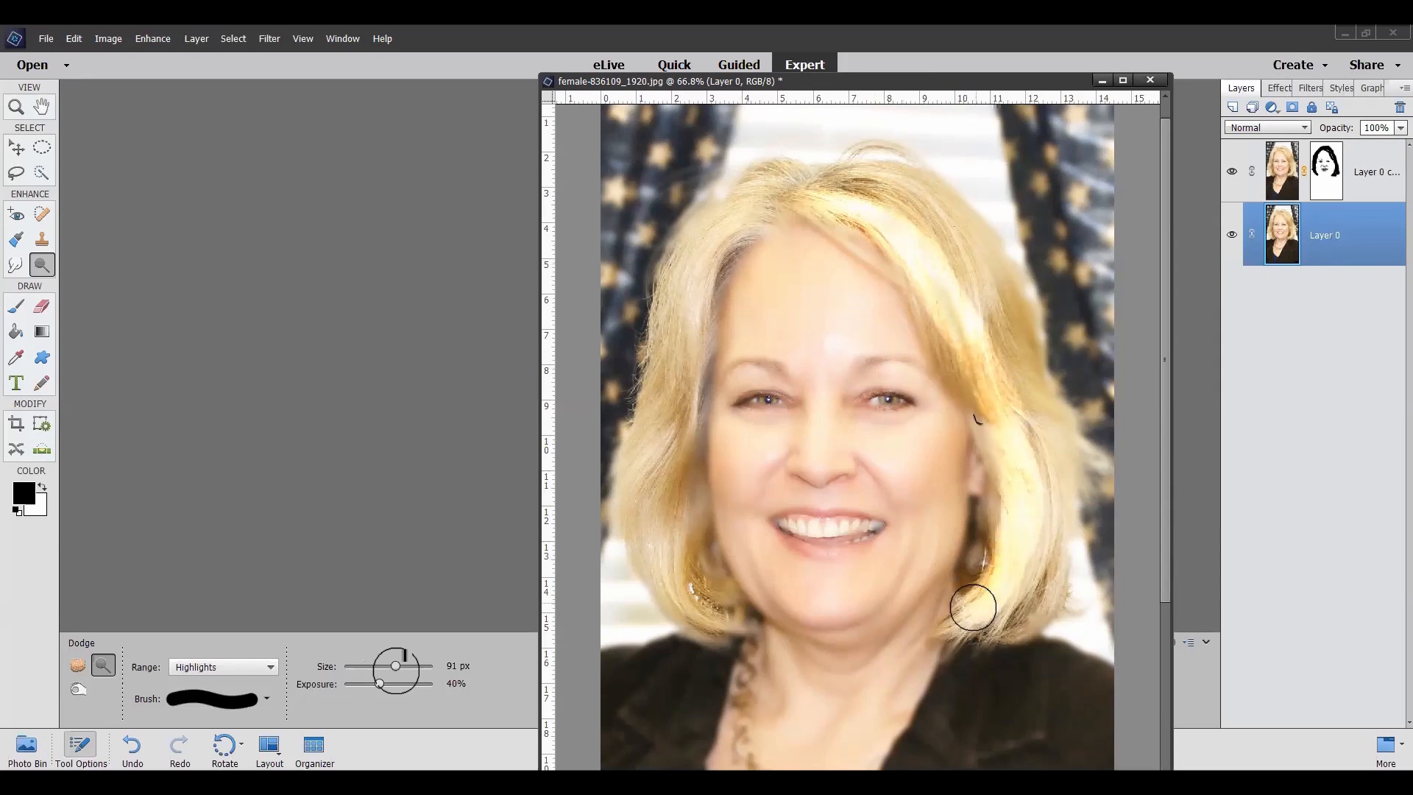
mouse_move(858, 197)
left_mouse_down()
mouse_move(864, 179)
mouse_move(956, 221)
mouse_move(1018, 316)
mouse_move(1049, 431)
mouse_move(1056, 593)
left_mouse_up()
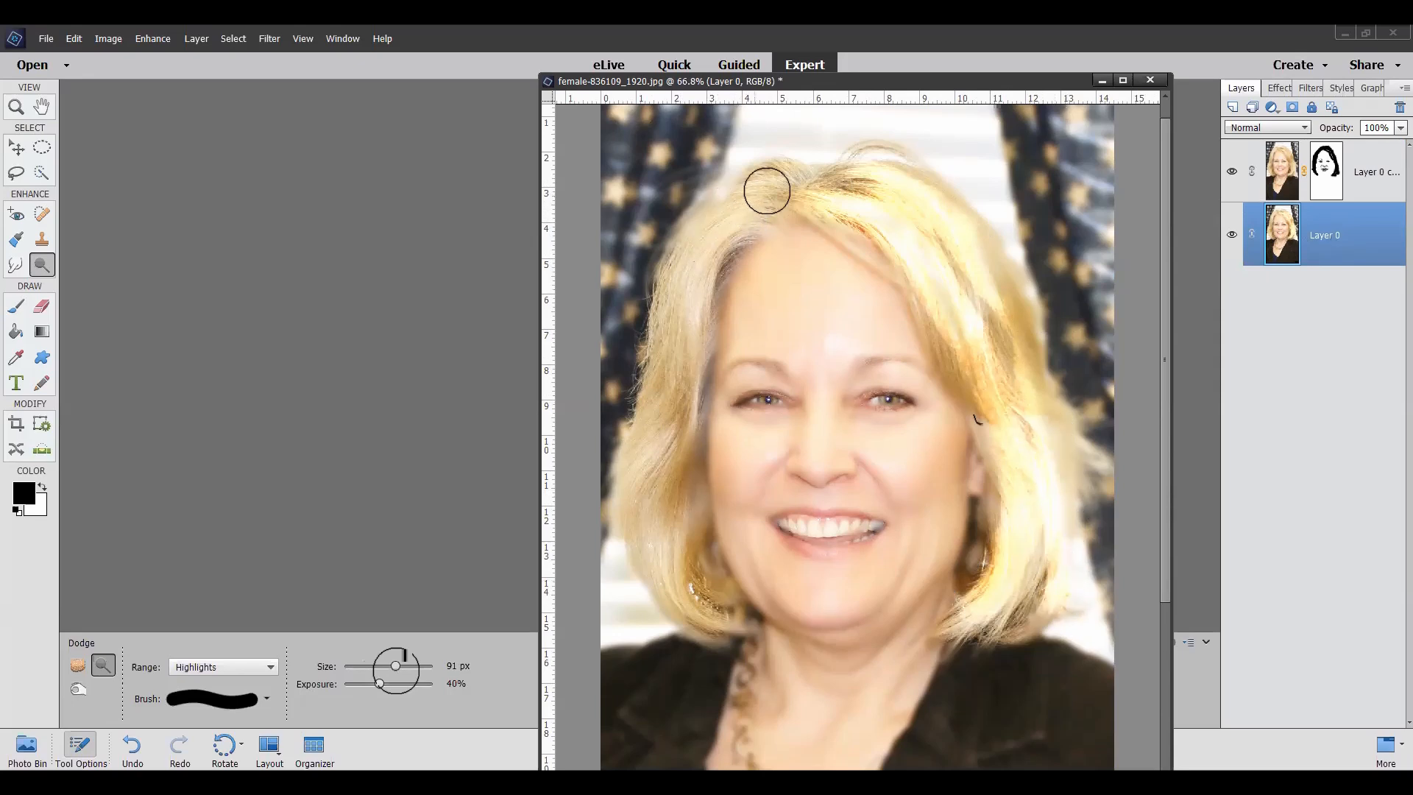
mouse_move(802, 175)
left_mouse_down()
mouse_move(714, 227)
mouse_move(681, 276)
mouse_move(674, 346)
left_mouse_up()
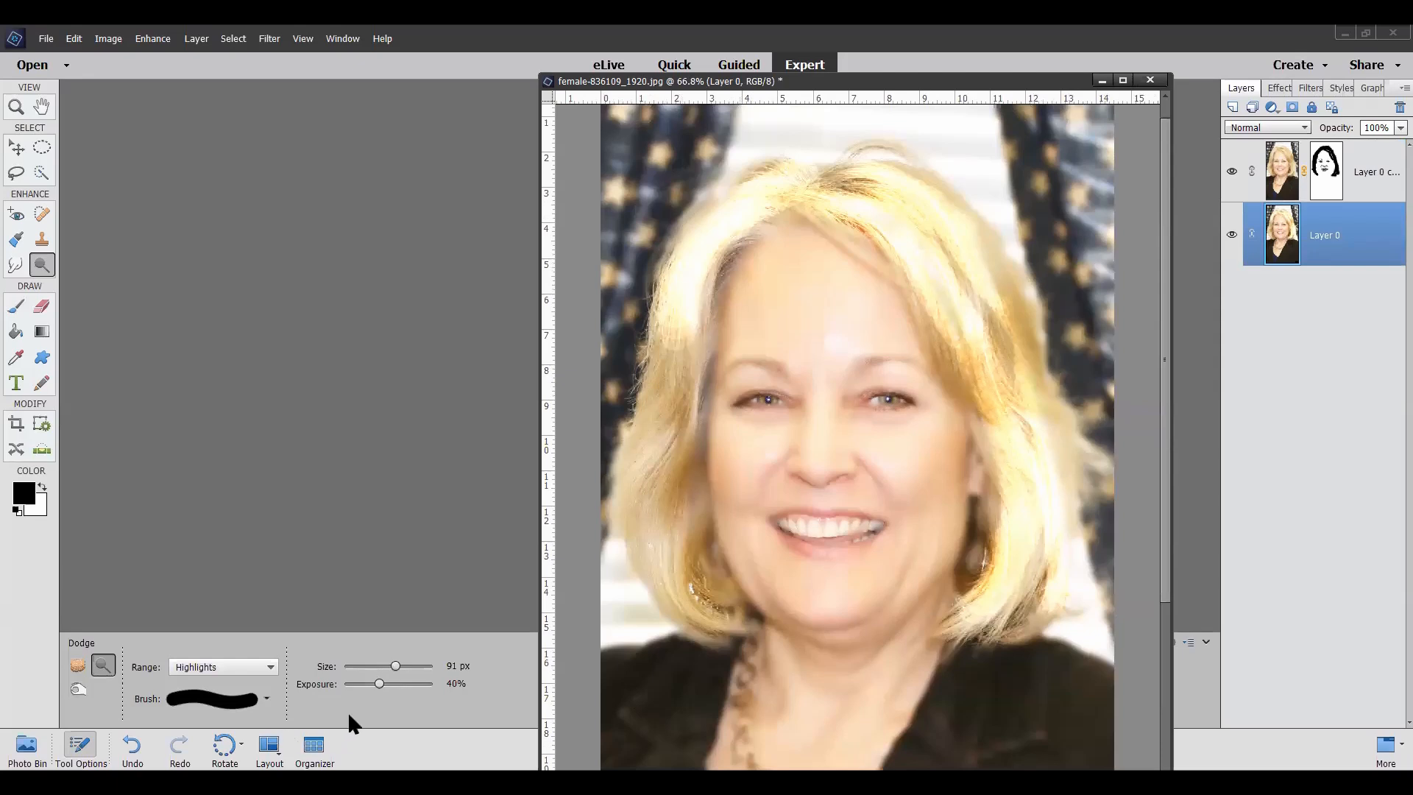
Step: Dodge the hair's midtones on Layer 0 at 21% exposure, and switch the dodge range to Shadows
left_click_drag(378, 683, 362, 683)
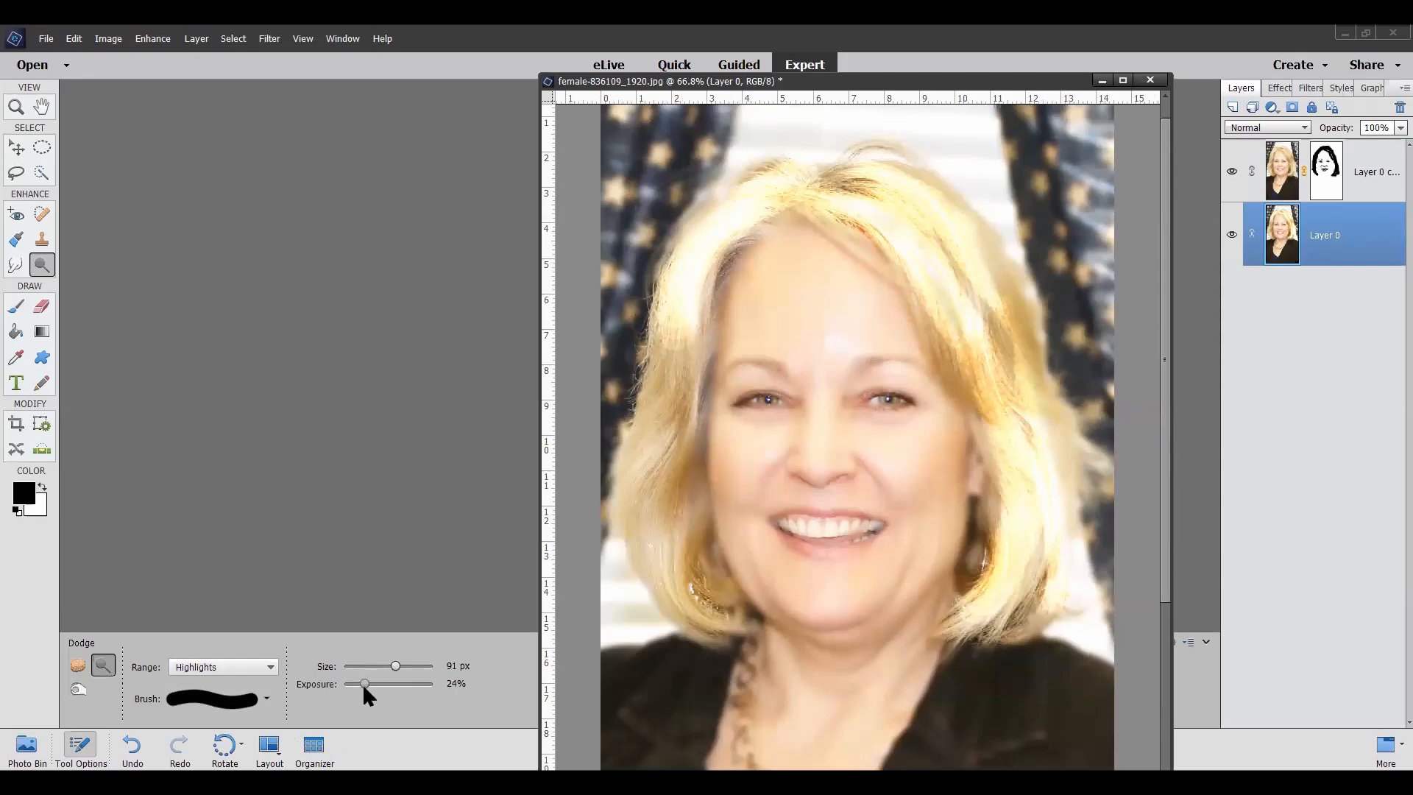
left_click(269, 666)
left_click(208, 696)
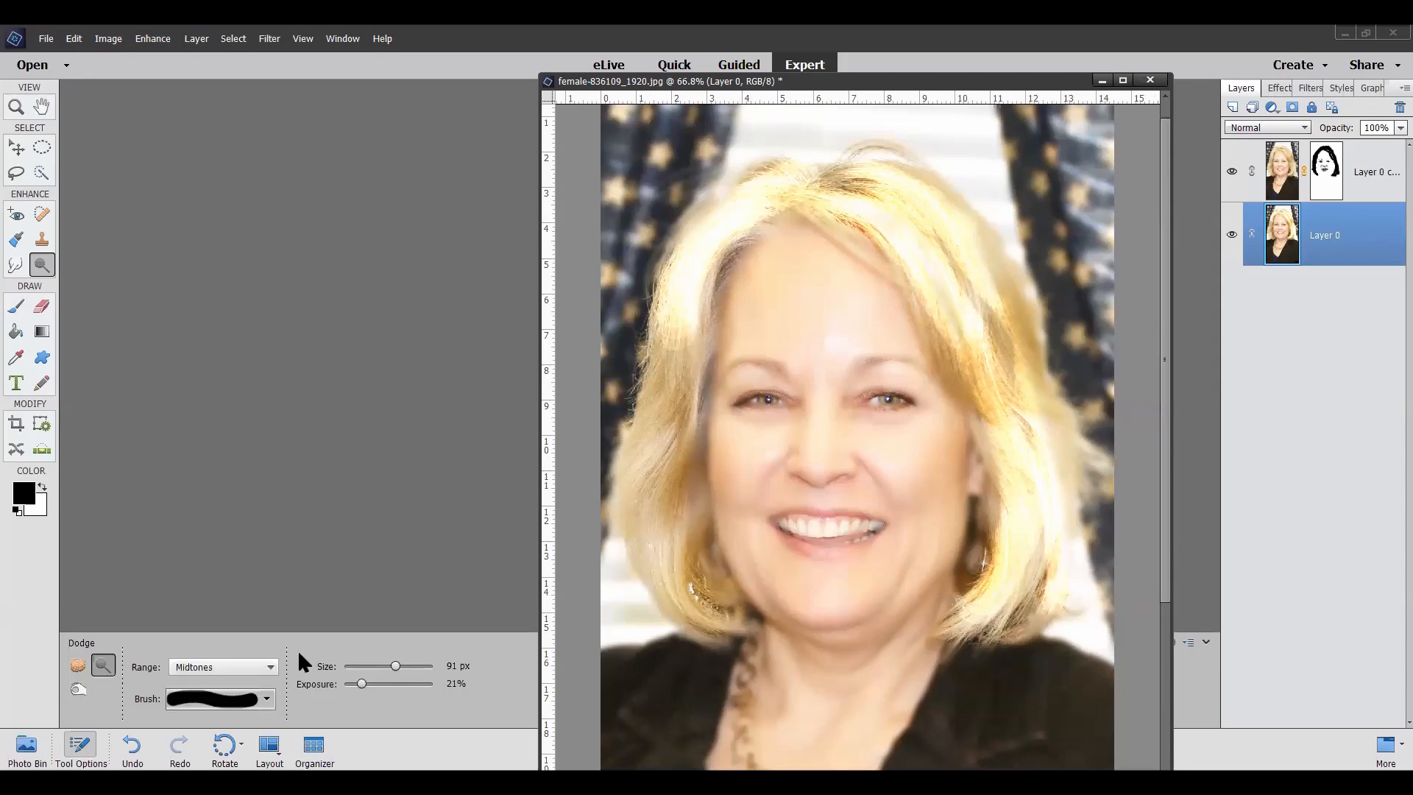
mouse_move(1001, 348)
left_mouse_down()
mouse_move(1035, 491)
mouse_move(984, 611)
left_mouse_up()
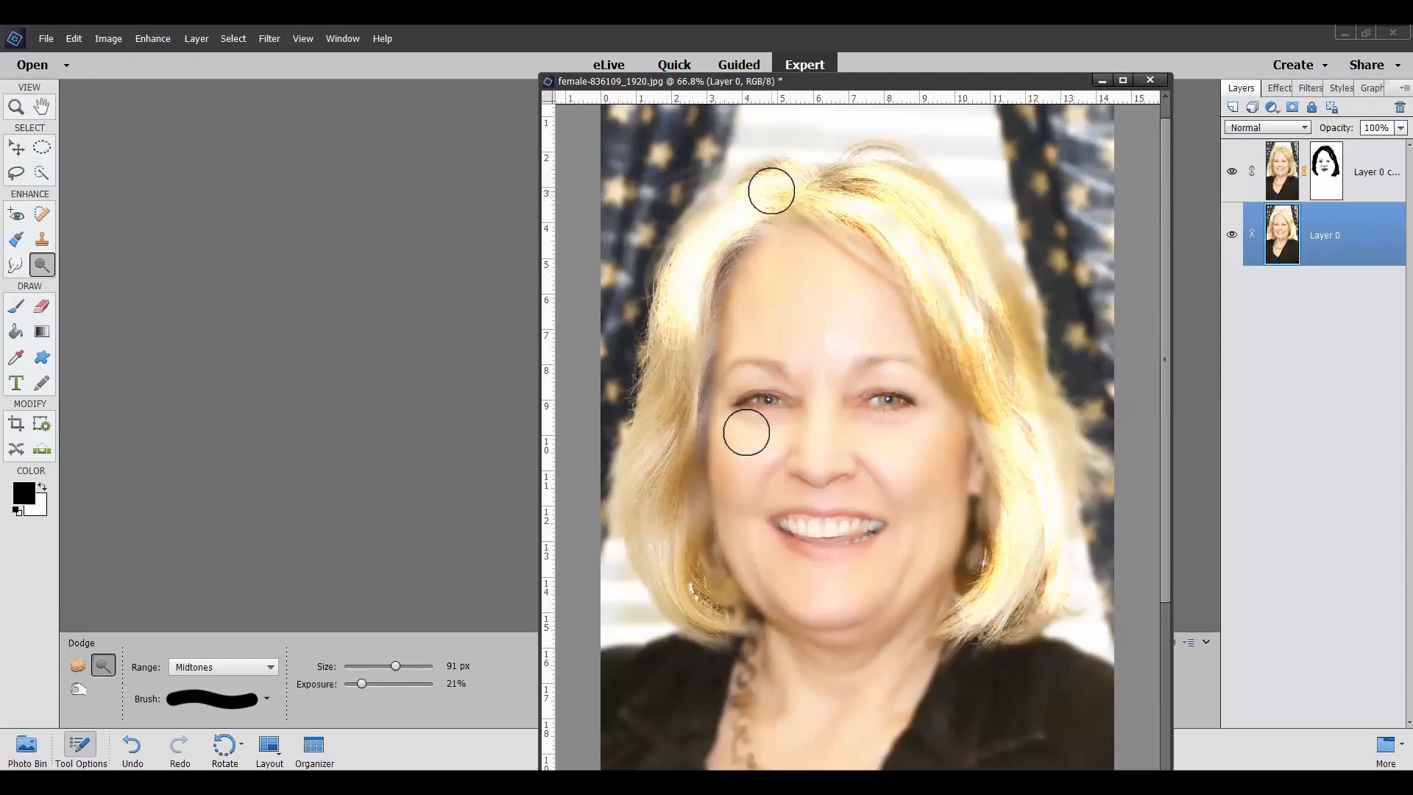
mouse_move(686, 304)
left_mouse_down()
mouse_move(656, 435)
mouse_move(658, 521)
mouse_move(676, 340)
mouse_move(643, 484)
mouse_move(724, 205)
mouse_move(837, 157)
mouse_move(883, 173)
left_mouse_up()
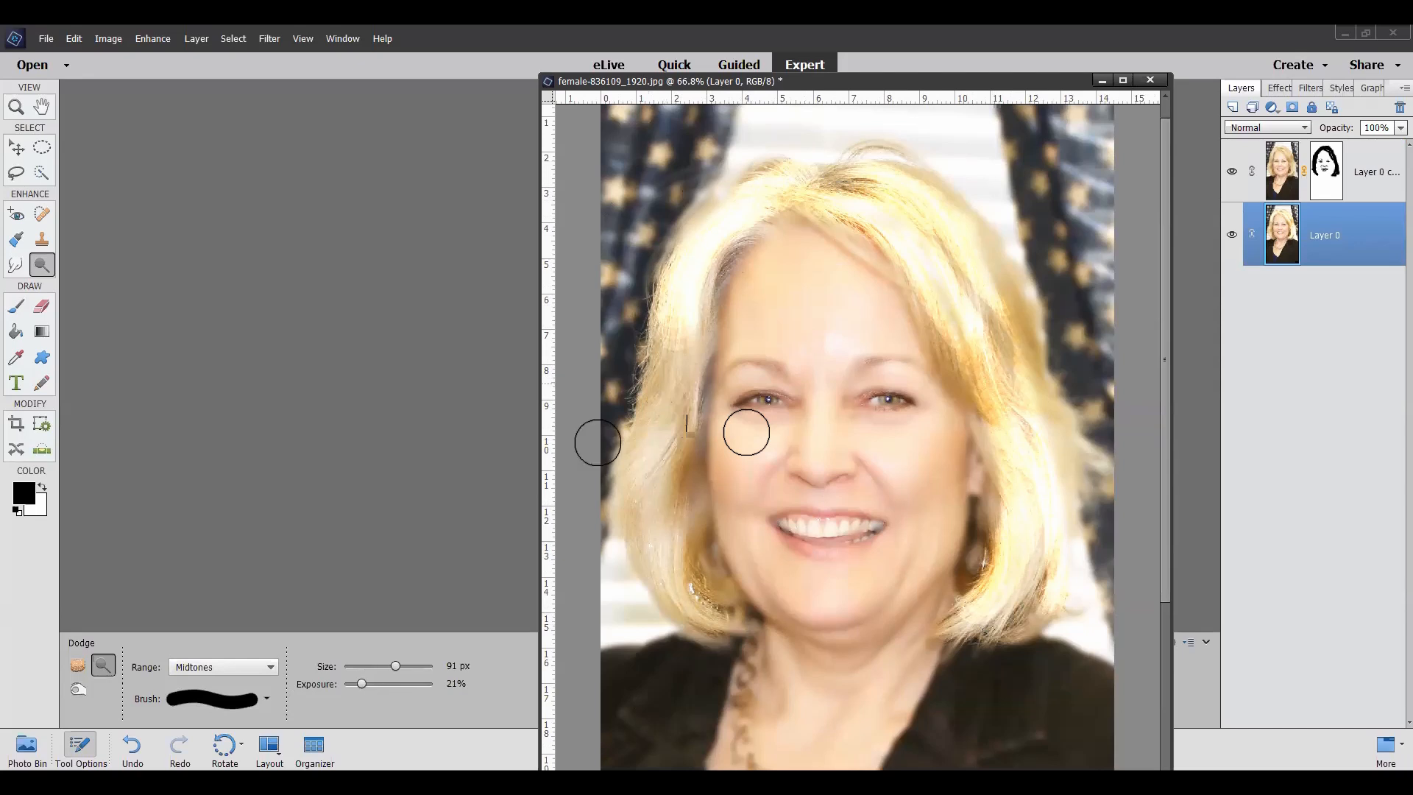
left_click(269, 664)
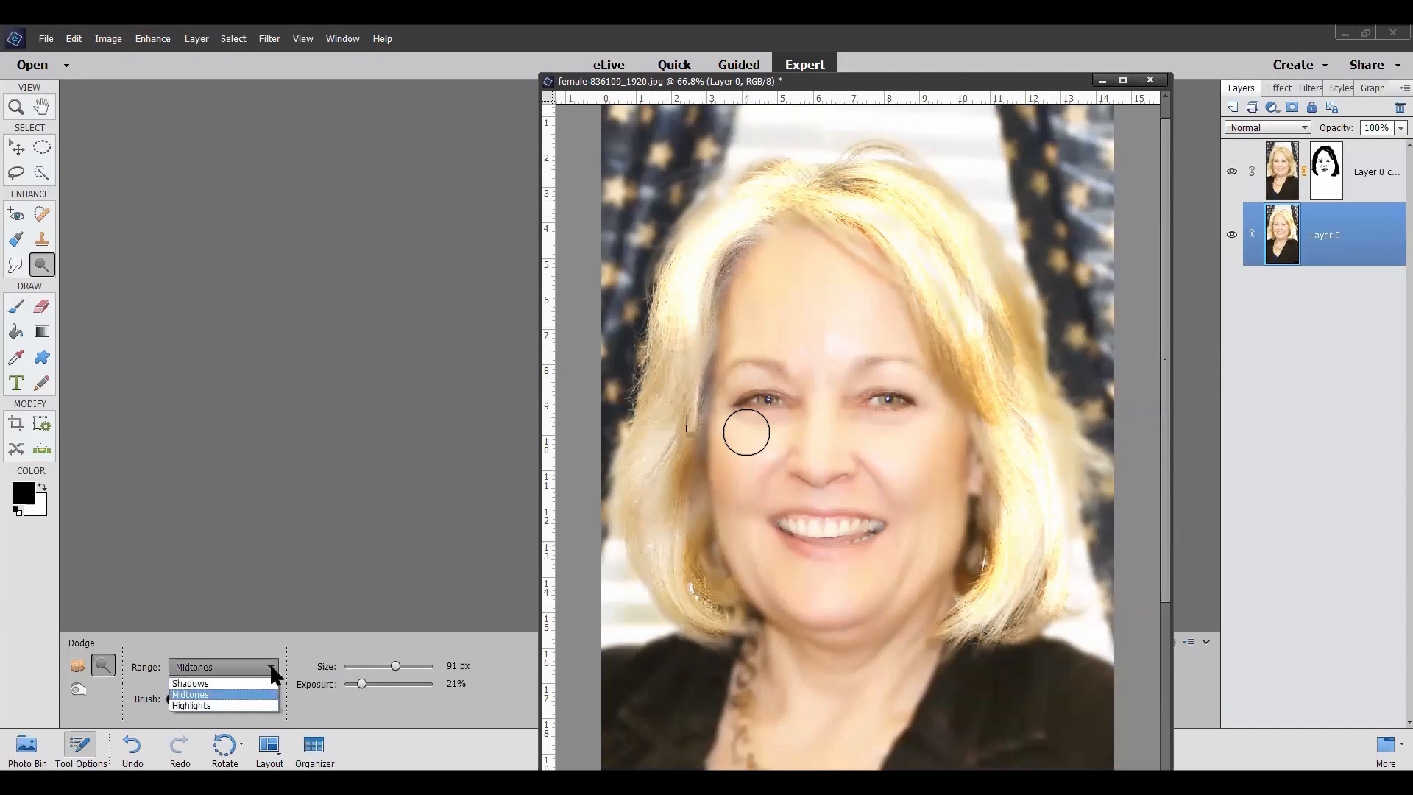
left_click(257, 683)
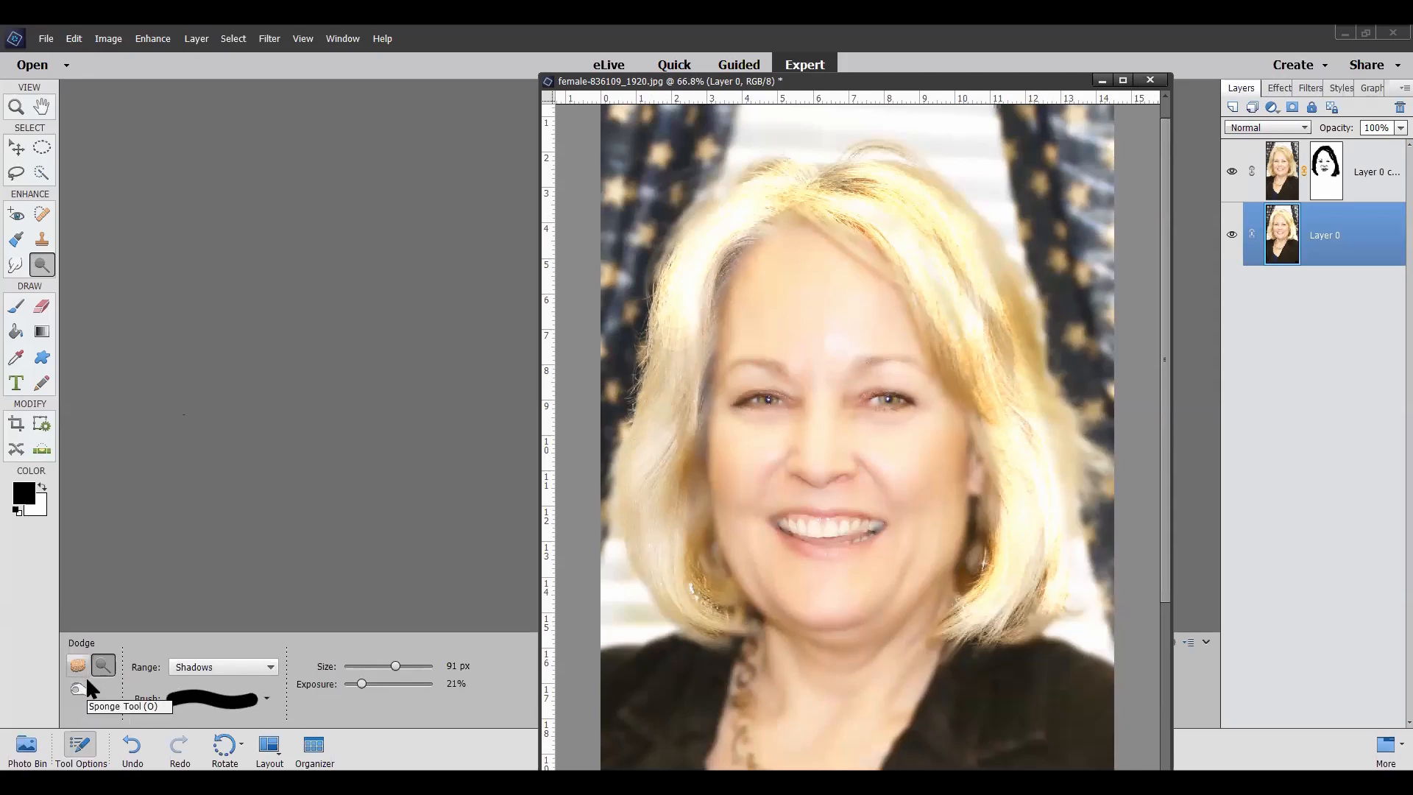
Step: Set up the Burn tool with a 12 px brush, Midtones range and 40% exposure for fine work around the eyes
left_click(78, 688)
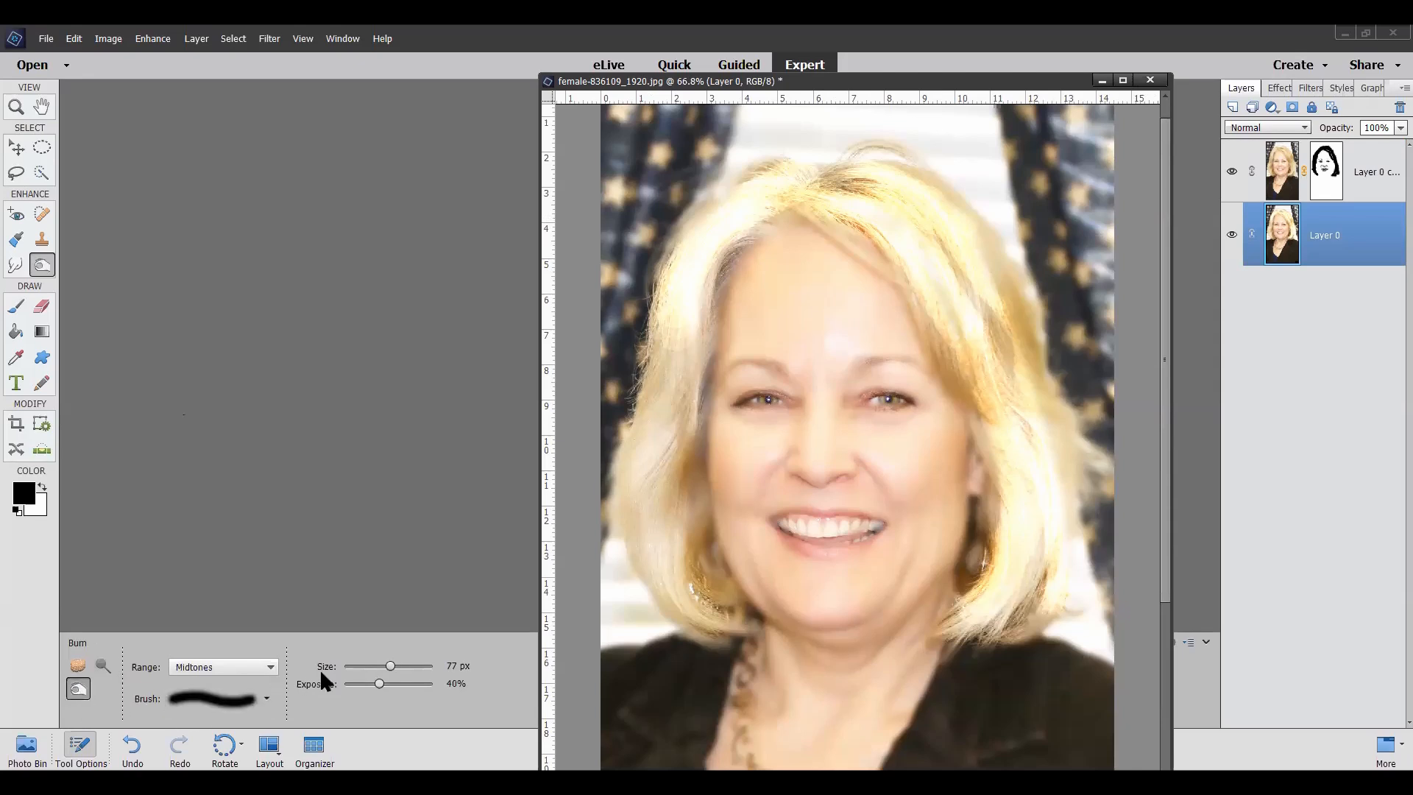
left_click(352, 666)
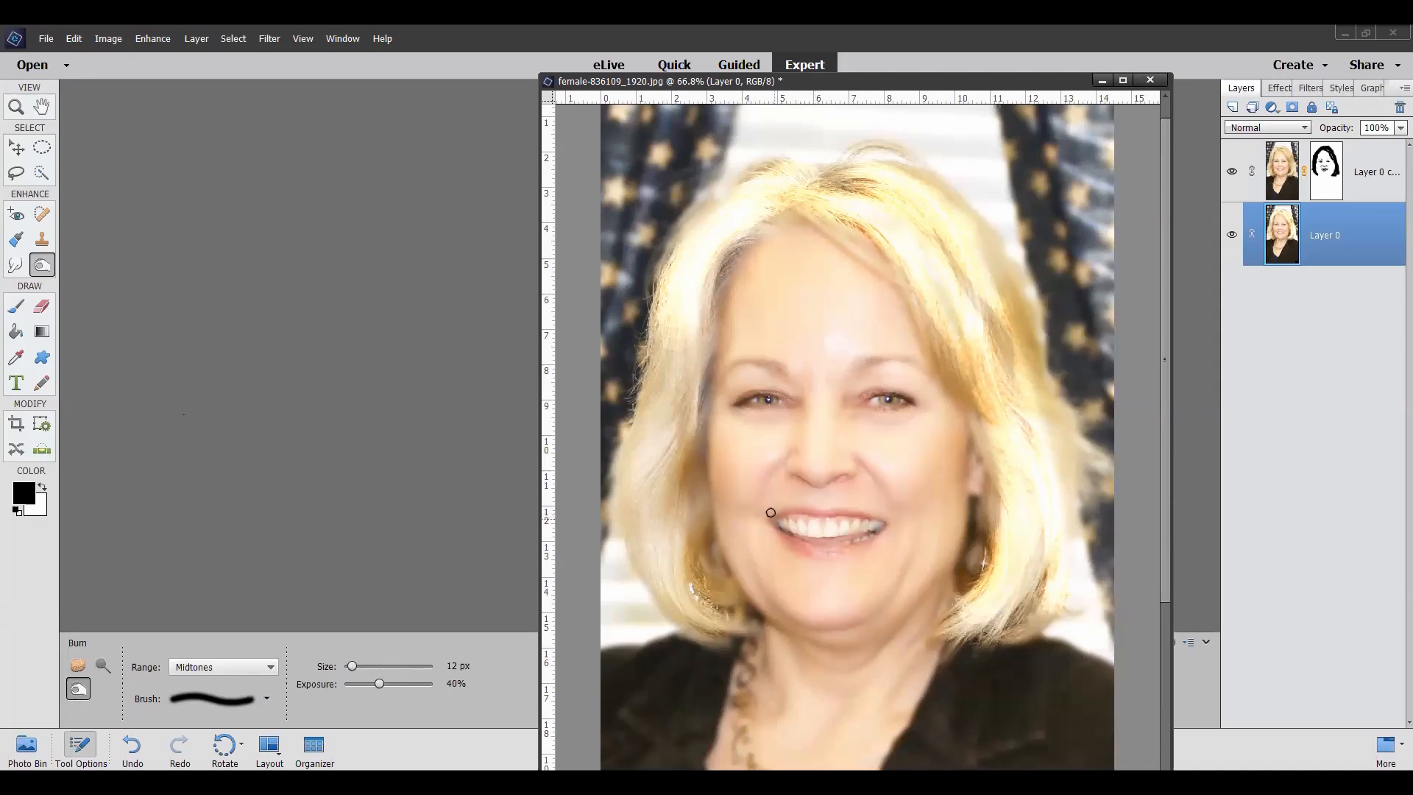
scroll(646, 358, "up", 2)
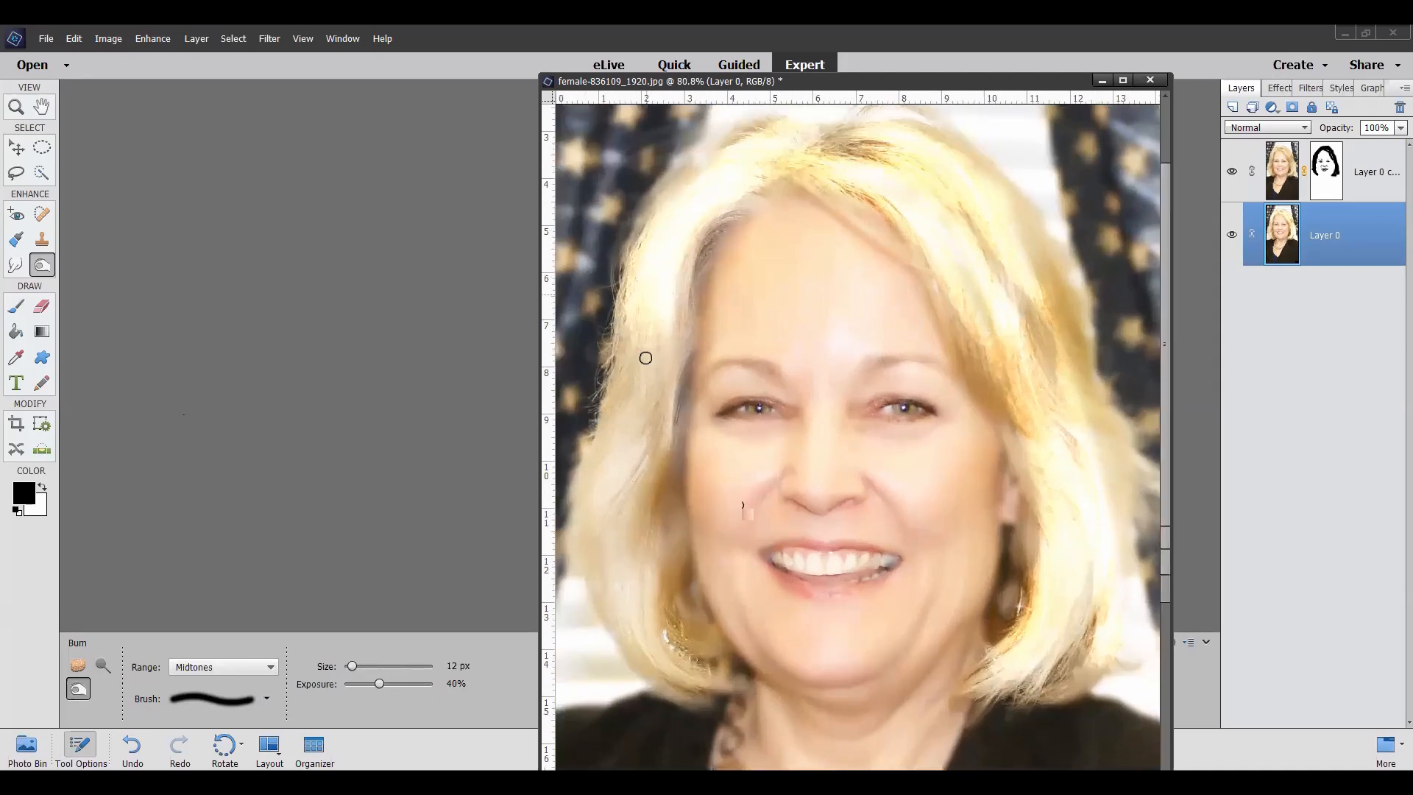
scroll(645, 357, "up", 4)
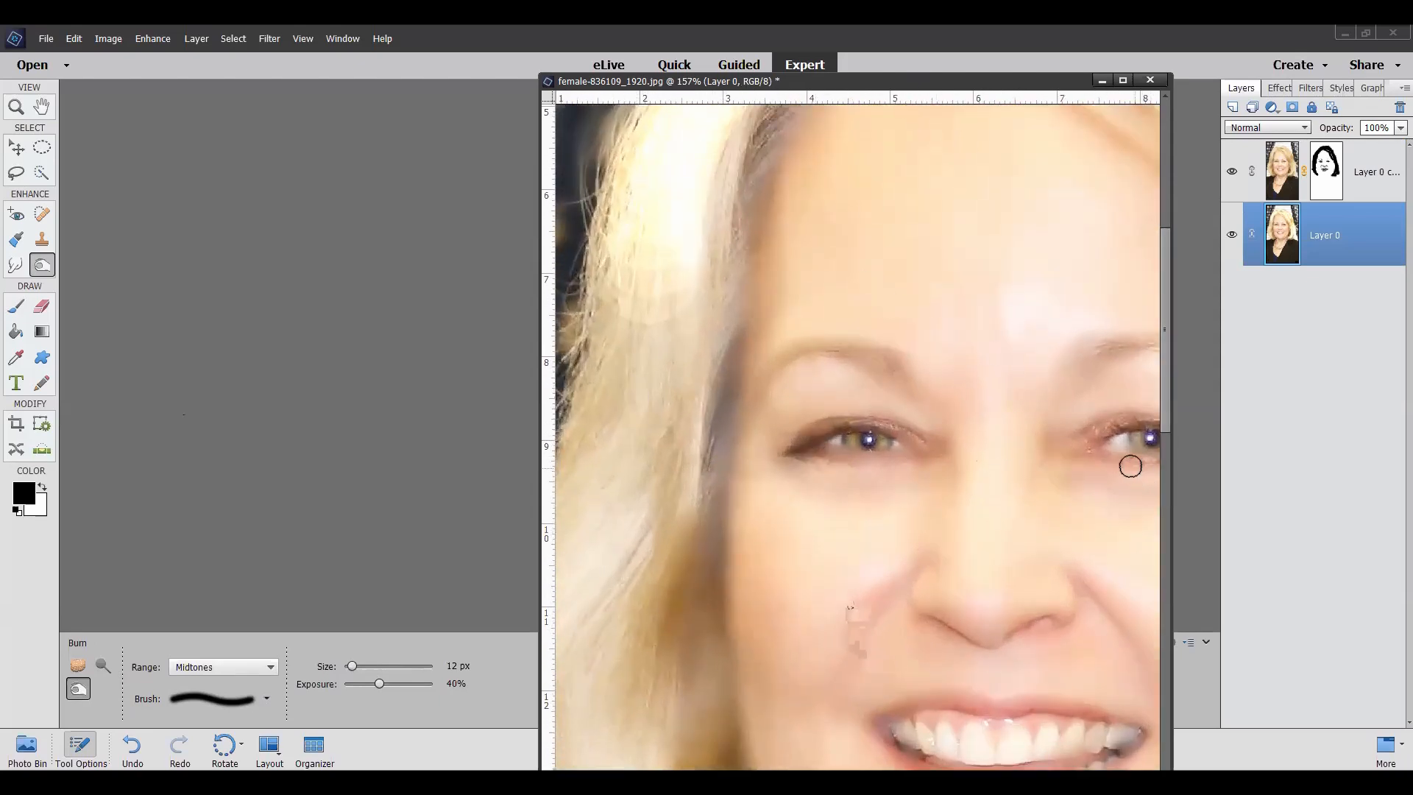
scroll(1015, 467, "down", 3)
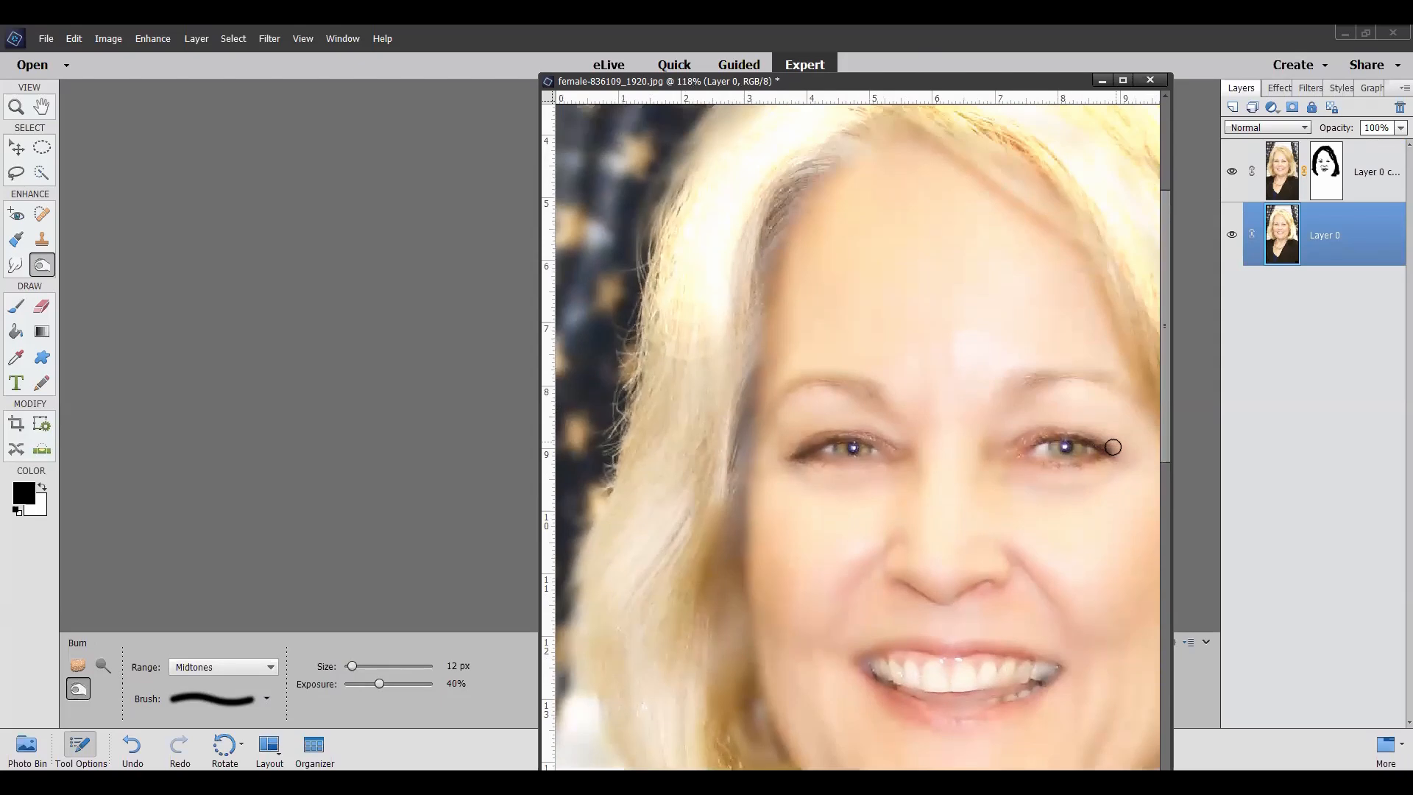
scroll(1112, 447, "up", 2)
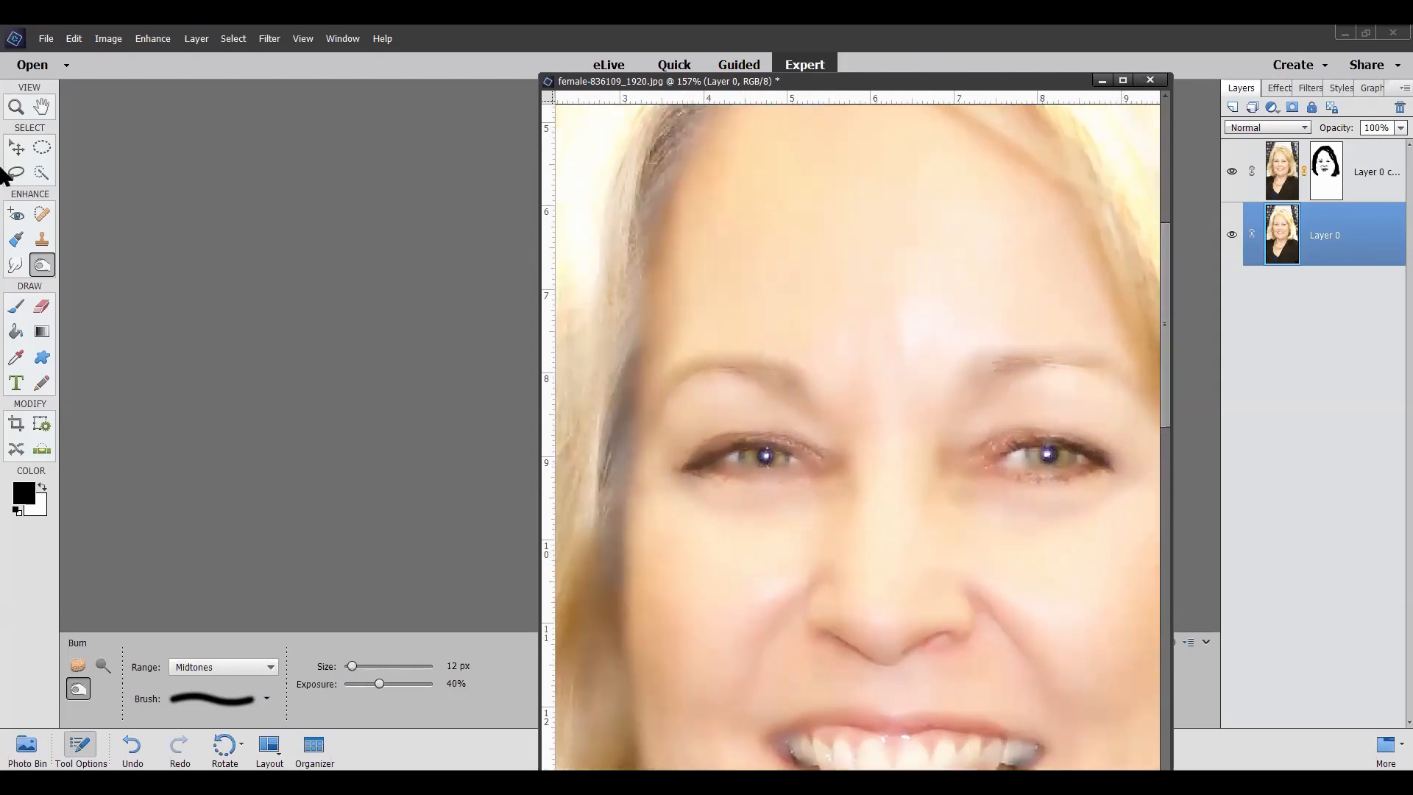
Step: Select both irises on Layer 0 with the Elliptical Marquee, using 0 px feather
left_click(42, 147)
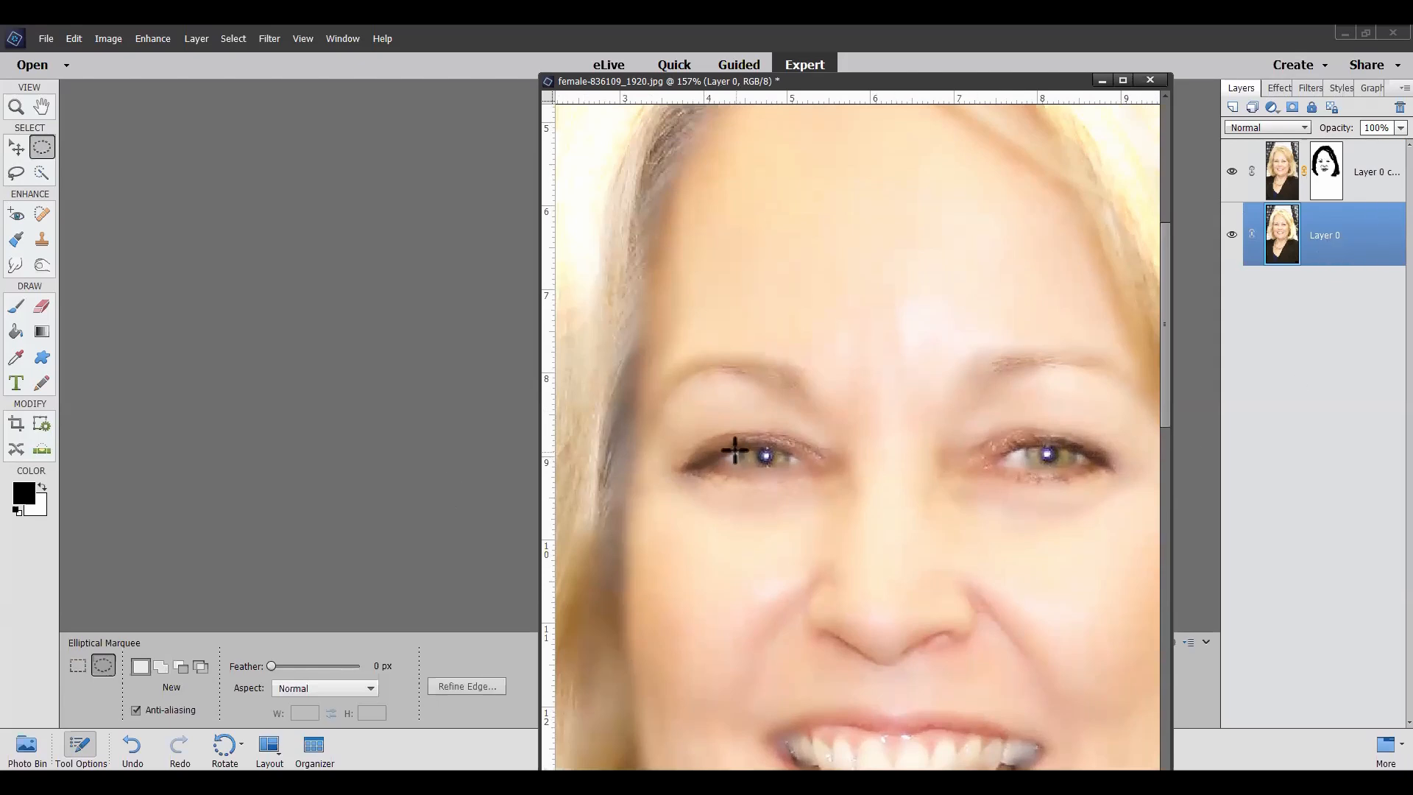
left_click_drag(738, 443, 789, 466)
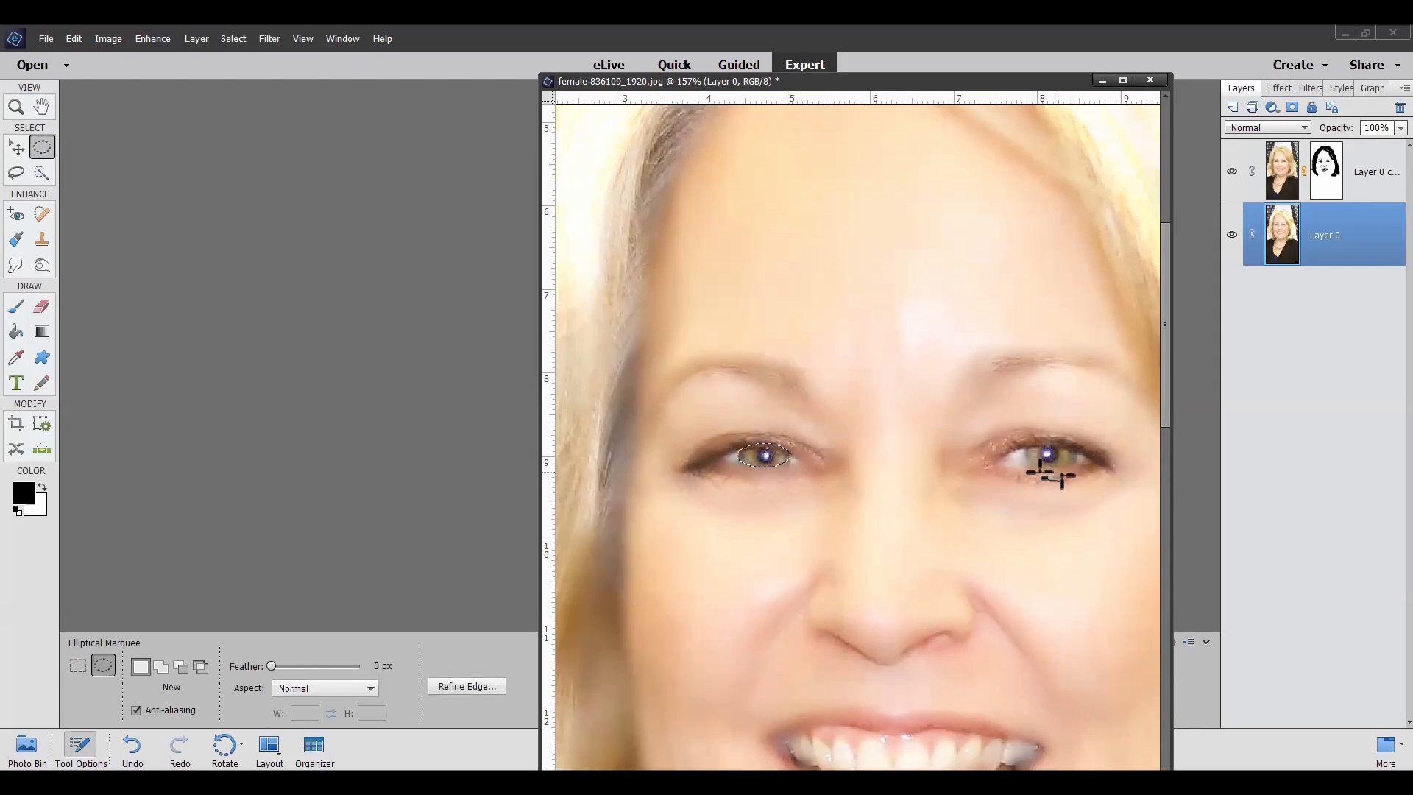
left_click_drag(1024, 444, 1075, 464)
Step: Recolor the selected irises green with Hue/Saturation at Hue +38 and Lightness +7, apply it, and clear the selection
left_click(151, 40)
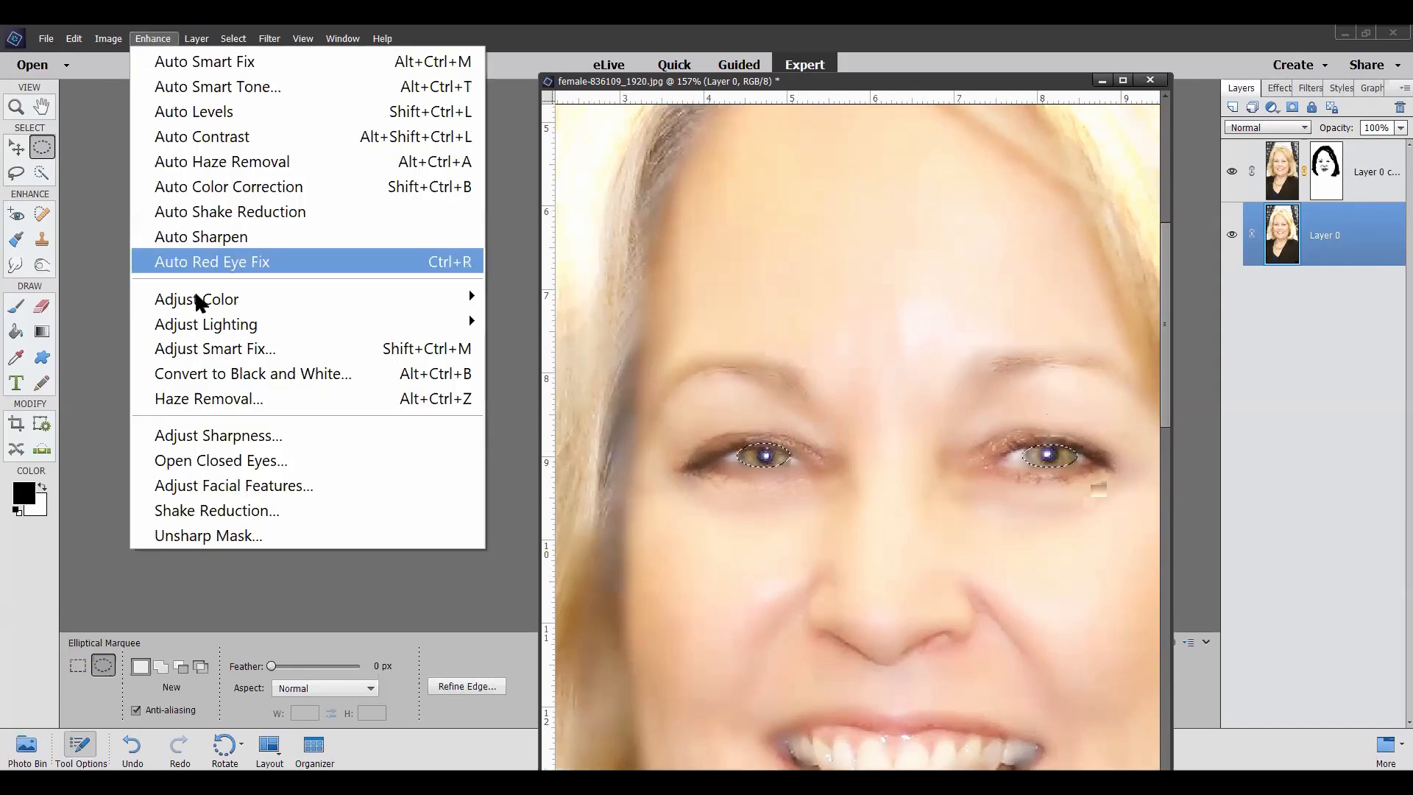
mouse_move(209, 302)
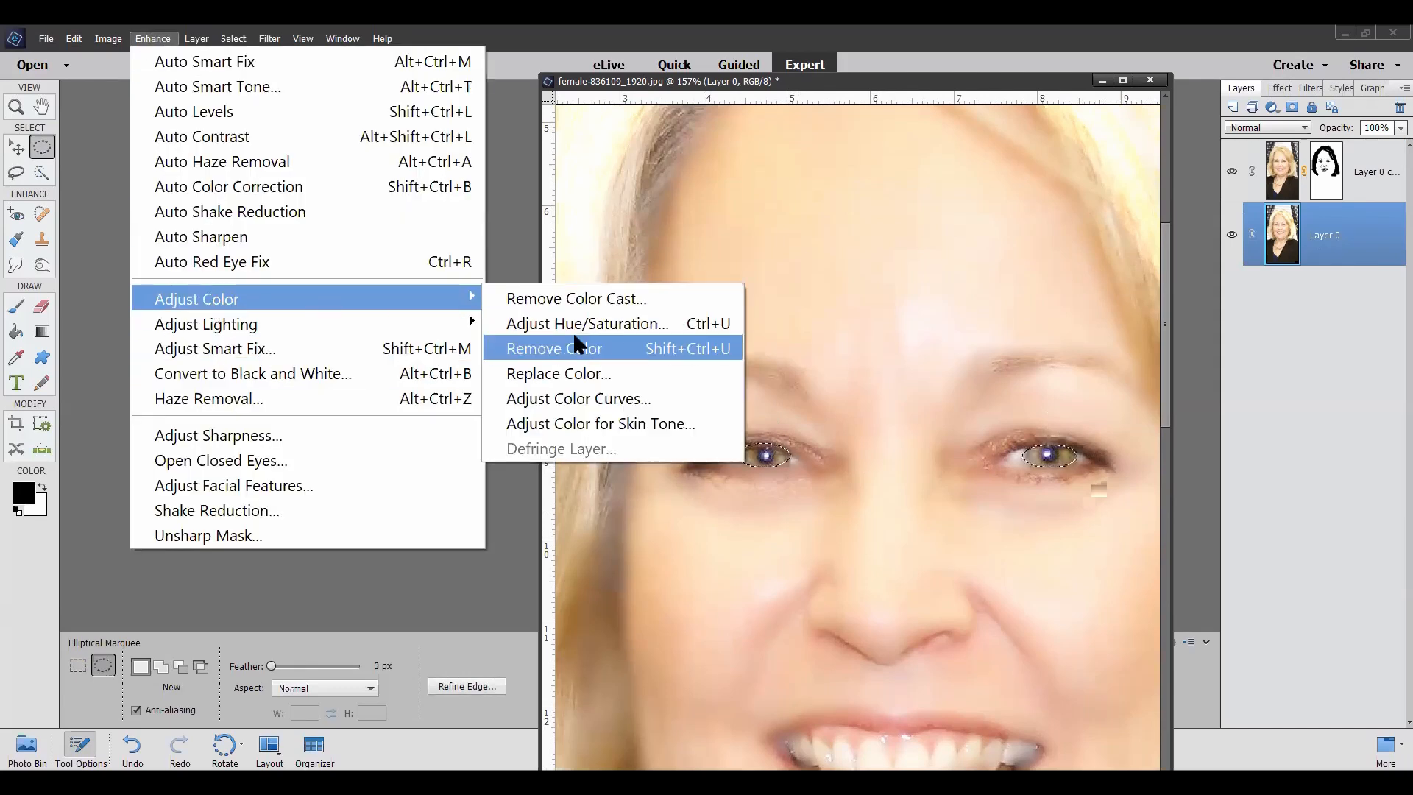
left_click(545, 323)
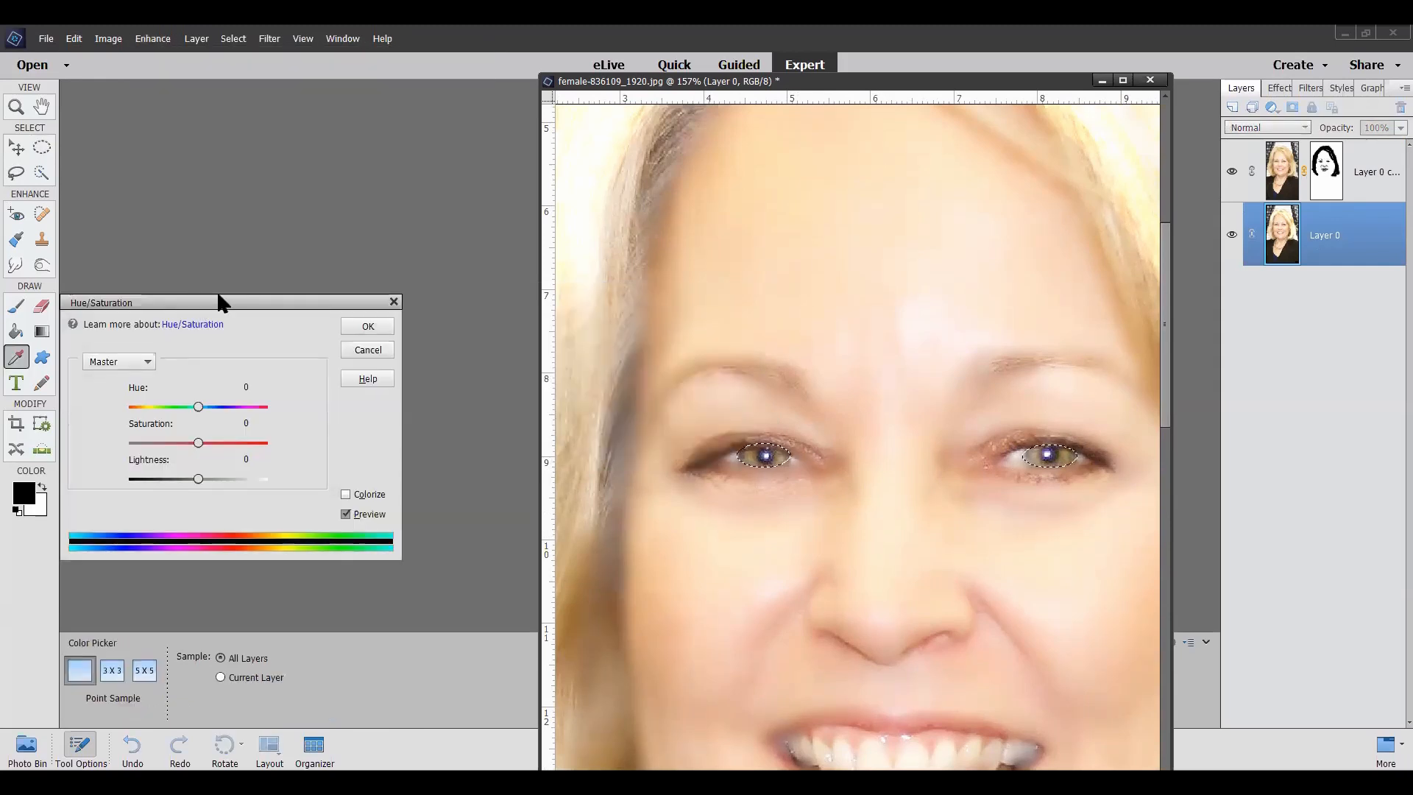
left_click_drag(219, 295, 257, 140)
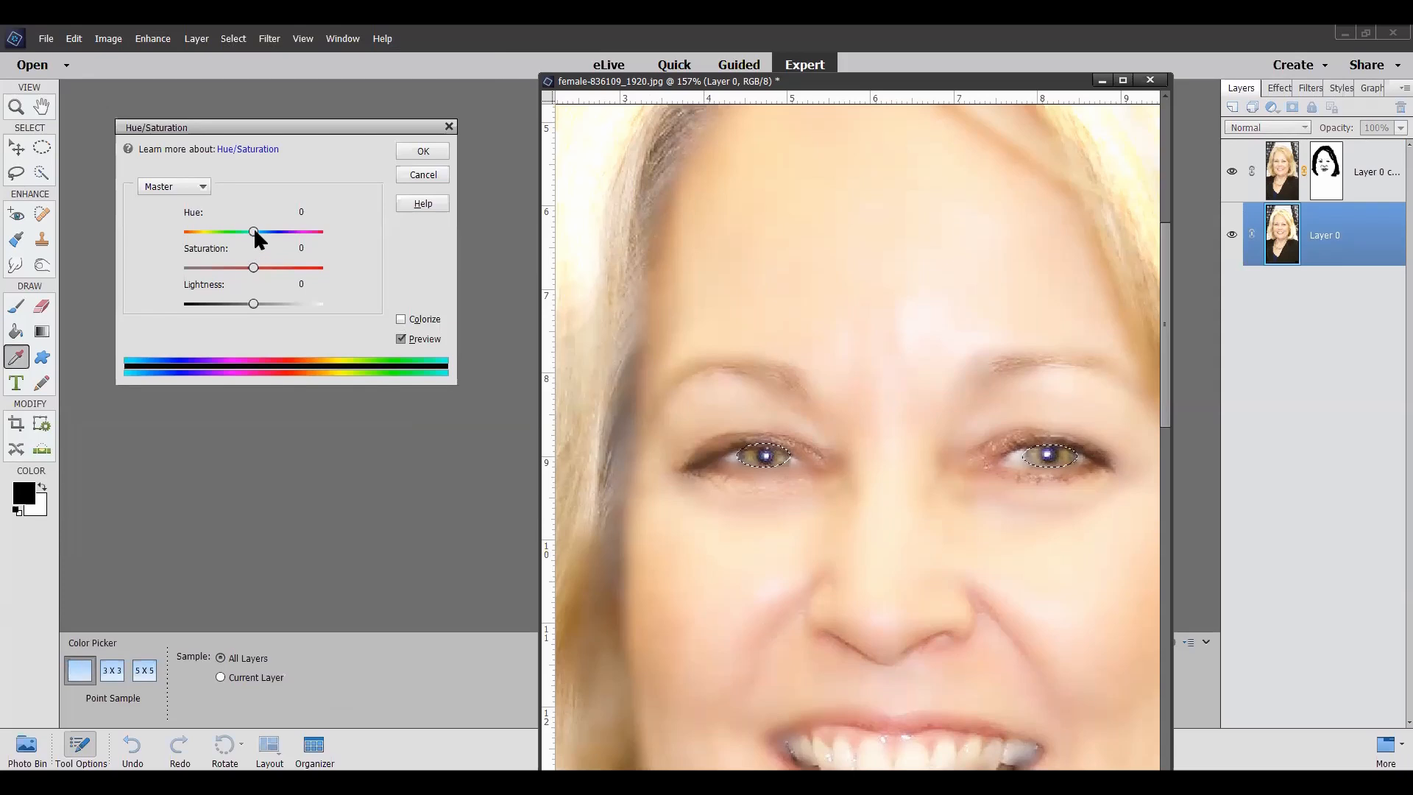
mouse_move(254, 227)
left_mouse_down()
mouse_move(294, 224)
mouse_move(278, 226)
left_mouse_up()
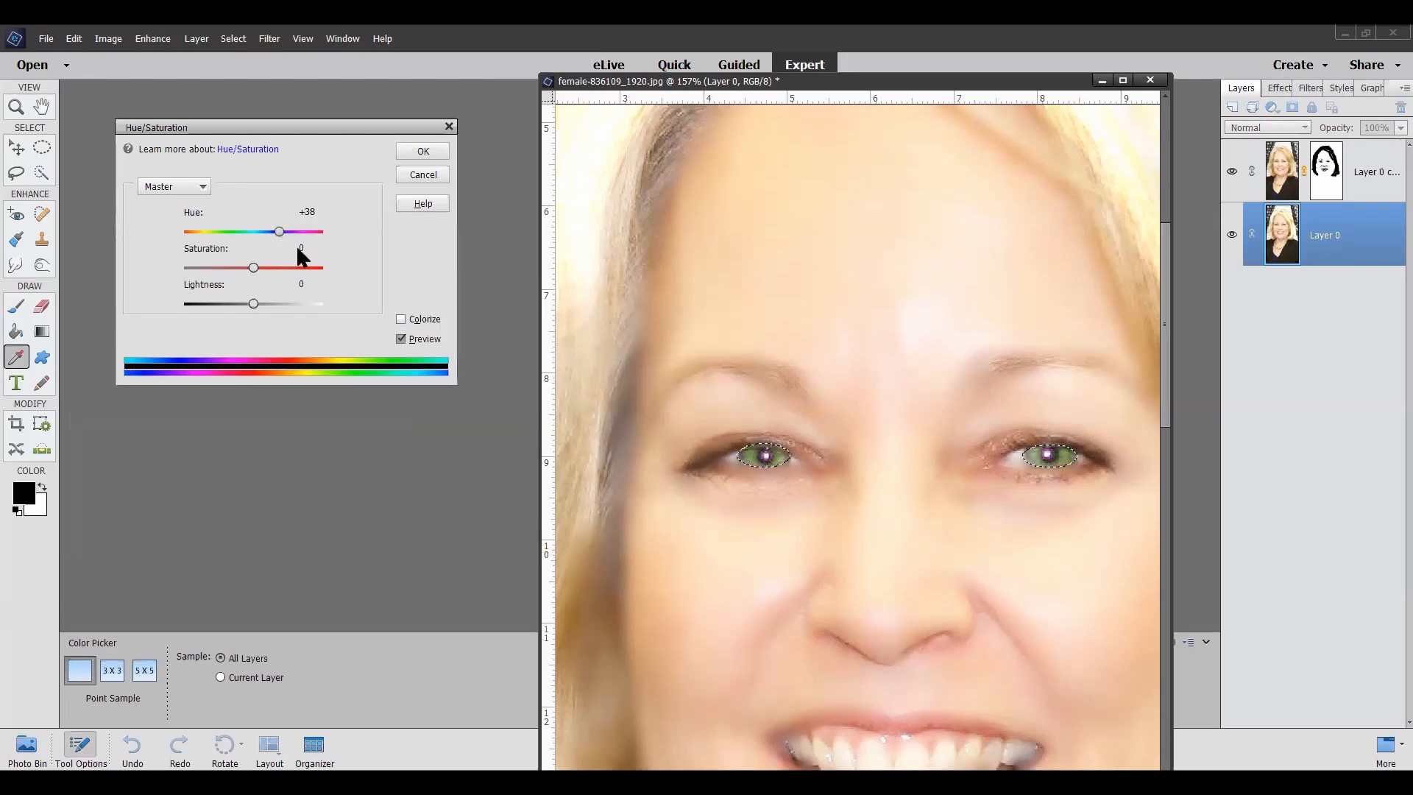
left_click_drag(253, 300, 258, 303)
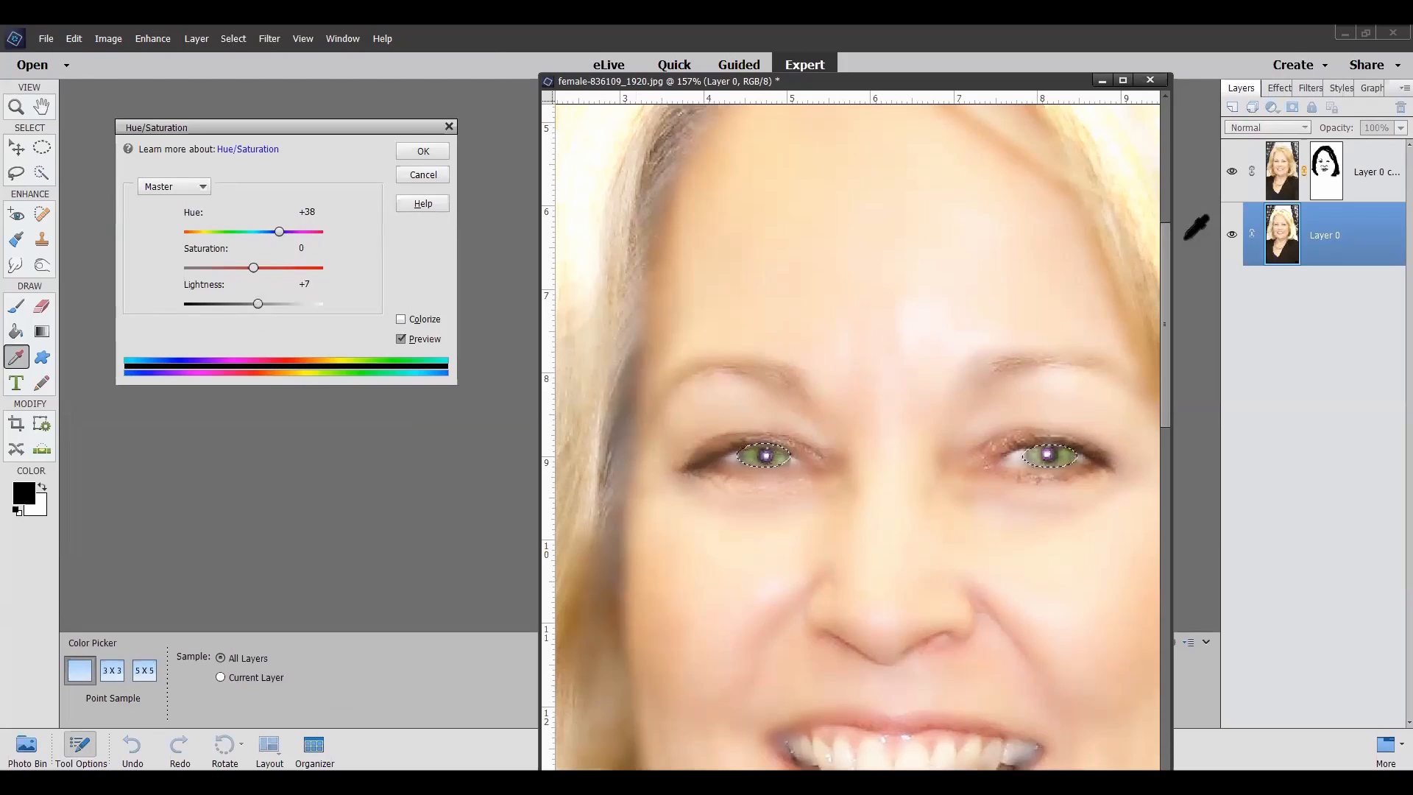
left_click(425, 150)
key("m")
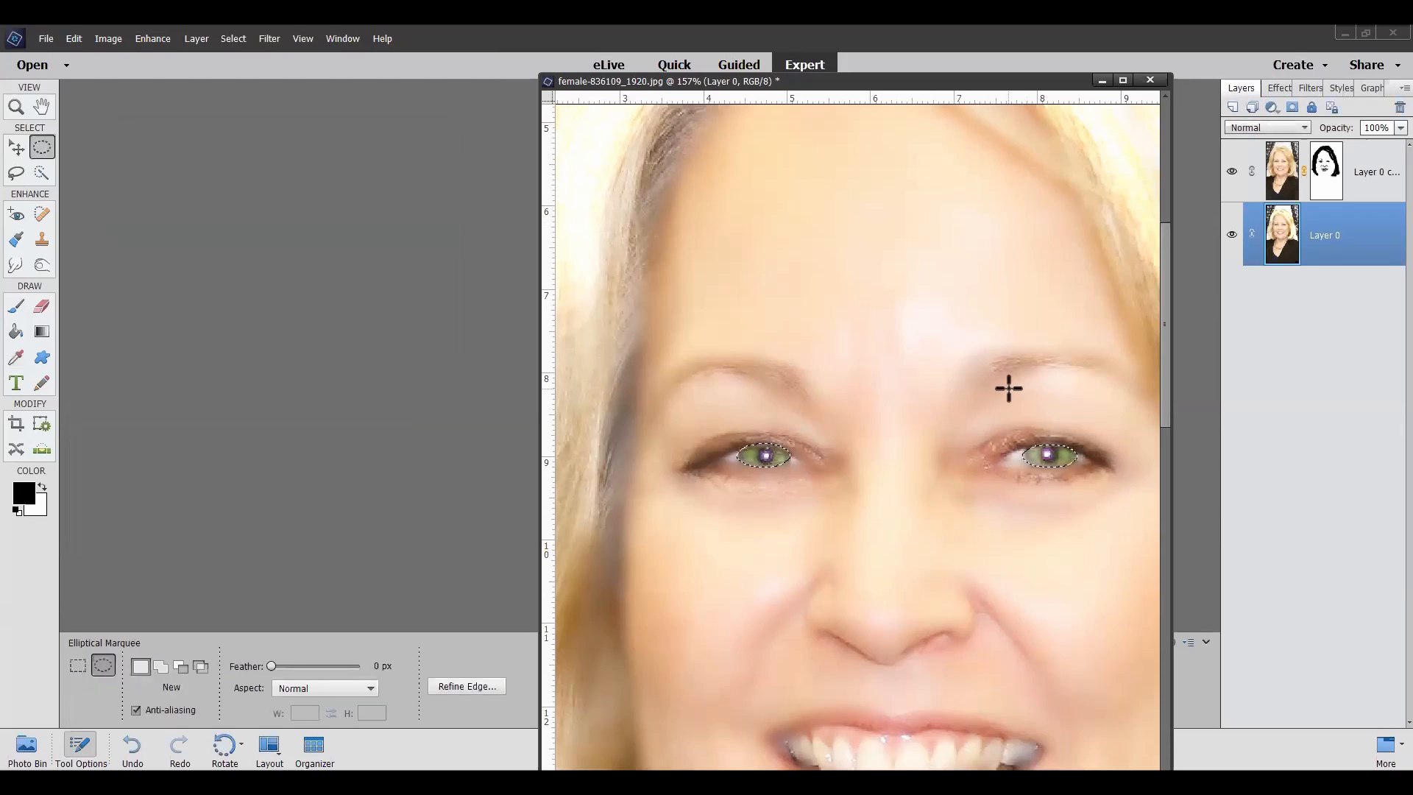
left_click(1010, 386)
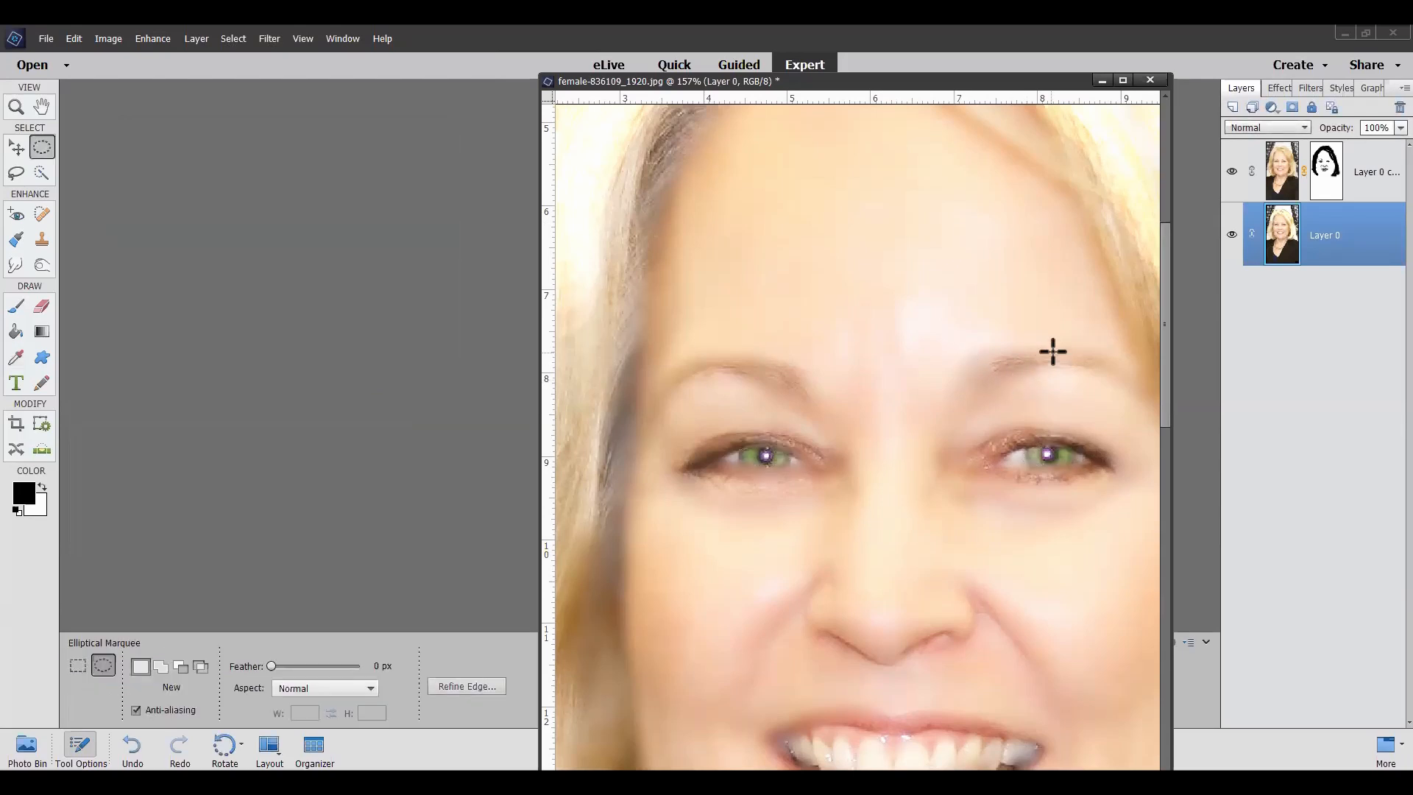
Step: Merge the masked Layer 0 copy down into Layer 0
scroll(1059, 339, "down", 4)
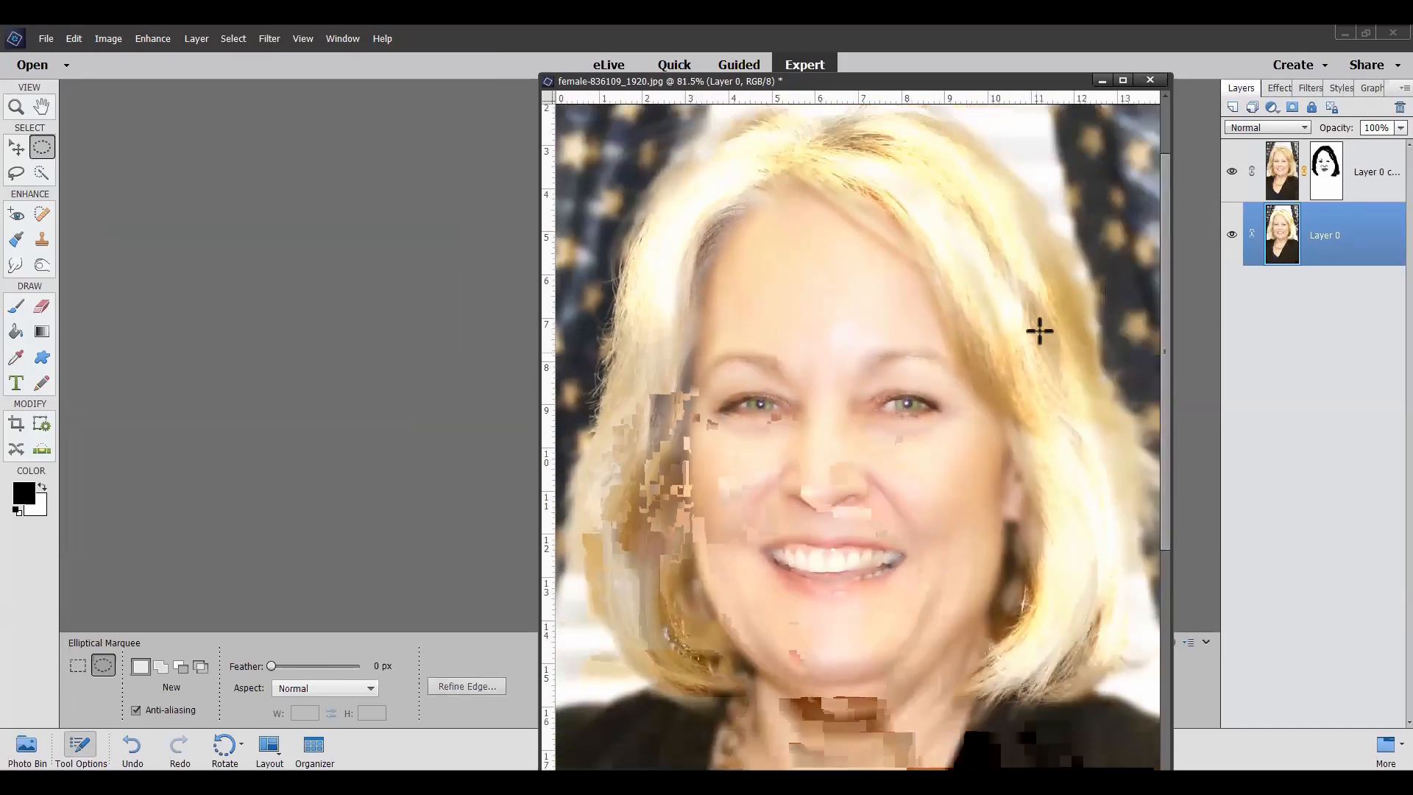
scroll(1039, 331, "down", 1)
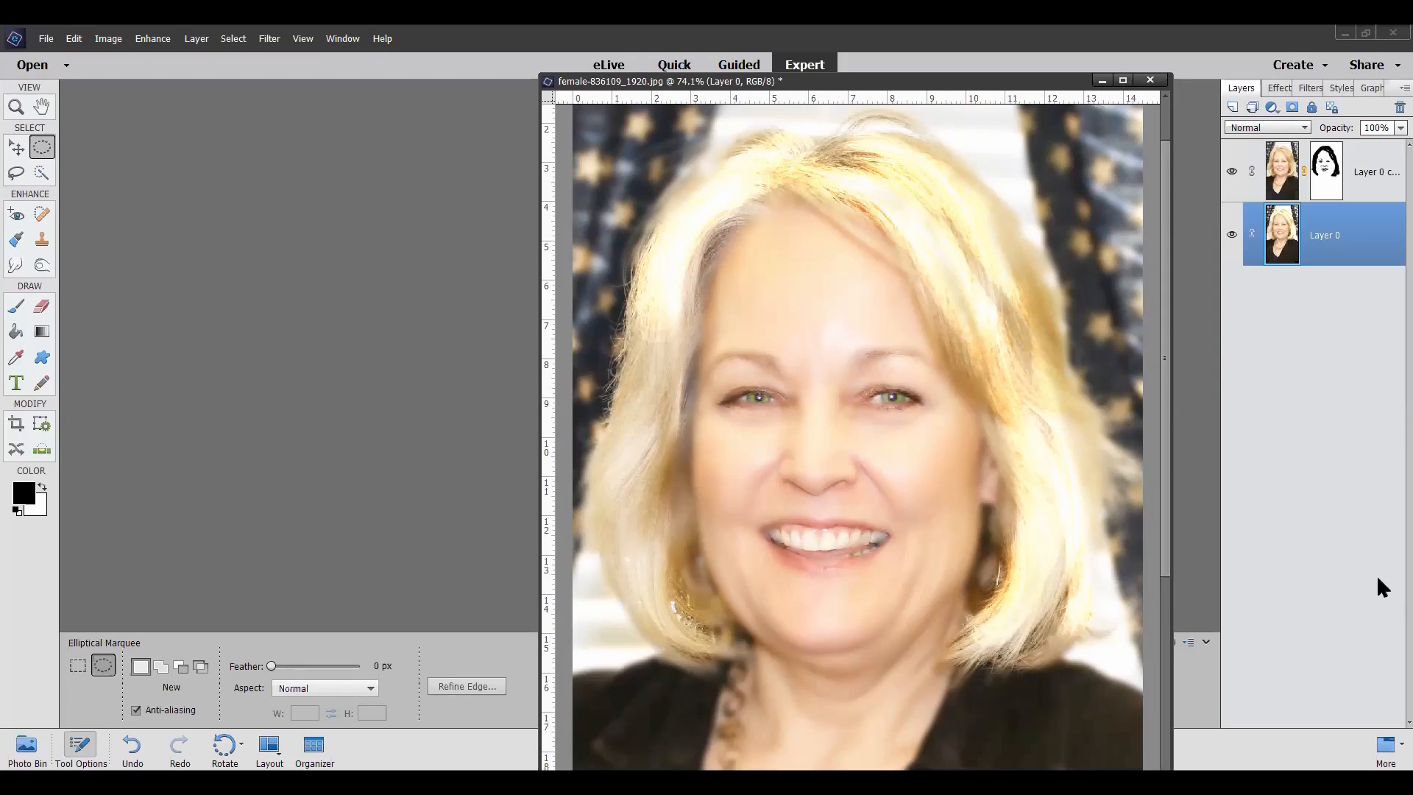
right_click(1365, 180)
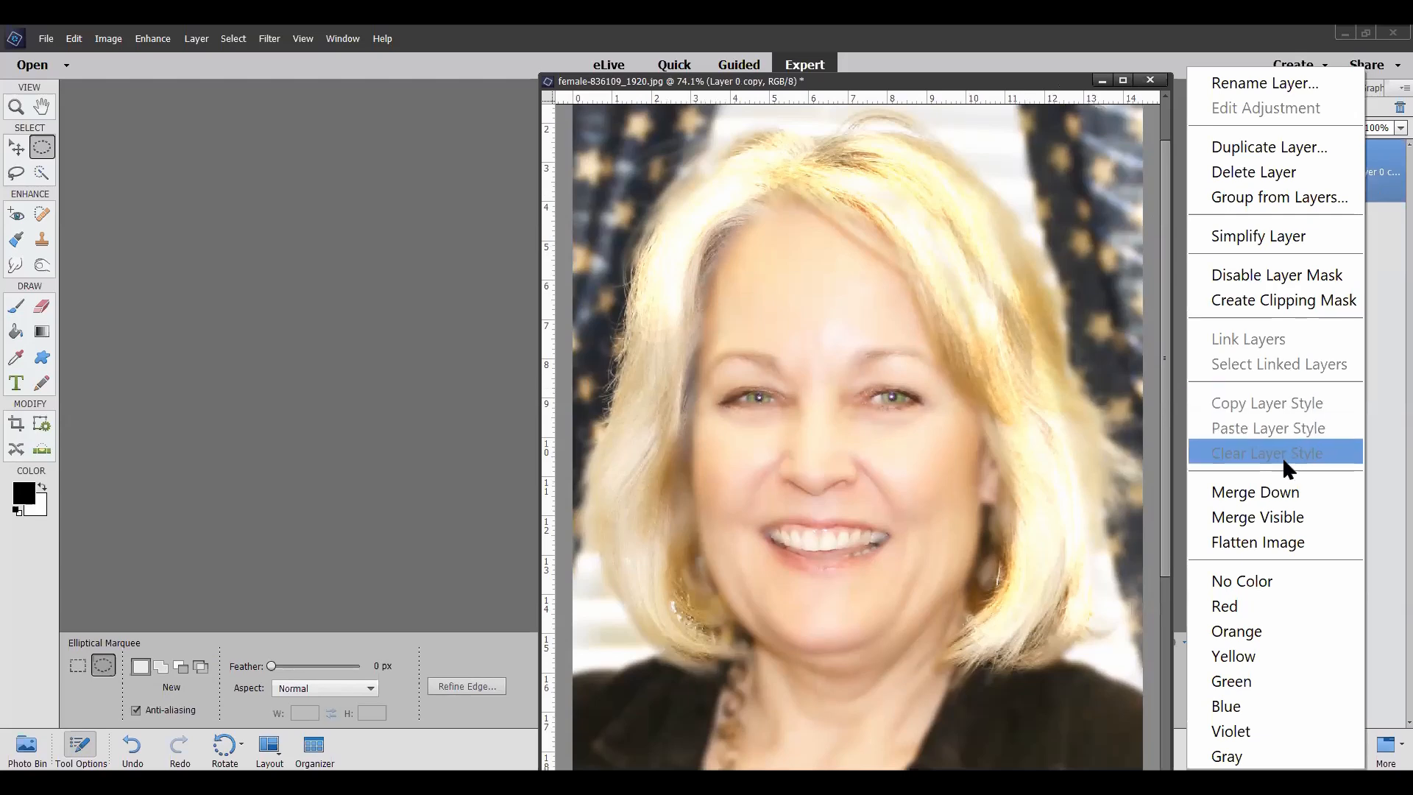
left_click(1282, 495)
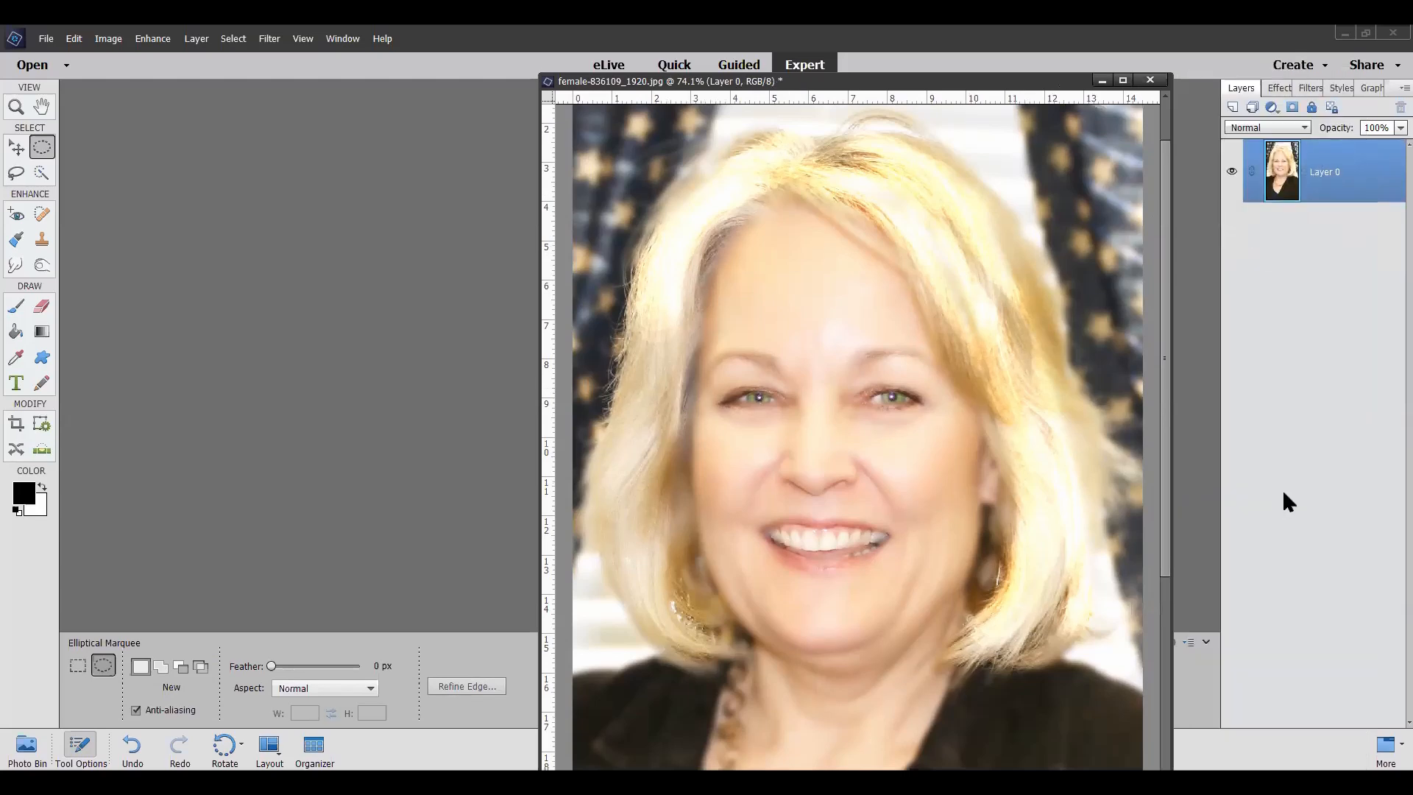
left_click_drag(872, 87, 816, 81)
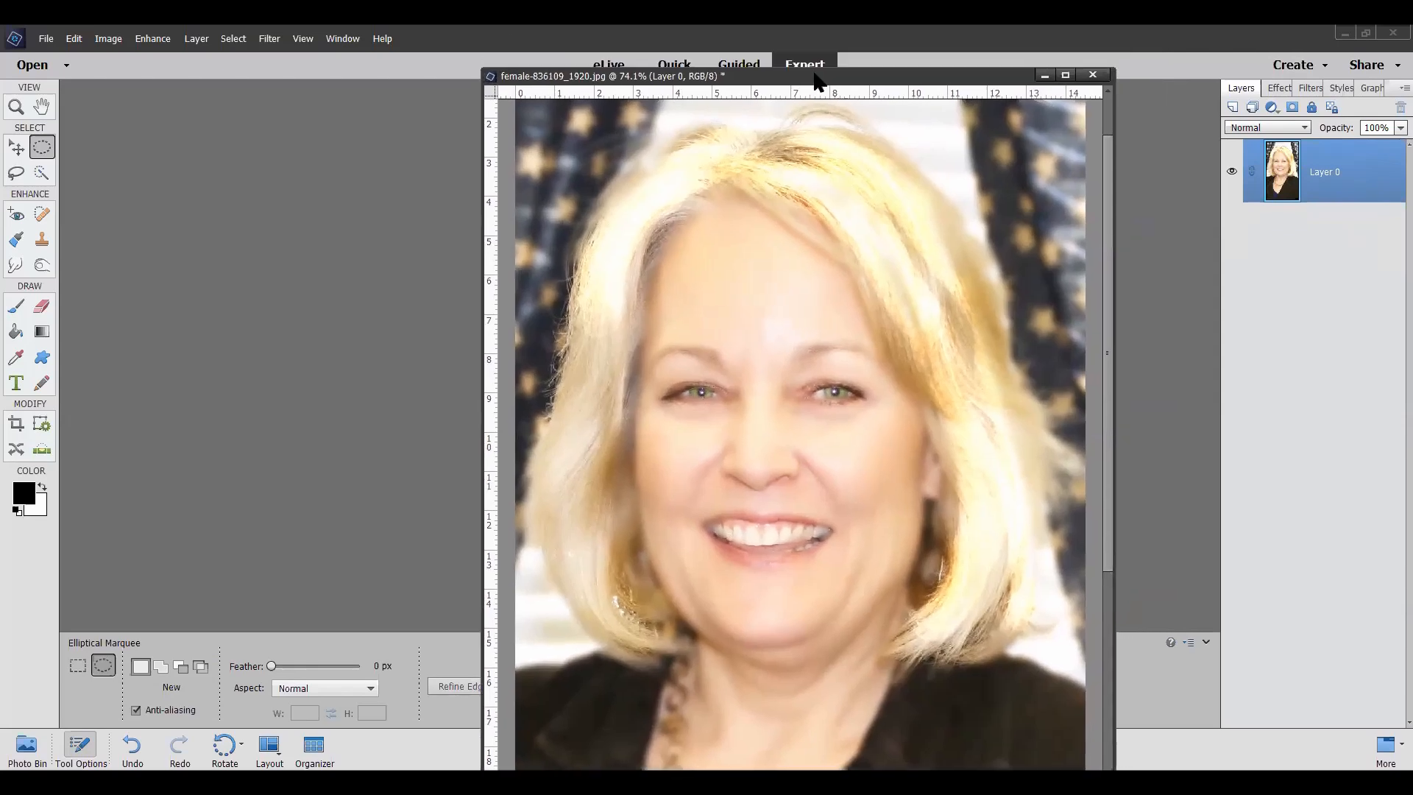
Step: Start Adjust Facial Features on the merged Layer 0 and make slight adjustments to the woman's lips
left_click(151, 40)
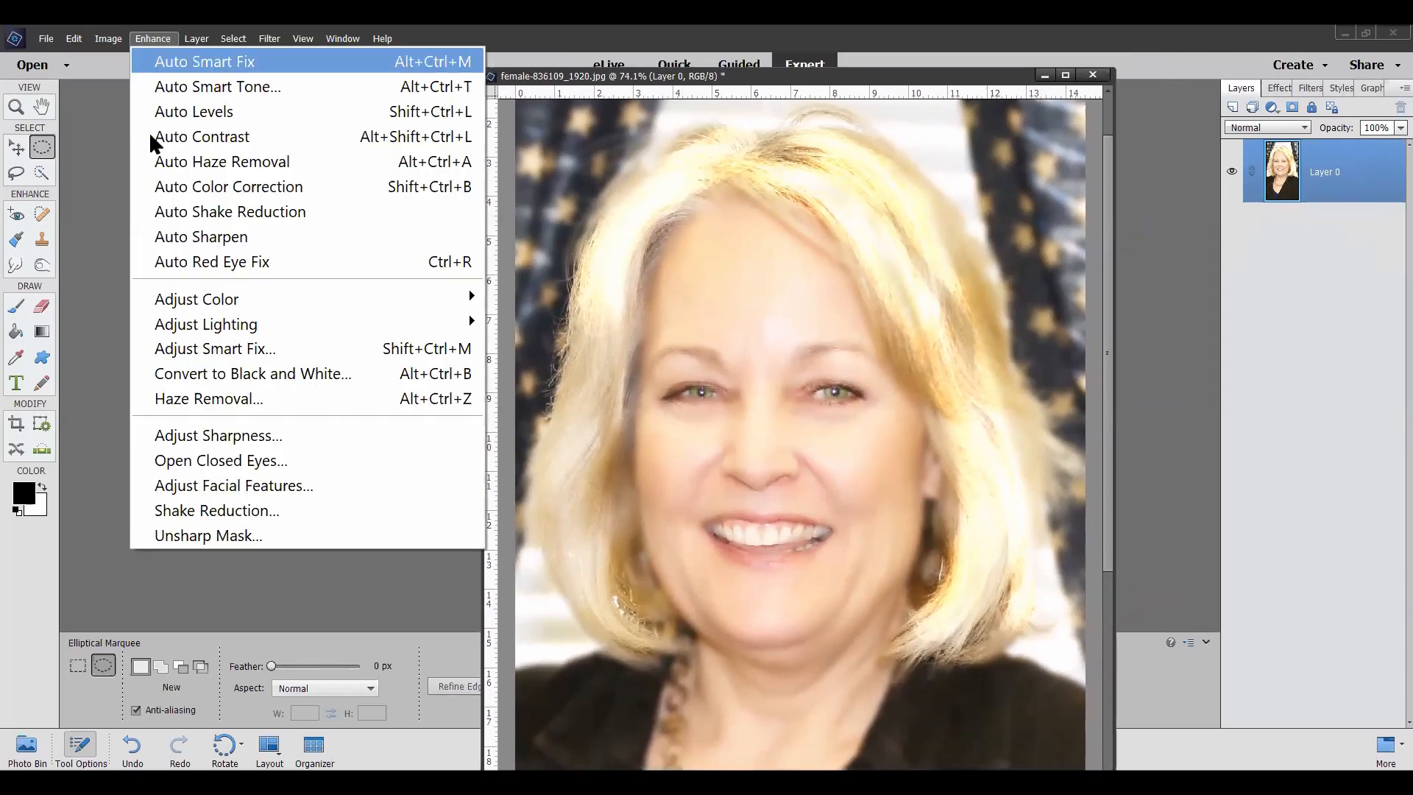
left_click(199, 492)
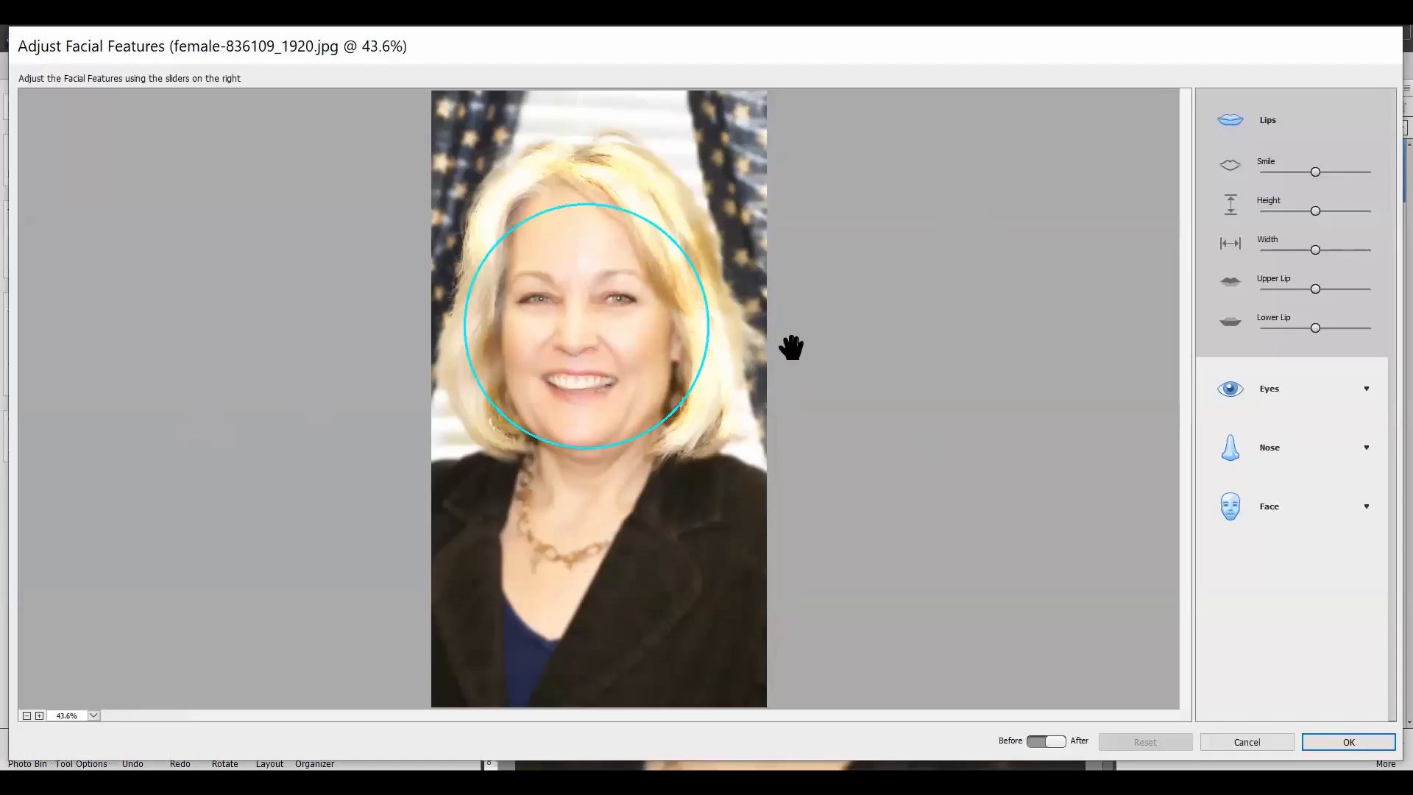
scroll(533, 253, "up", 4)
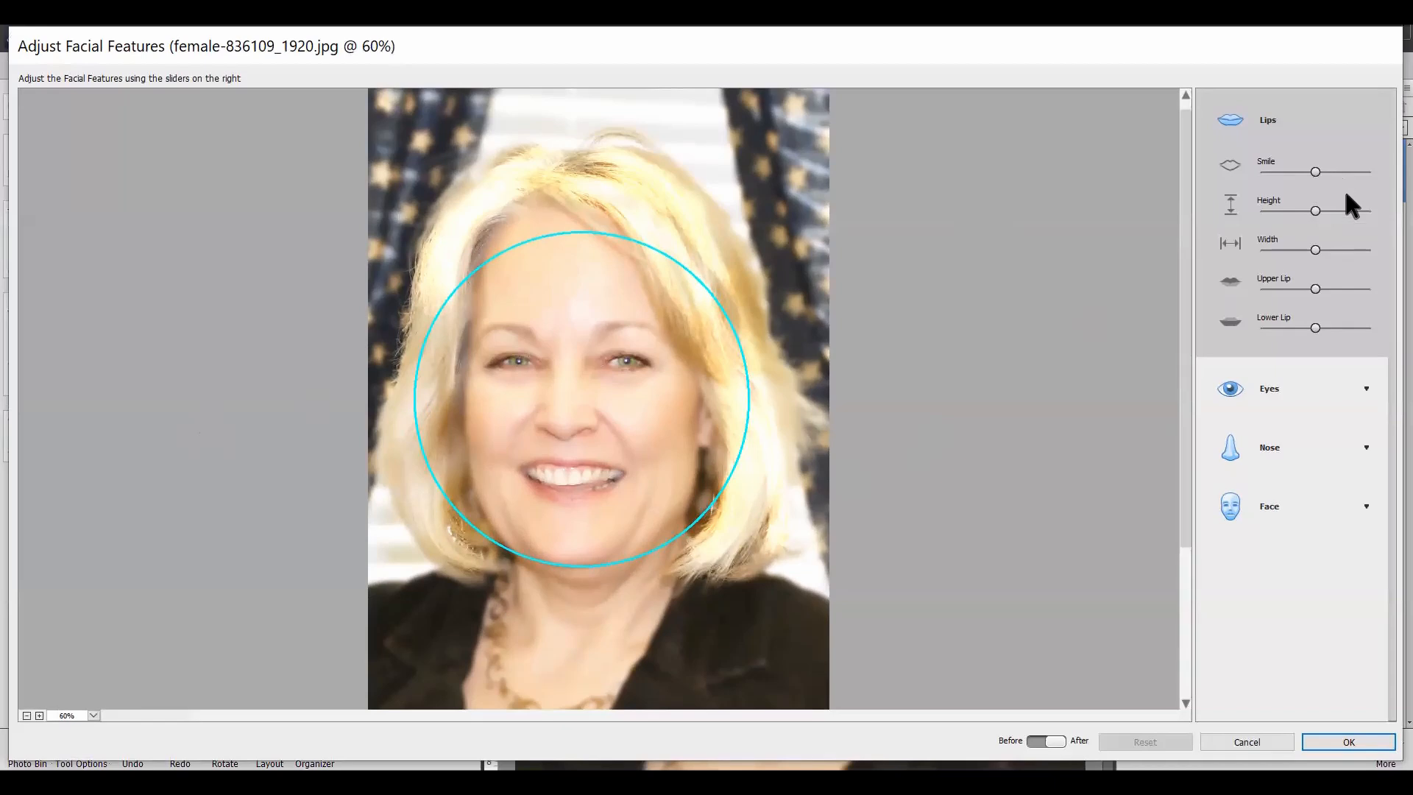
left_click(1315, 172)
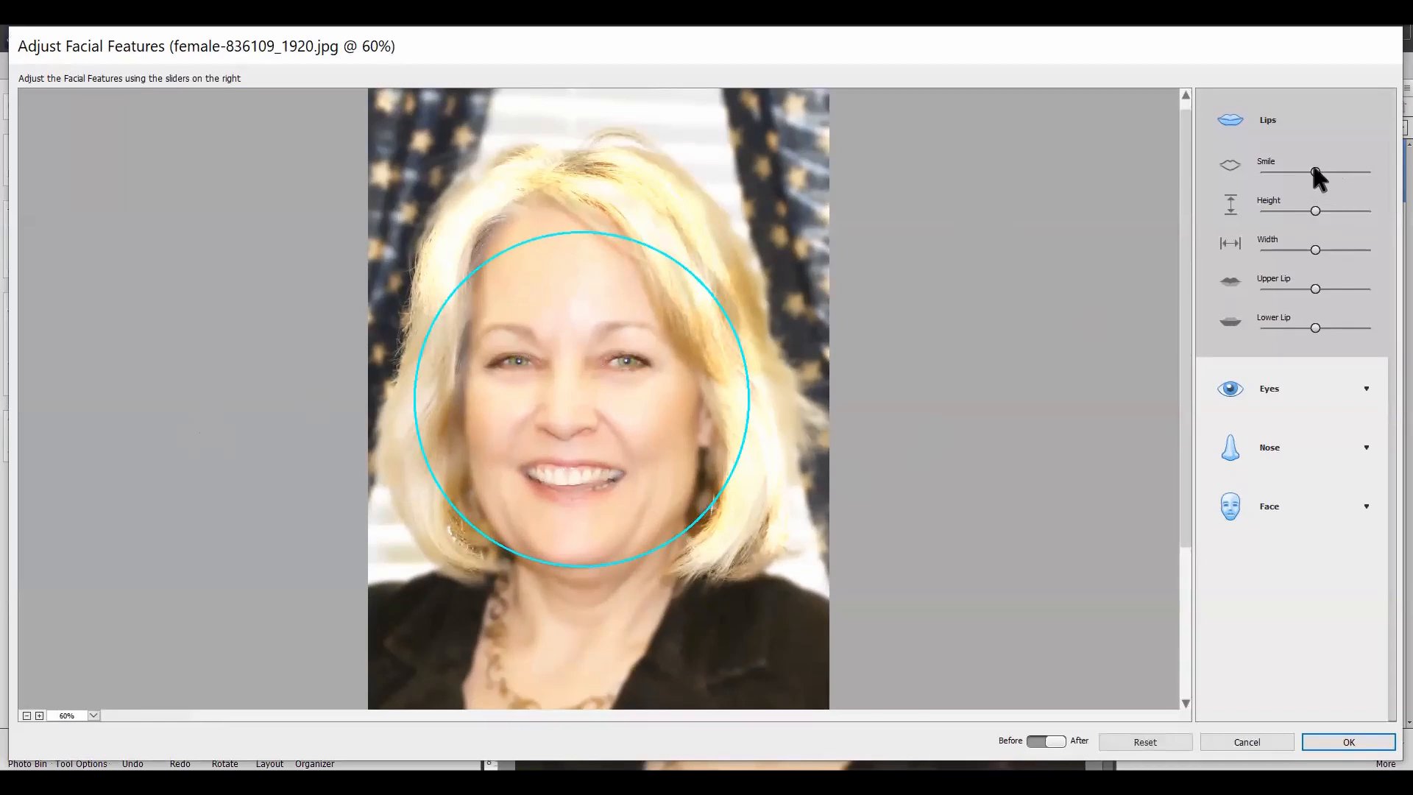
left_click_drag(1315, 288, 1326, 328)
Step: Enlarge the woman's eyes by raising their Height and Size well above center and their Width slightly
left_click(1366, 386)
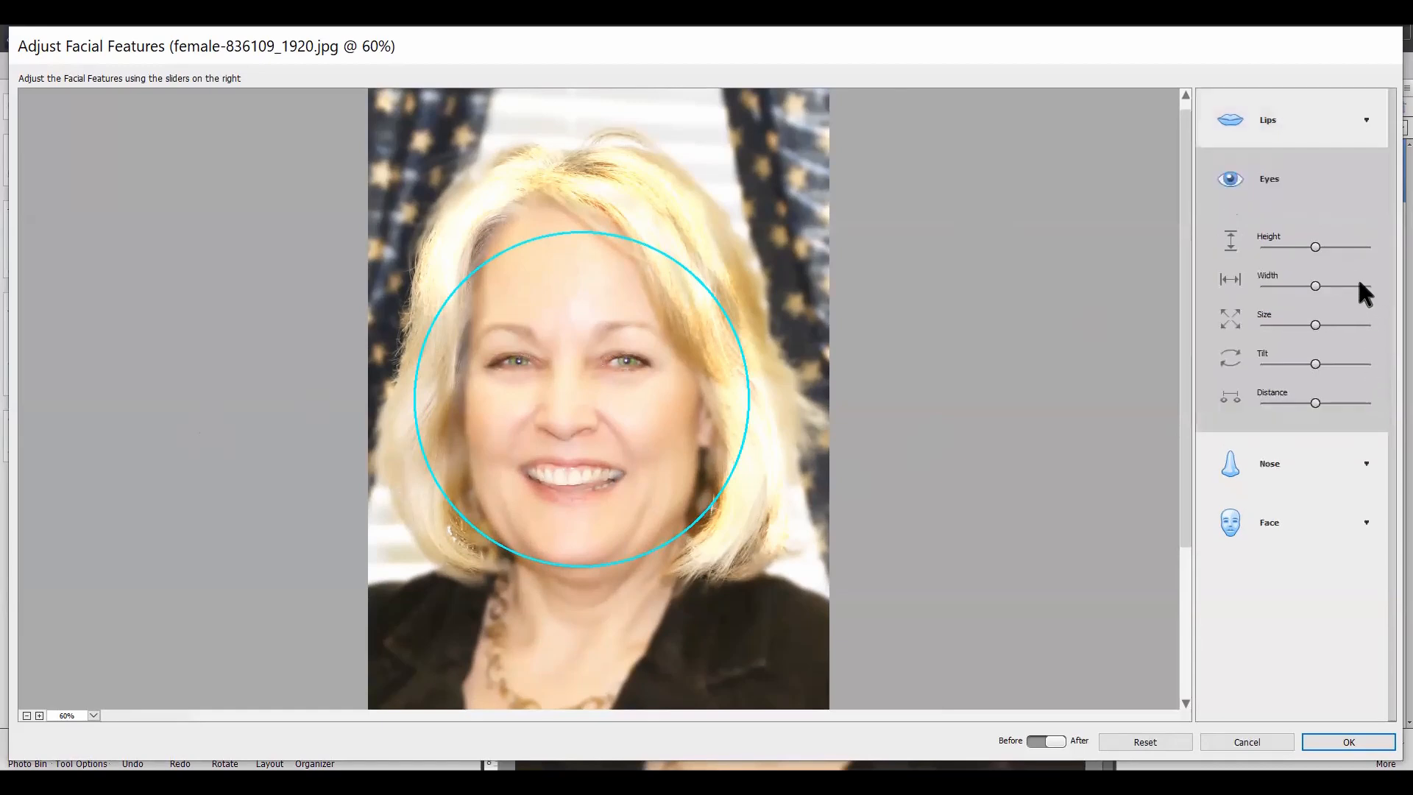
left_click_drag(1325, 246, 1341, 248)
left_click_drag(1318, 322, 1333, 315)
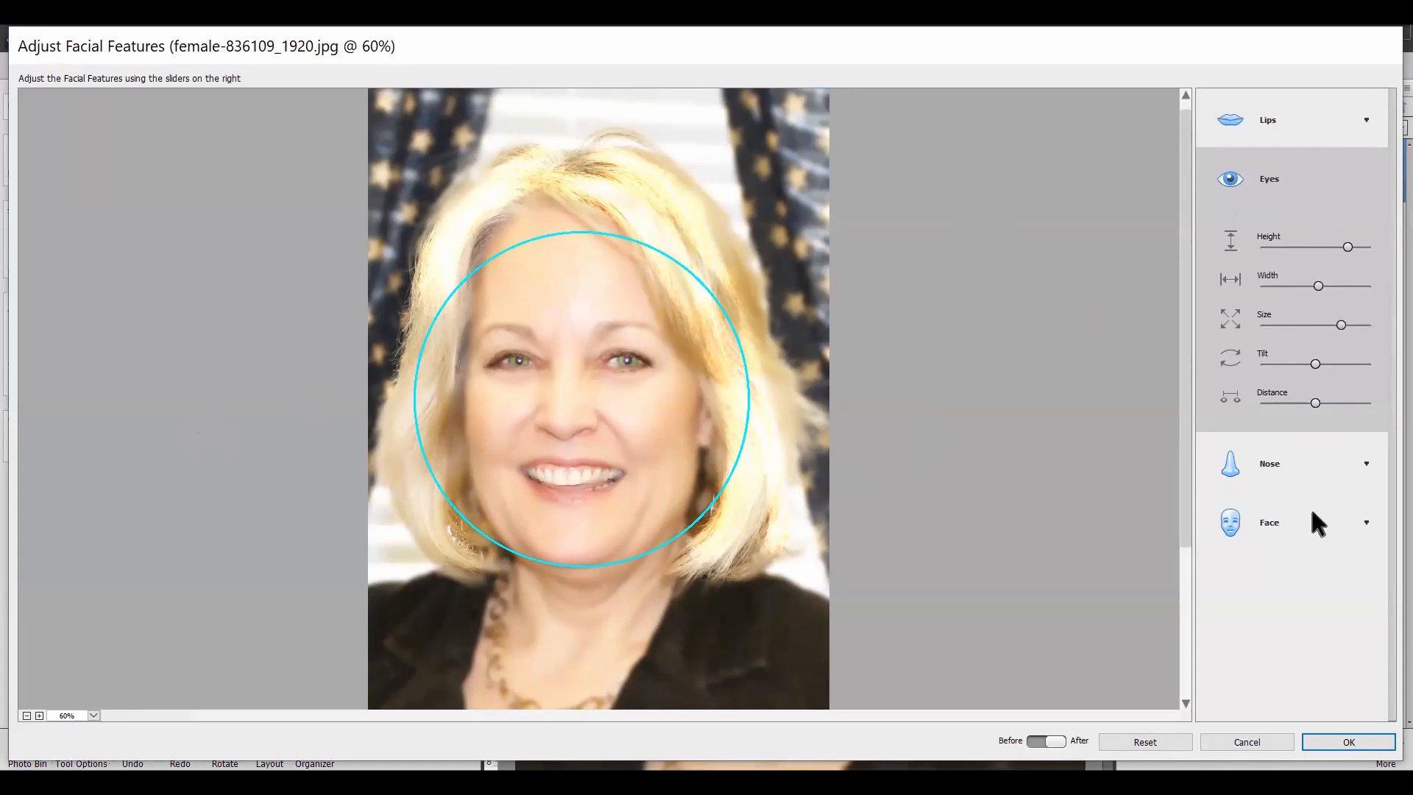
Step: Slim the face by reducing its Width, Forehead Height and Chin Height somewhat below center, and apply the facial adjustments
left_click(1364, 523)
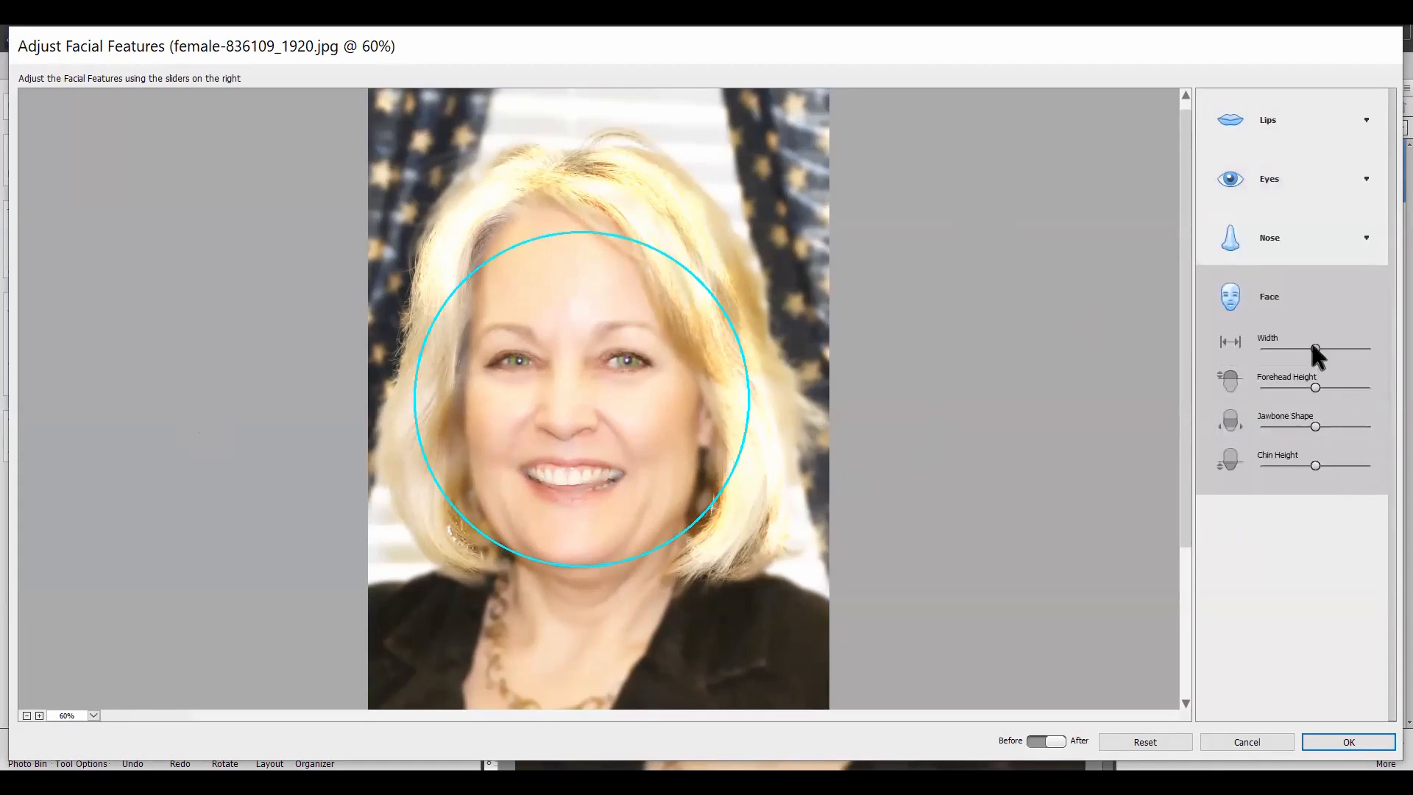
left_click_drag(1315, 349, 1303, 349)
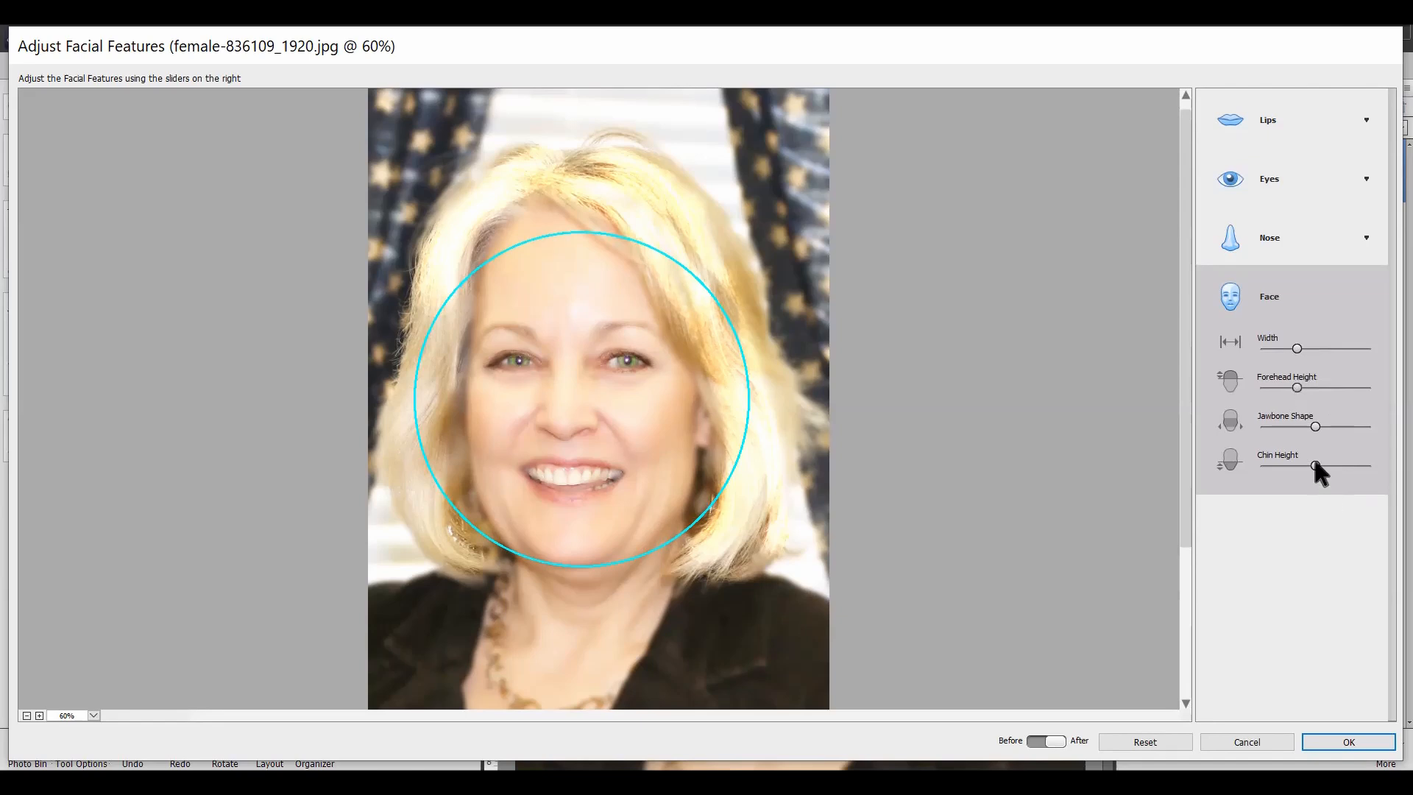
left_click_drag(1313, 464, 1301, 471)
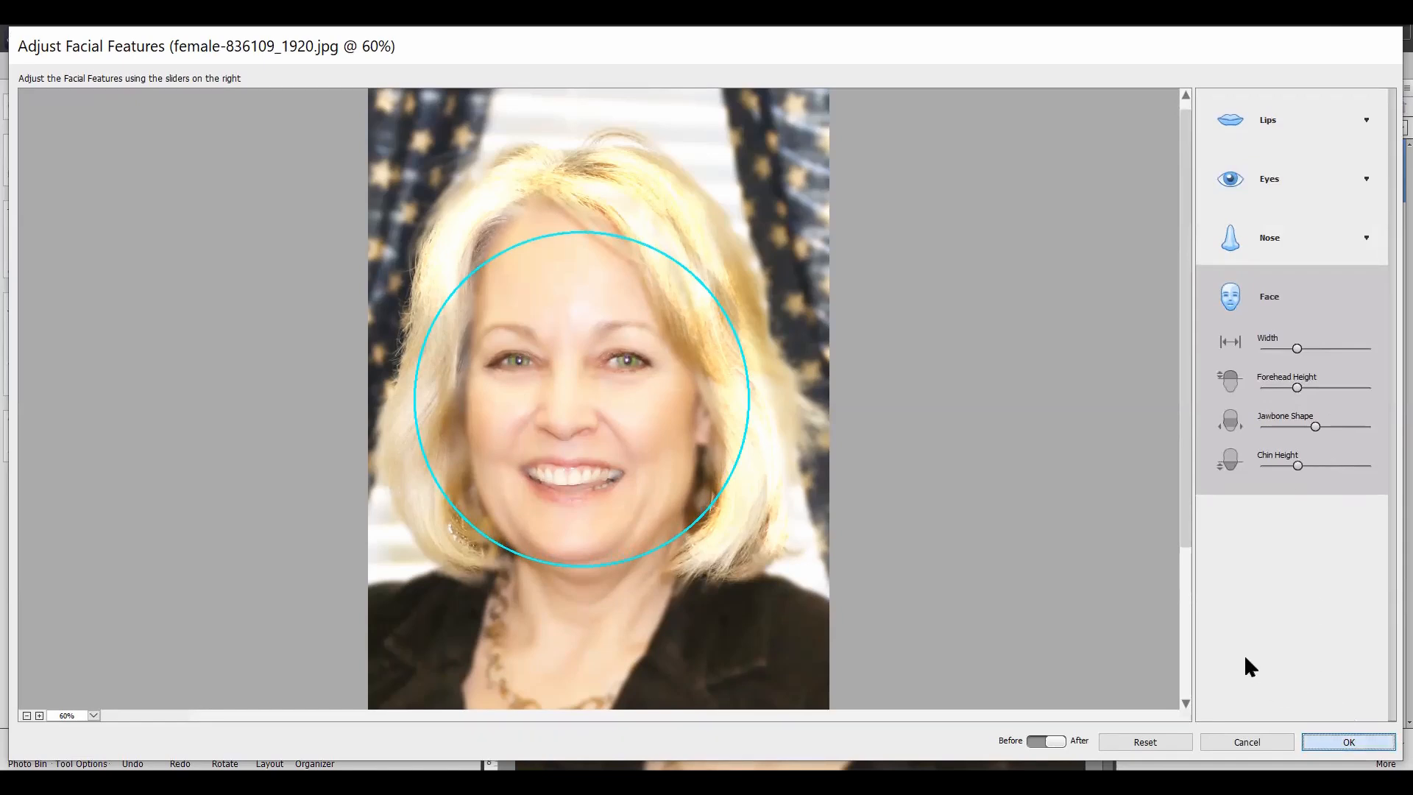
key("Return")
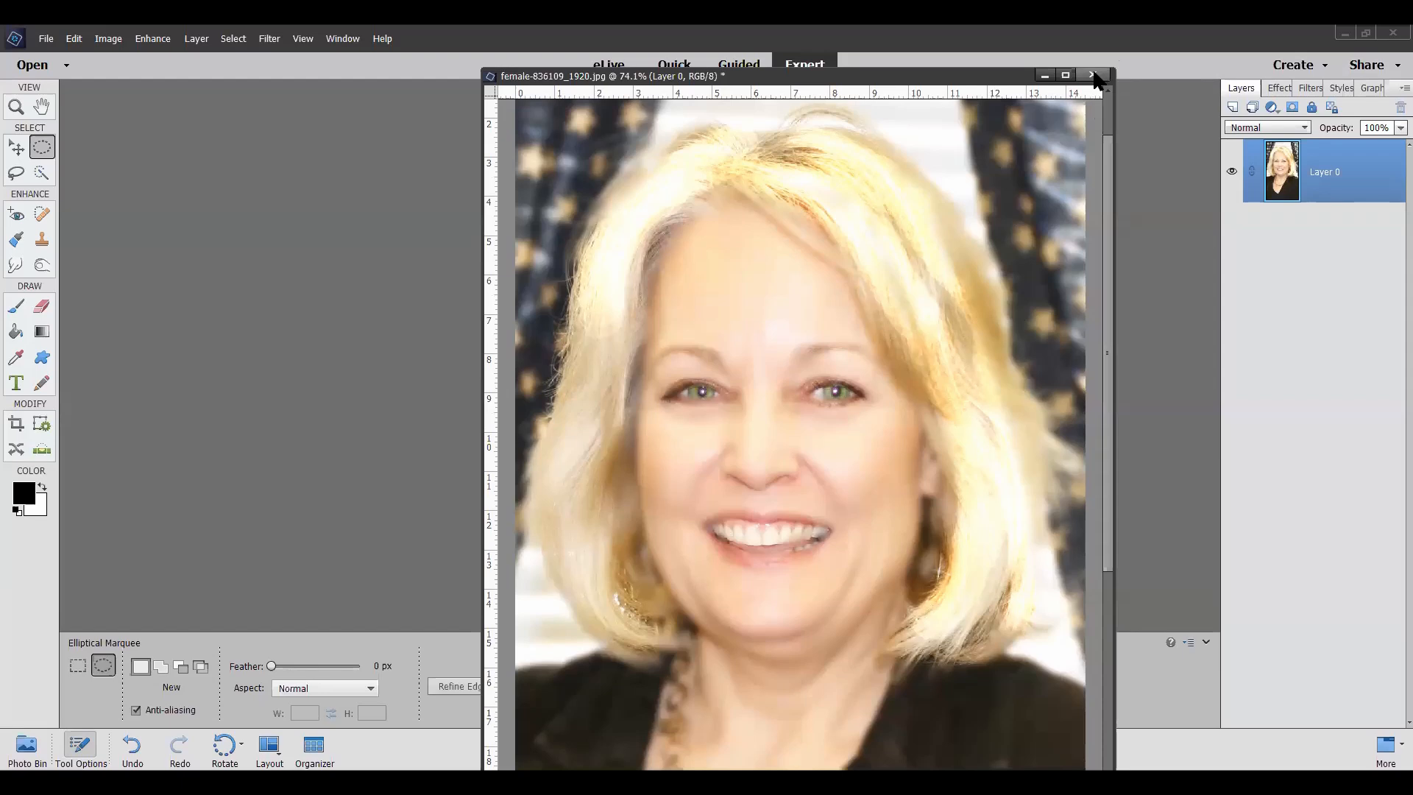
Step: Close the retouched female-836109_1920 photo without saving its changes
left_click(1094, 73)
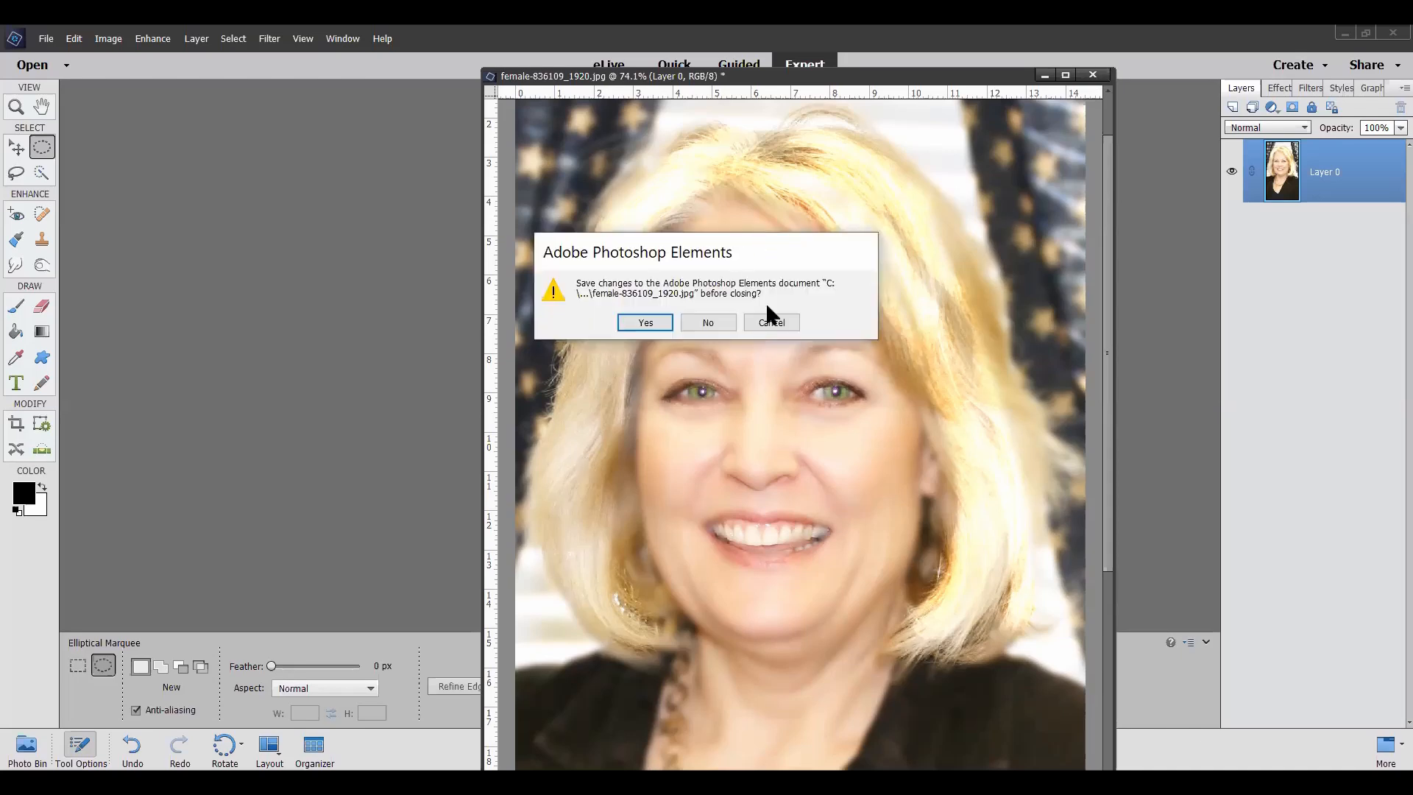
left_click(712, 317)
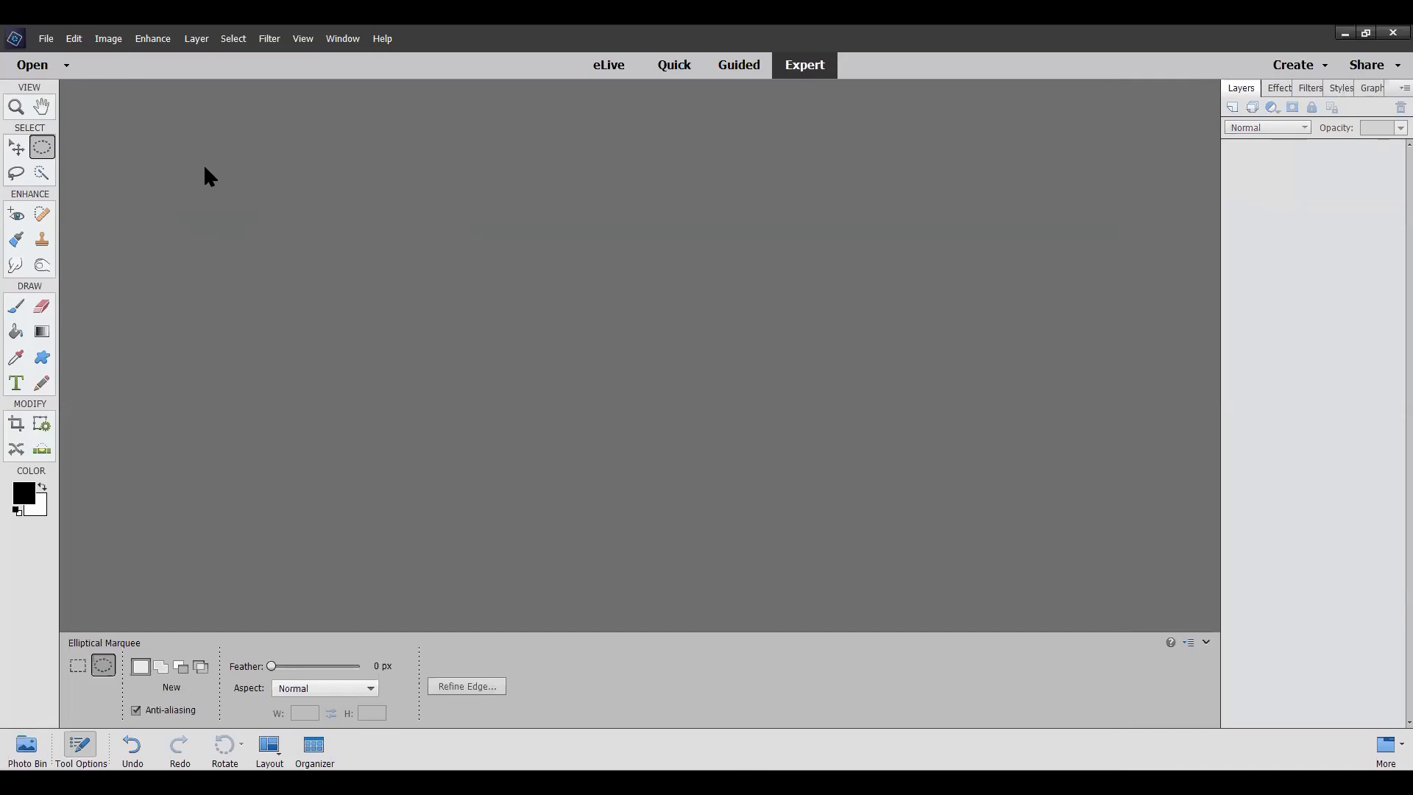
Step: Open male-5301802_1920, model-4529801_1920 and woman-1122956_1920 together from the zoomphoto folder
left_click(52, 42)
left_click(77, 88)
scroll(675, 327, "down", 5)
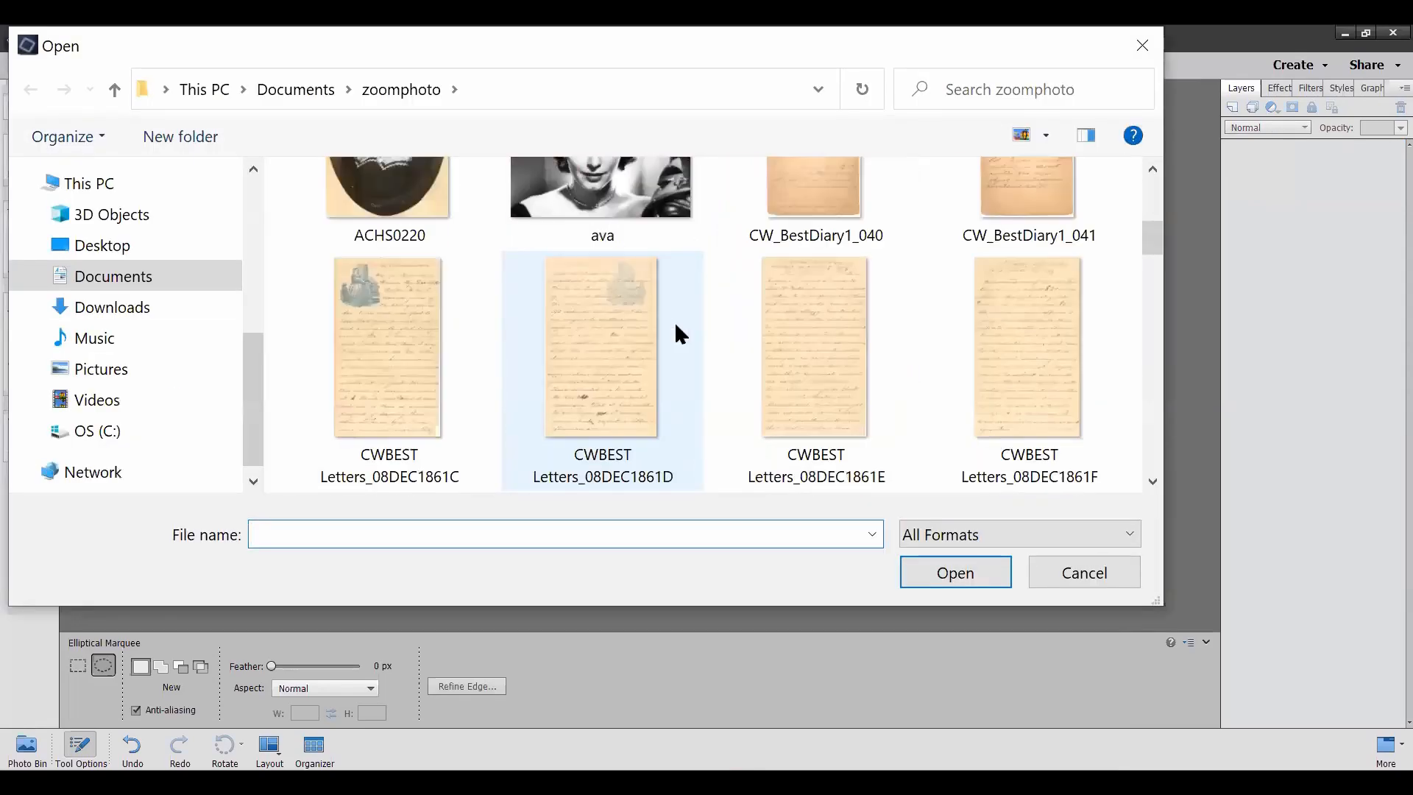
scroll(676, 325, "down", 3)
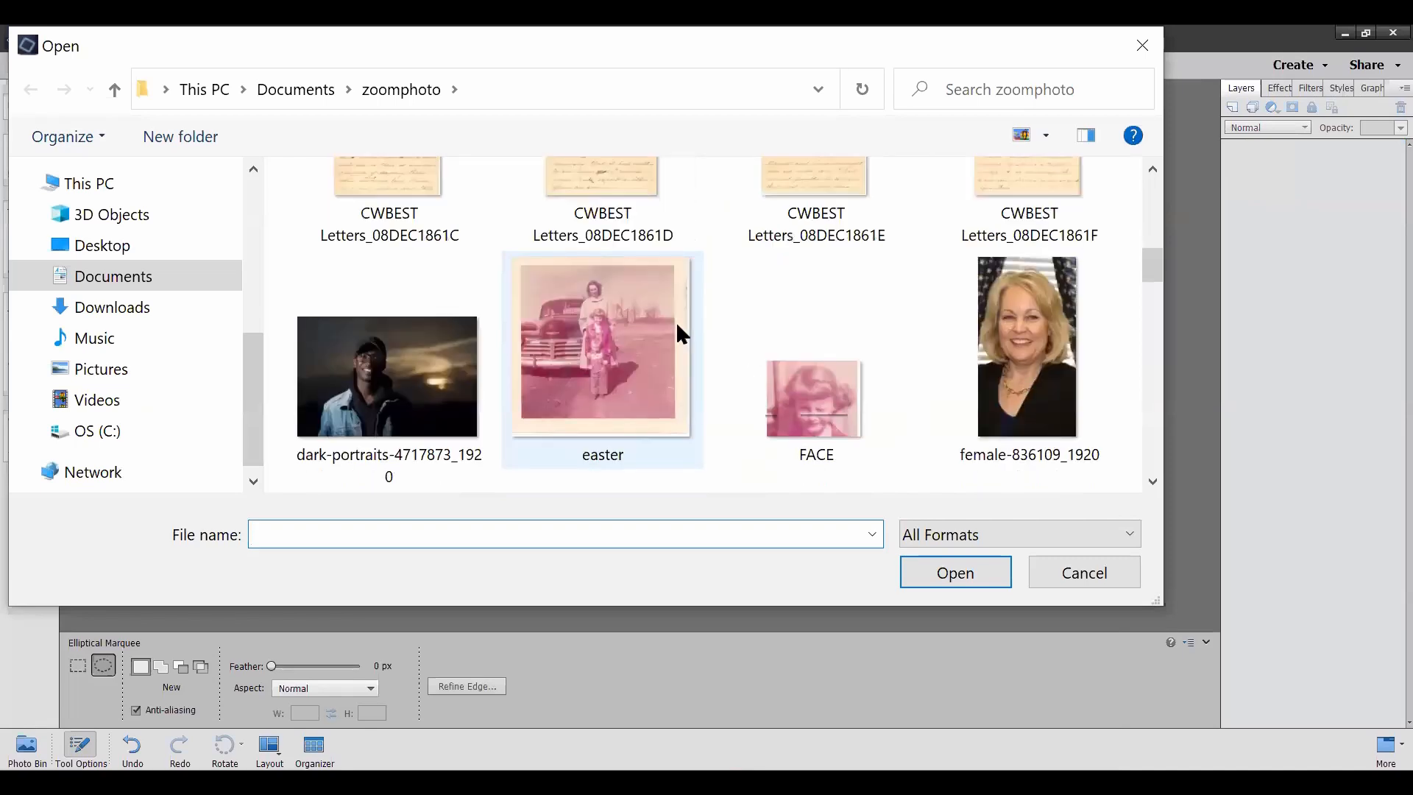
scroll(676, 321, "down", 3)
scroll(676, 321, "down", 3)
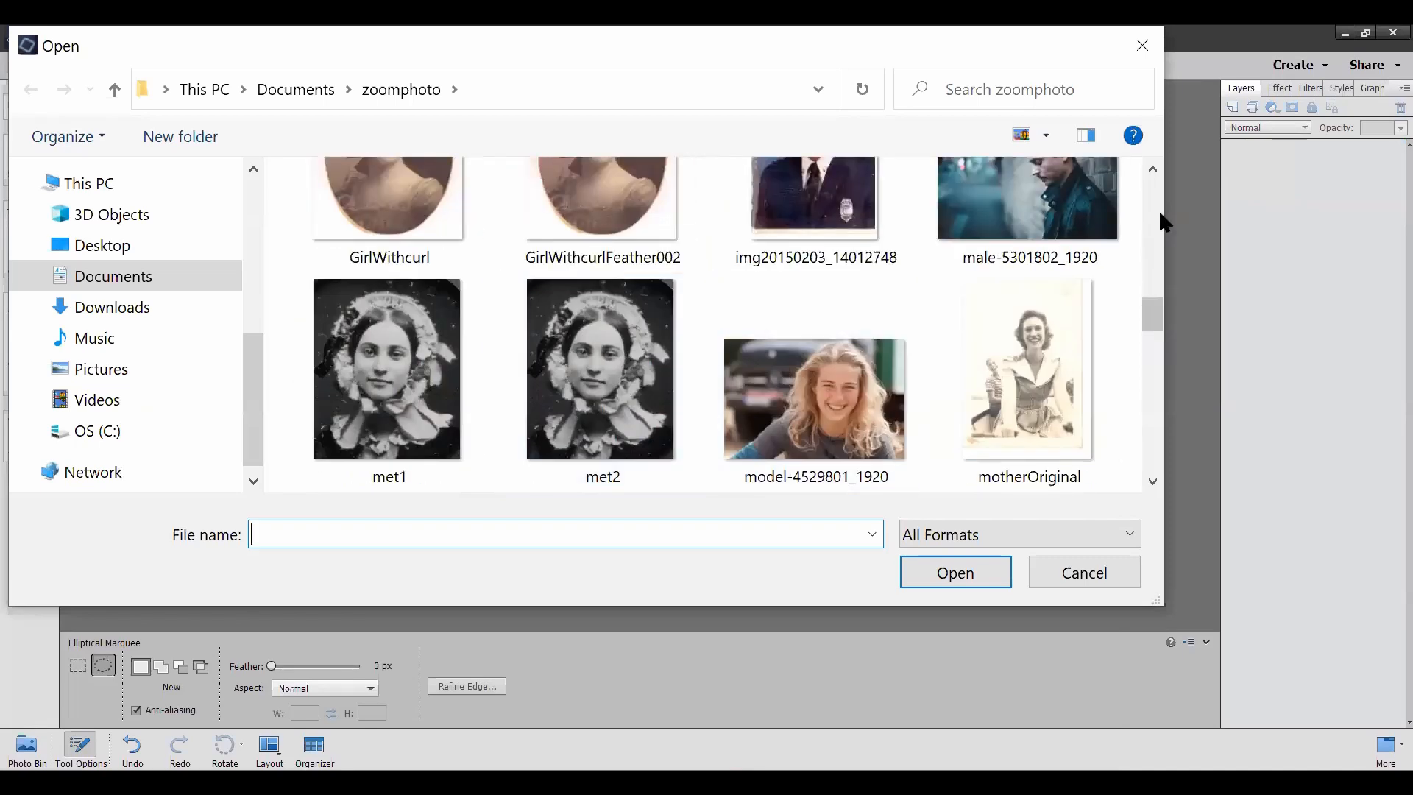
left_click(1016, 197)
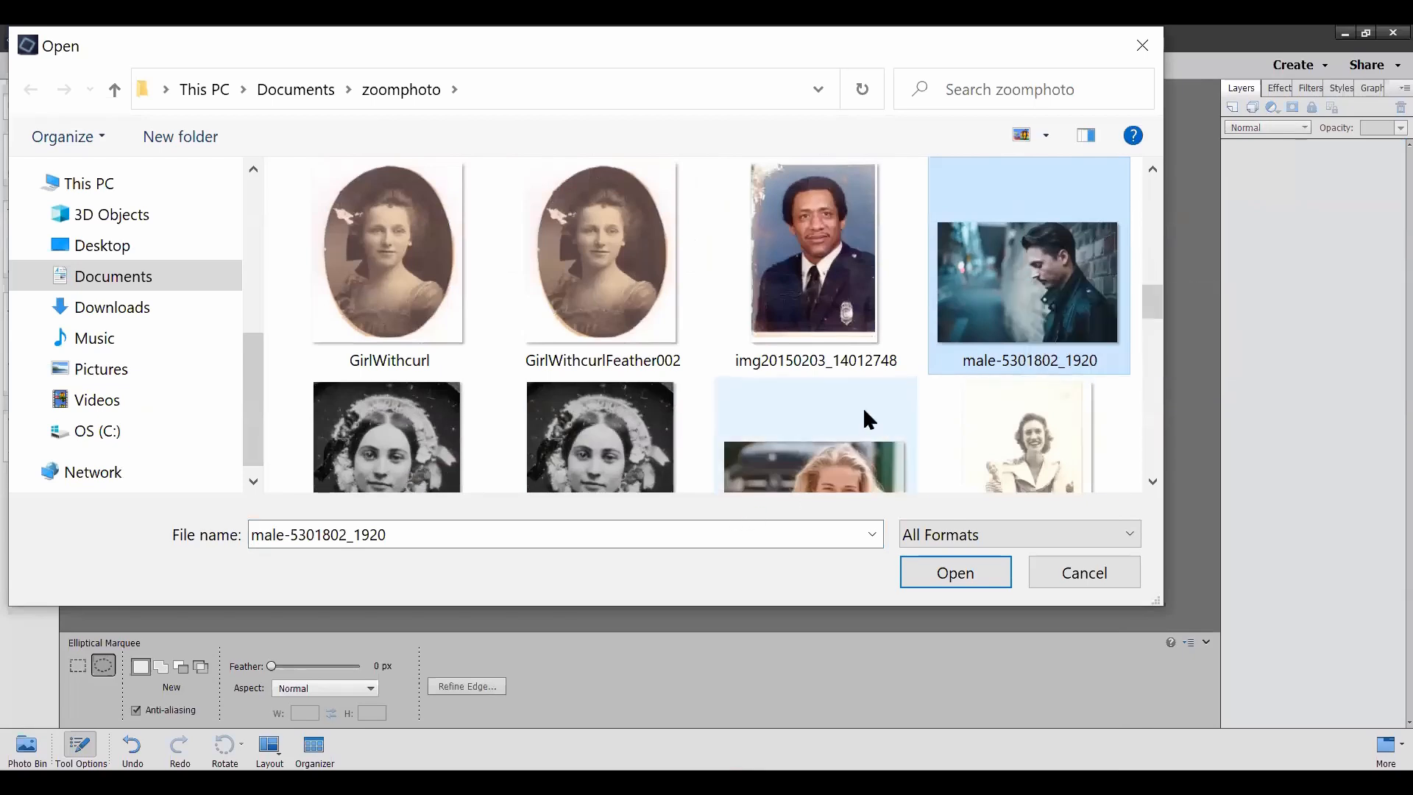
left_click(809, 452, "ctrl")
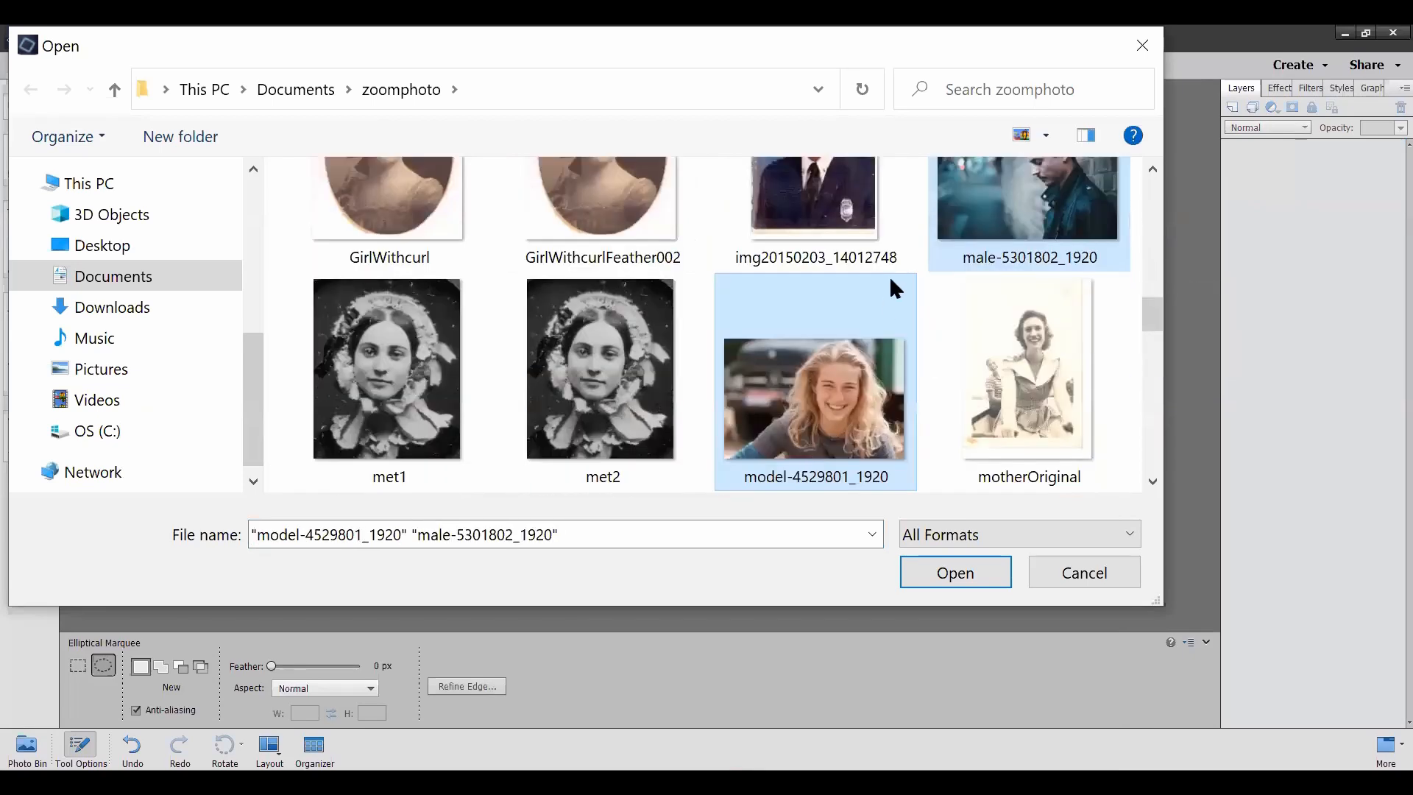
scroll(849, 349, "down", 1)
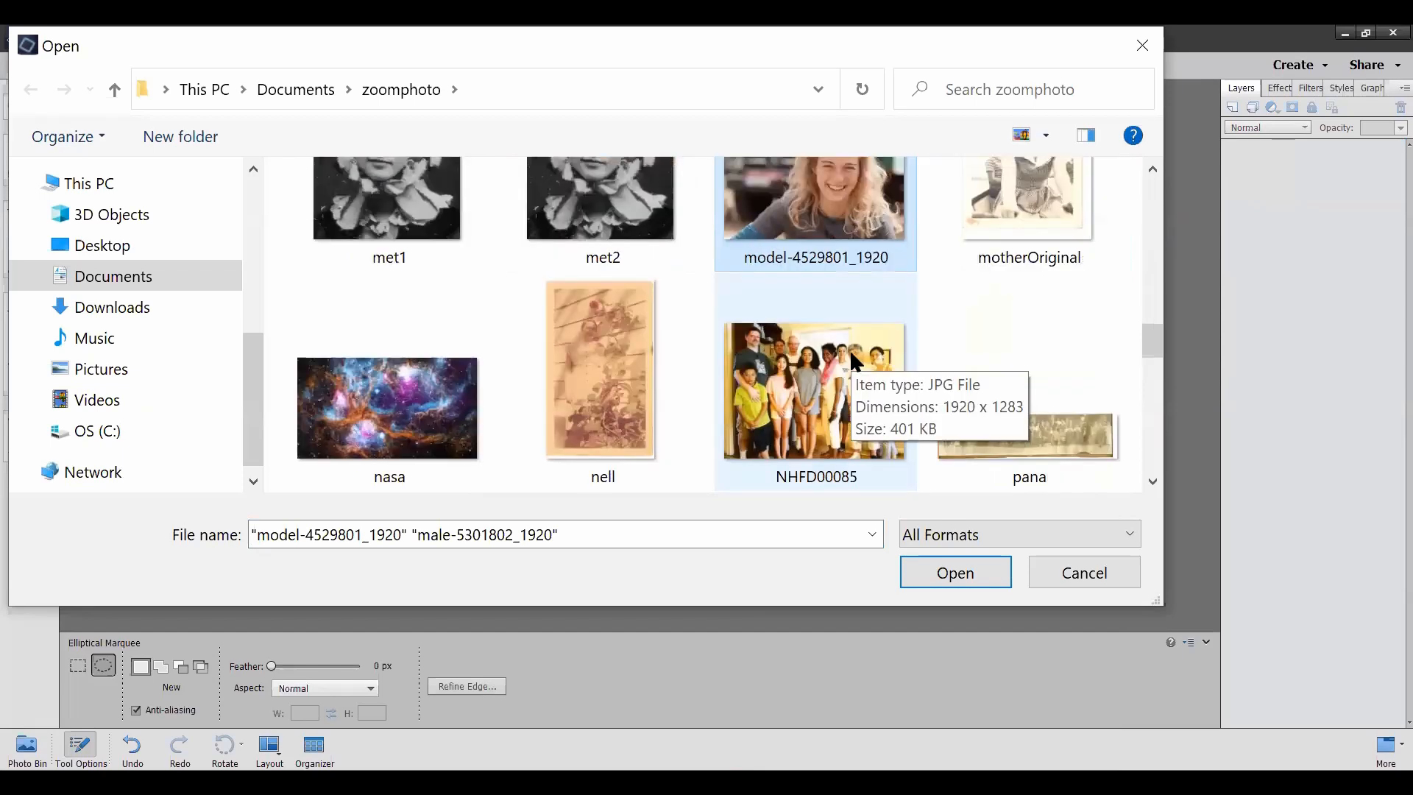
scroll(956, 254, "down", 1)
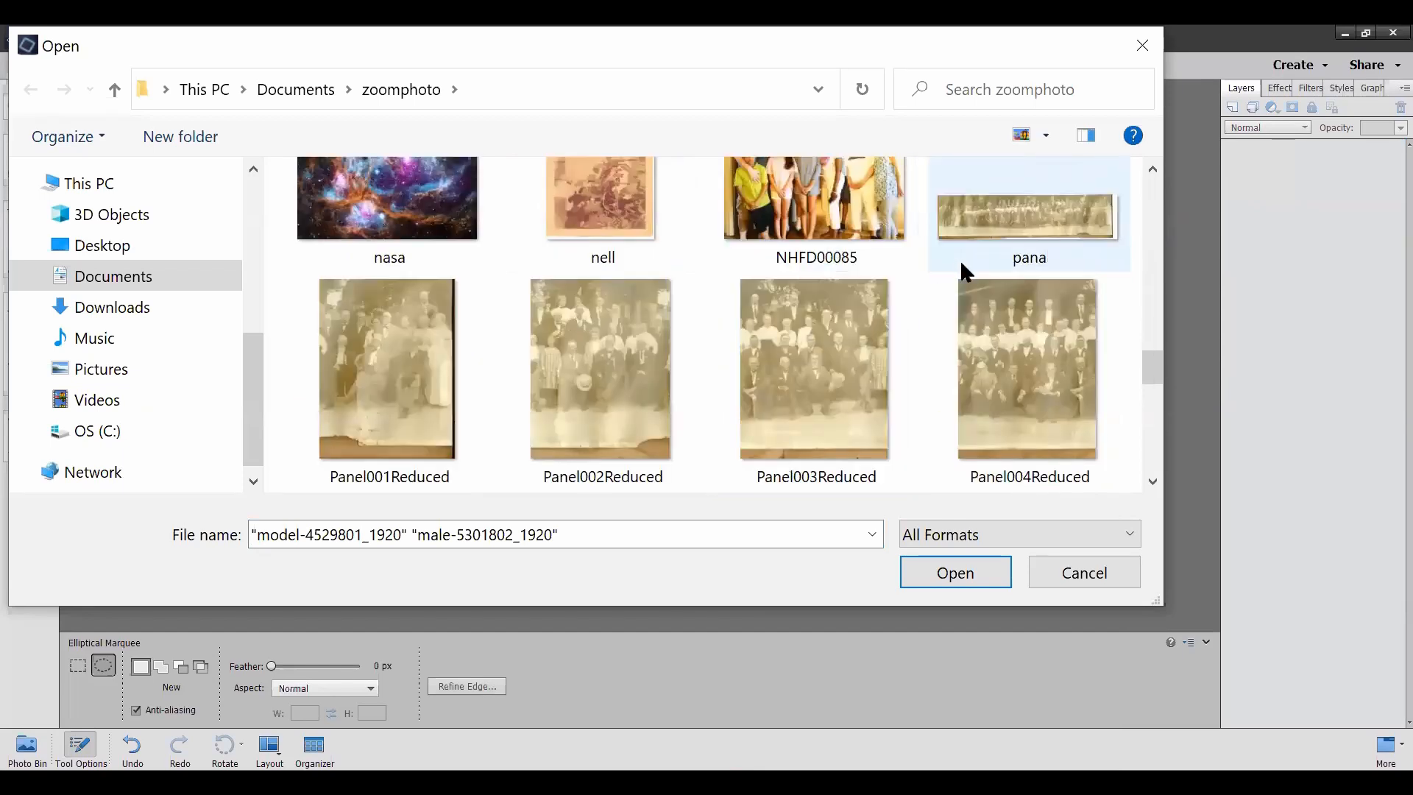
scroll(962, 267, "down", 1)
scroll(962, 260, "down", 1)
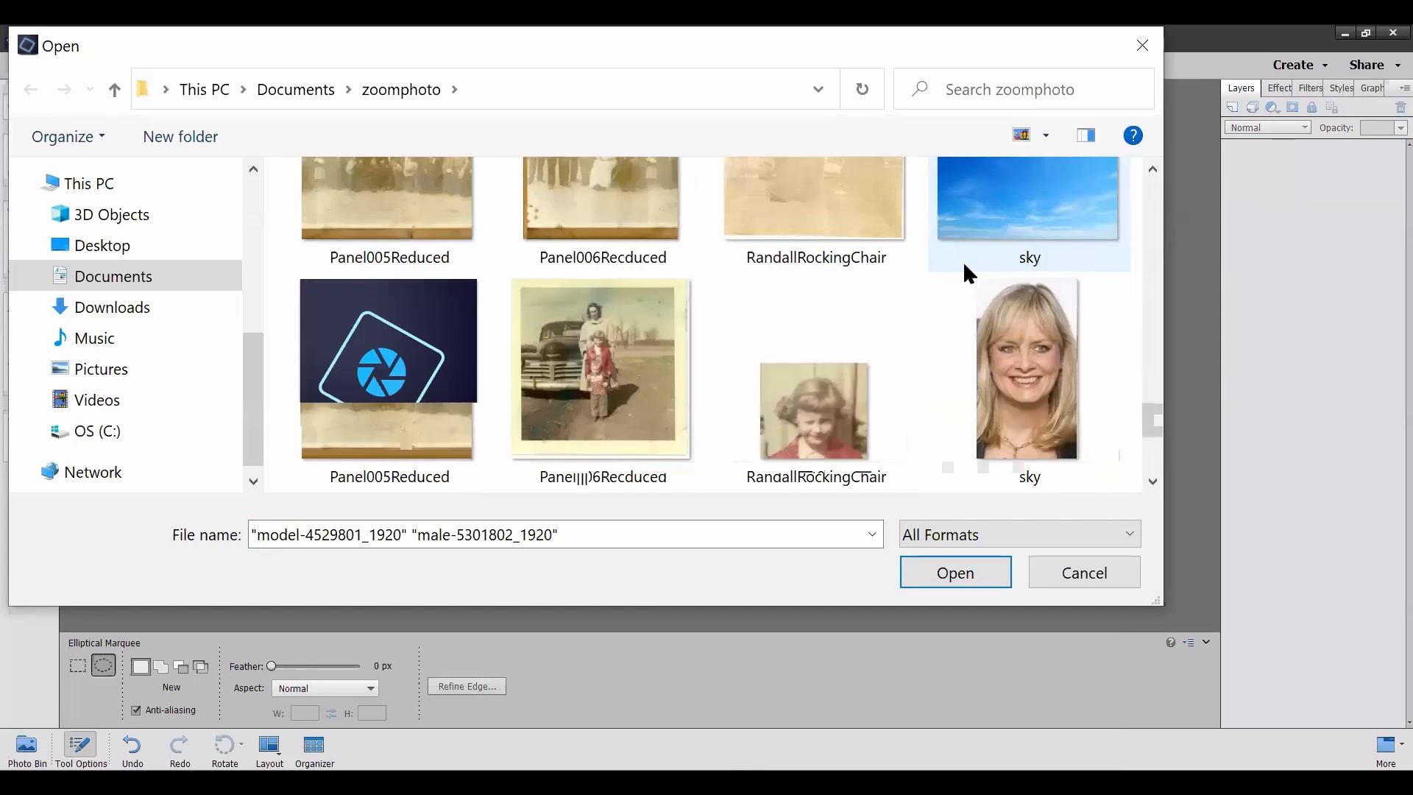
scroll(962, 261, "down", 1)
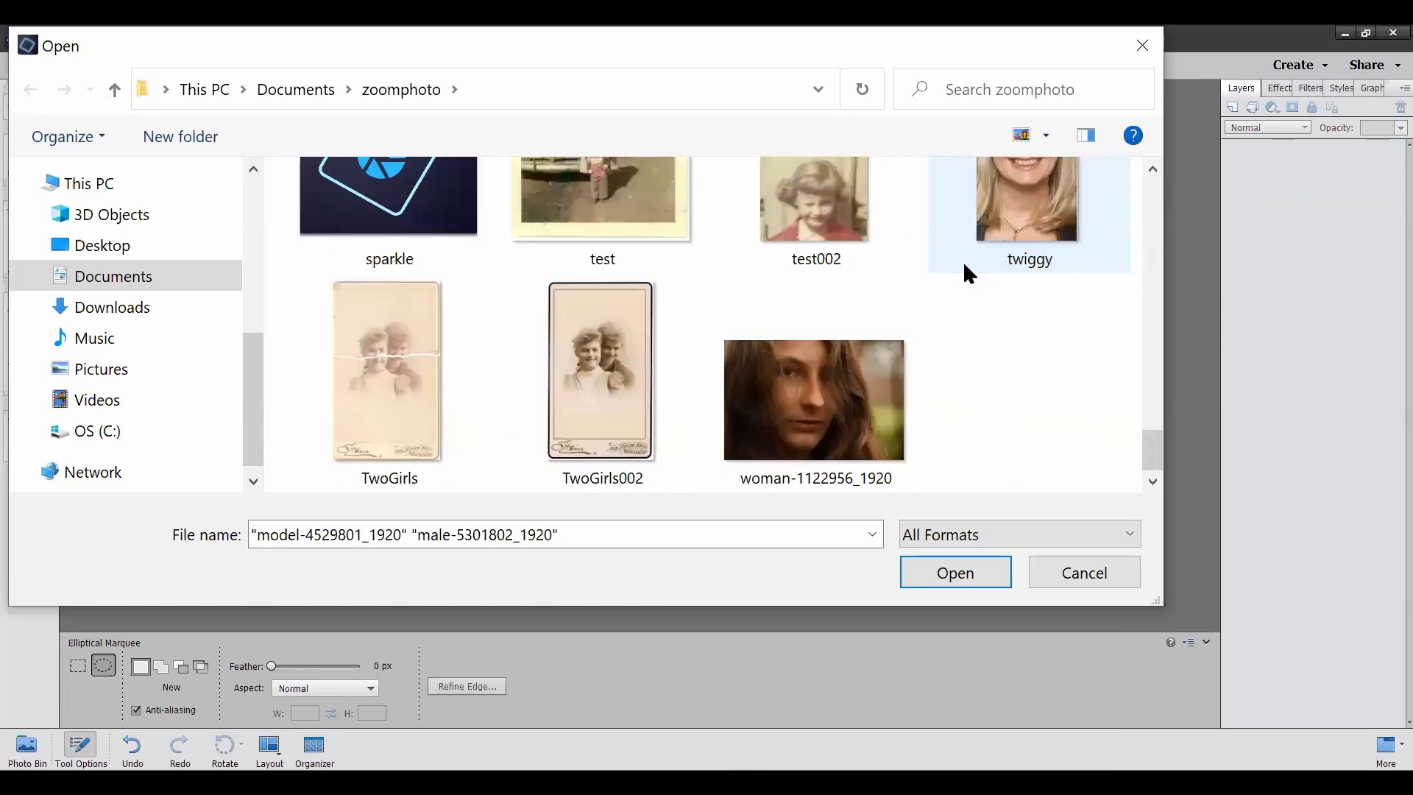
left_click(836, 384, "ctrl")
left_click(946, 574)
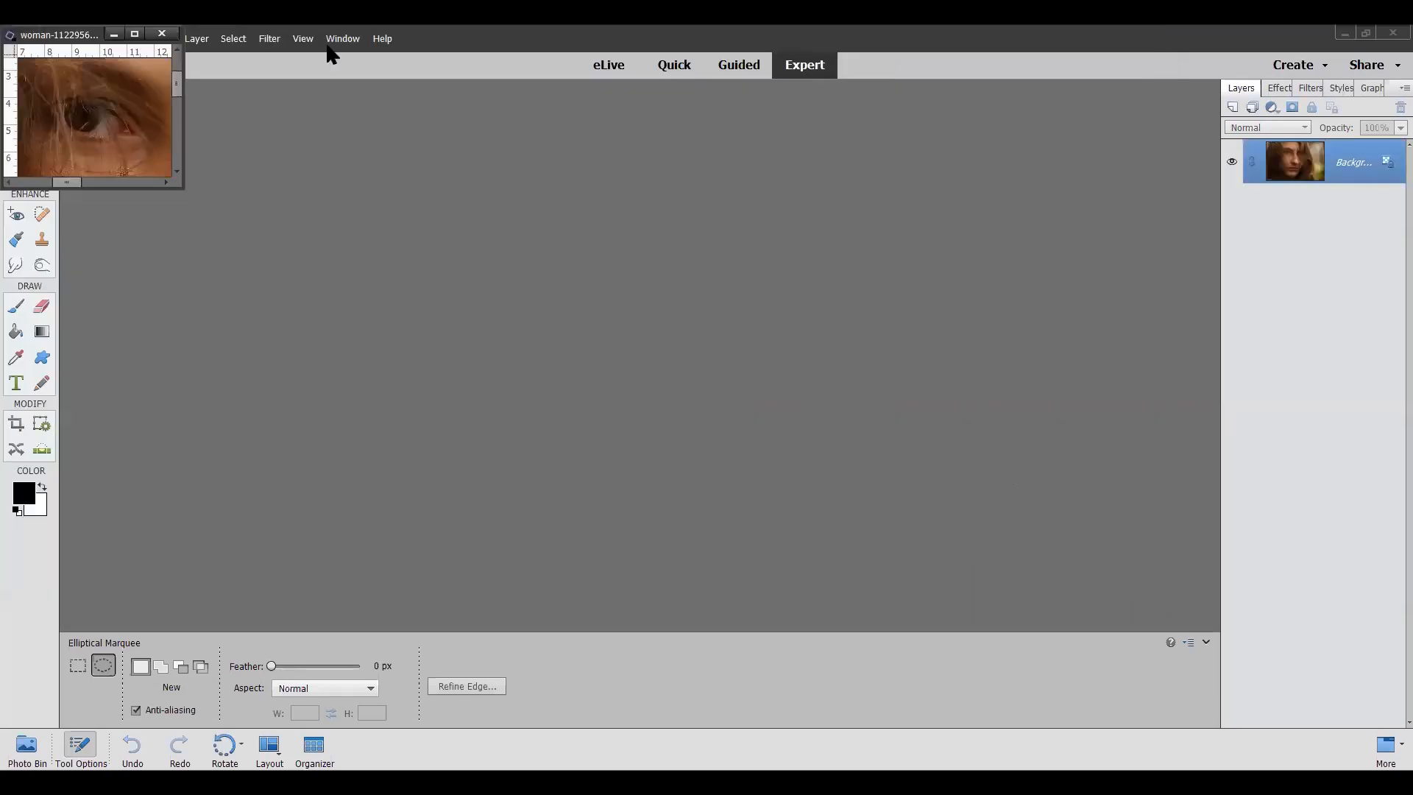
Step: Spread the three stacked photo windows apart across the workspace so that none of them overlap
left_click_drag(62, 43, 1029, 462)
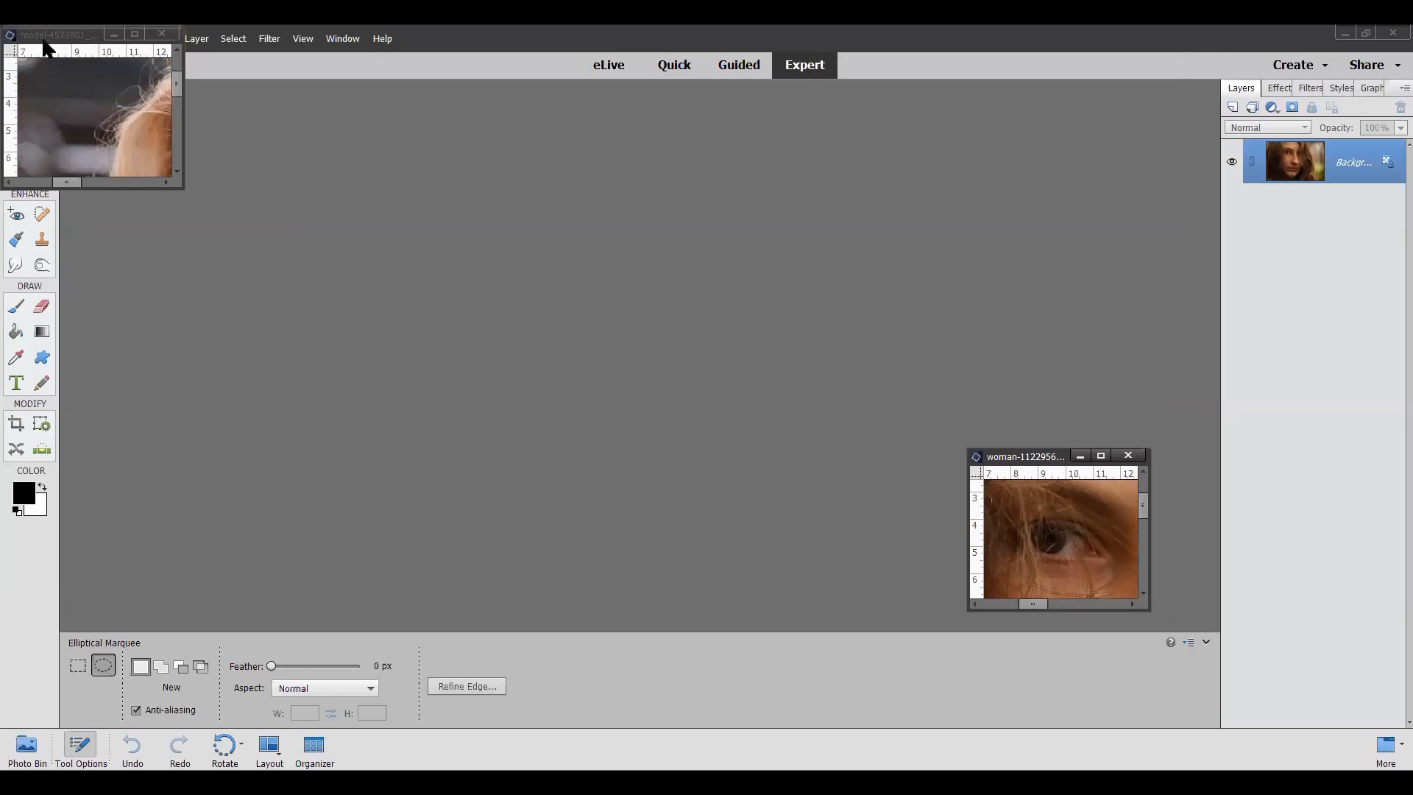
left_click_drag(53, 36, 1000, 153)
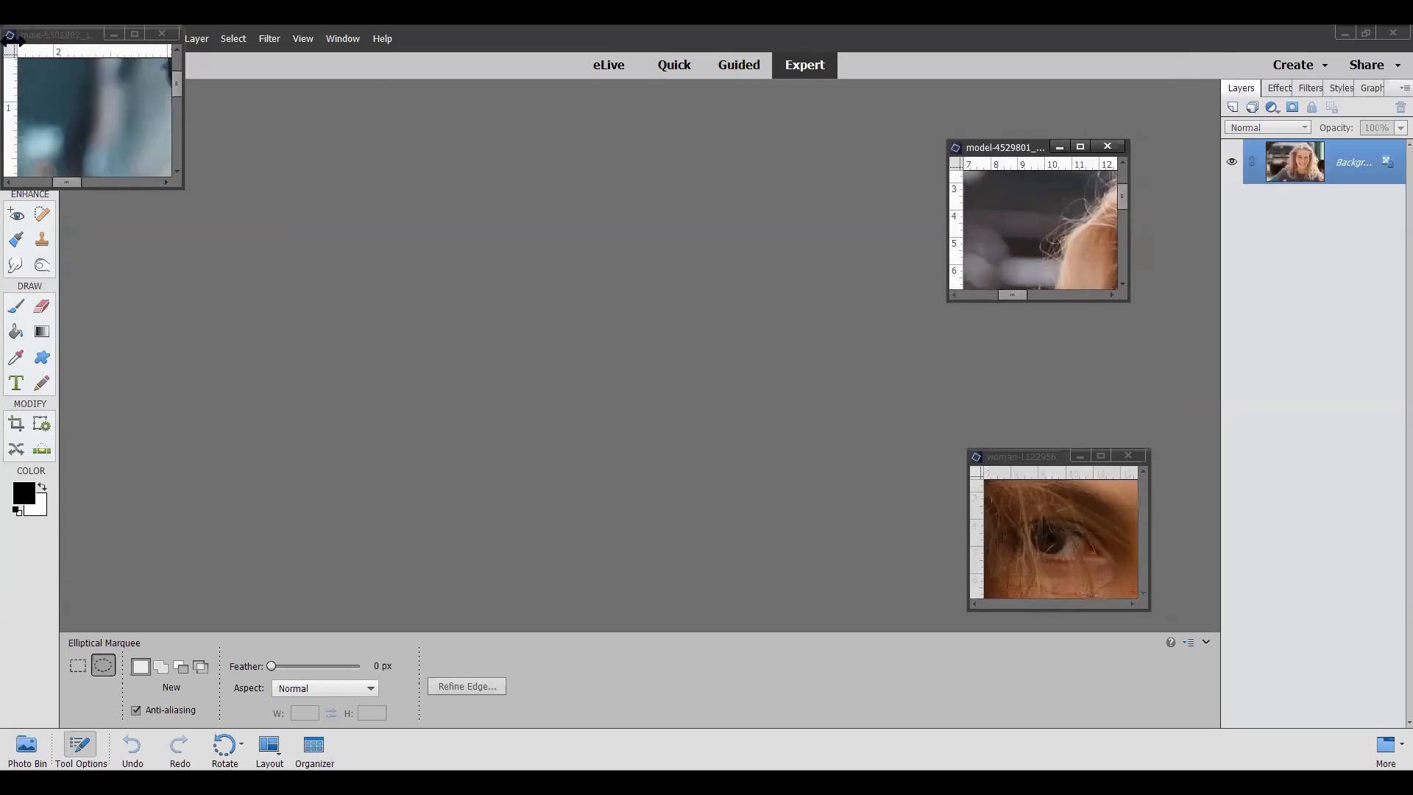
left_click_drag(52, 39, 159, 141)
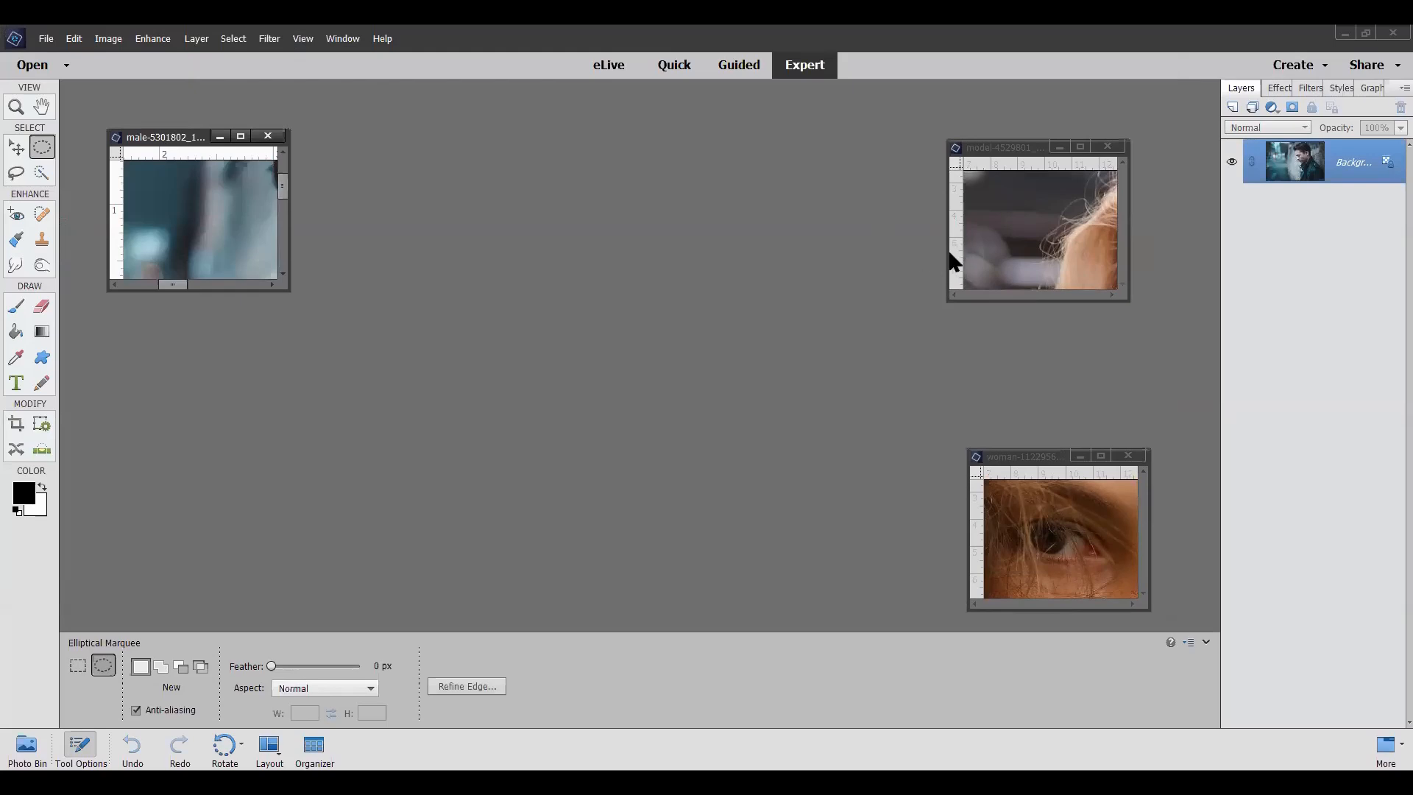
Step: Enlarge the model-4529801_1920 window until the whole photo shows, and move it slightly higher in the workspace
left_click_drag(949, 256, 341, 186)
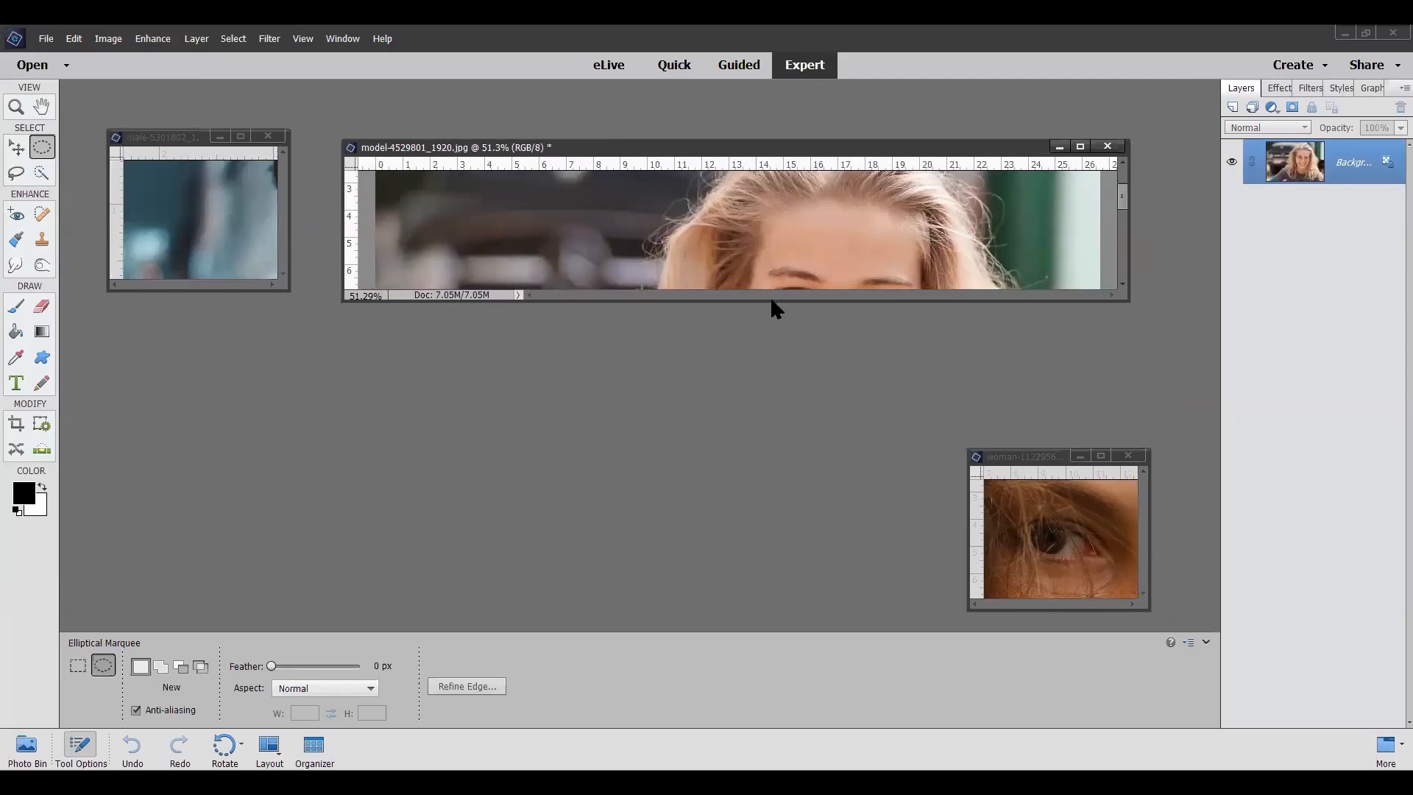
left_click_drag(771, 300, 725, 725)
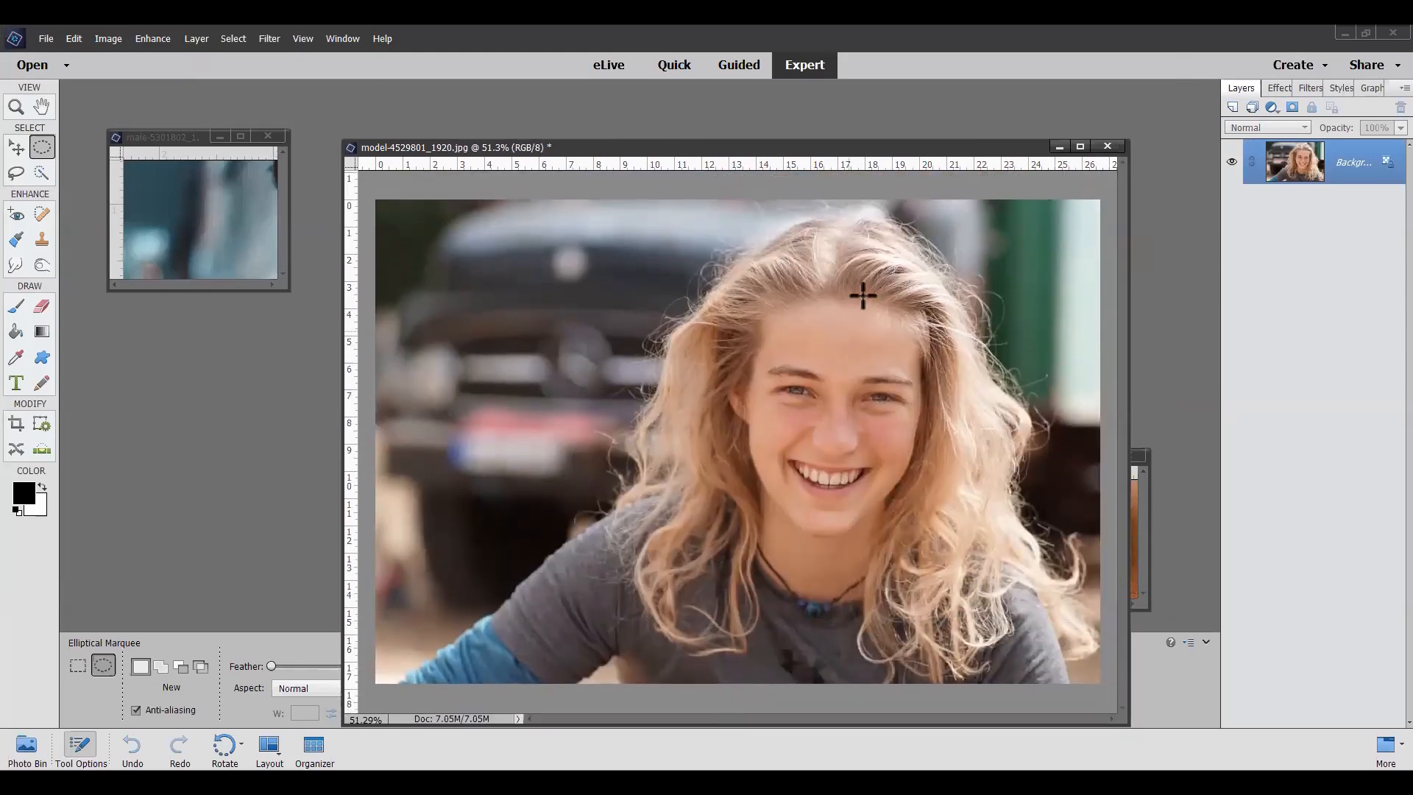
left_click_drag(886, 152, 925, 116)
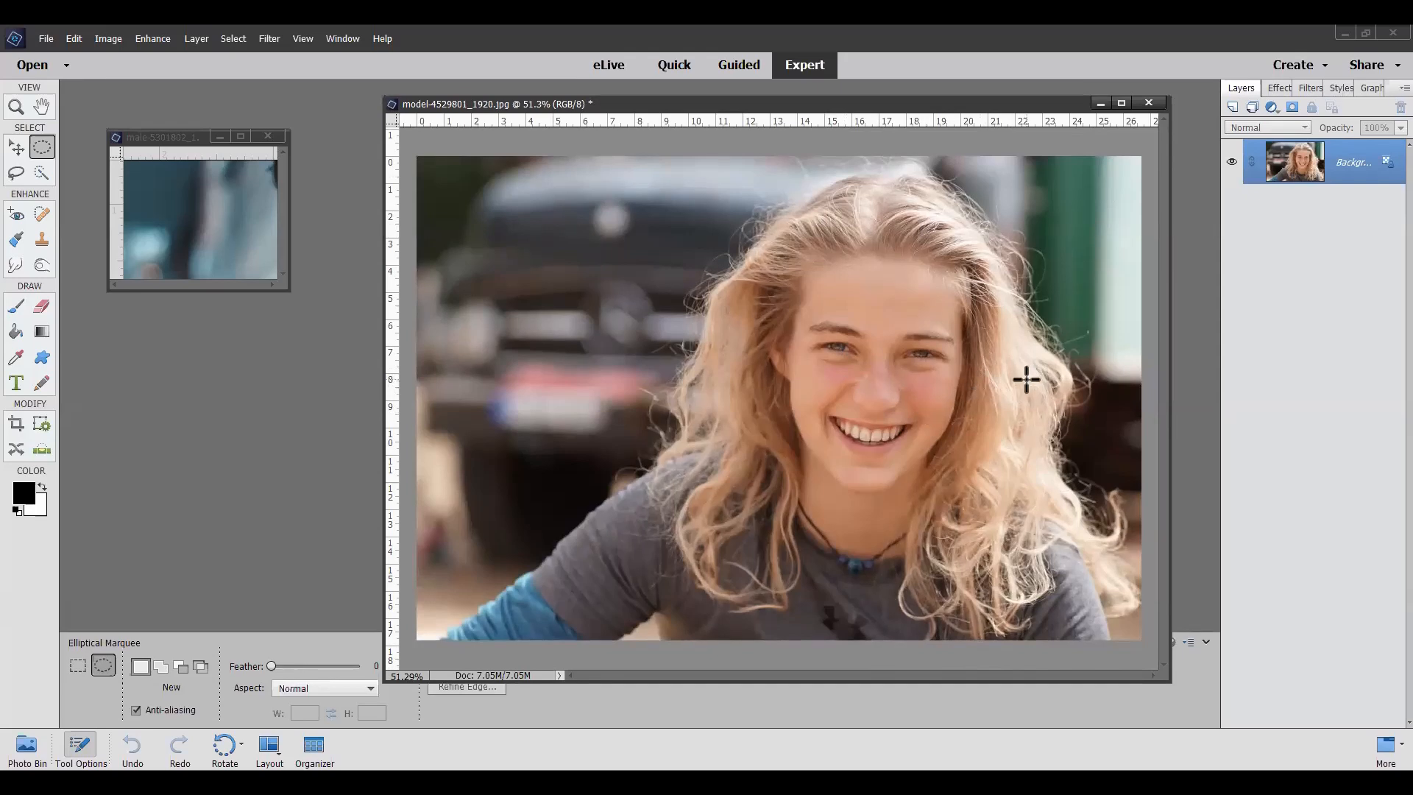
Step: Duplicate the model photo's Background layer and set the copy's blending mode to Overlay
right_click(1358, 171)
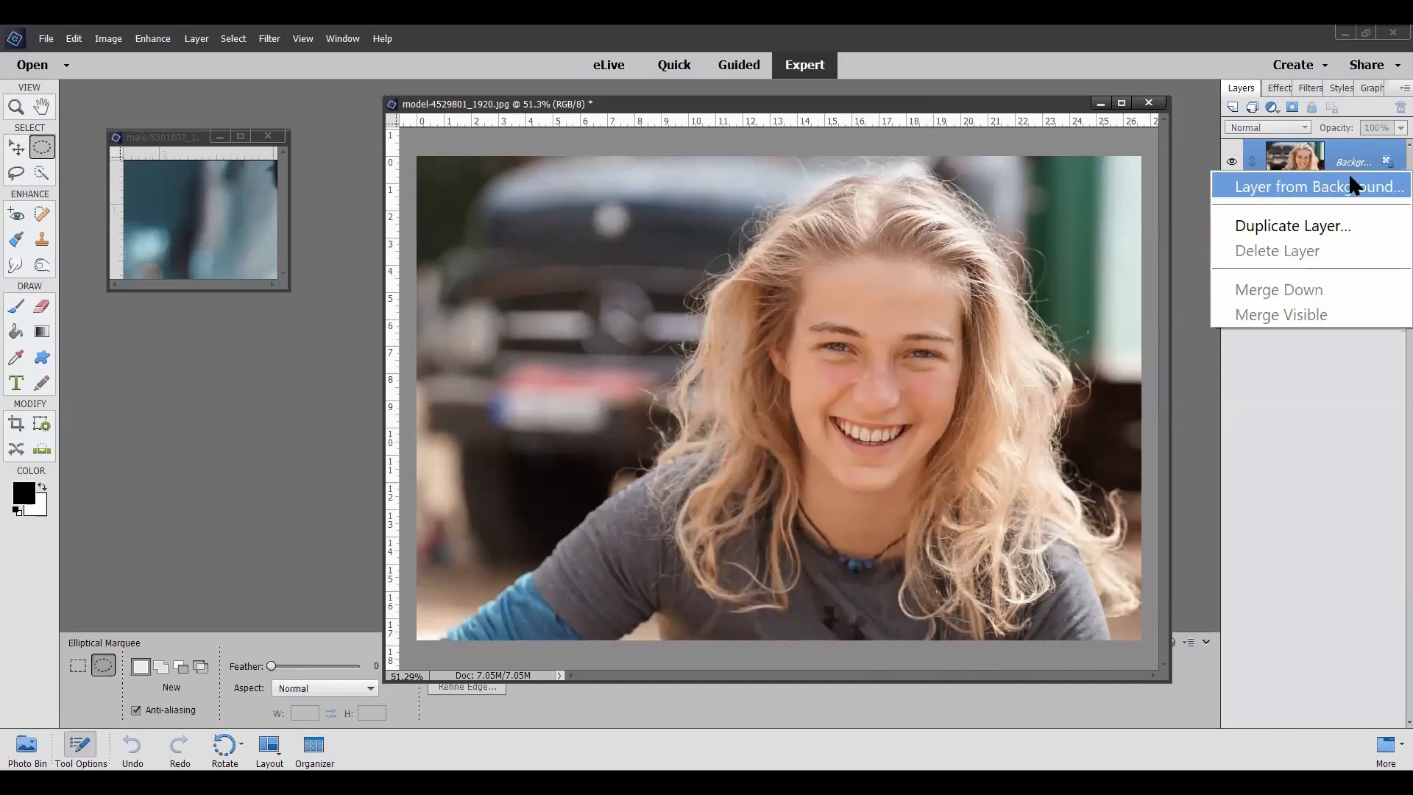
left_click(1329, 225)
left_click(833, 264)
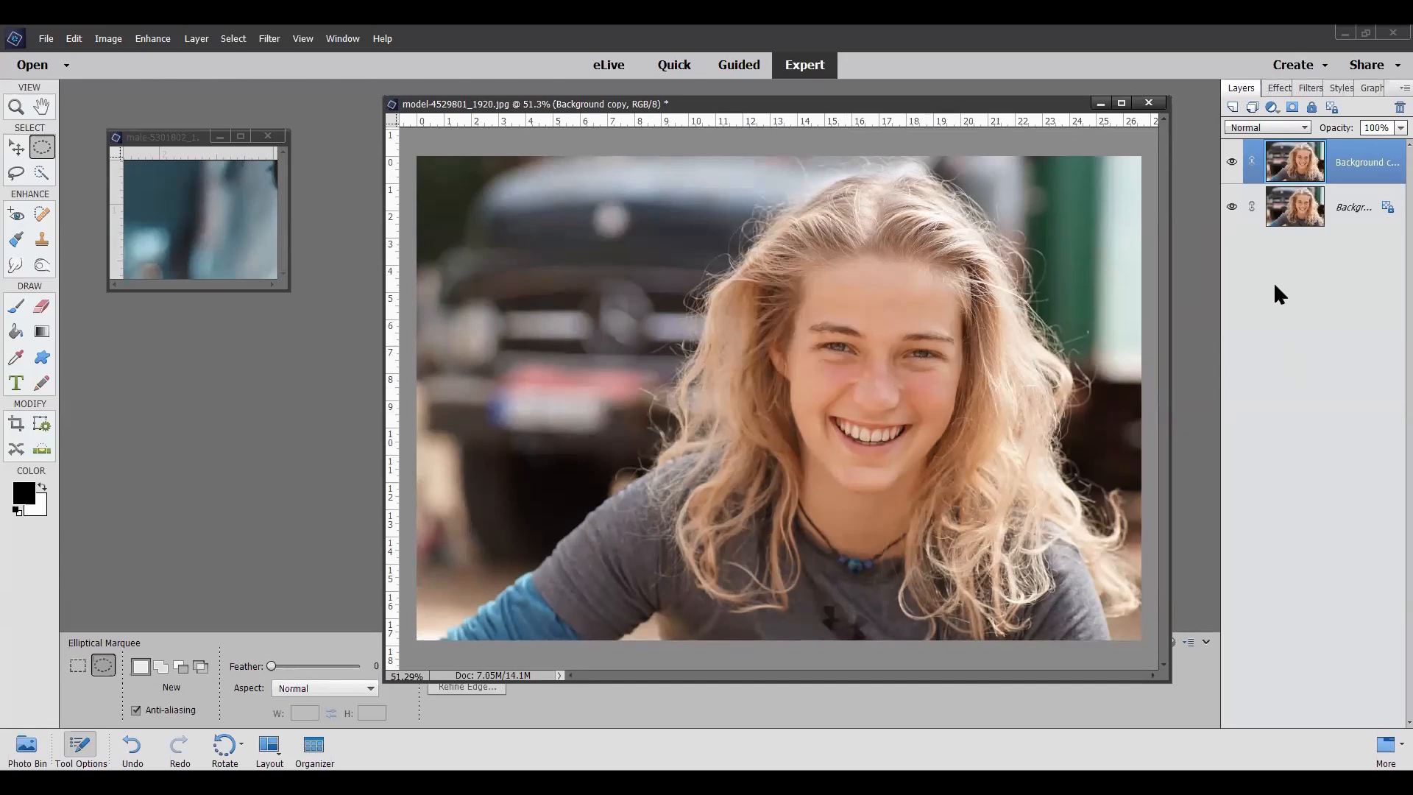
left_click(1305, 129)
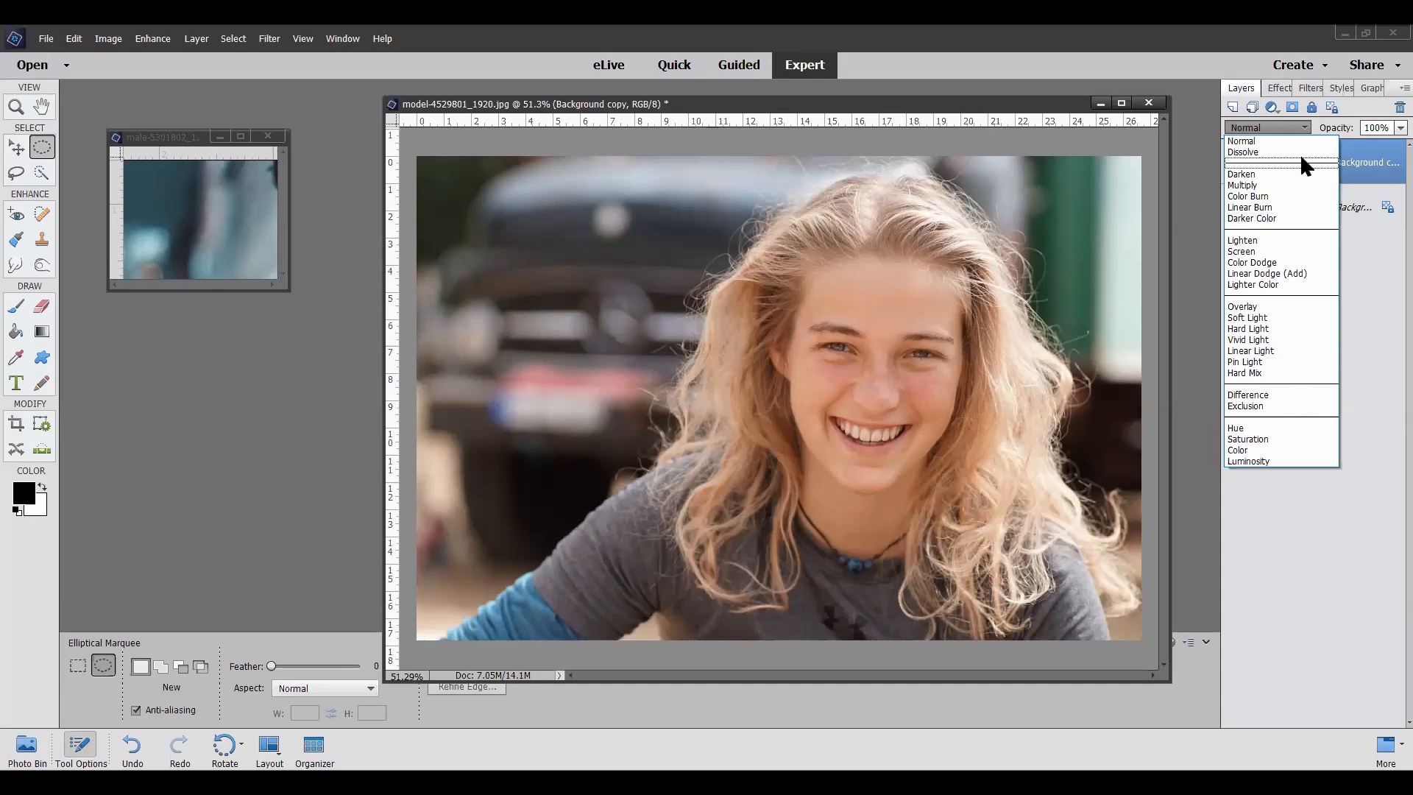
left_click(1260, 314)
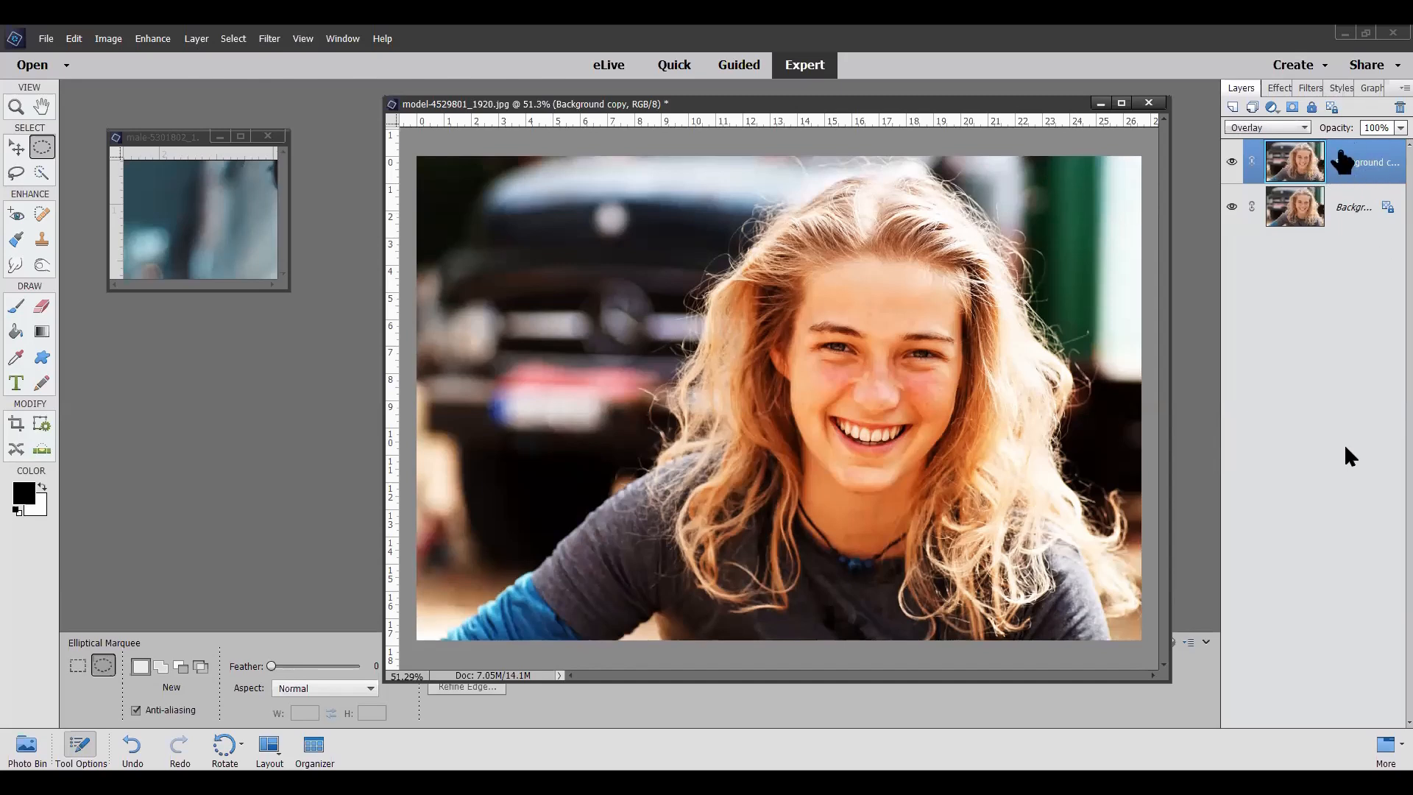
Step: Apply the Filter Gallery's Diffuse Glow to the Background copy with Graininess 4, Glow Amount 6 and Clear Amount 20
left_click(271, 39)
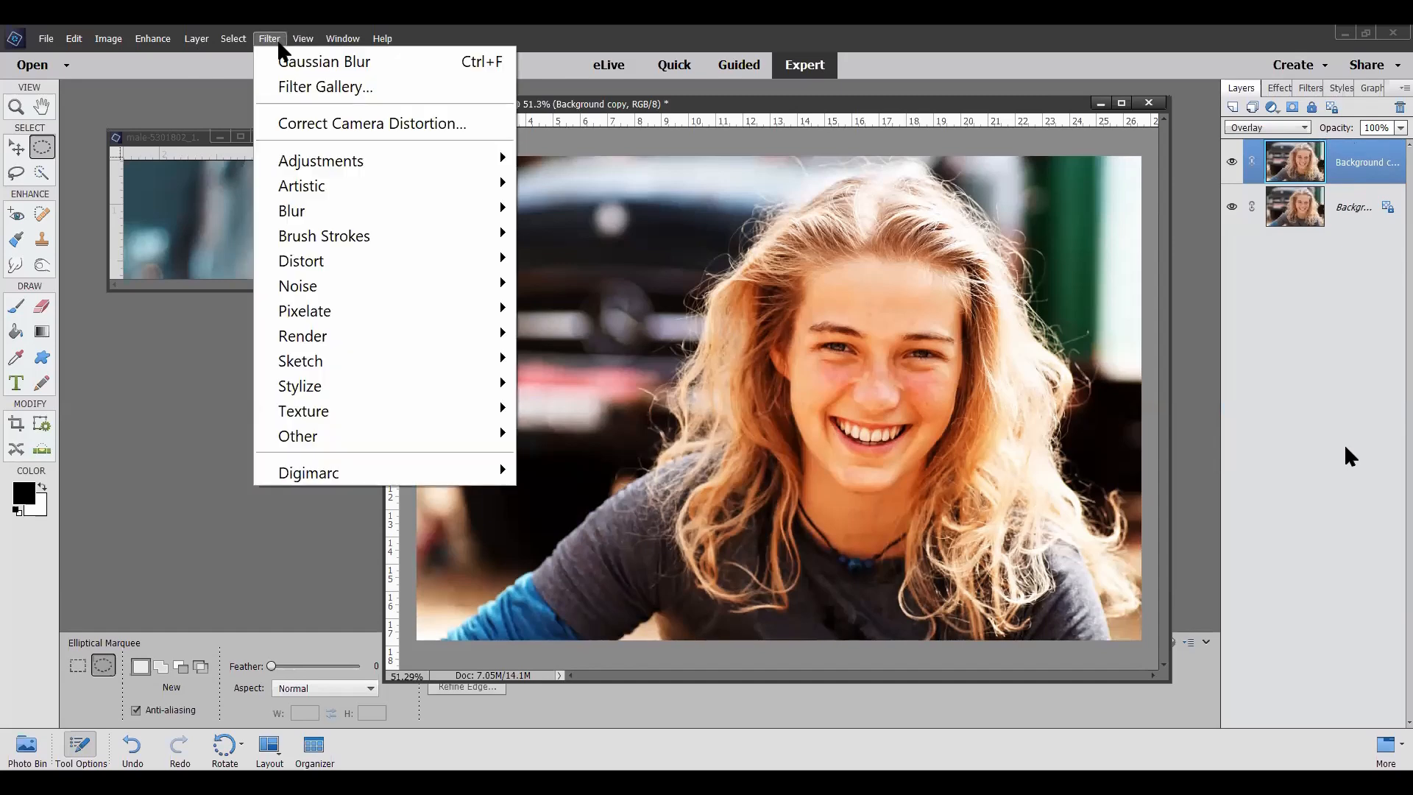
left_click(285, 85)
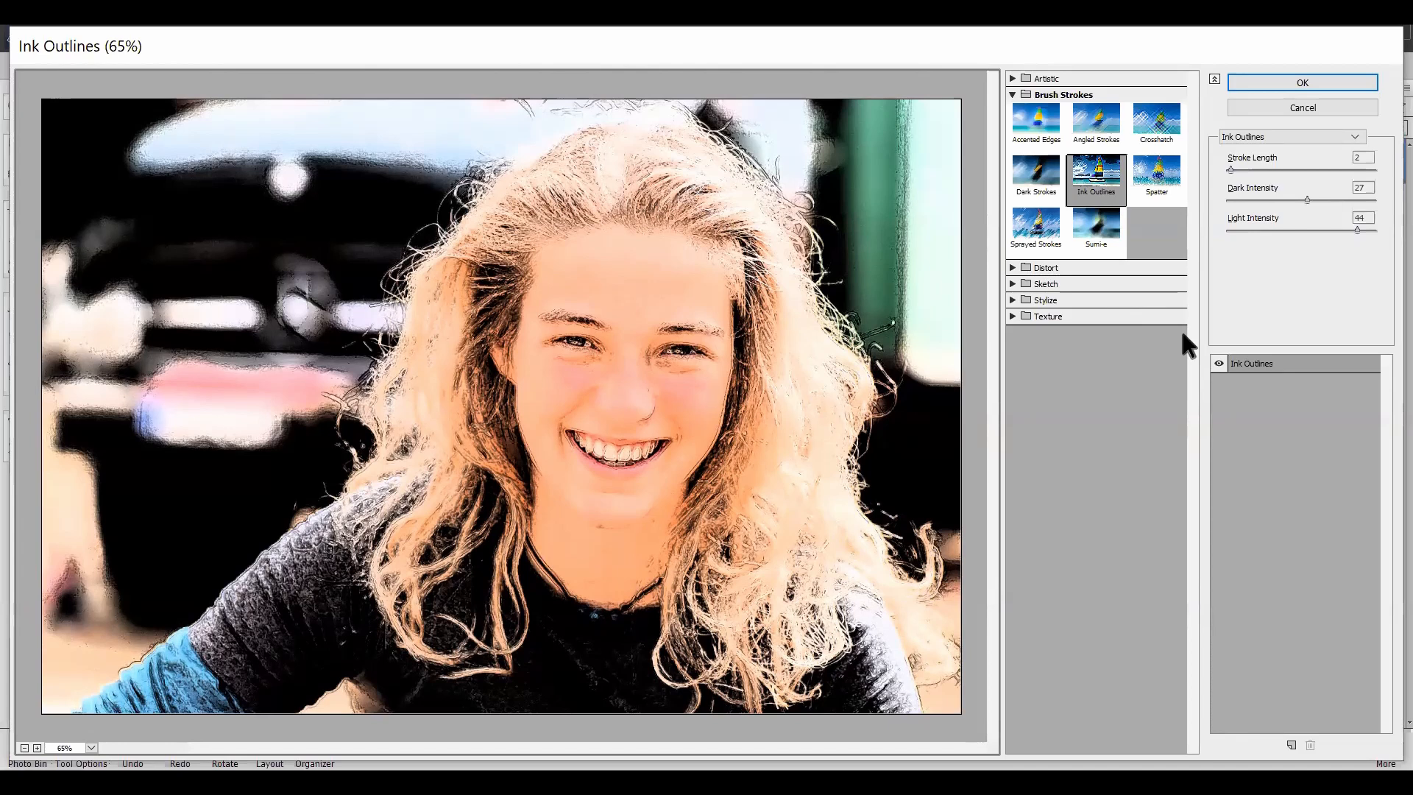
left_click(1012, 268)
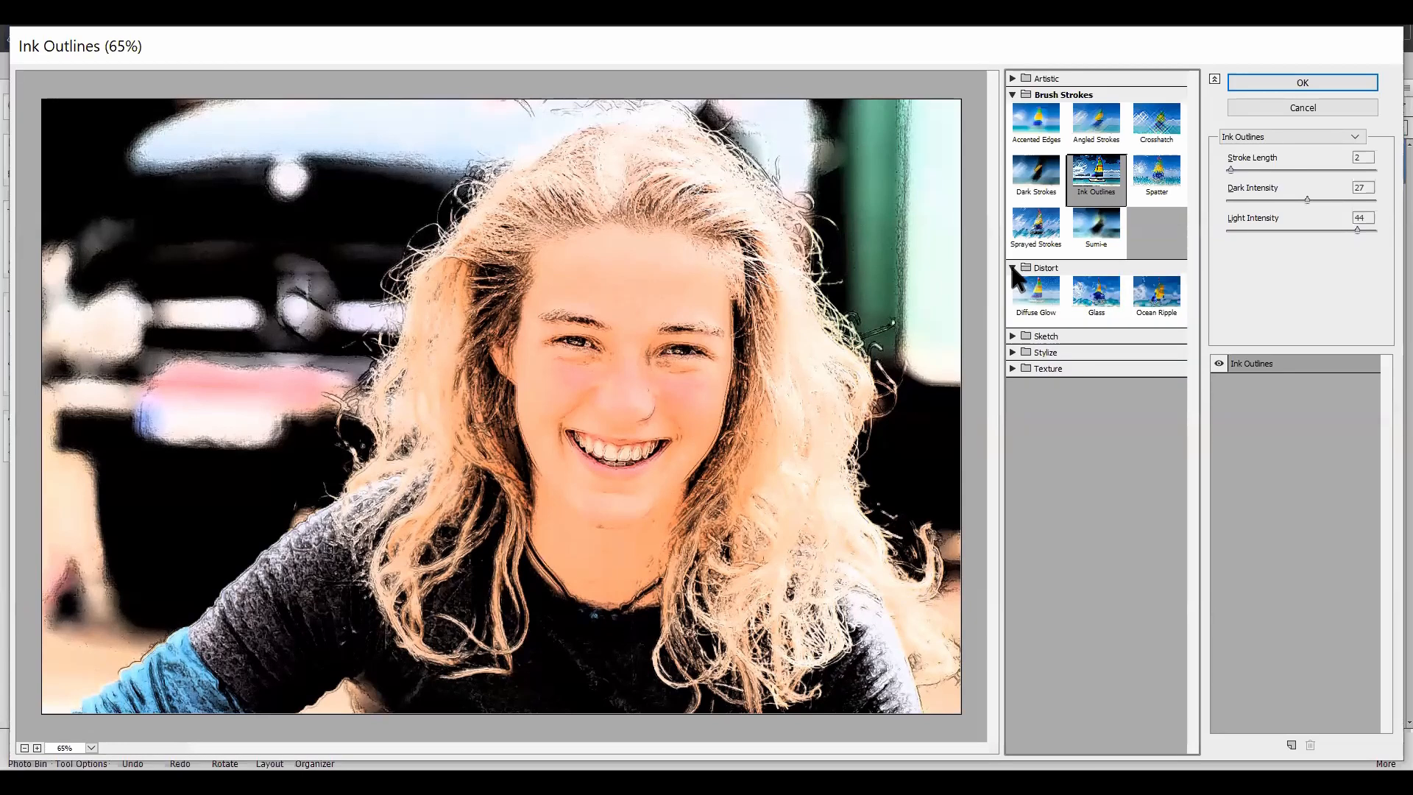
left_click(1040, 293)
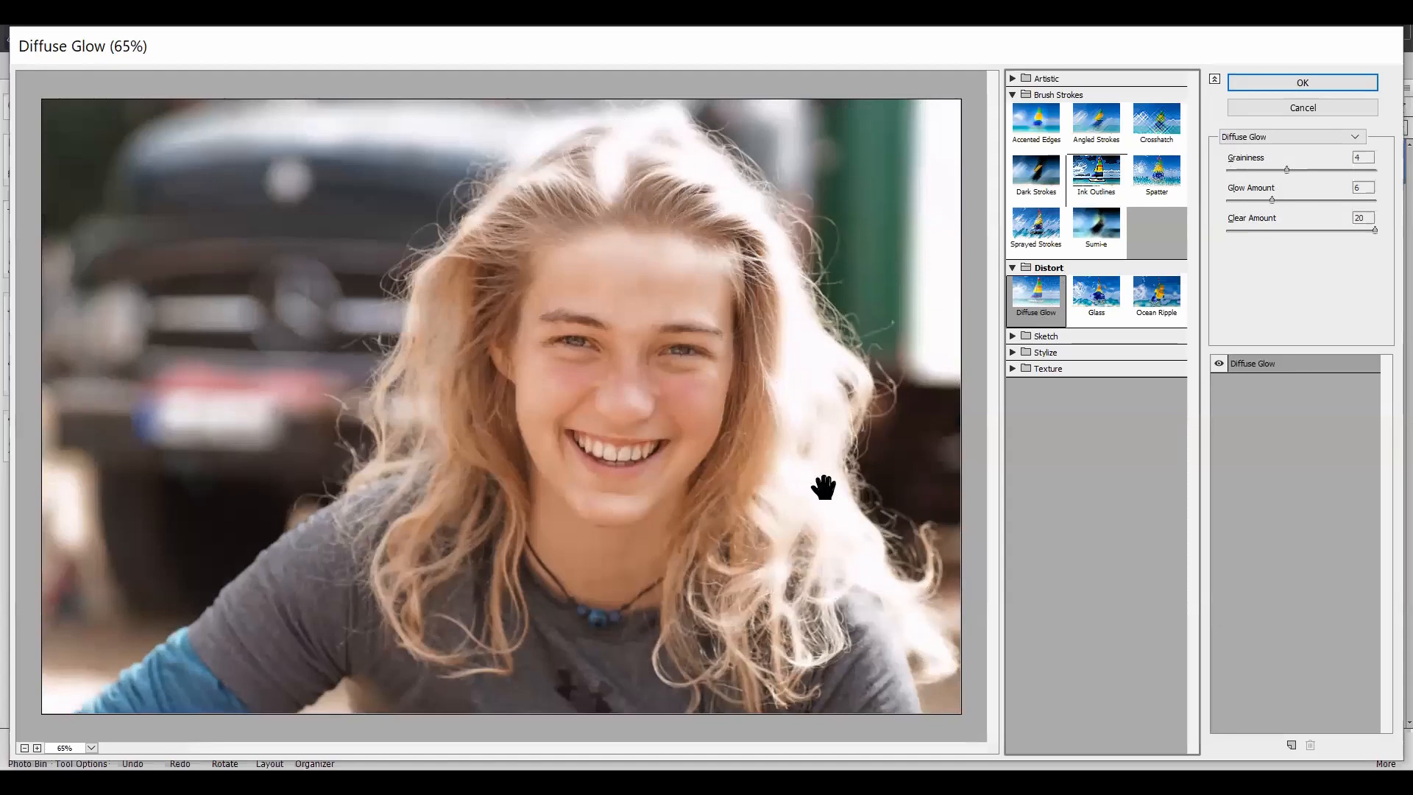
left_click(1322, 81)
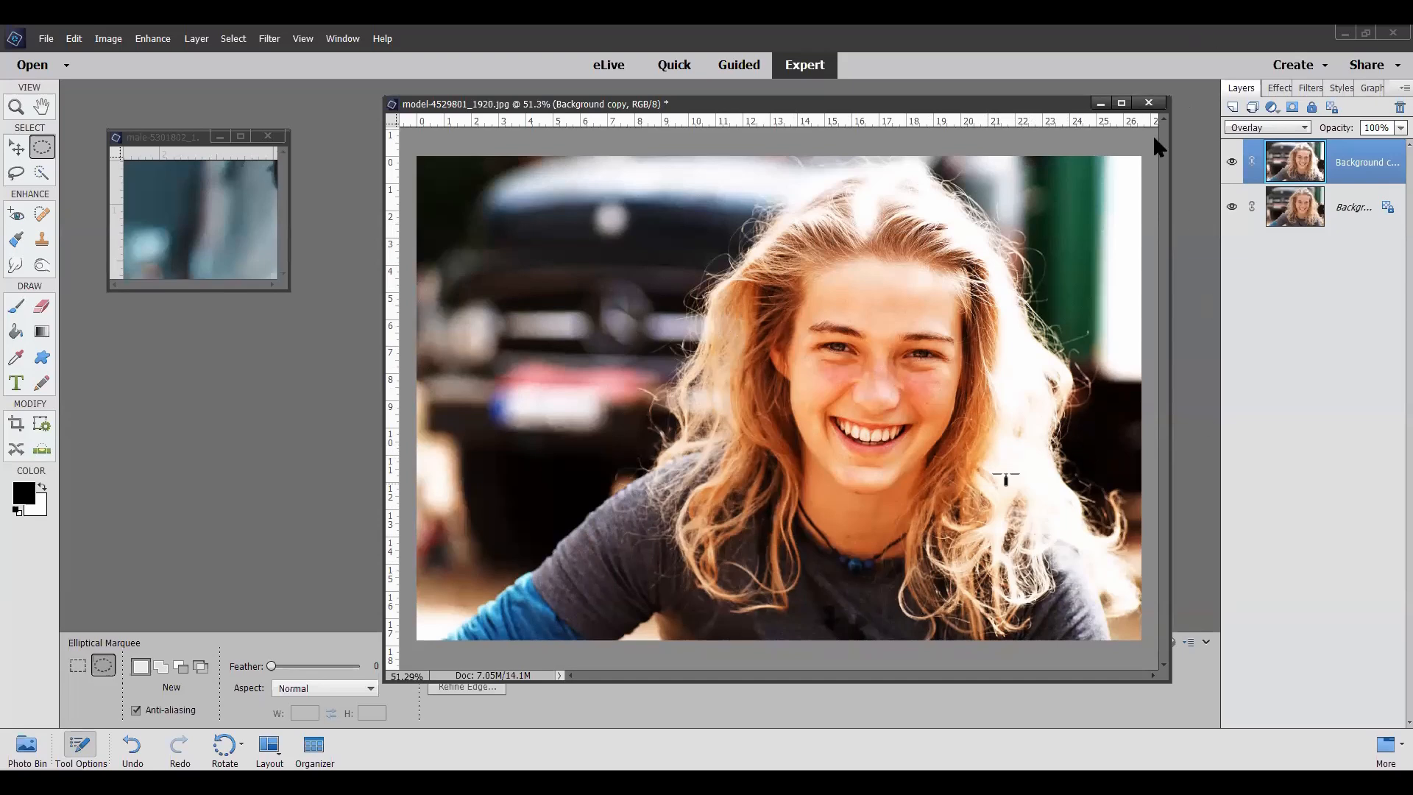
Step: Close the model-4529801_1920 photo without saving its changes
left_click(1149, 104)
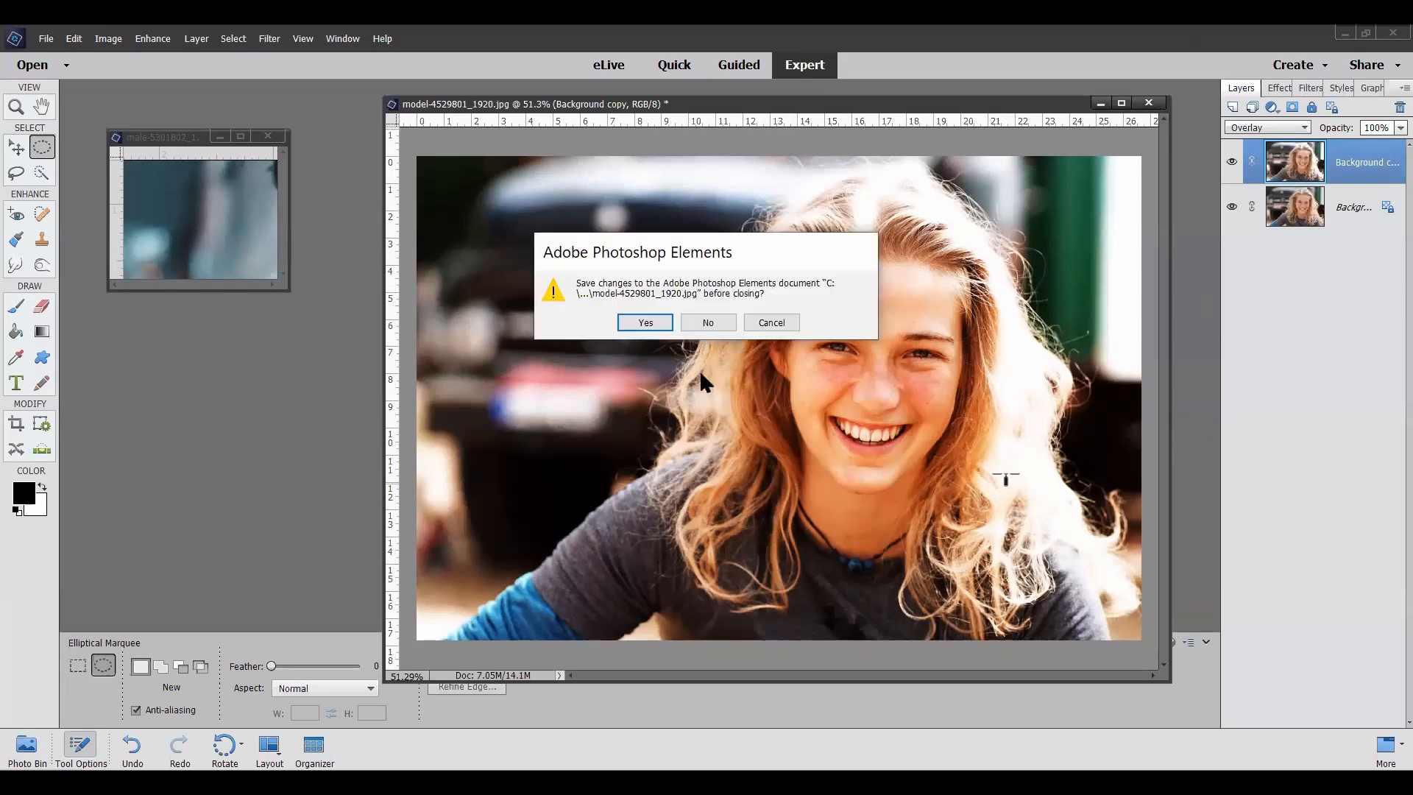
left_click(713, 323)
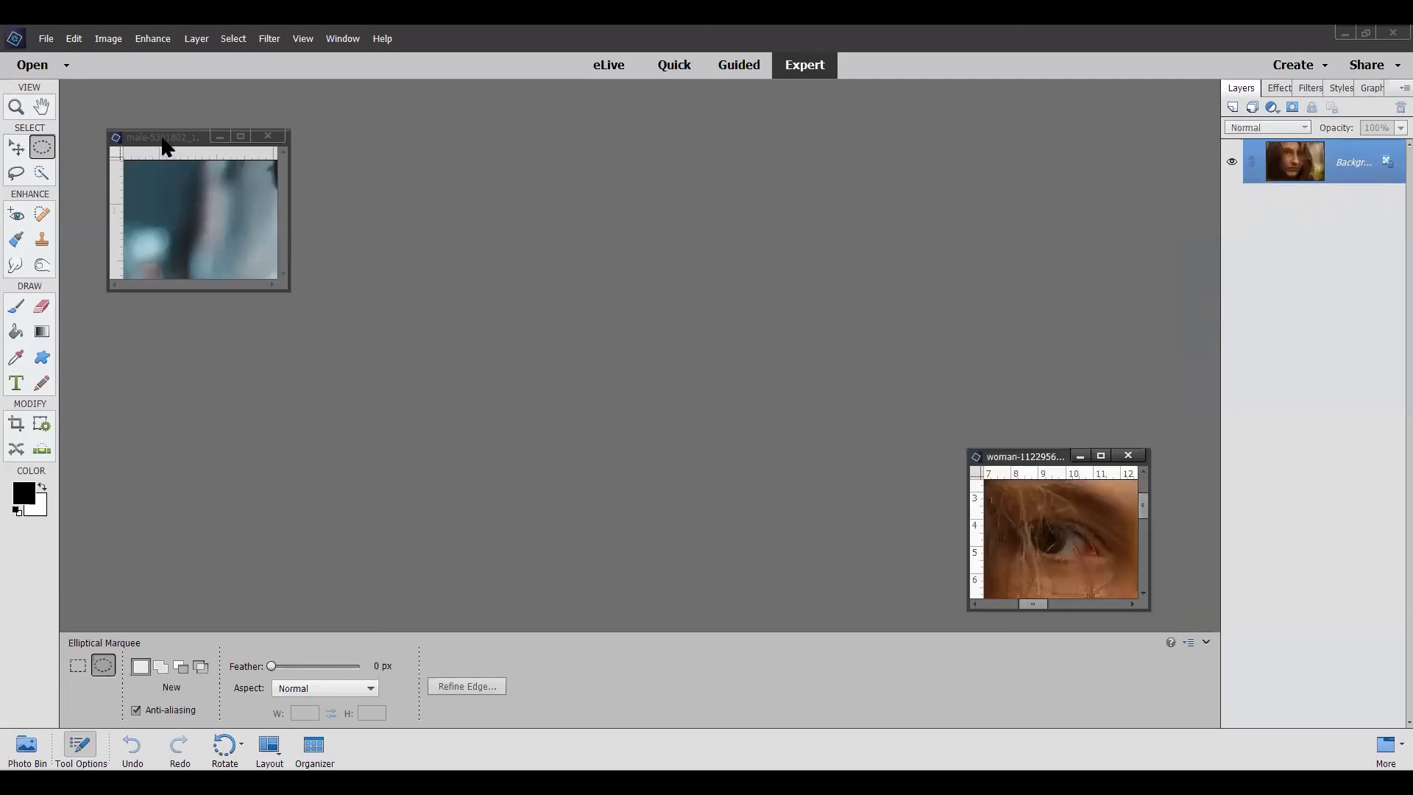
Step: Move the male-5301802_1920 window toward the middle of the workspace and enlarge it to show the whole photo
left_click_drag(167, 147, 489, 129)
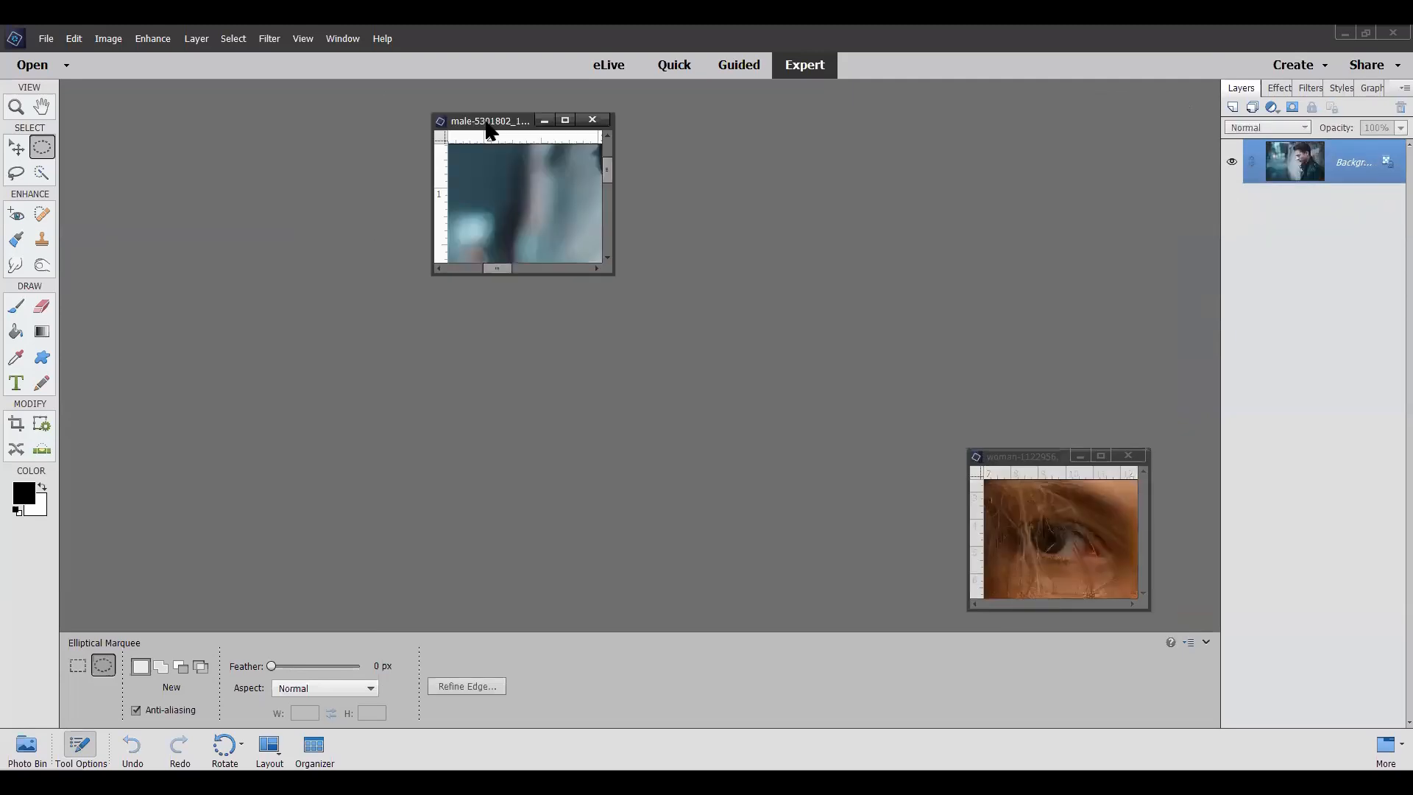
left_click_drag(613, 272, 1214, 721)
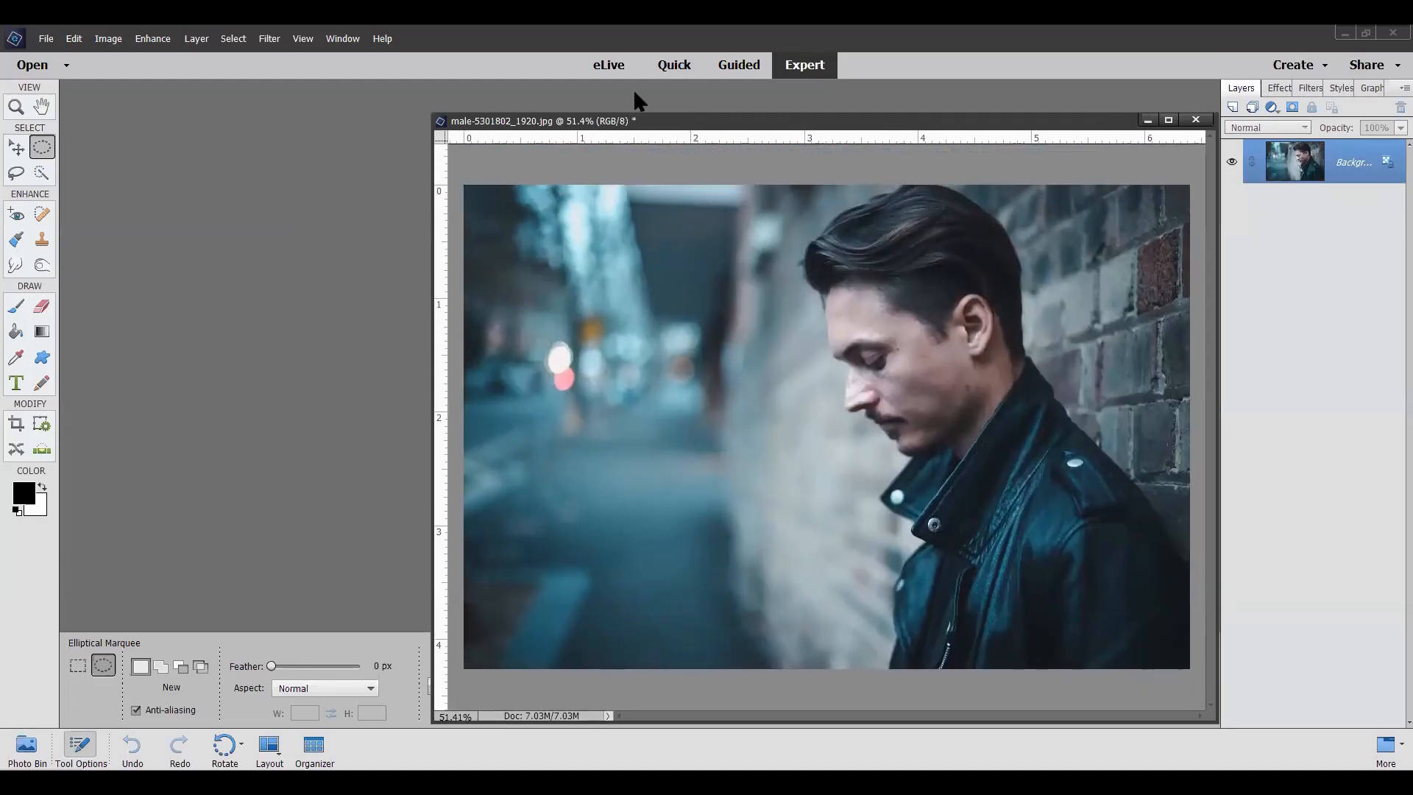
left_click_drag(716, 126, 709, 105)
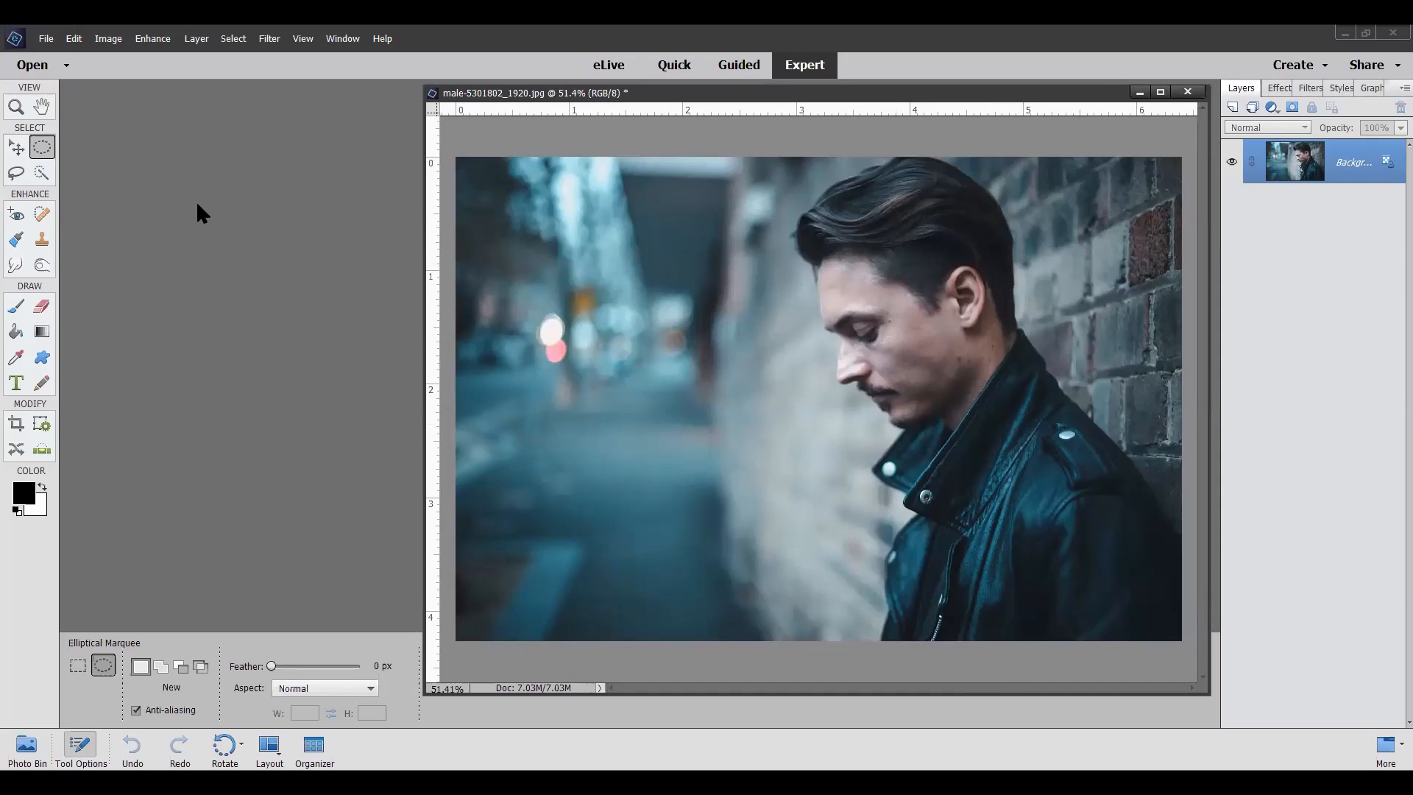
Step: Duplicate the male photo's Background layer and set the copy's blending mode to Darken
right_click(1342, 166)
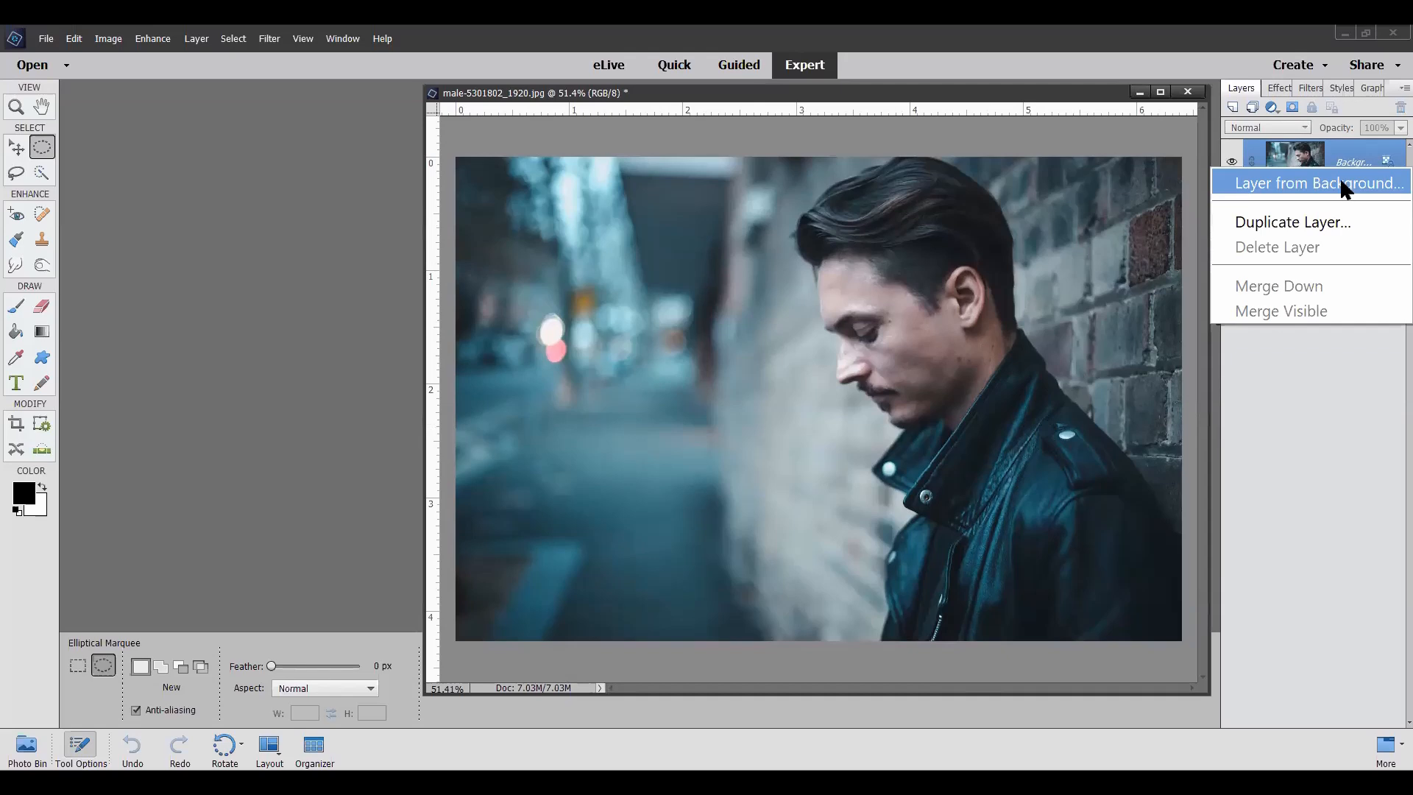
left_click(1322, 219)
left_click(825, 269)
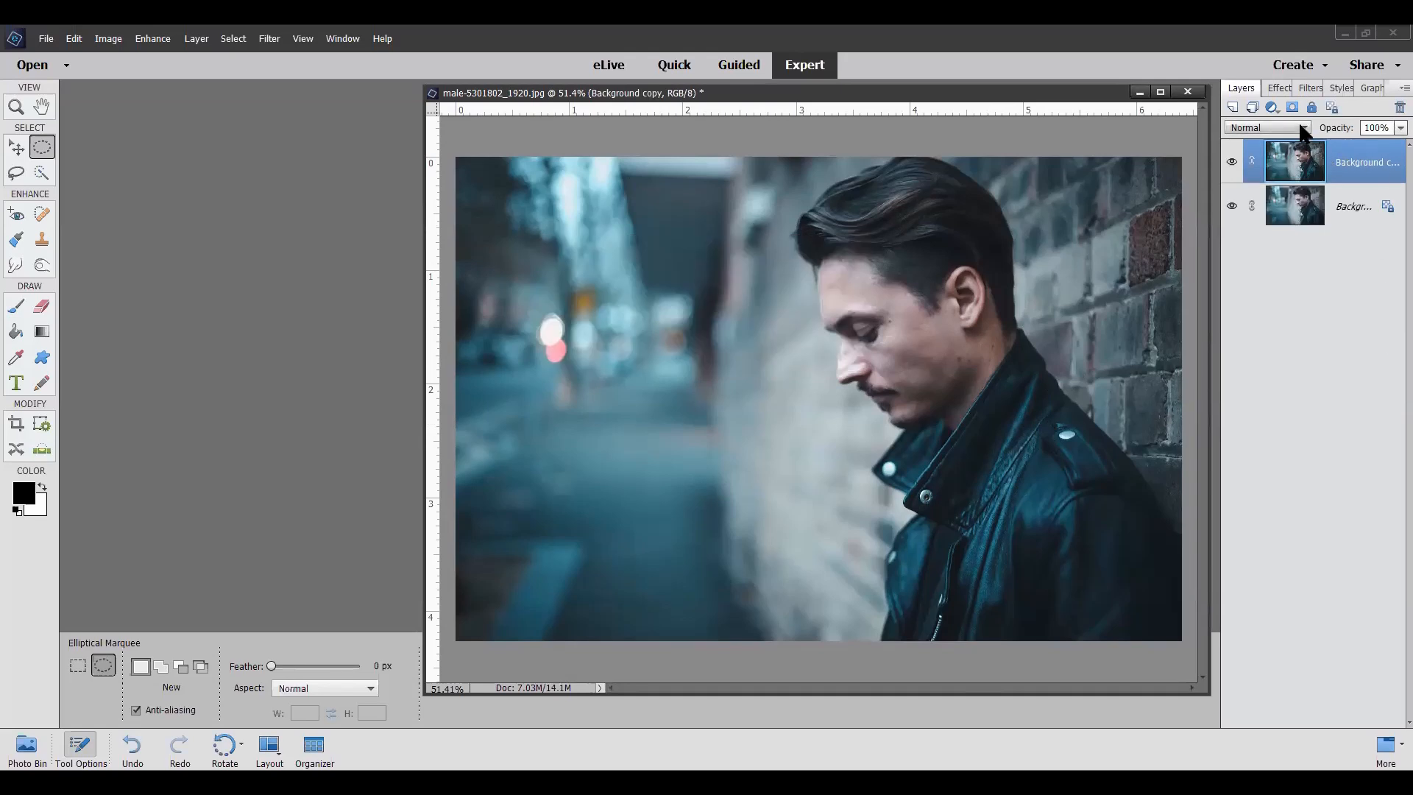
left_click(1308, 130)
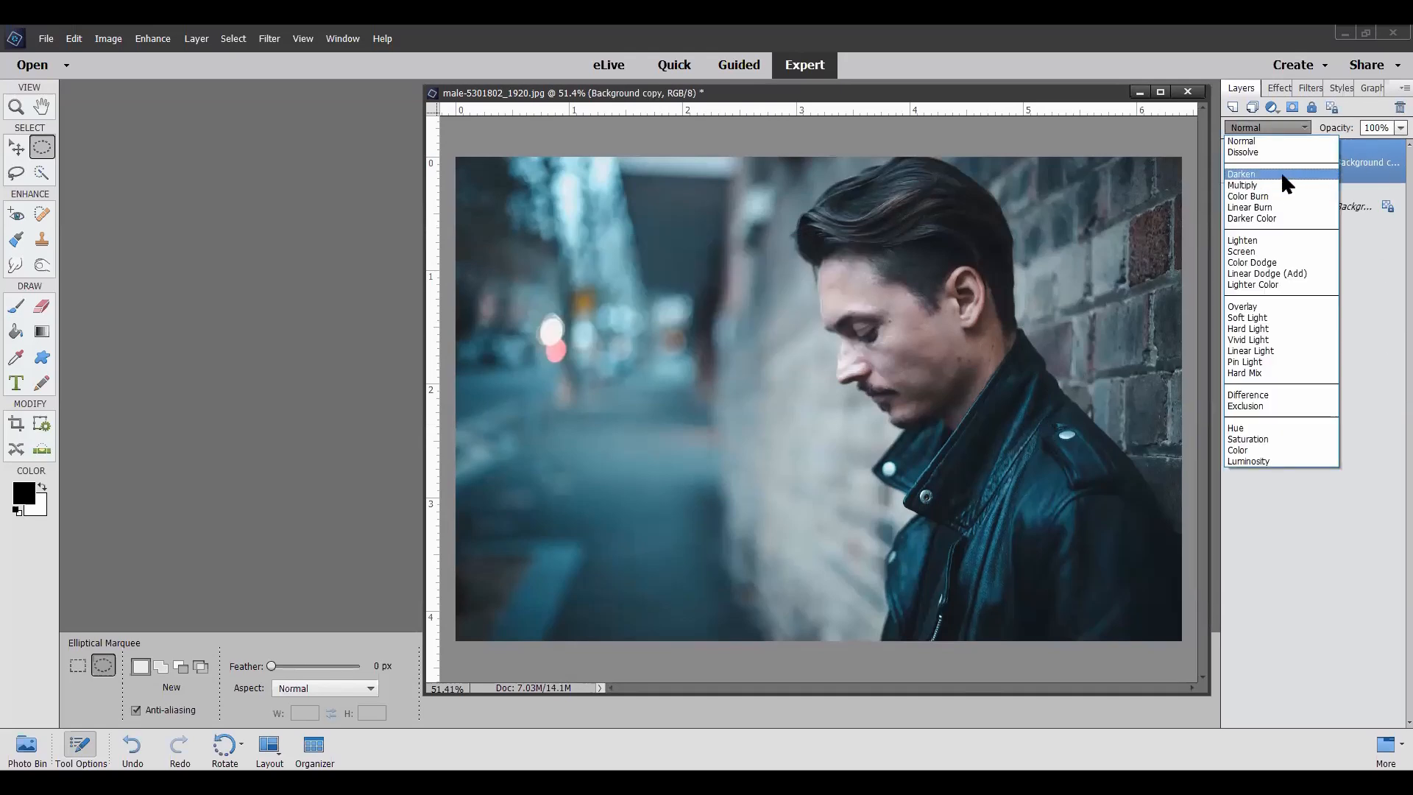
left_click(1280, 170)
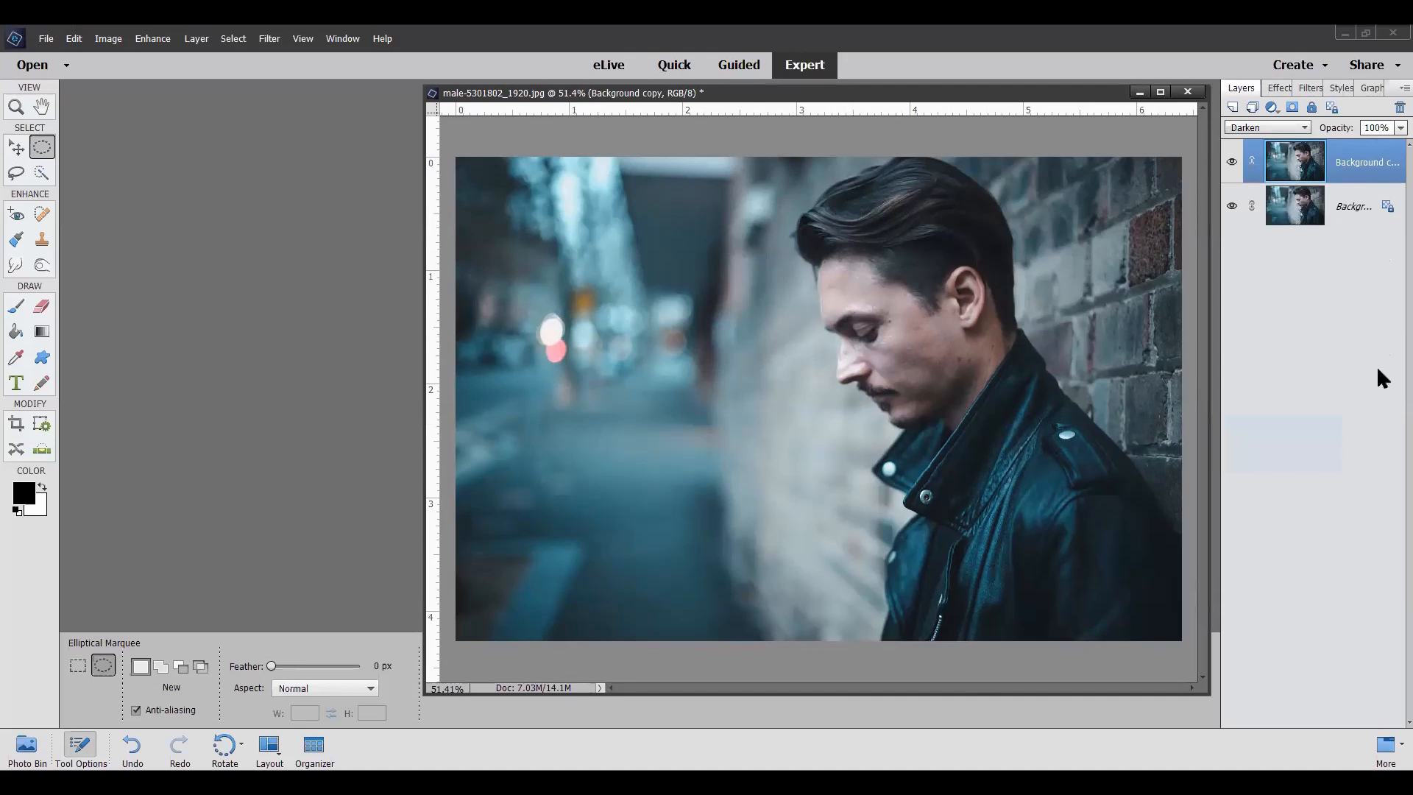
Step: Try the blending modes from Multiply through Vivid Light on the Background copy and settle on Hard Light
key("shift+plus")
key("shift+plus")
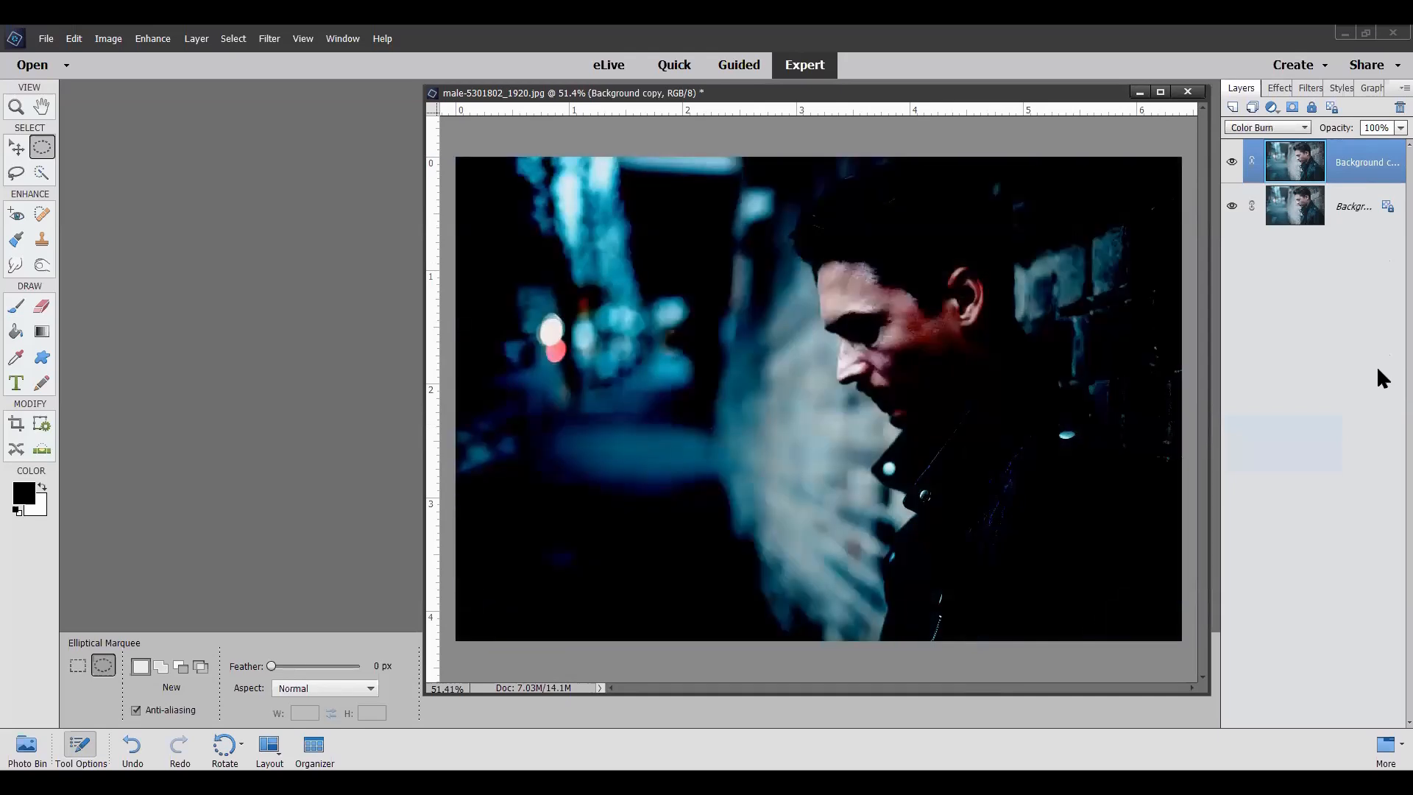
key("shift+plus")
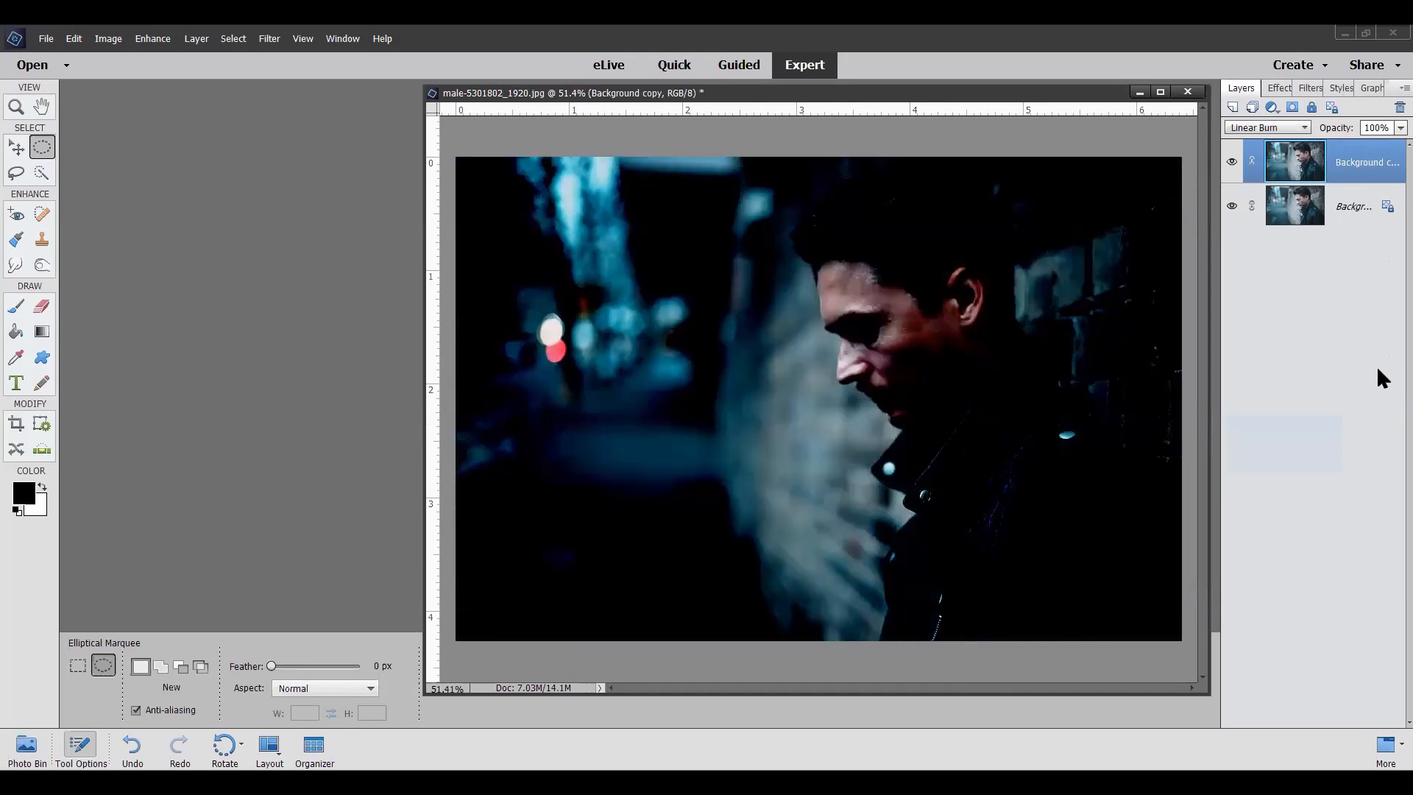
key("shift+plus")
key("shift+plus")
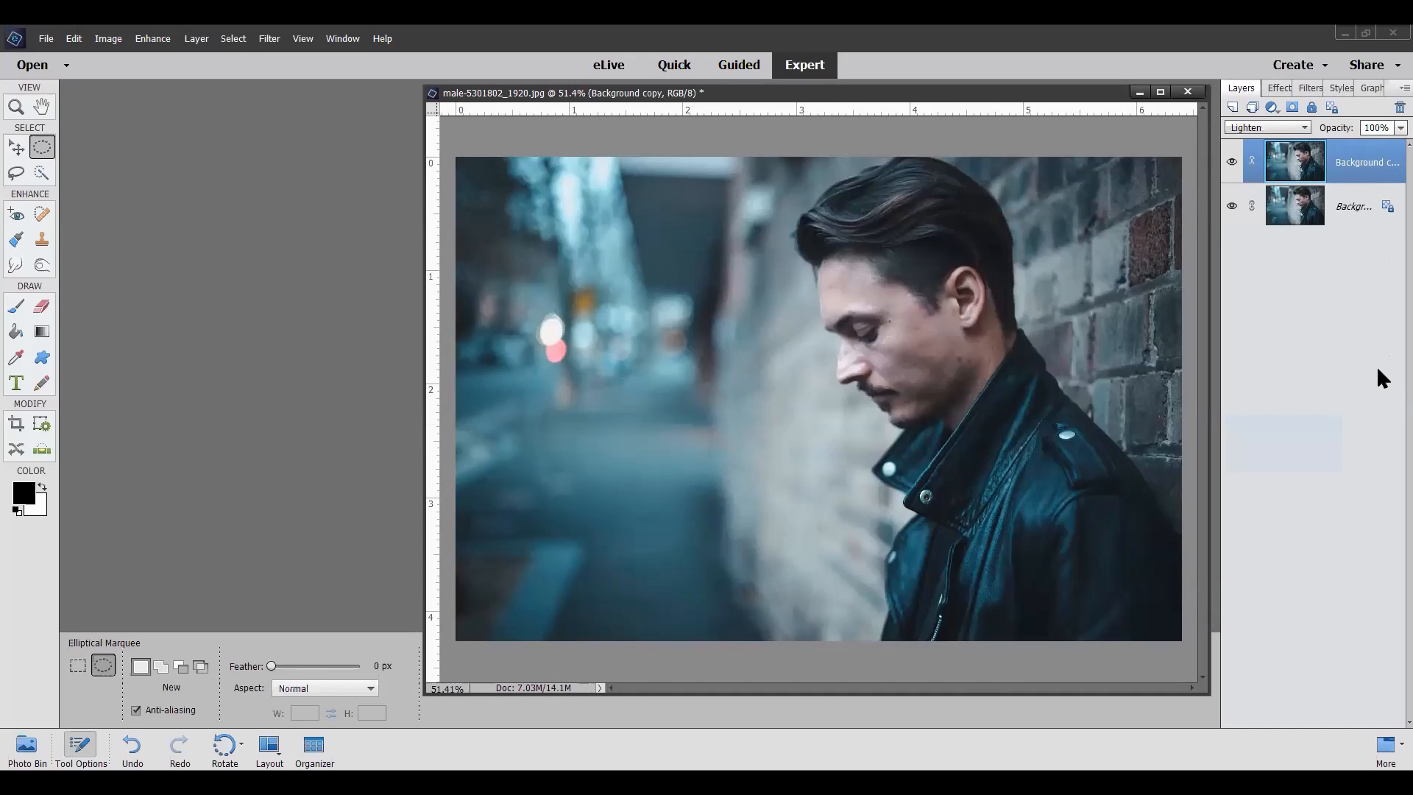
key("shift+plus")
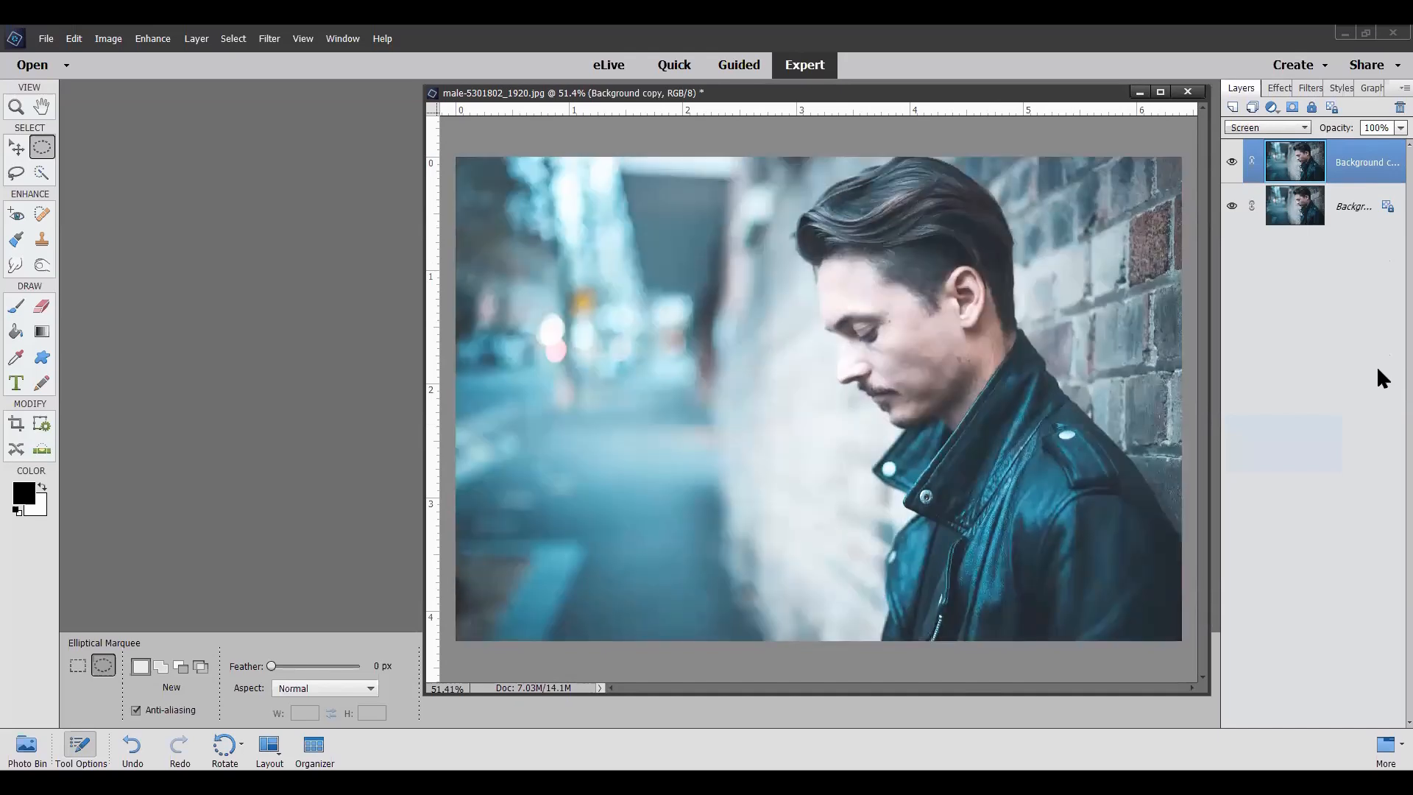
key("shift+plus")
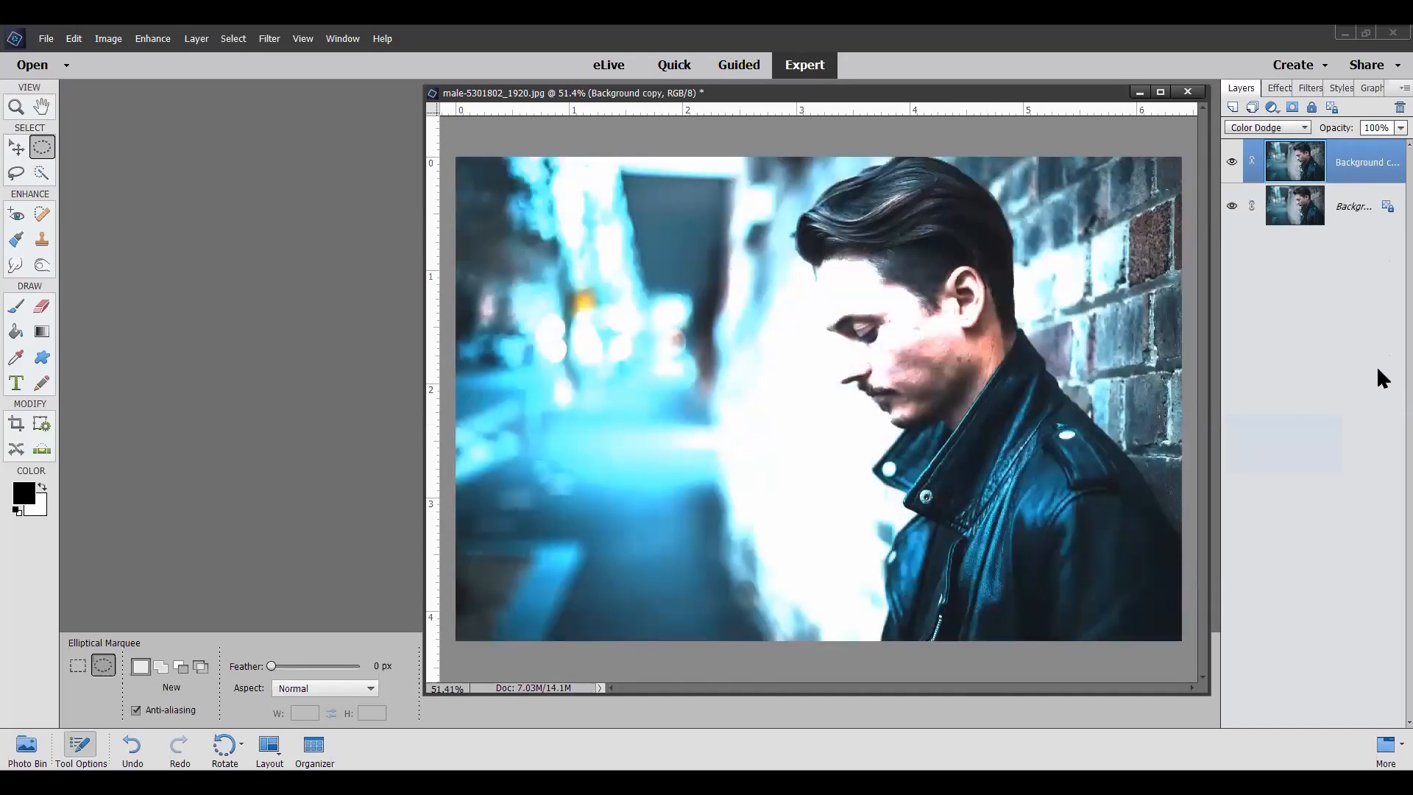
key("shift+plus")
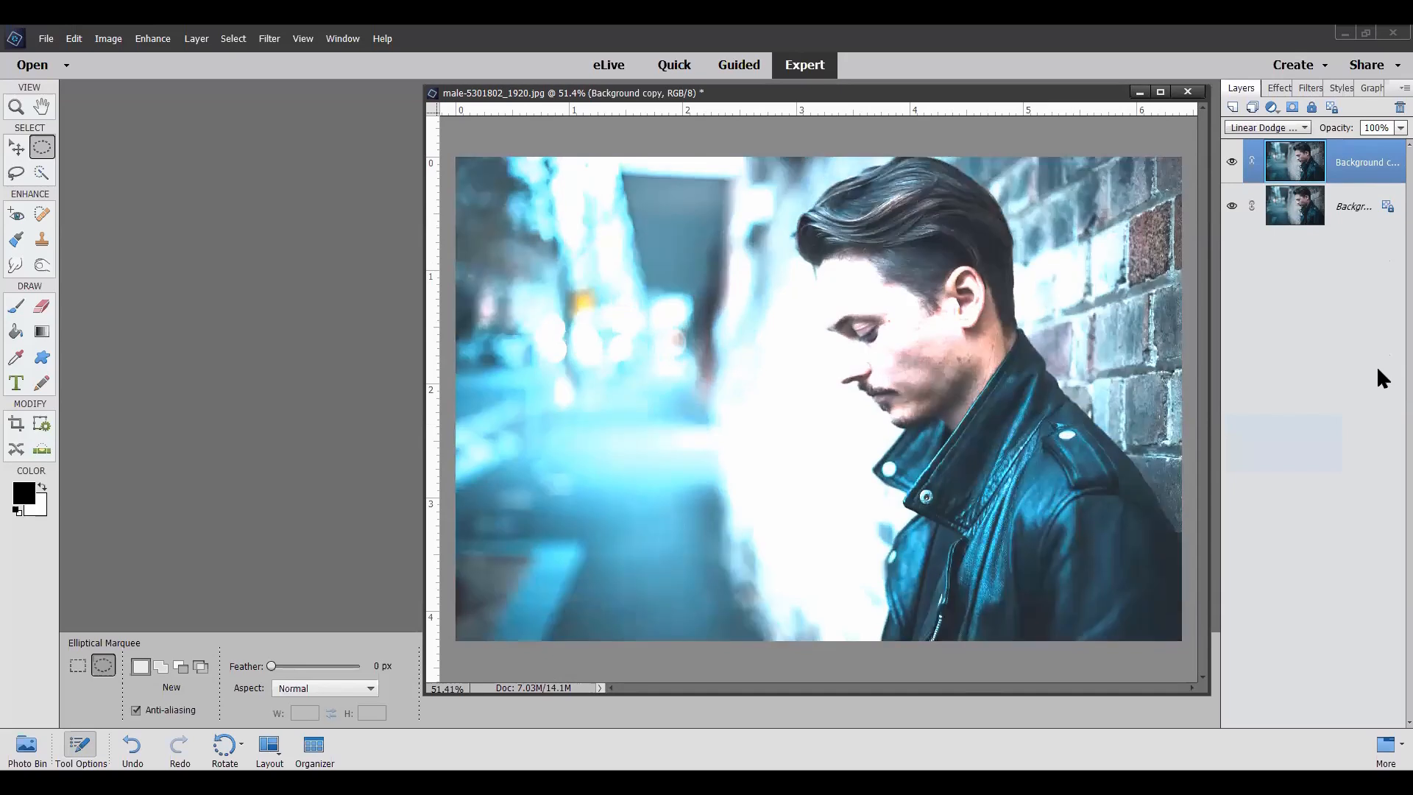
key("shift+plus")
key("shift+plus")
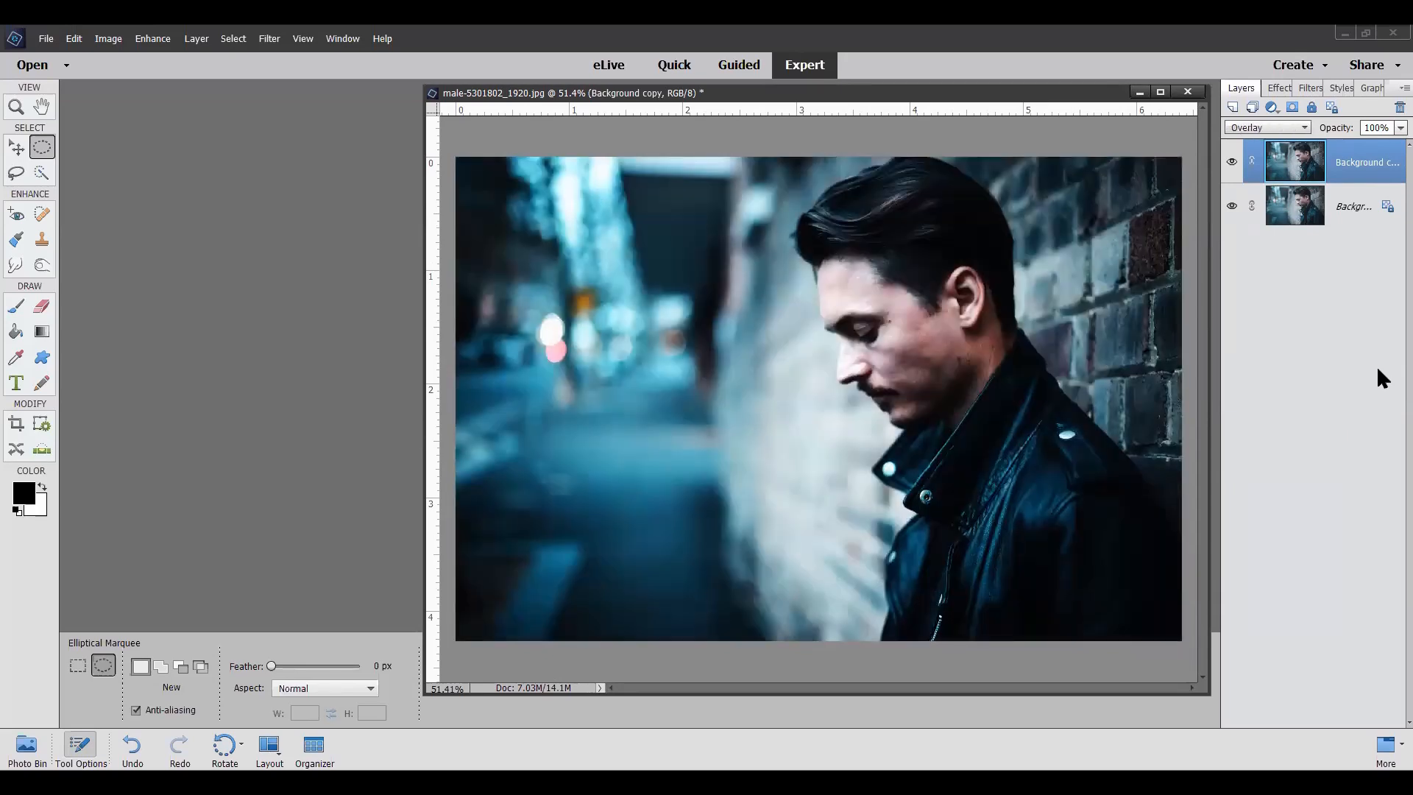
key("shift+plus")
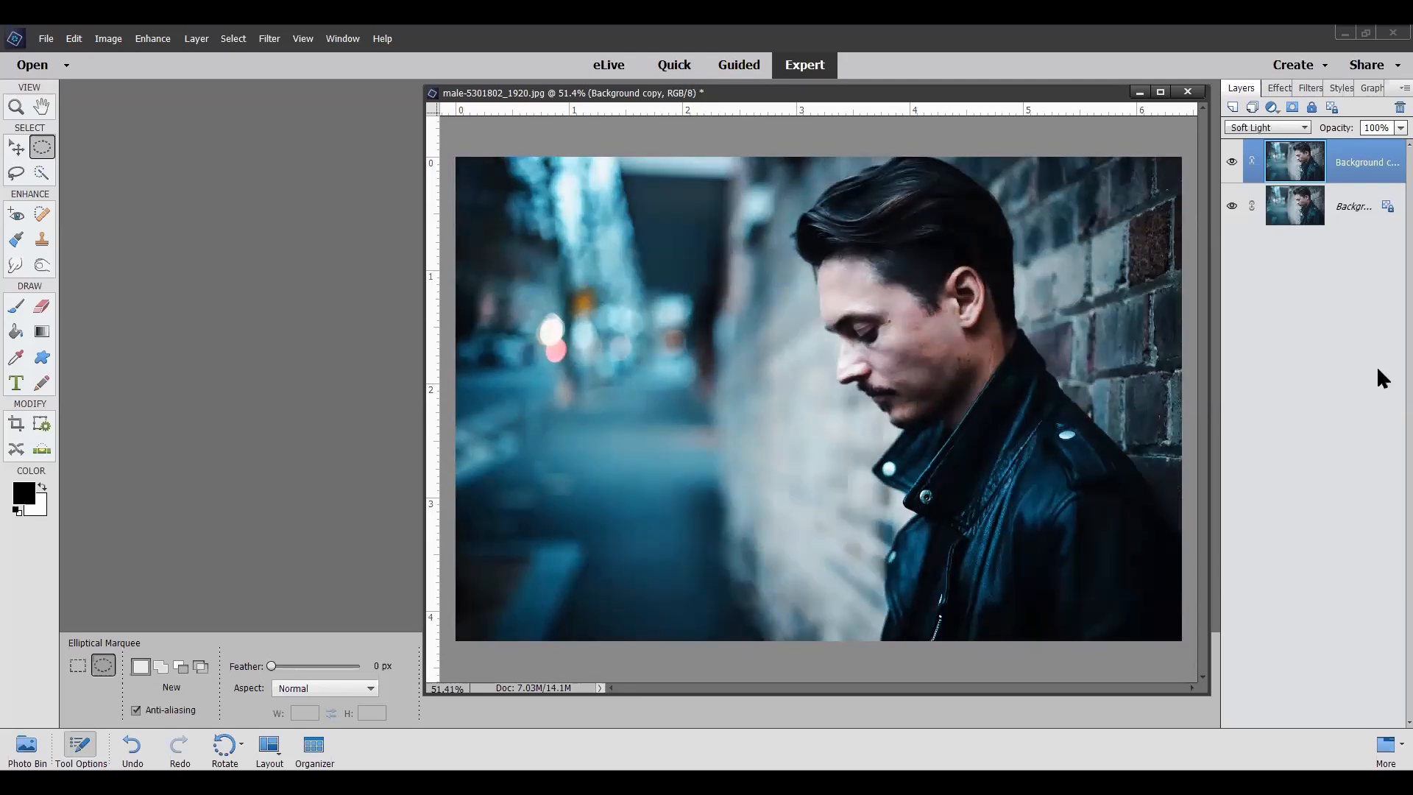
key("shift+plus")
key("shift+plus")
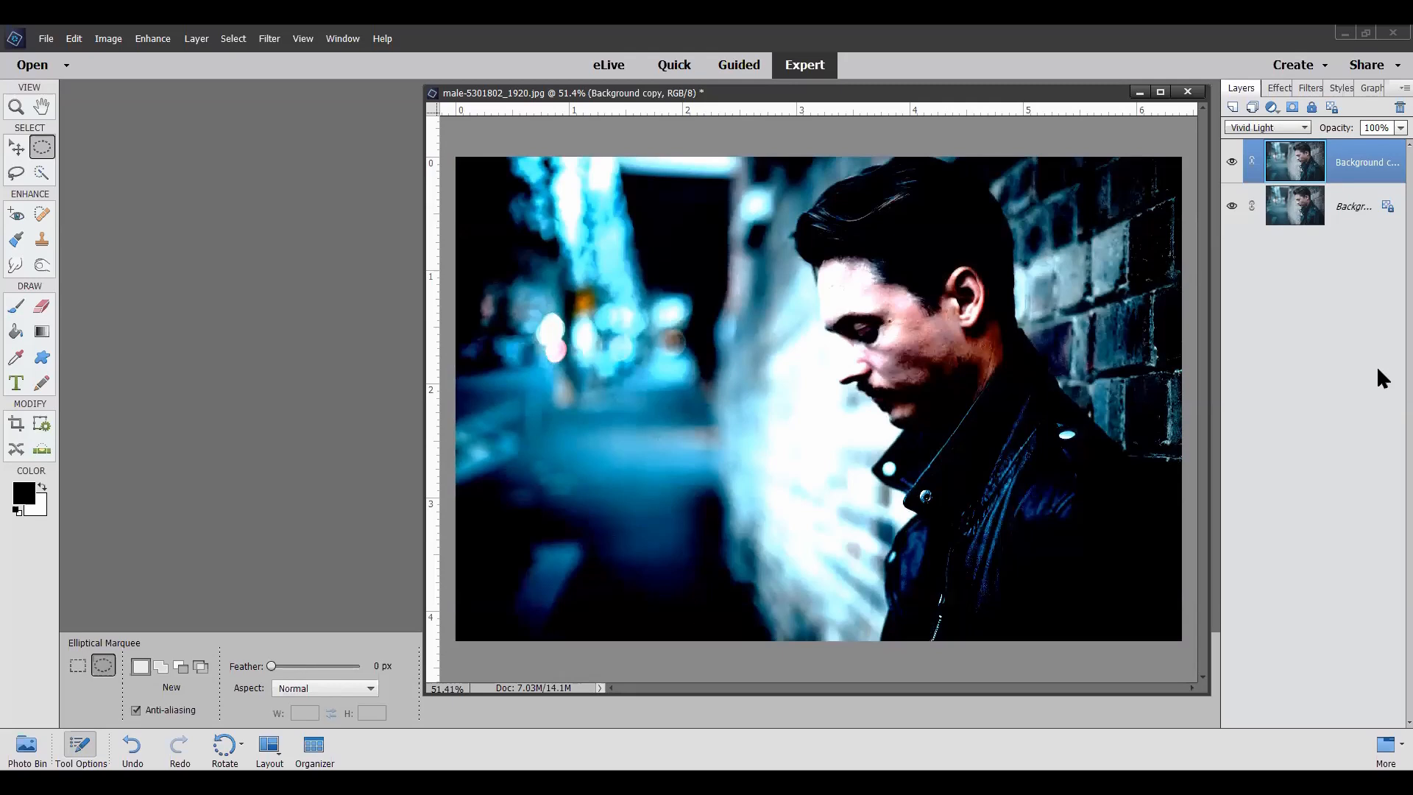
key("shift+minus")
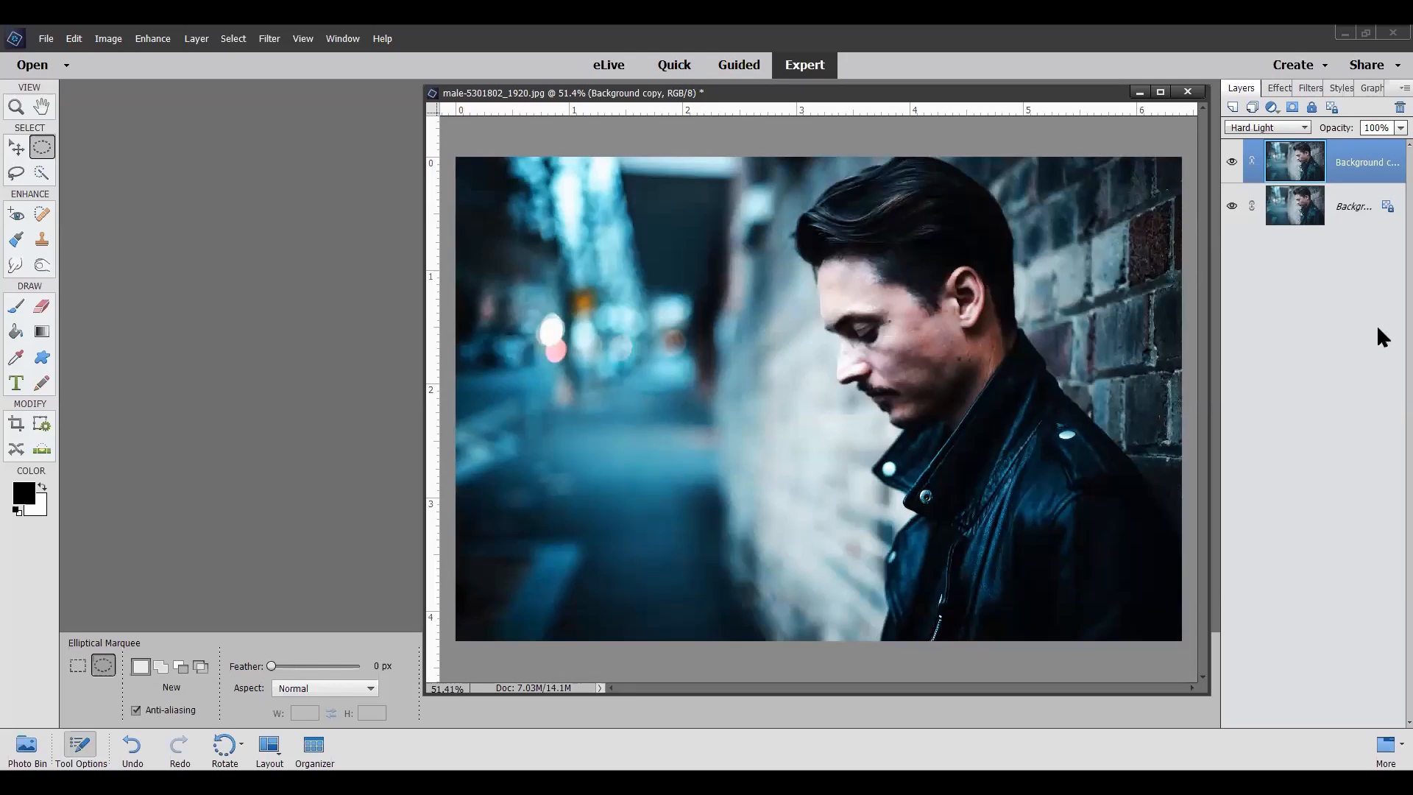
Step: Apply a brightened 50-300mm Zoom Lens Flare to the Background copy, centred in the photo's upper-left corner
left_click(270, 38)
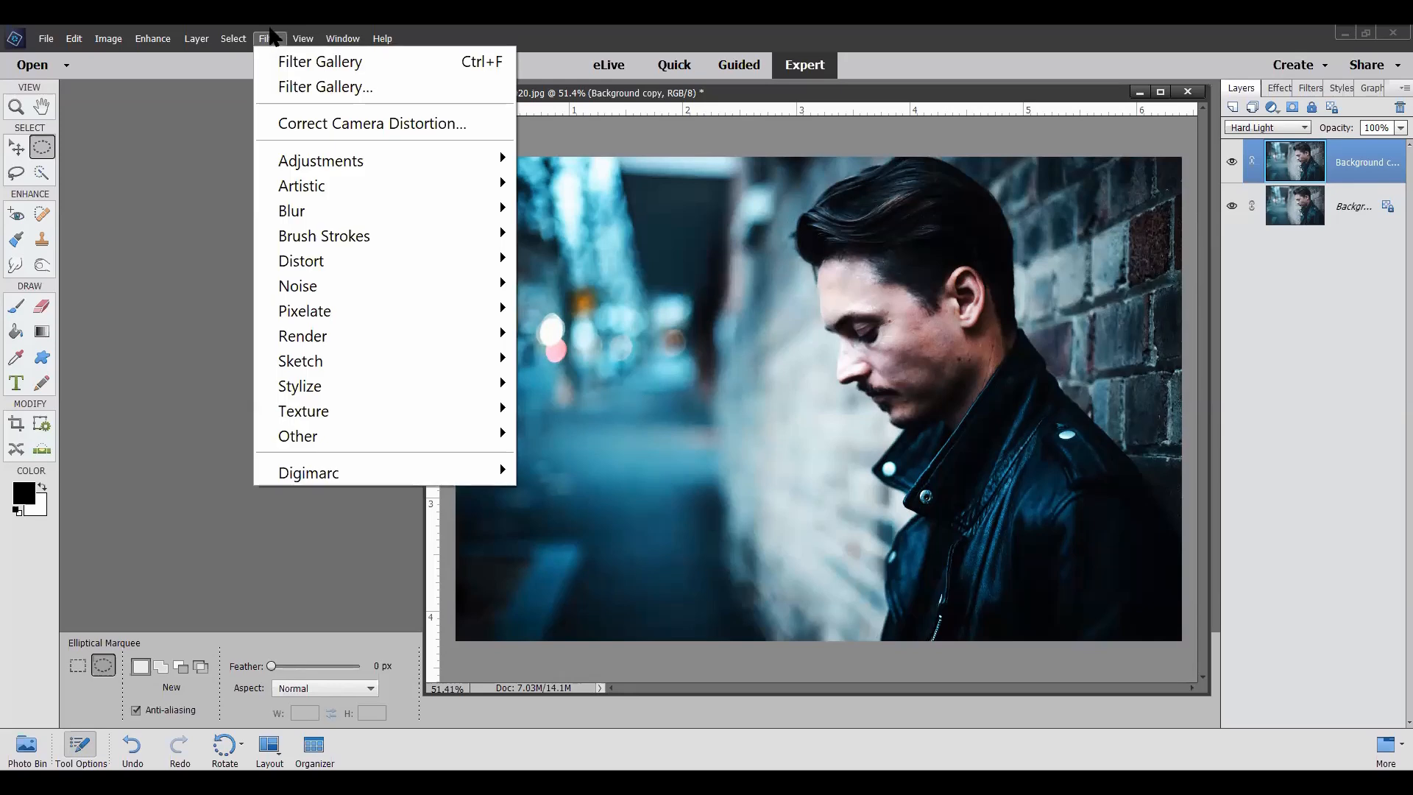
mouse_move(292, 343)
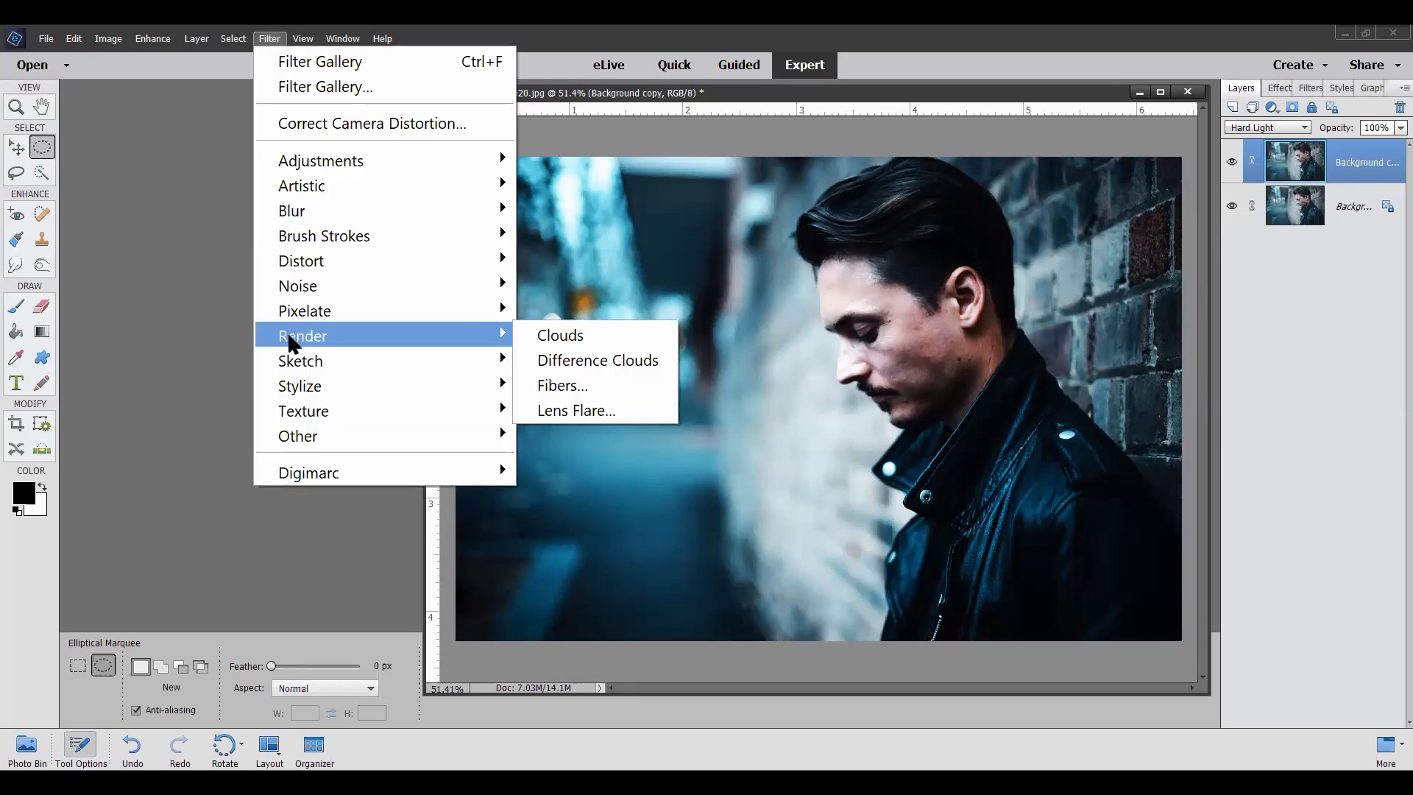
left_click(554, 412)
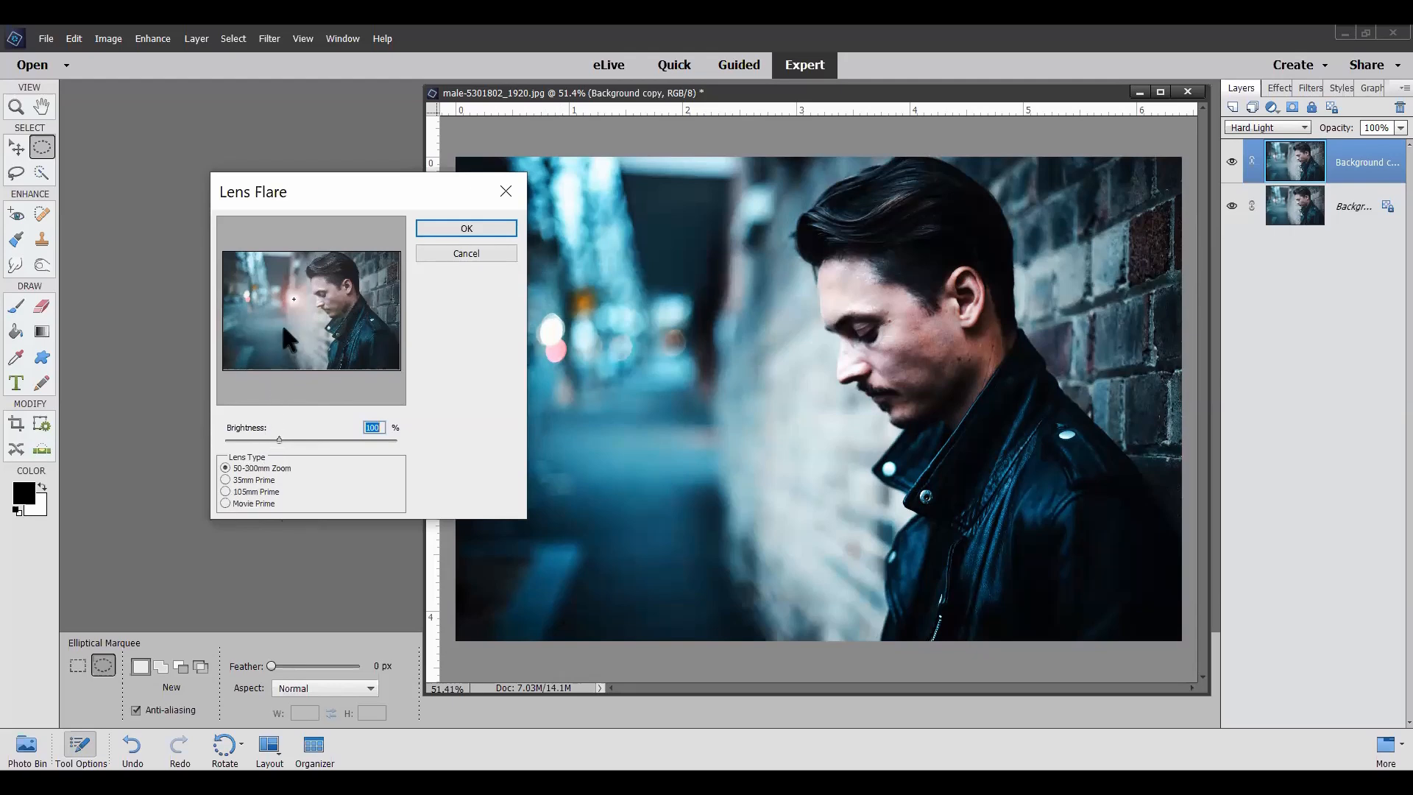
left_click_drag(292, 298, 245, 266)
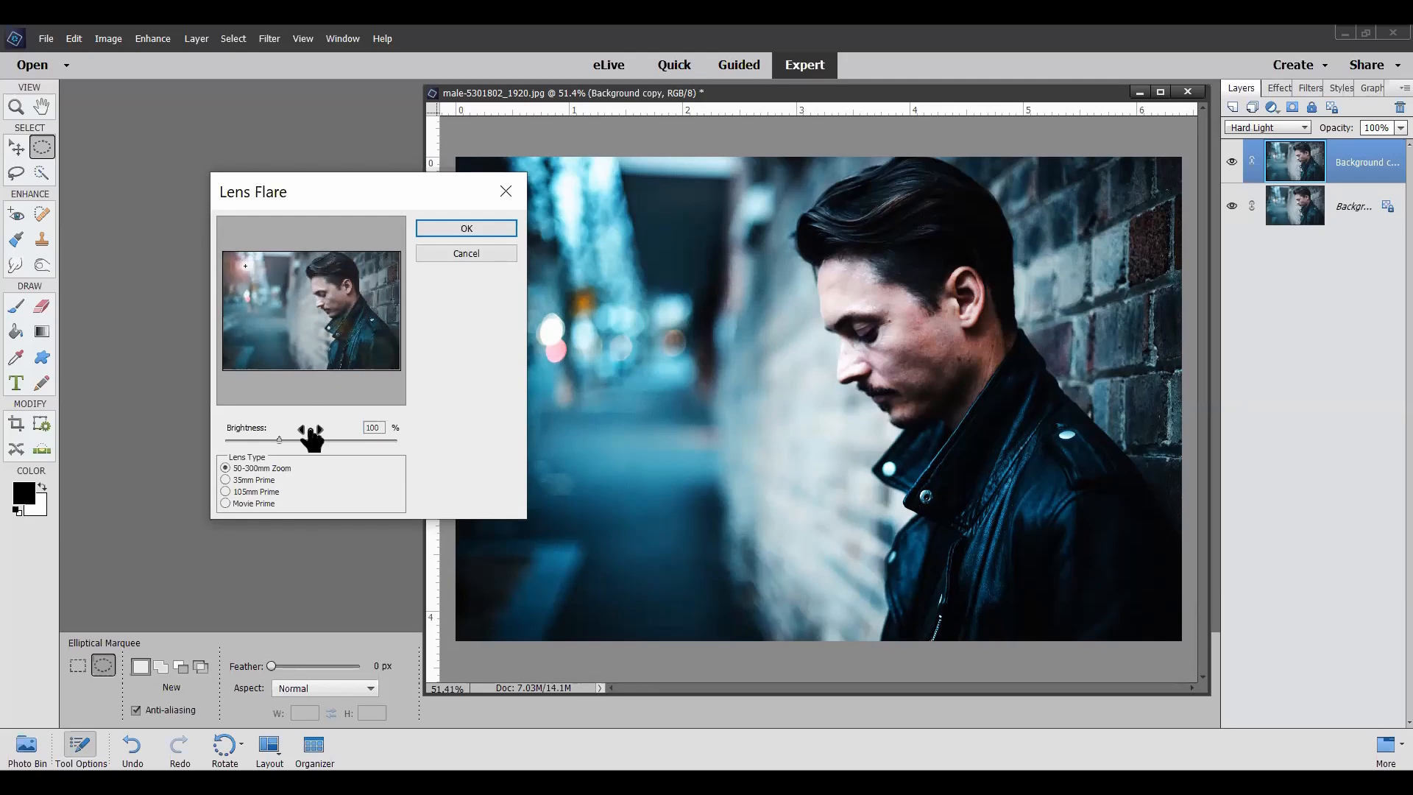
left_click_drag(274, 438, 319, 439)
left_click(463, 229)
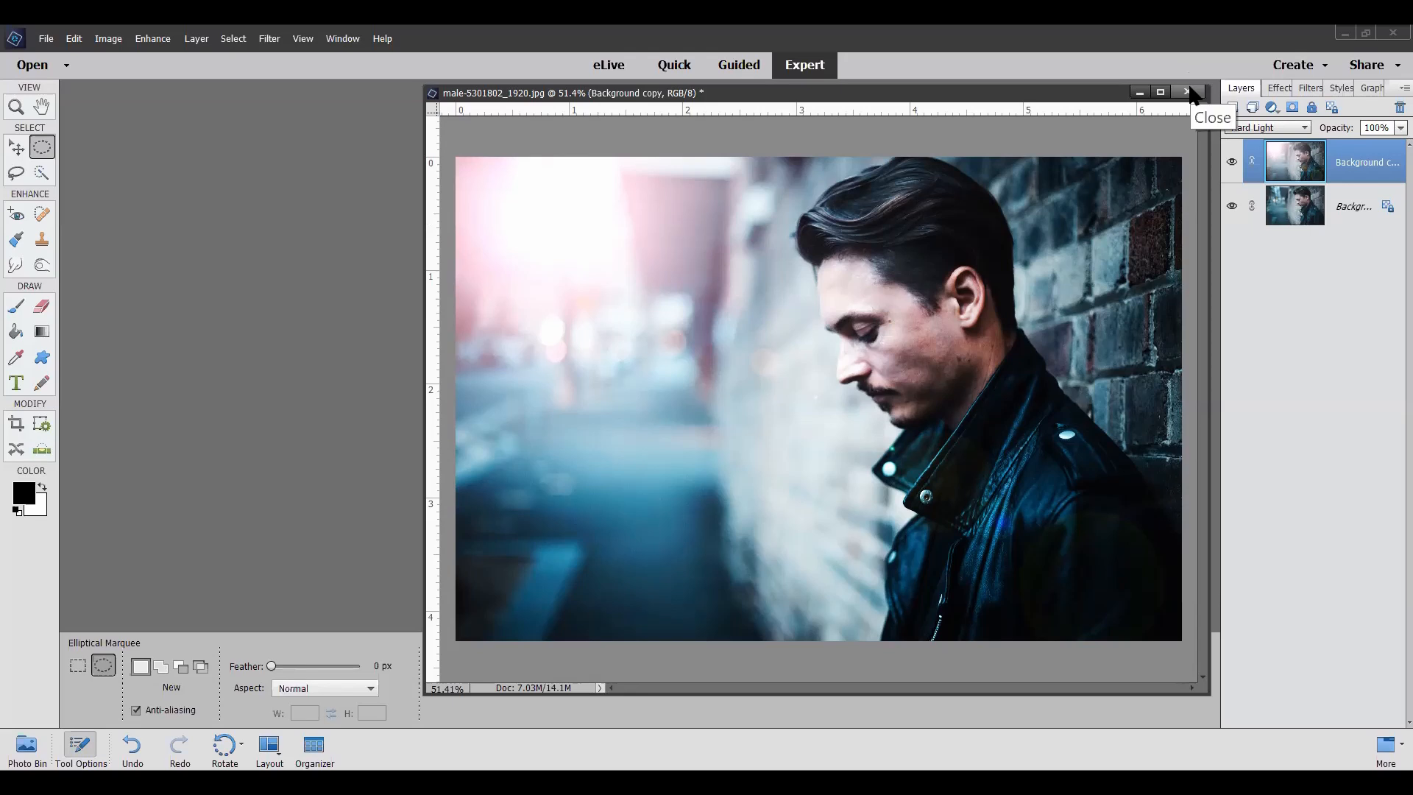
Step: Compare the photo with and without the Background copy by toggling that layer's visibility twice
left_click(1234, 163)
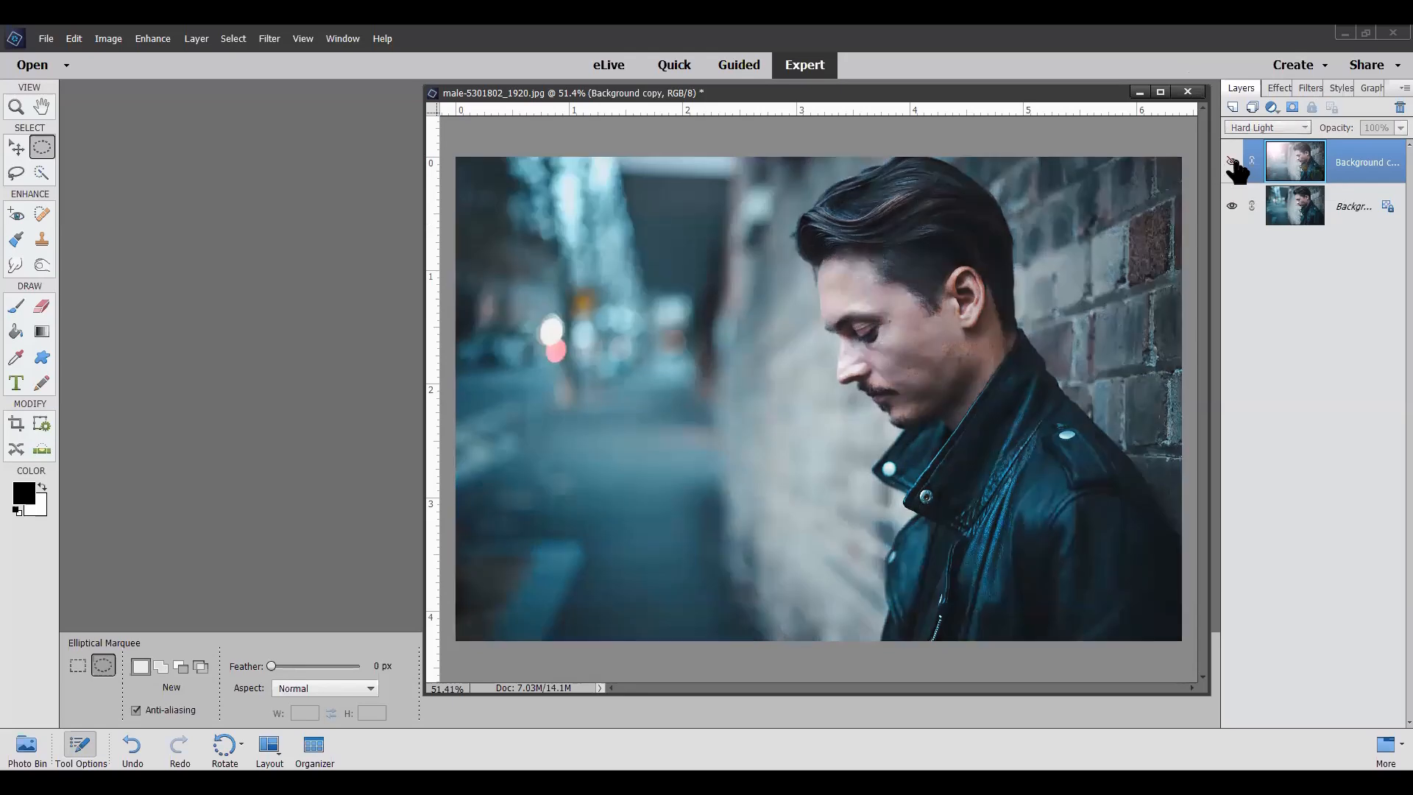
left_click(1234, 163)
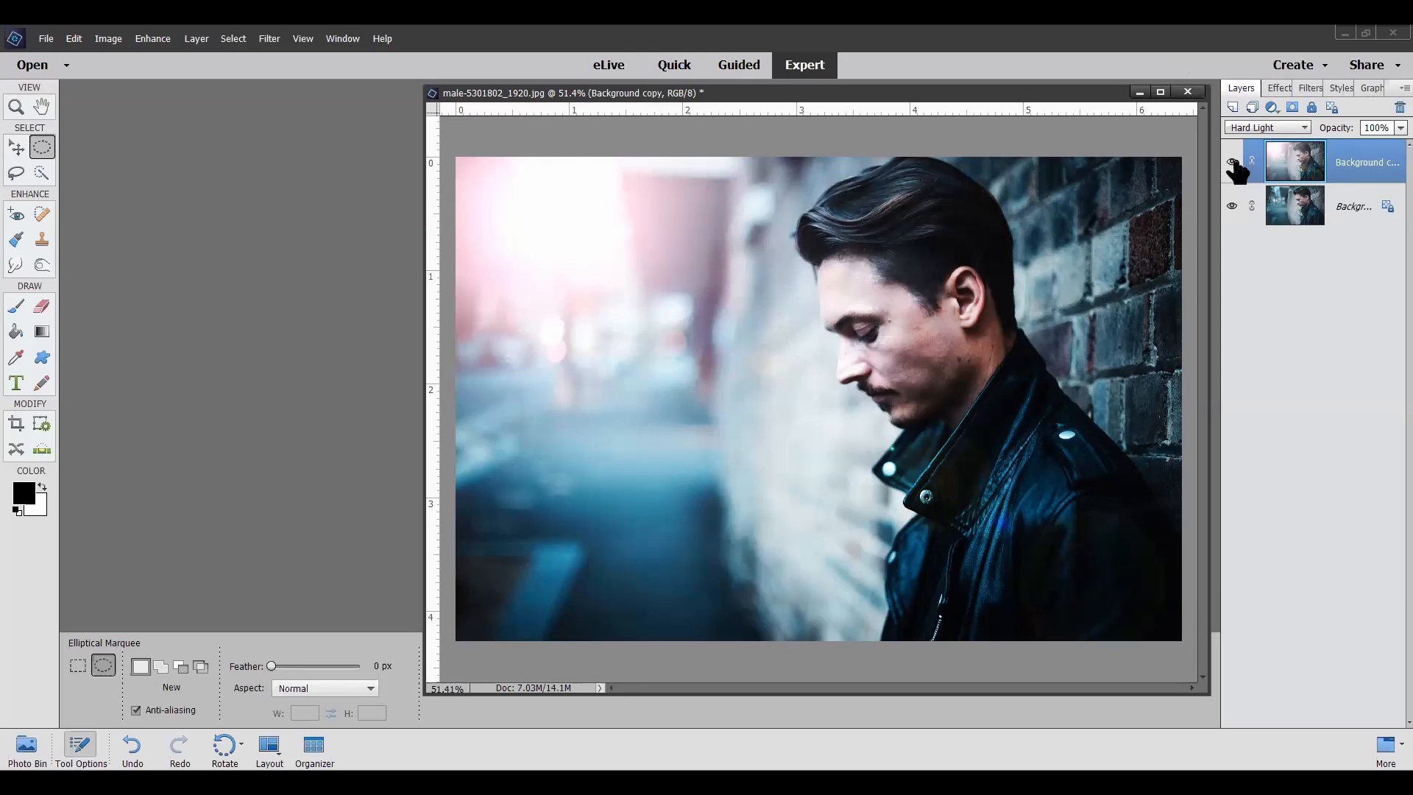
left_click(1233, 163)
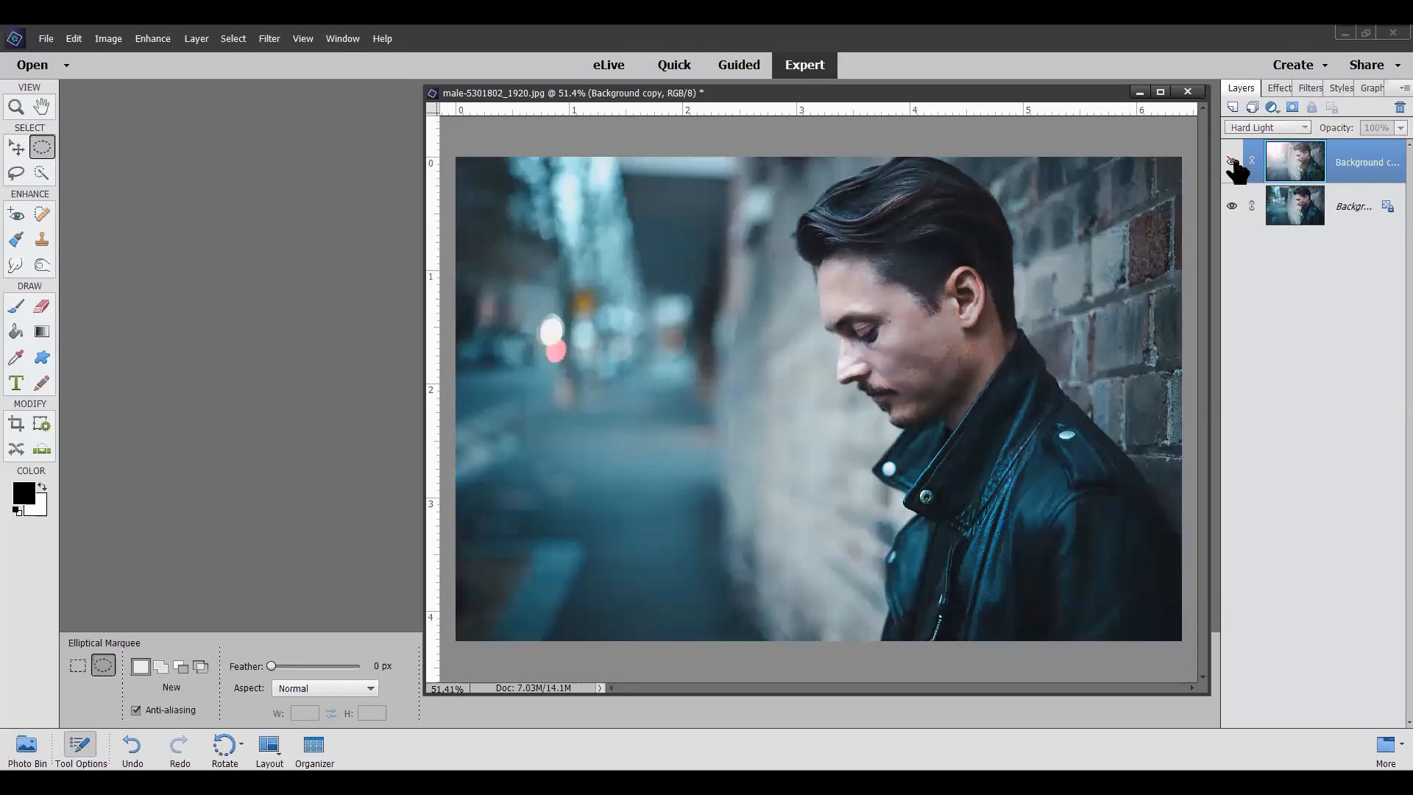
left_click(1234, 162)
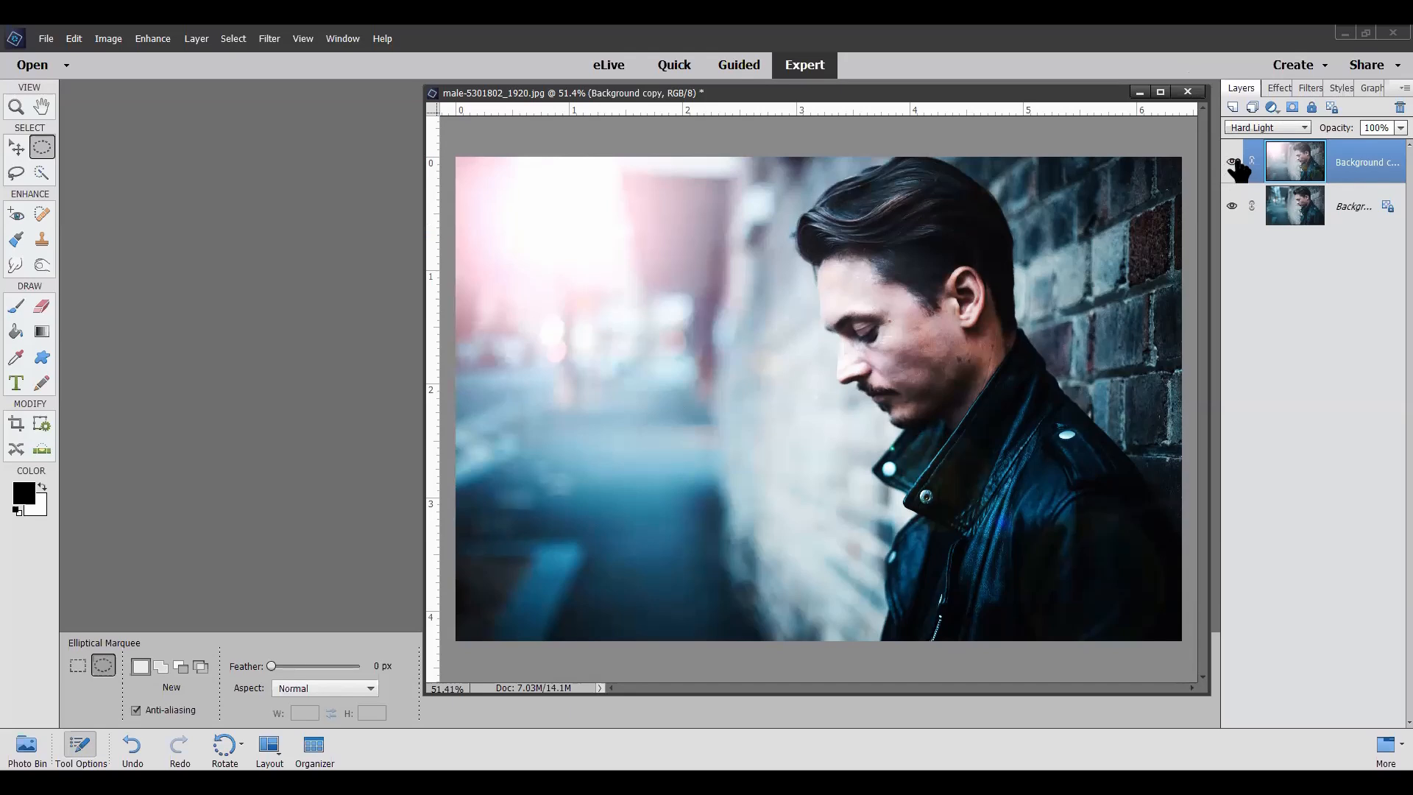
Step: Close the male-5301802_1920 photo without saving its changes
left_click(1188, 93)
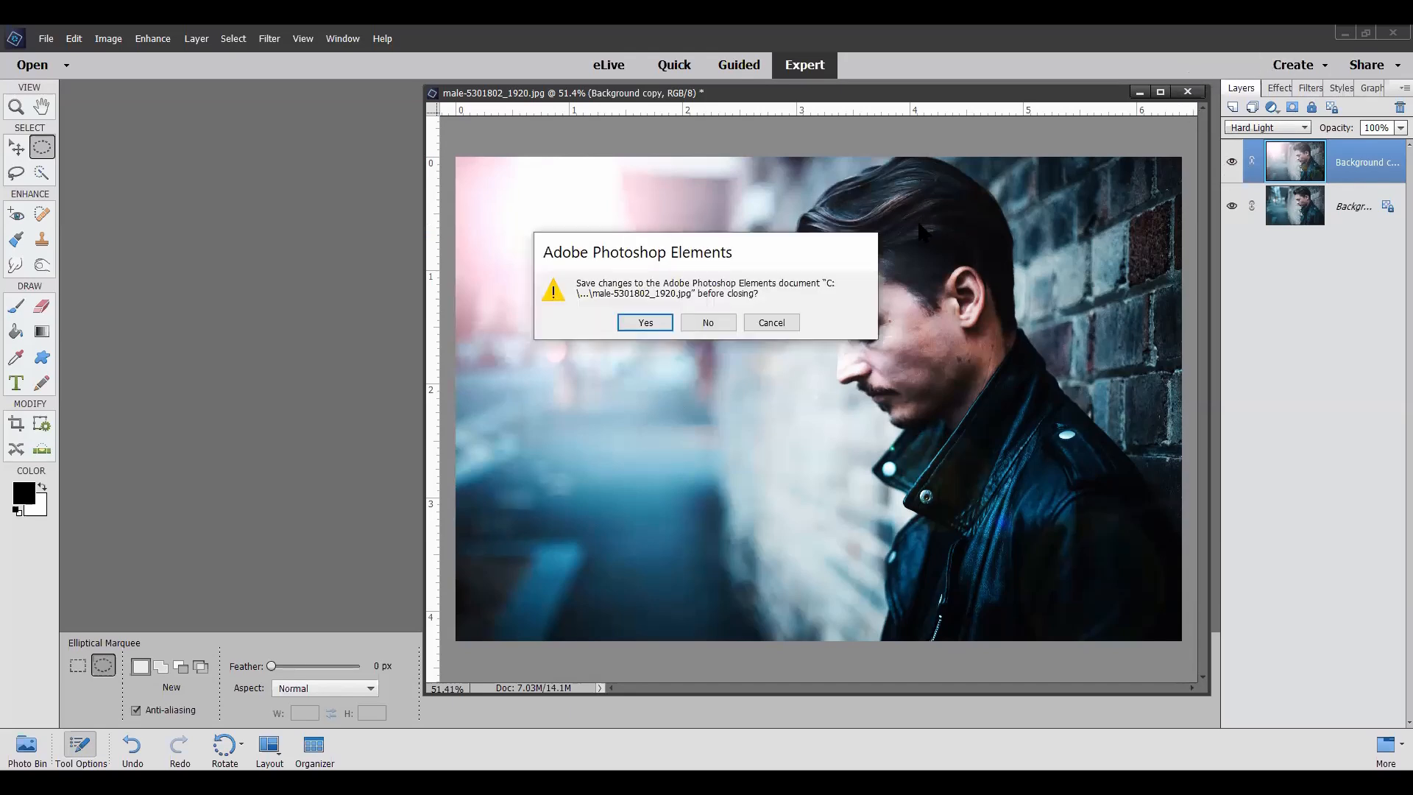
left_click(708, 323)
Step: Move the woman-1122956_1920 window into the middle of the workspace and enlarge it to show the whole photo
left_click_drag(1044, 469, 528, 145)
left_click_drag(632, 286, 1175, 726)
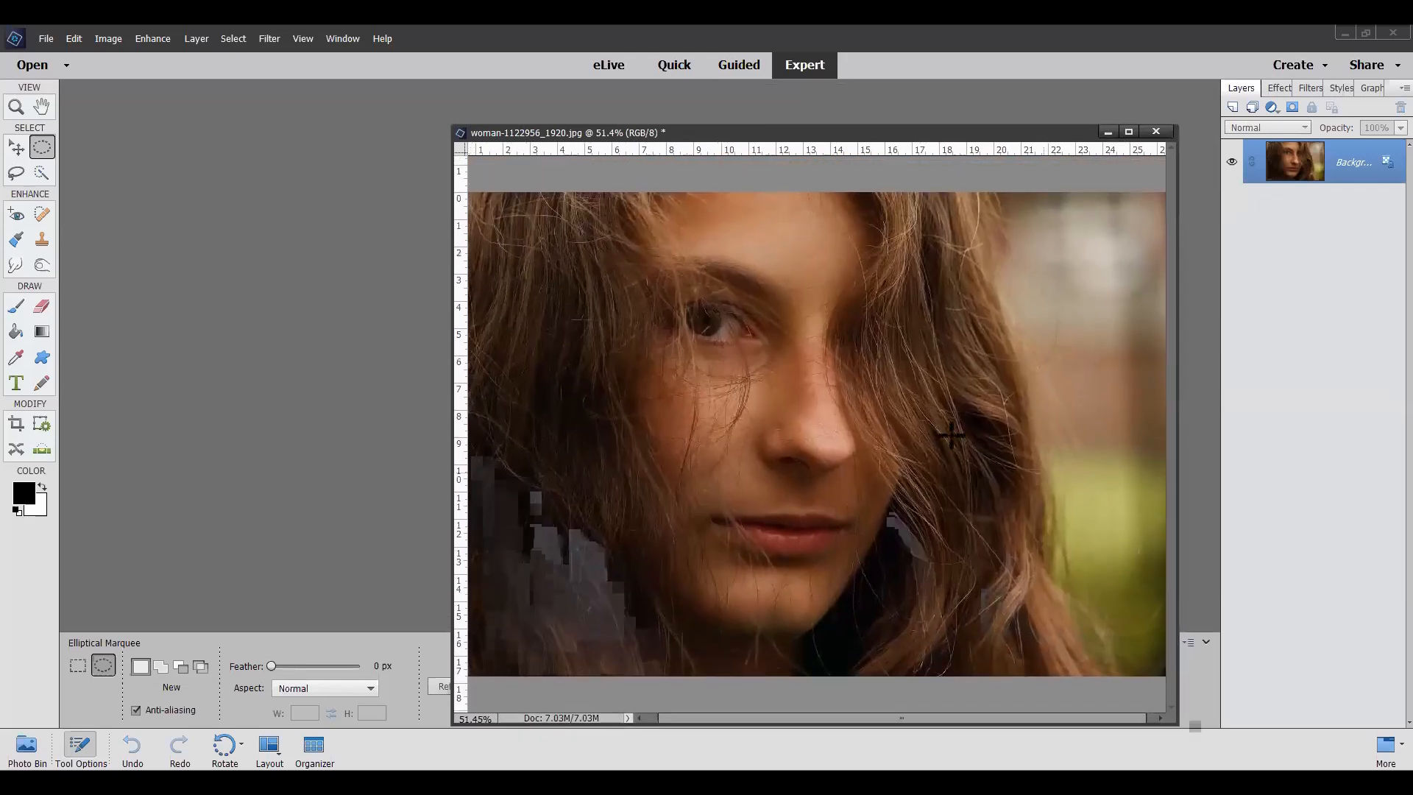
left_click_drag(451, 189, 349, 189)
mouse_move(647, 135)
left_mouse_down()
mouse_move(655, 99)
mouse_move(652, 111)
left_mouse_up()
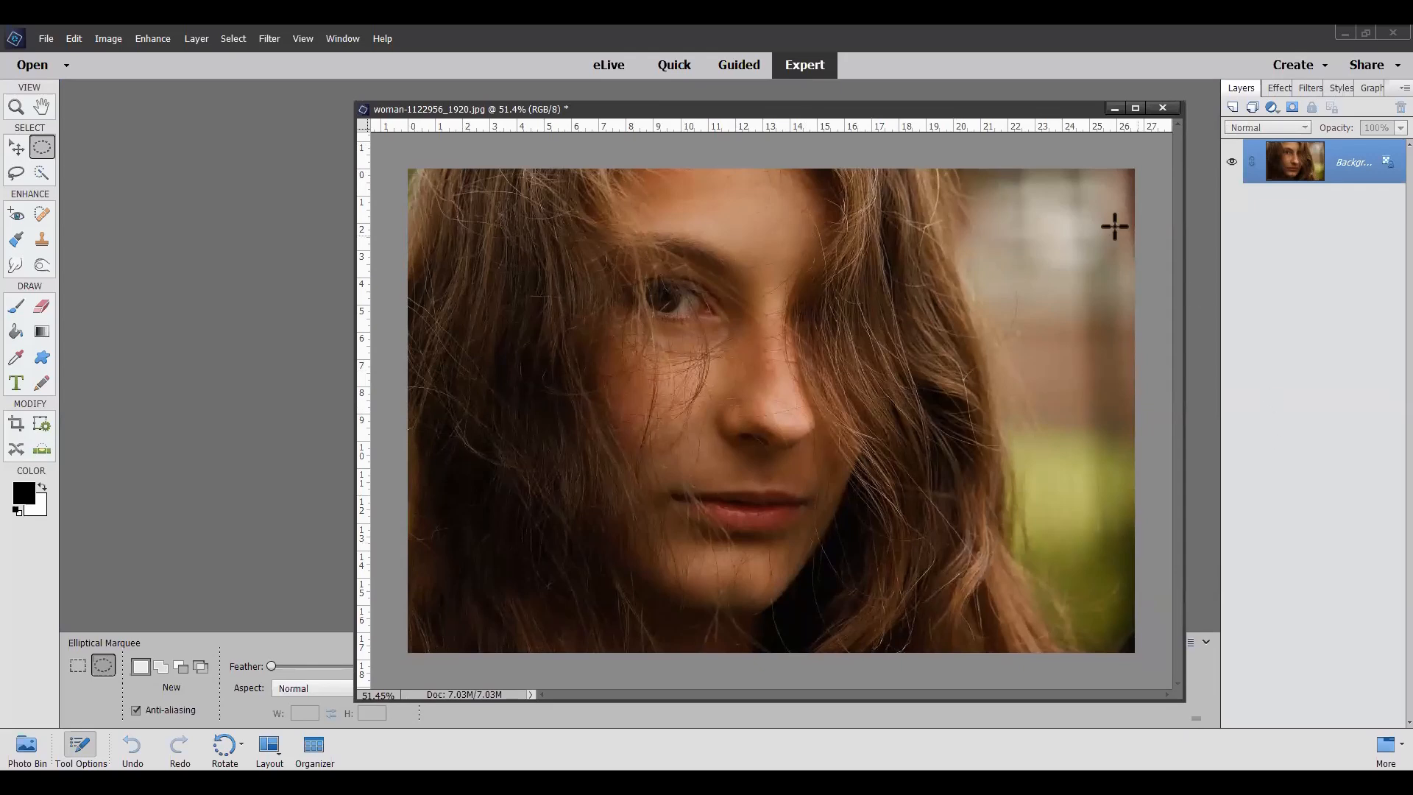
Step: Duplicate the woman photo's Background layer as Background copy and set the copy's blending mode to Darken
right_click(1338, 174)
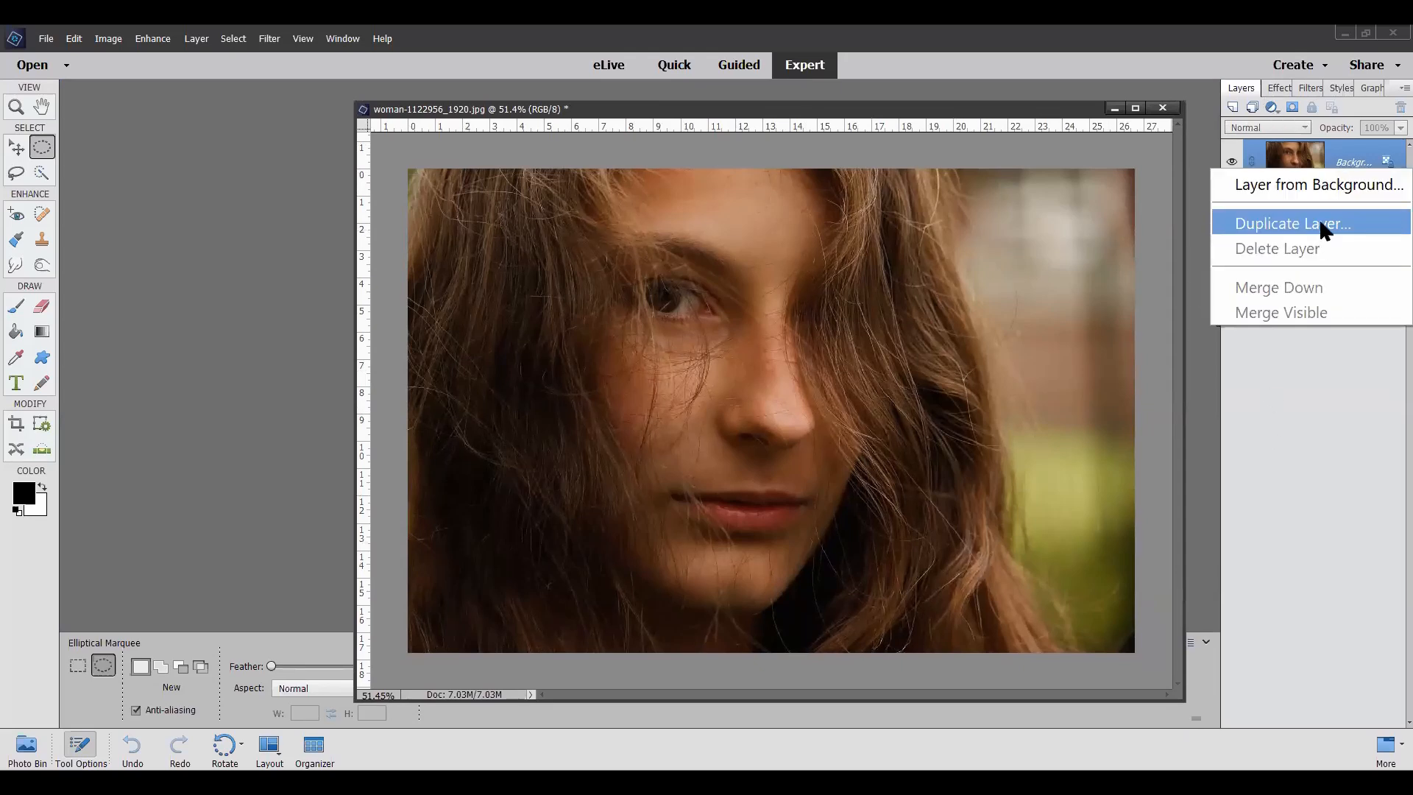
left_click(1321, 224)
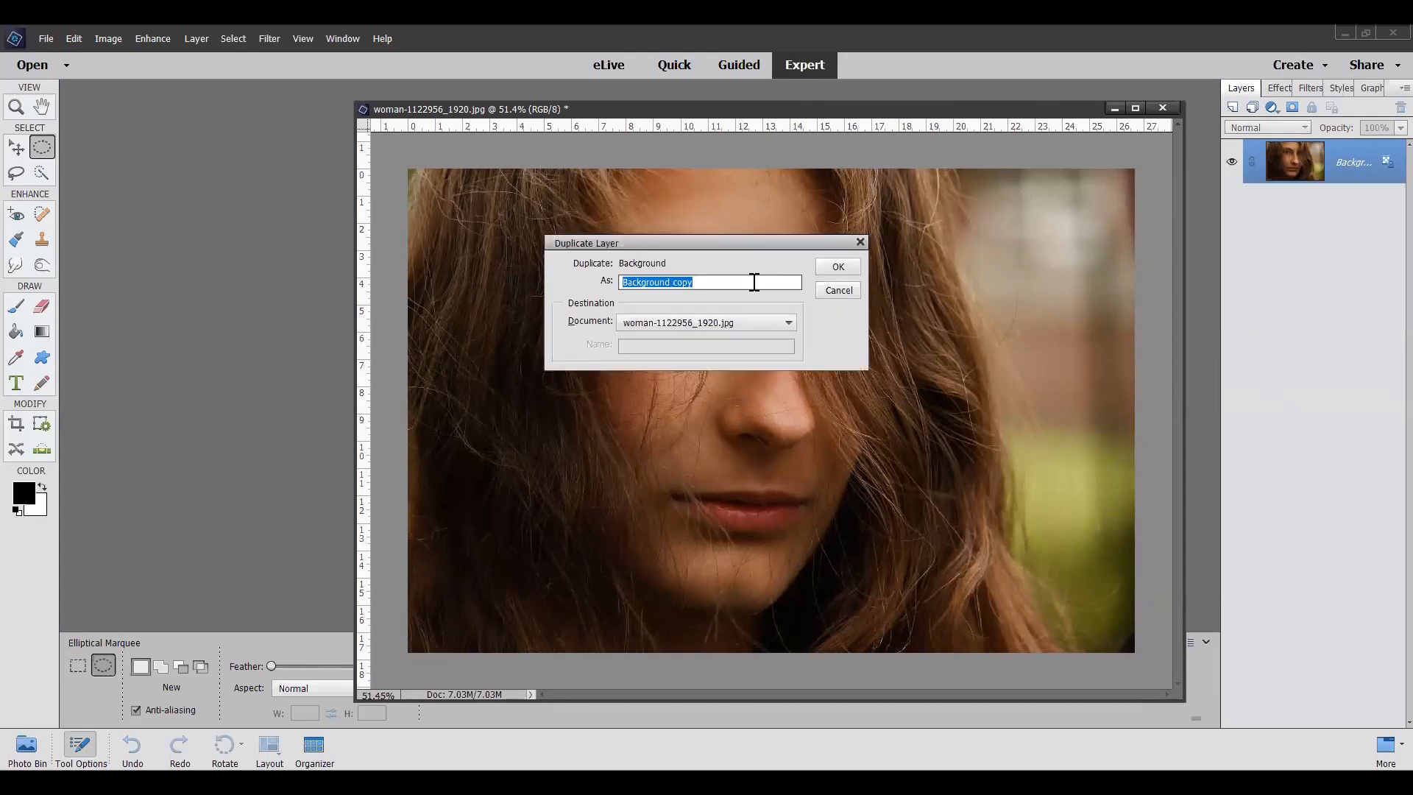
left_click(837, 268)
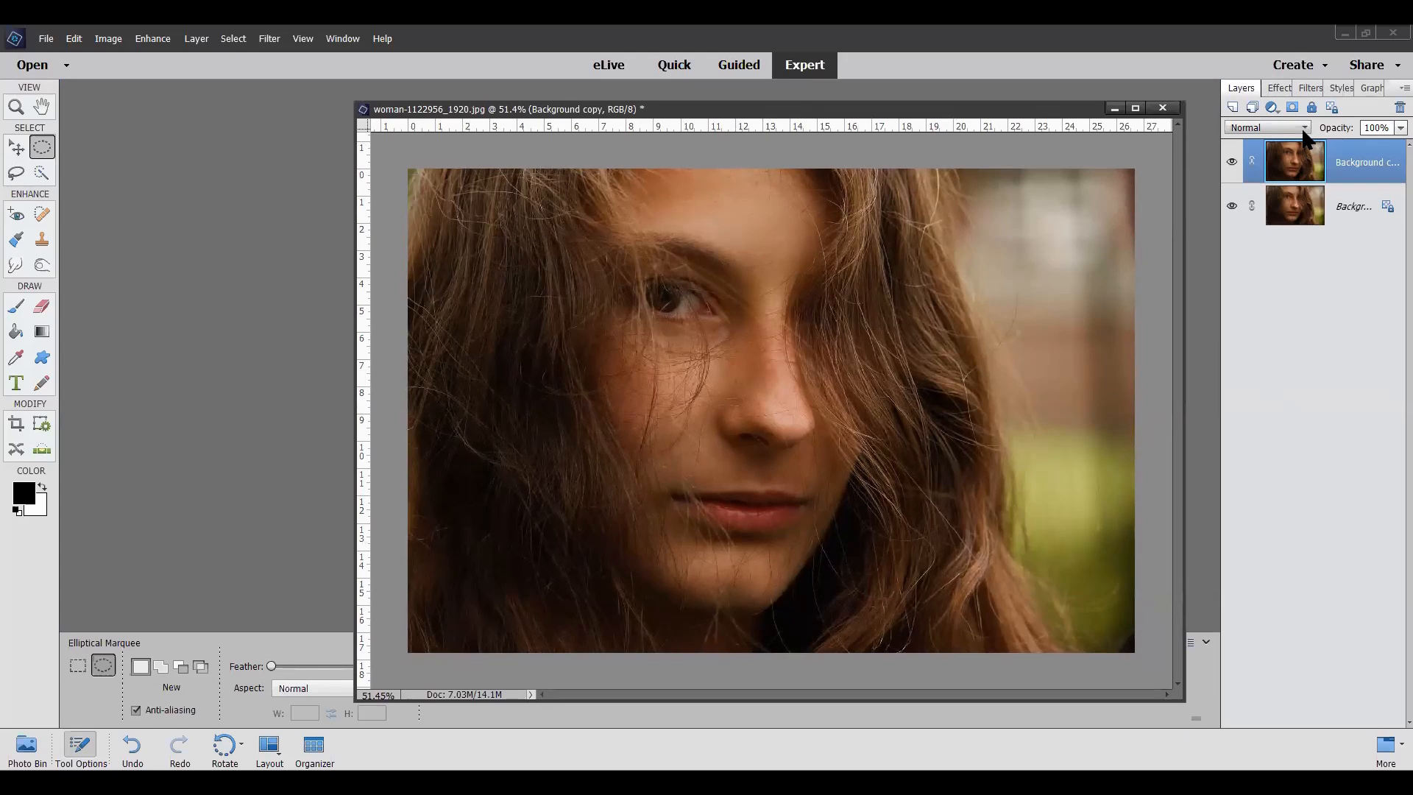
left_click(1307, 129)
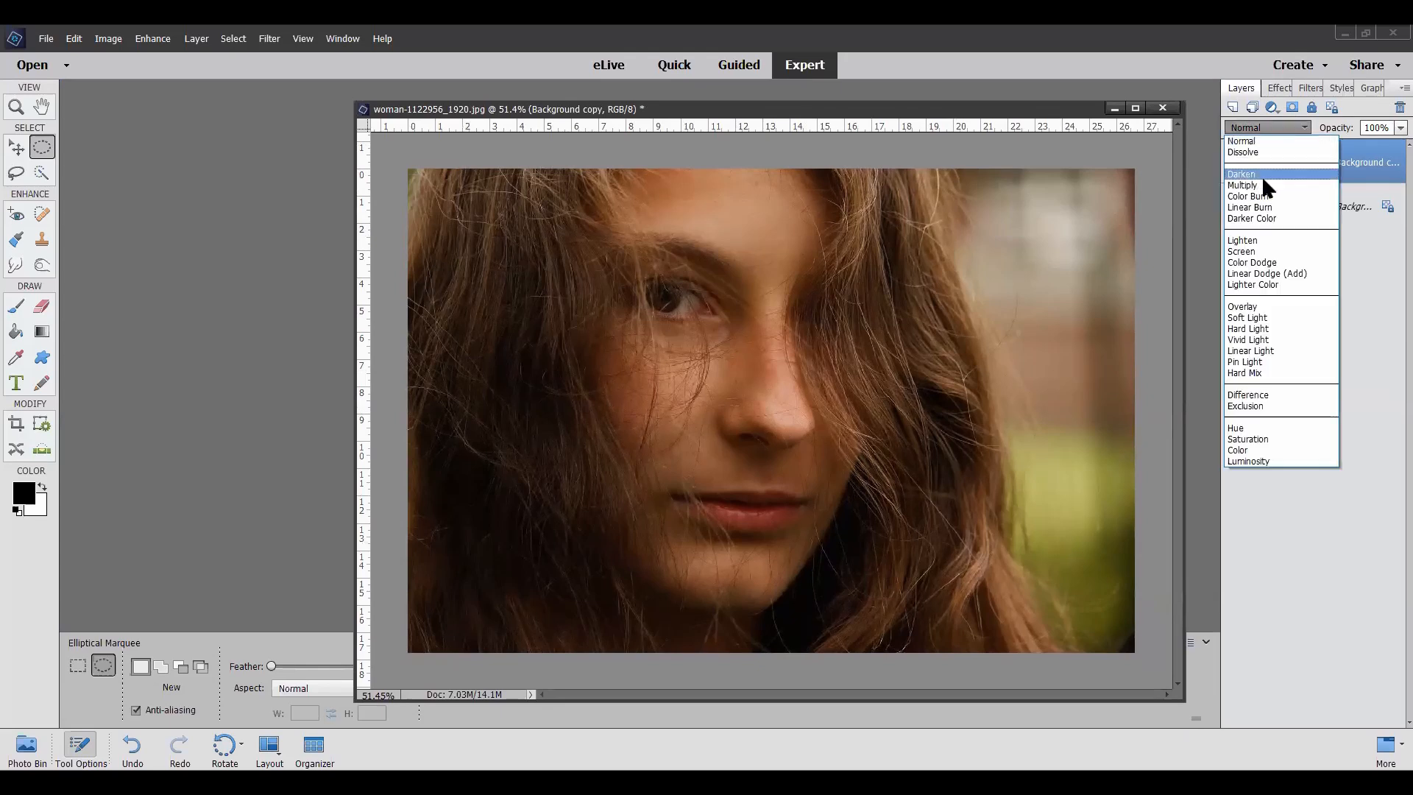
left_click(1262, 175)
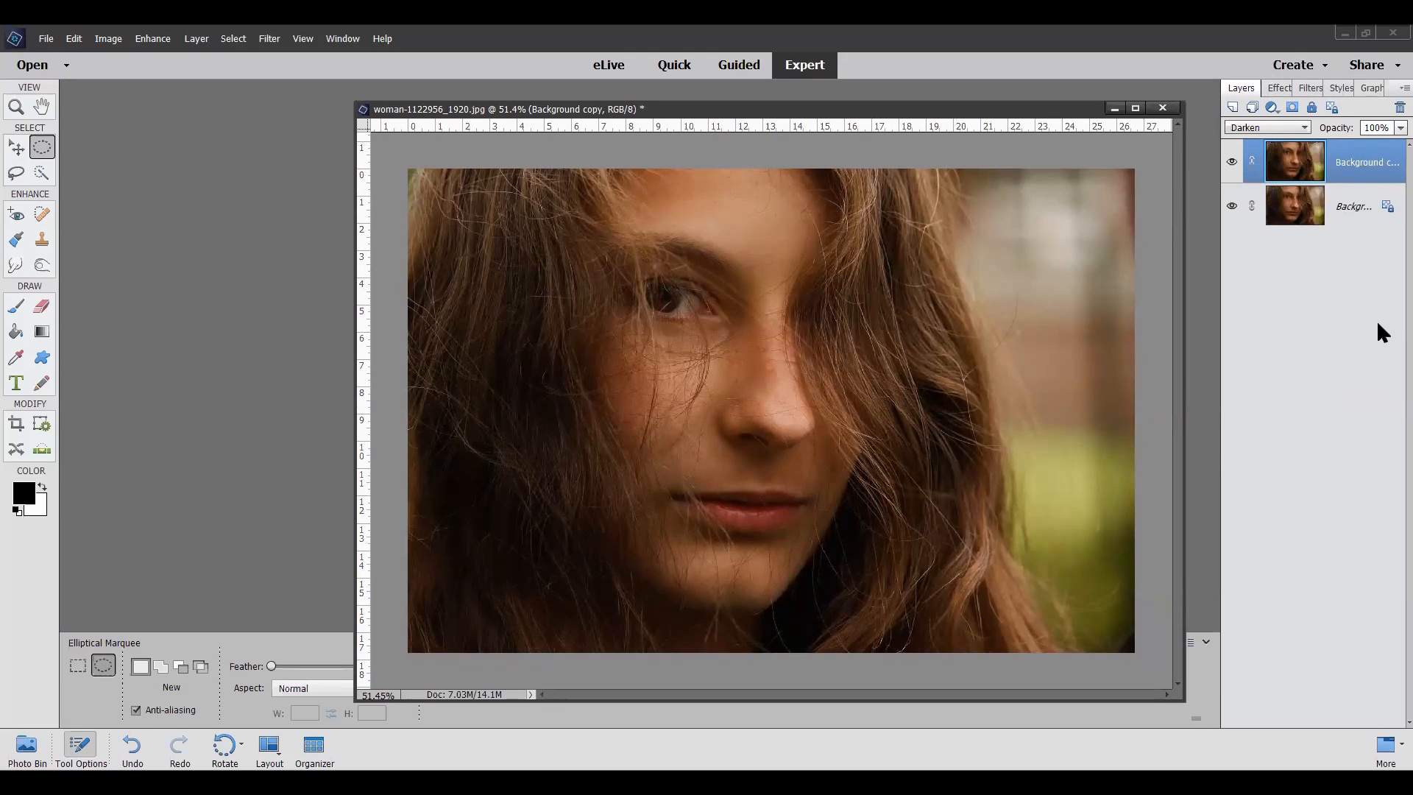
Step: Step through the Background copy's blending modes from Darken as far as Linear Light, and go back to settle on Hard Light
key("Down")
key("Down")
key("Down")
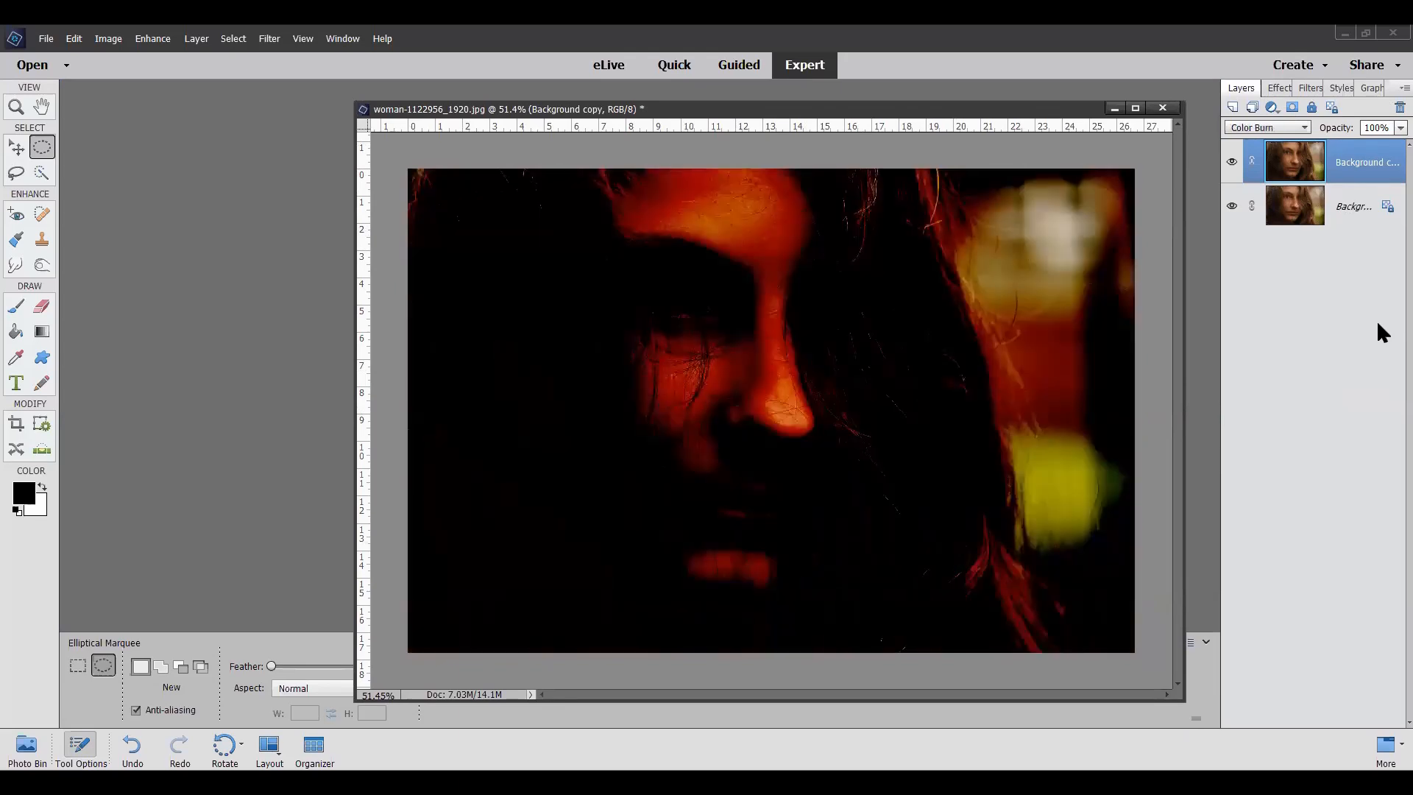
key("Down")
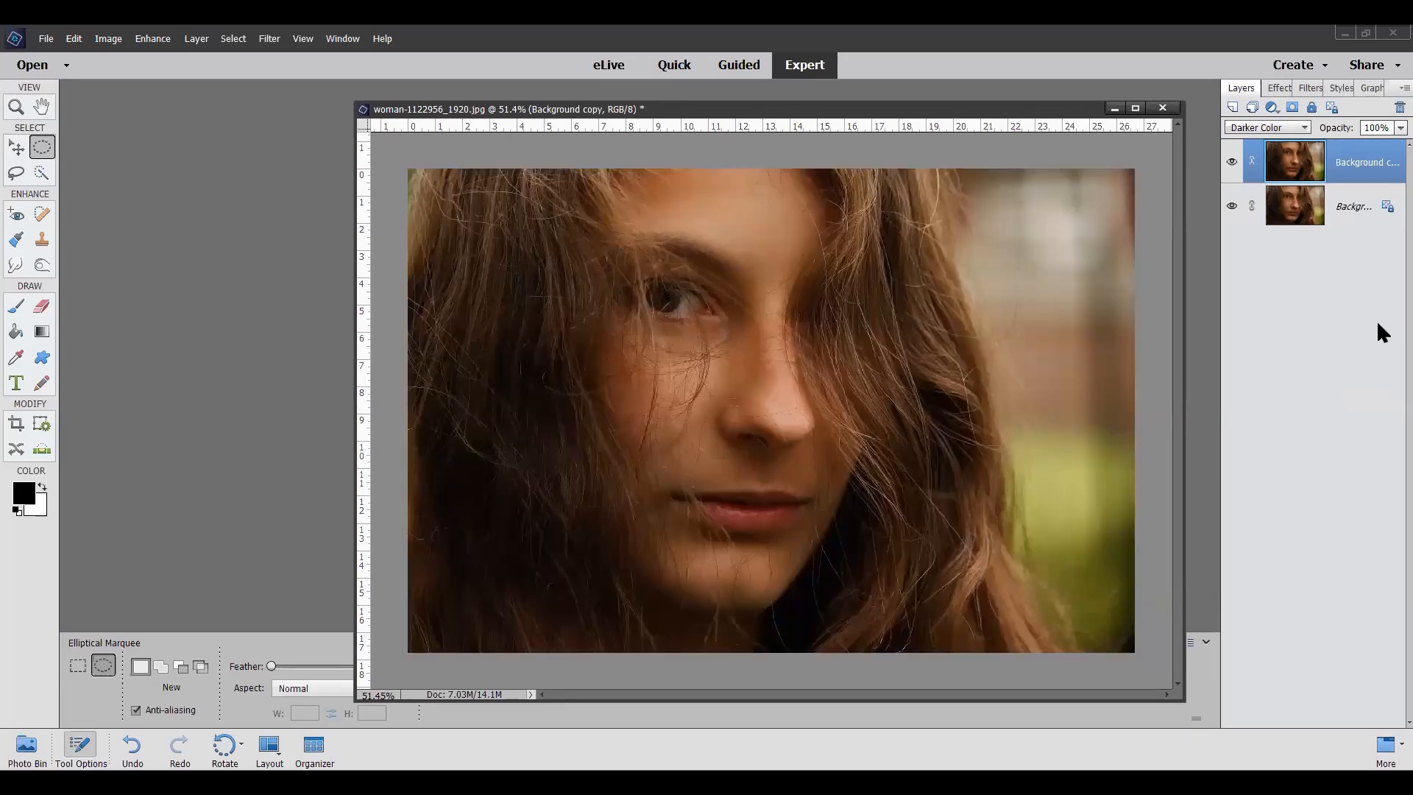
key("Down")
key("Down")
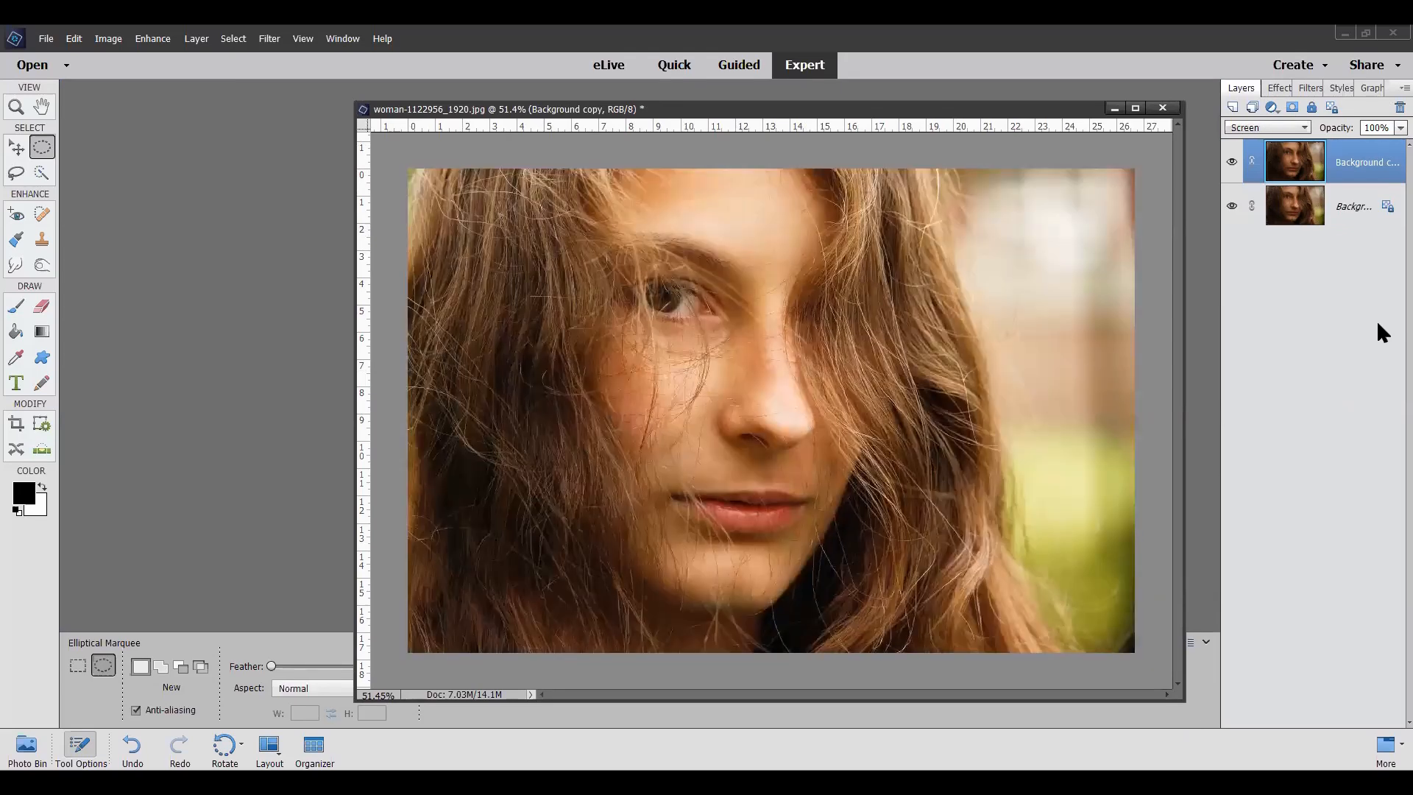
key("Down")
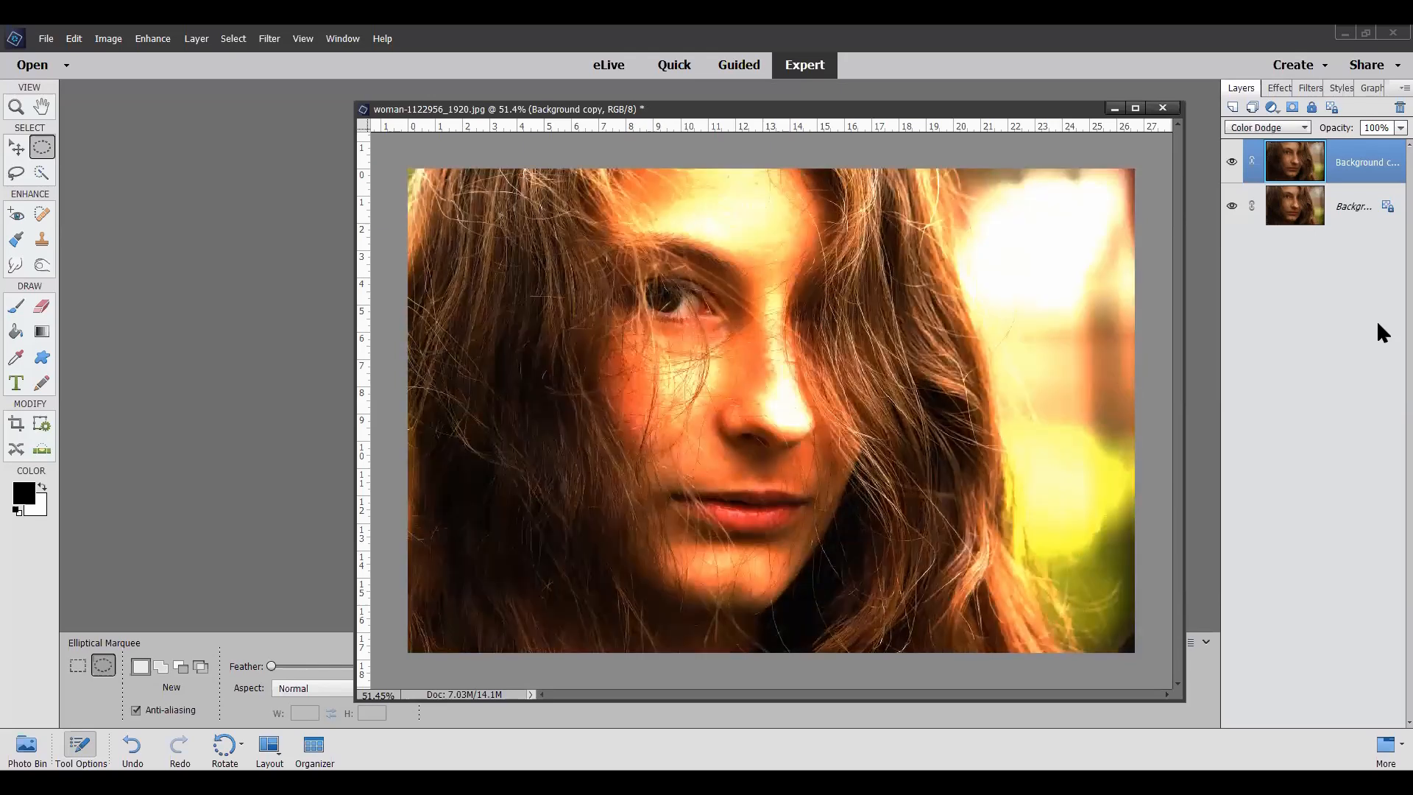
key("Down")
key("Down")
key("Down")
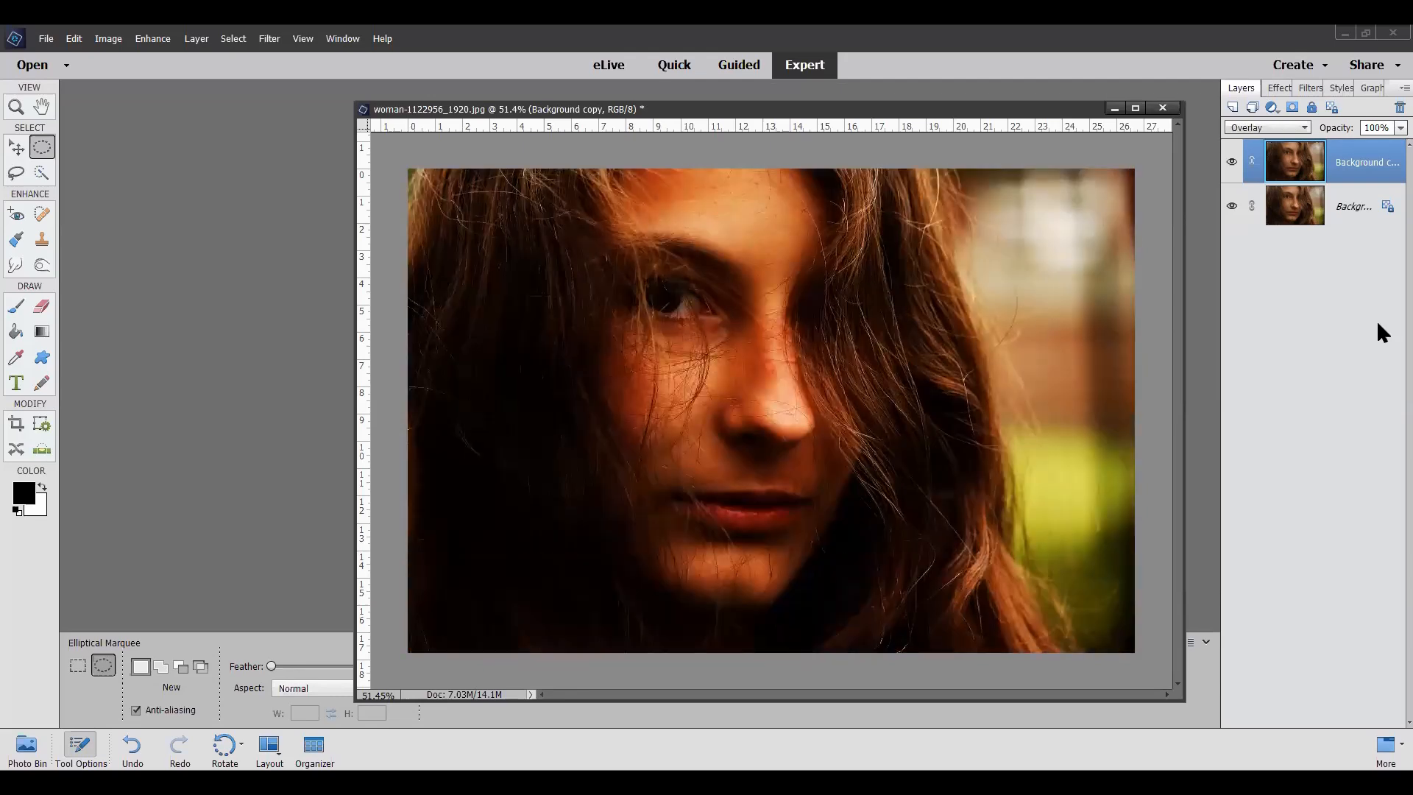
key("Down")
key("Down")
key("Down")
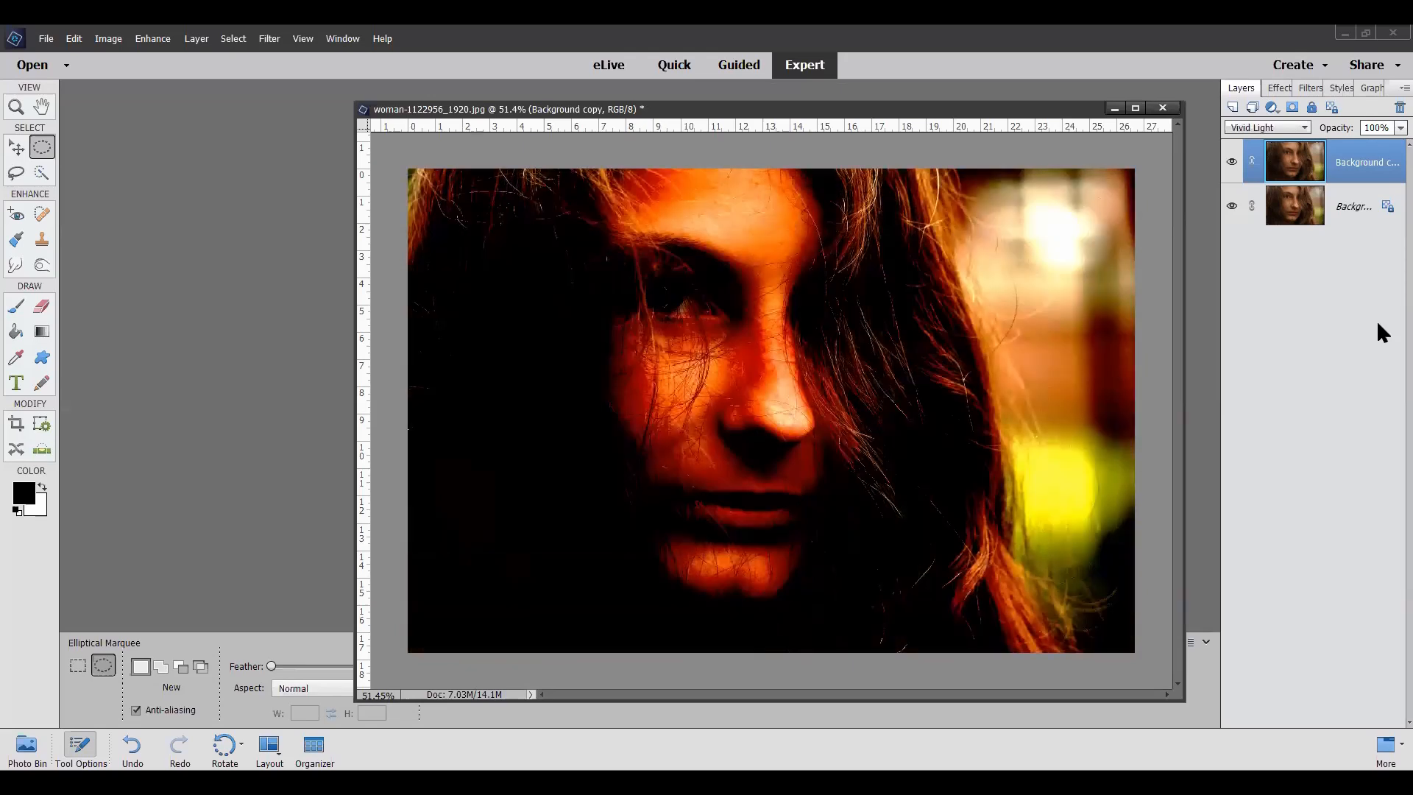
key("Down")
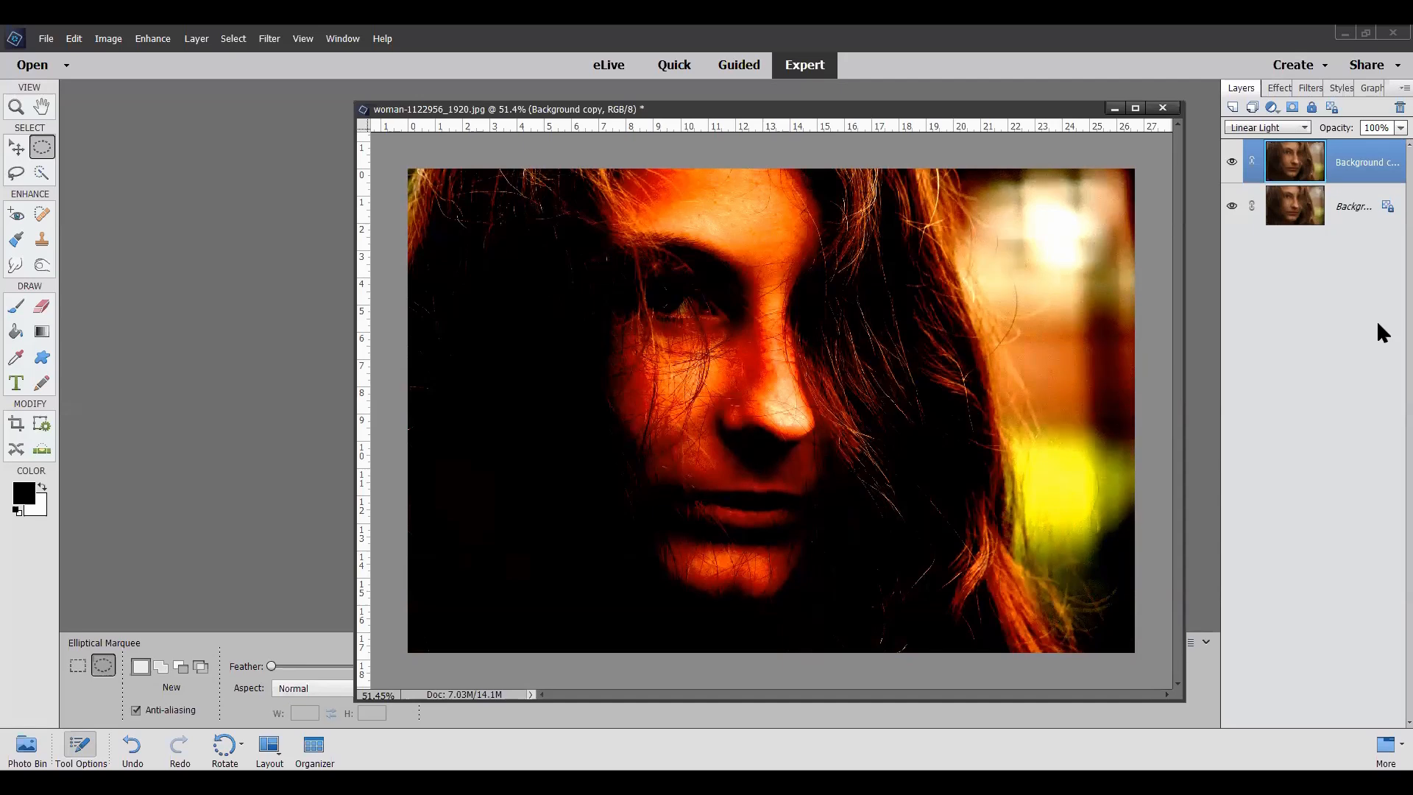
key("Up")
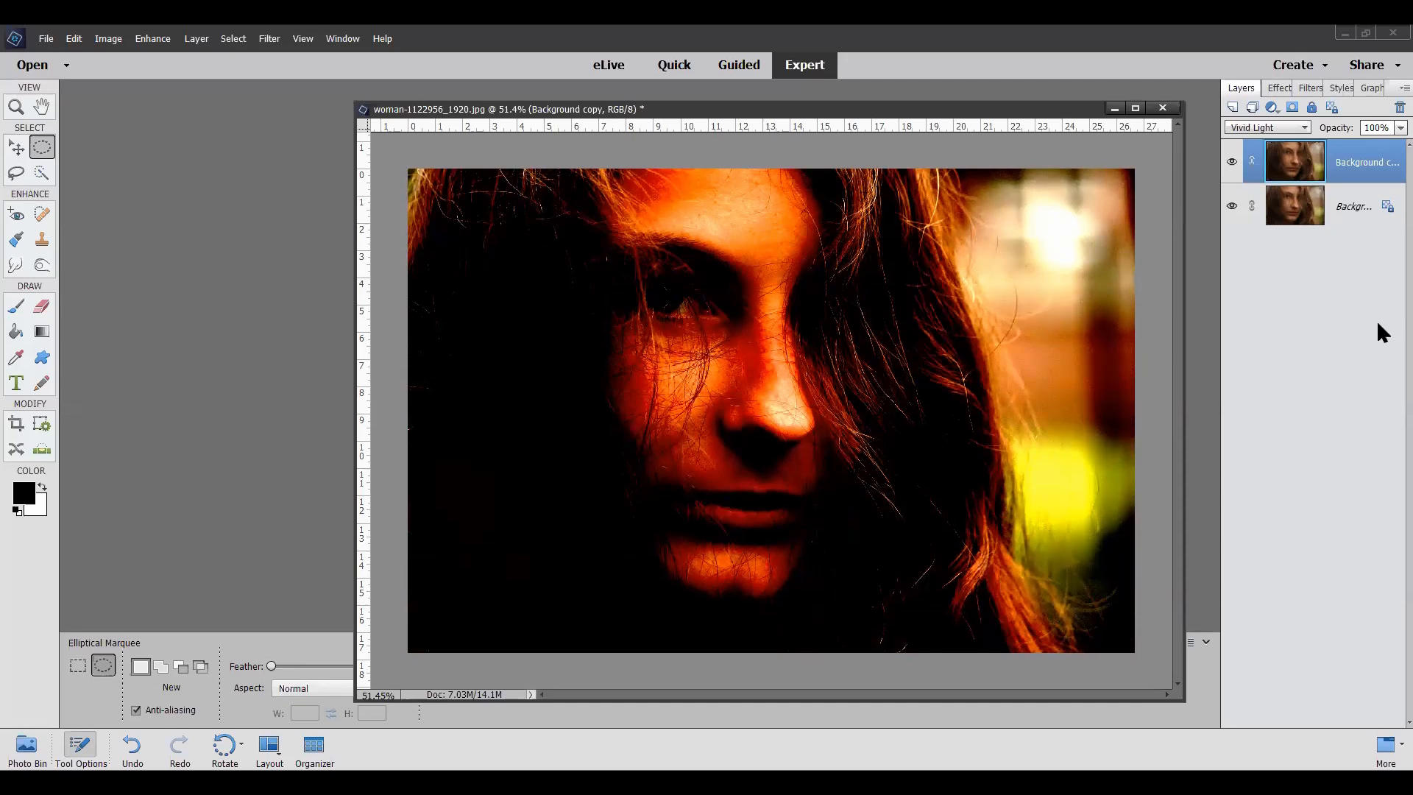
key("Up")
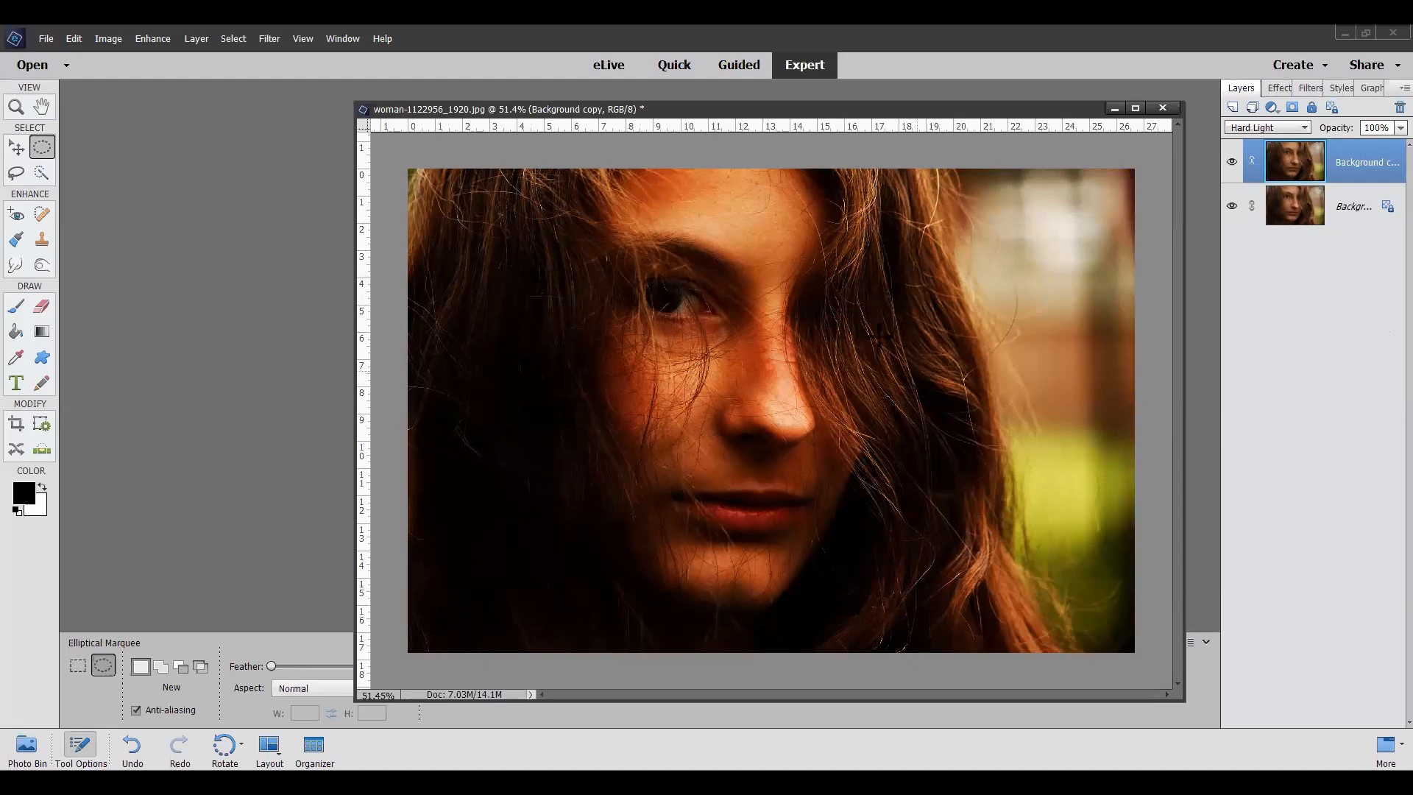
Step: In the Filter Gallery, preview Accented Edges, Angled Strokes and Dark Strokes, and apply the Ink Outlines brush stroke filter to the Background copy
left_click(270, 40)
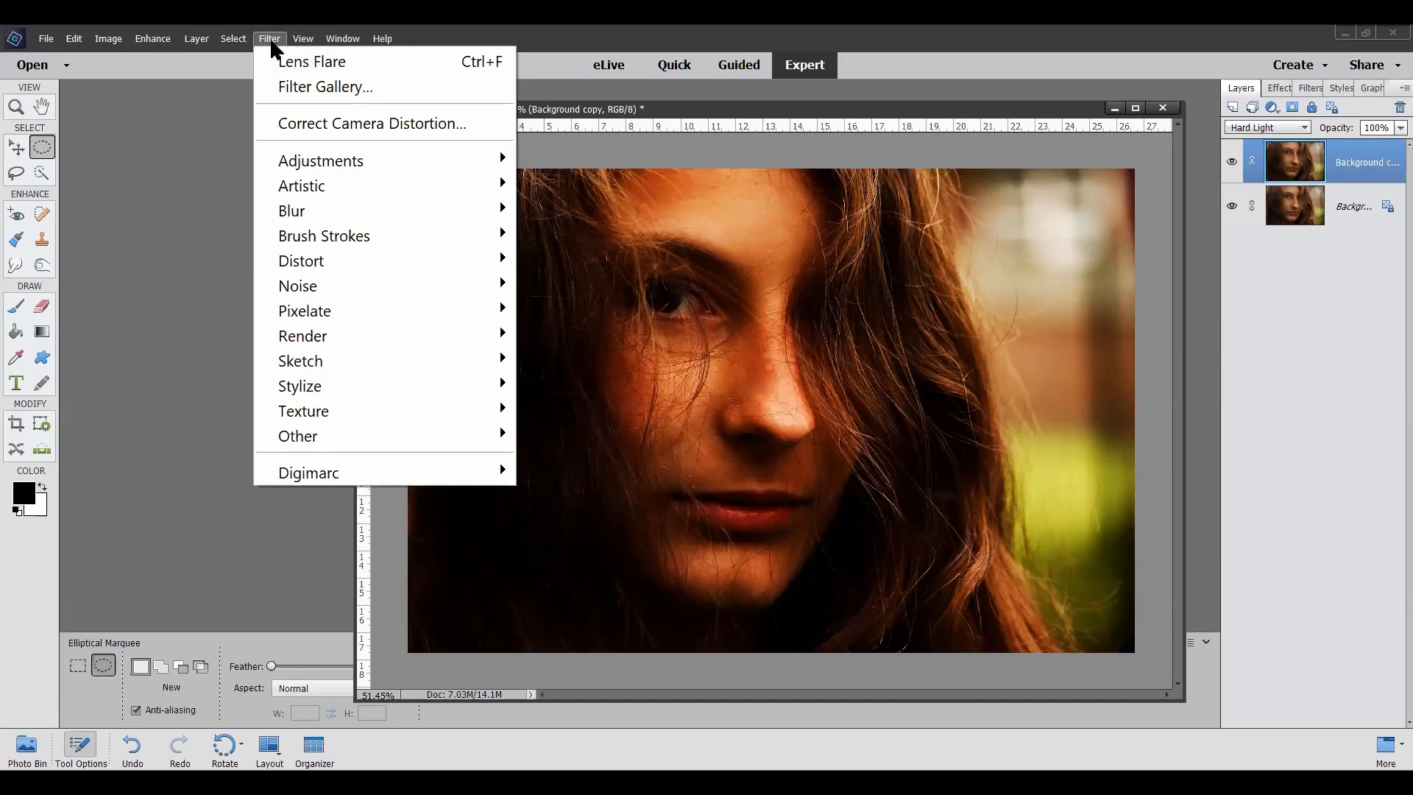
left_click(337, 84)
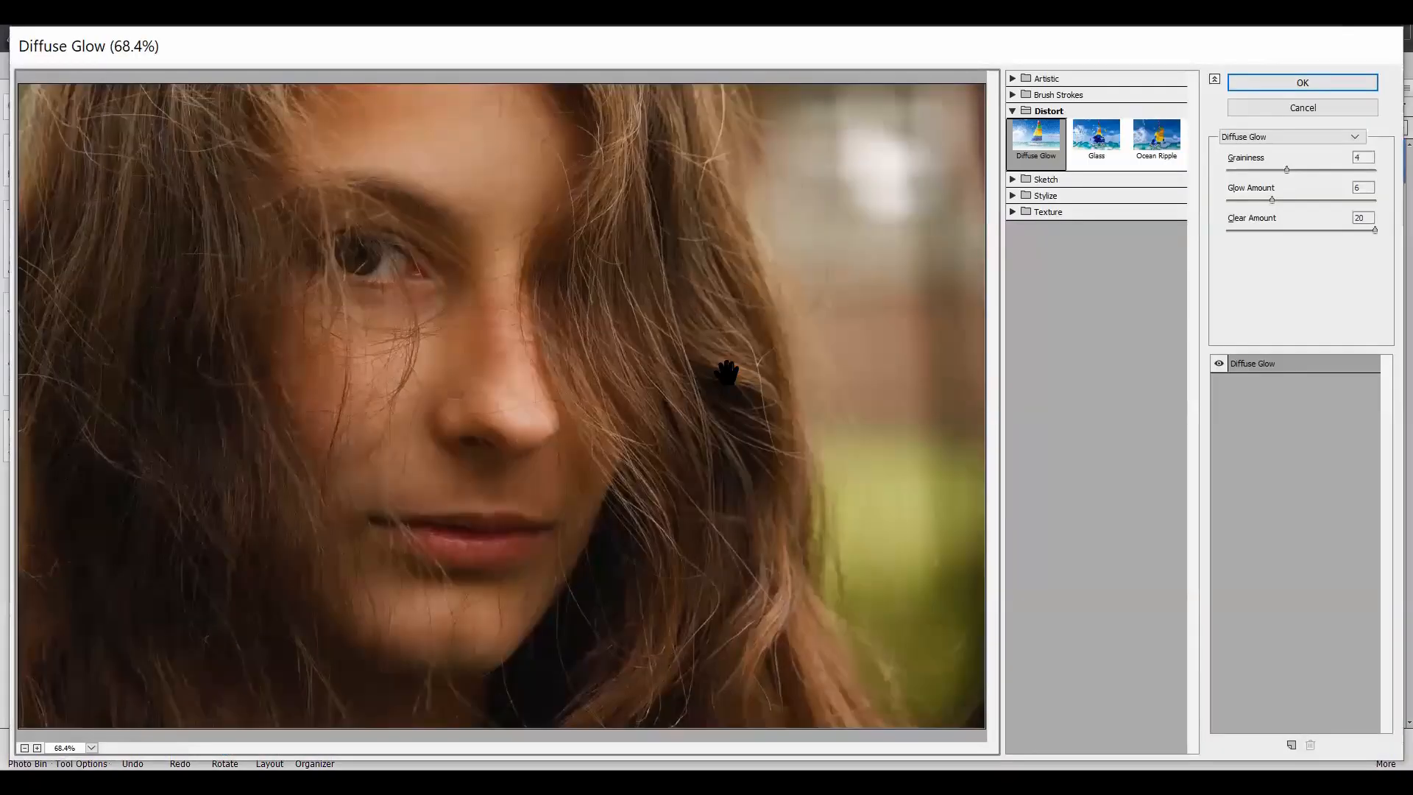
left_click(1012, 95)
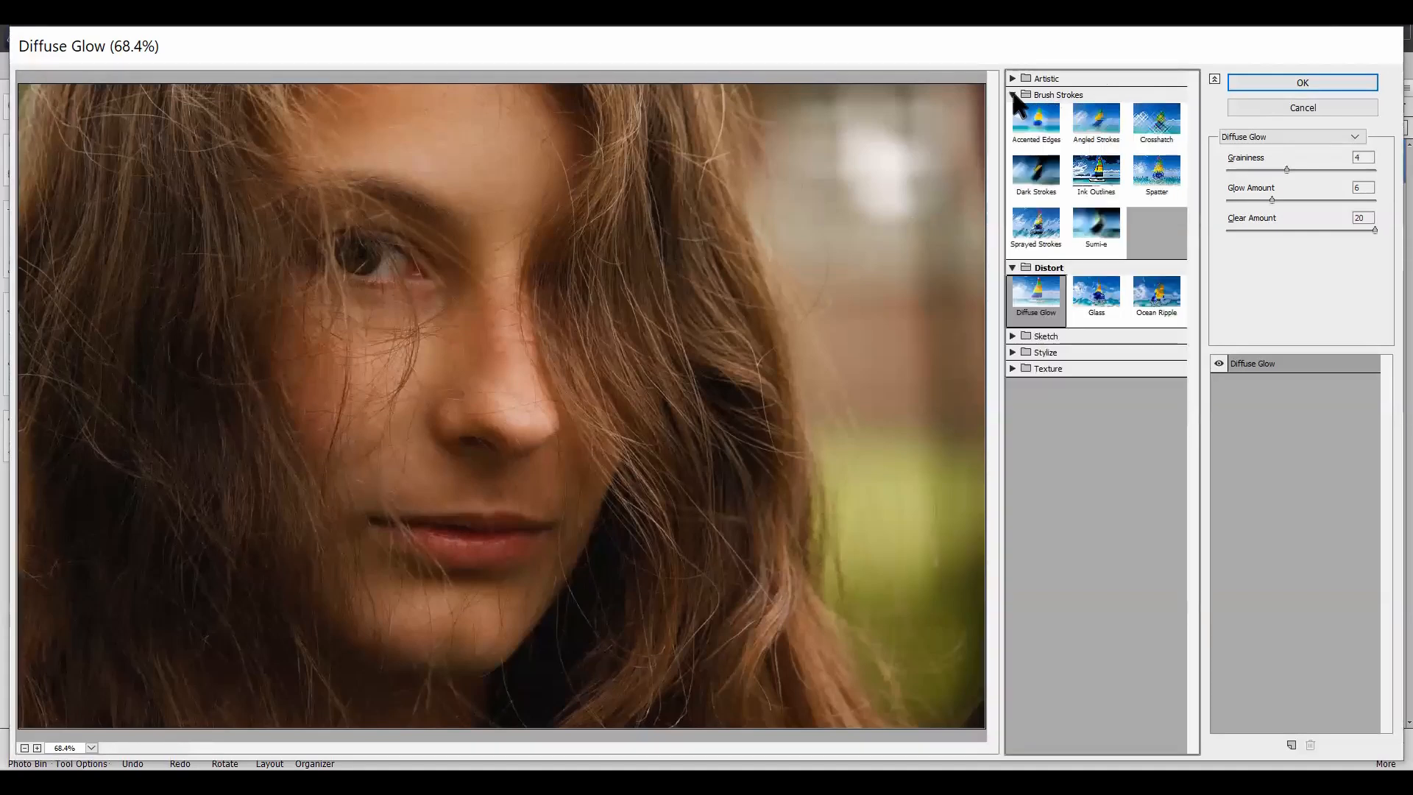
left_click(1038, 133)
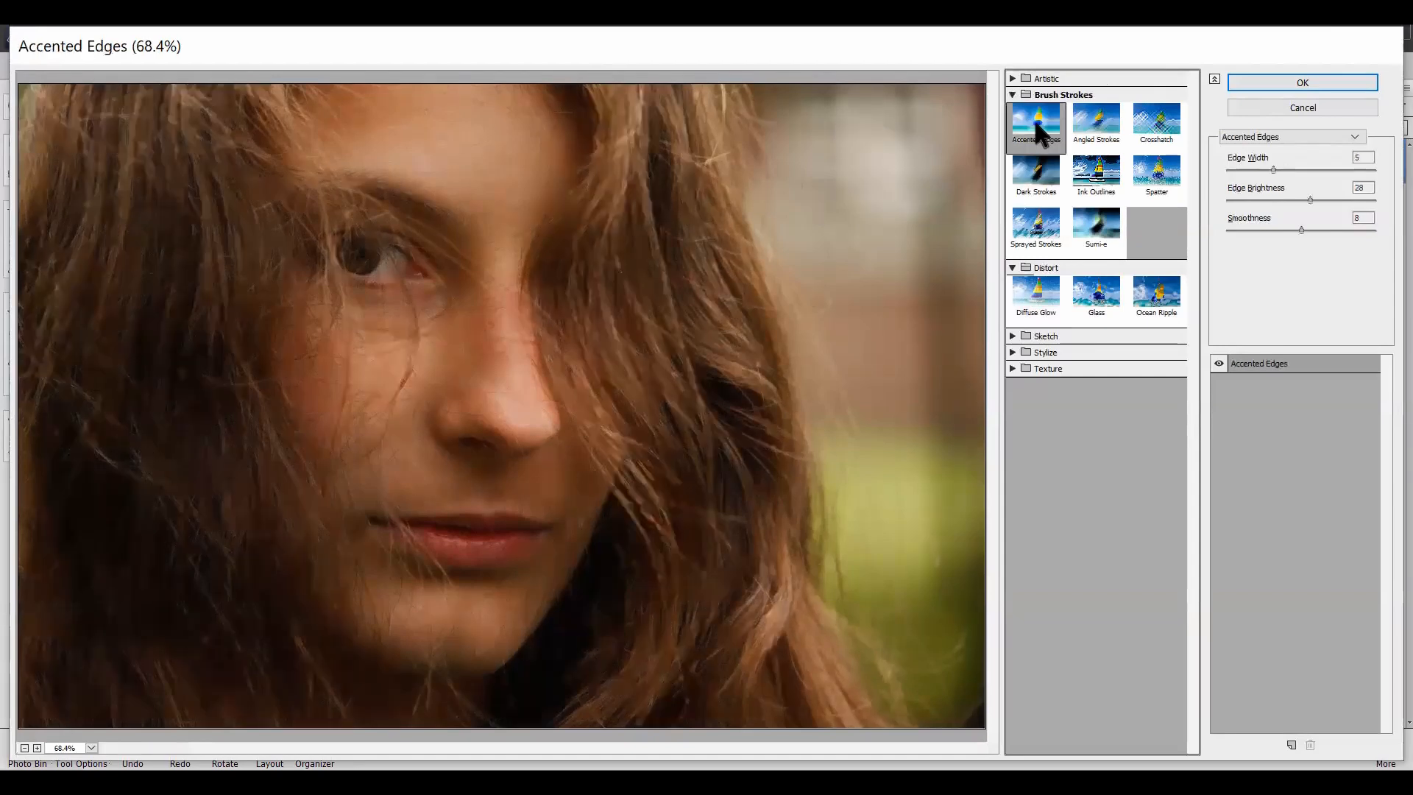
left_click(1099, 131)
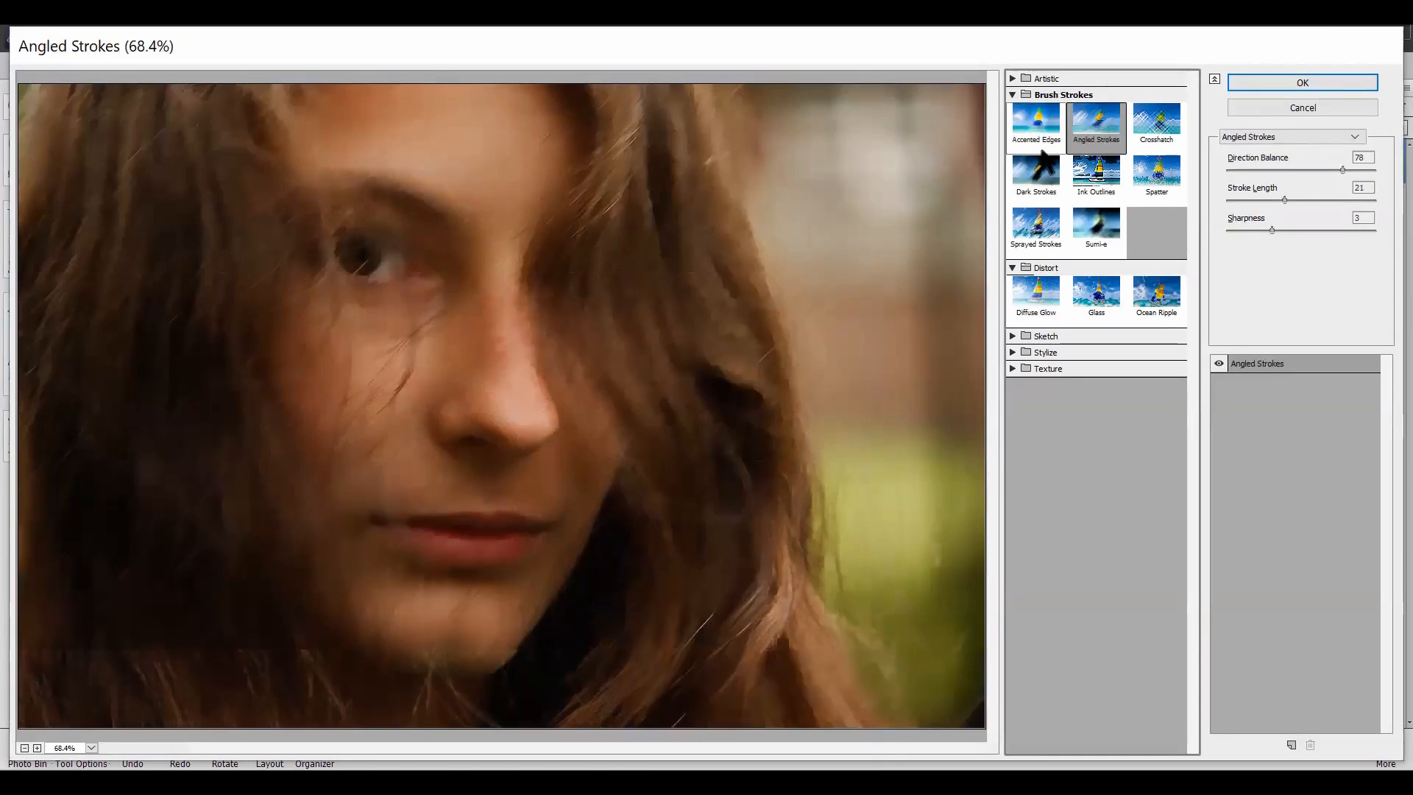
left_click(1036, 188)
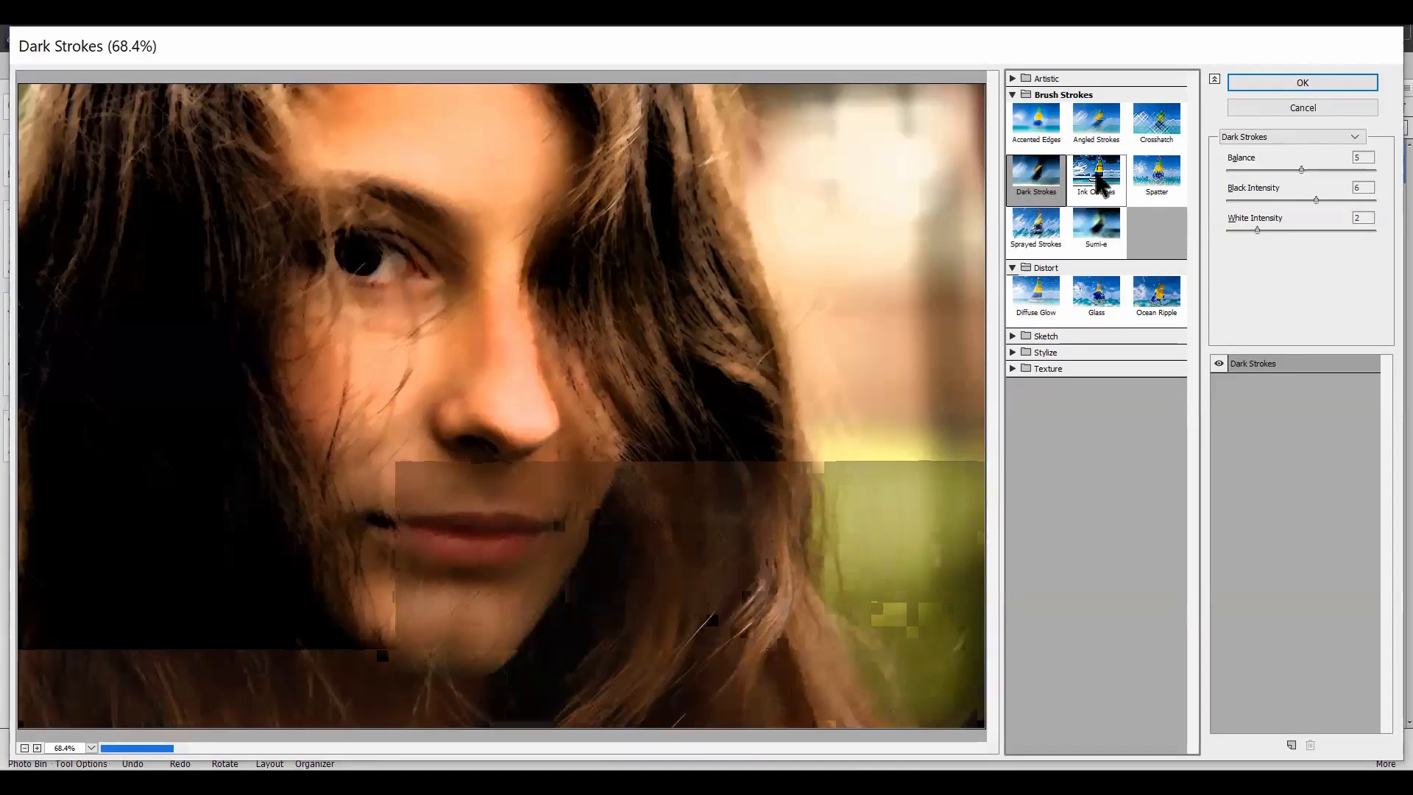
left_click(1098, 179)
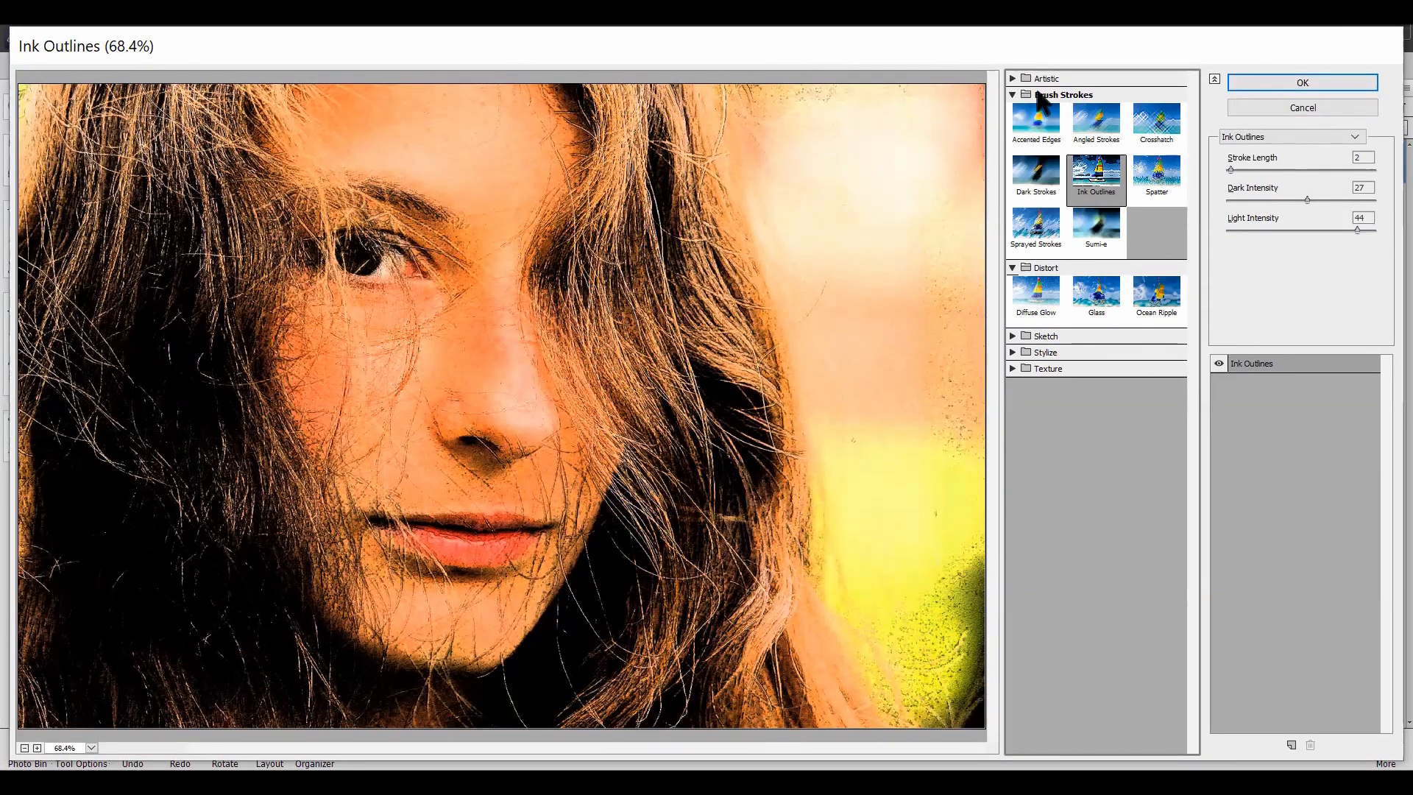
left_click(1011, 77)
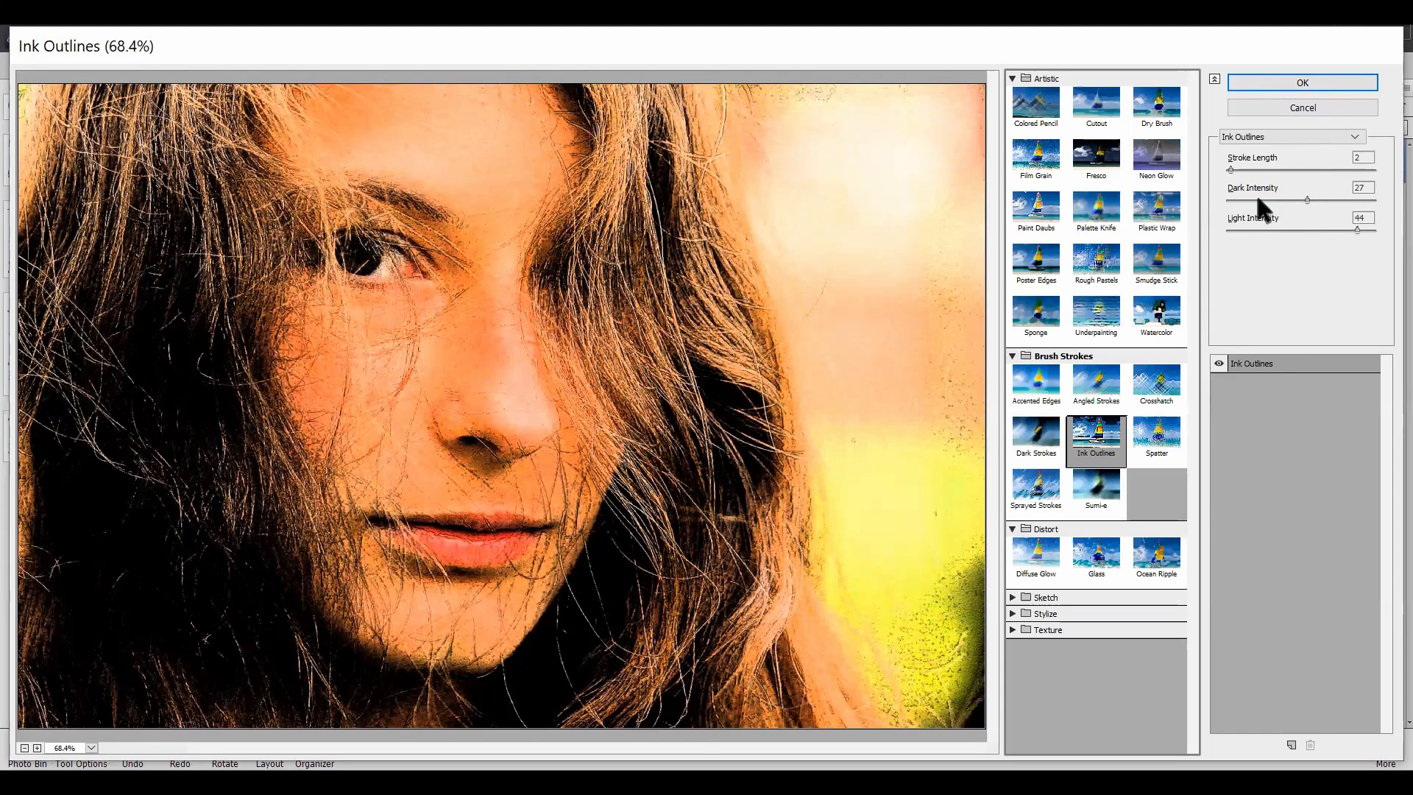
left_click(1335, 81)
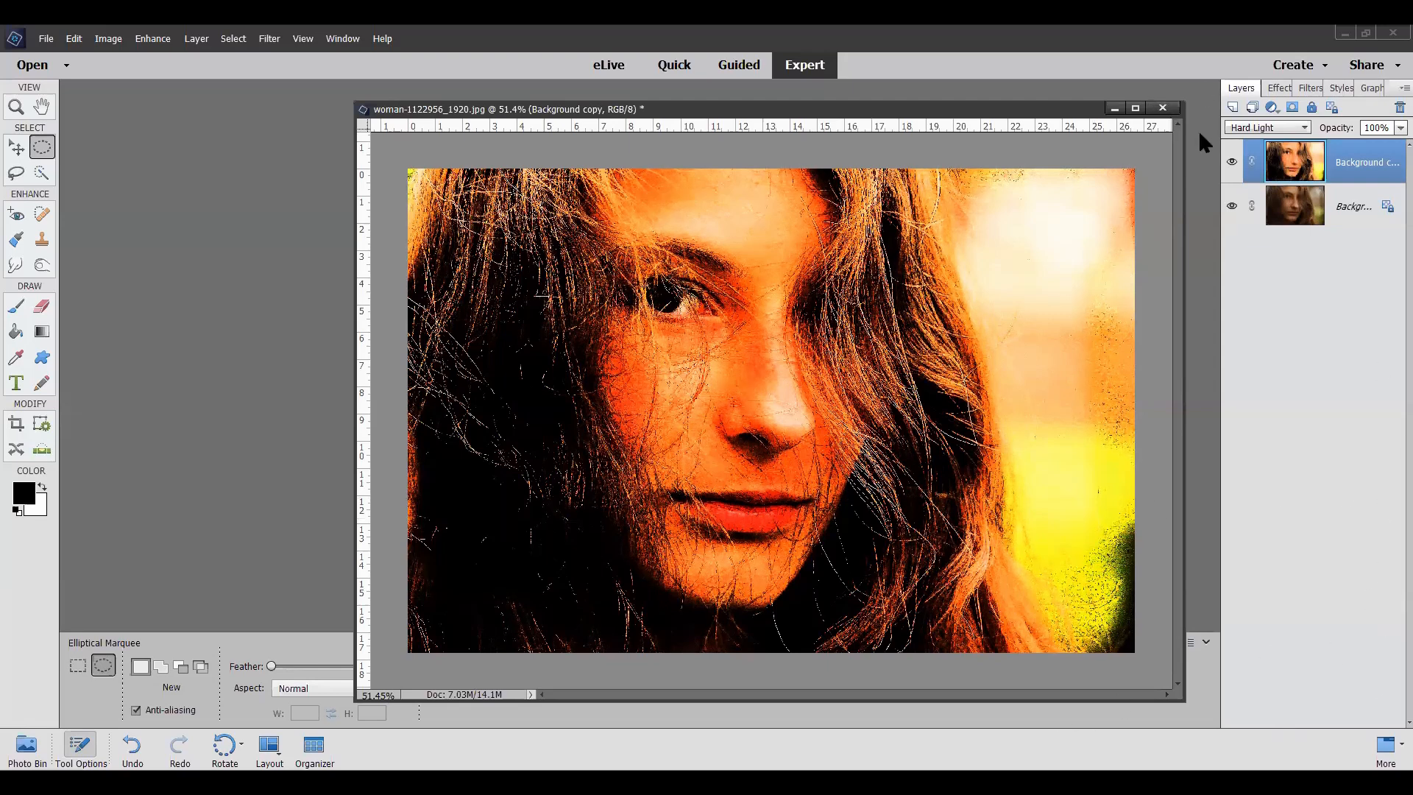
Step: Hide and show the Background copy twice to compare the Ink Outlines effect with the original portrait
left_click(1231, 162)
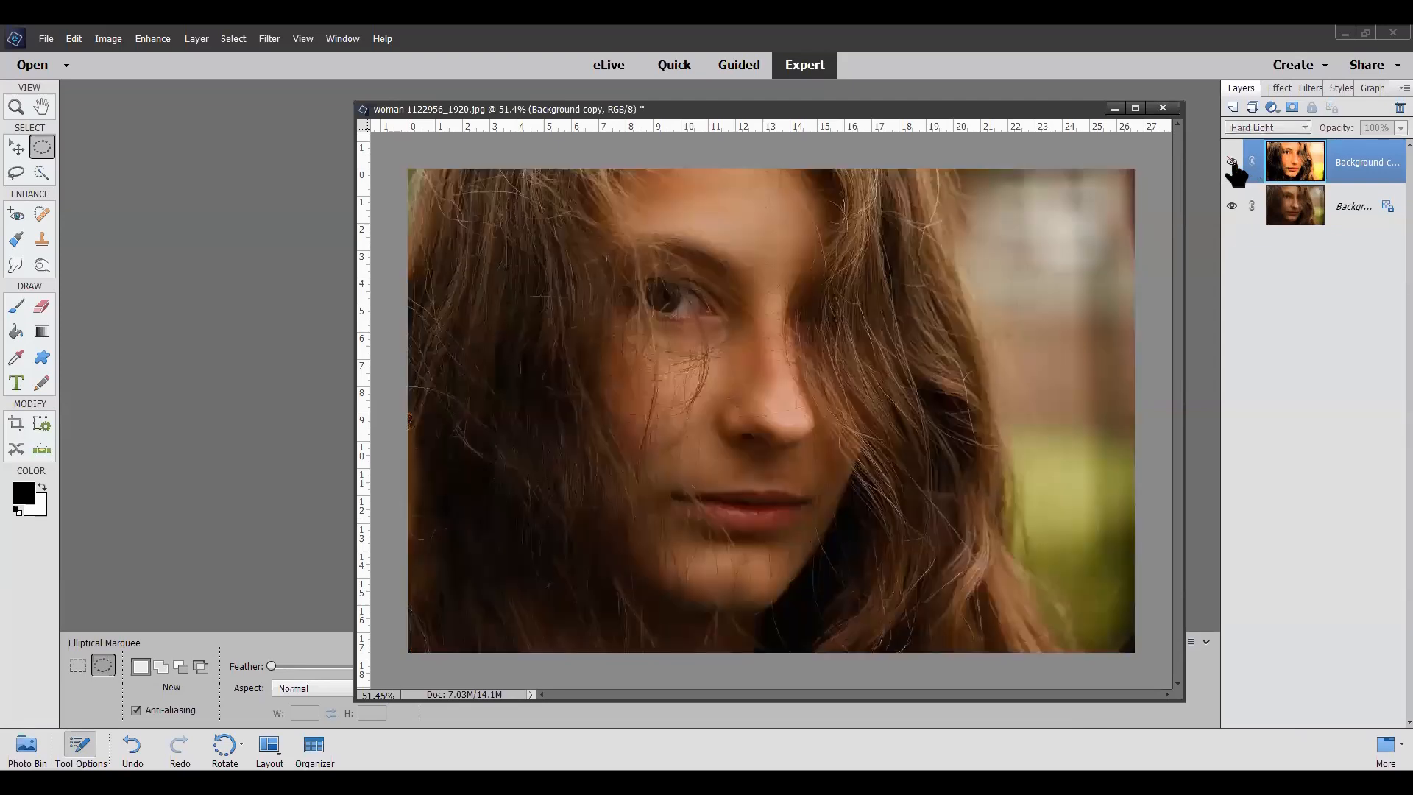
left_click(1231, 162)
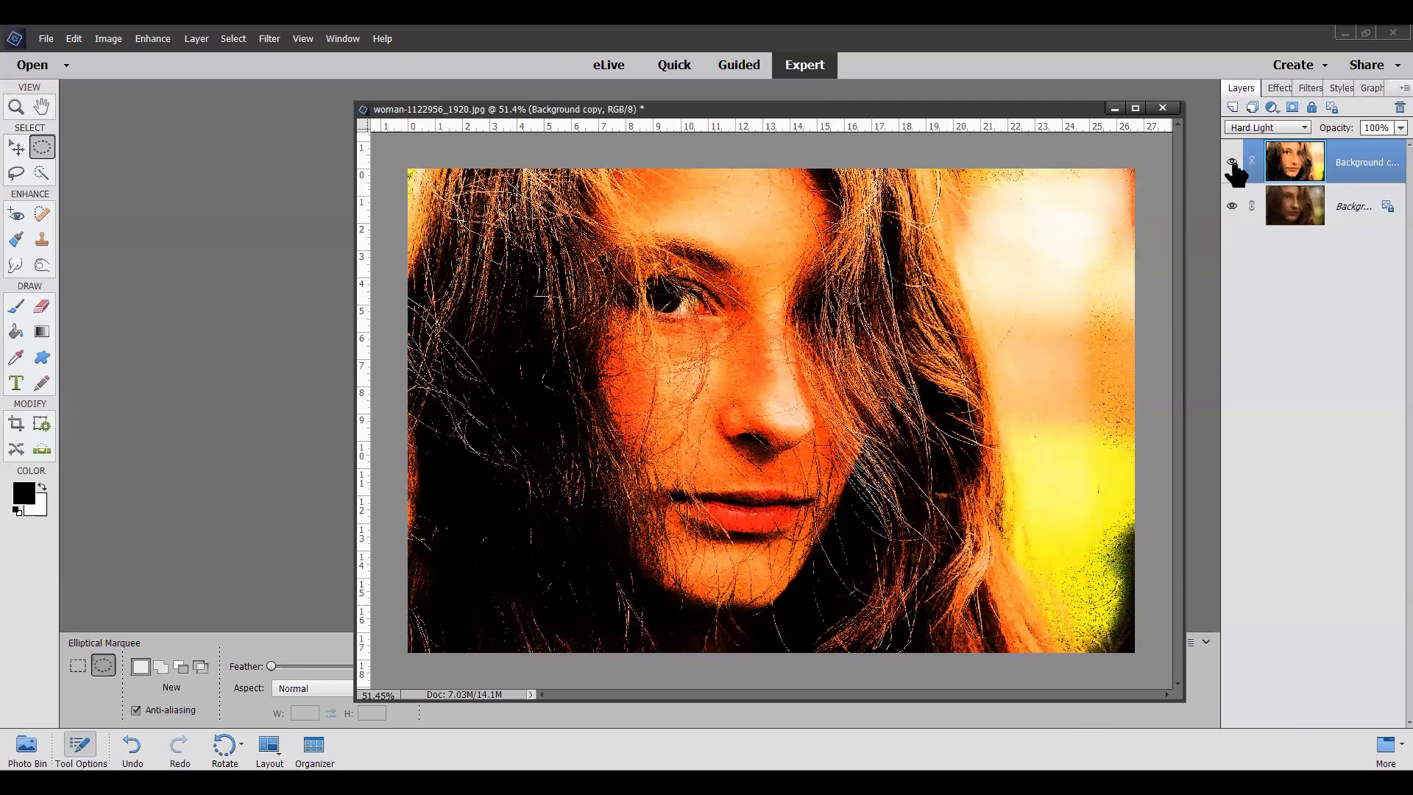
left_click(1231, 163)
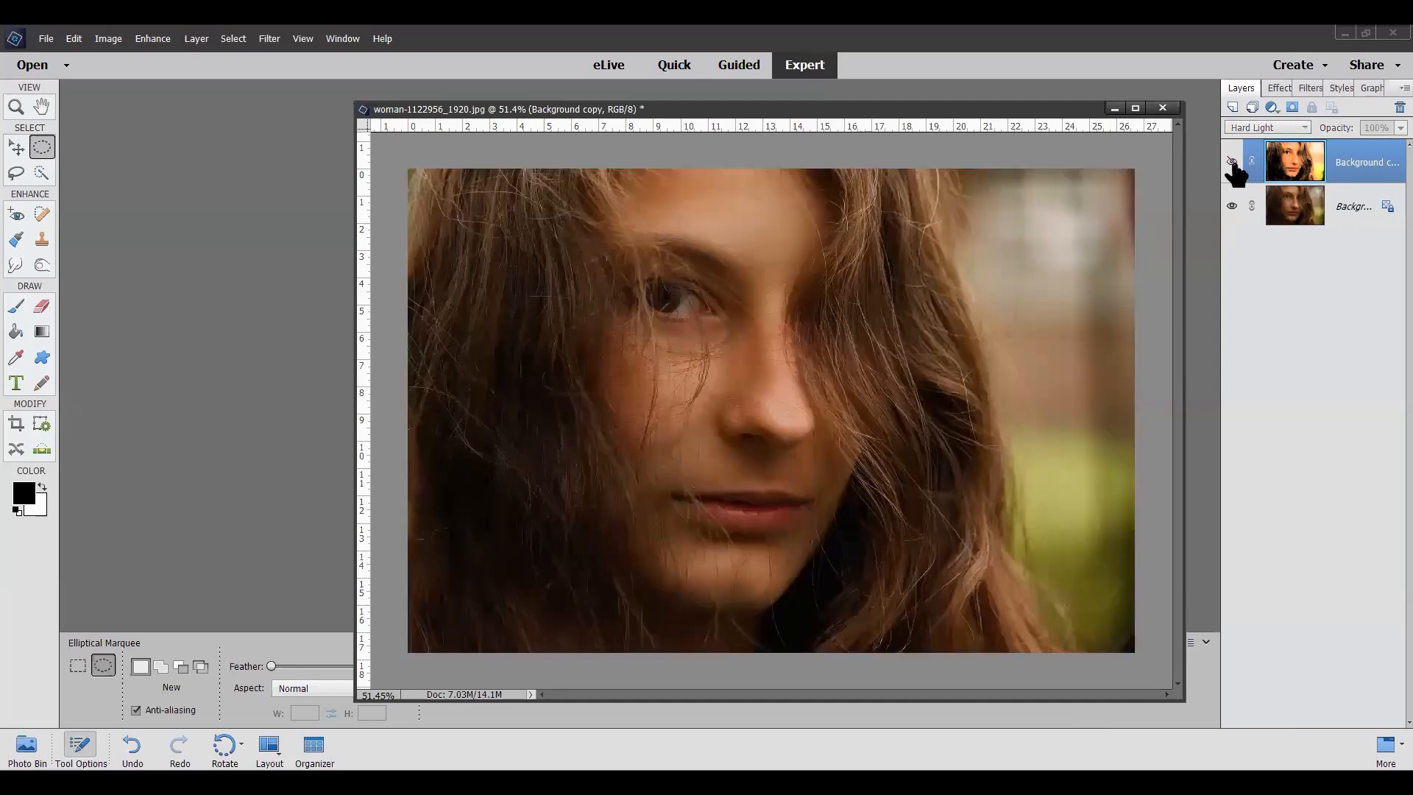
left_click(1231, 163)
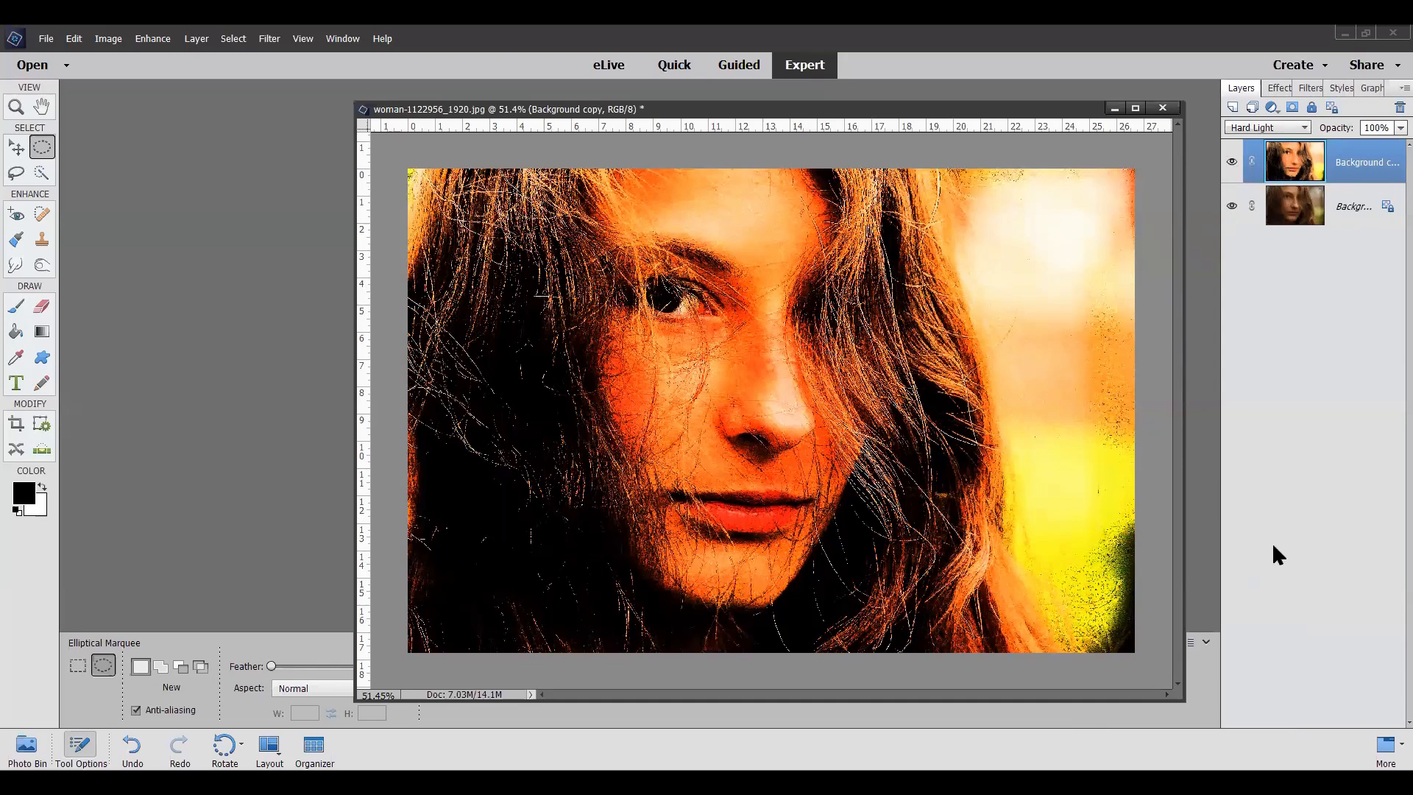
Step: Close the woman-1122956_1920 photo without saving its changes
left_click(1162, 108)
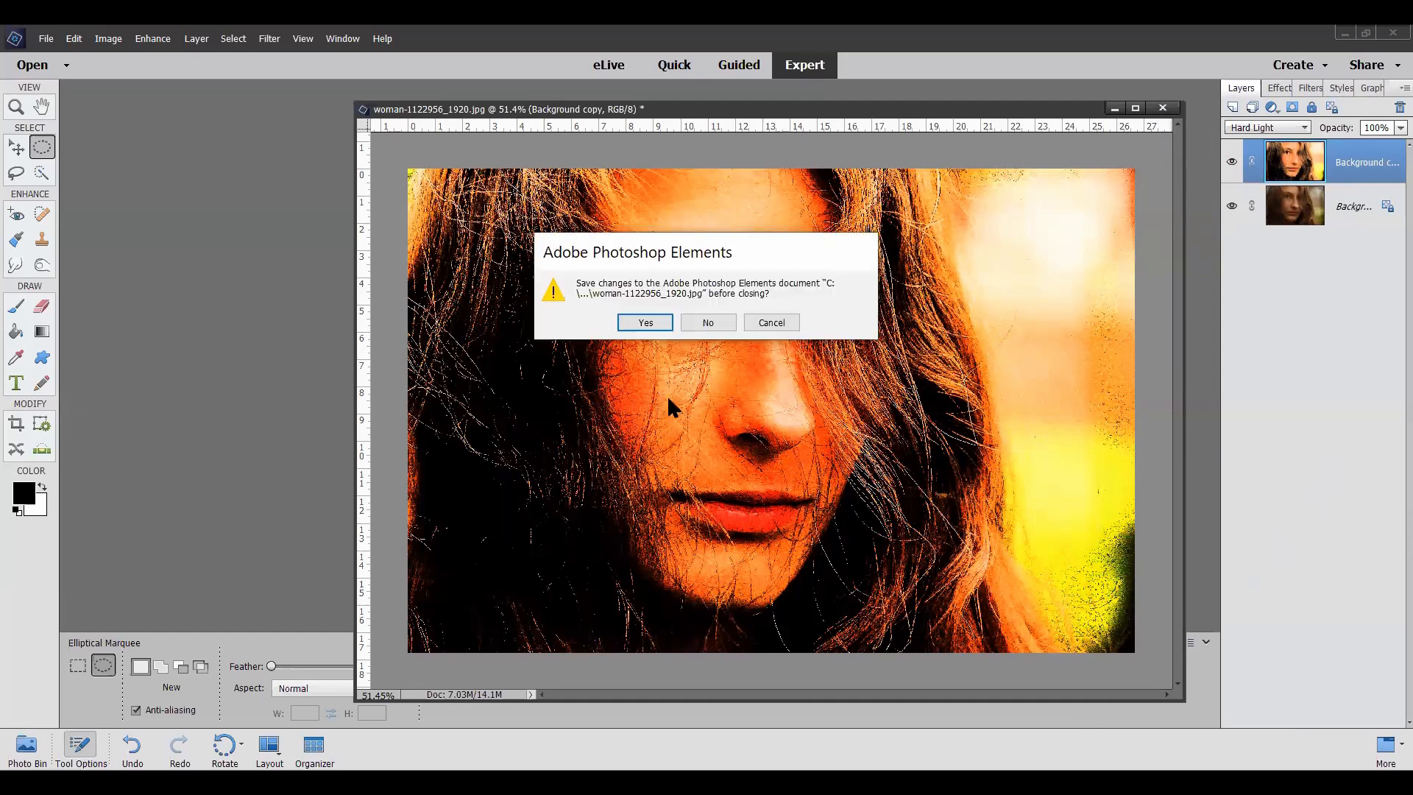
left_click(720, 320)
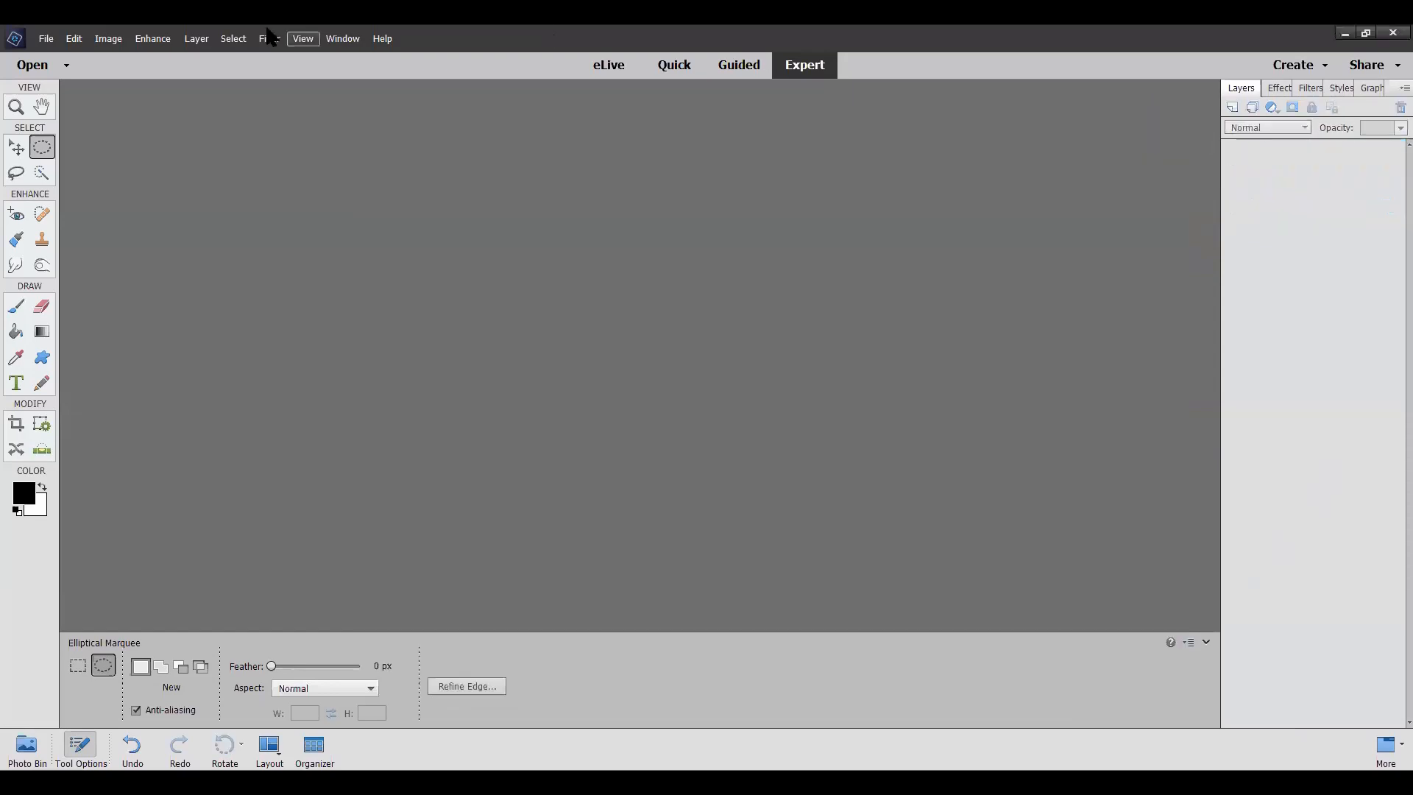
left_click(46, 39)
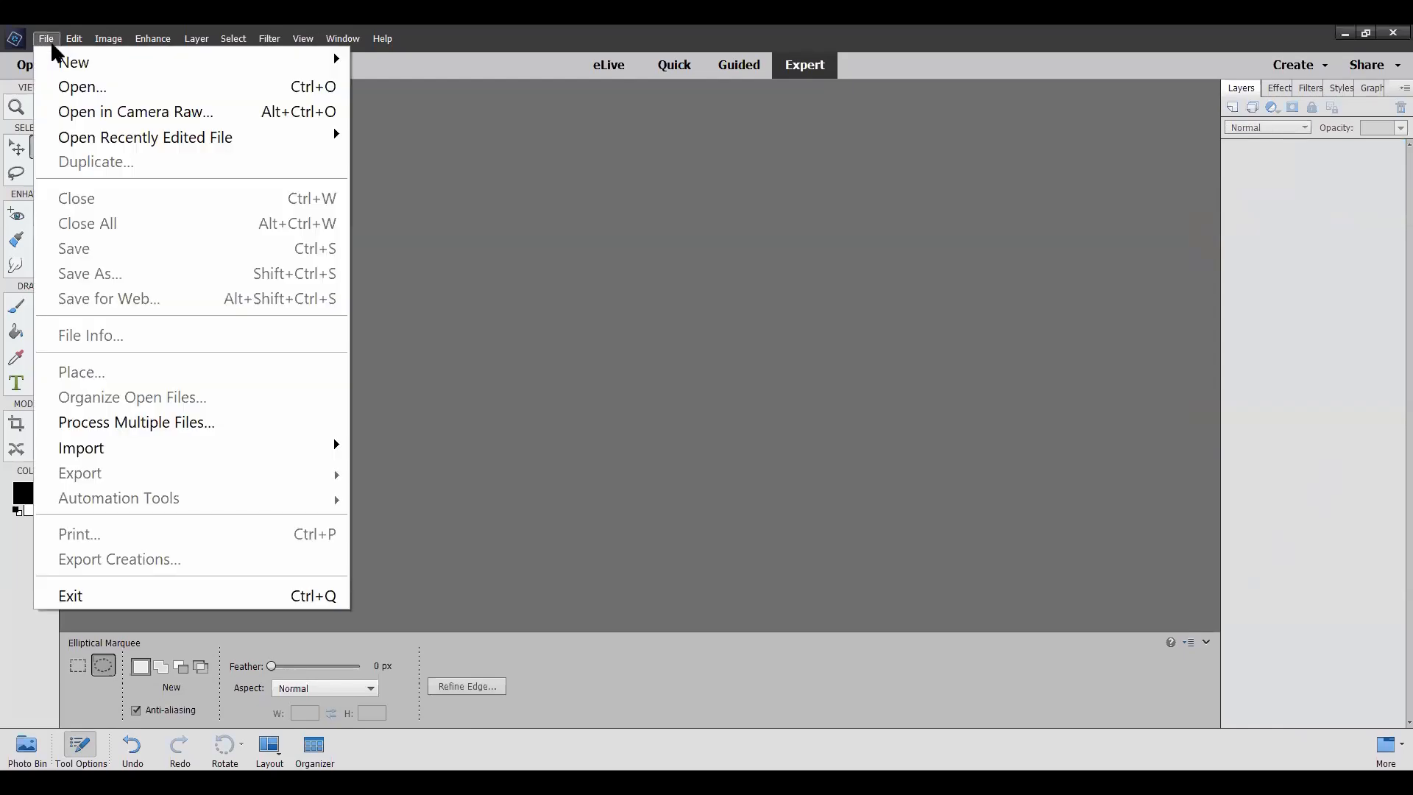
left_click(78, 88)
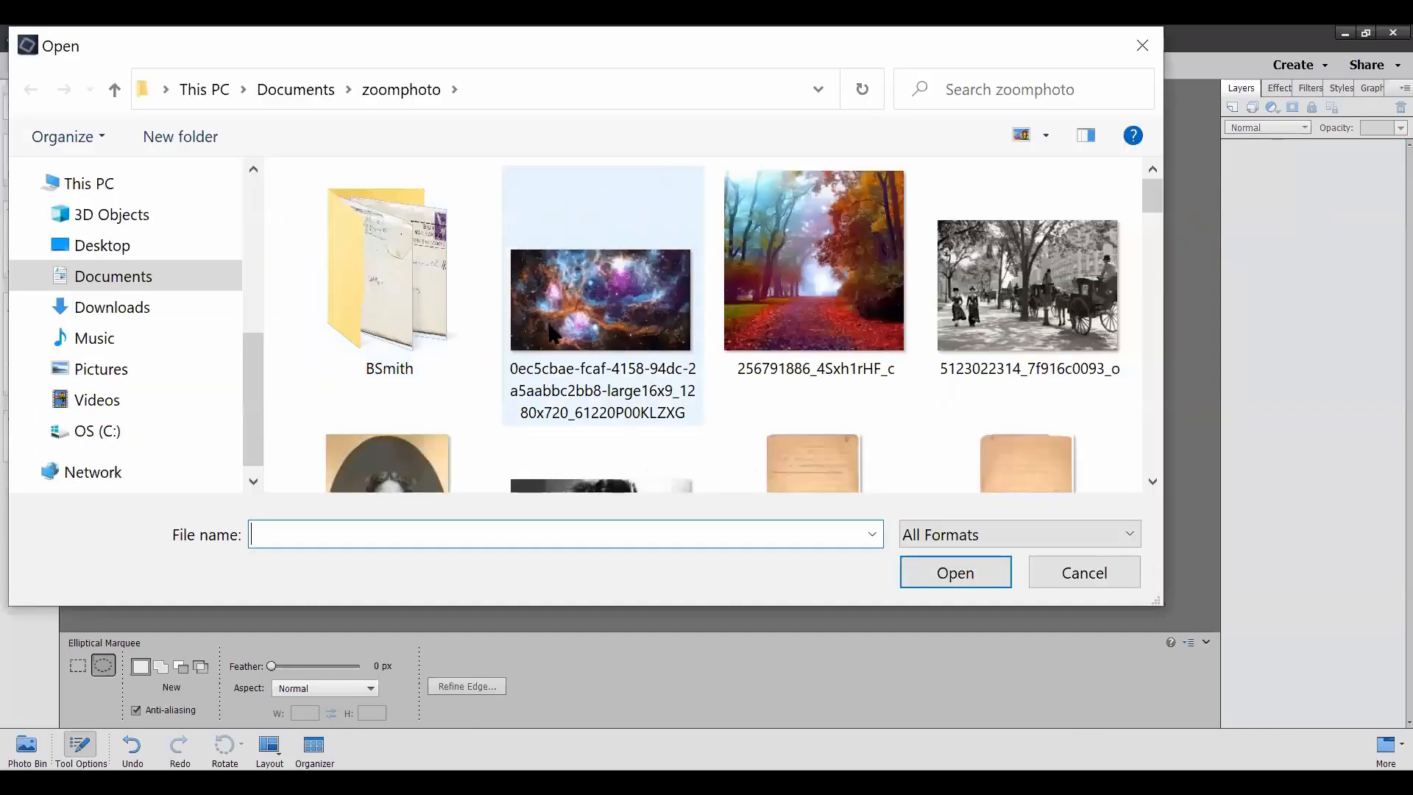
left_click(600, 309)
scroll(600, 312, "down", 2)
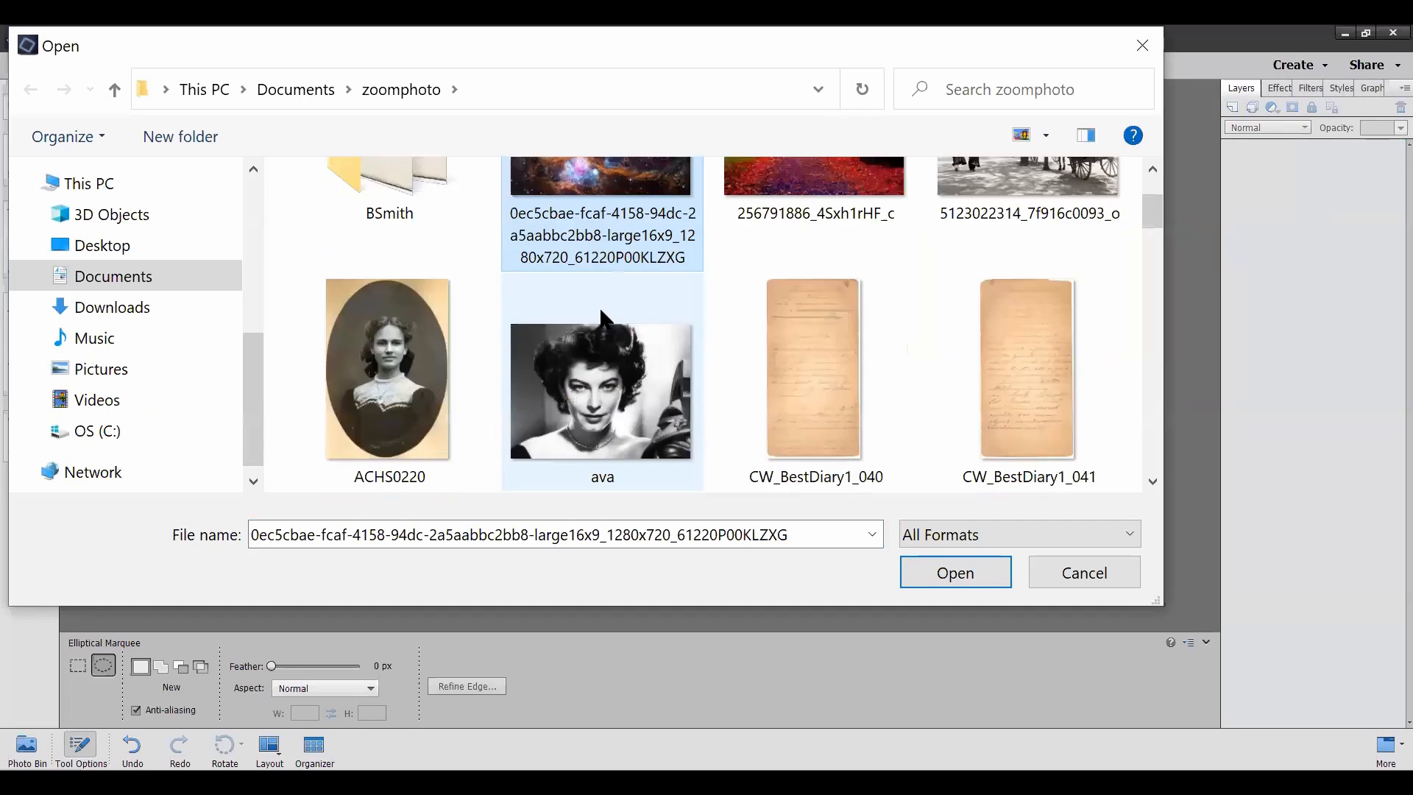
scroll(600, 312, "up", 2)
scroll(601, 312, "down", 2)
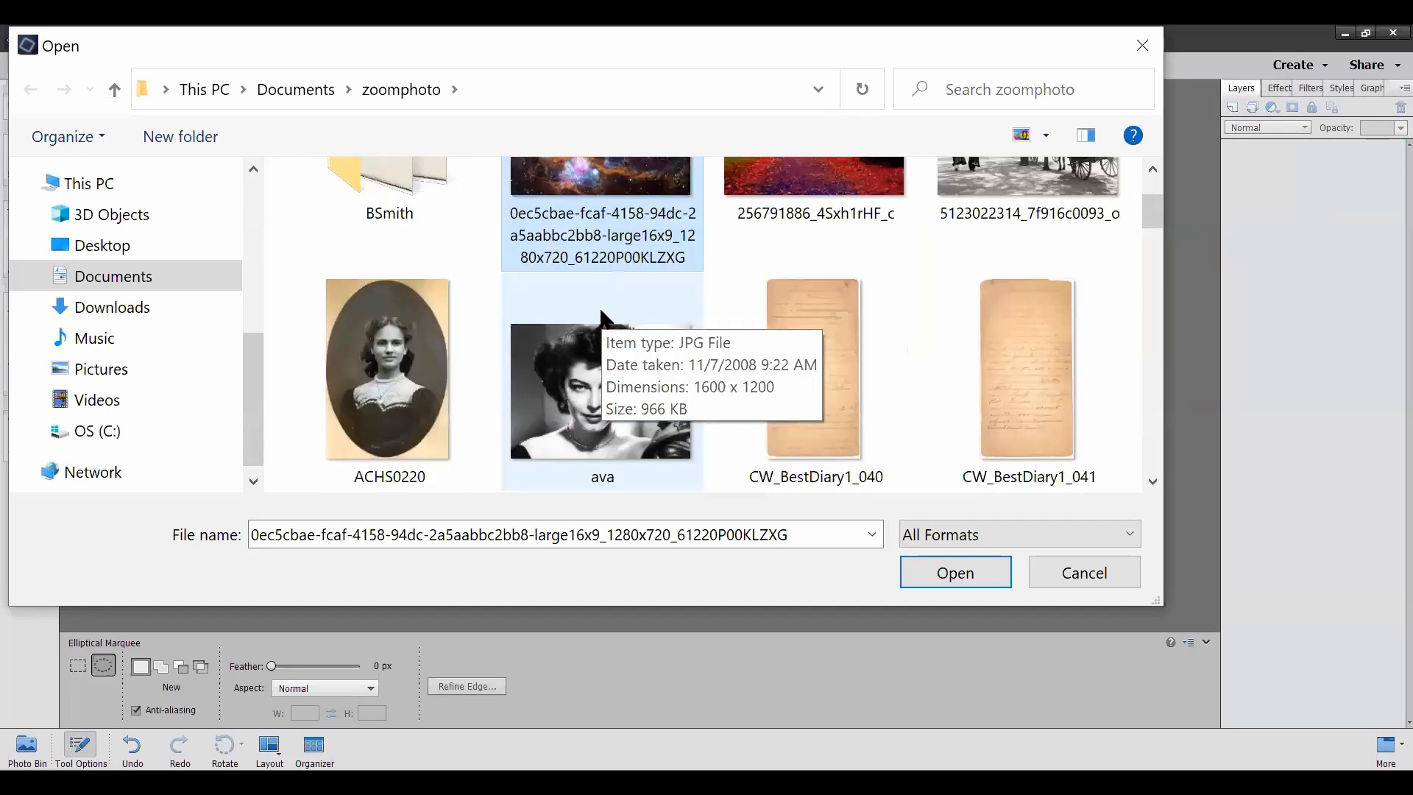
scroll(600, 311, "down", 3)
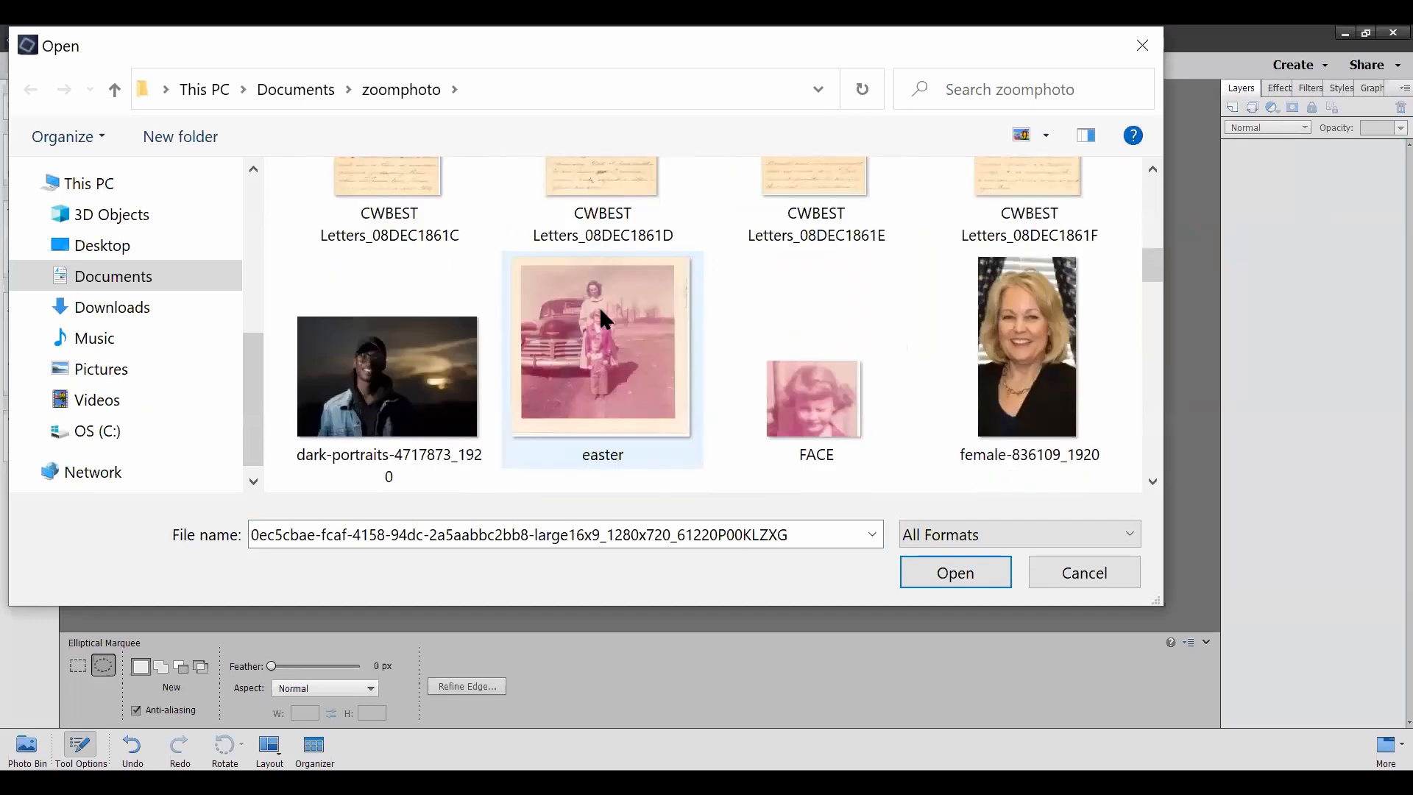
scroll(600, 312, "down", 2)
scroll(603, 318, "down", 2)
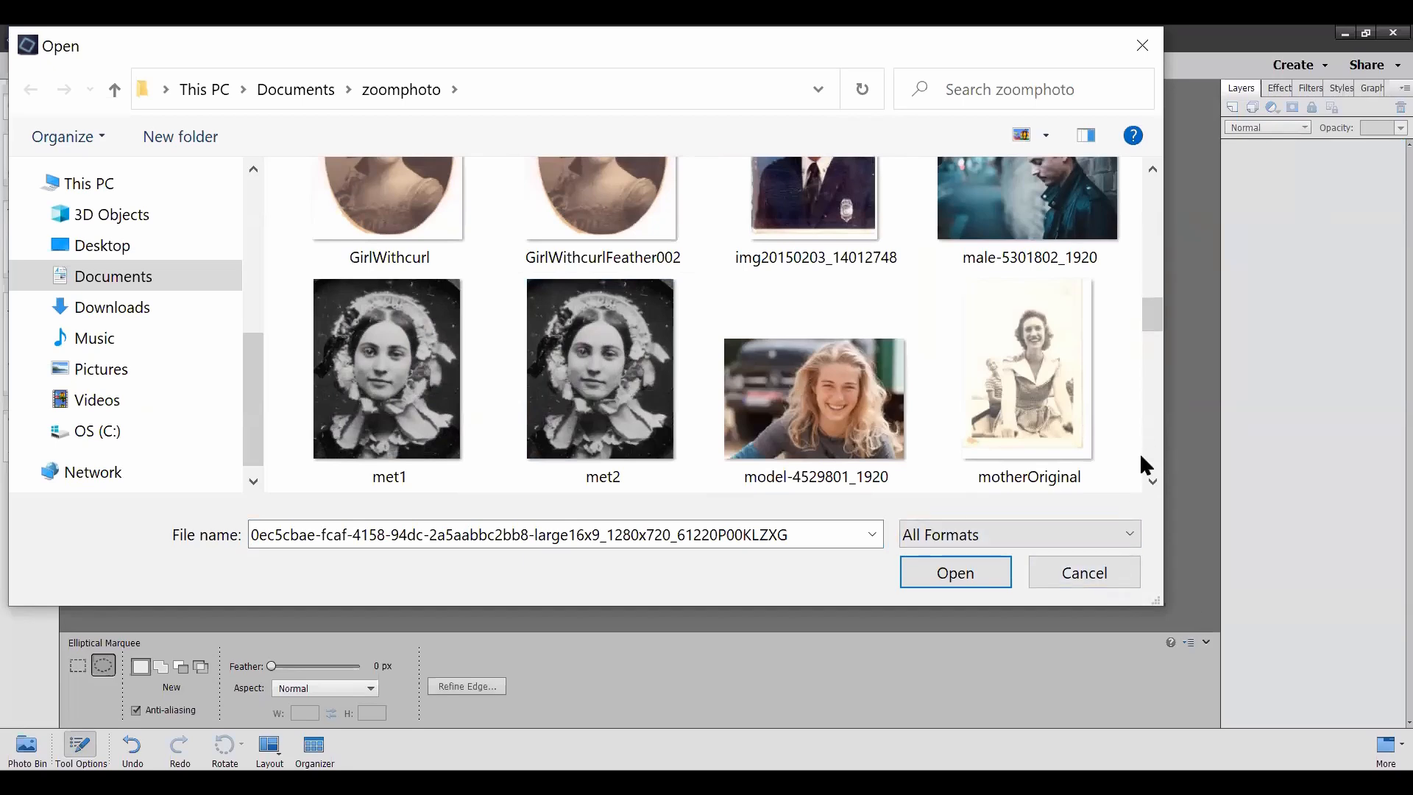
left_click_drag(1151, 304, 1159, 189)
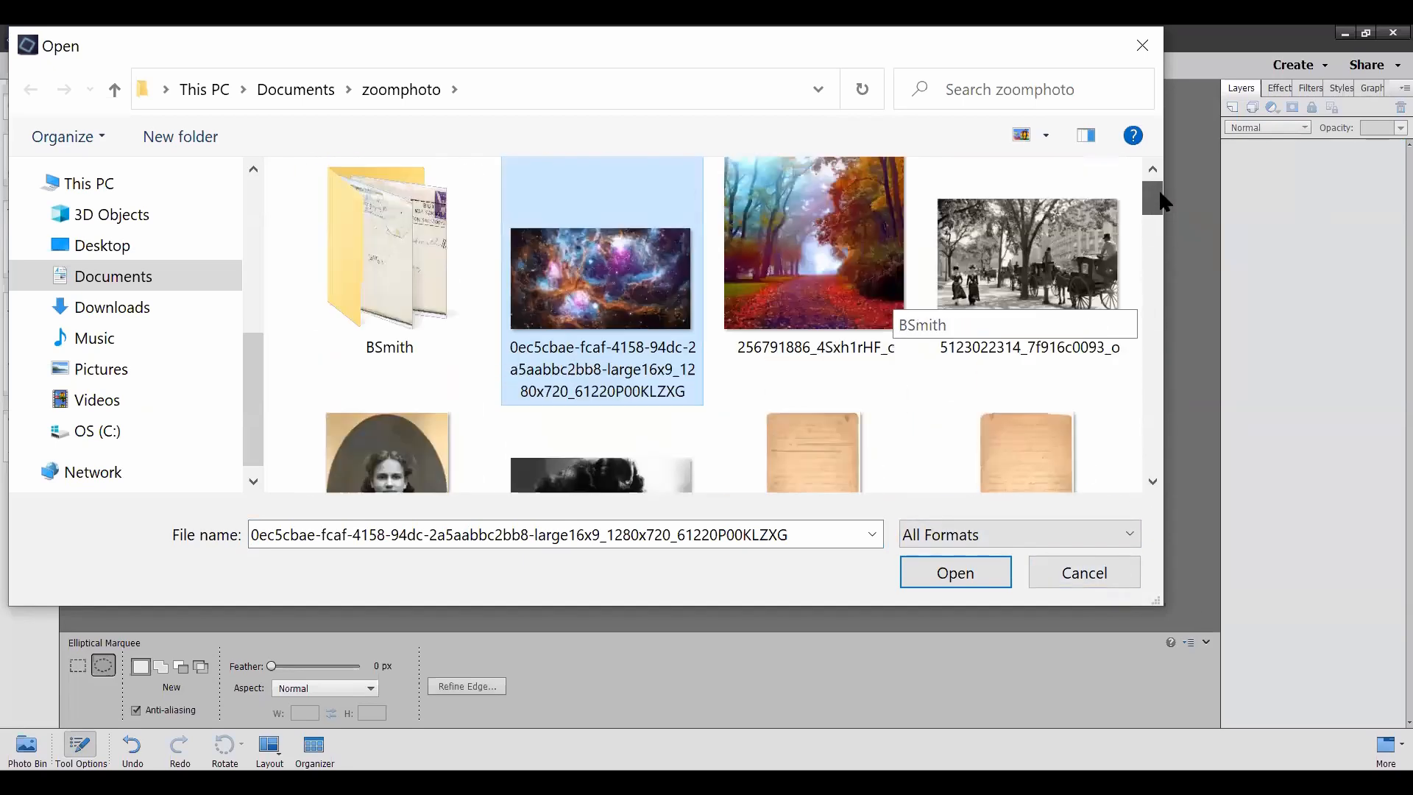
left_click(1017, 300)
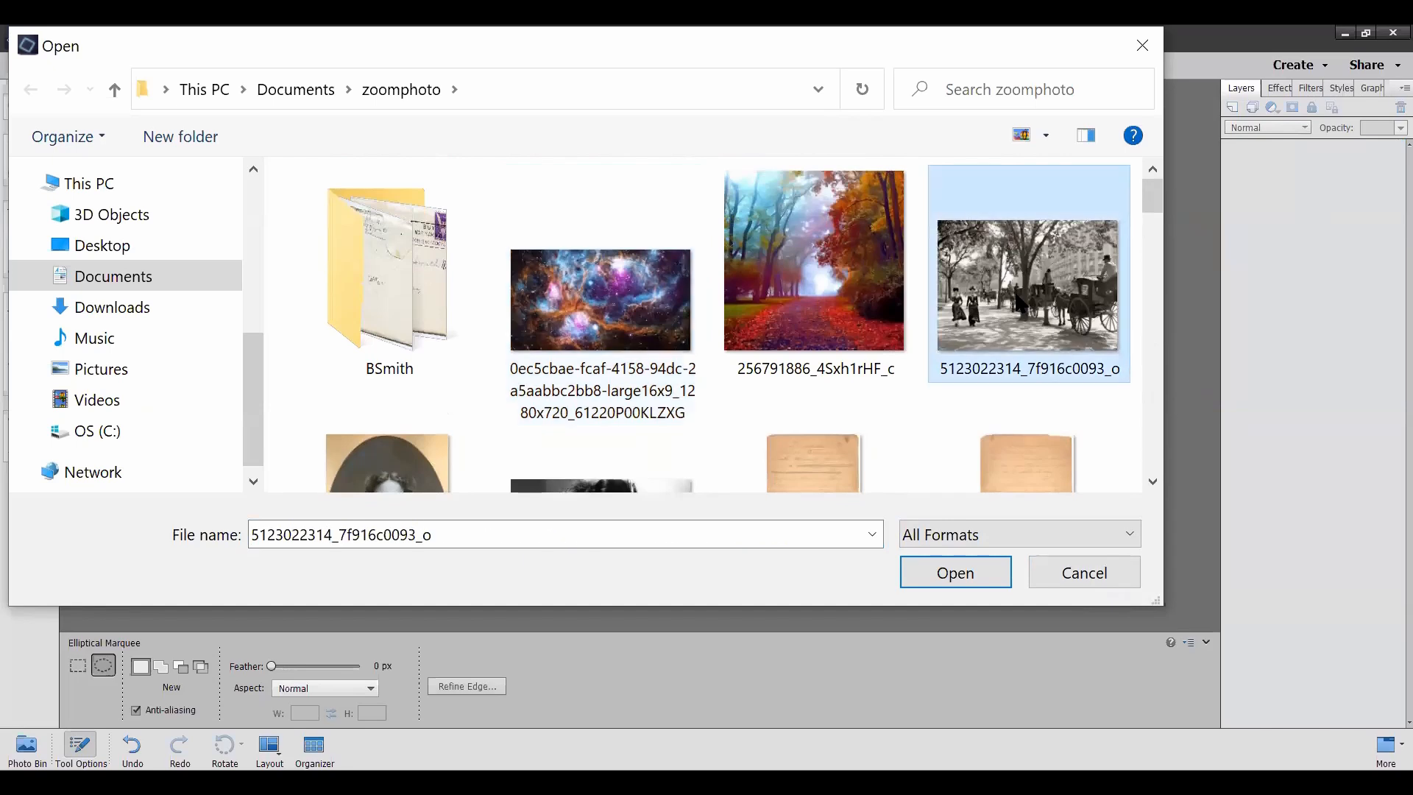
left_click(962, 561)
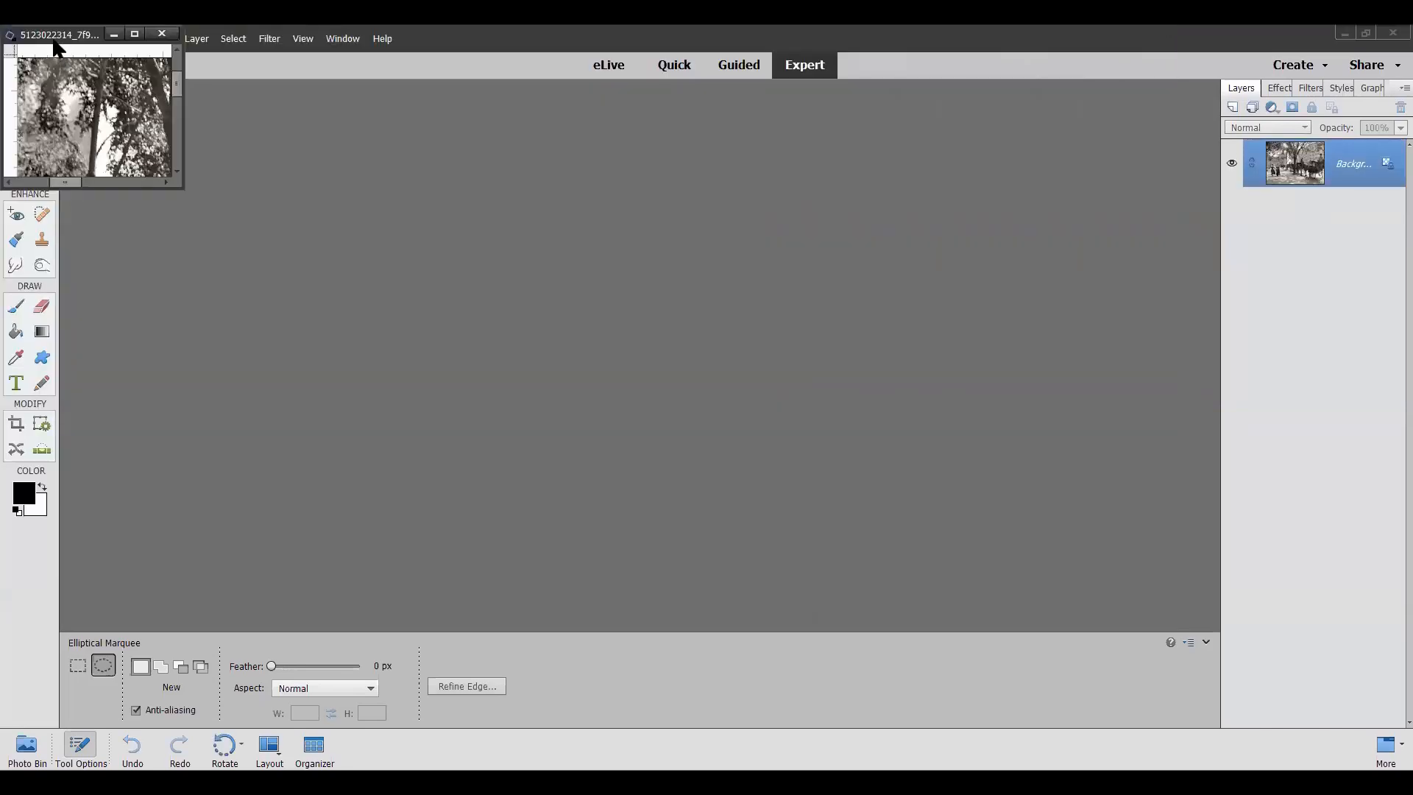
Step: Move the street photo's window to the middle of the workspace and enlarge it to show the whole picture
left_click_drag(56, 36, 440, 138)
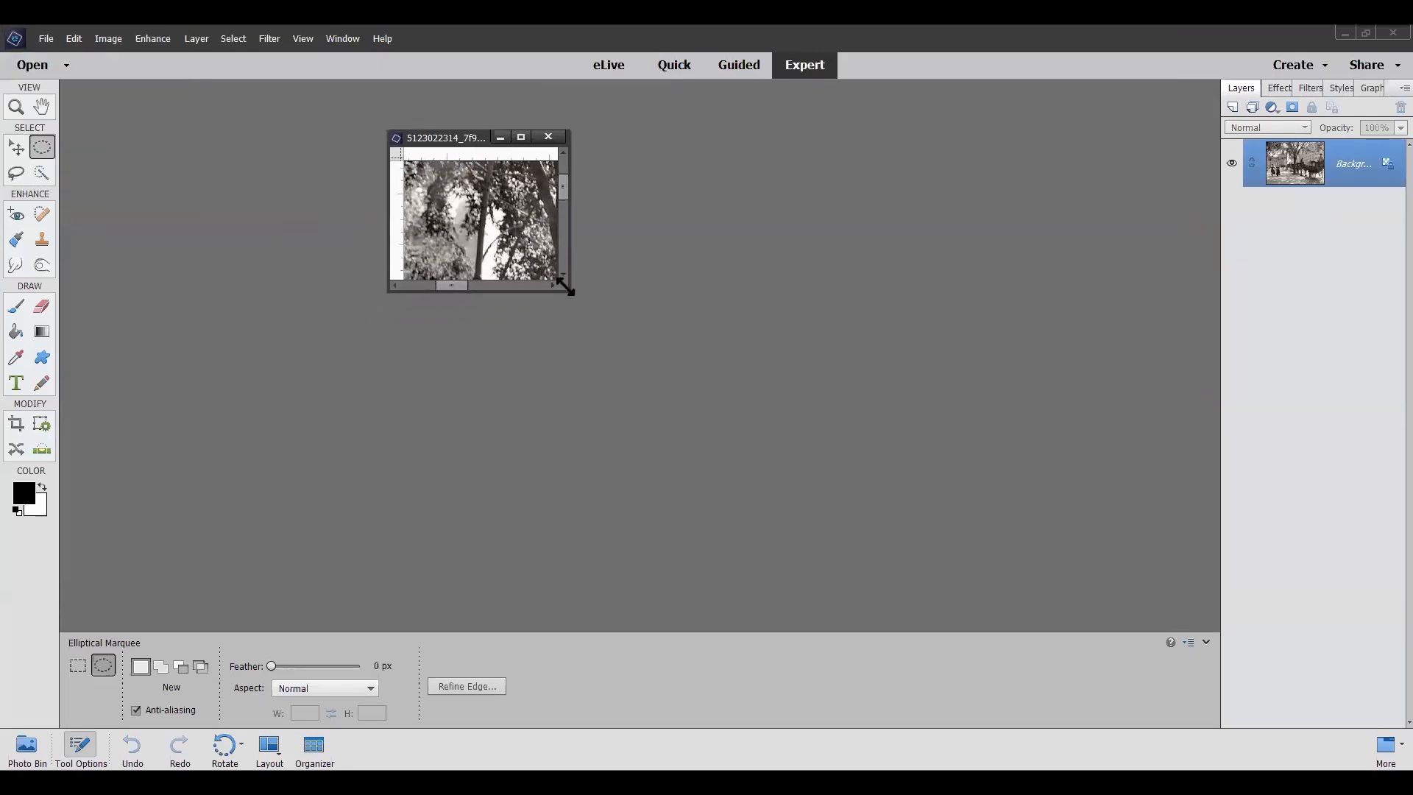
left_click_drag(565, 286, 1046, 626)
left_click_drag(388, 390, 298, 390)
left_click_drag(530, 141, 585, 107)
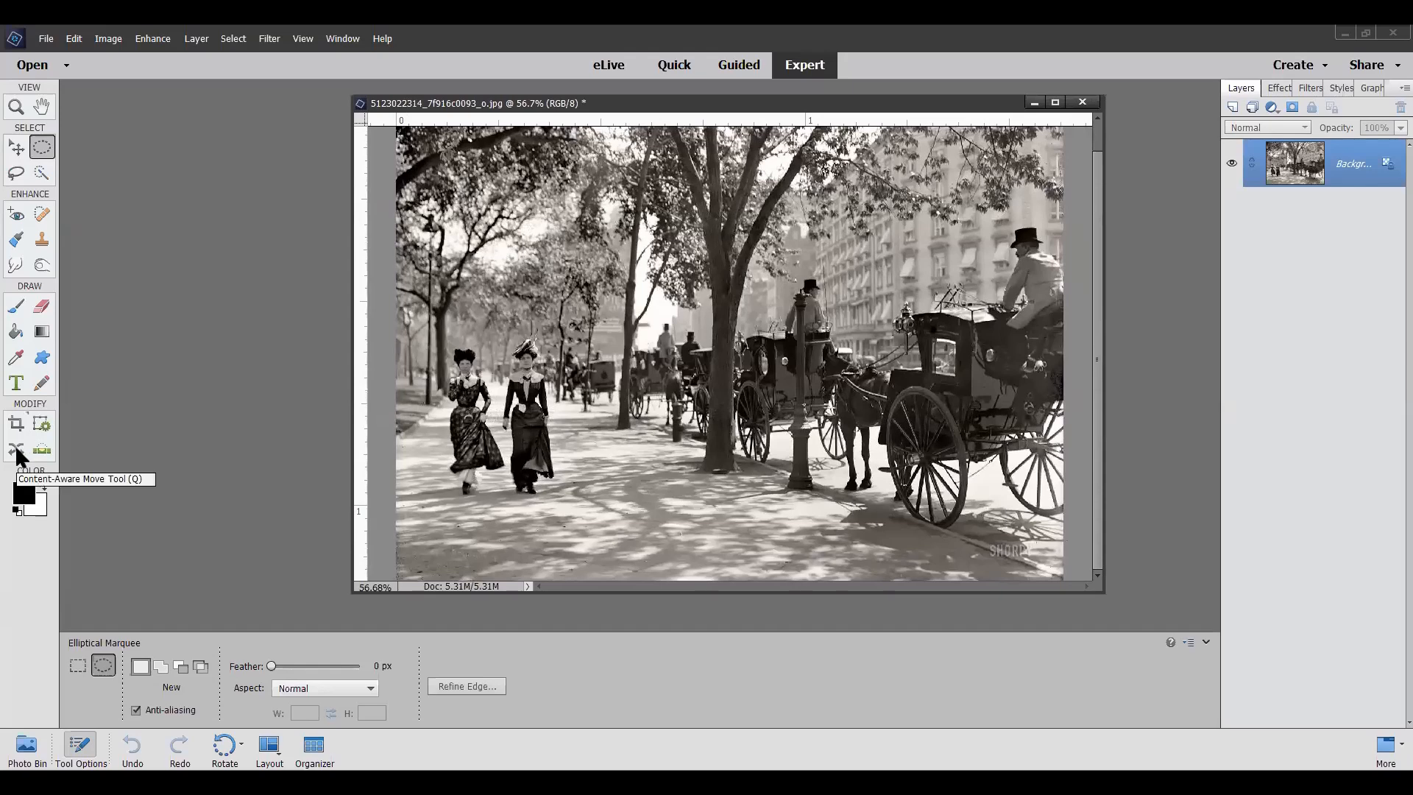
Step: Move the left walking woman beside the large tree with the Content-Aware Move tool, scaling her down to 15.08%
left_click(16, 451)
mouse_move(507, 433)
left_mouse_down()
mouse_move(489, 363)
mouse_move(457, 344)
mouse_move(439, 460)
mouse_move(474, 507)
mouse_move(485, 481)
mouse_move(505, 480)
mouse_move(497, 416)
mouse_move(482, 499)
mouse_move(657, 484)
mouse_move(779, 462)
left_mouse_up()
left_click_drag(771, 520, 712, 399)
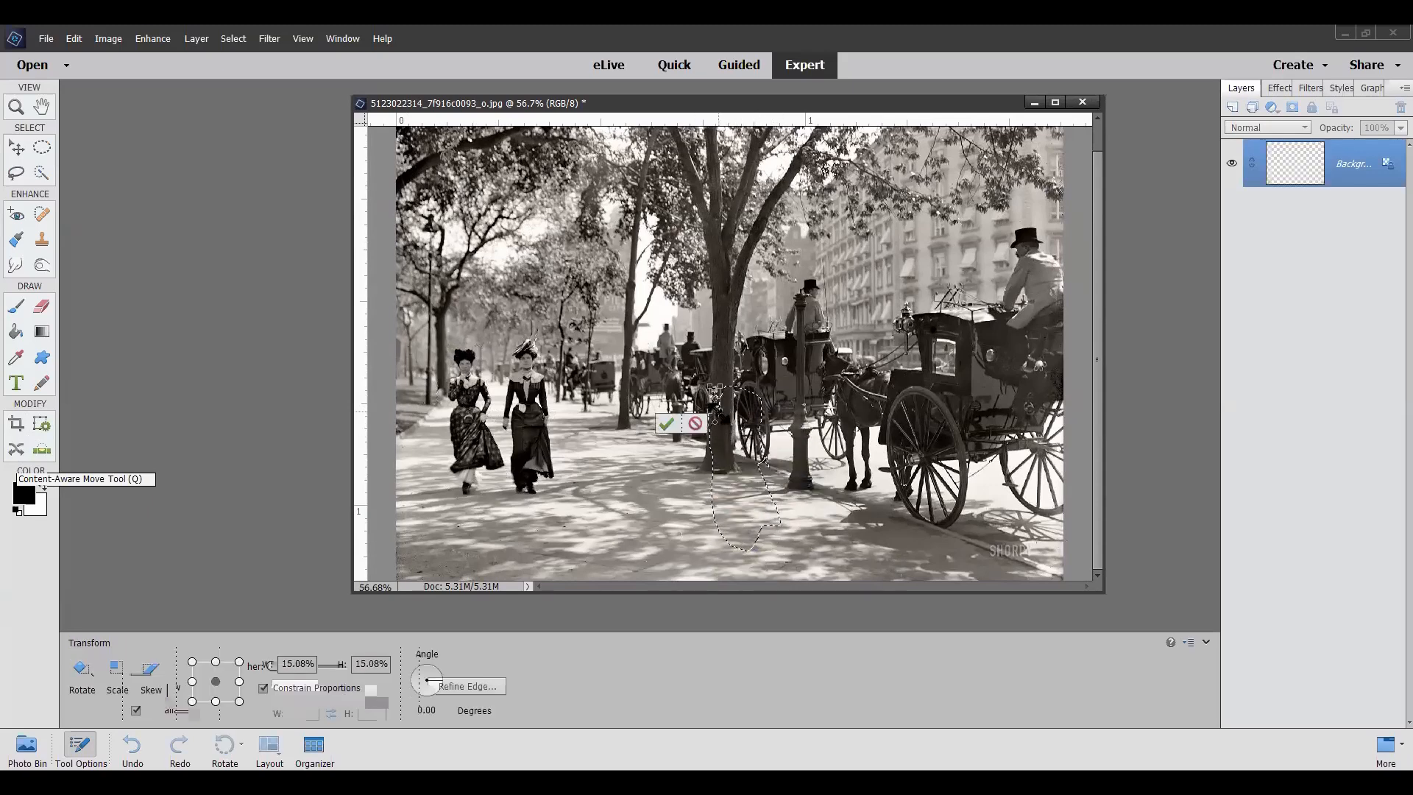
left_click(668, 426)
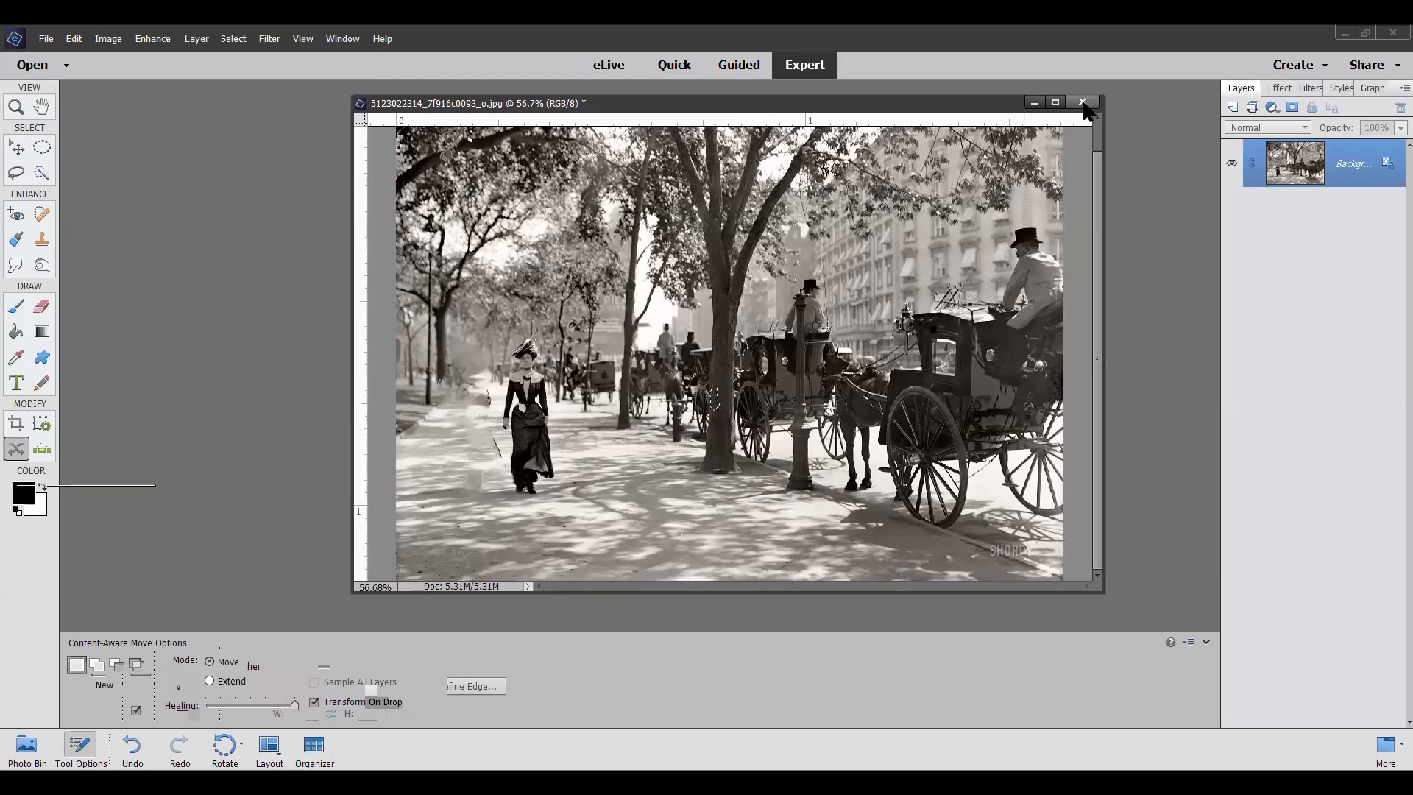
Step: Close the street photo without saving its changes and open GirlWithcurl from the zoomphoto folder
left_click(1082, 104)
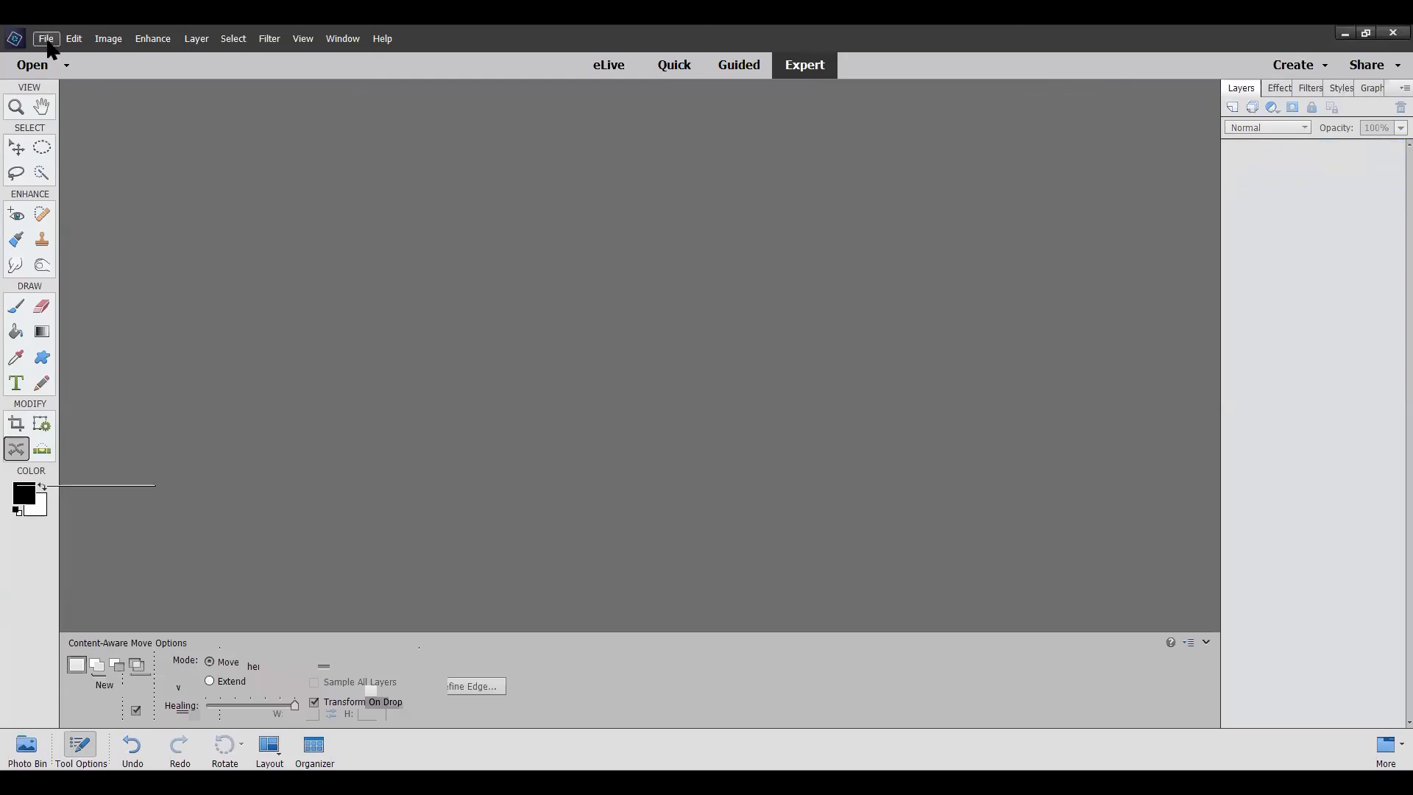
left_click(47, 42)
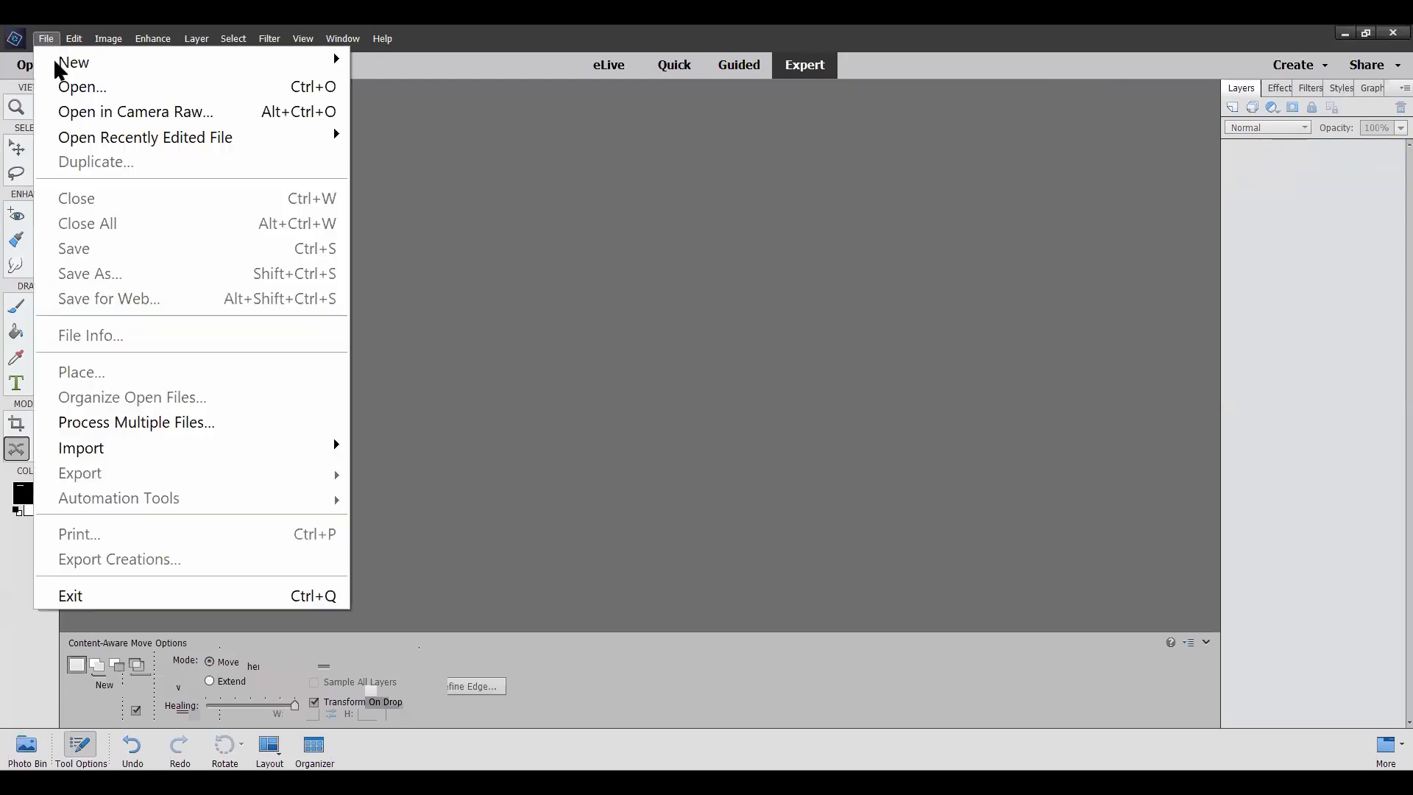
left_click(95, 95)
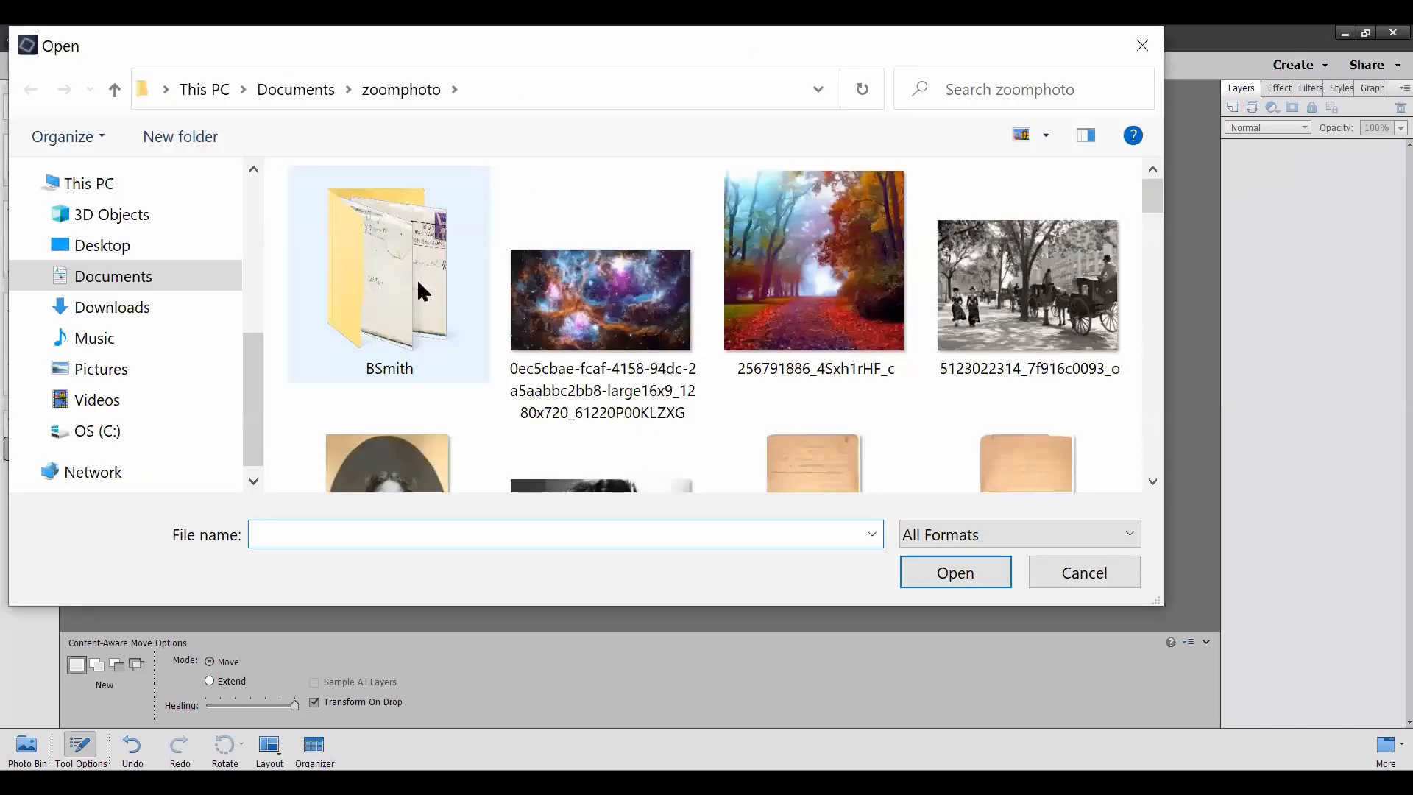
scroll(420, 290, "down", 10)
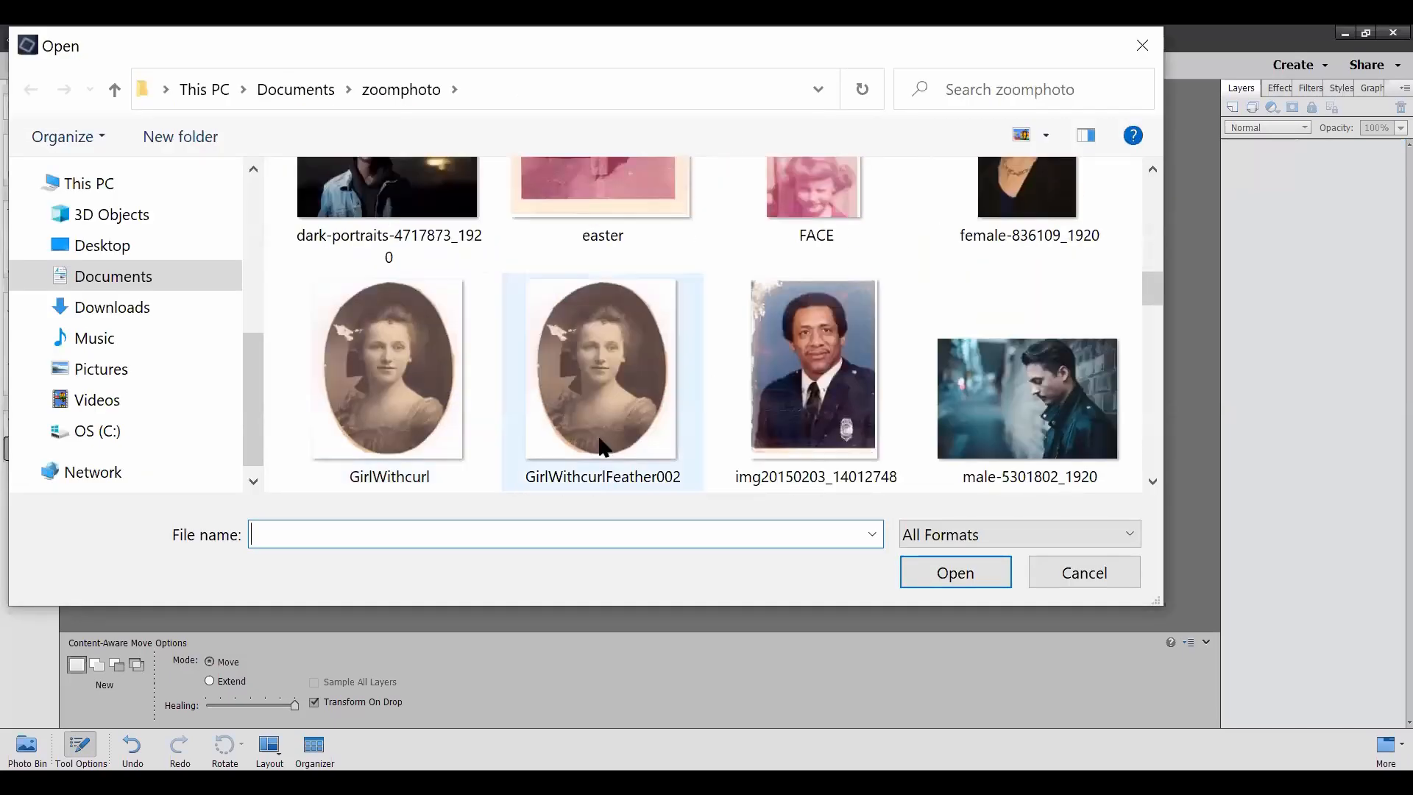
left_click(390, 358)
left_click(976, 573)
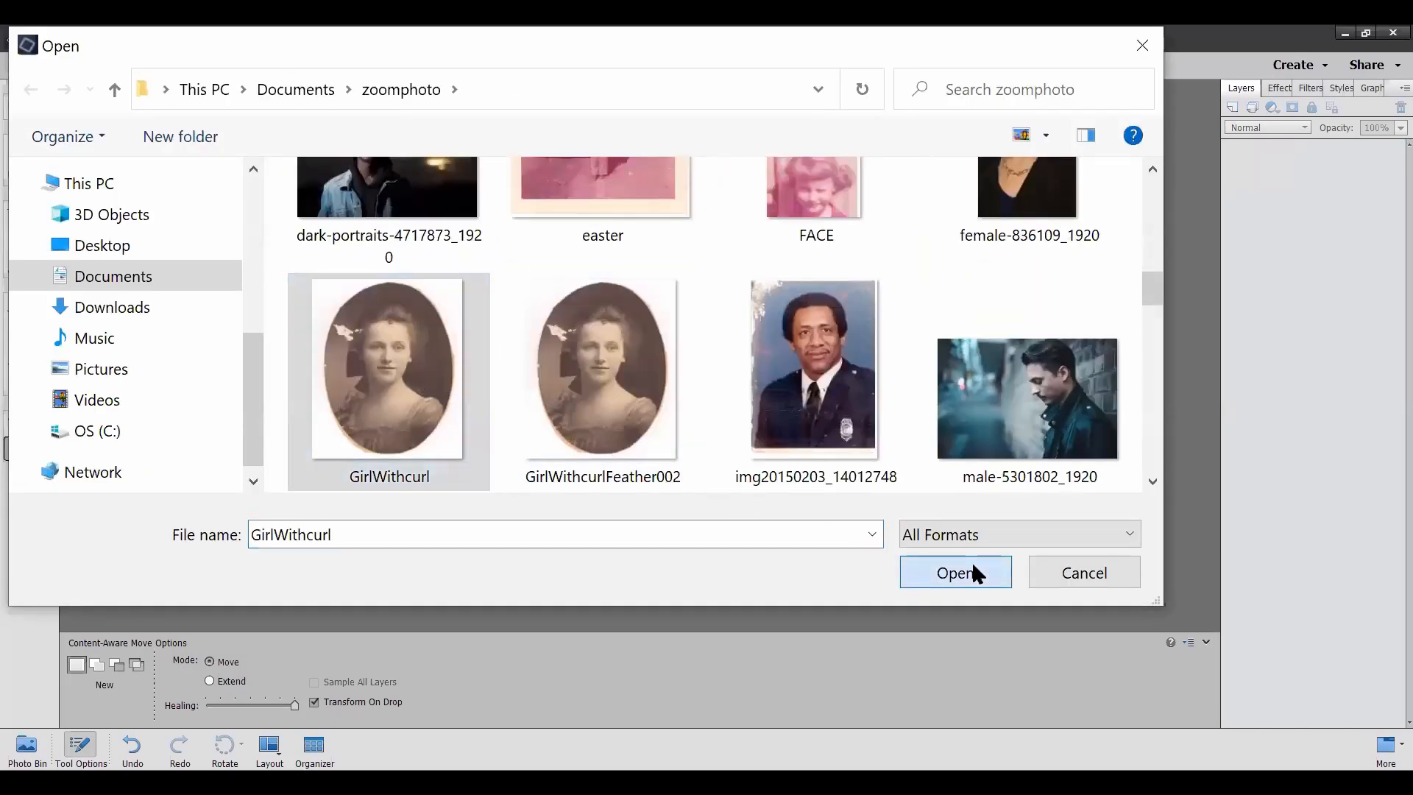
Step: Move the GirlWithcurl window into the workspace and enlarge it to show the whole oval portrait
left_click_drag(57, 42, 599, 132)
left_click_drag(714, 275, 1093, 698)
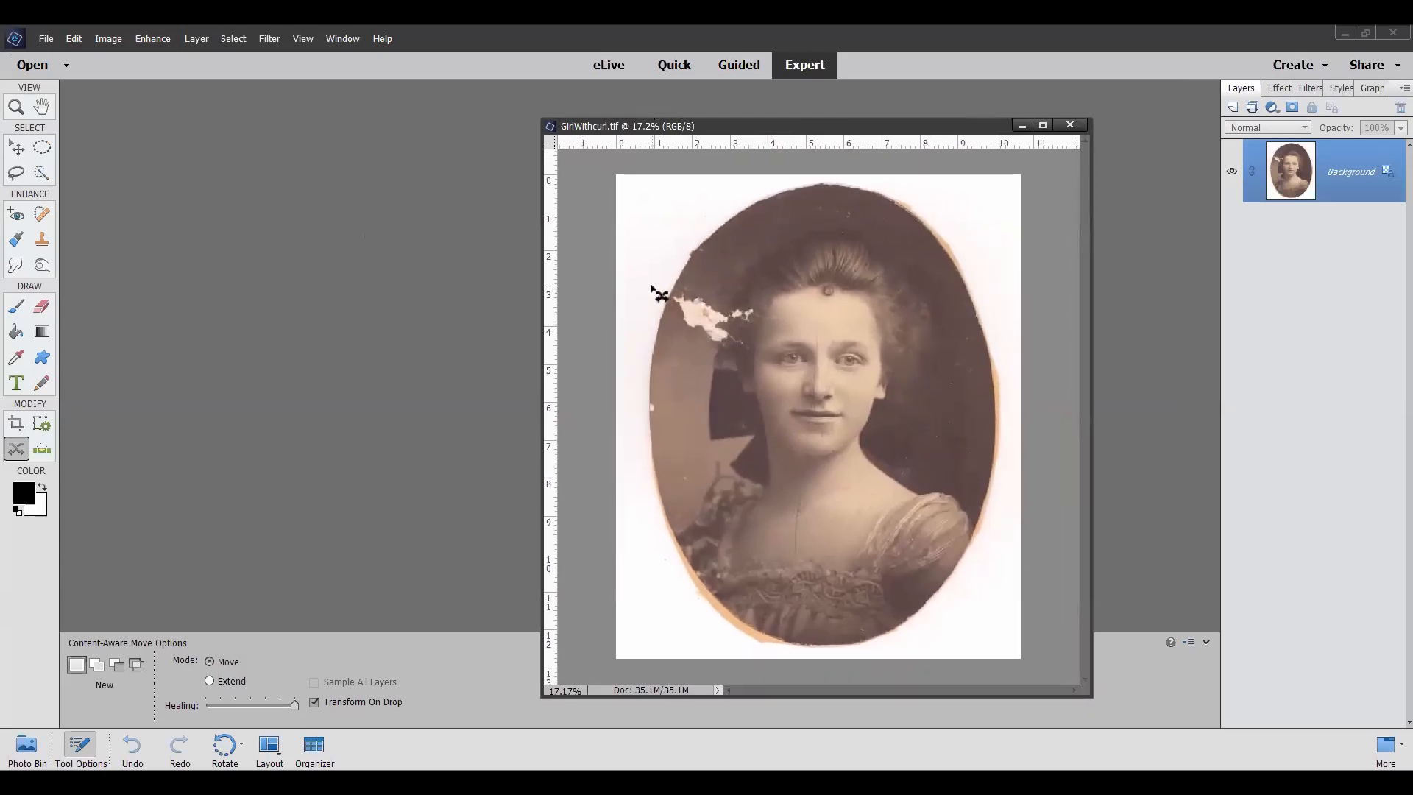
Step: Outline the large white damaged patch beside the girl's hair with the Lasso tool, using a 0 px feather
scroll(661, 295, "up", 1)
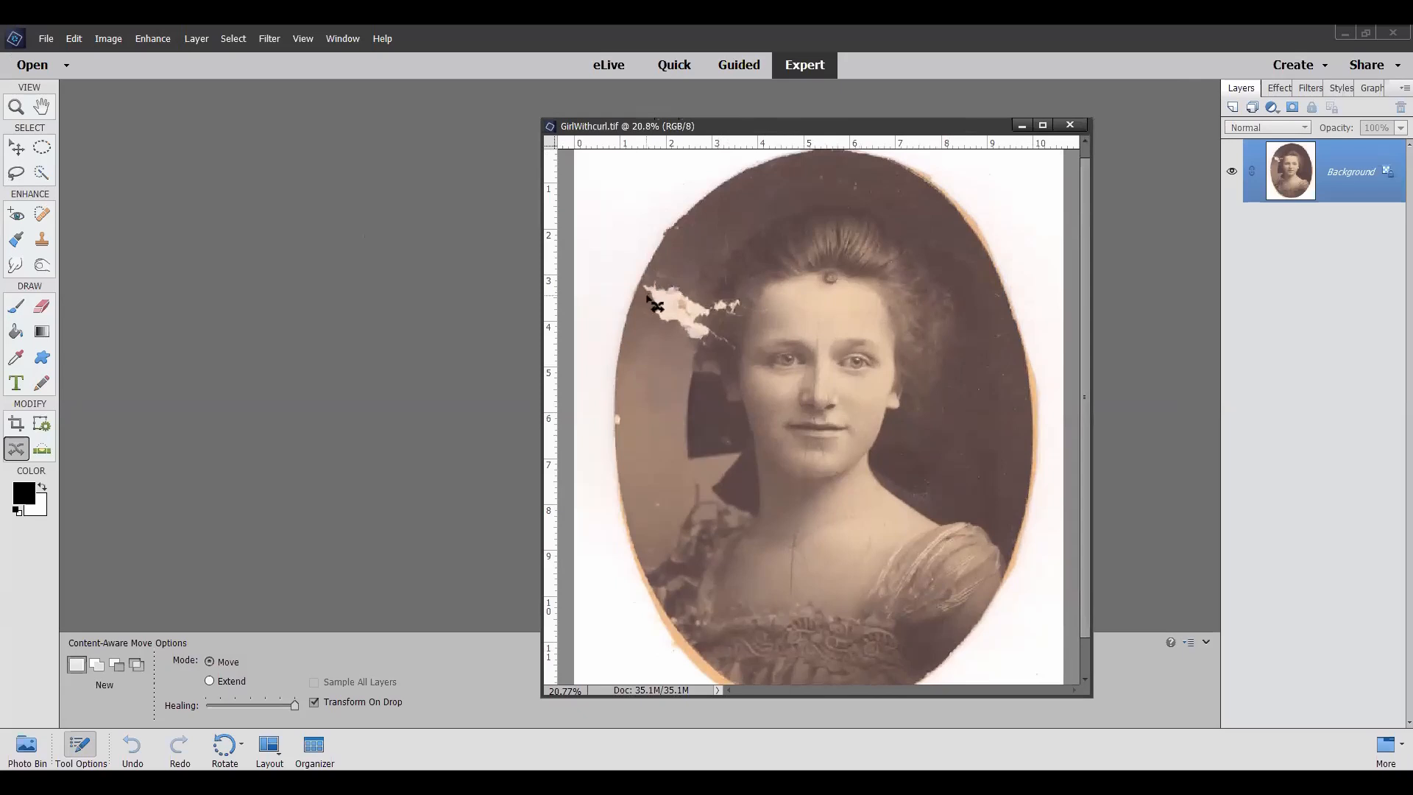
left_click(16, 175)
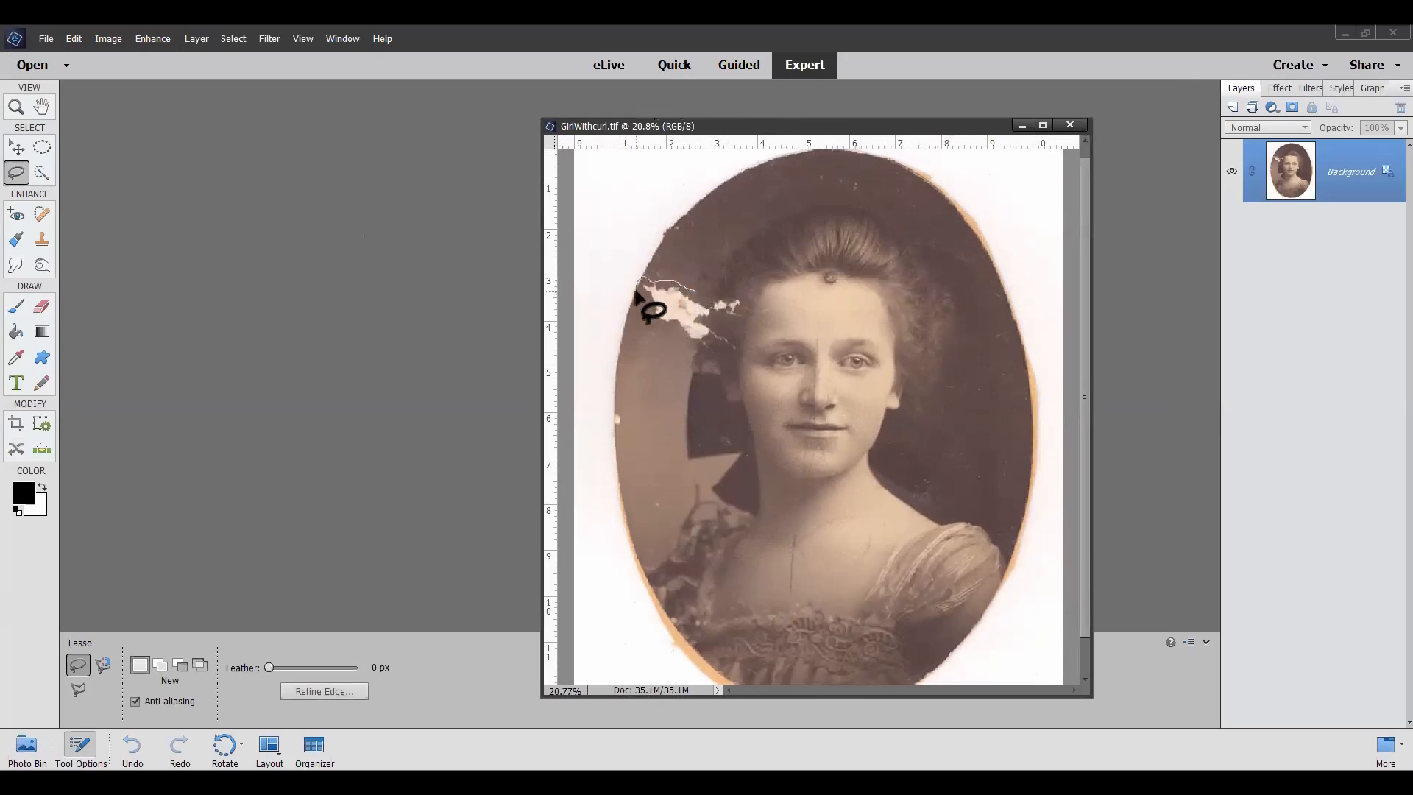
mouse_move(644, 296)
left_mouse_down()
mouse_move(688, 350)
mouse_move(692, 288)
left_mouse_up()
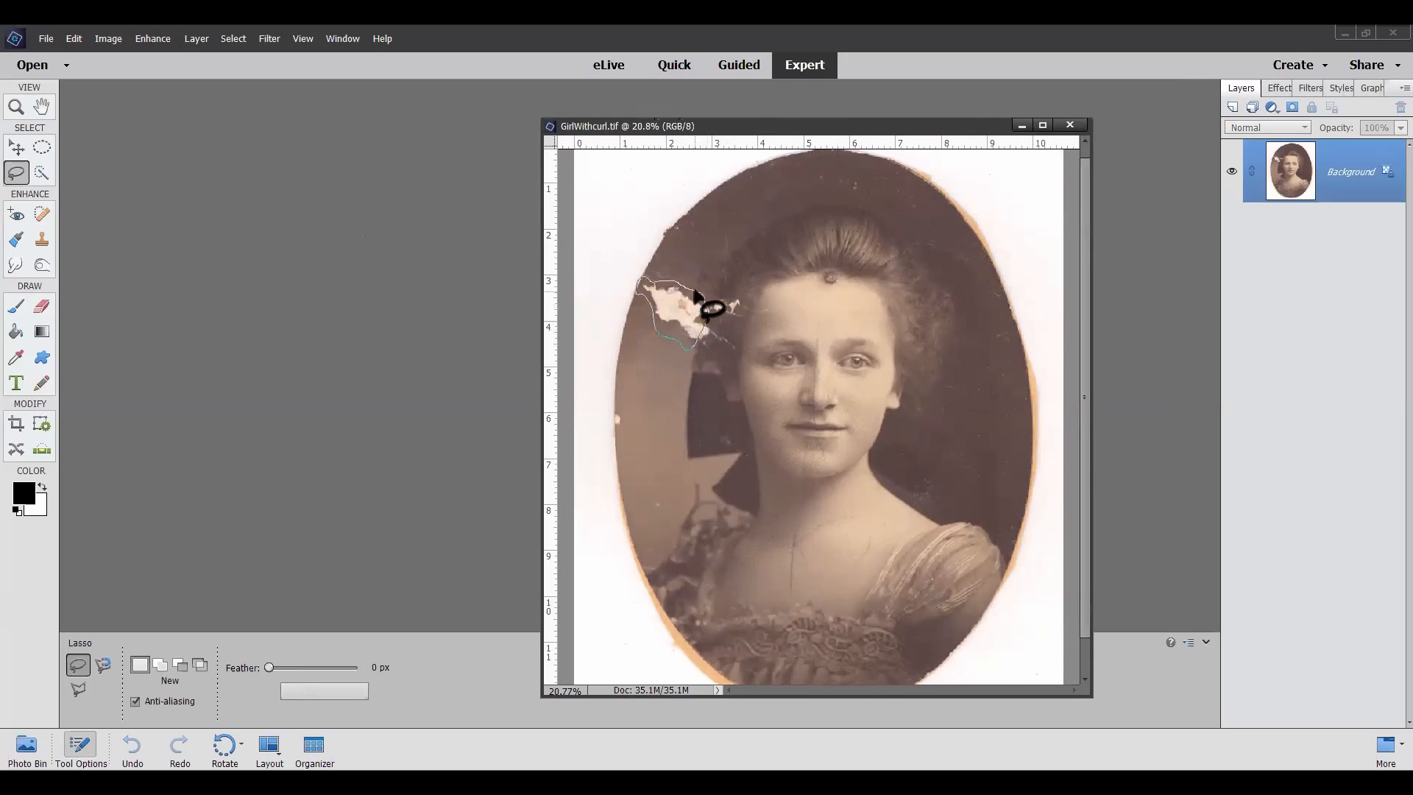
Step: Fill the selected damaged patch using Content-Aware in Normal mode at 100% opacity, and deselect it
left_click(108, 41)
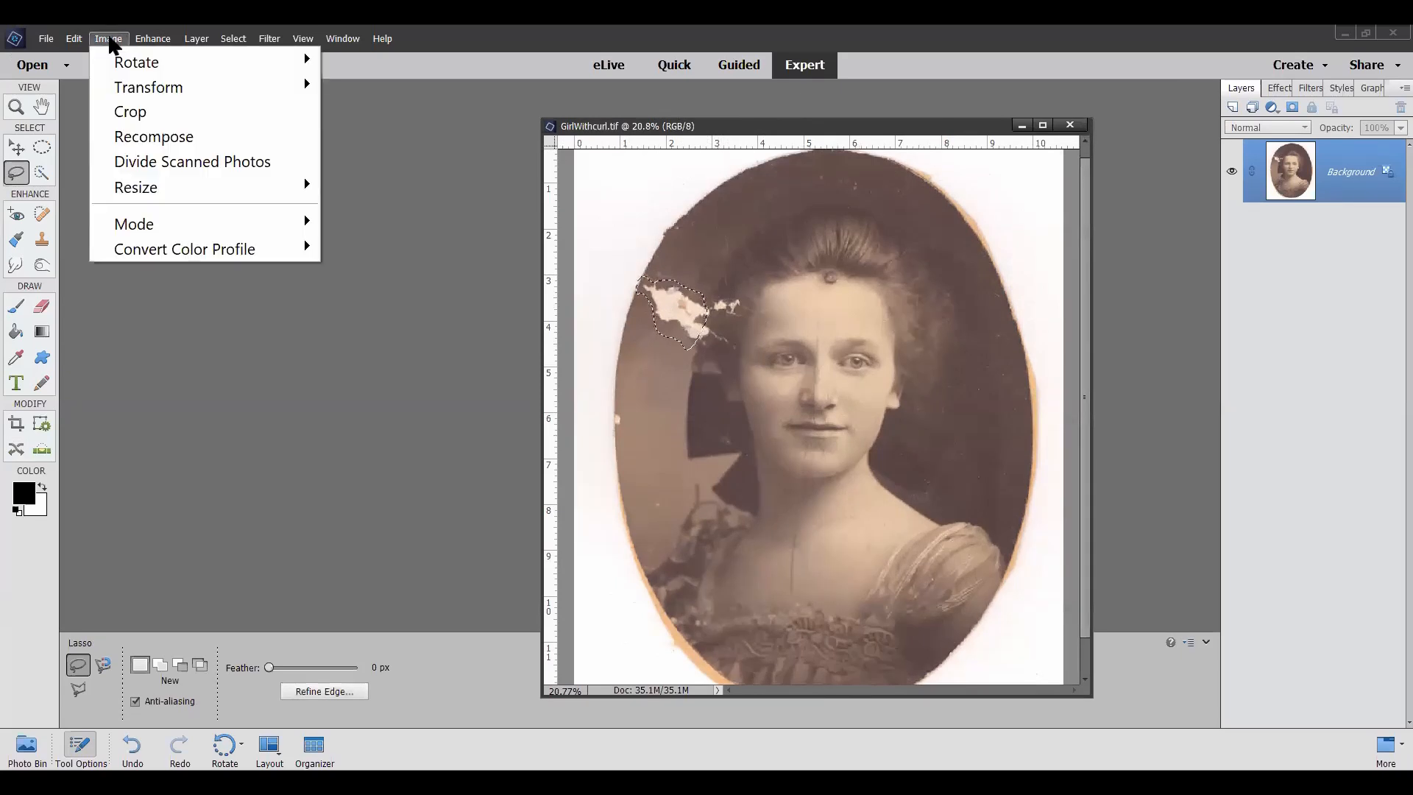
mouse_move(87, 43)
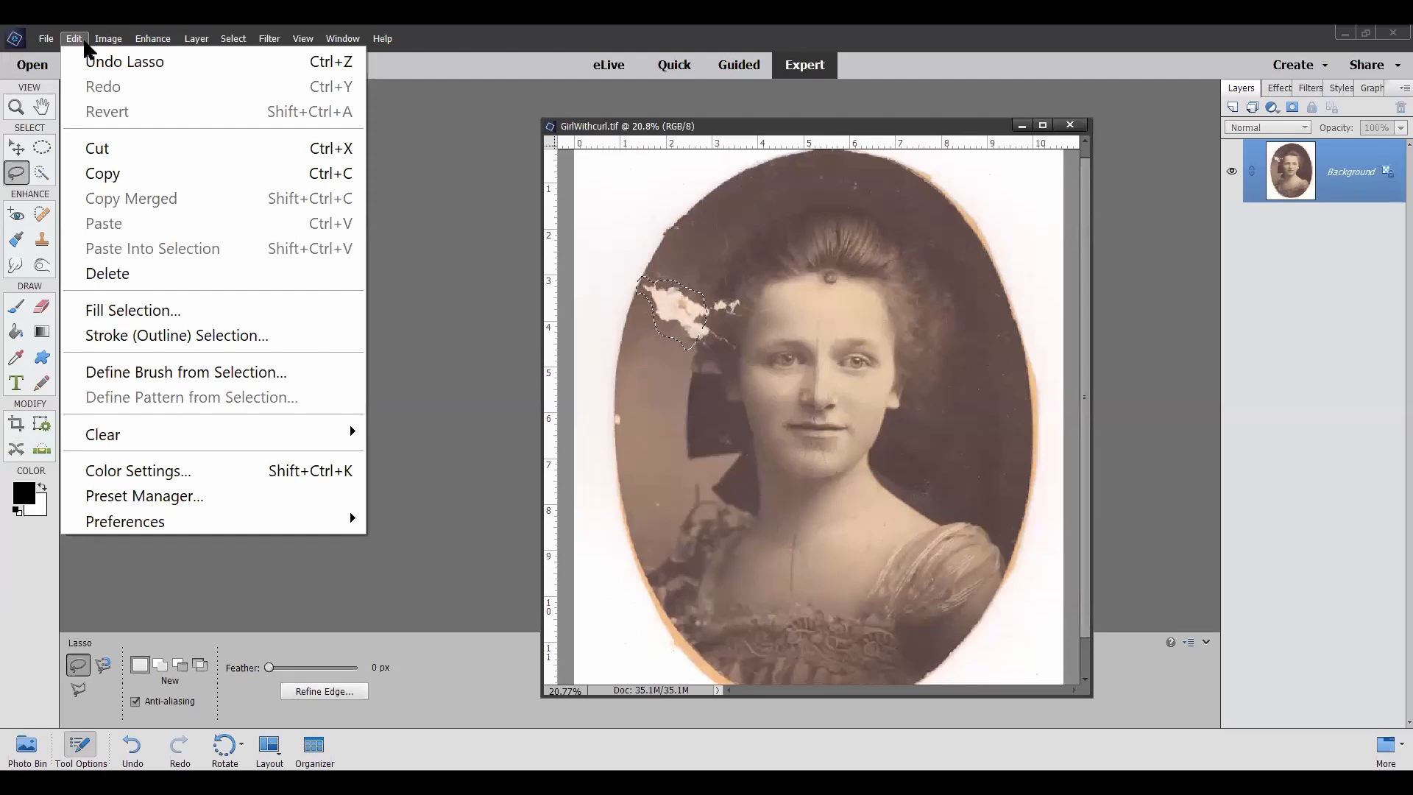
left_click(137, 313)
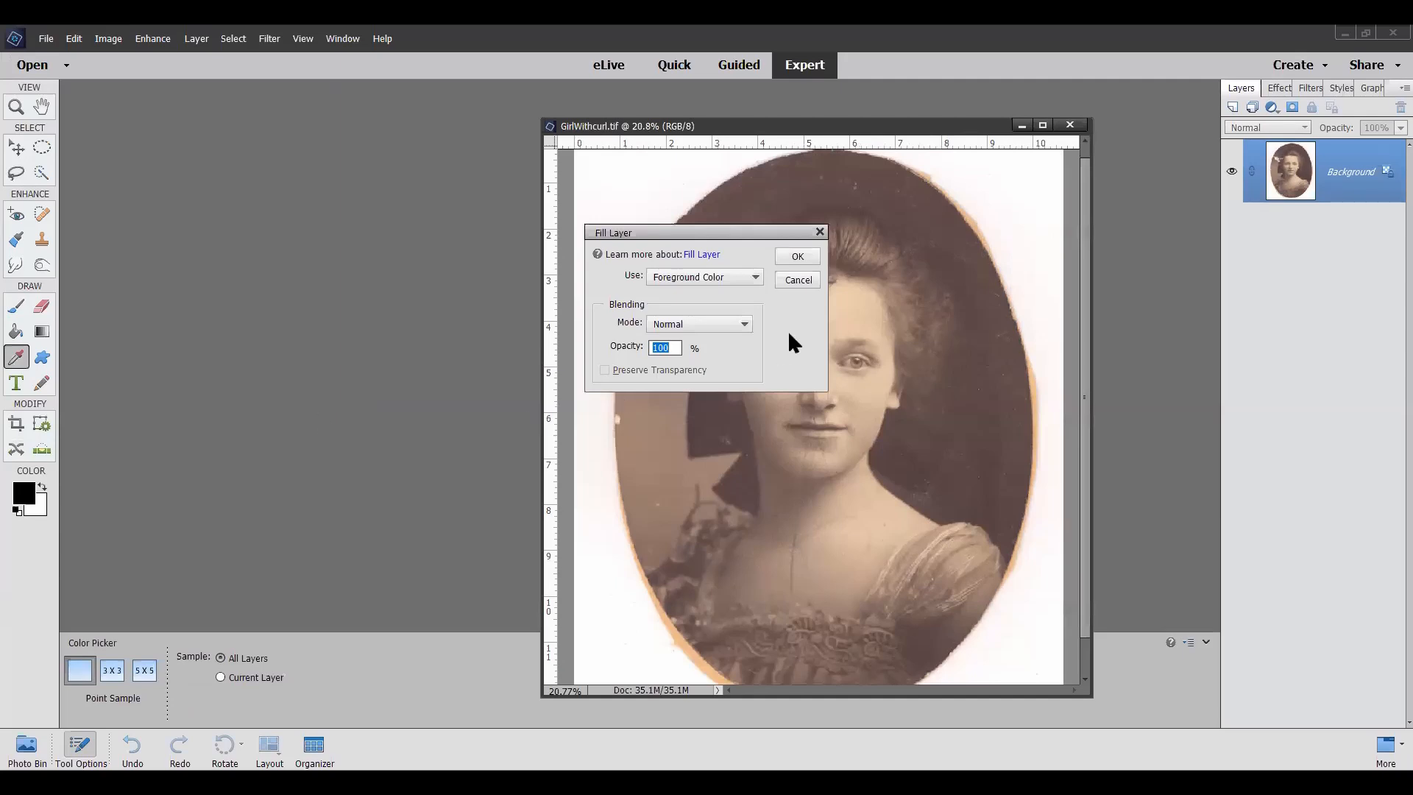
left_click(755, 278)
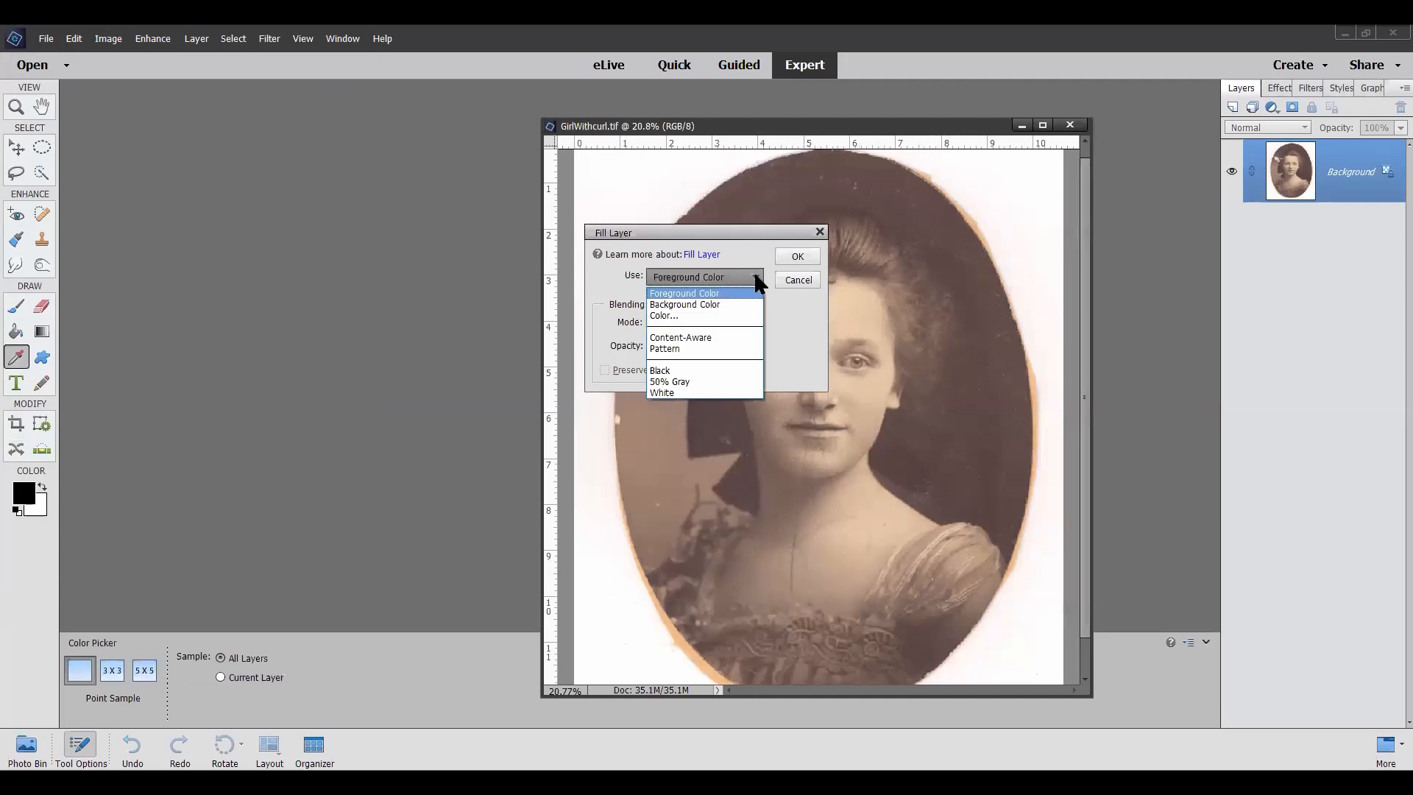
left_click(736, 337)
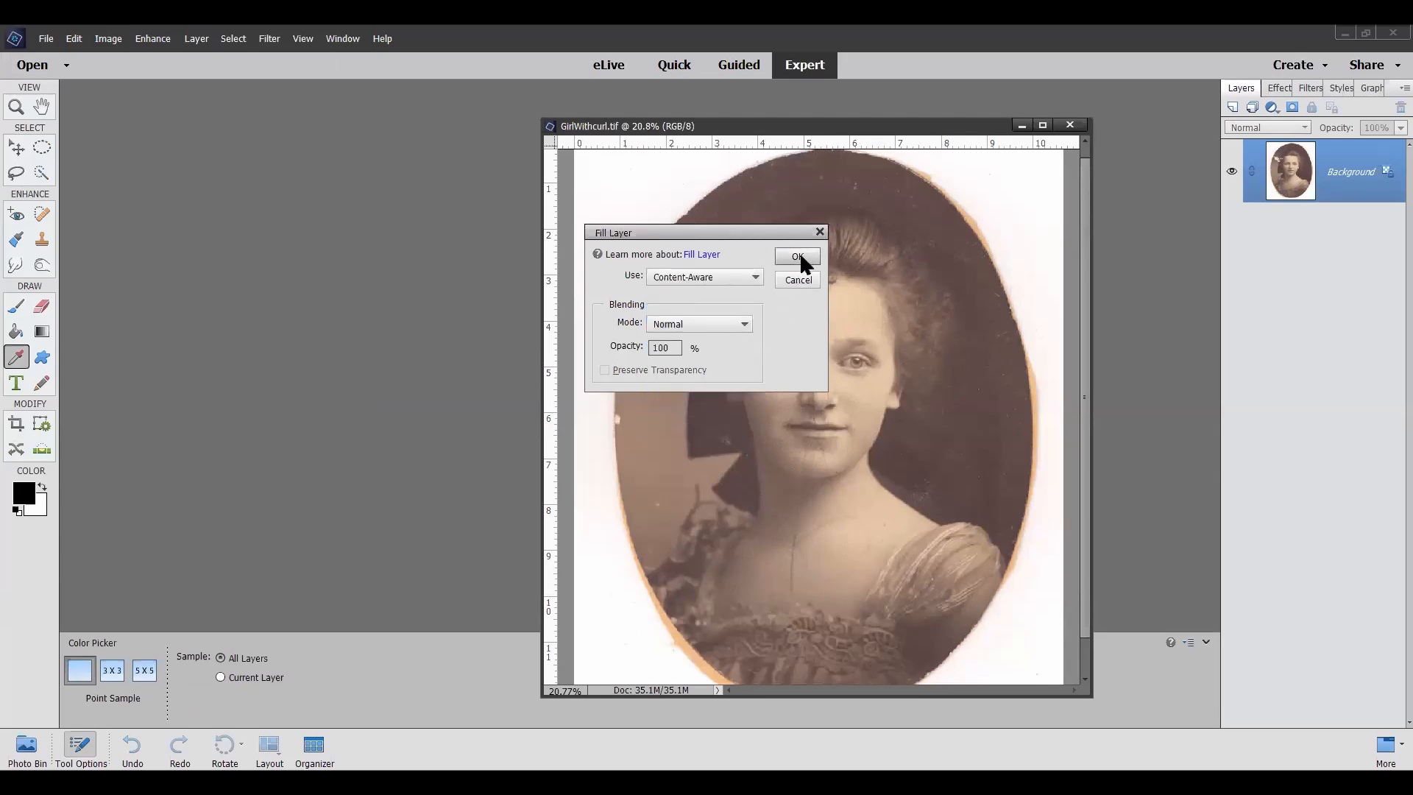
left_click_drag(758, 232, 971, 199)
left_click(1019, 230)
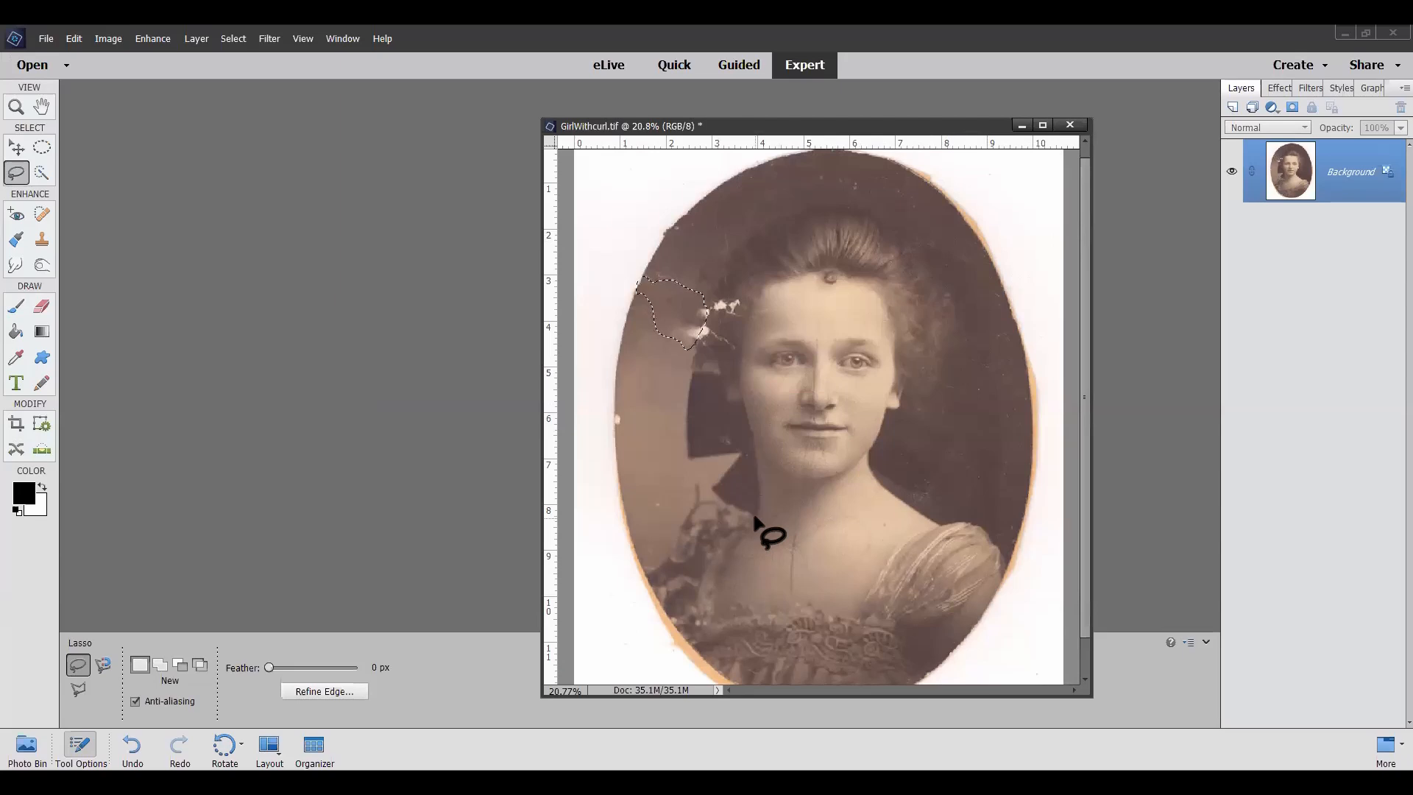
key("ctrl+d")
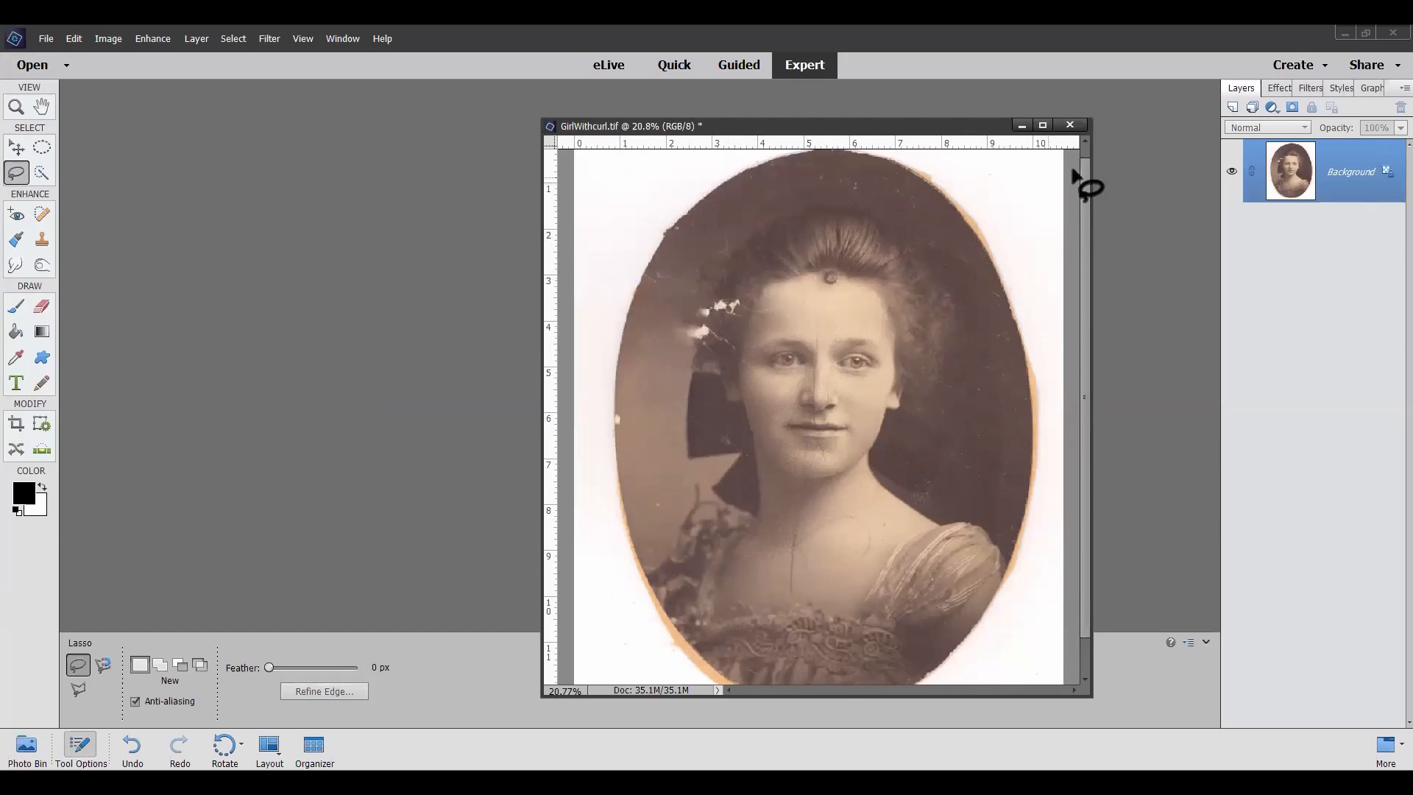
Step: Fill the whole Background layer with the black foreground color at 100% opacity, with nothing selected
left_click(74, 39)
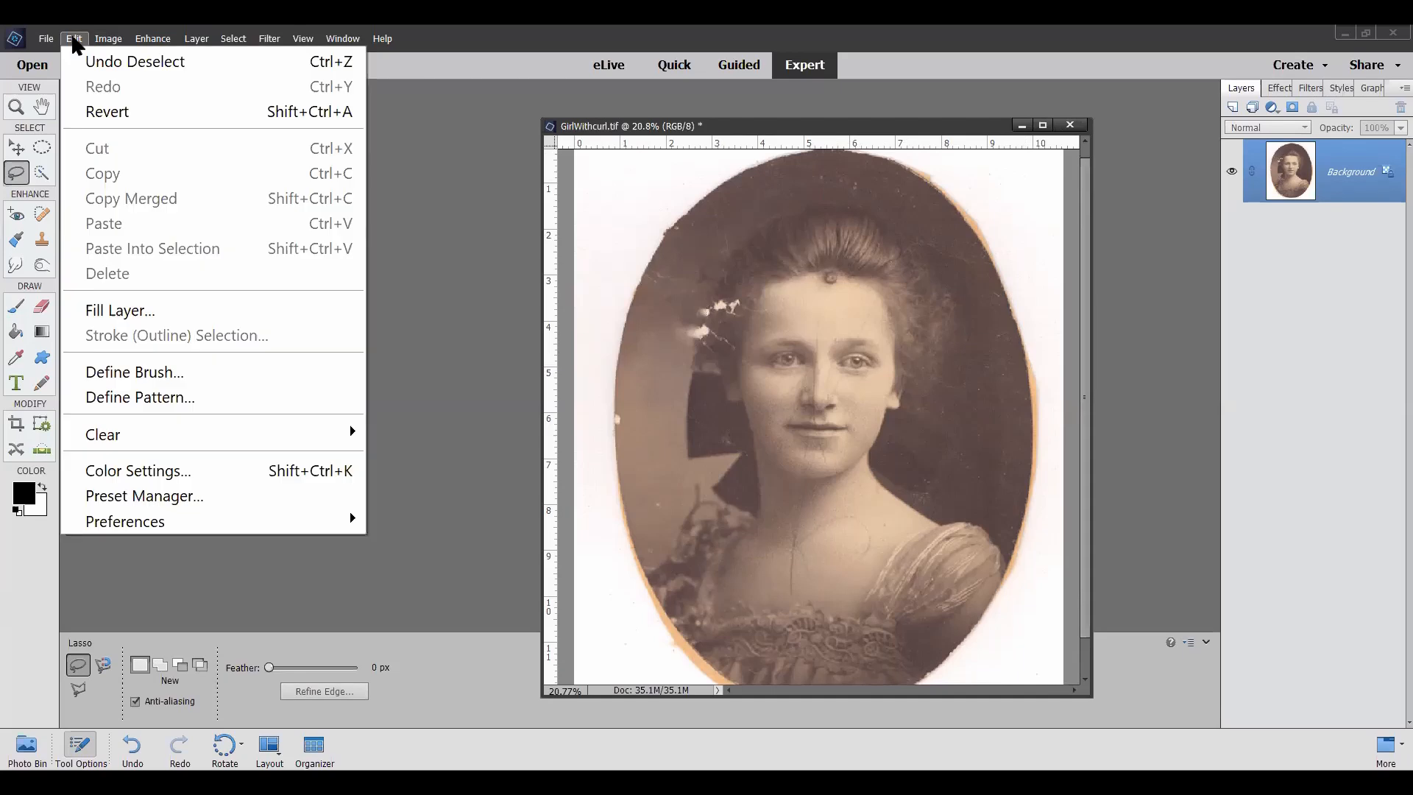
left_click(117, 311)
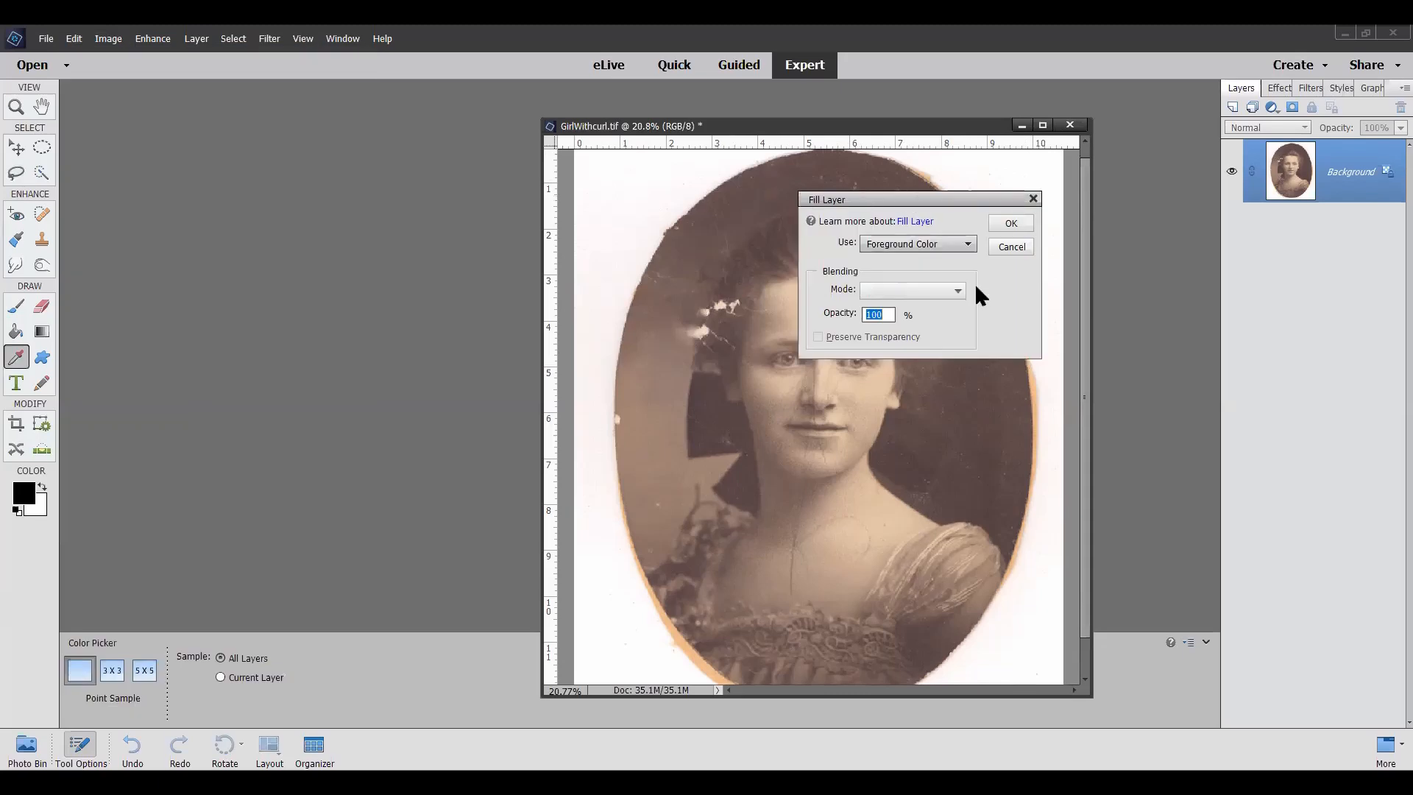
left_click(1017, 226)
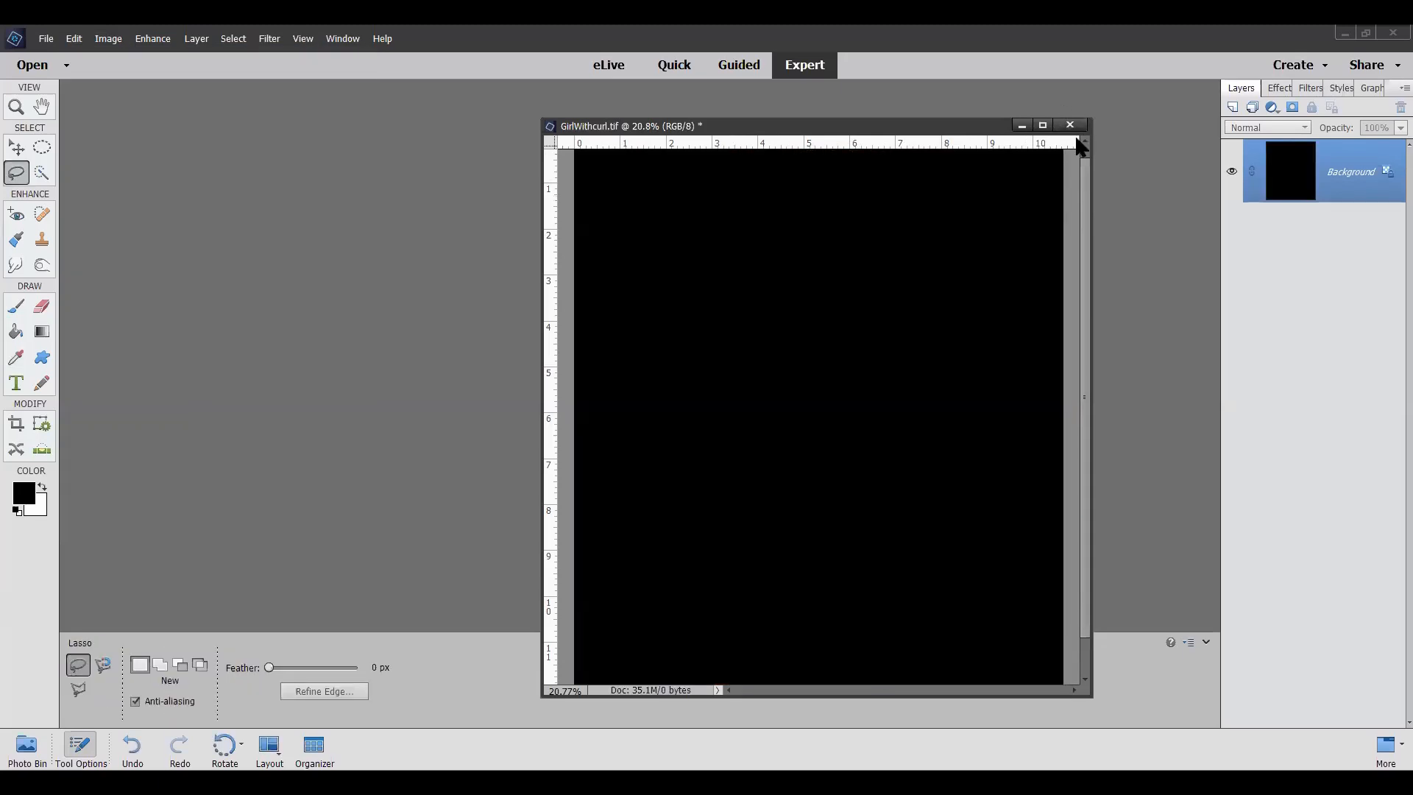
Step: Close the GirlWithcurl photo without saving its changes
left_click(1071, 125)
left_click(713, 323)
left_click(640, 323)
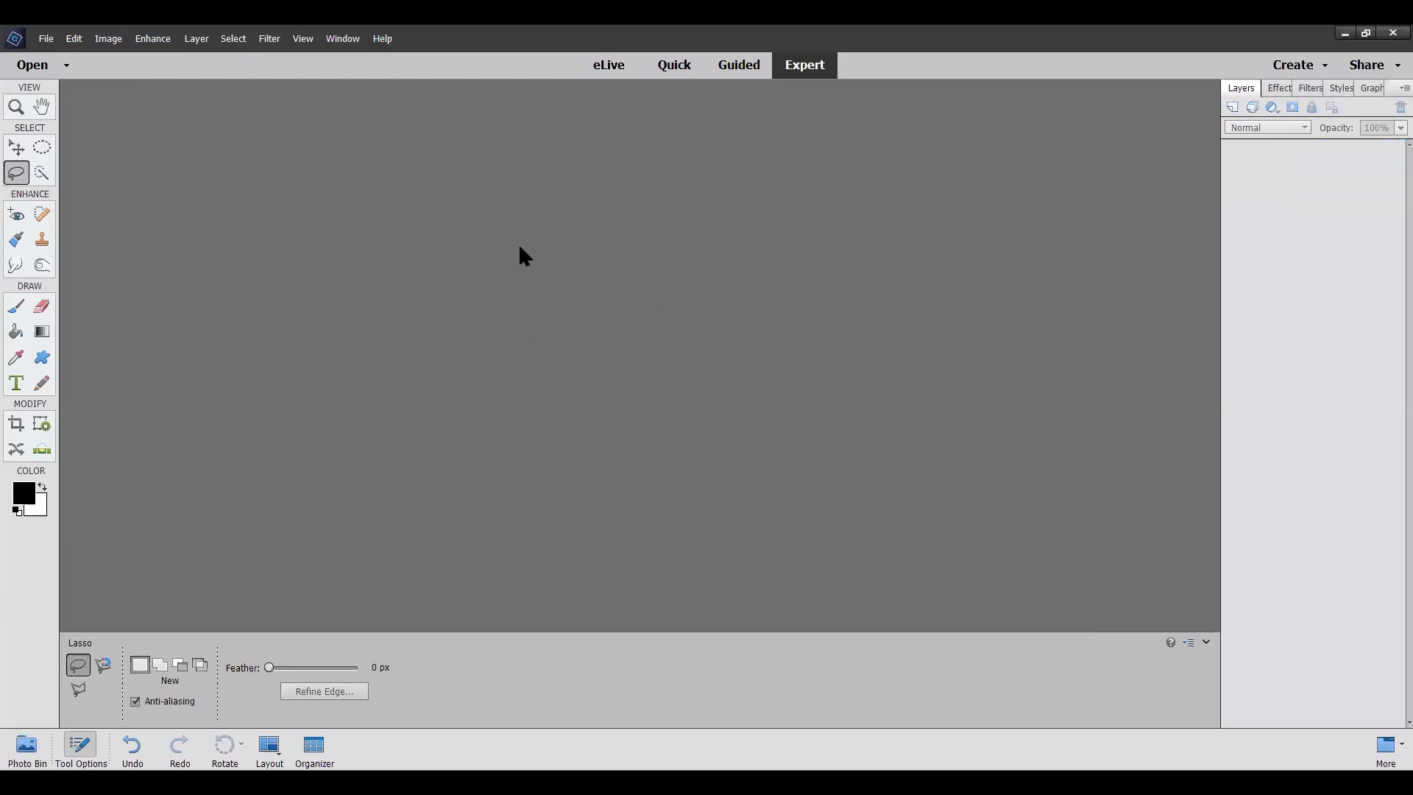
Step: Browse the zoomphoto folder for a file to open and select only the black-and-white portrait met2
left_click(46, 38)
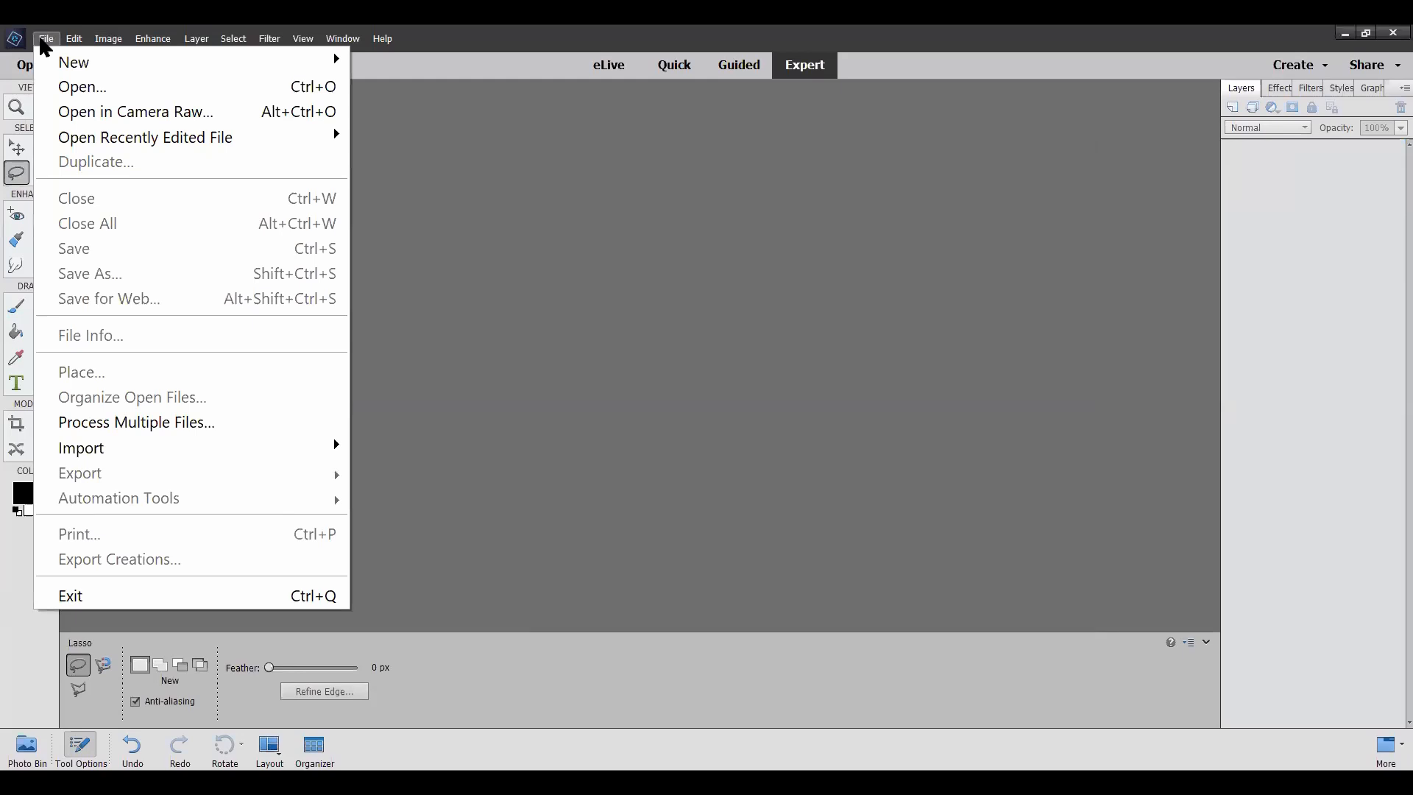
left_click(78, 89)
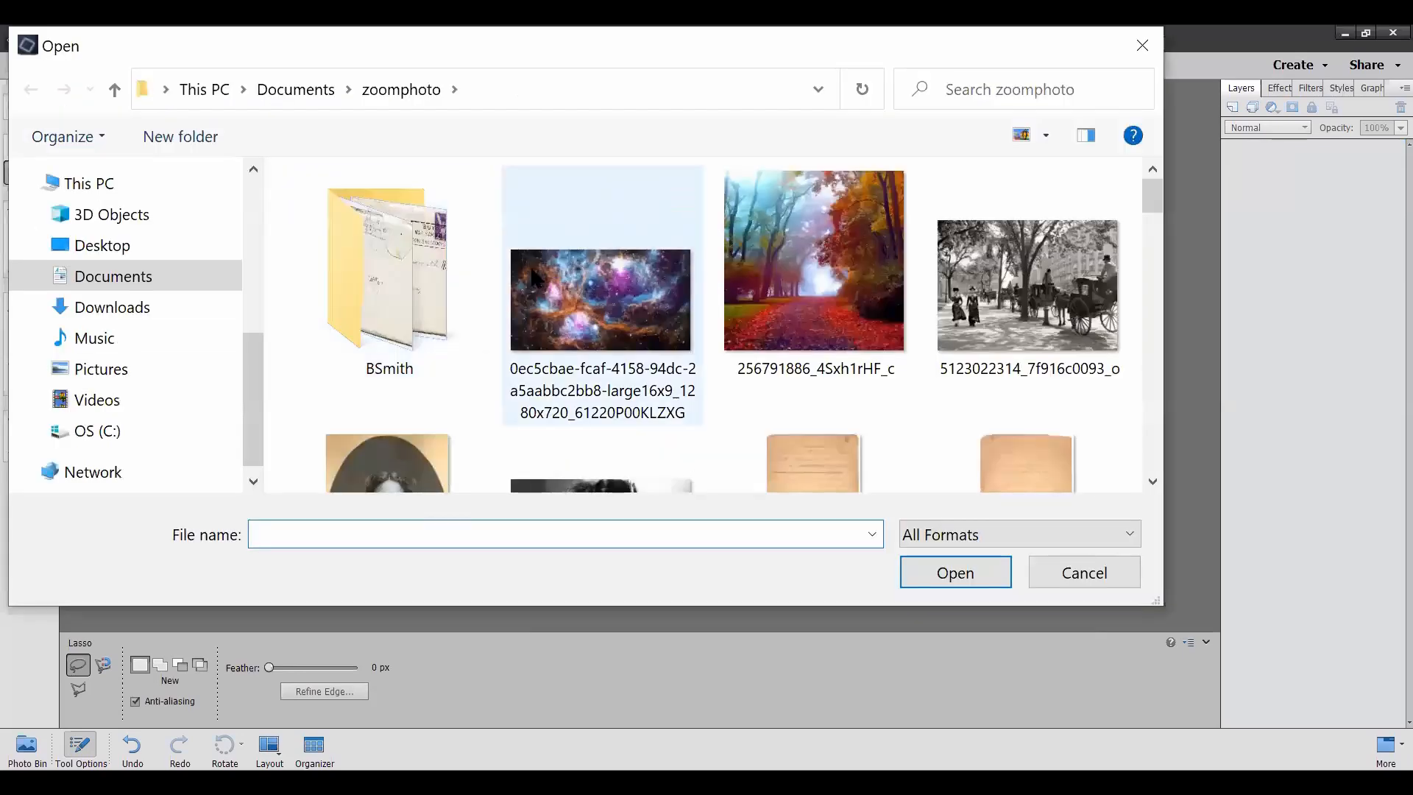
left_click(561, 281)
scroll(685, 276, "down", 5)
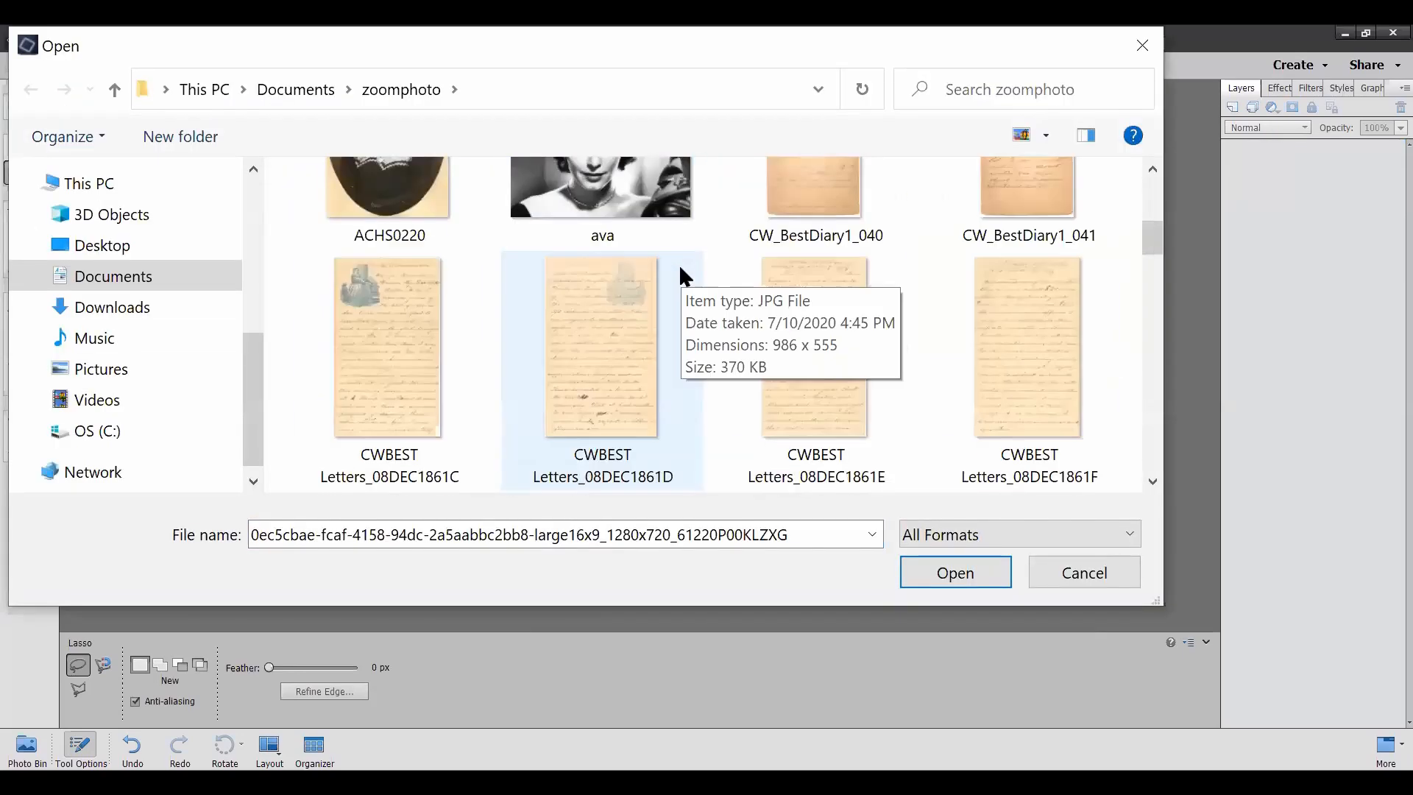
scroll(681, 274, "down", 3)
scroll(681, 274, "down", 3)
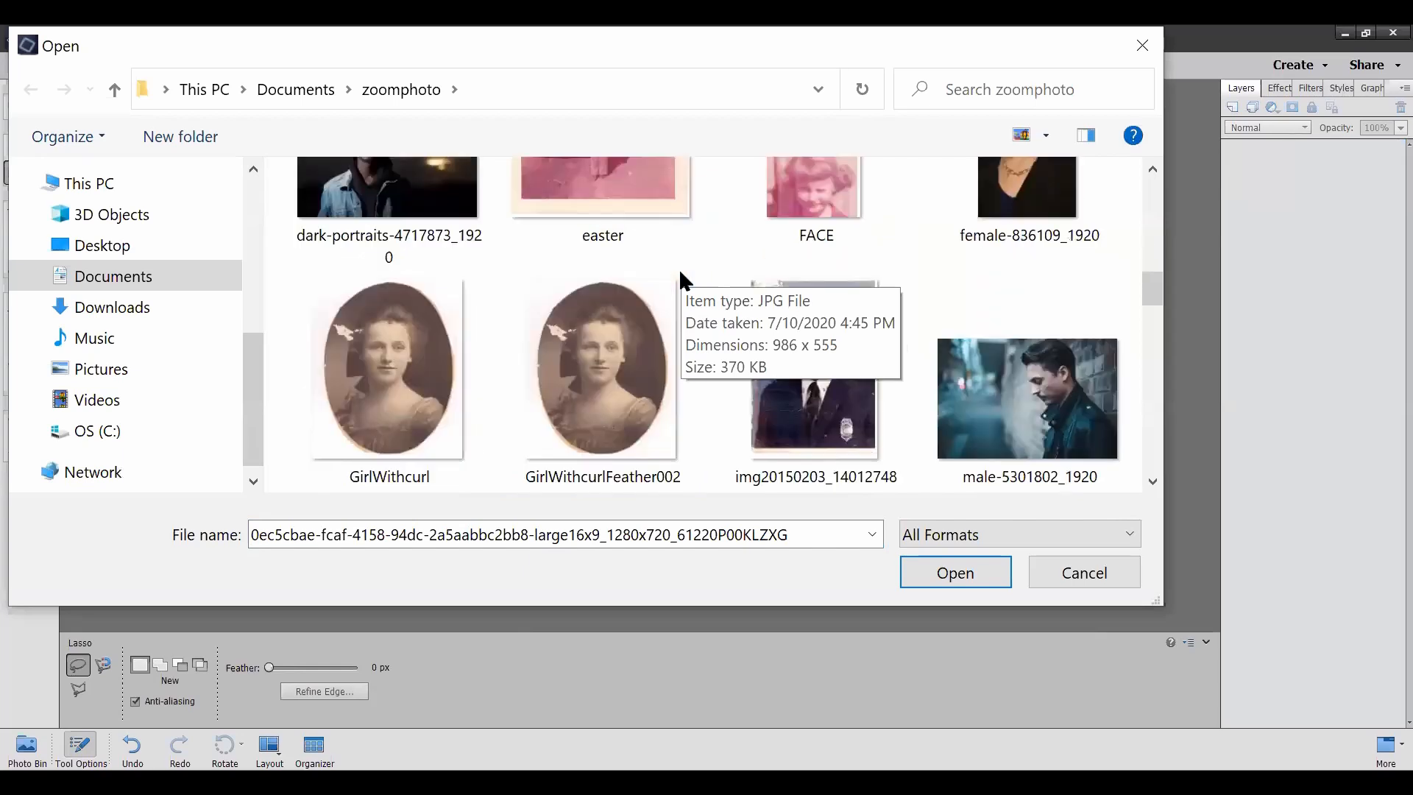
scroll(679, 268, "down", 3)
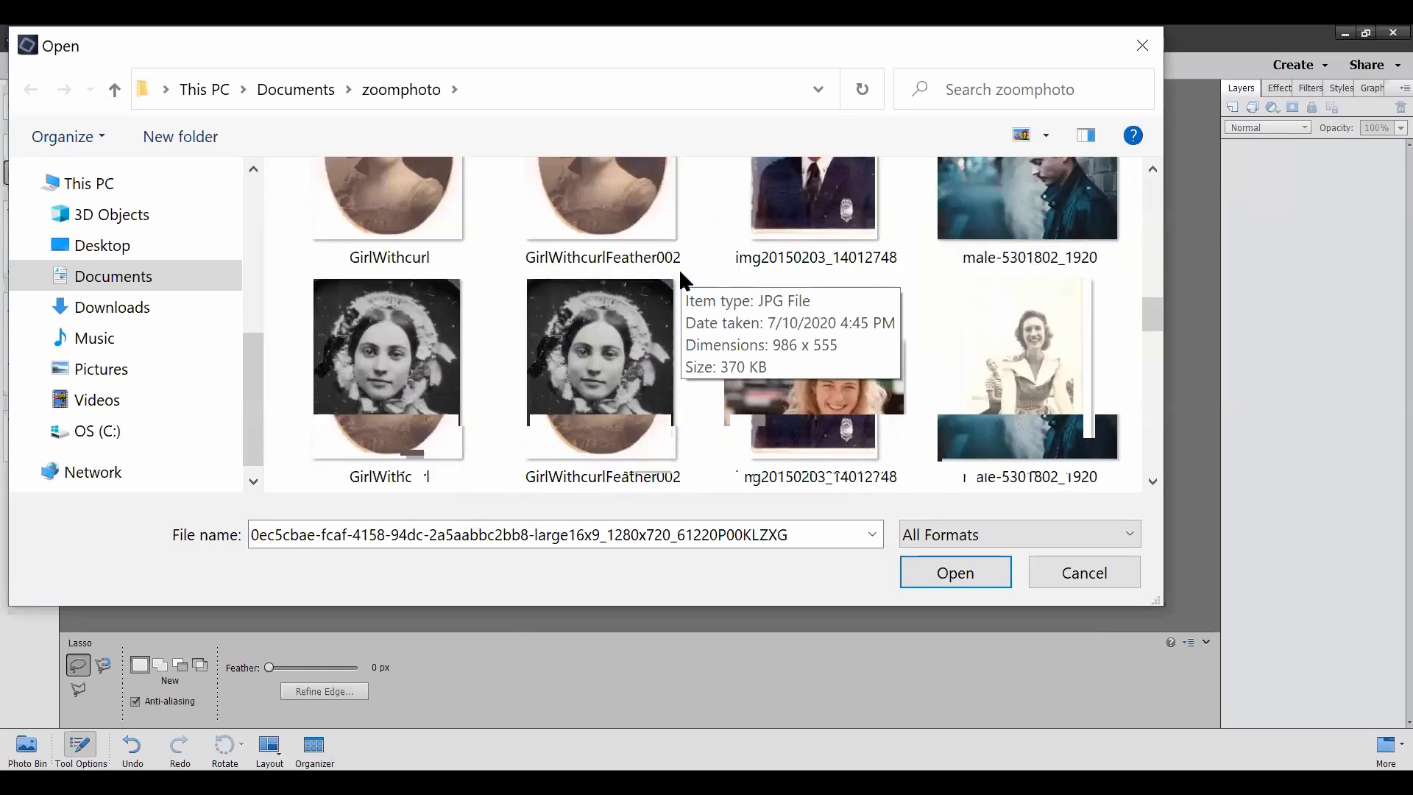
left_click(603, 354, "shift")
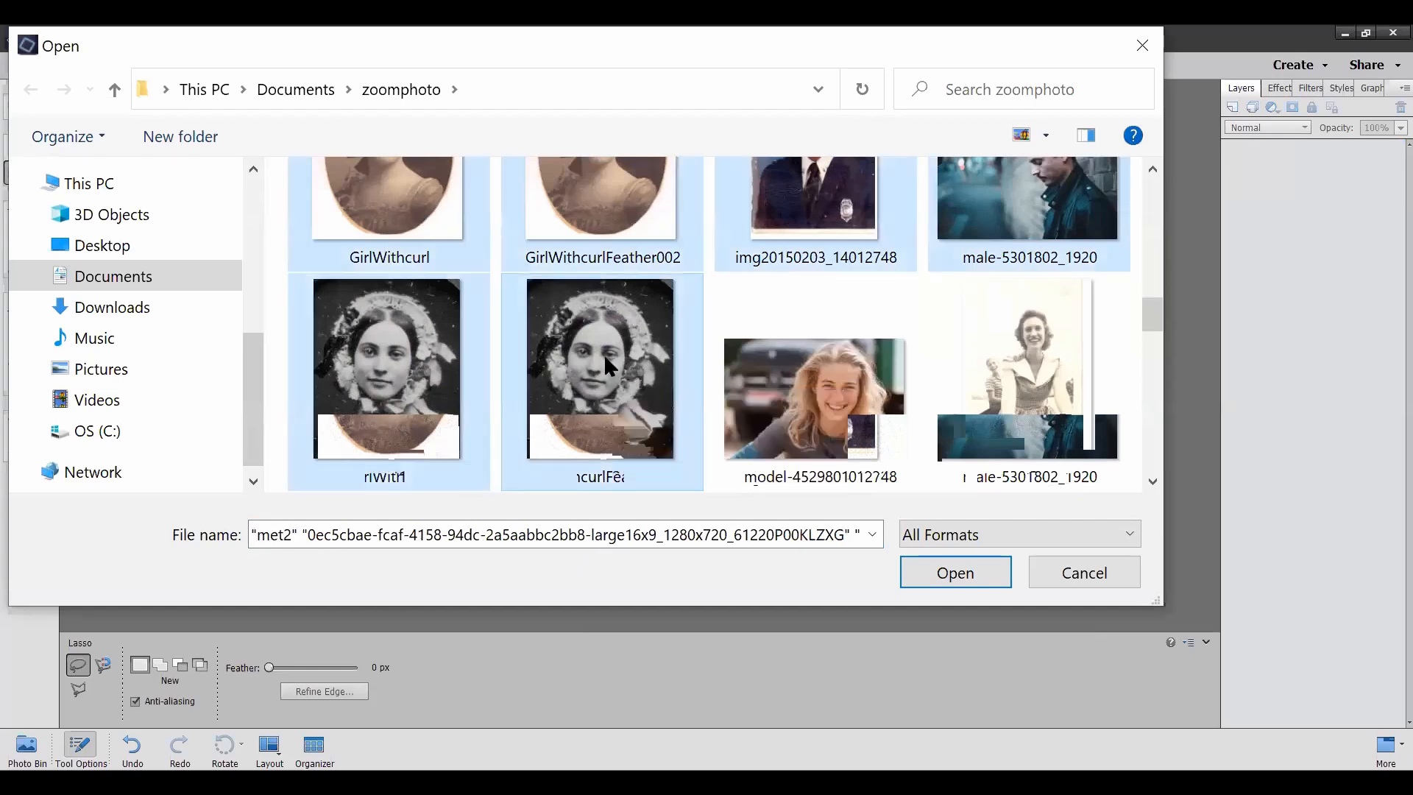
left_click(613, 411)
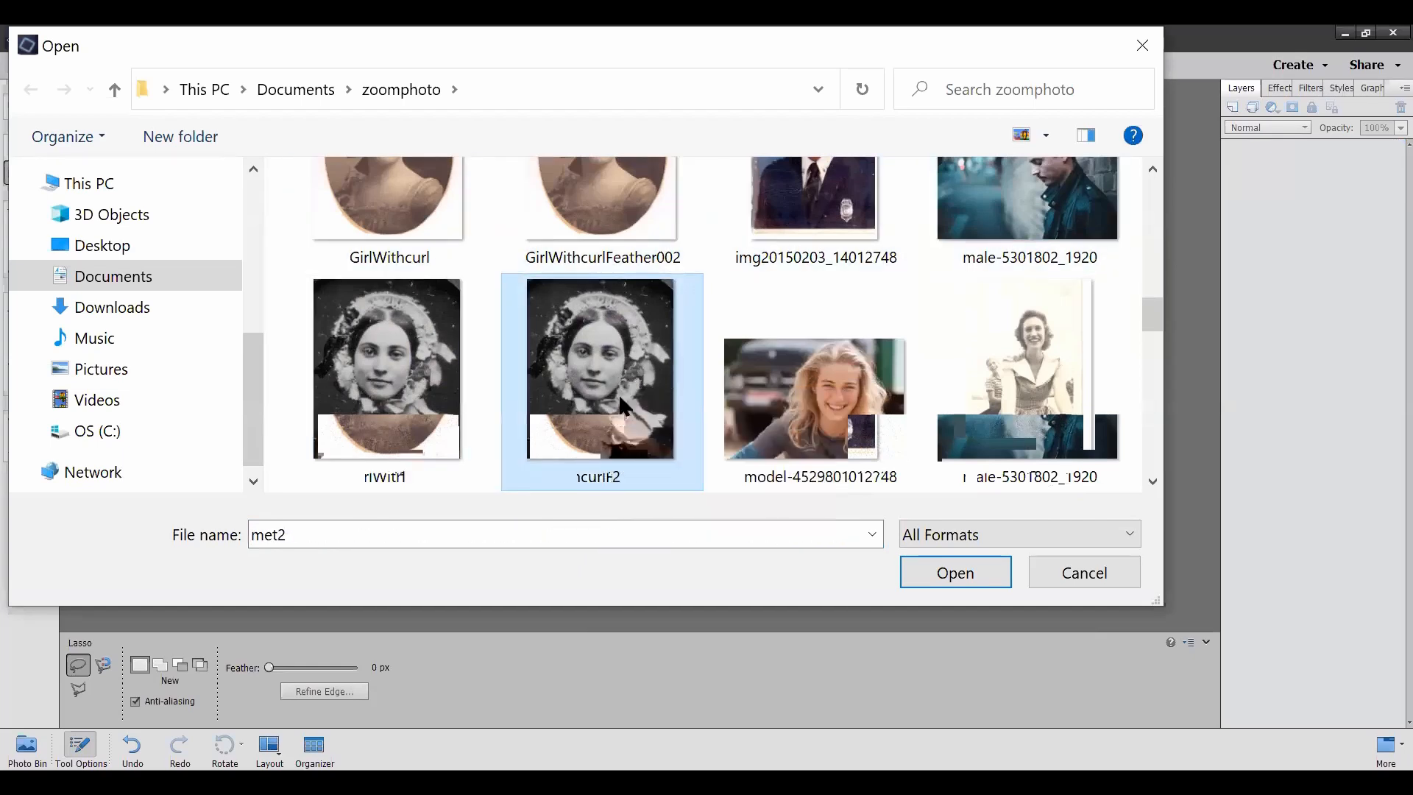
Step: Add the colorful nebula image whose name starts with 0ec5cbae to the file selection and open it together with met2
scroll(622, 396, "up", 3)
scroll(624, 395, "up", 3)
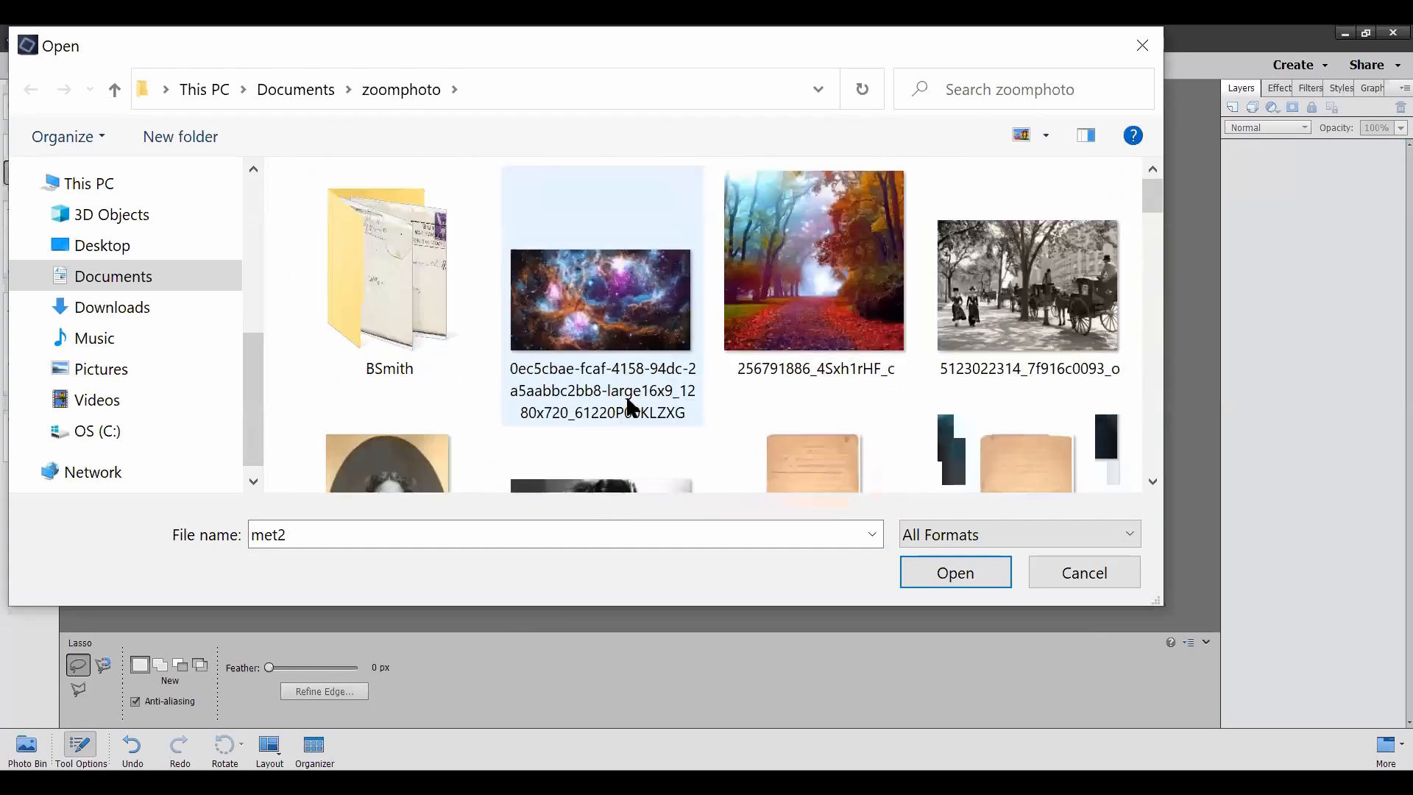
left_click(604, 308, "ctrl")
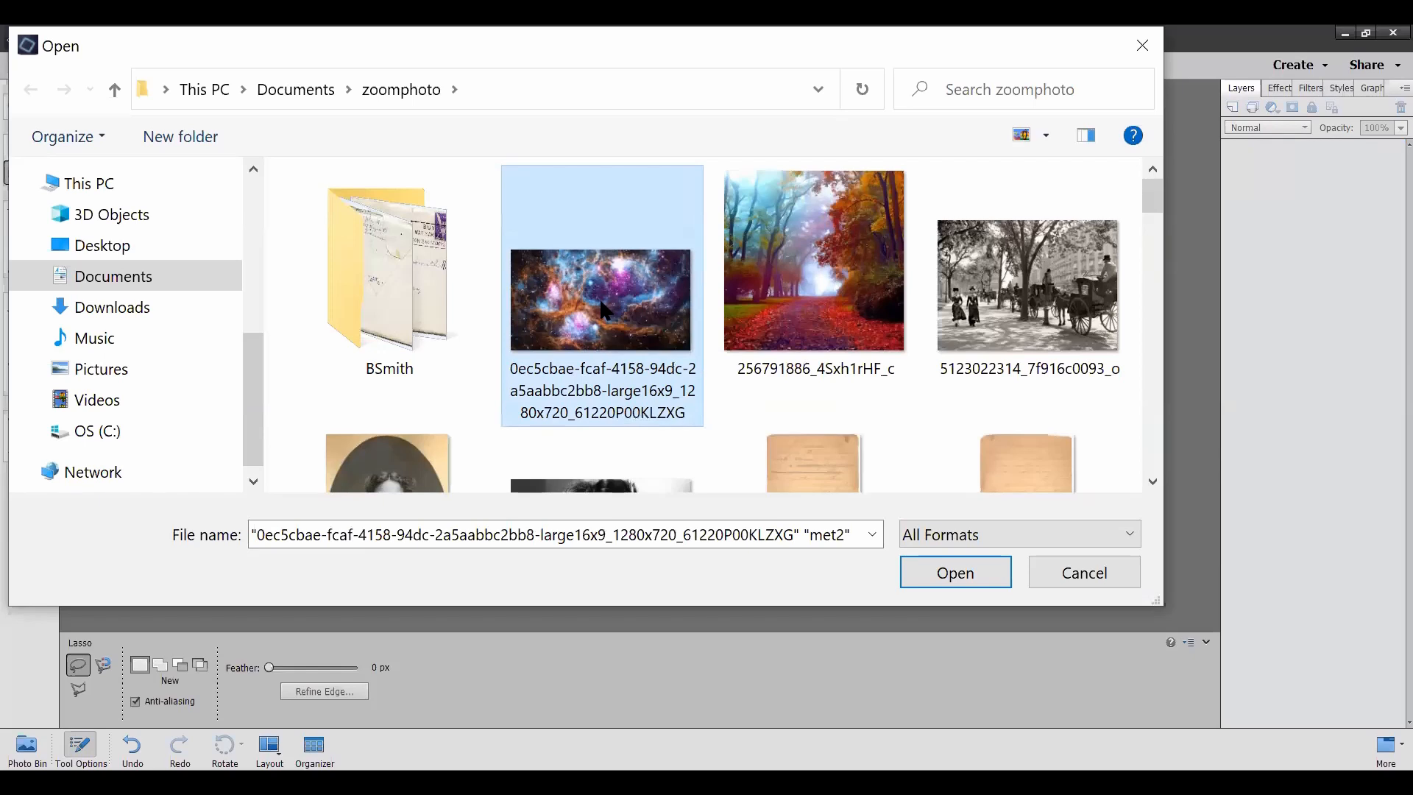
scroll(605, 309, "down", 10)
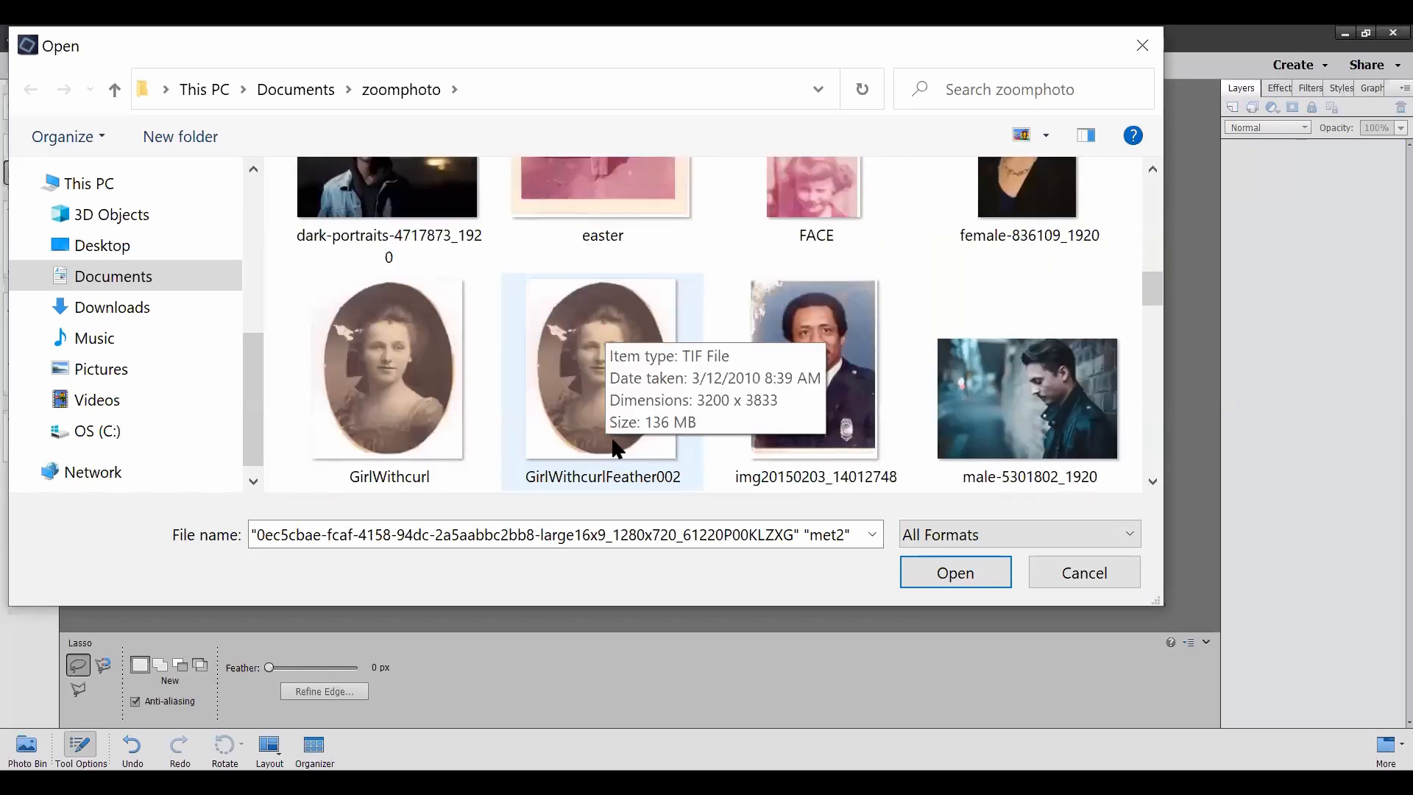
left_click(921, 563)
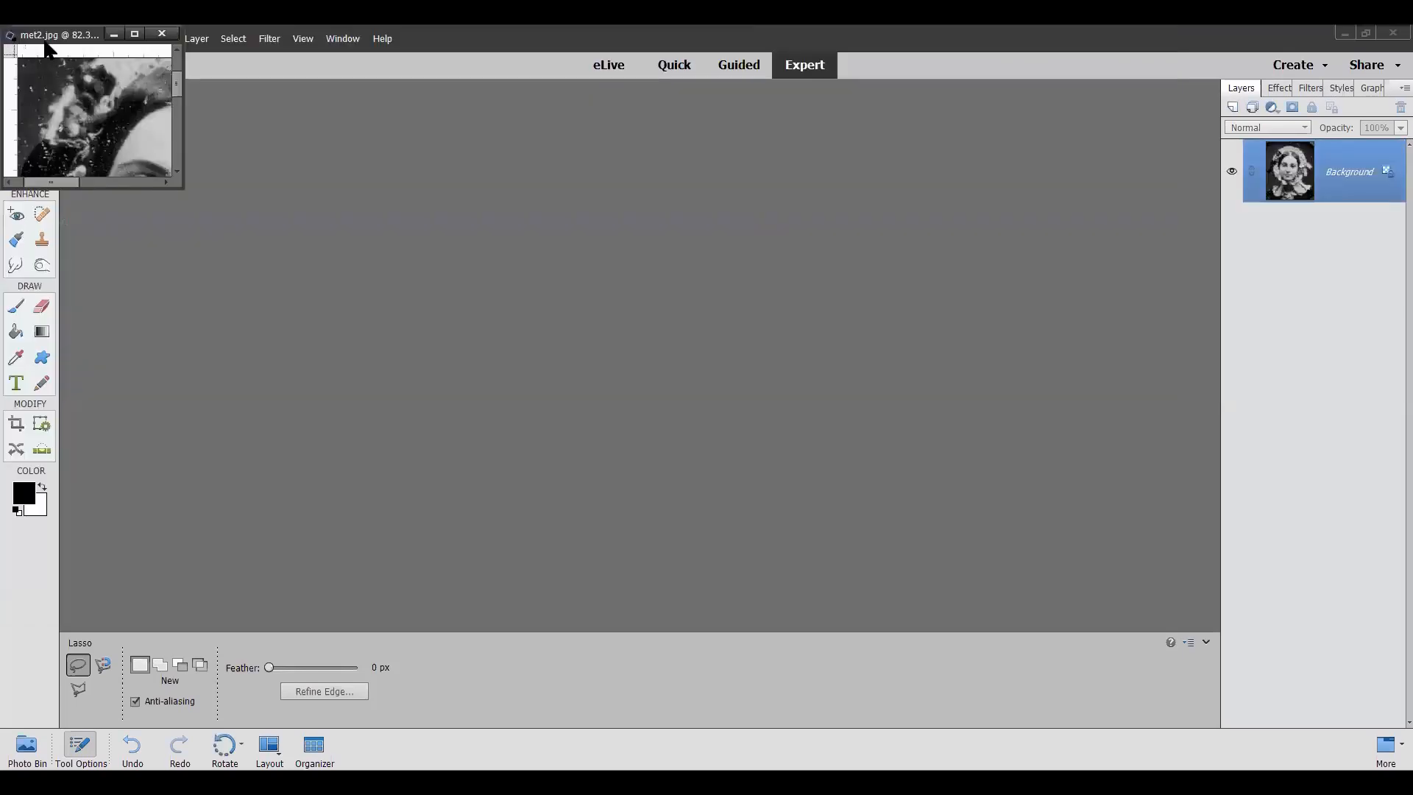
Step: Spread the met2 and nebula windows apart in the workspace and enlarge the nebula window to show its whole picture
left_click_drag(52, 42, 961, 158)
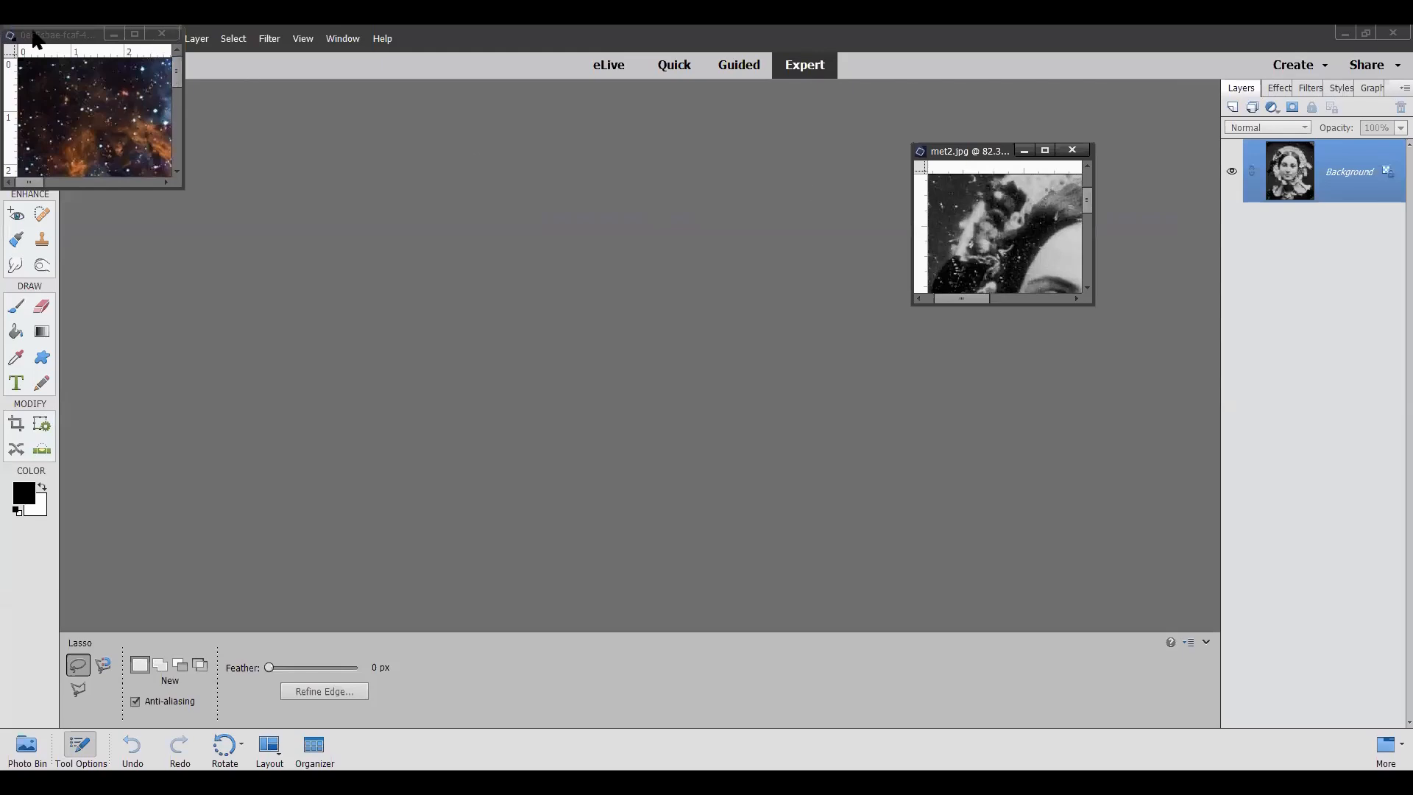
left_click_drag(49, 38, 359, 156)
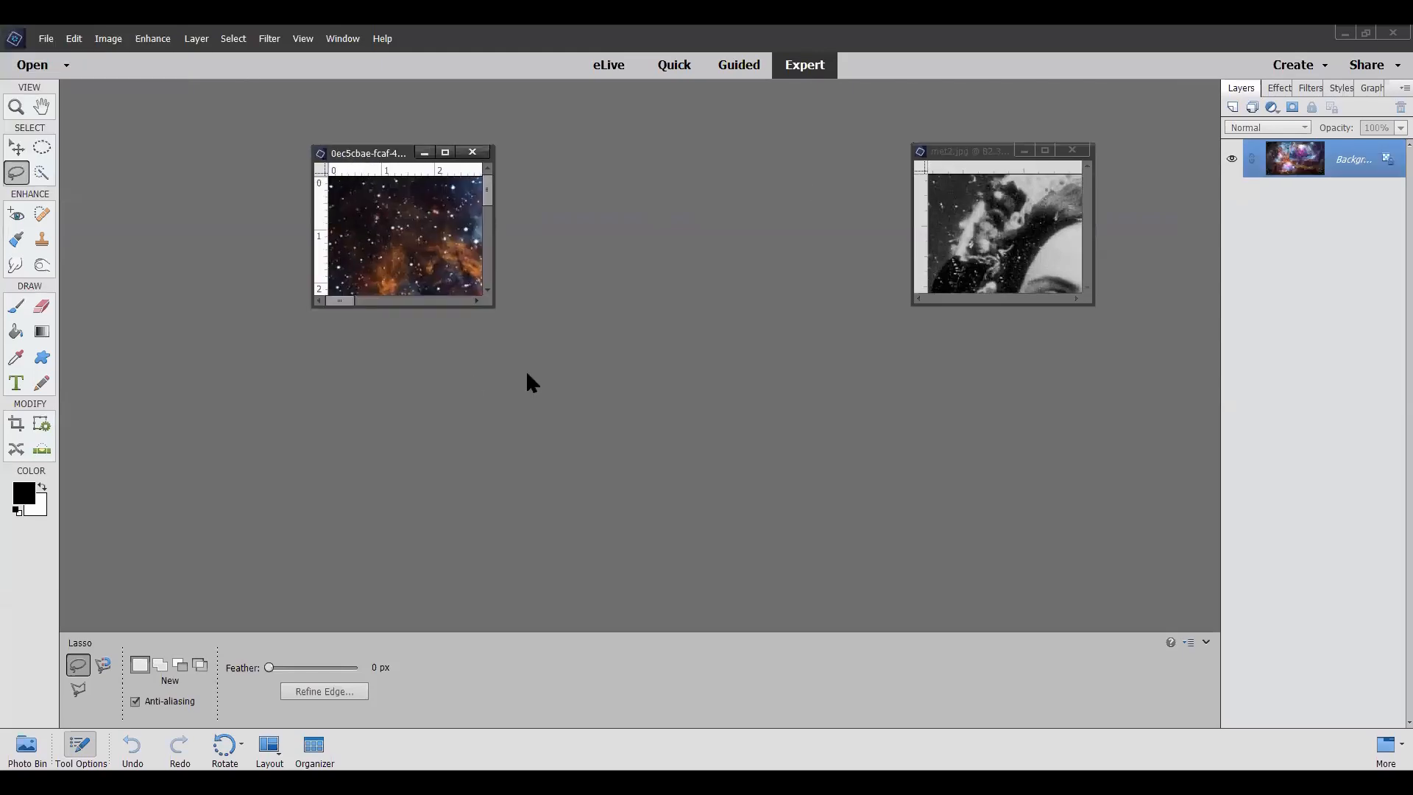
left_click_drag(492, 309, 1131, 625)
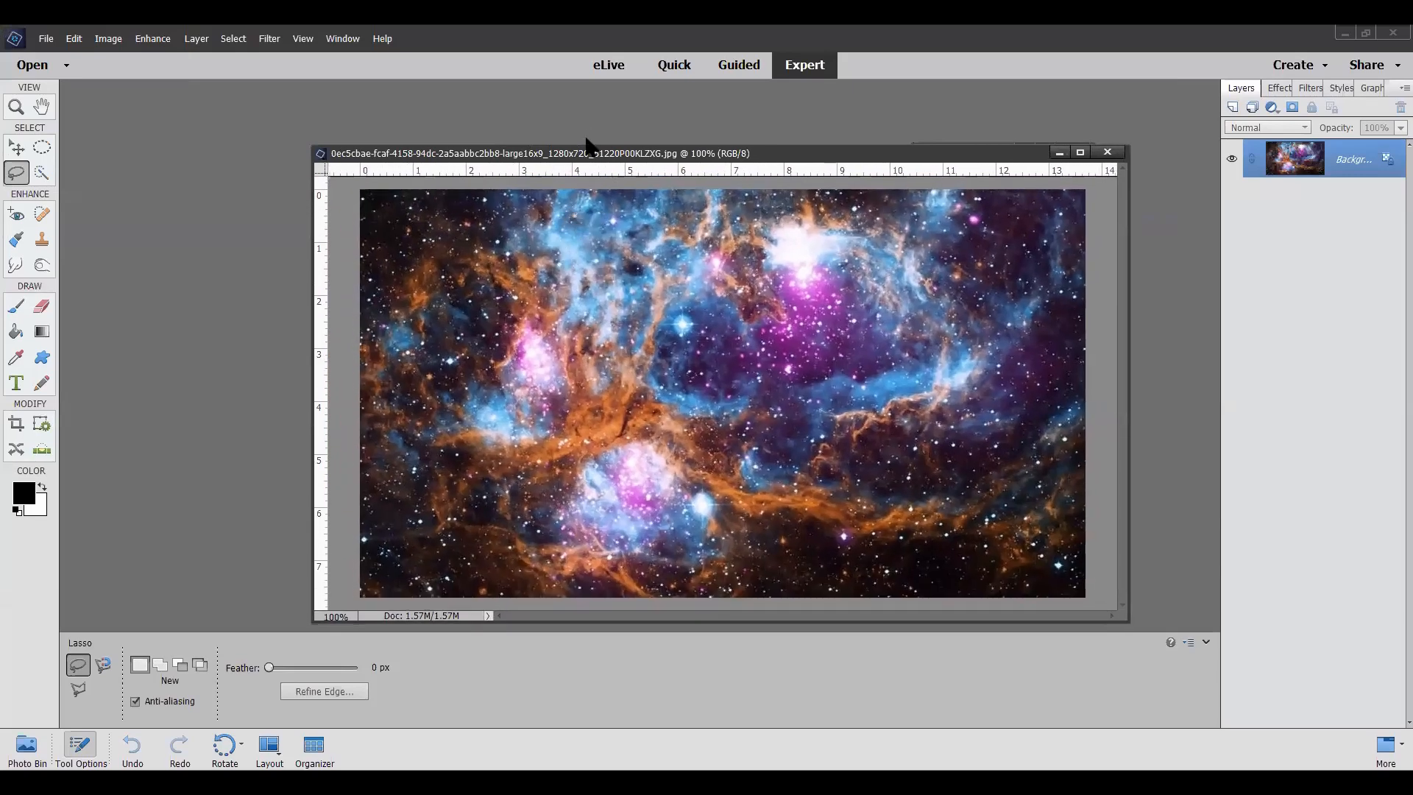
Step: Arrange the nebula and met2 windows side by side and enlarge the met2 window to show the whole portrait
left_click_drag(583, 160, 358, 103)
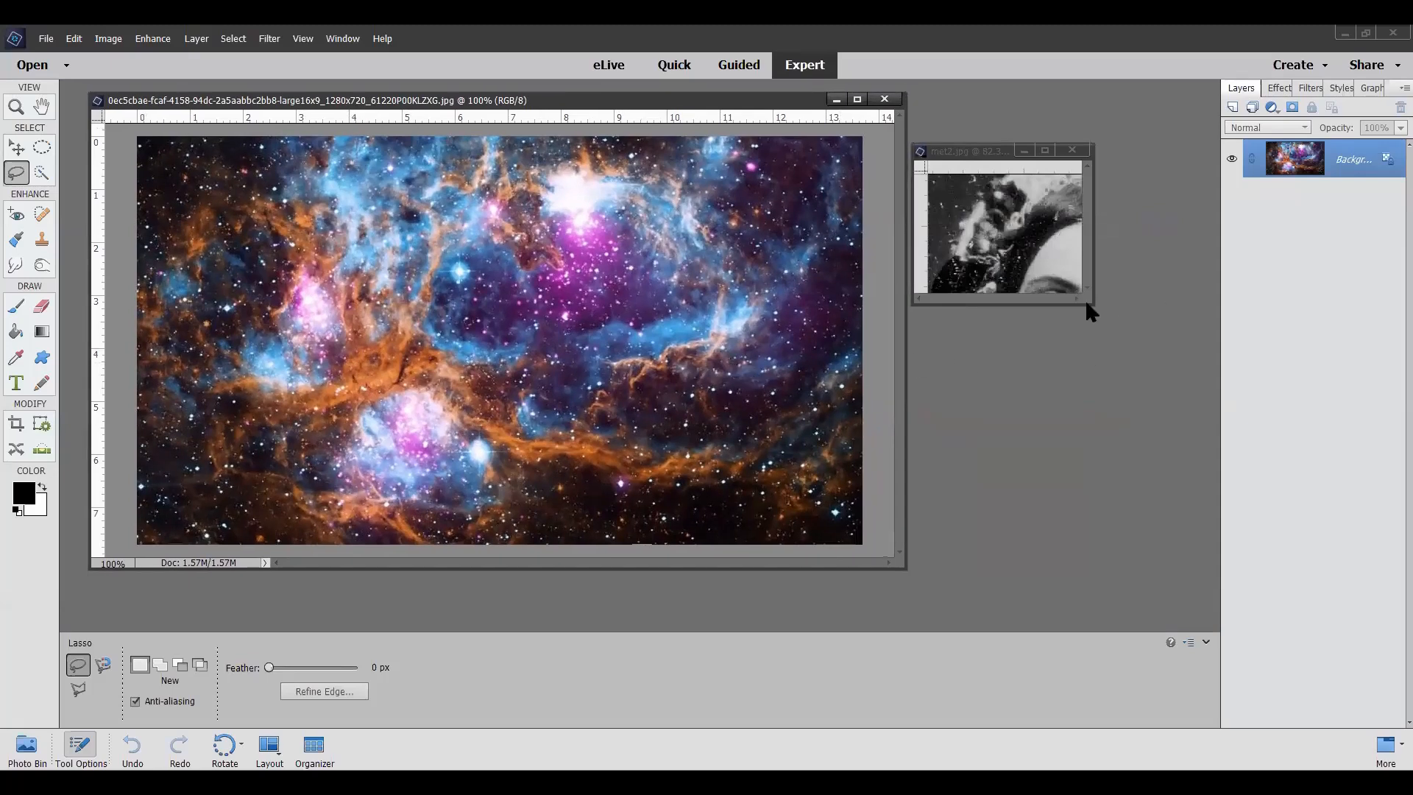
left_click_drag(1090, 304, 1346, 695)
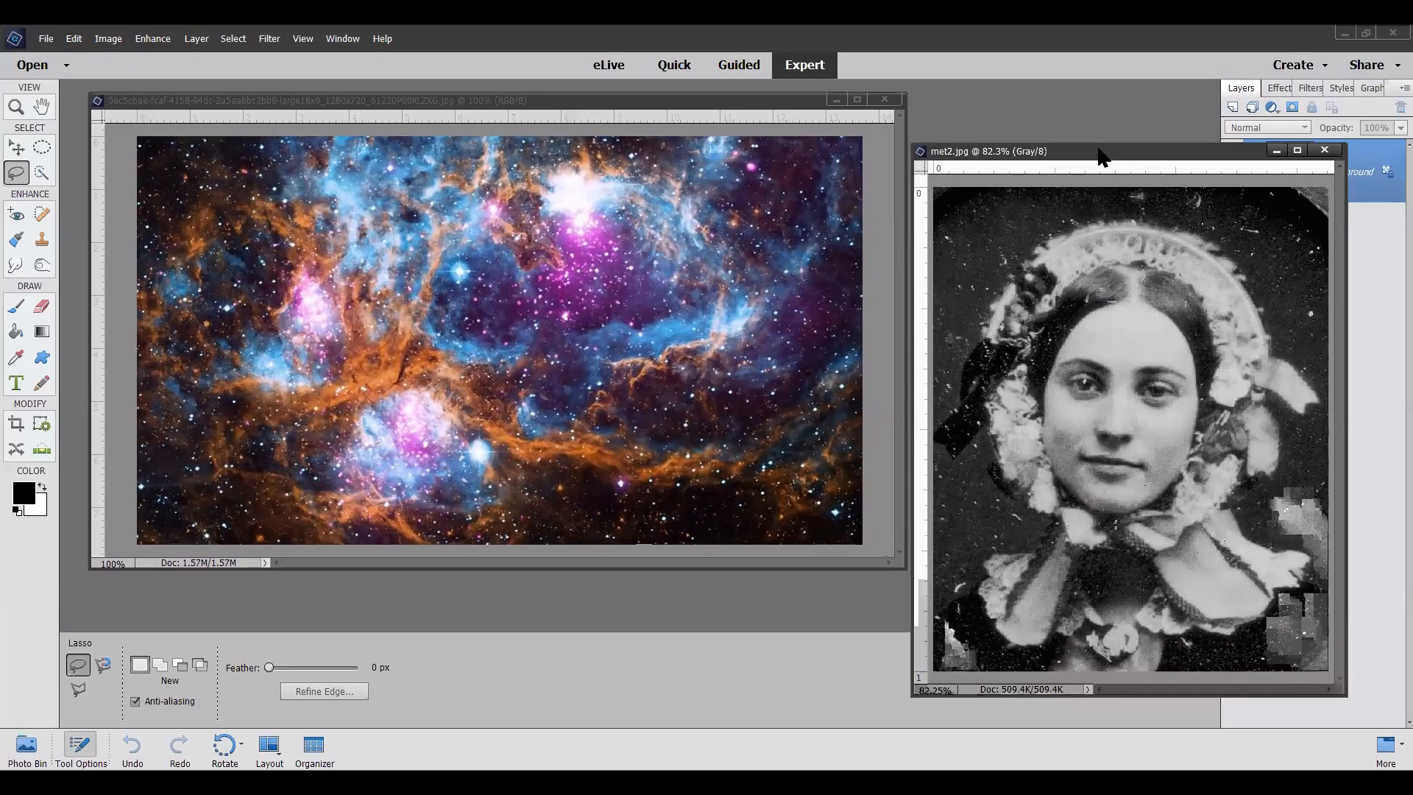
left_click_drag(1089, 156, 1035, 119)
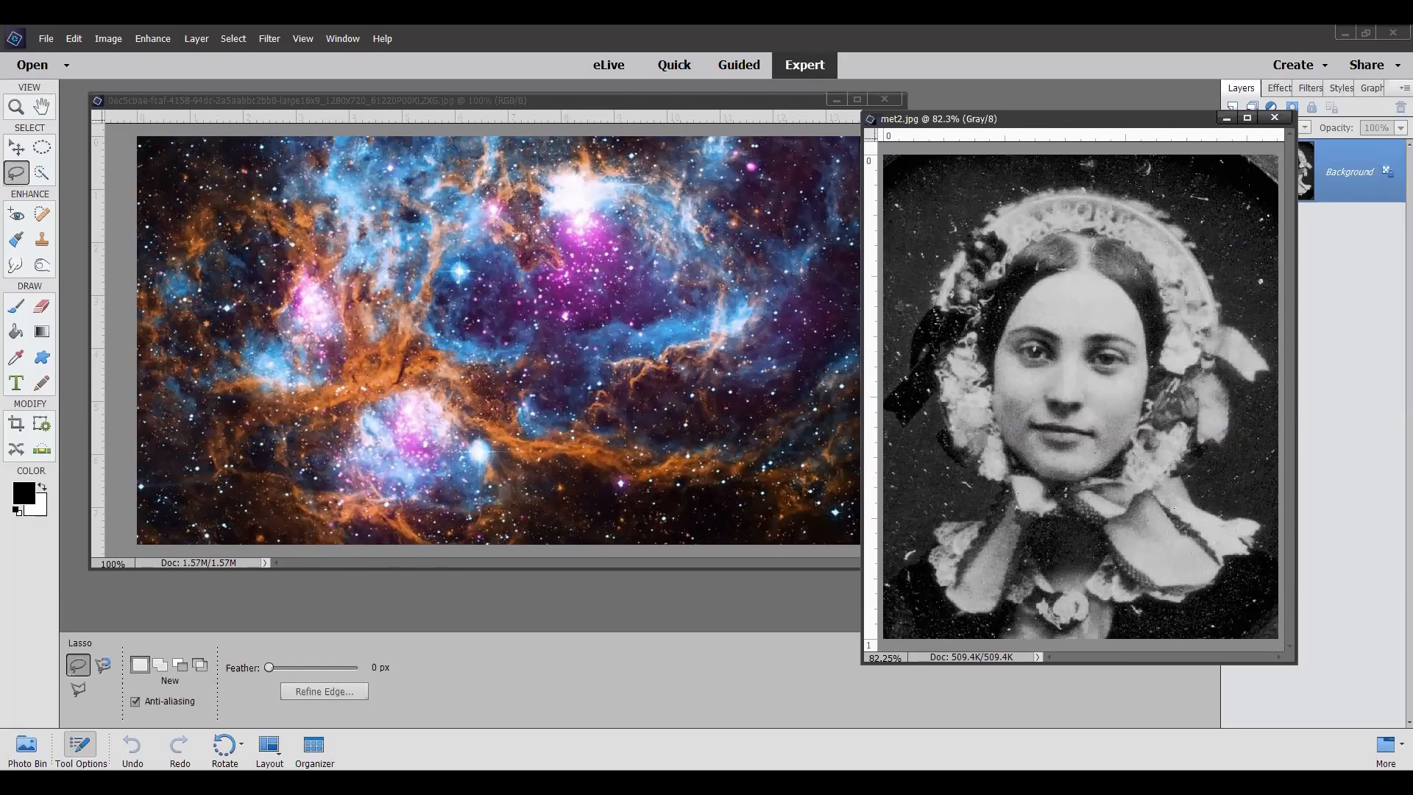
Step: Place the met2 portrait from the open files onto the nebula image as a new layer and close the separate met2 window
left_click(27, 747)
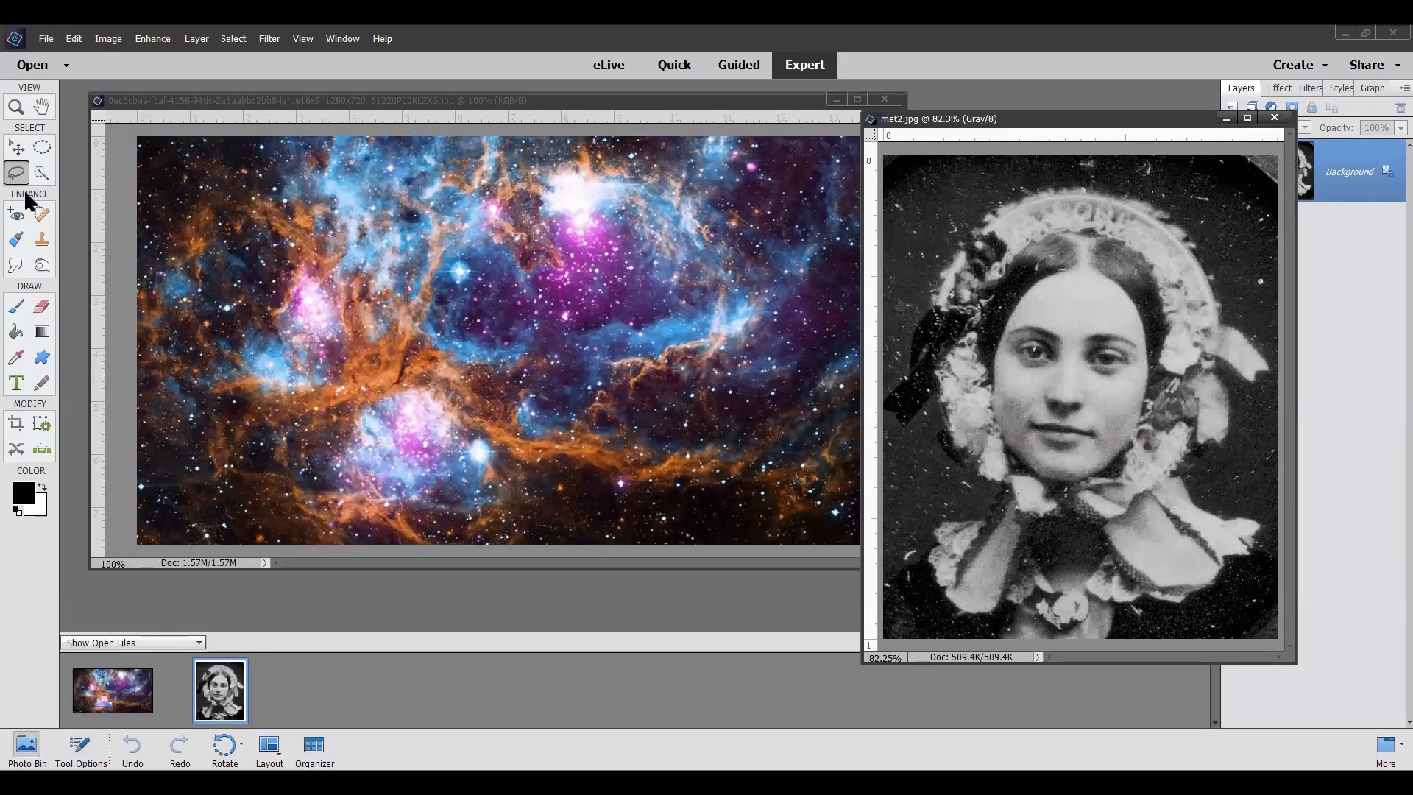
left_click(17, 148)
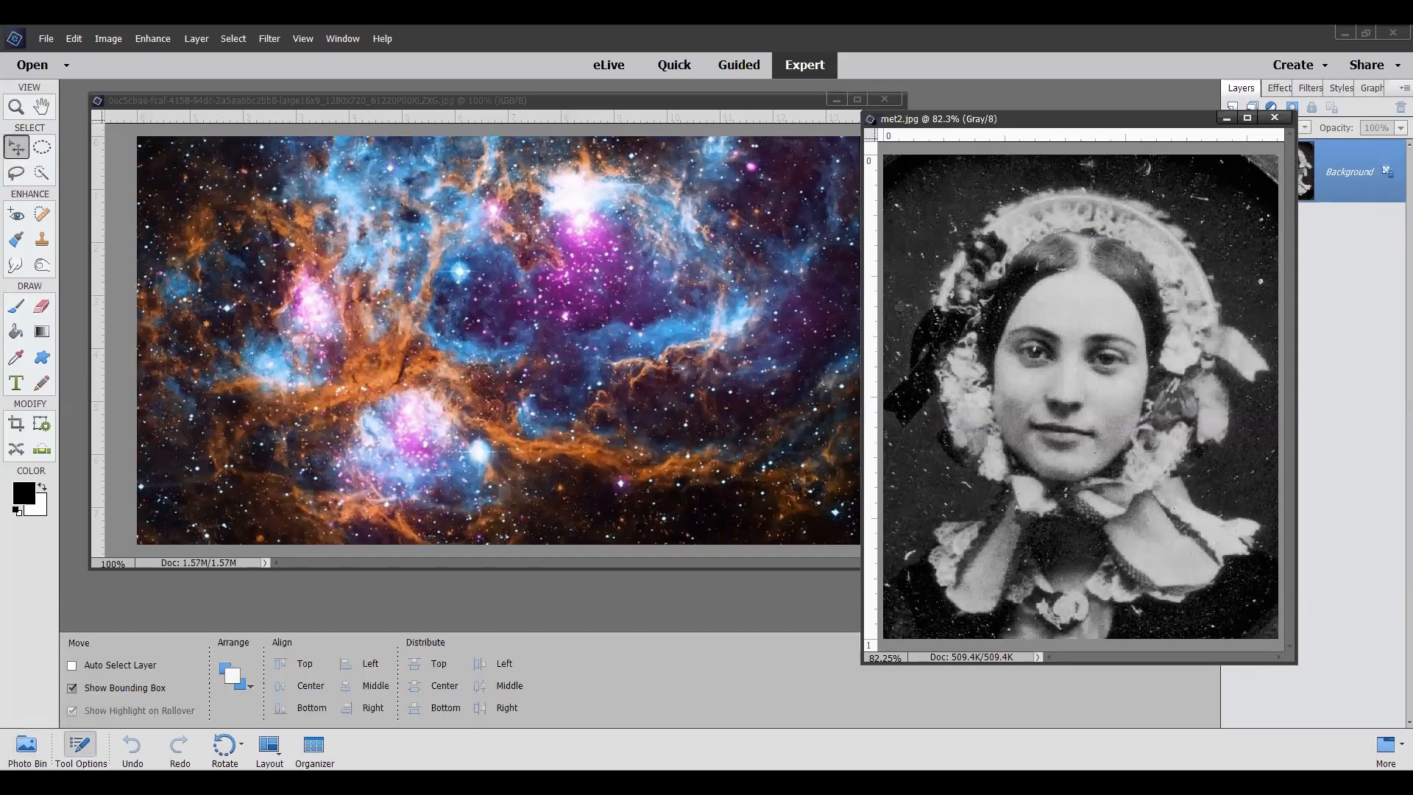
left_click(26, 747)
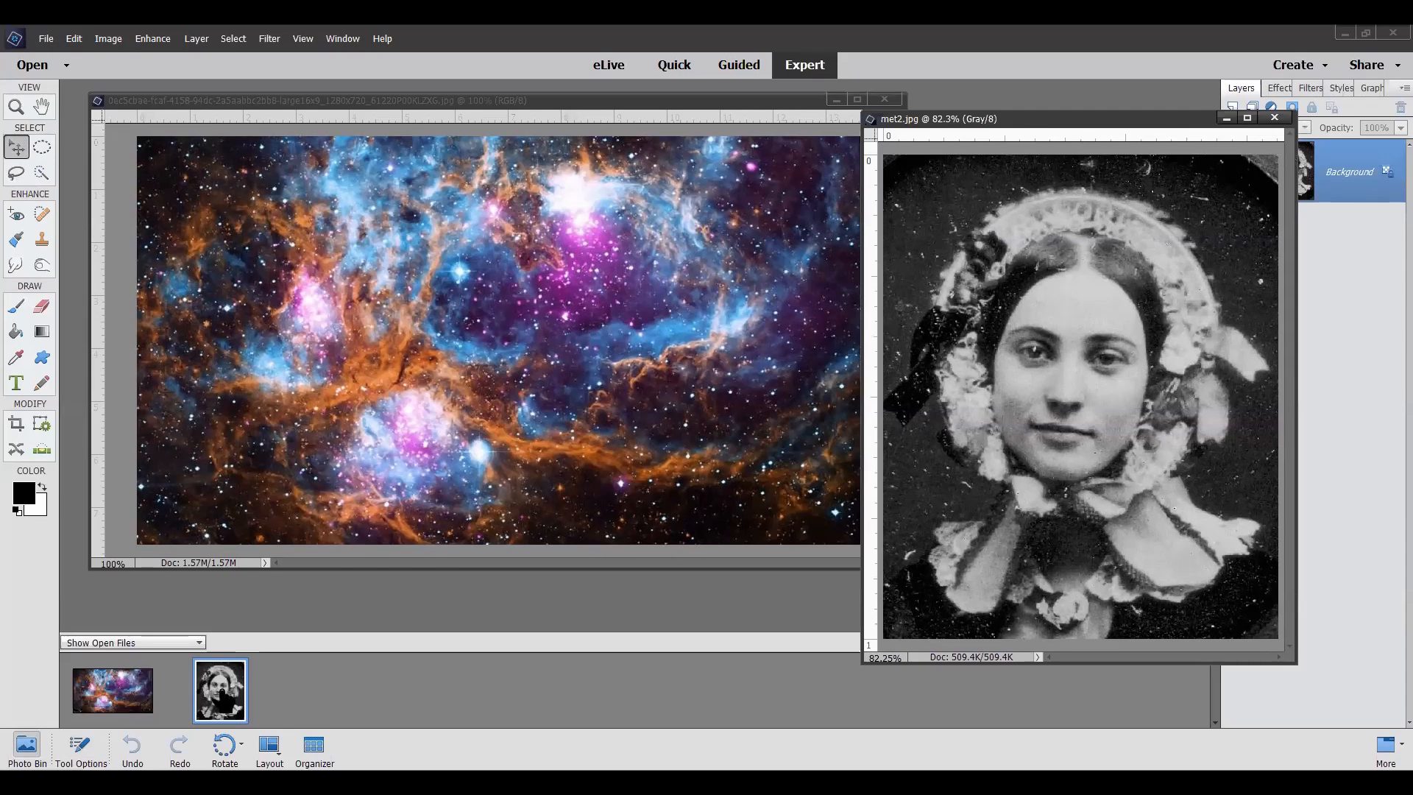
left_click_drag(220, 697, 742, 260)
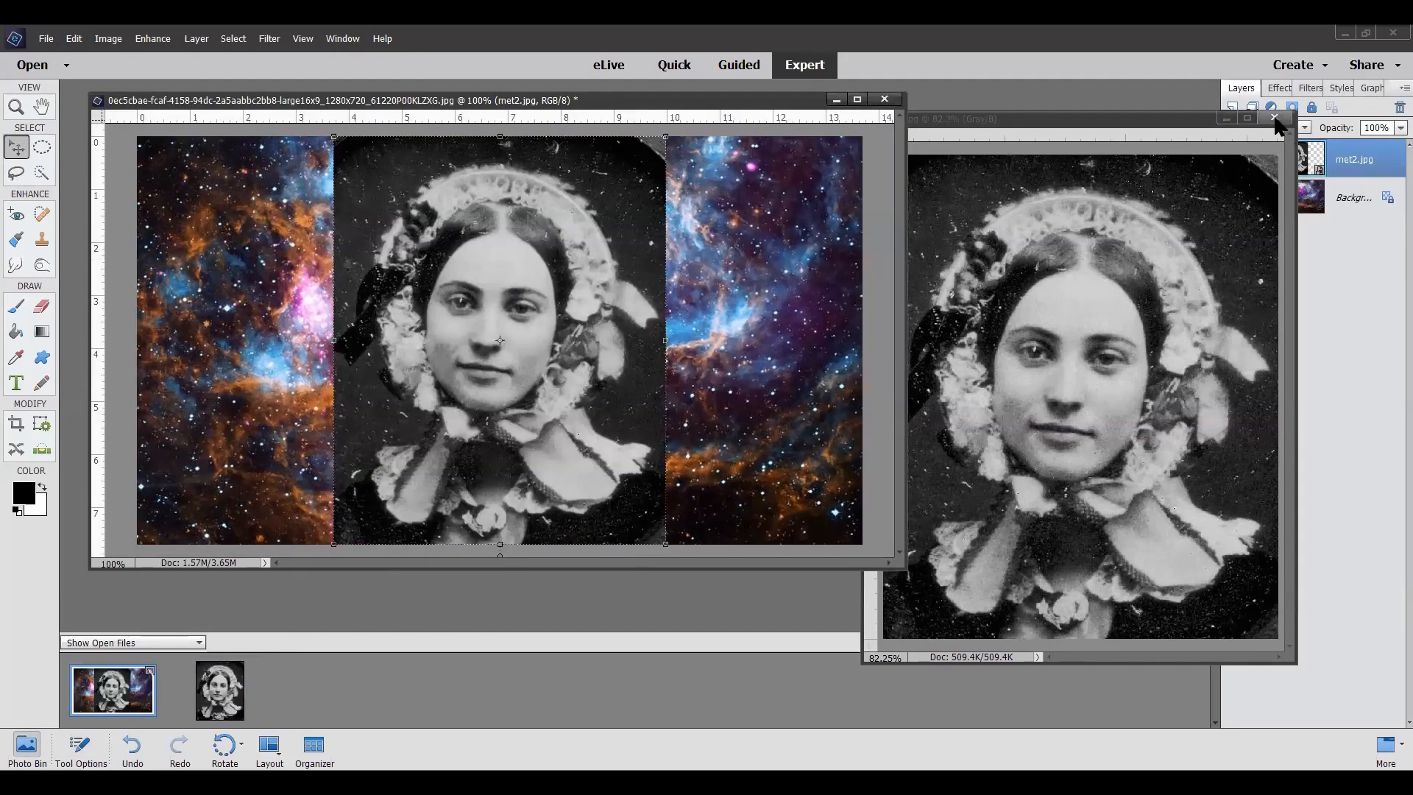
left_click(1274, 119)
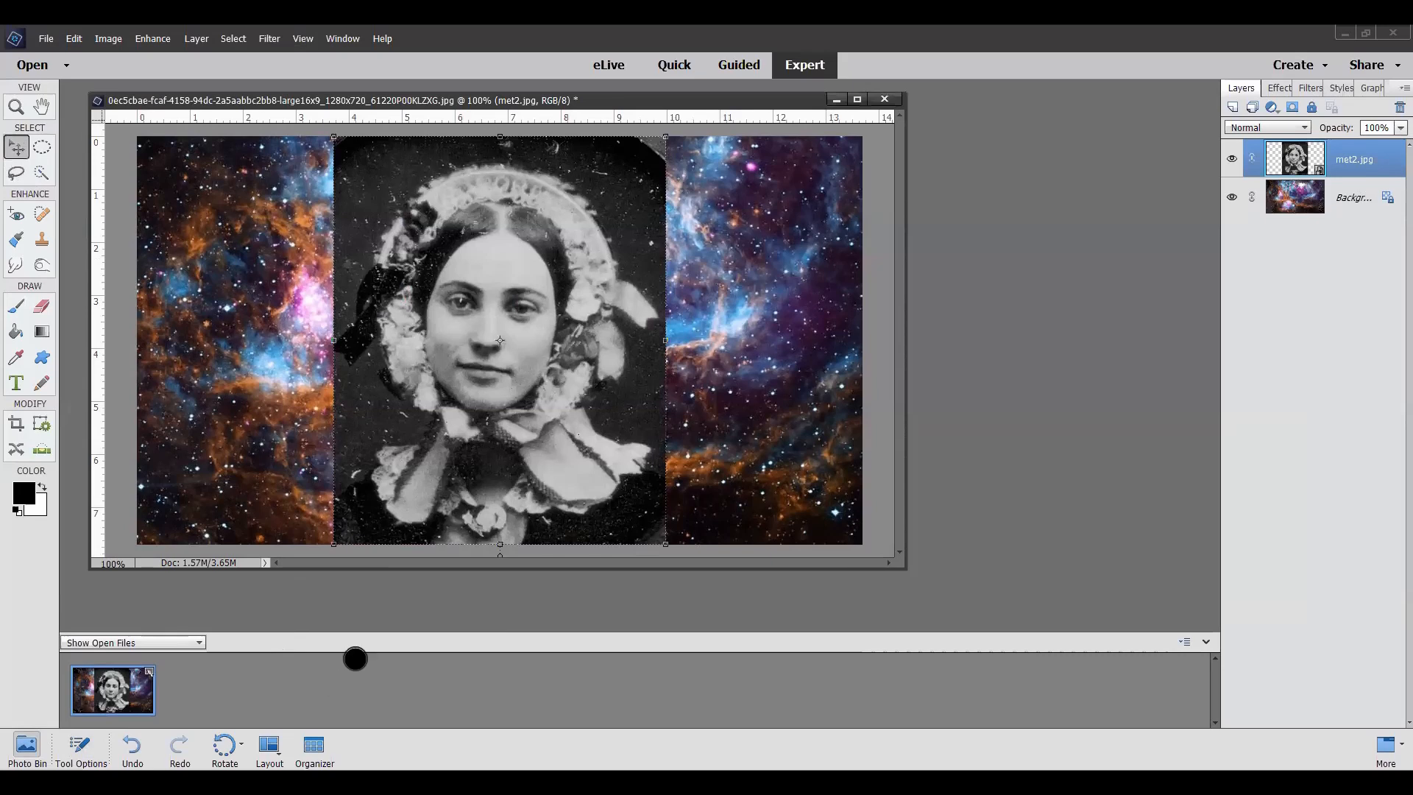
Step: Move the portrait layer to the right side of the nebula image, letting it extend slightly past the canvas edge
left_click_drag(448, 259, 649, 250)
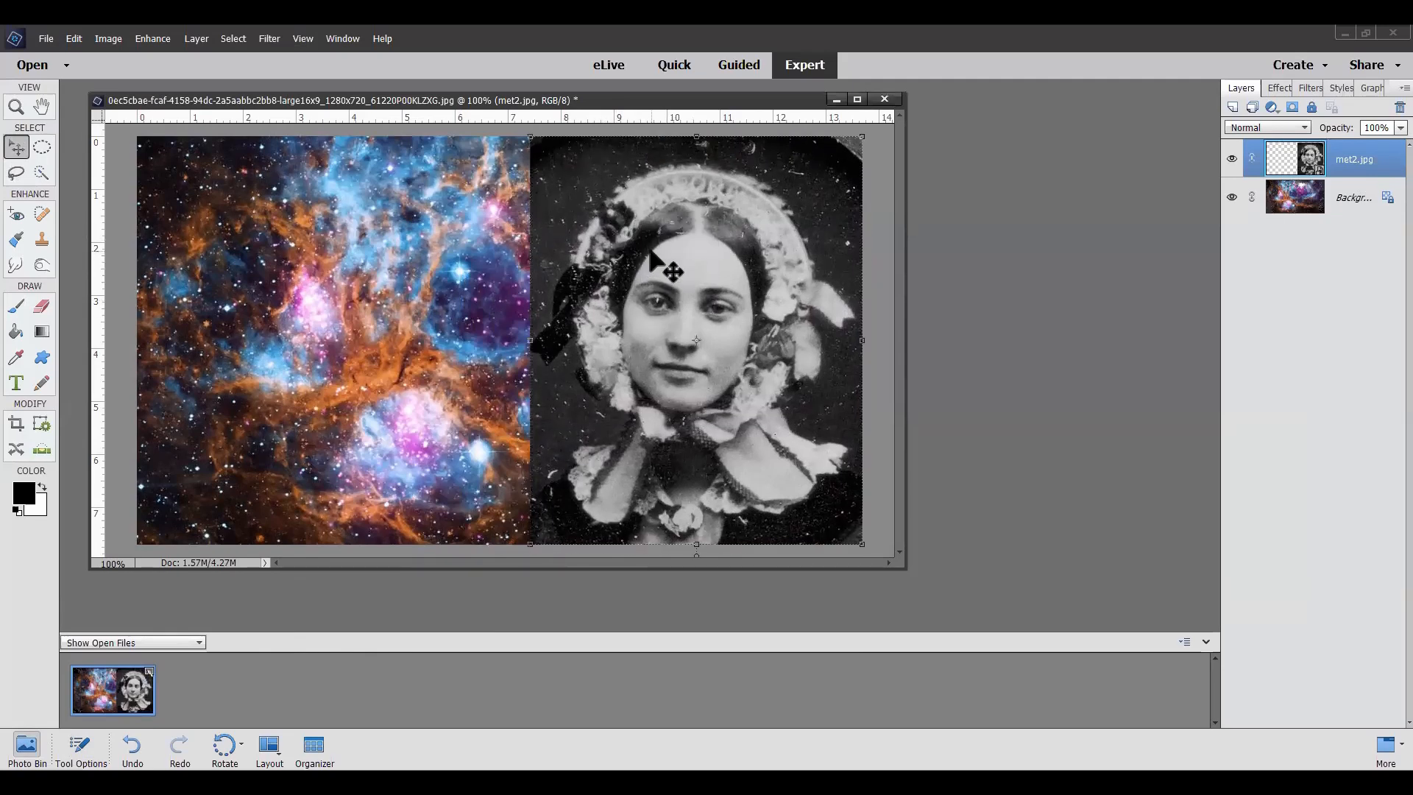
left_click_drag(635, 301, 675, 290)
left_click_drag(690, 294, 691, 296)
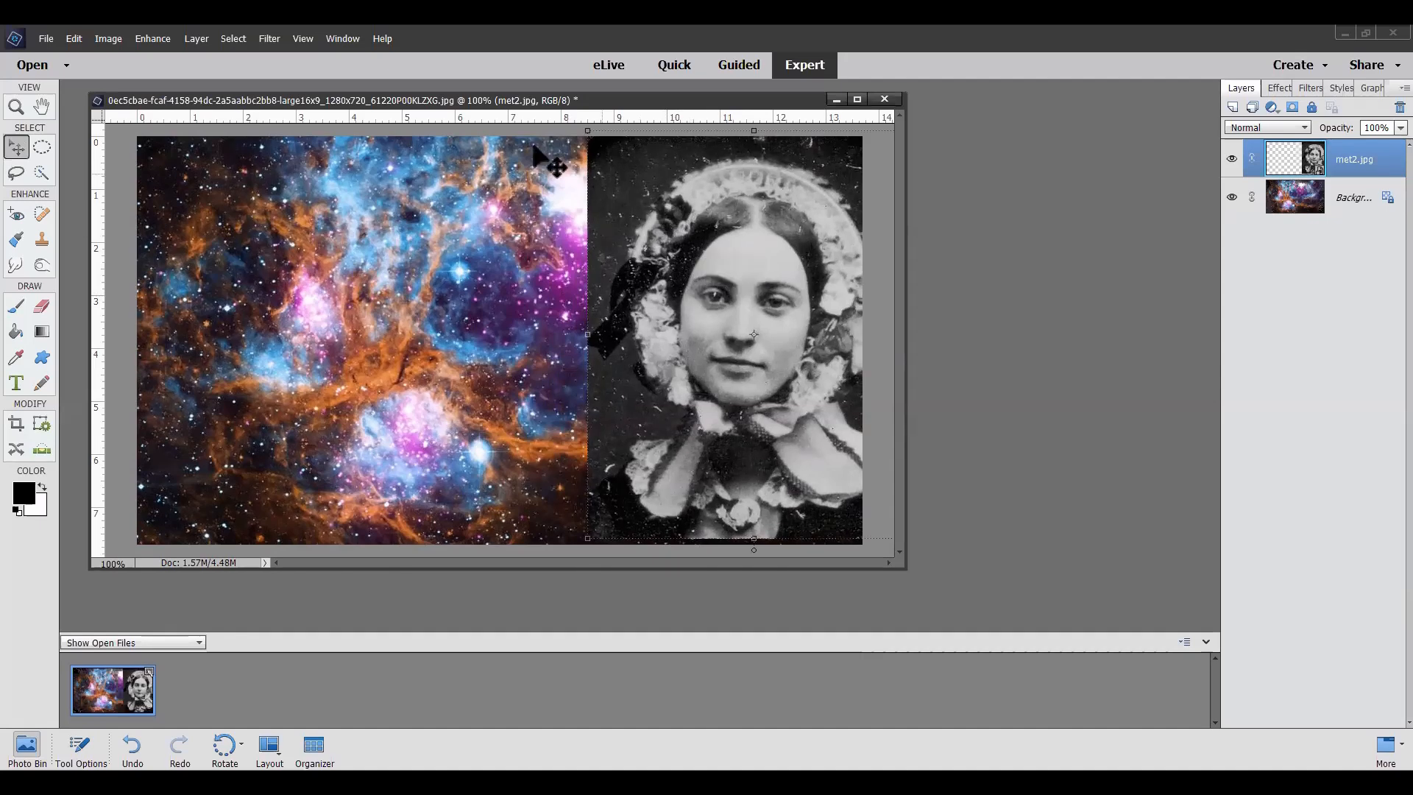
Step: Sample a purple tone from the nebula beside the portrait as the foreground color and shift the portrait layer slightly back left
left_click(16, 359)
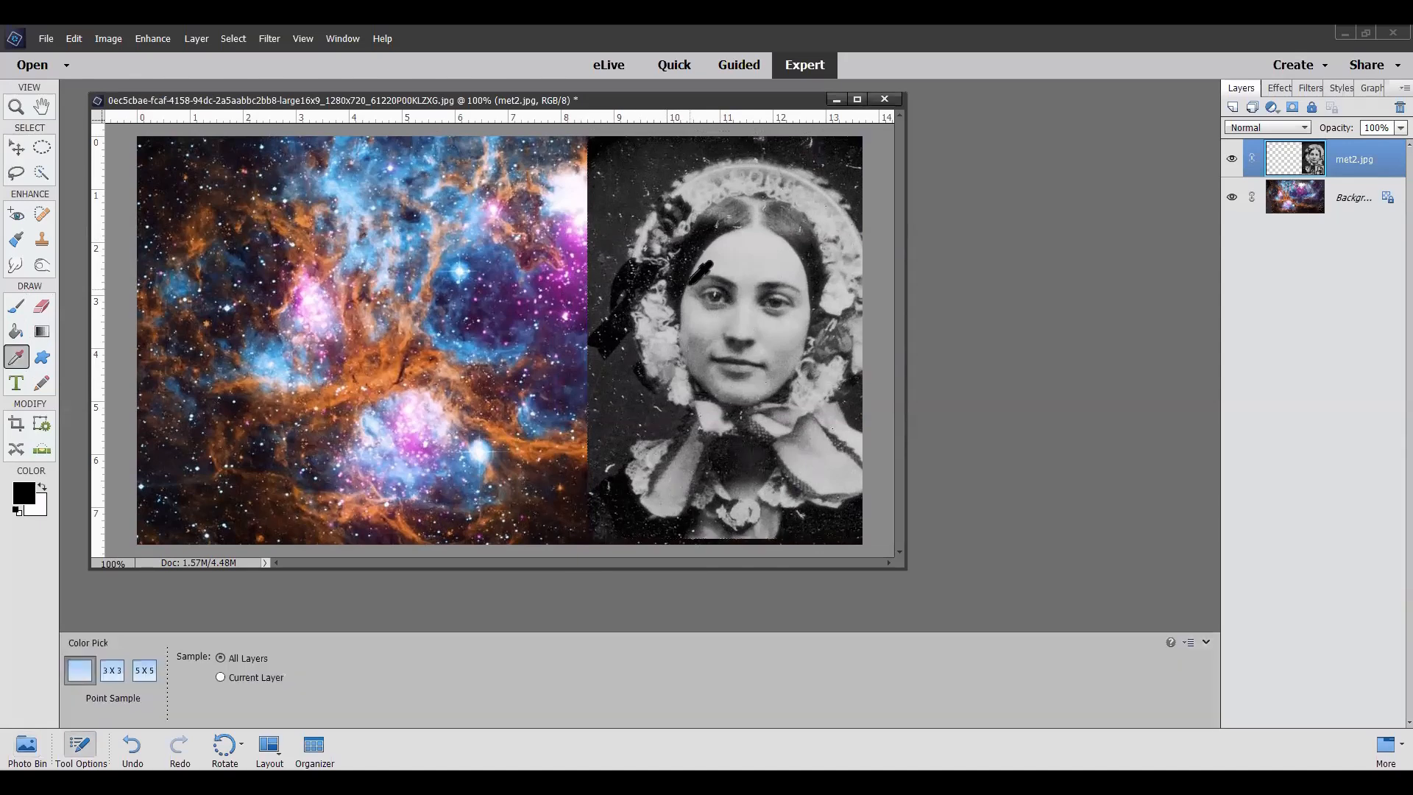
left_click(572, 288)
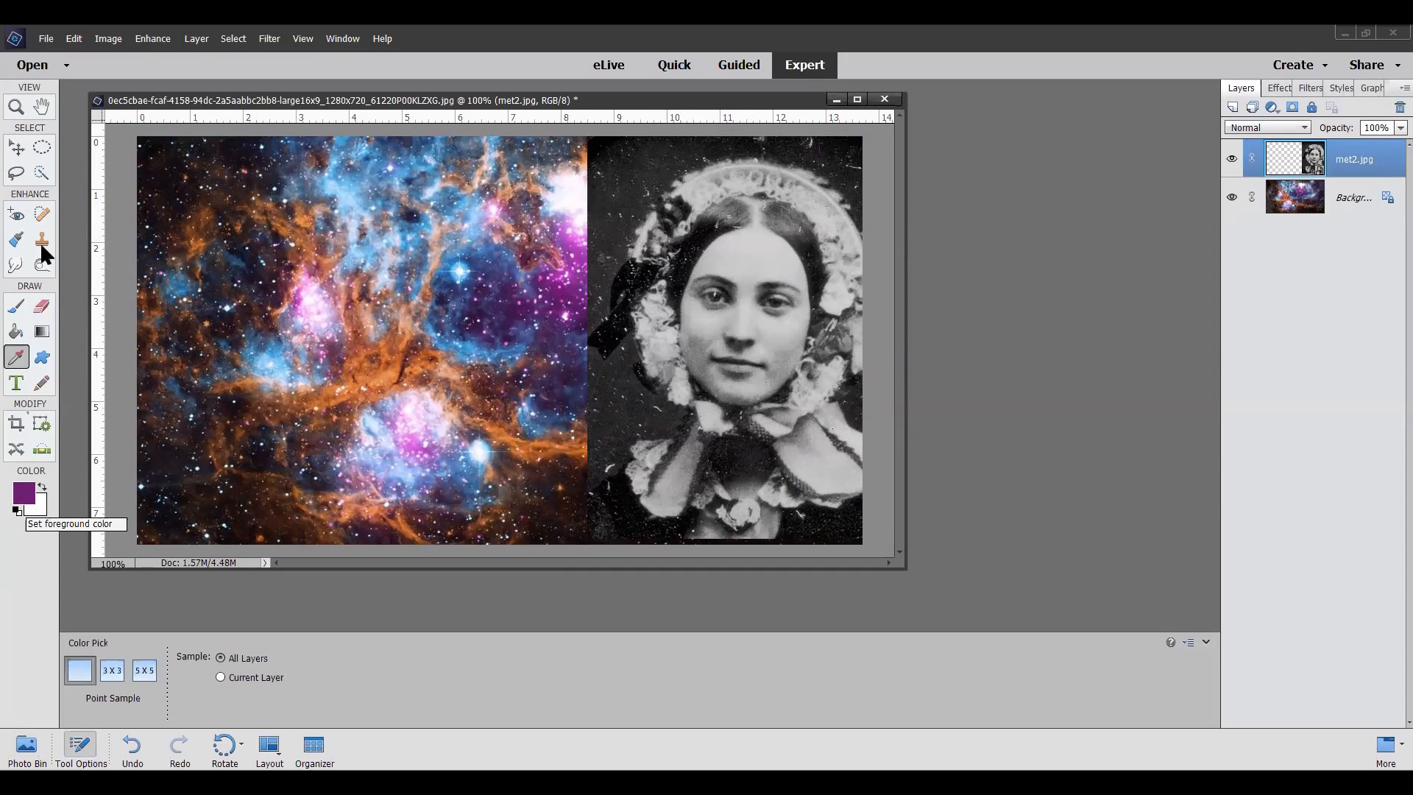
left_click(18, 148)
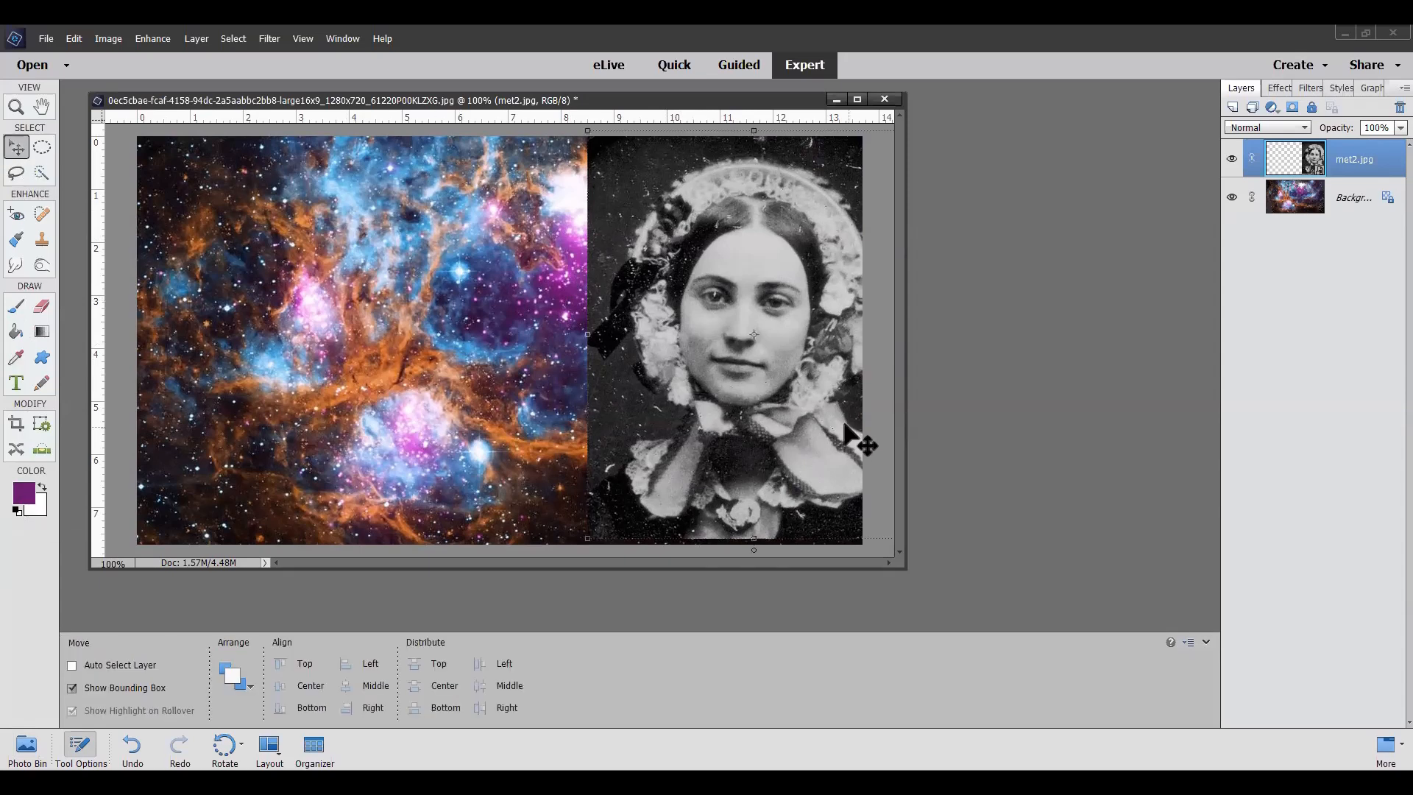
left_click_drag(808, 405, 757, 393)
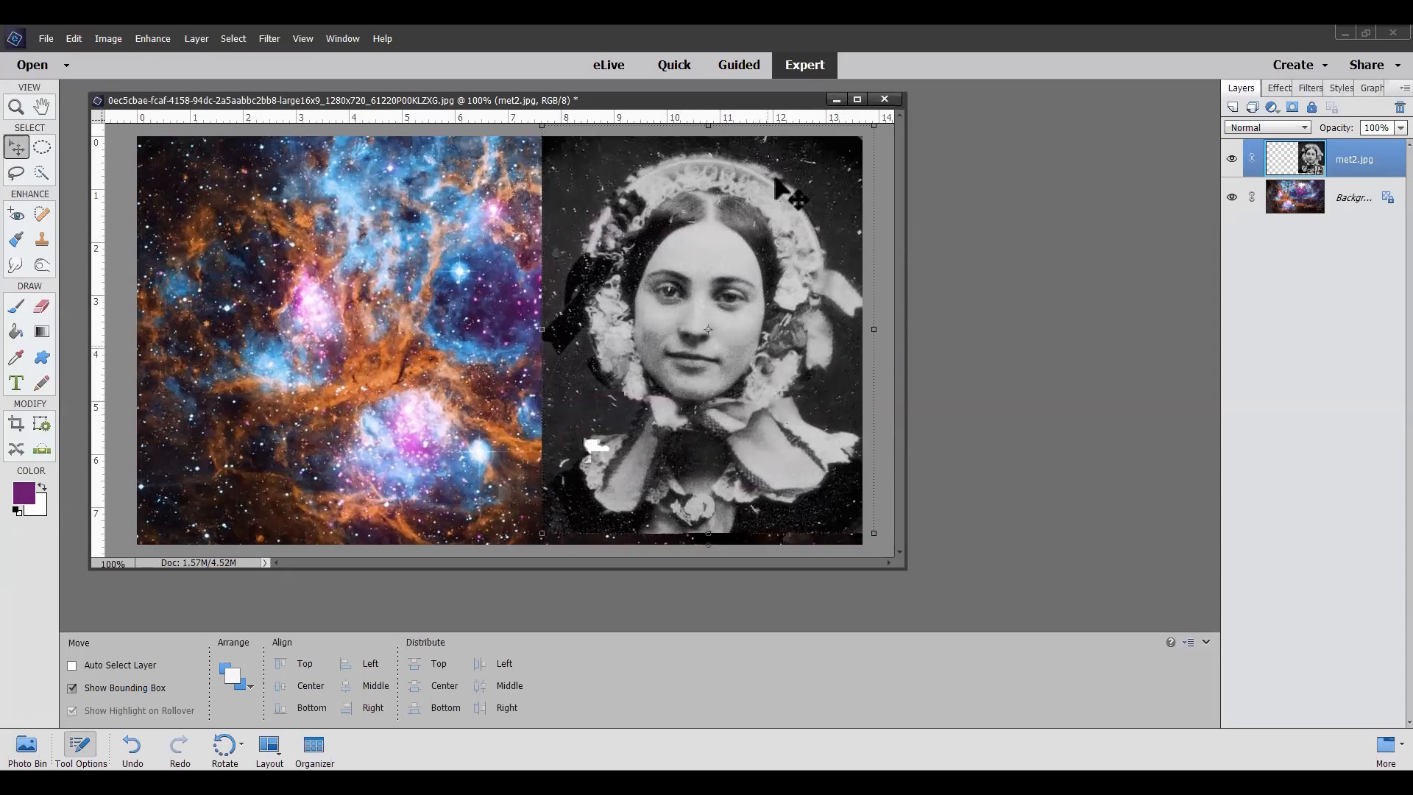
Step: Simplify the met2 smart layer and tint it purple with Hue/Saturation using Colorize at hue 296 and saturation 25
left_click_drag(621, 105, 762, 103)
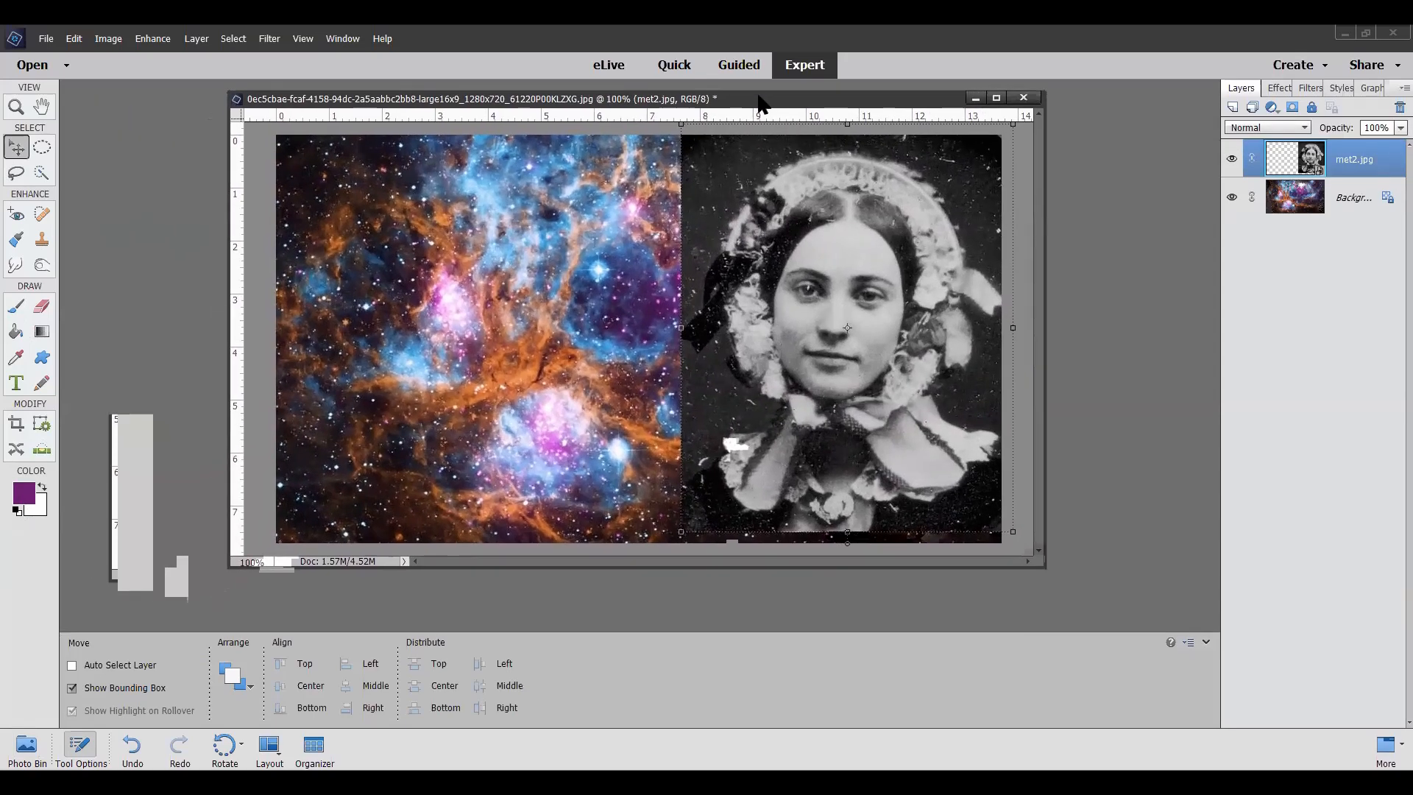
left_click(157, 39)
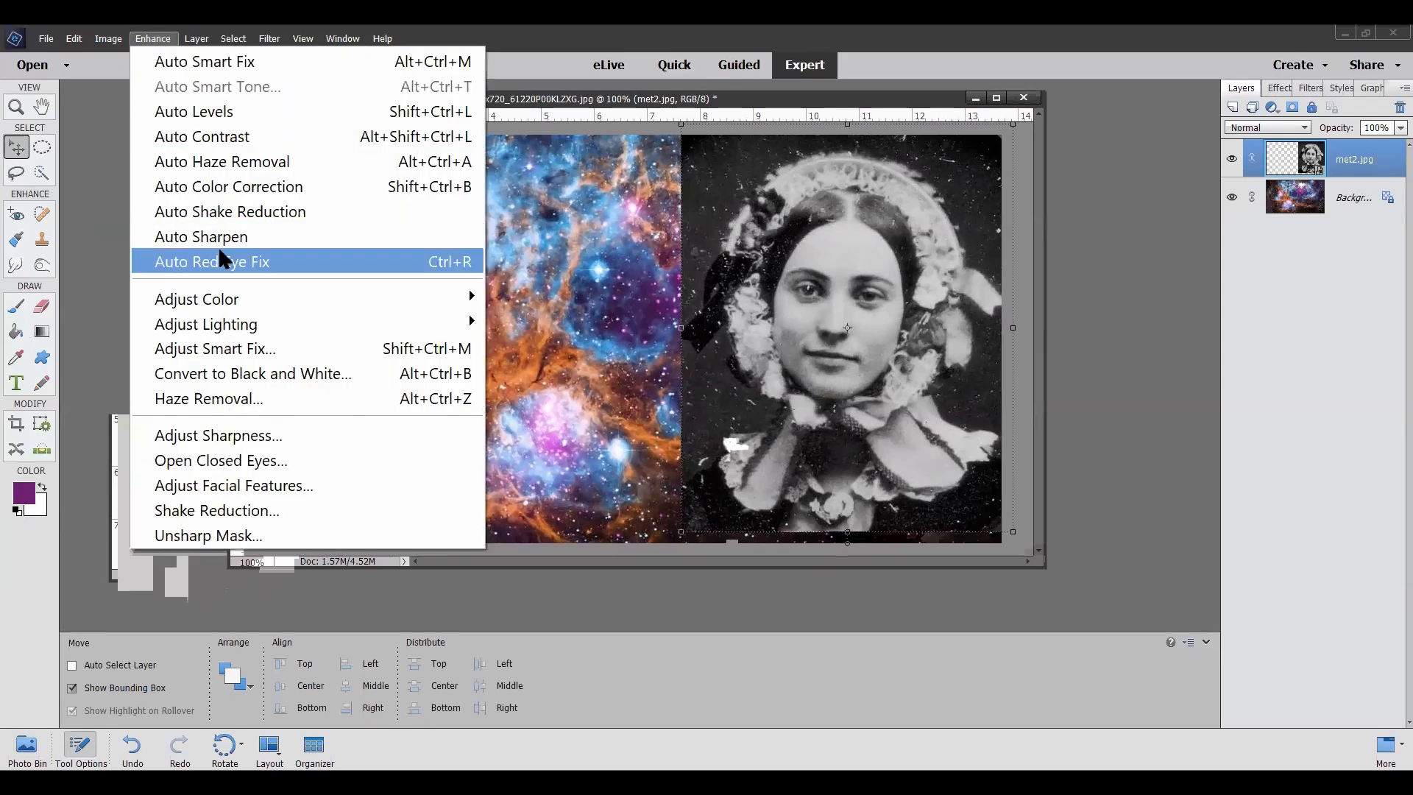
mouse_move(205, 304)
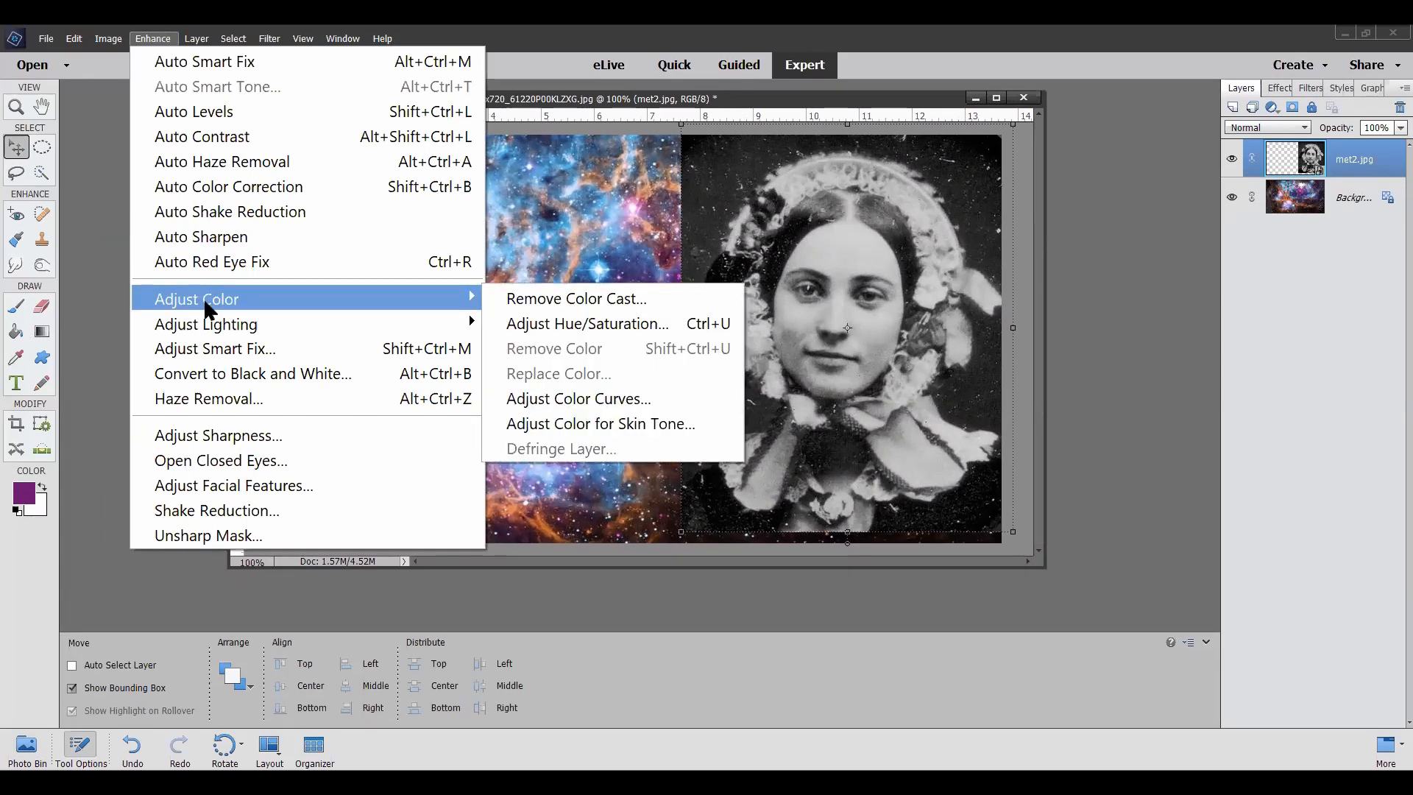
left_click(596, 323)
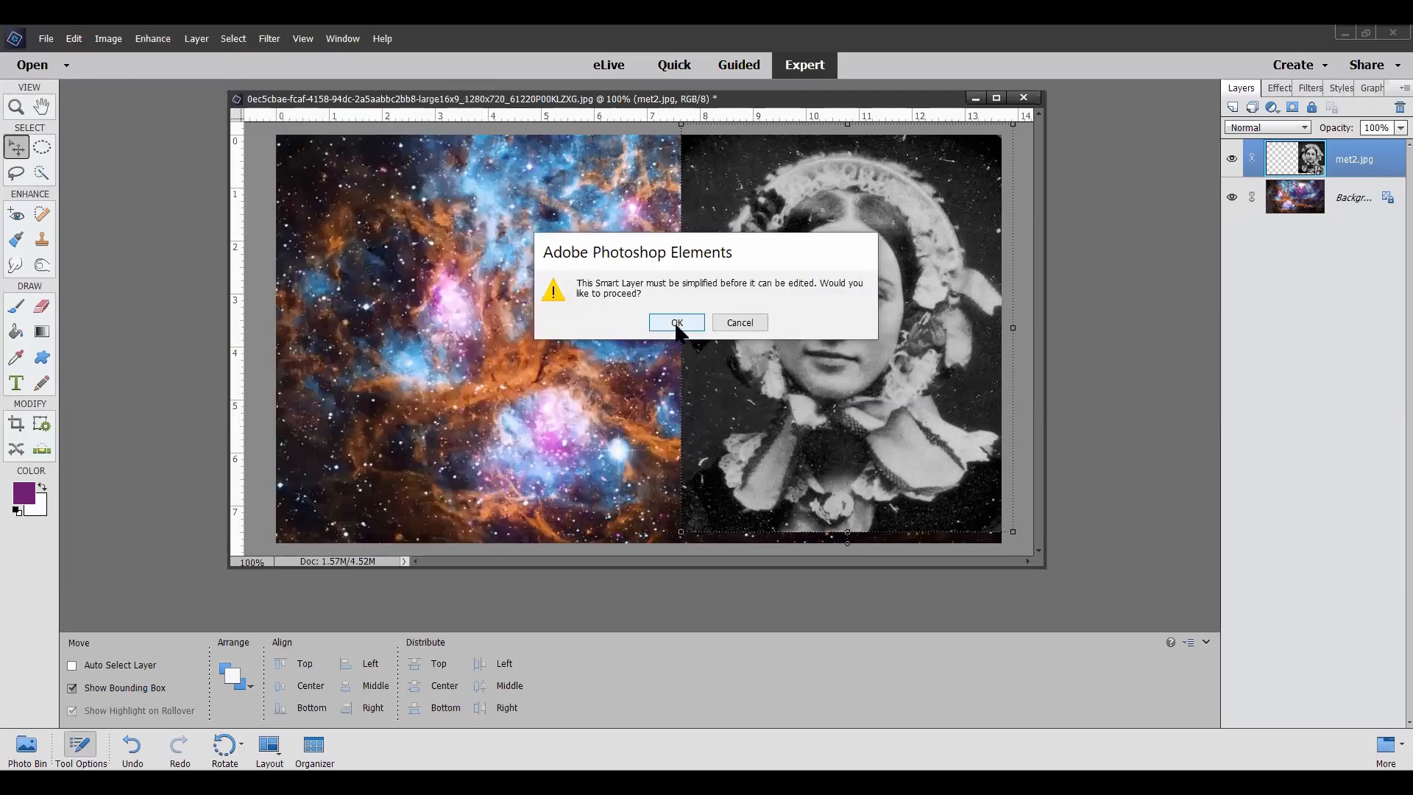
left_click(692, 326)
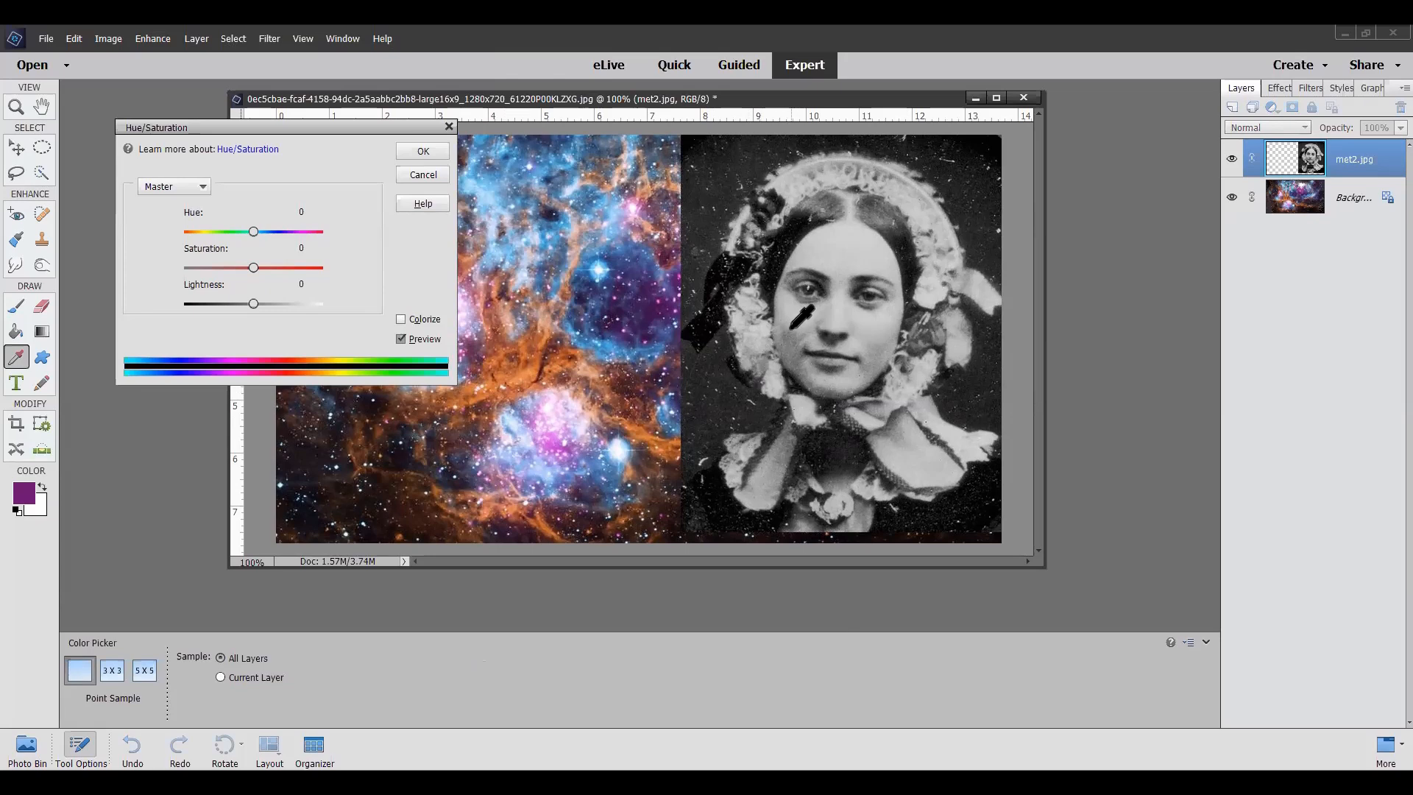
left_click(396, 319)
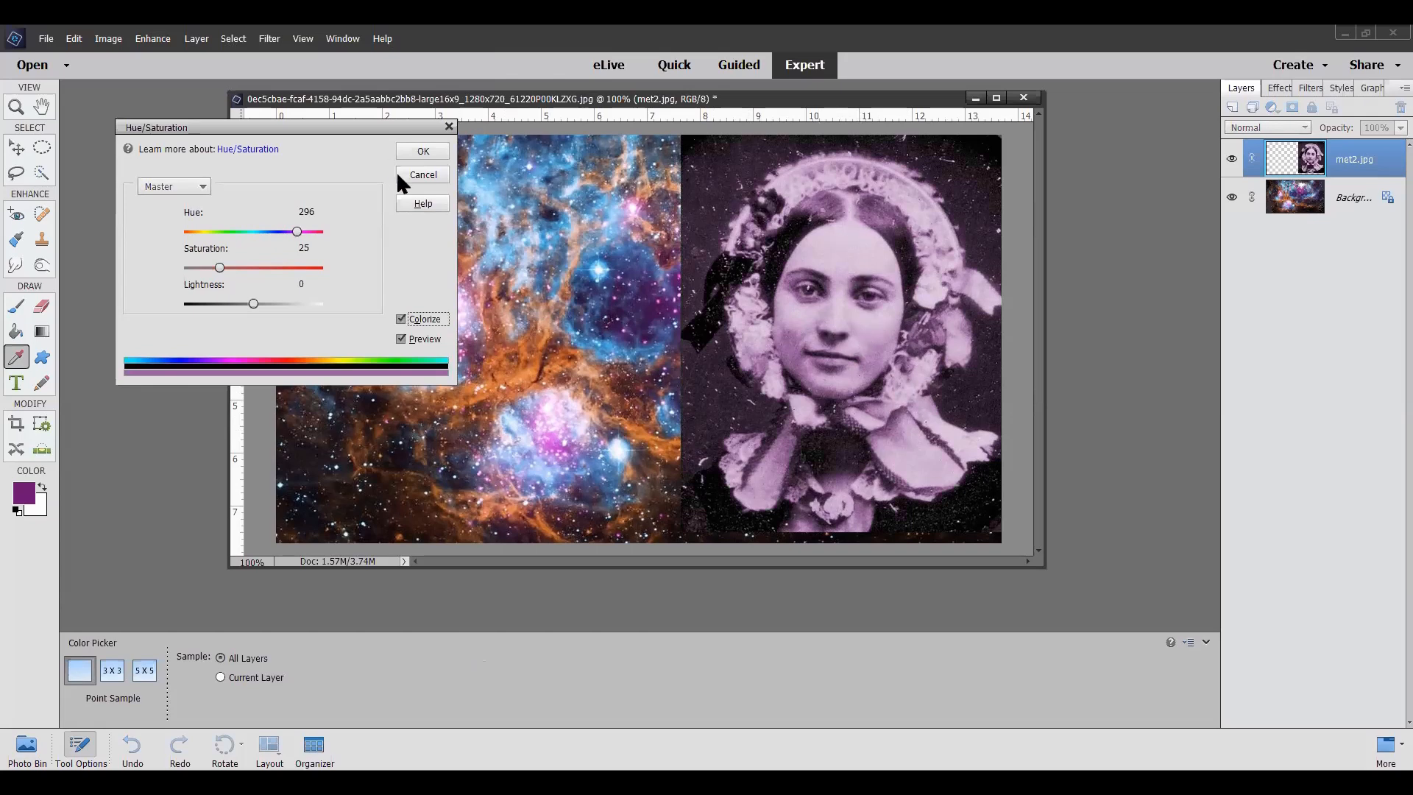
left_click(424, 153)
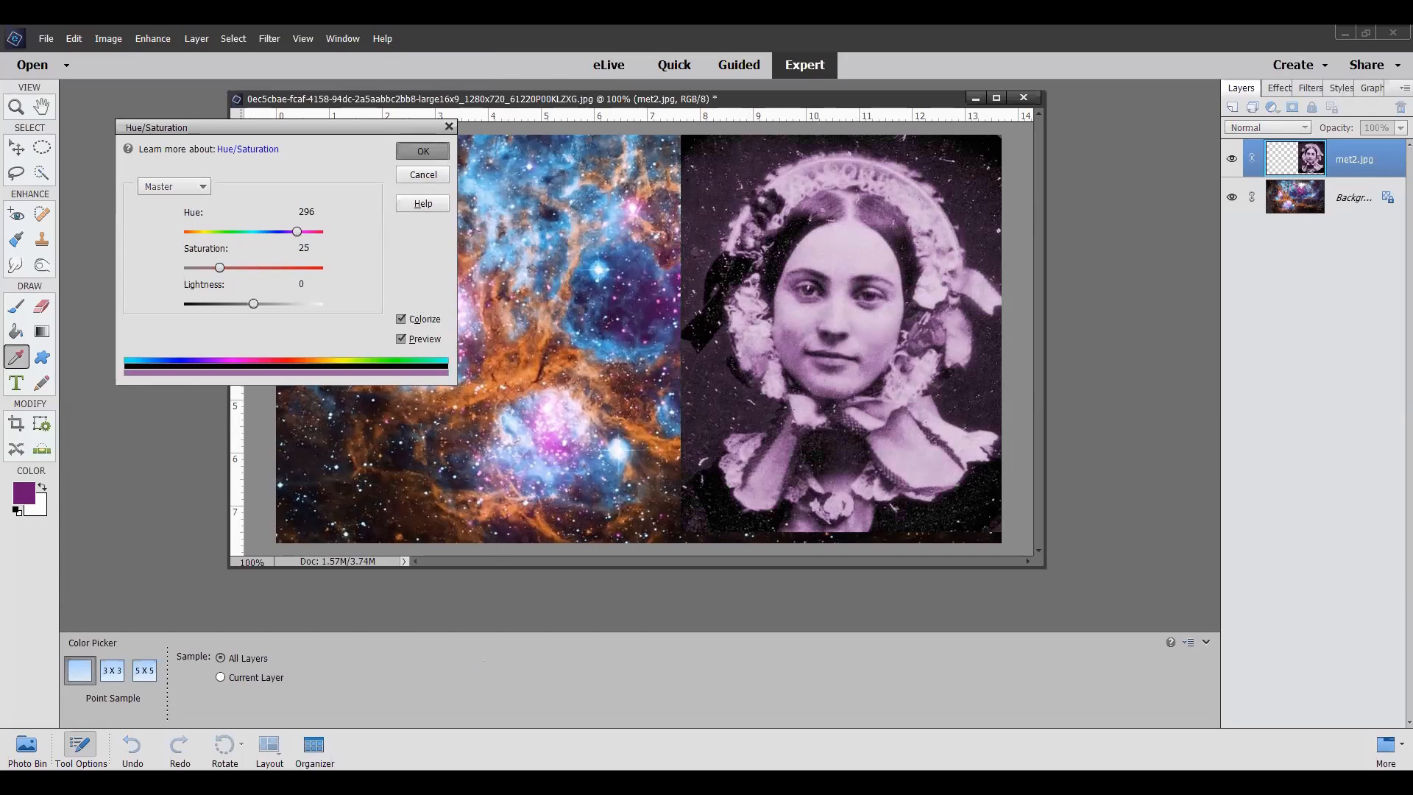
key("v")
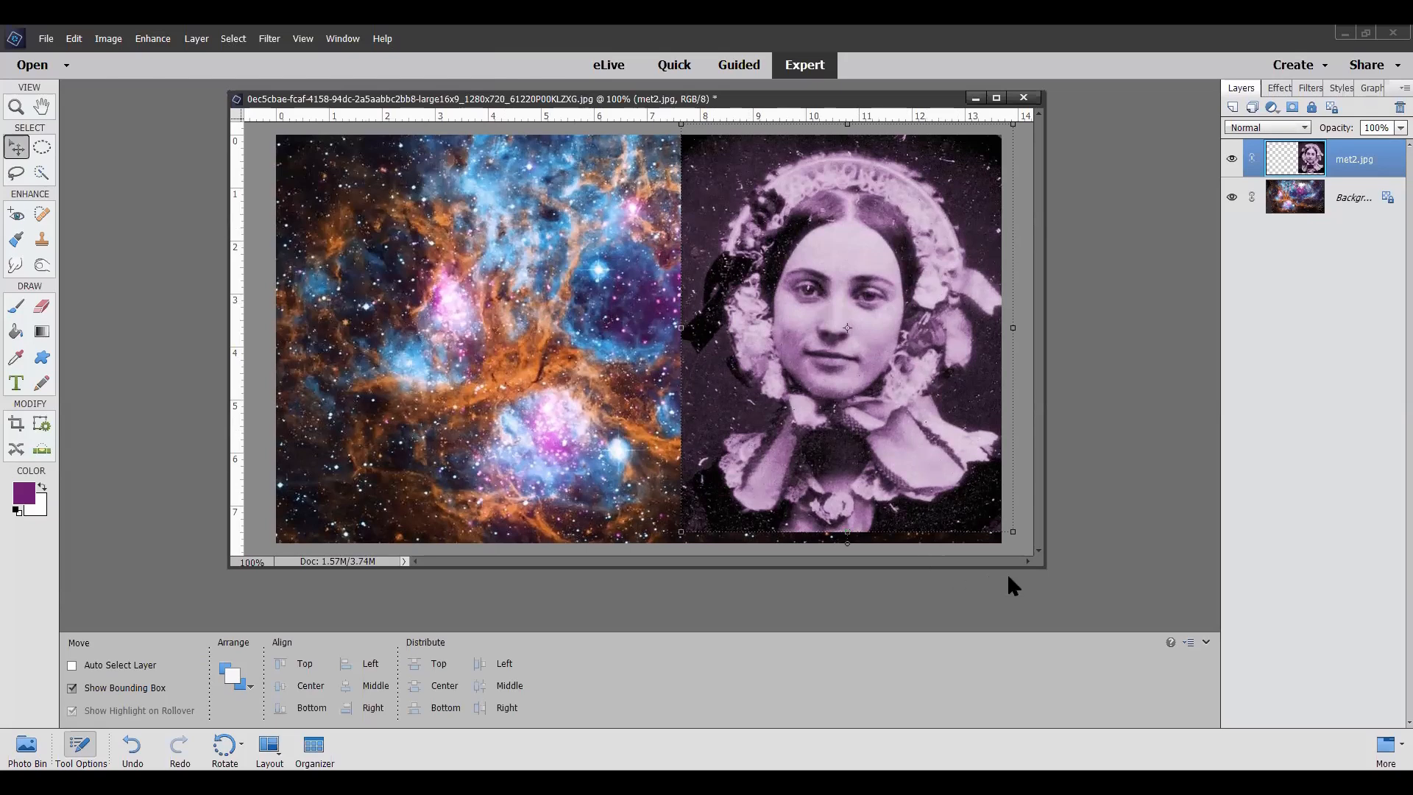
Step: Apply the Ink Outlines filter to the portrait layer with stroke length 1, dark intensity 20 and light intensity 41
left_click_drag(1041, 563, 1151, 630)
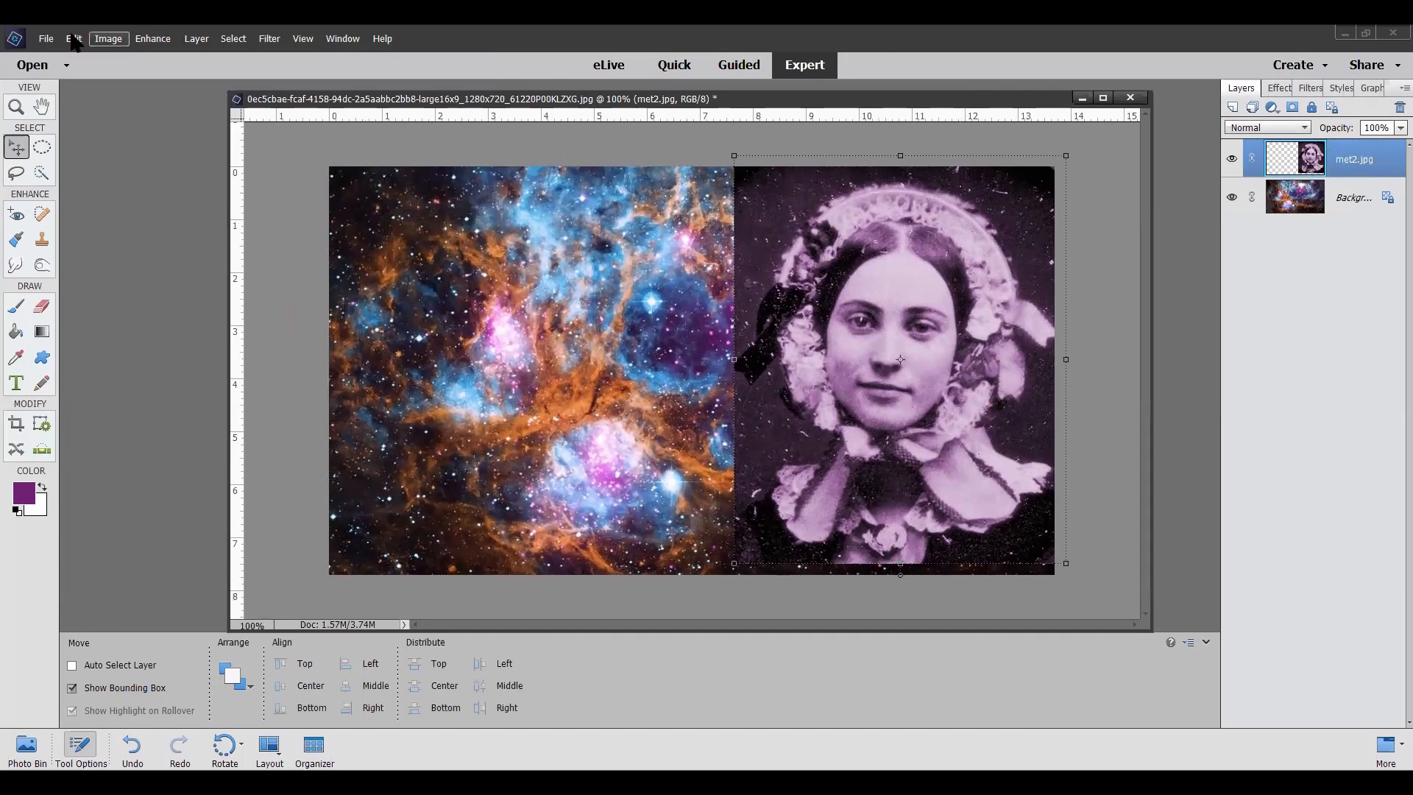
left_click(269, 39)
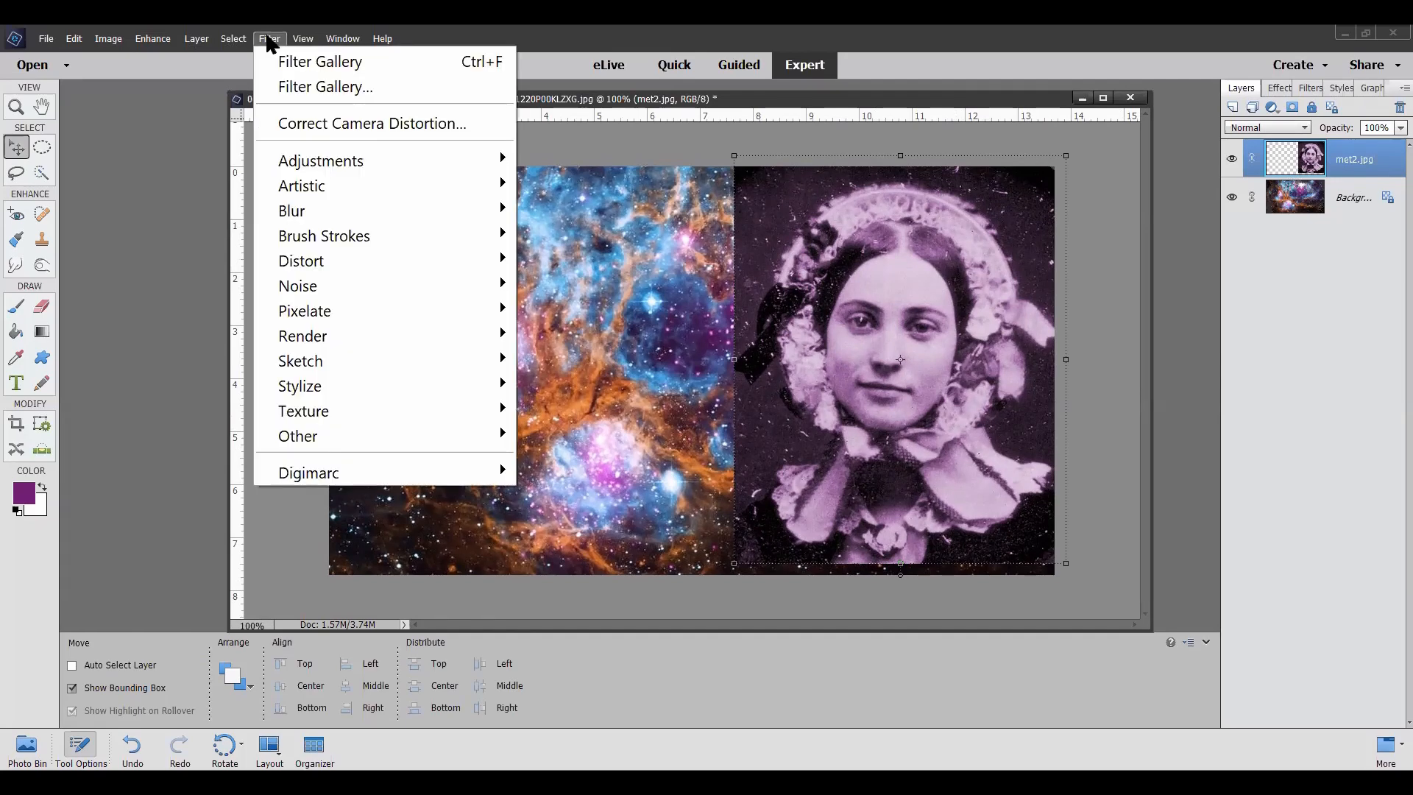
left_click(304, 88)
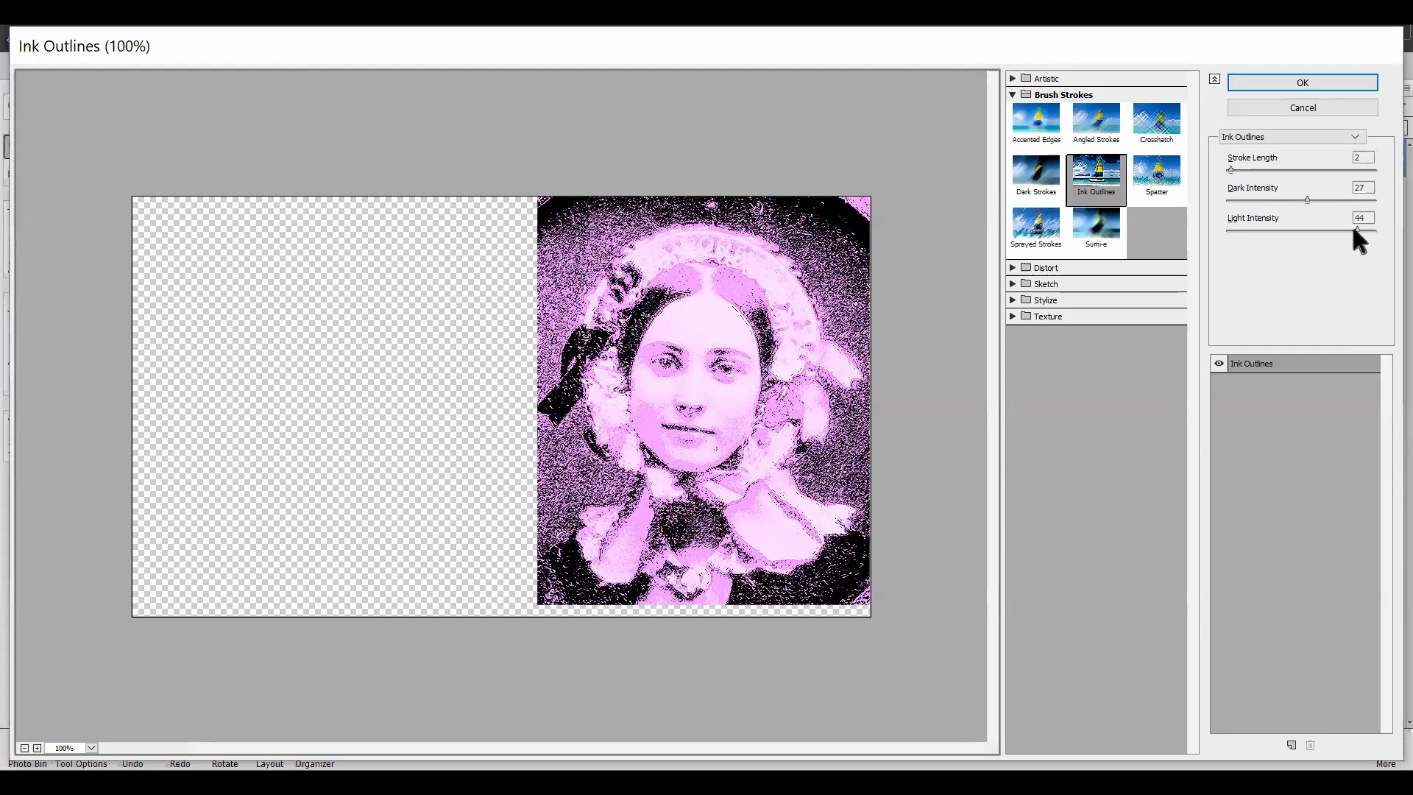
left_click_drag(1357, 229, 1350, 227)
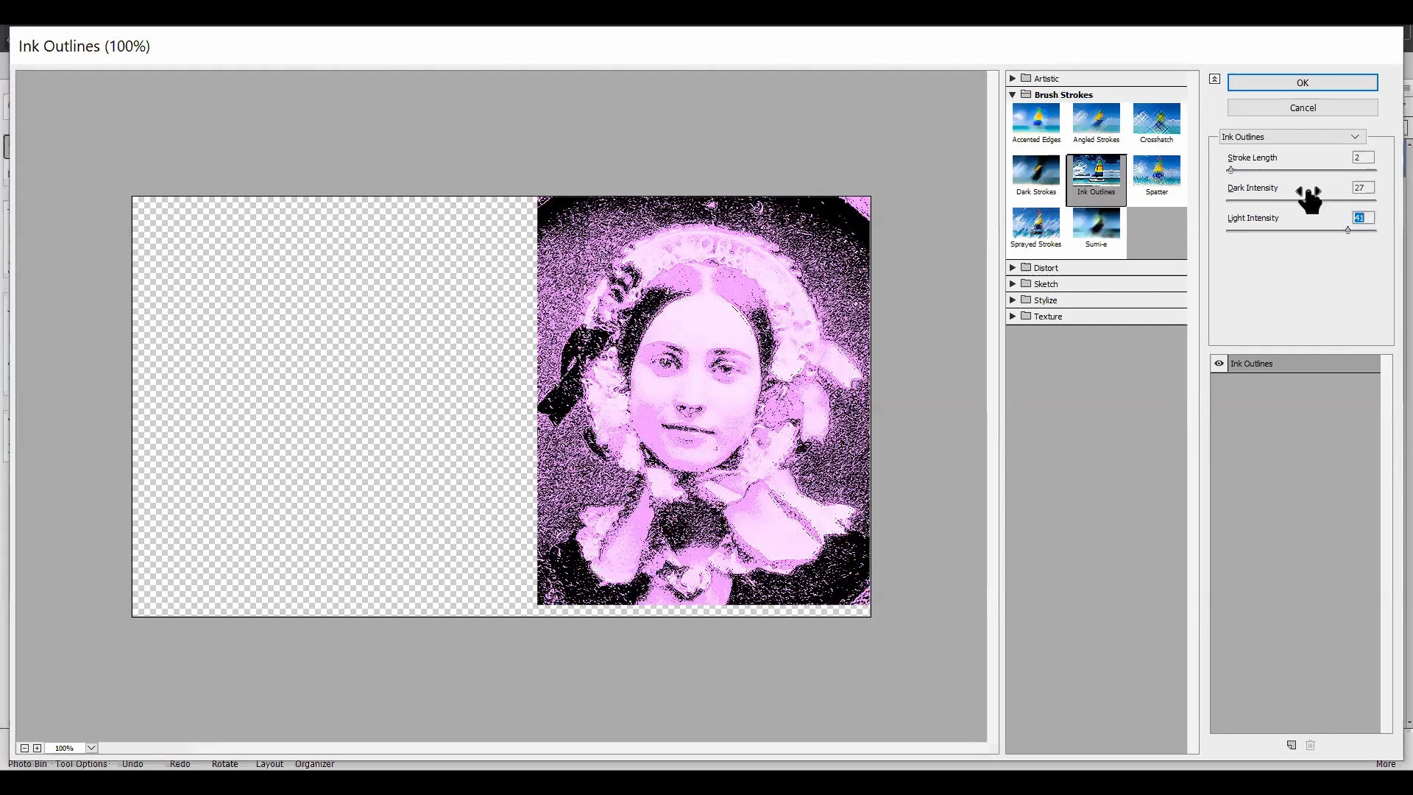
left_click_drag(1304, 196, 1283, 196)
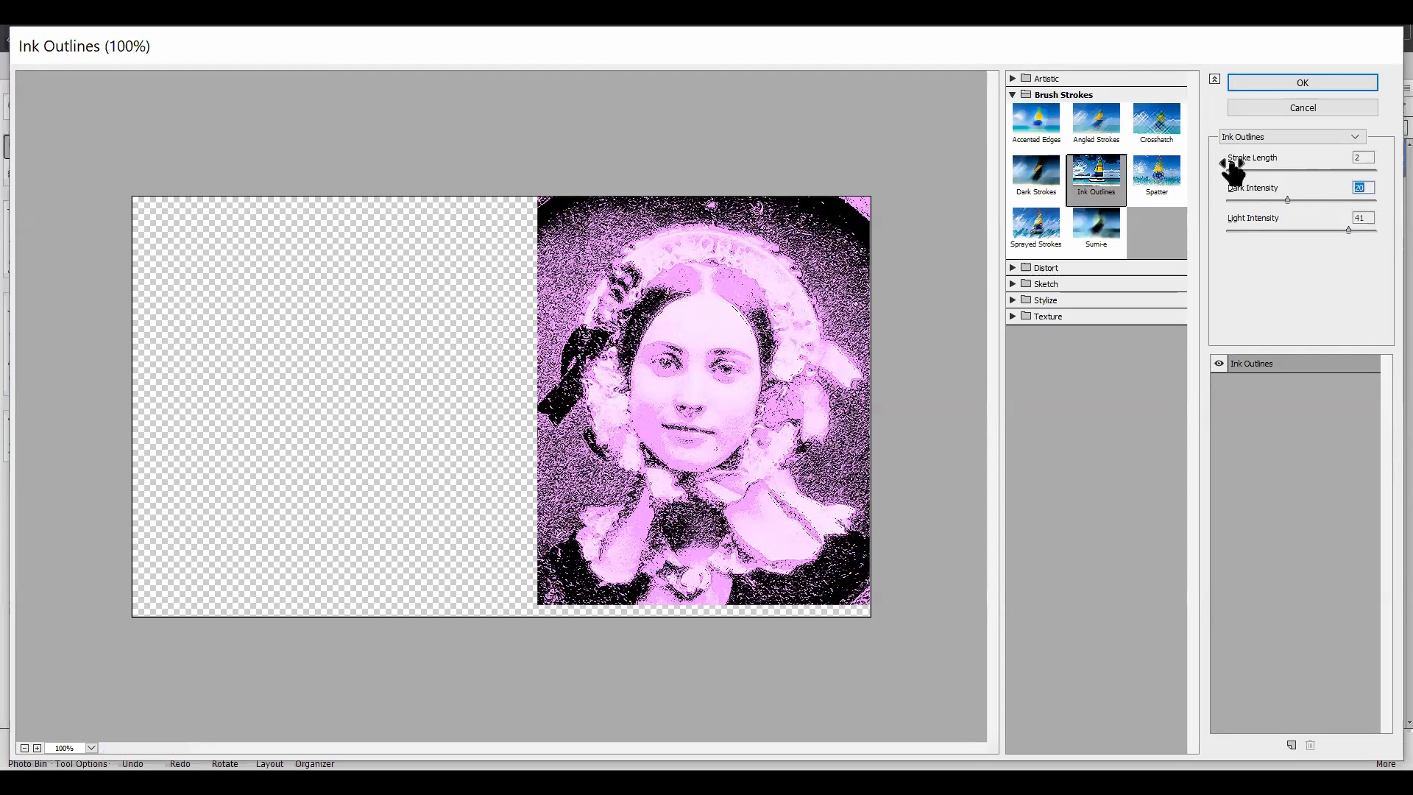
left_click_drag(1229, 168, 1222, 163)
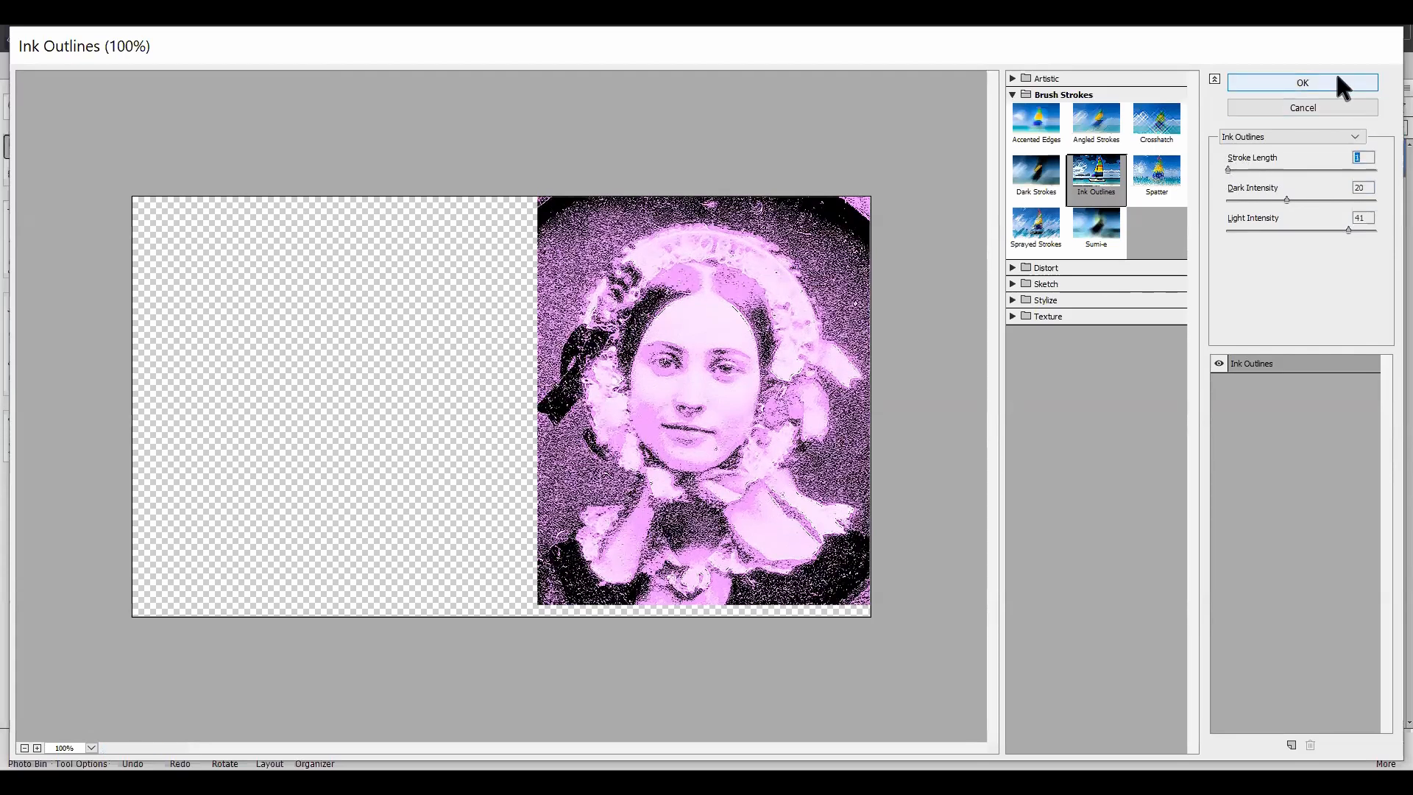
left_click(1312, 78)
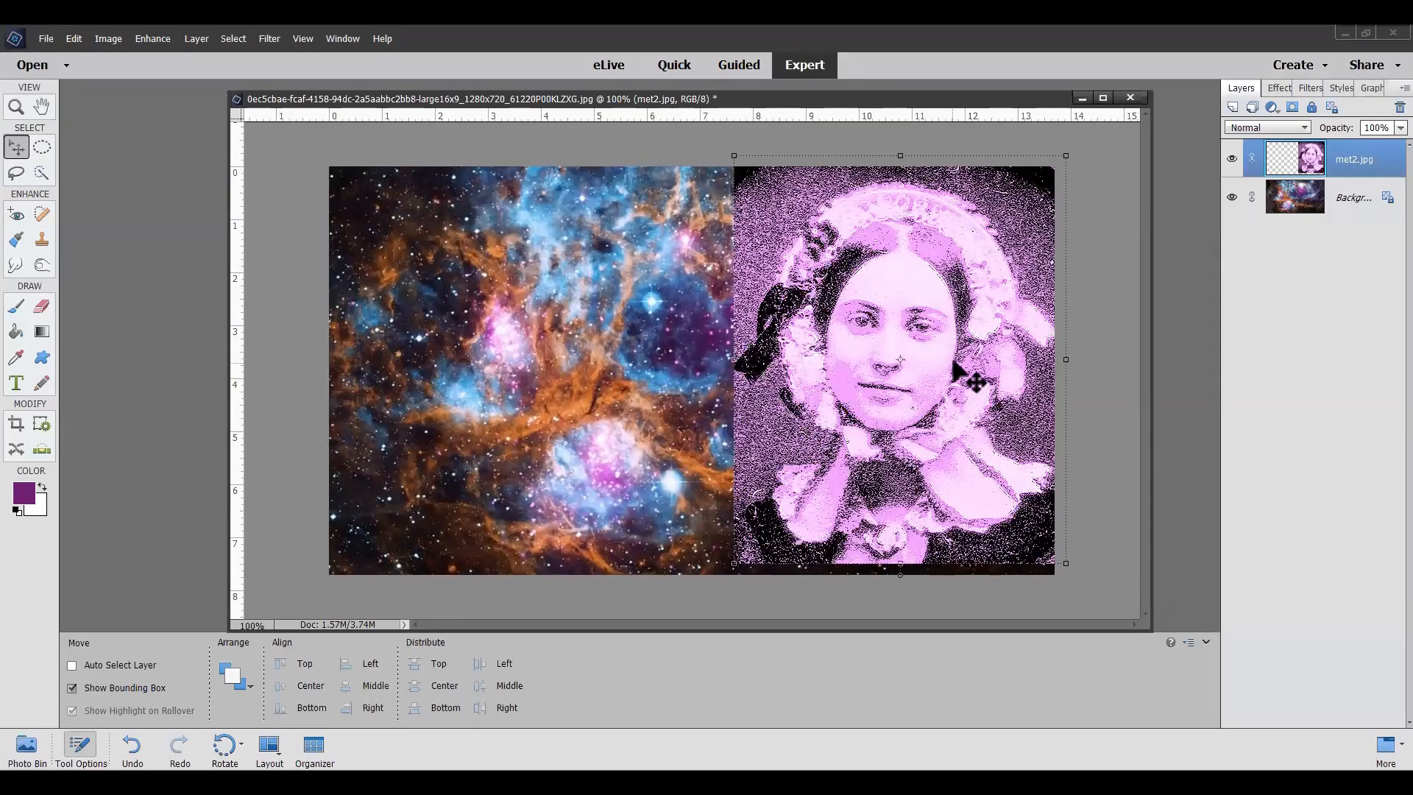
Step: Nudge the portrait layer slightly upward and draw a large elliptical selection around the woman's head, bonnet and collar
left_click_drag(946, 406, 948, 420)
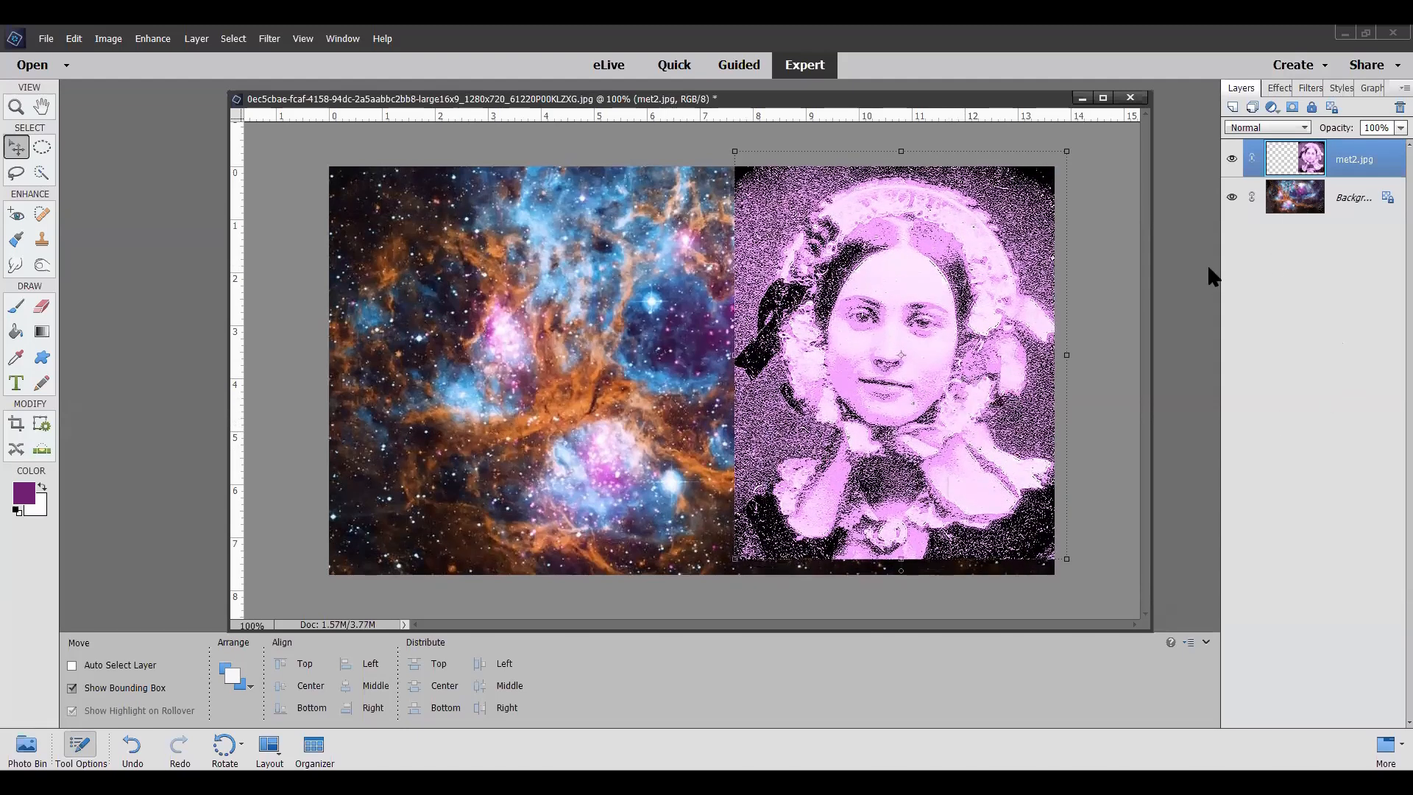
left_click(42, 147)
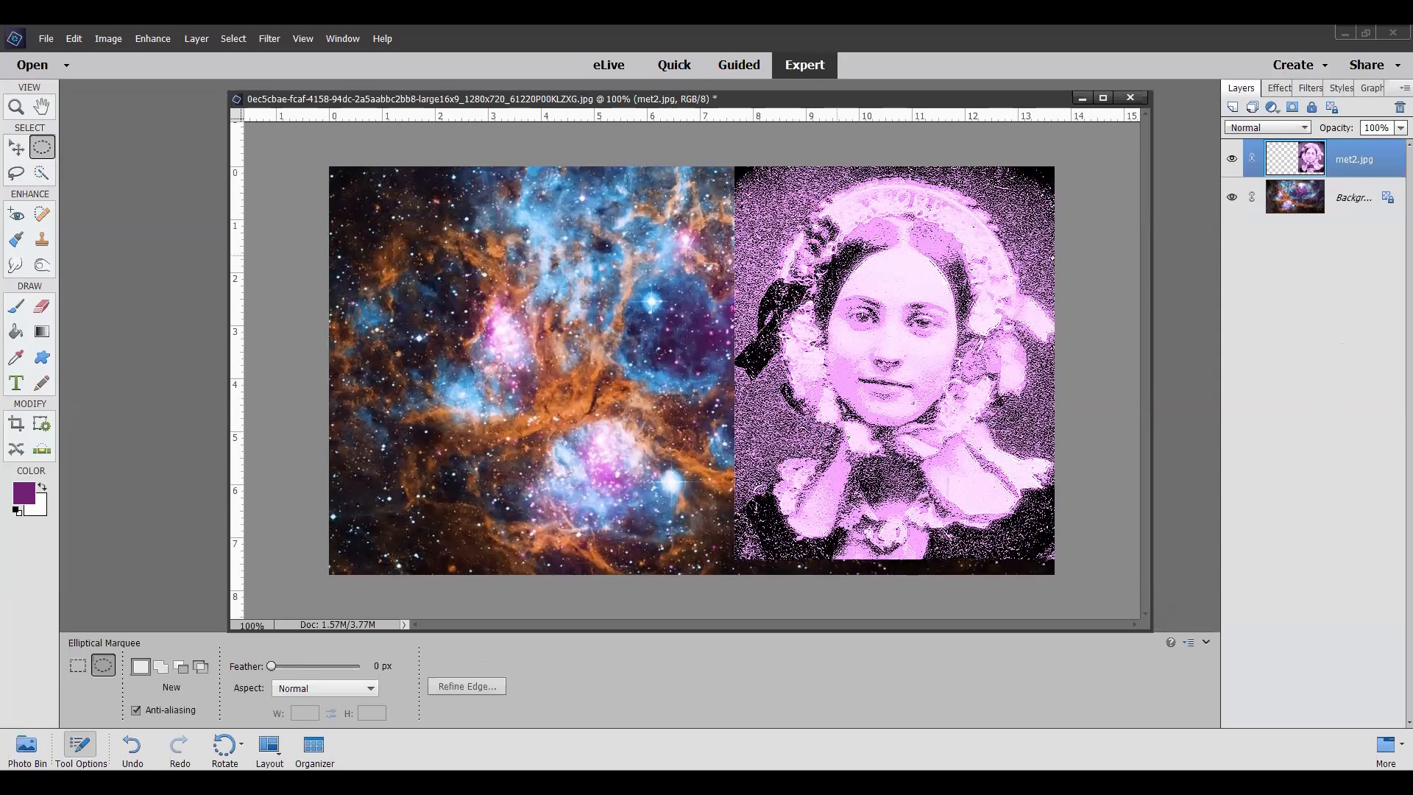
left_click_drag(795, 170, 1121, 545)
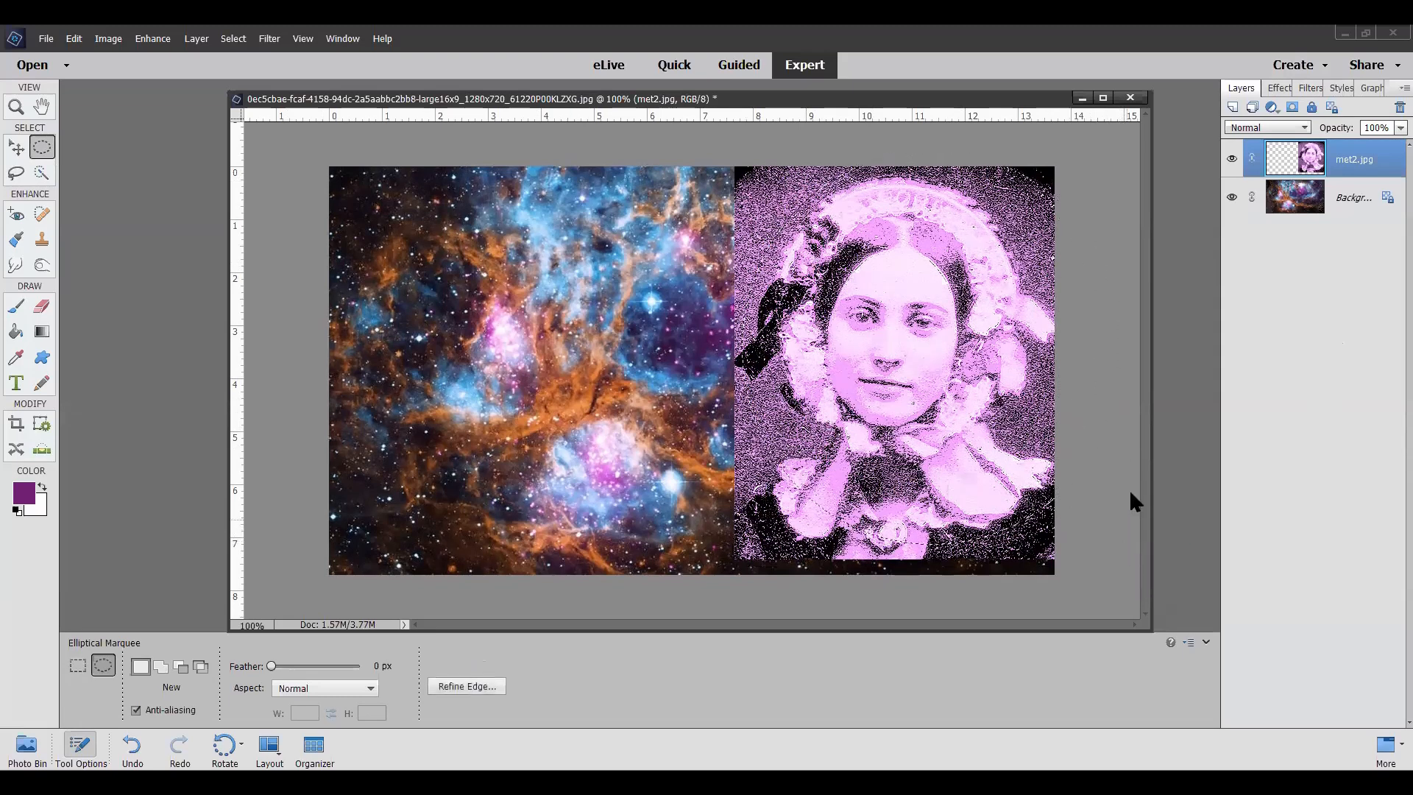
Step: Fade the portrait's edges into the nebula by deleting the inverted elliptical selection, feathered by 45 pixels, and deselect
right_click(834, 289)
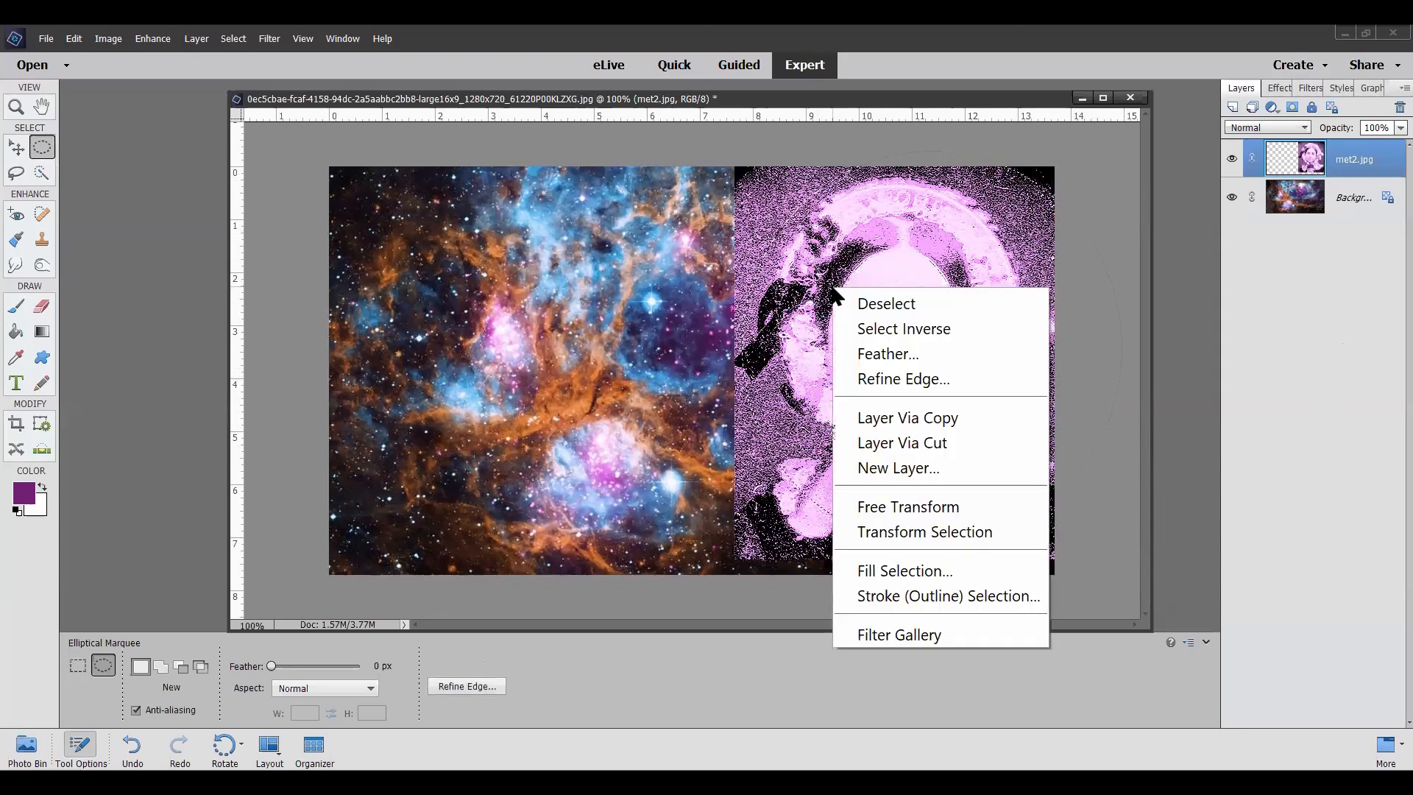
left_click(895, 325)
right_click(870, 320)
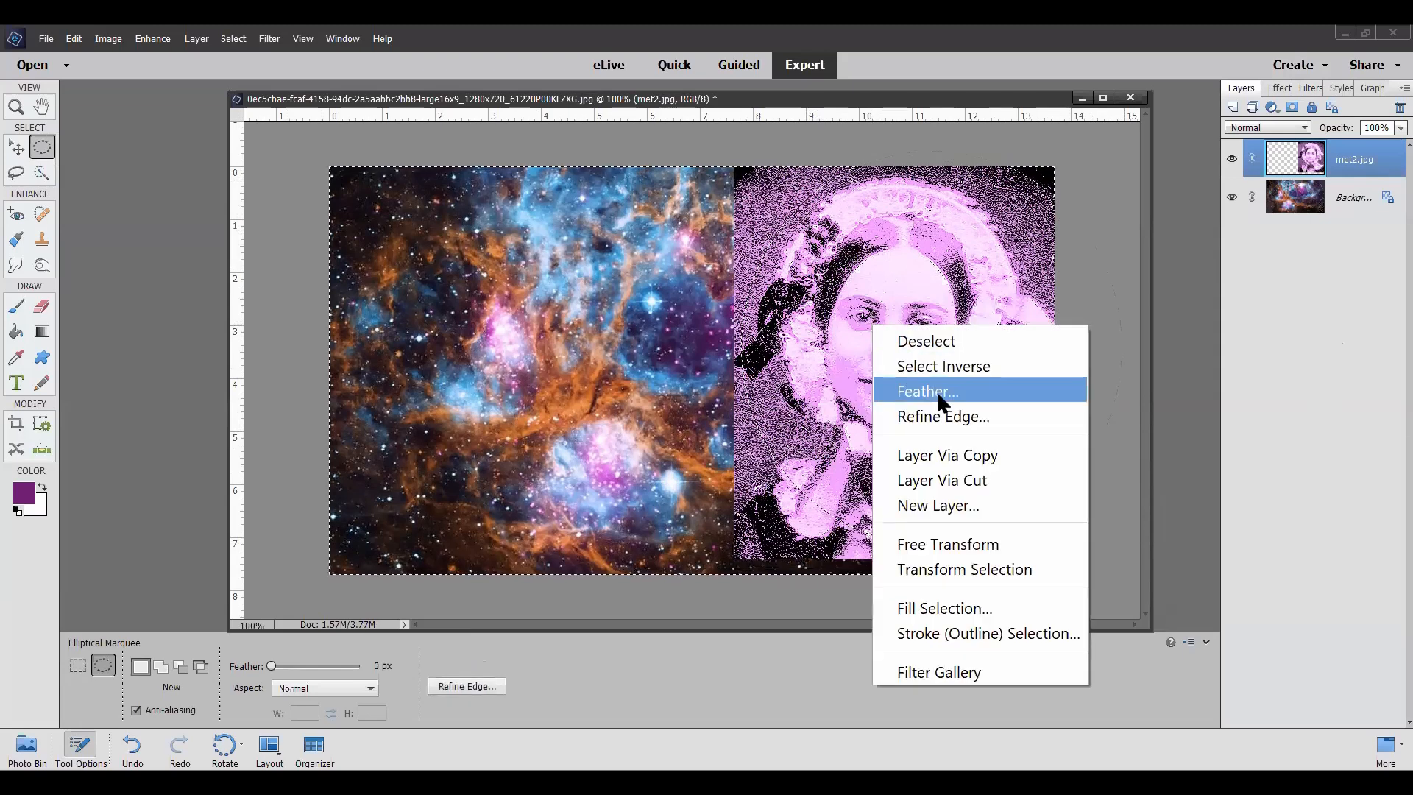
left_click(933, 391)
type("45")
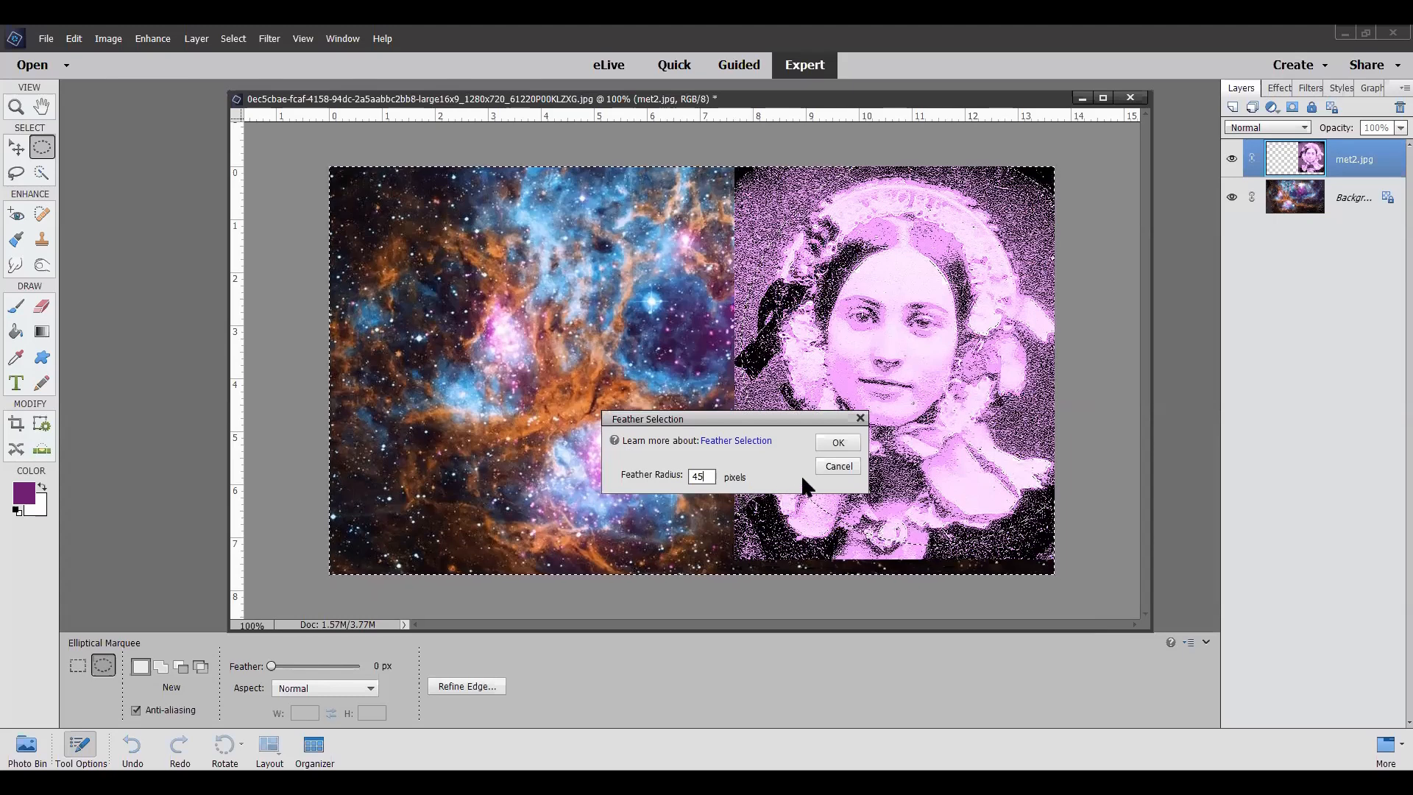
left_click(845, 441)
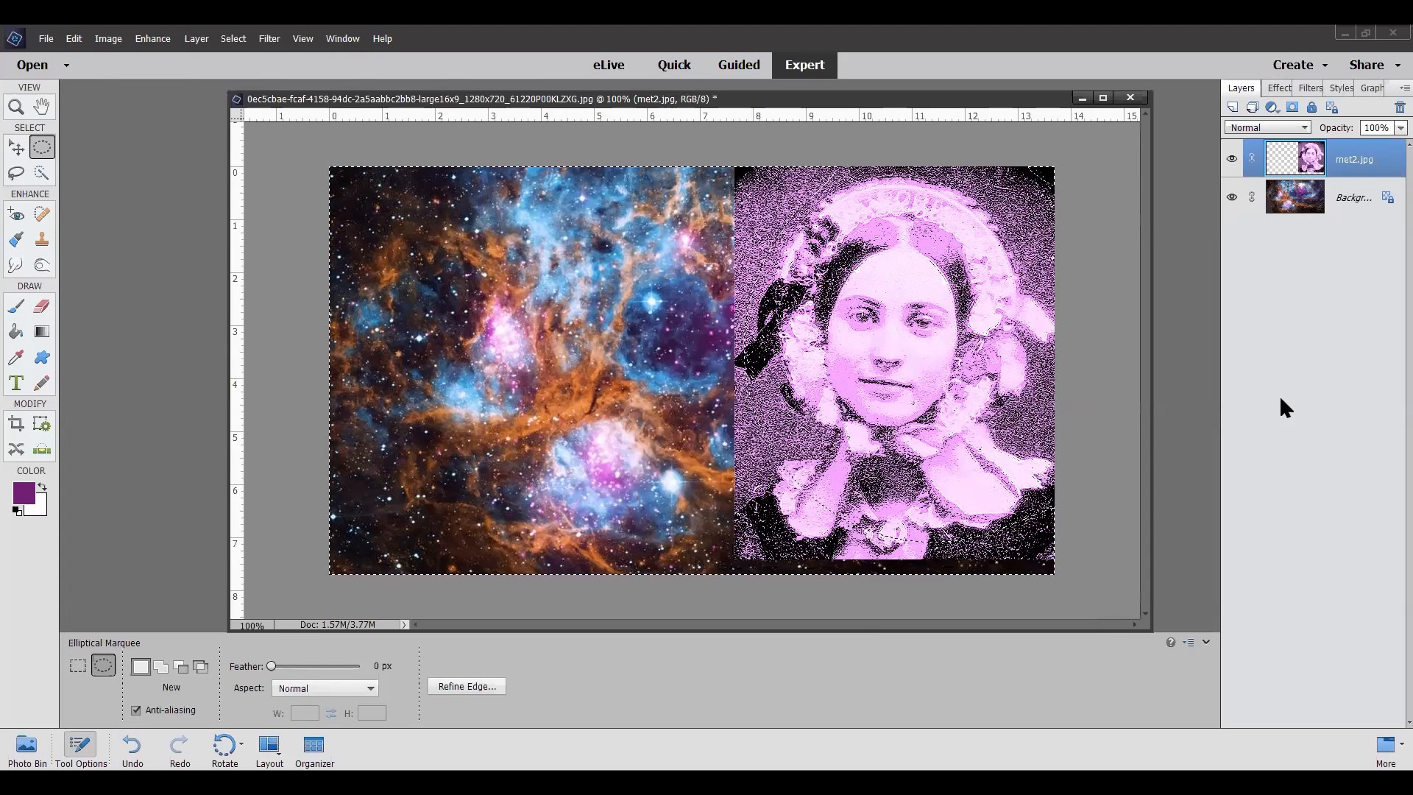
key("Delete")
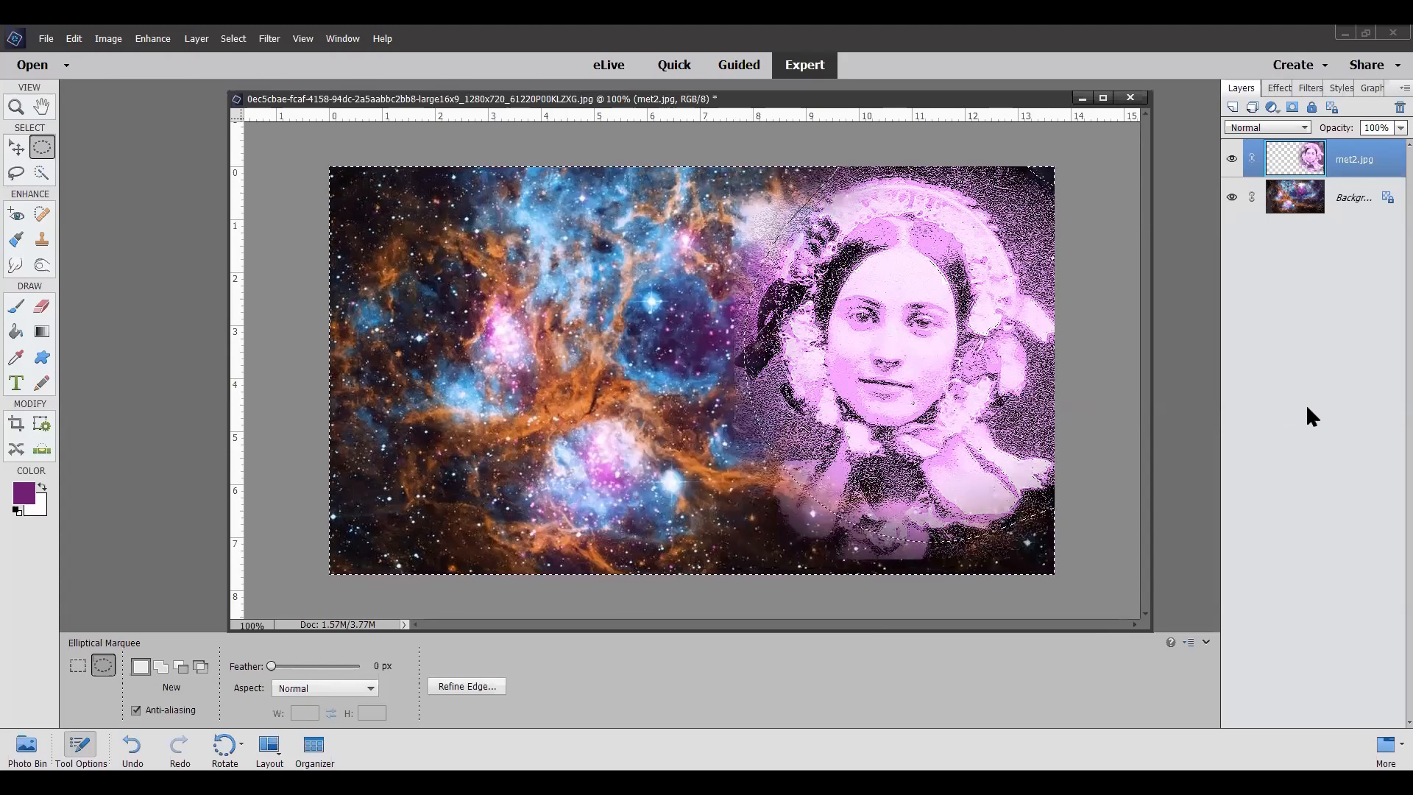
key("ctrl+d")
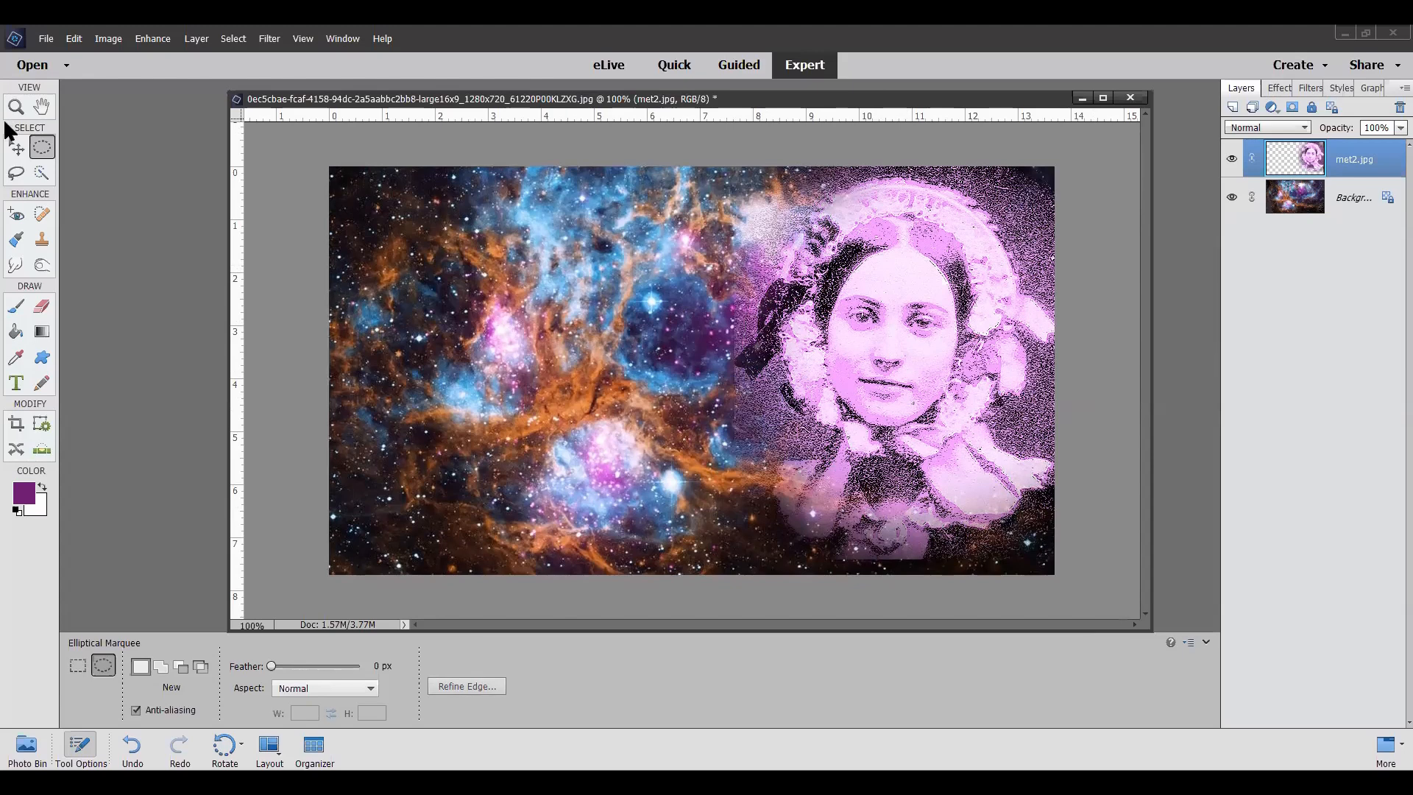
Step: Nudge the faded portrait layer slightly downward over the nebula
left_click(16, 147)
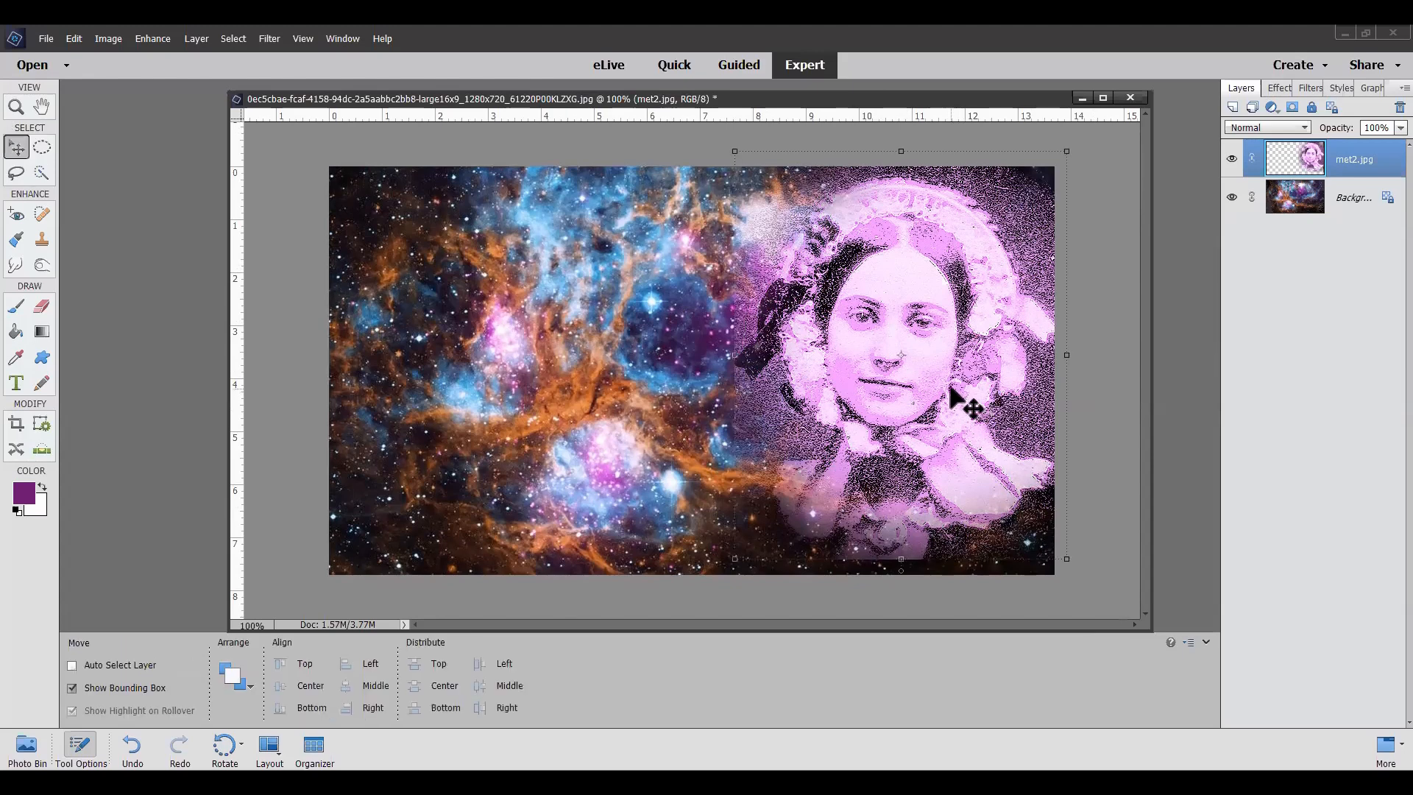
key("Down")
key("Down")
key("Down")
key("Down")
key("Down")
key("Down")
key("Down")
key("Down")
key("Down")
key("Down")
key("Down")
key("Down")
key("Down")
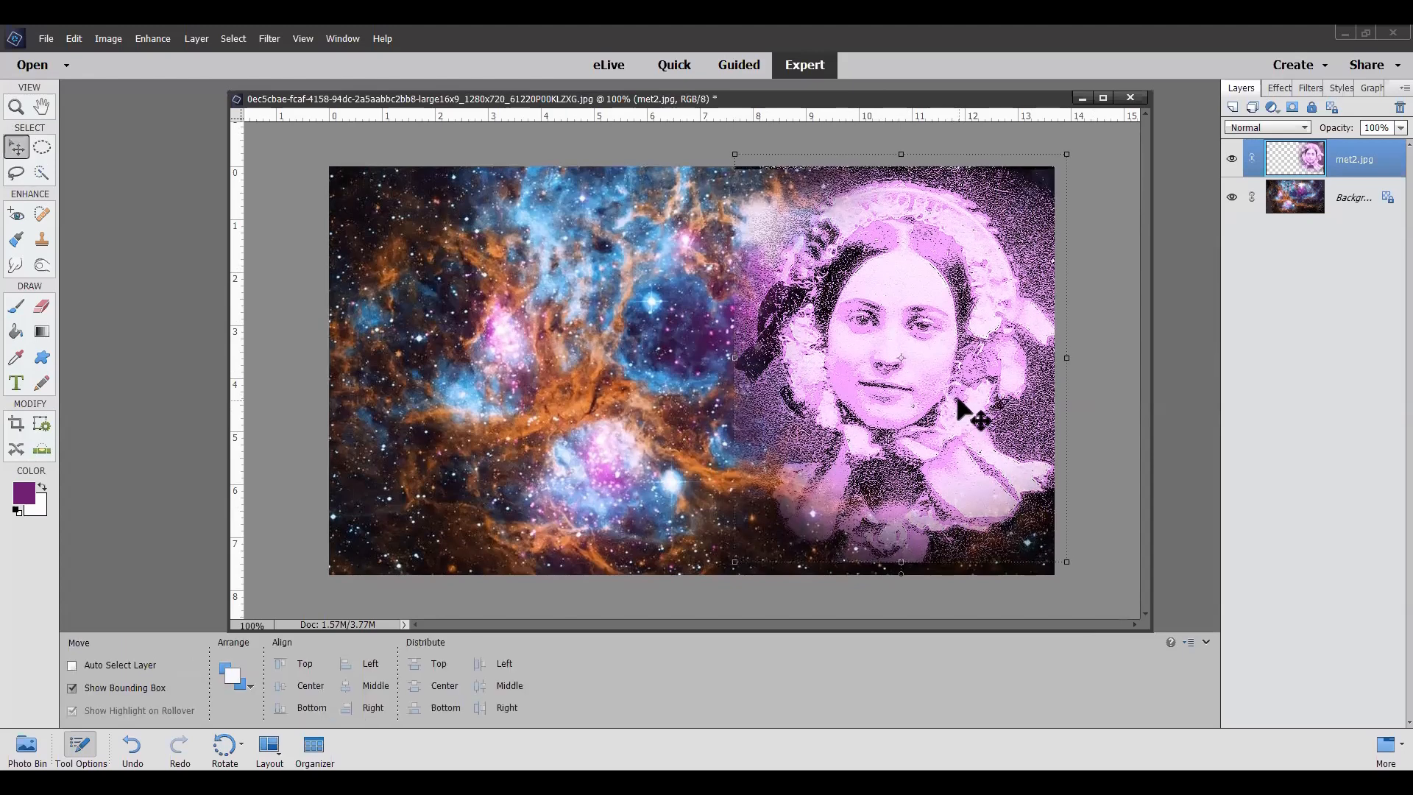
key("Down")
key("Down")
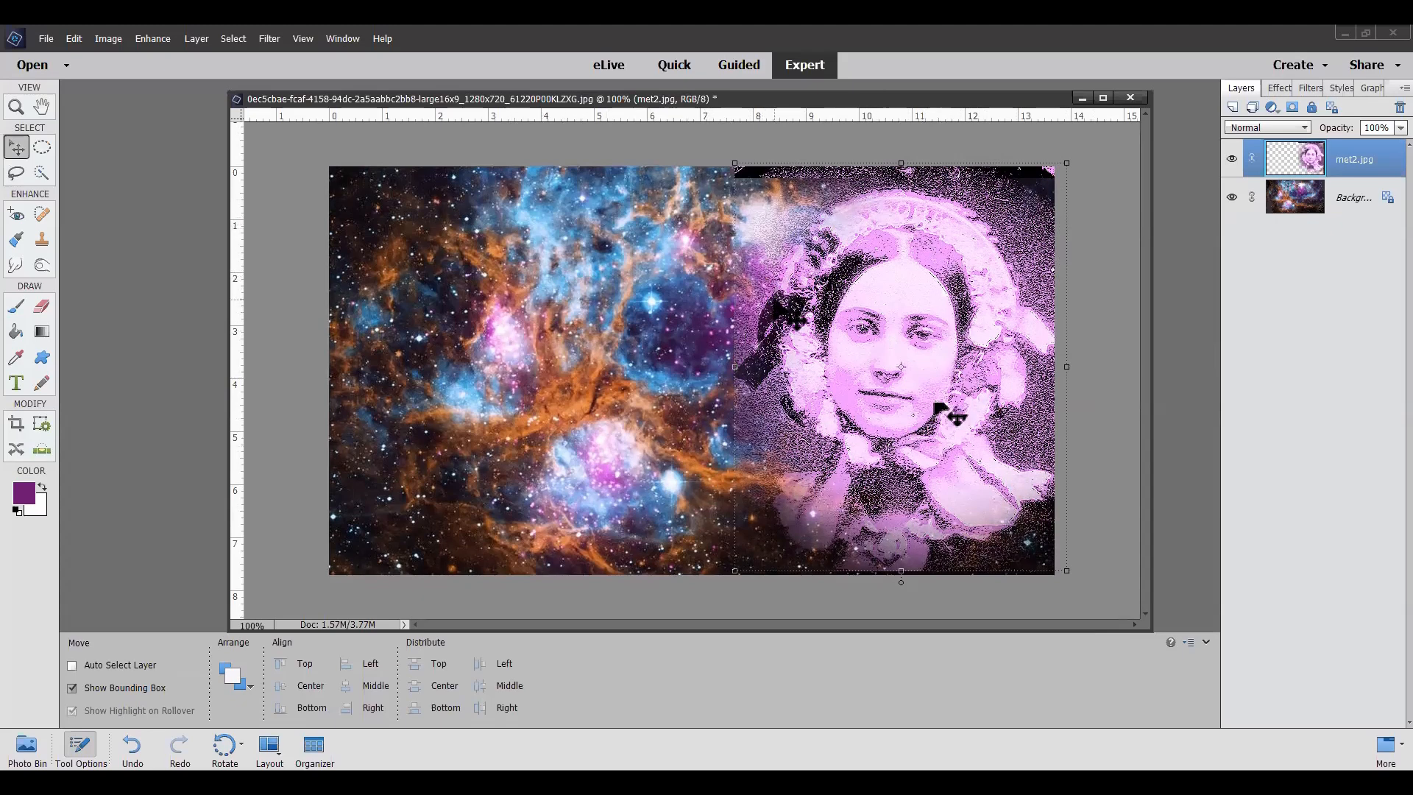
Step: Convert the nebula background into a regular layer with the default name, Normal mode and 100% opacity
right_click(1335, 211)
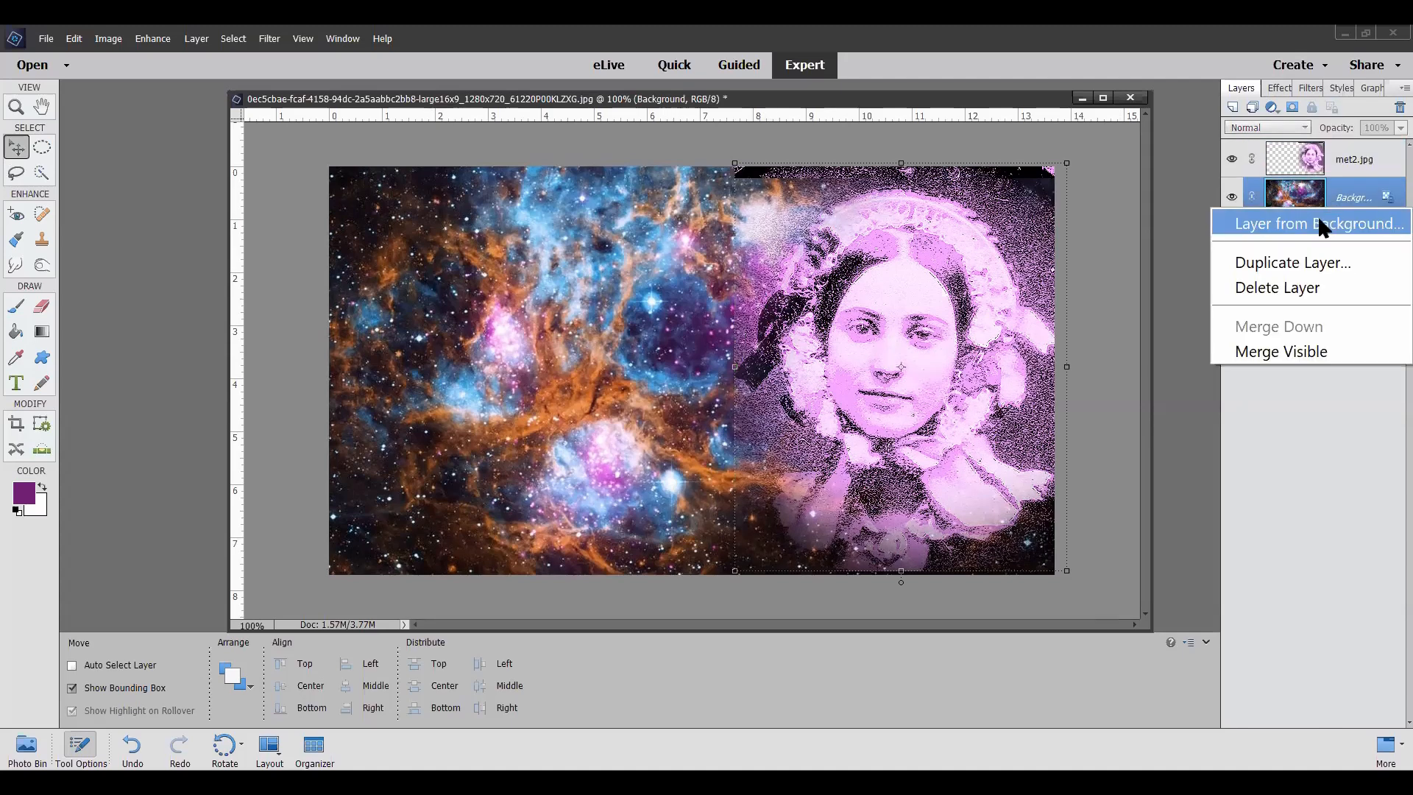
left_click(1316, 215)
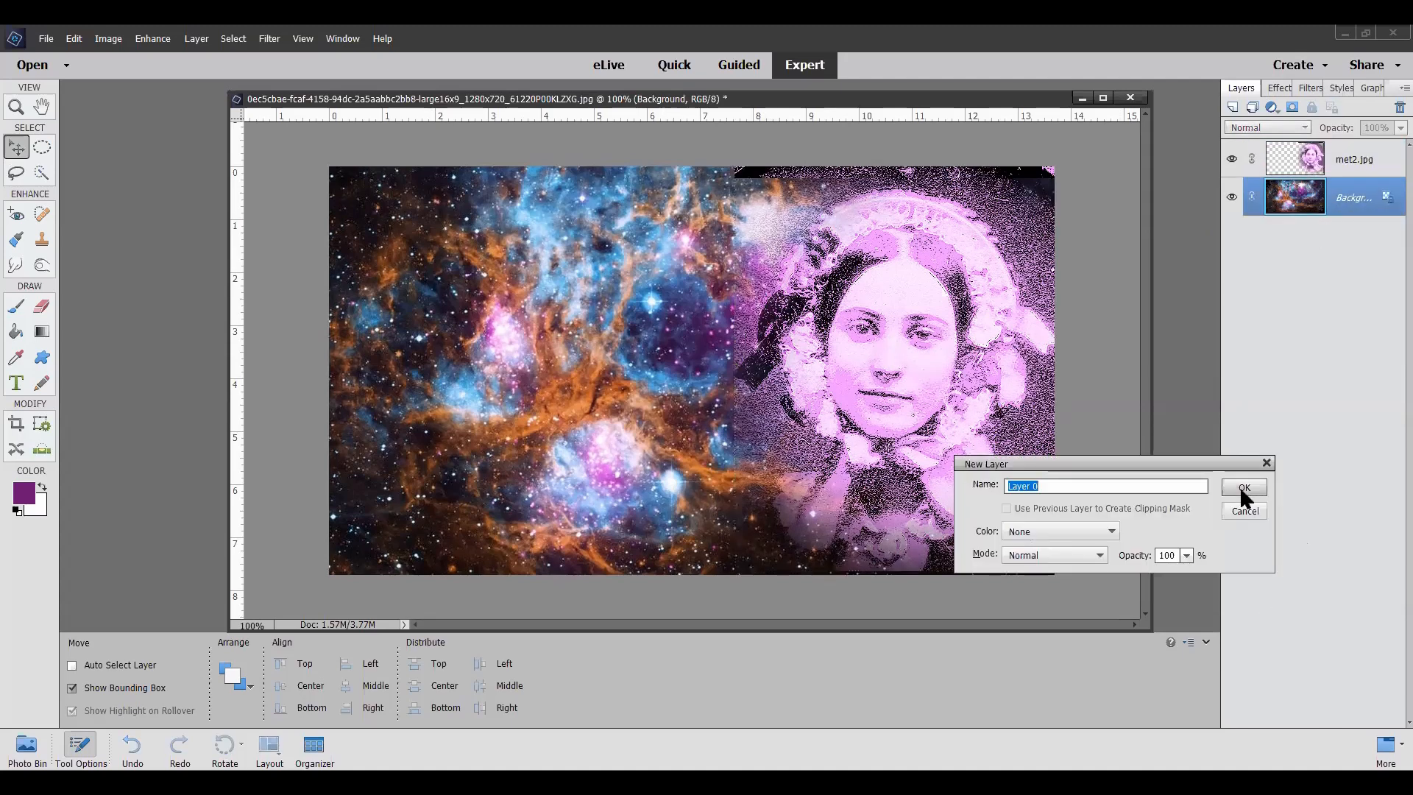
key("Return")
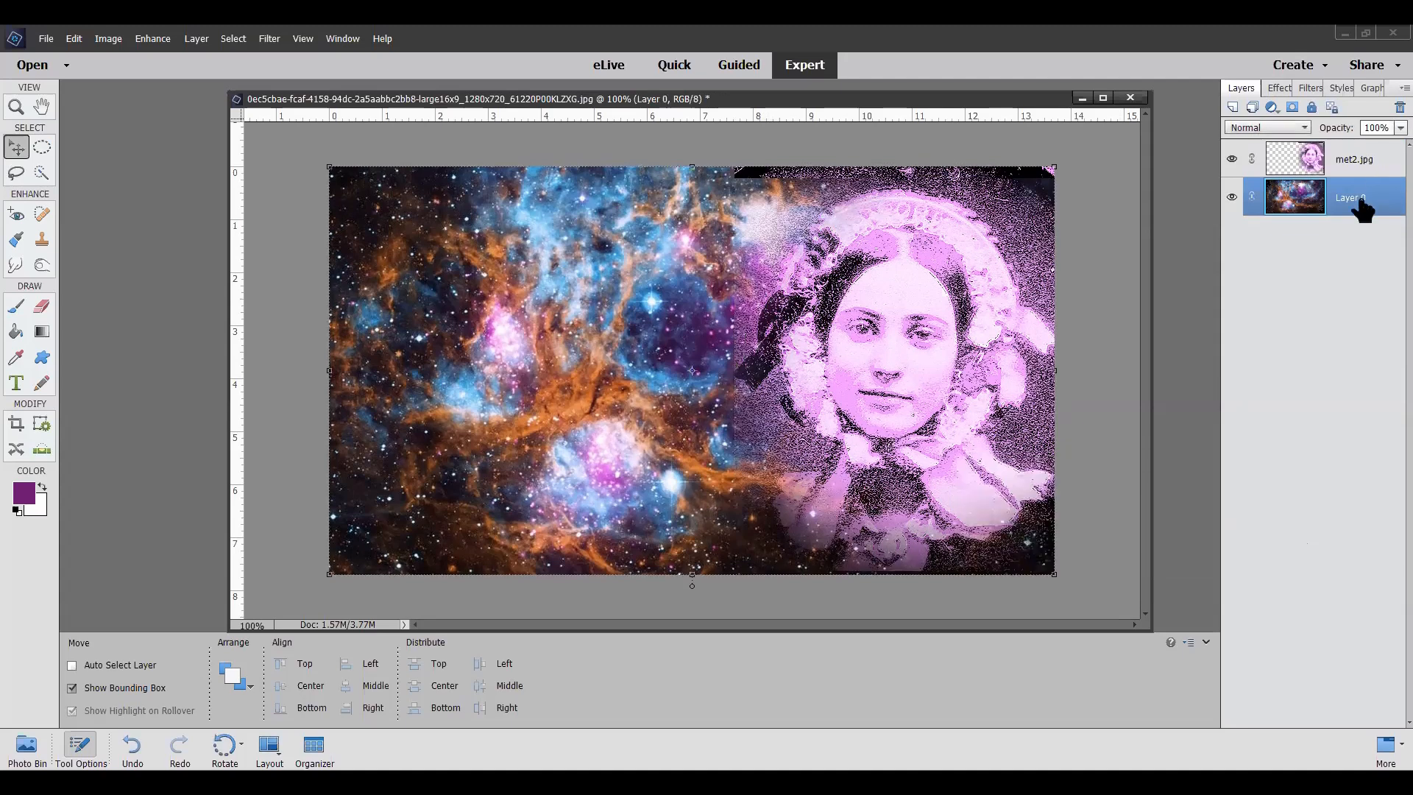
Step: Duplicate the nebula layer and place the copy above the met2 portrait layer
right_click(1357, 193)
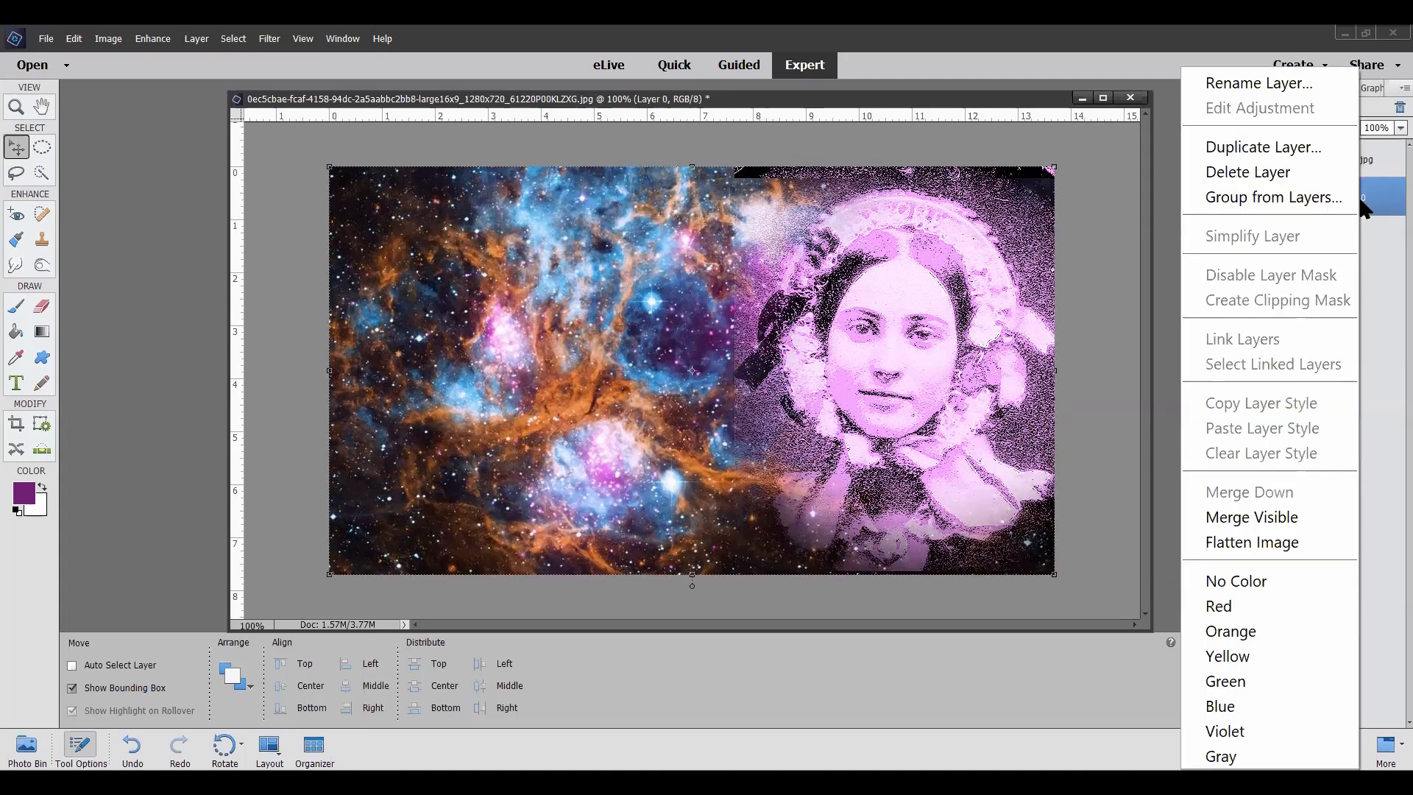
left_click(1314, 147)
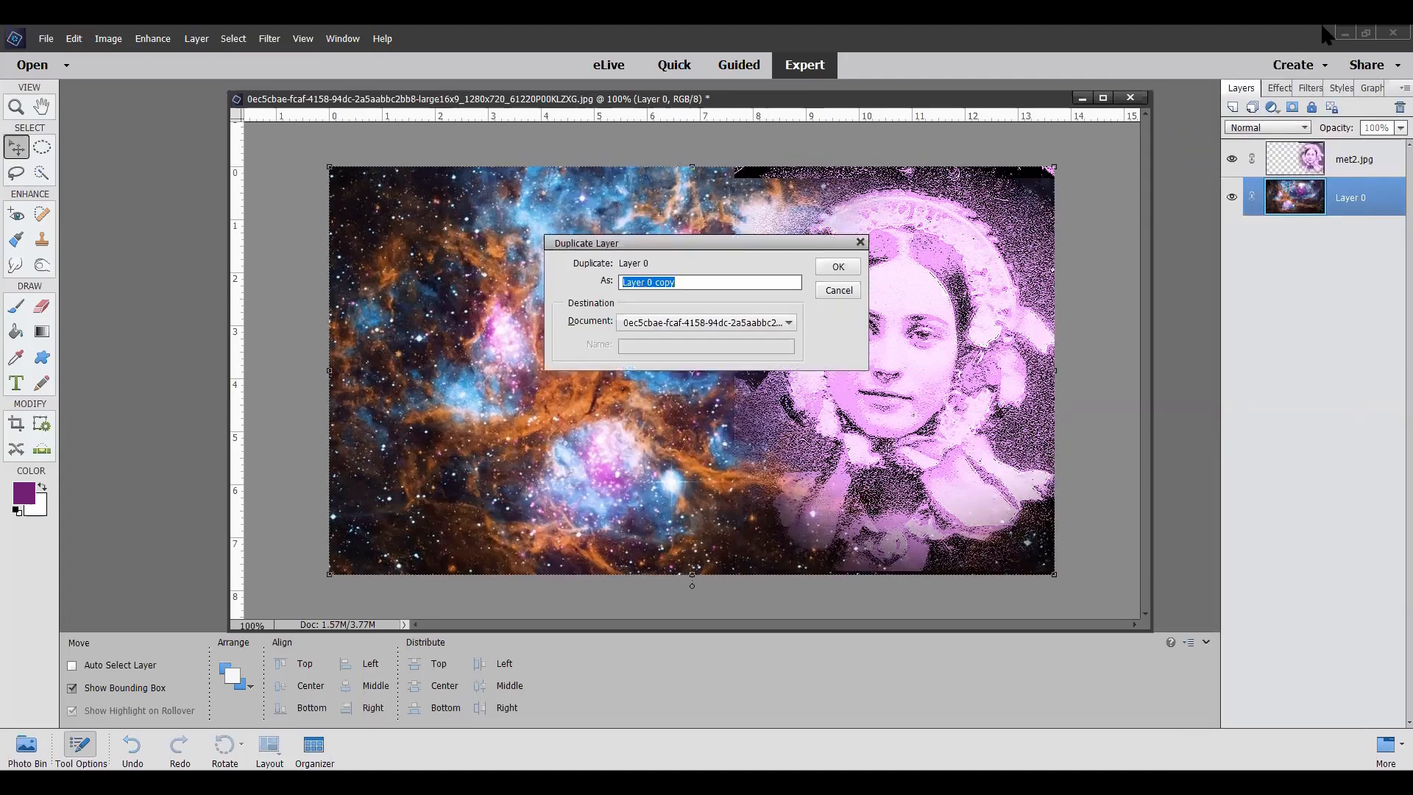
left_click(839, 266)
left_click_drag(1335, 211, 1336, 147)
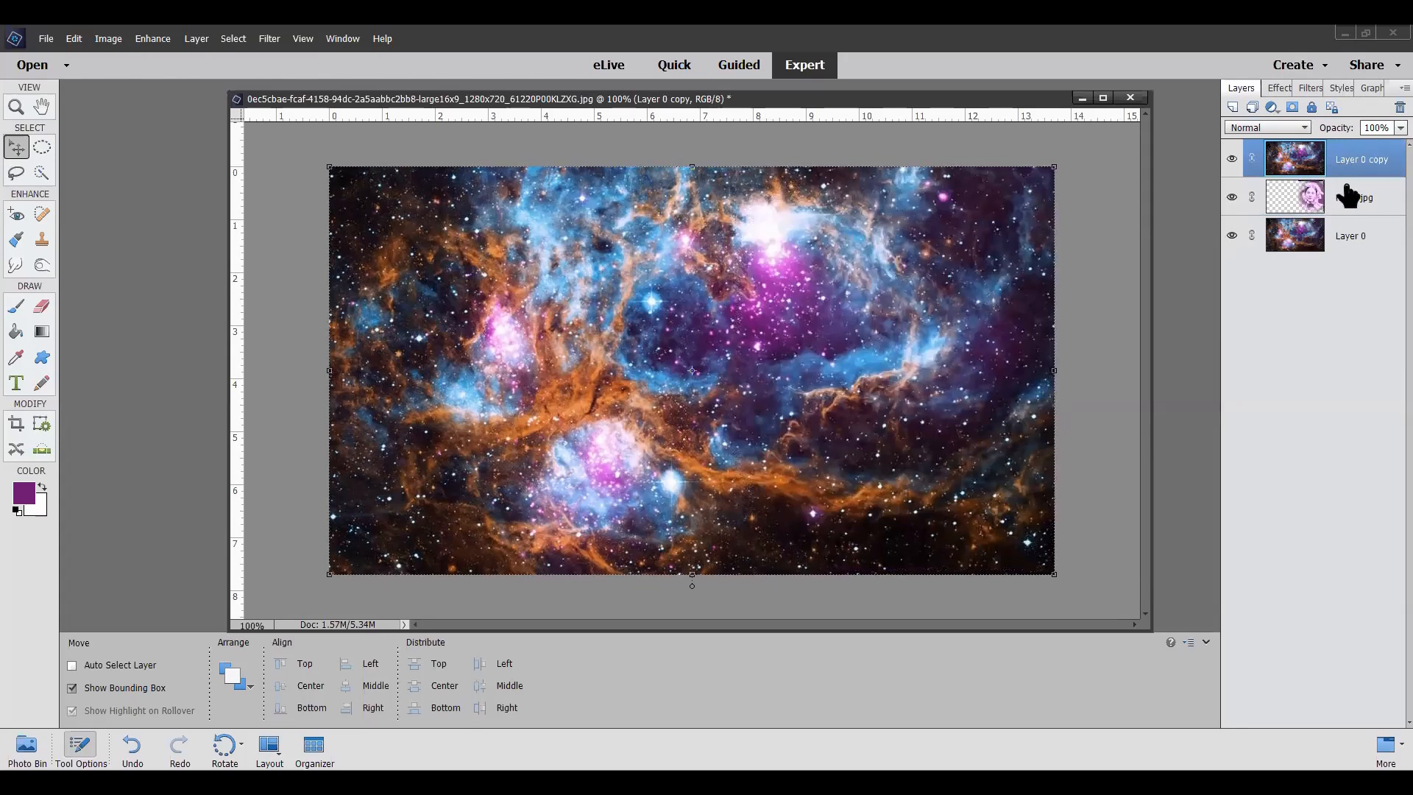
Step: Try darkening blend modes on the nebula copy, including Darken, Linear Burn and Darker Color, and settle on Lighten
left_click(1305, 131)
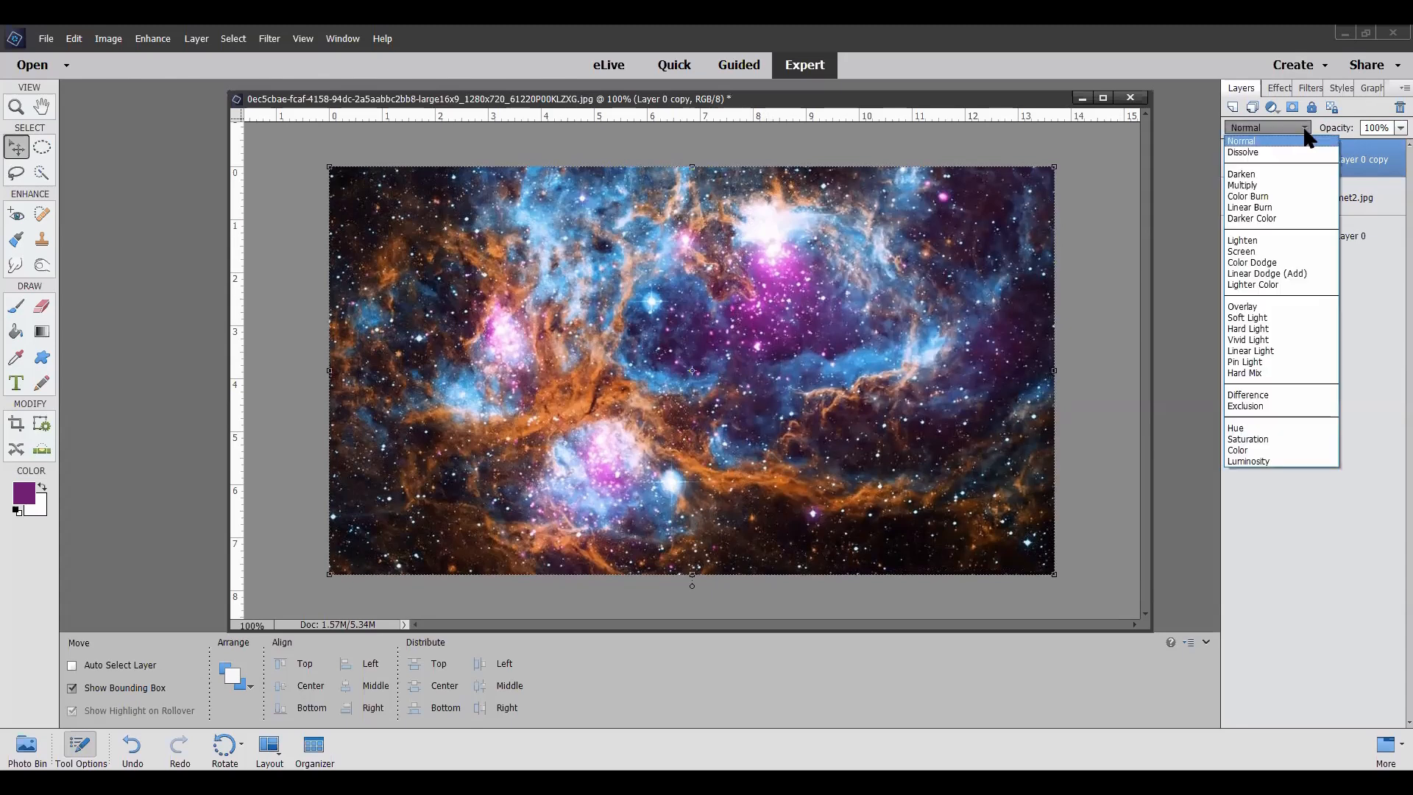
left_click(1276, 177)
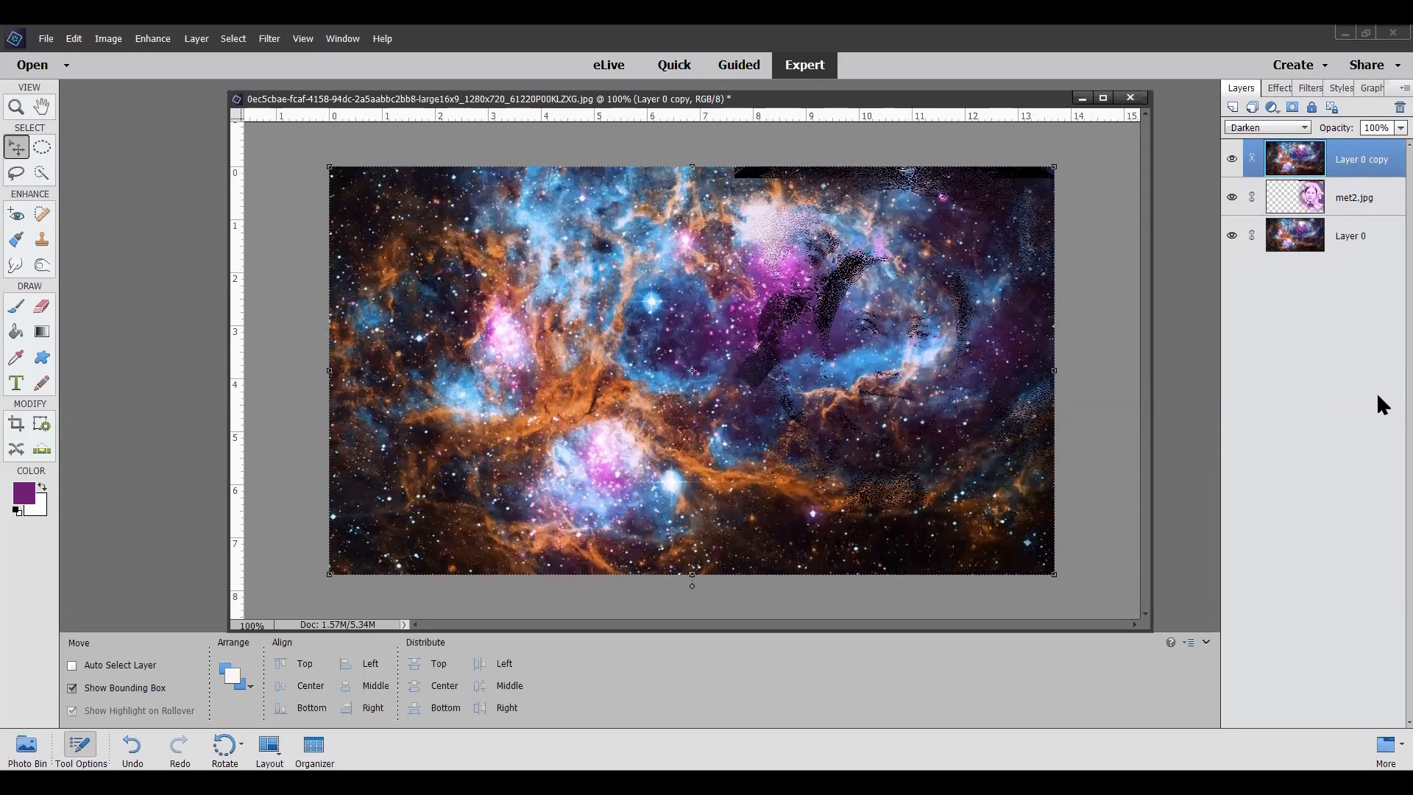
key("shift+plus")
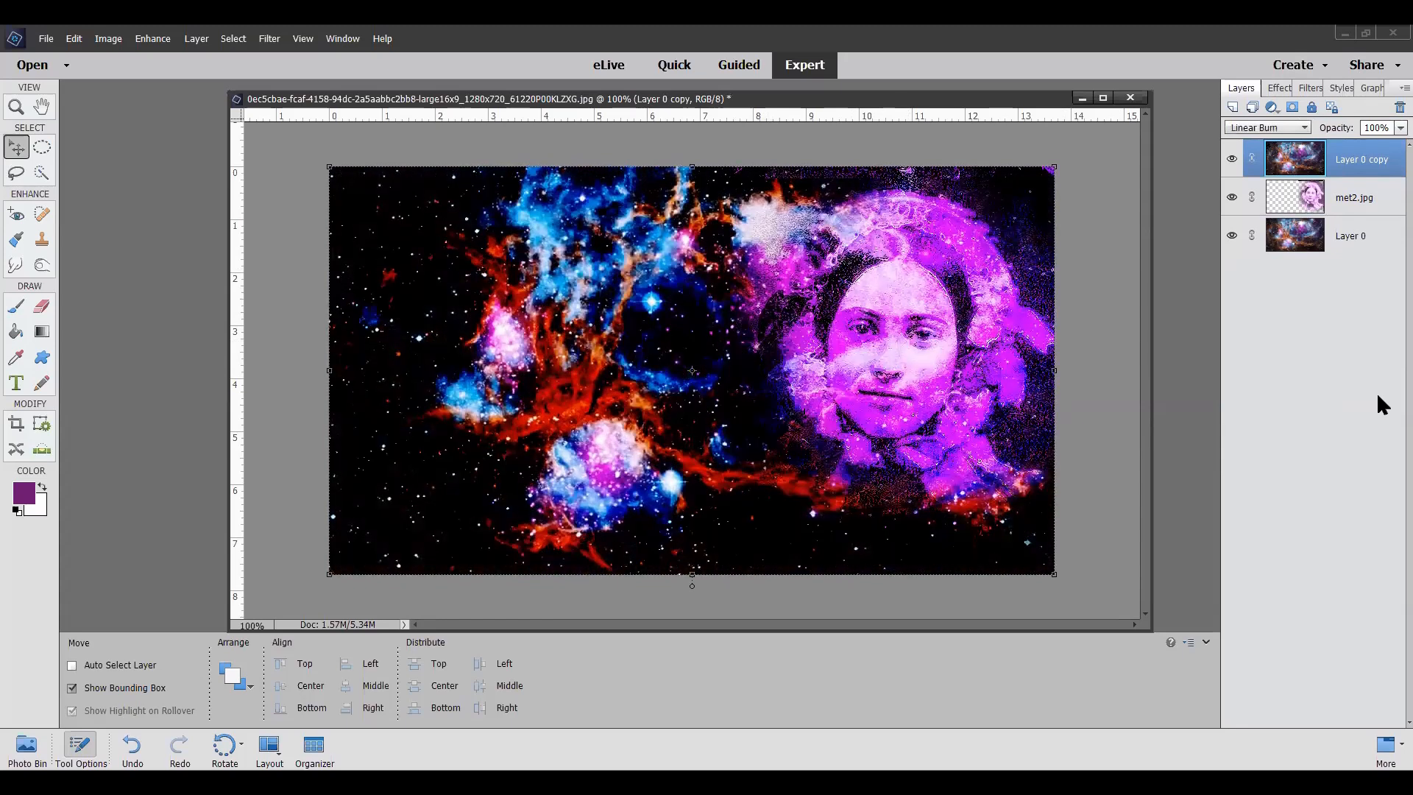
key("shift+plus")
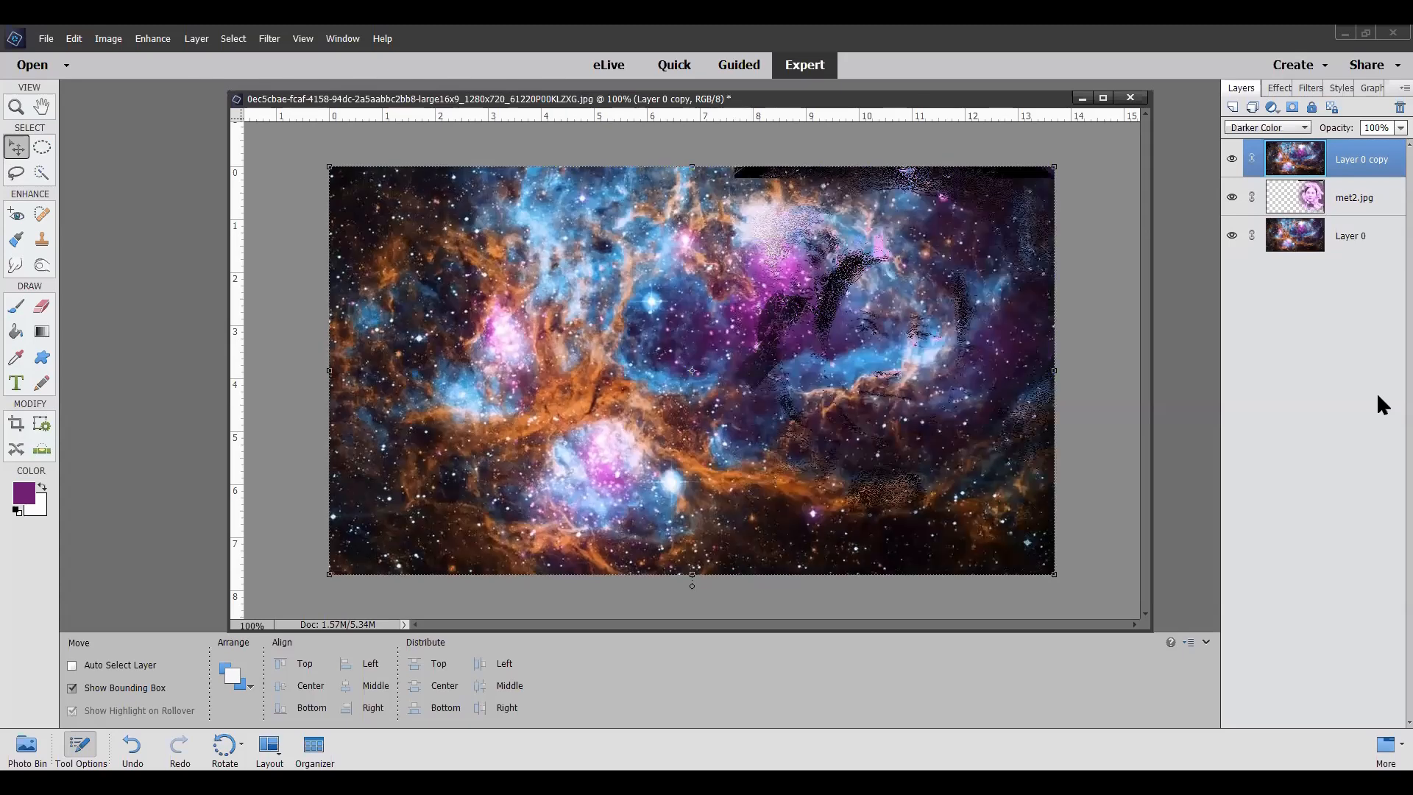
key("shift+plus")
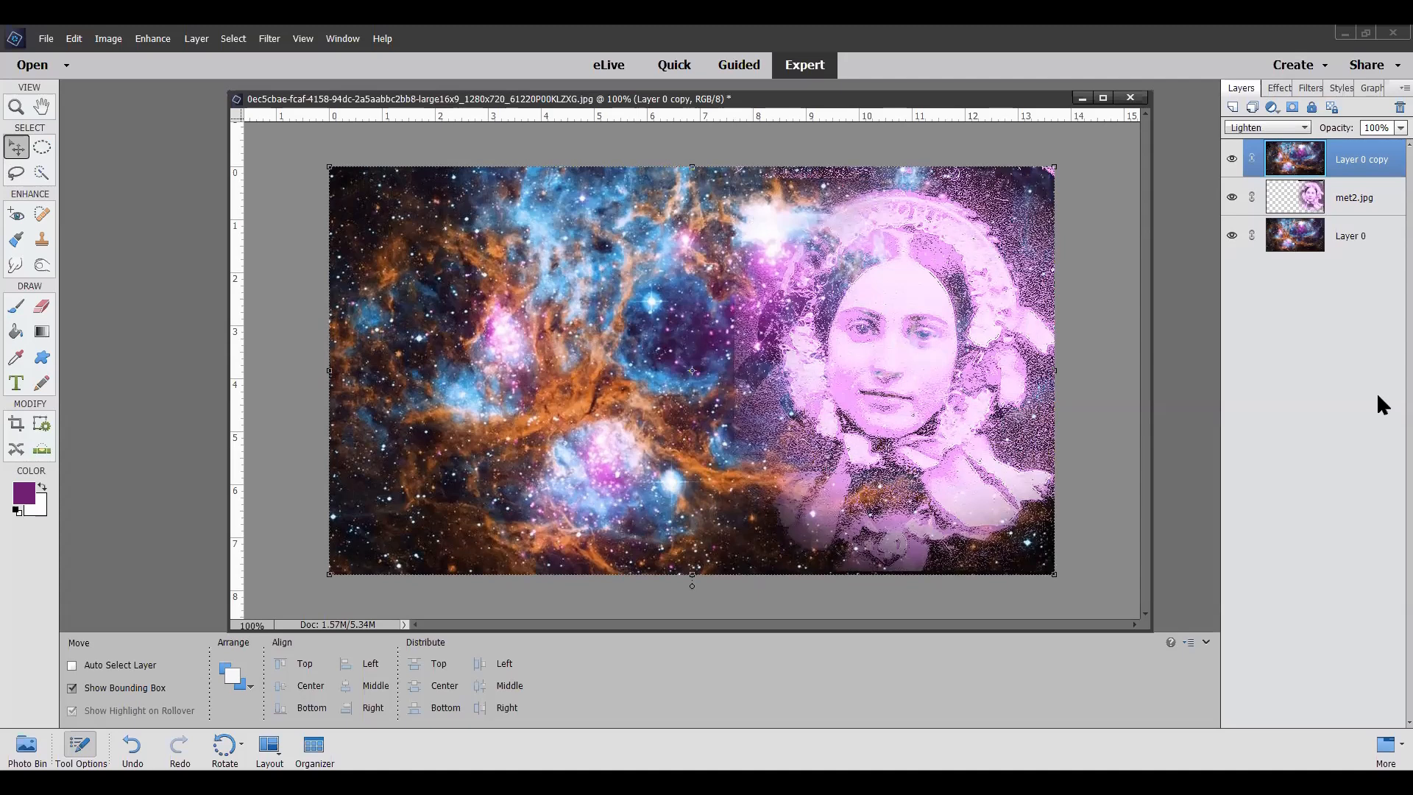
Step: Add a layer mask to the nebula copy and paint black over the woman's face with a 55 px brush at 24% opacity
left_click(1293, 111)
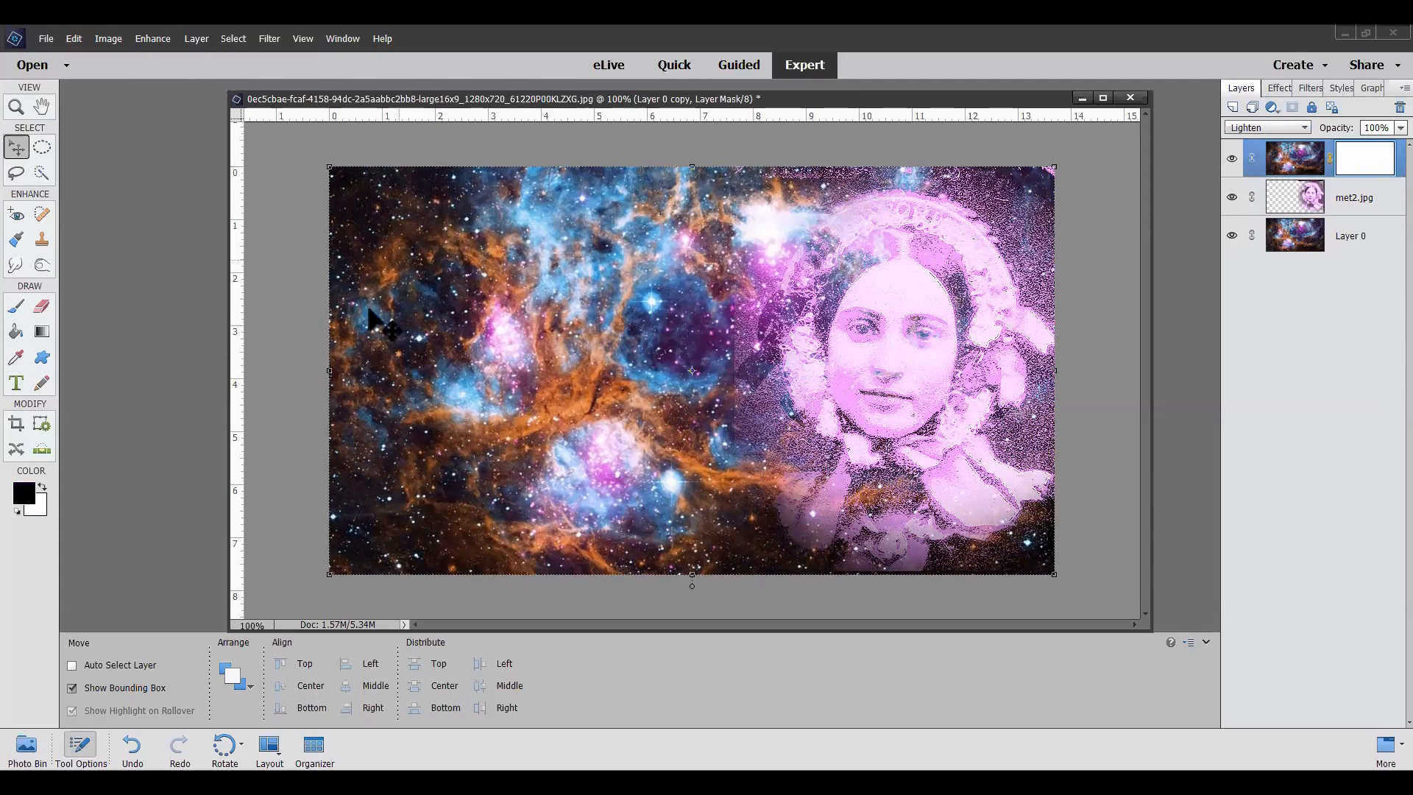
left_click(17, 306)
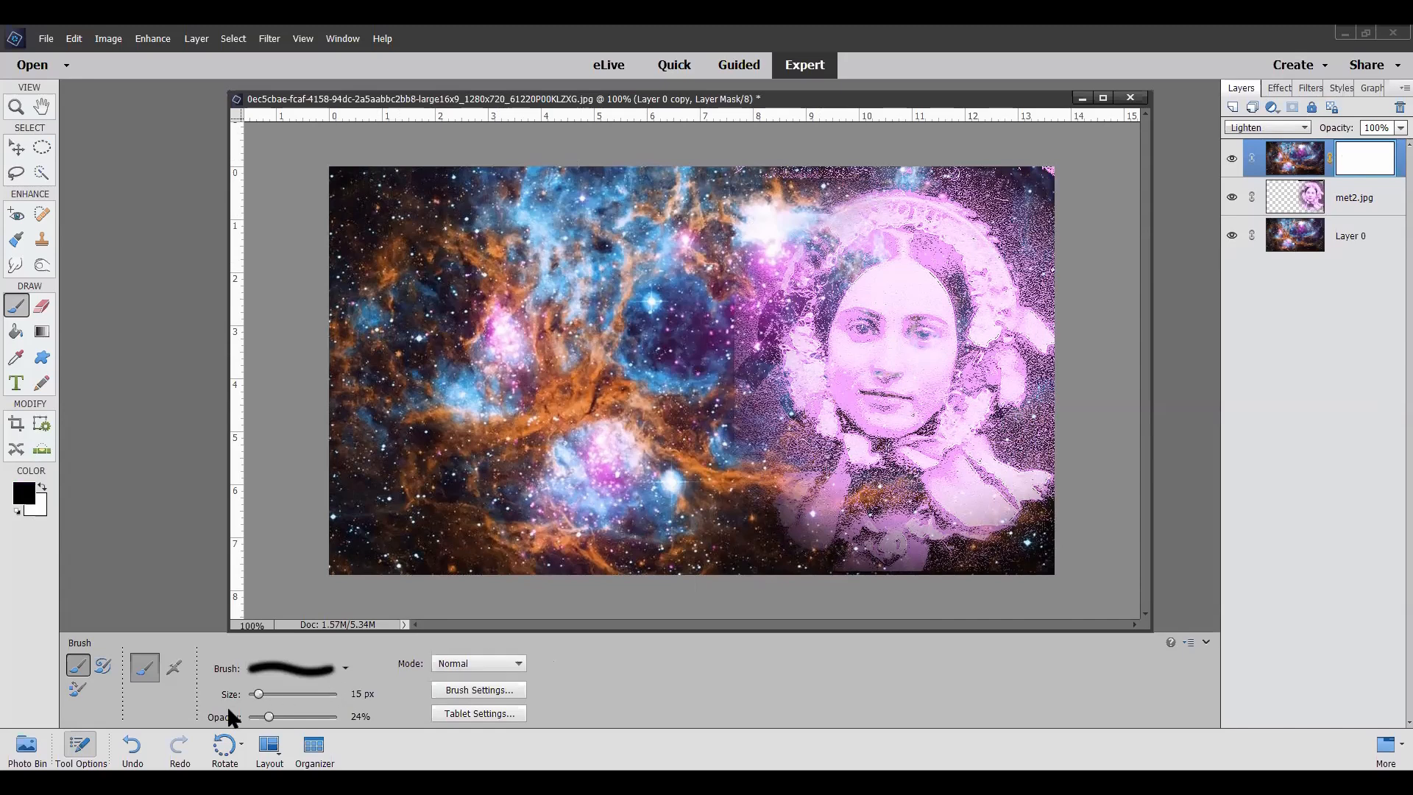
left_click(286, 694)
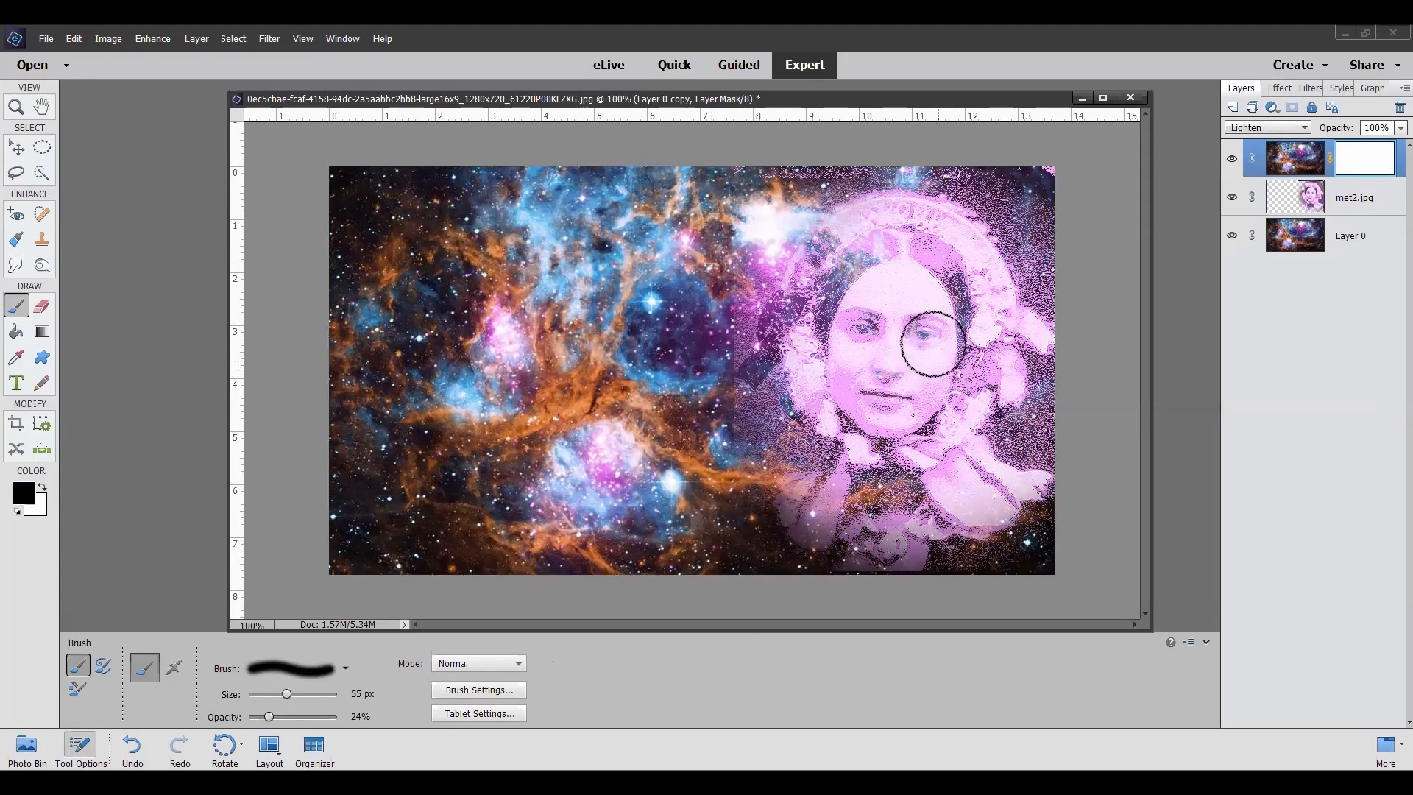
left_click(923, 321)
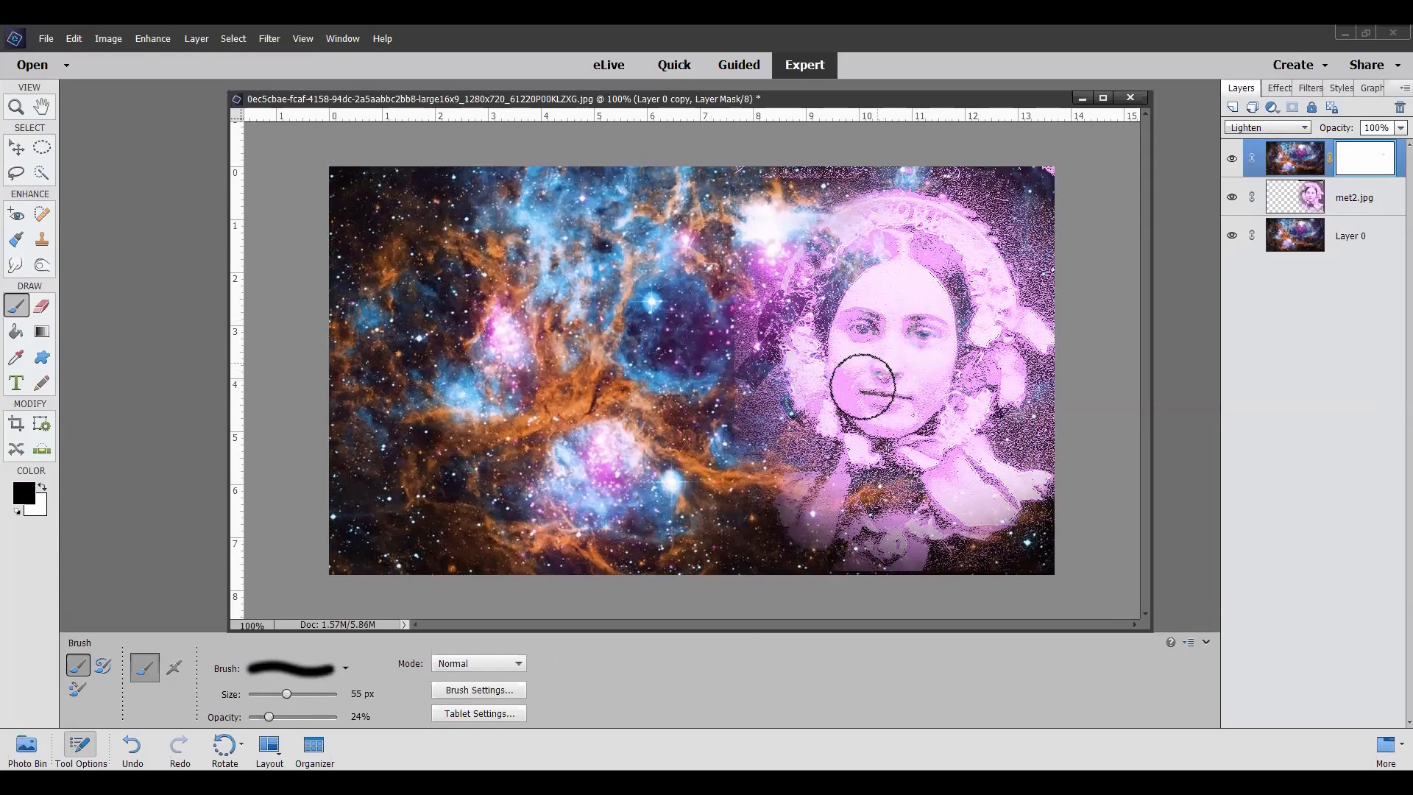
mouse_move(887, 351)
left_mouse_down()
mouse_move(905, 299)
mouse_move(892, 296)
left_mouse_up()
mouse_move(892, 296)
left_mouse_down()
mouse_move(856, 336)
mouse_move(899, 324)
mouse_move(890, 292)
mouse_move(861, 357)
mouse_move(916, 264)
mouse_move(902, 302)
mouse_move(859, 273)
mouse_move(907, 287)
mouse_move(880, 346)
mouse_move(835, 349)
mouse_move(832, 333)
mouse_move(916, 334)
mouse_move(934, 382)
mouse_move(926, 415)
mouse_move(914, 422)
mouse_move(889, 373)
mouse_move(921, 324)
mouse_move(904, 347)
mouse_move(945, 324)
mouse_move(950, 275)
mouse_move(899, 265)
mouse_move(878, 296)
mouse_move(896, 278)
mouse_move(856, 298)
mouse_move(858, 407)
mouse_move(796, 379)
mouse_move(798, 321)
mouse_move(823, 395)
mouse_move(897, 421)
mouse_move(962, 354)
mouse_move(910, 326)
mouse_move(909, 339)
mouse_move(902, 313)
mouse_move(903, 388)
left_mouse_up()
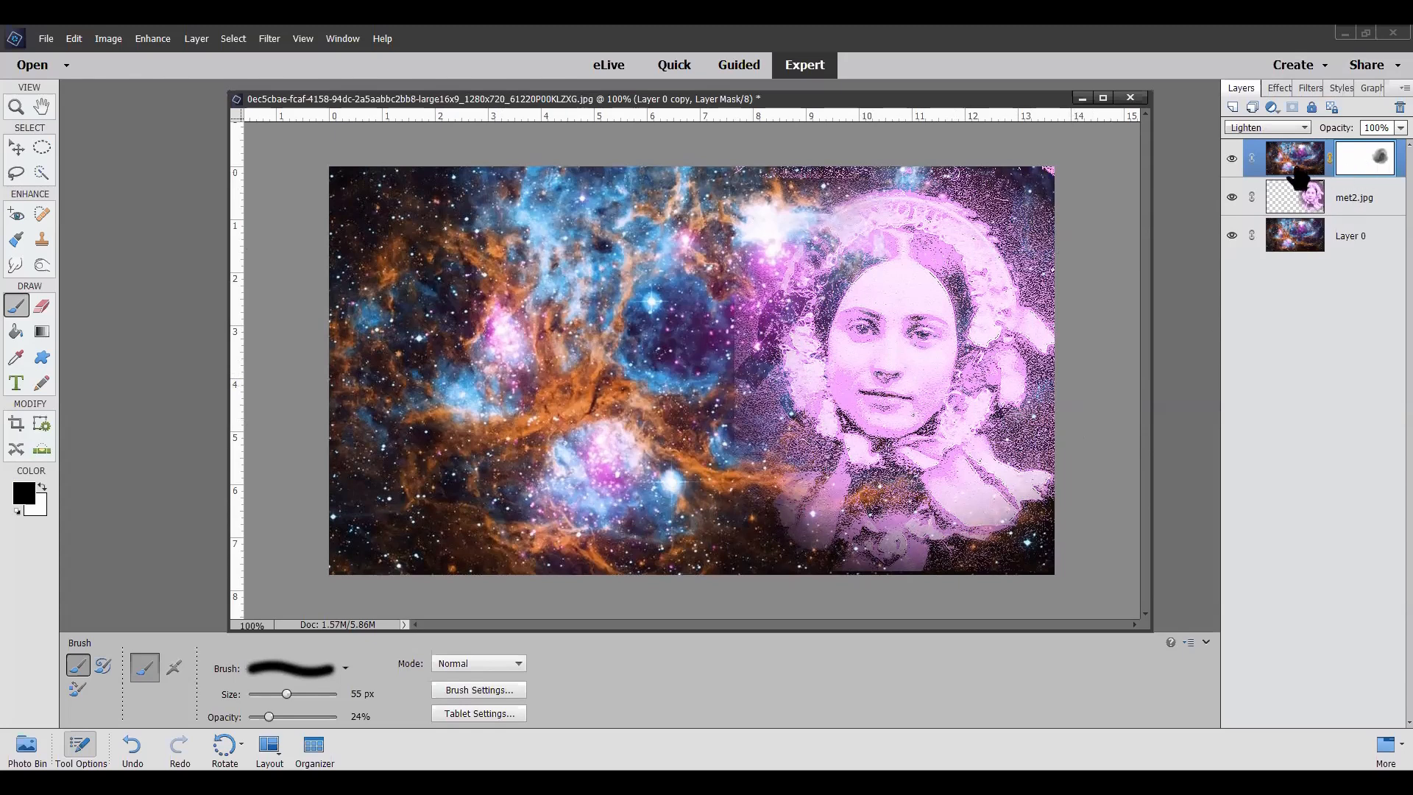
Step: Duplicate the masked nebula layer and set the new copy's blend mode to Color Dodge after trying Screen
right_click(1296, 169)
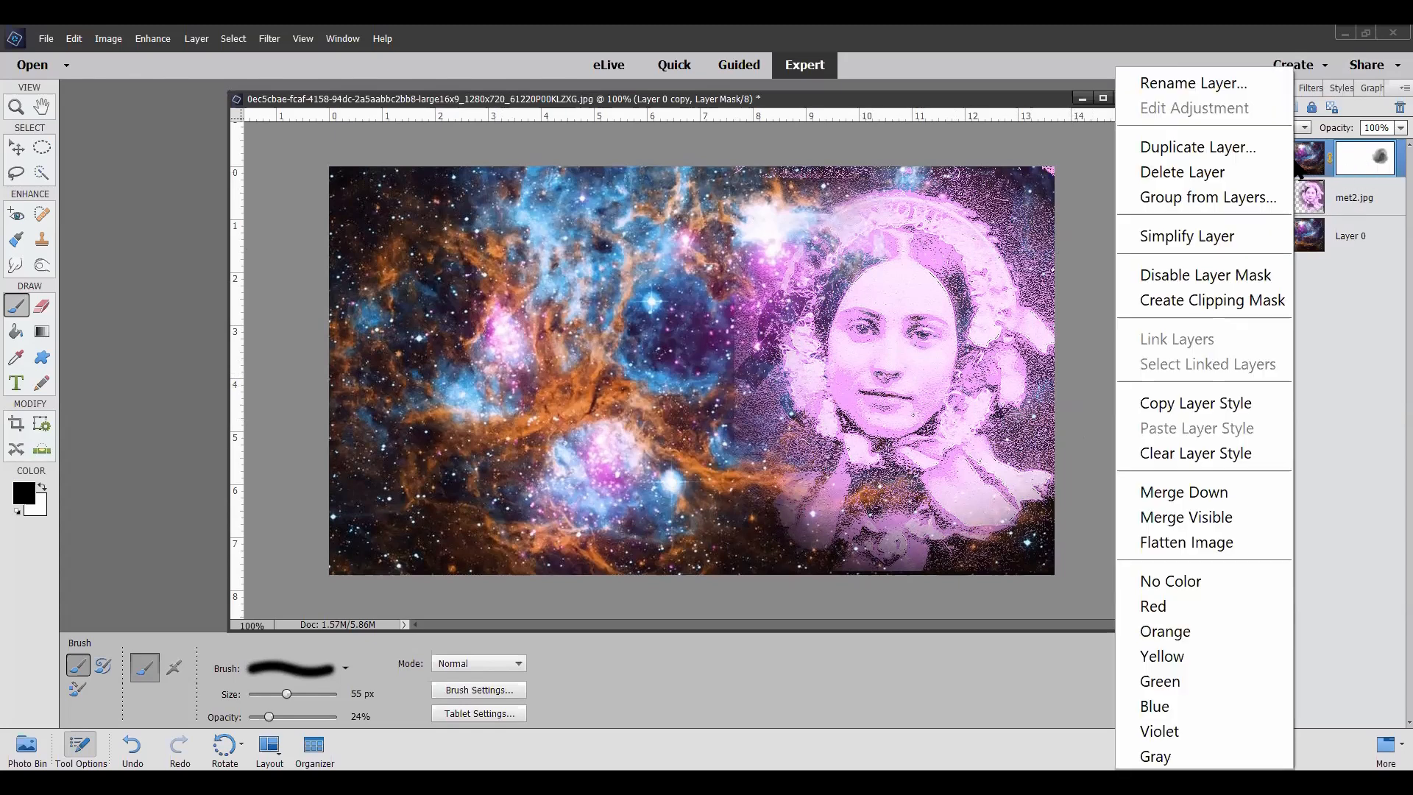
left_click(1238, 147)
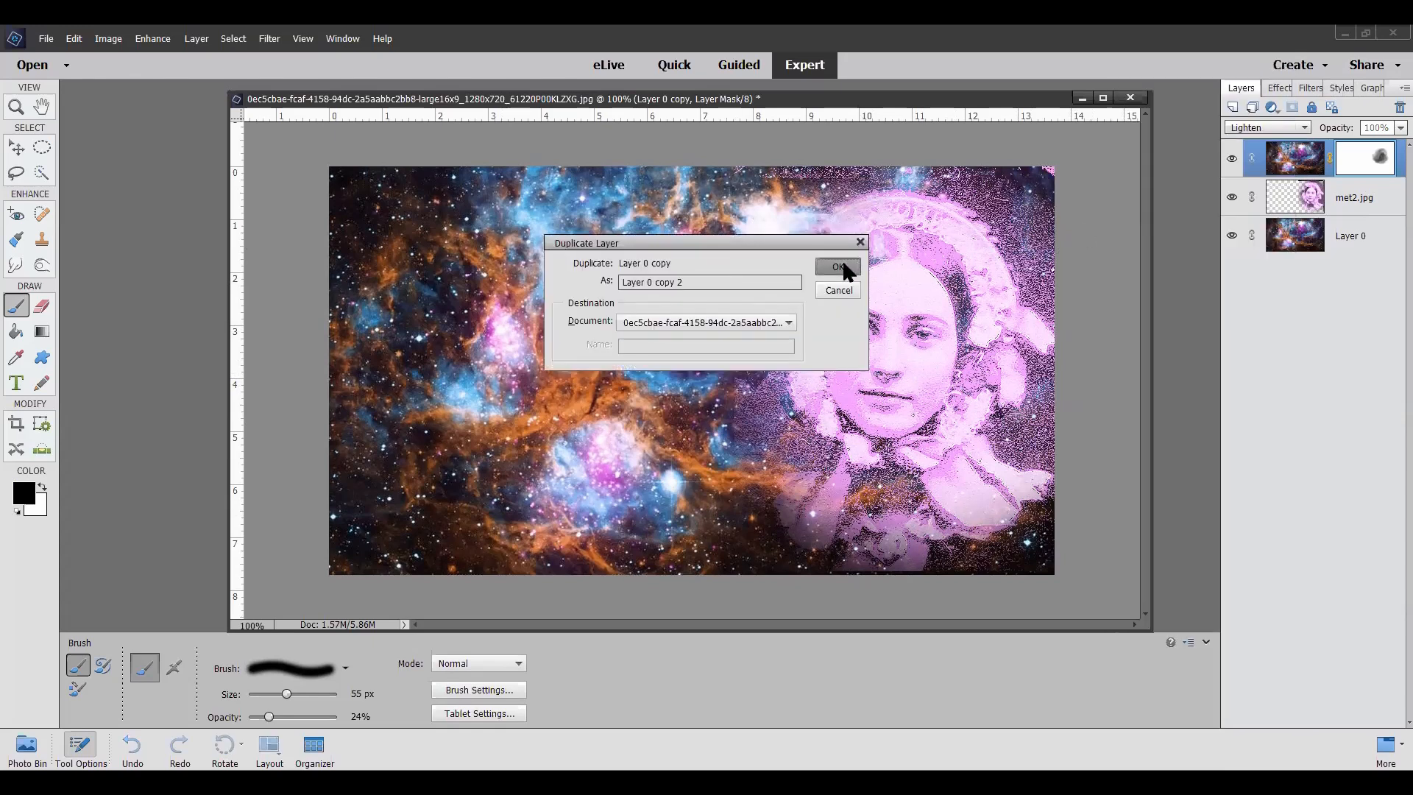
left_click(838, 267)
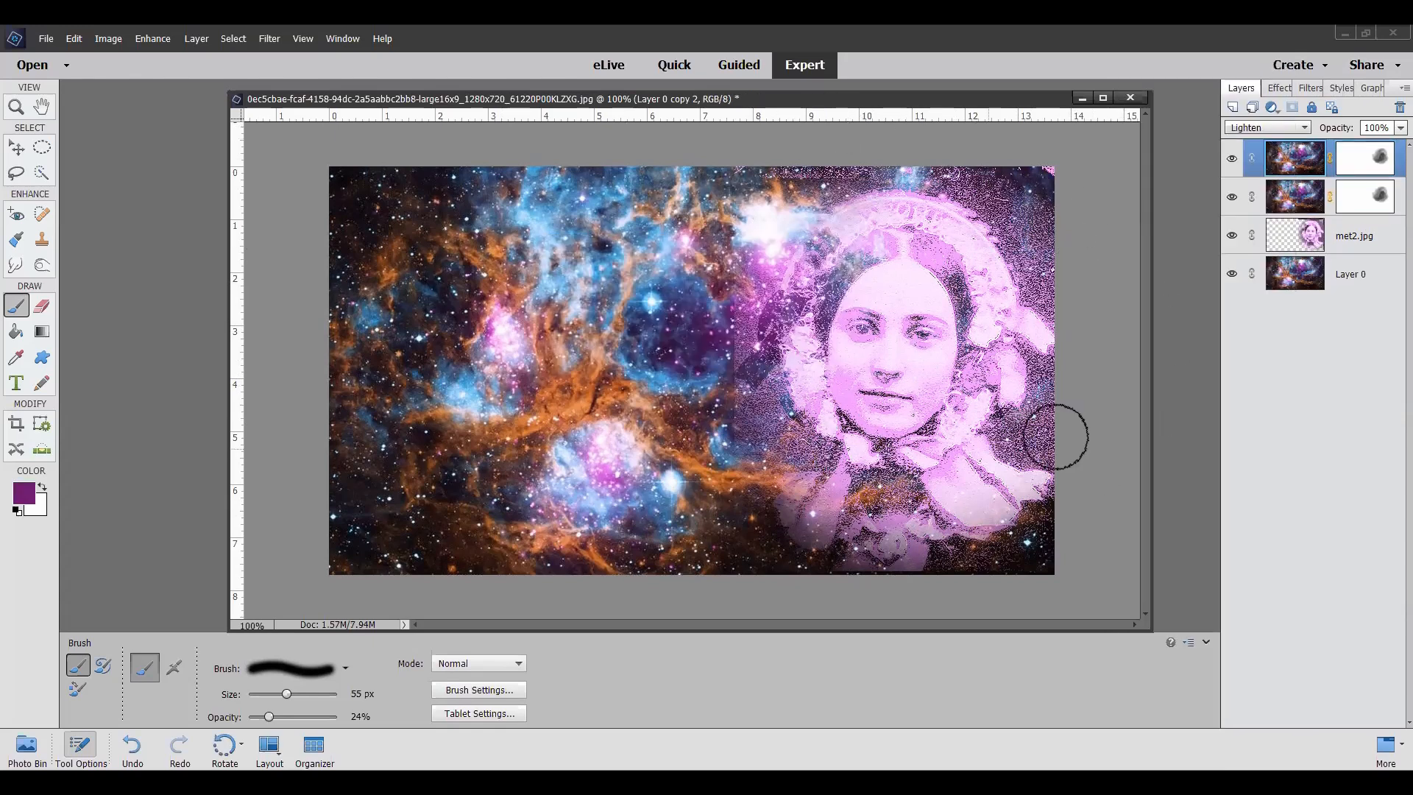
left_click(1303, 132)
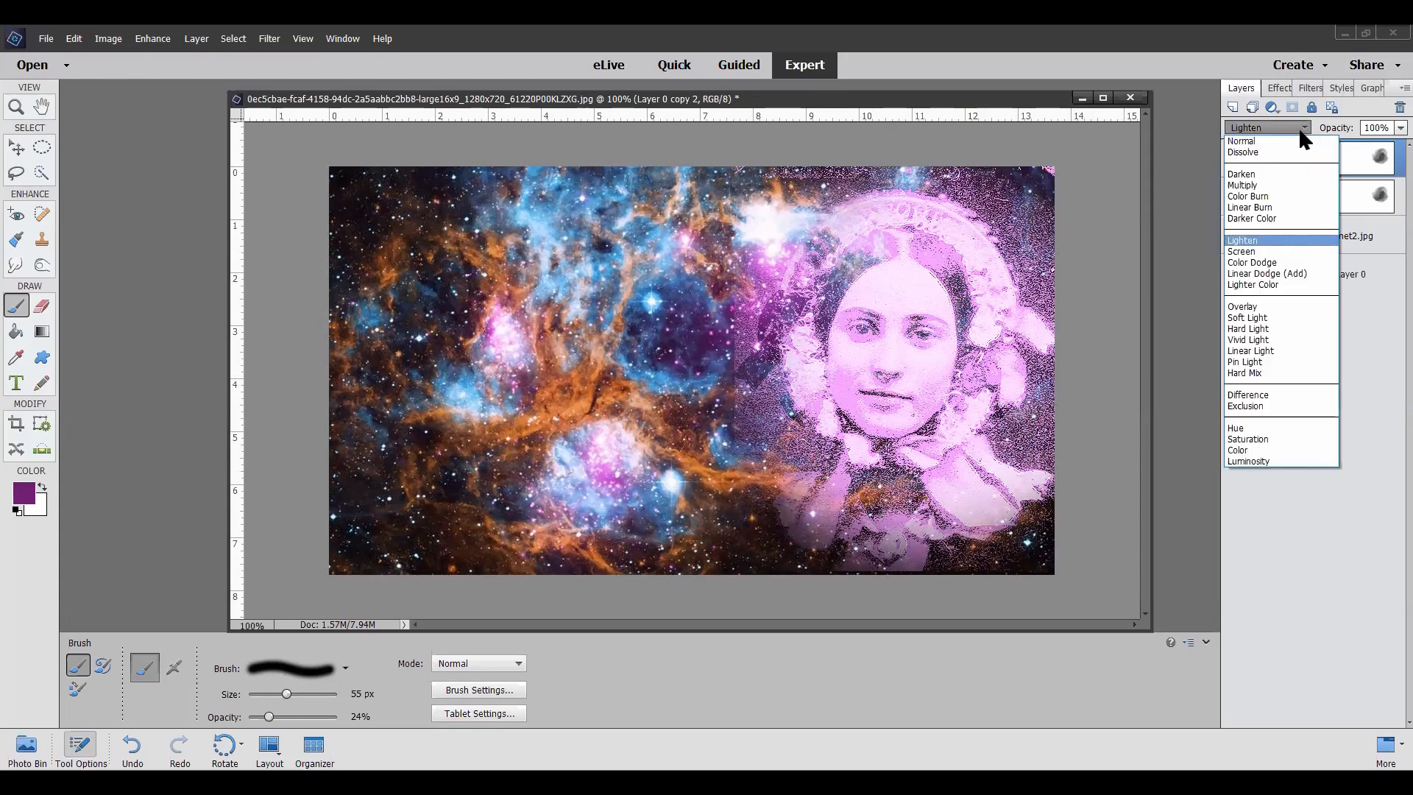
left_click(1249, 252)
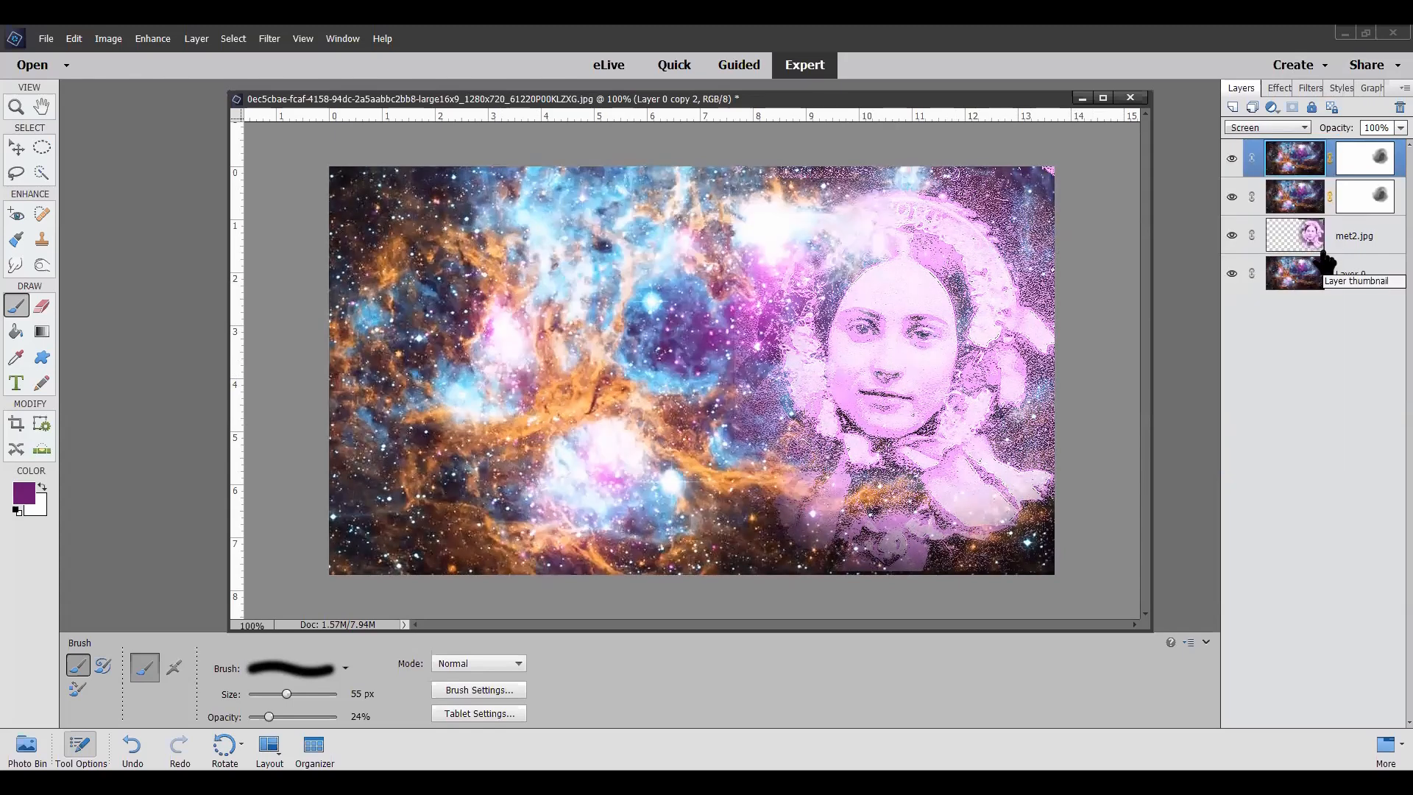
key("Down")
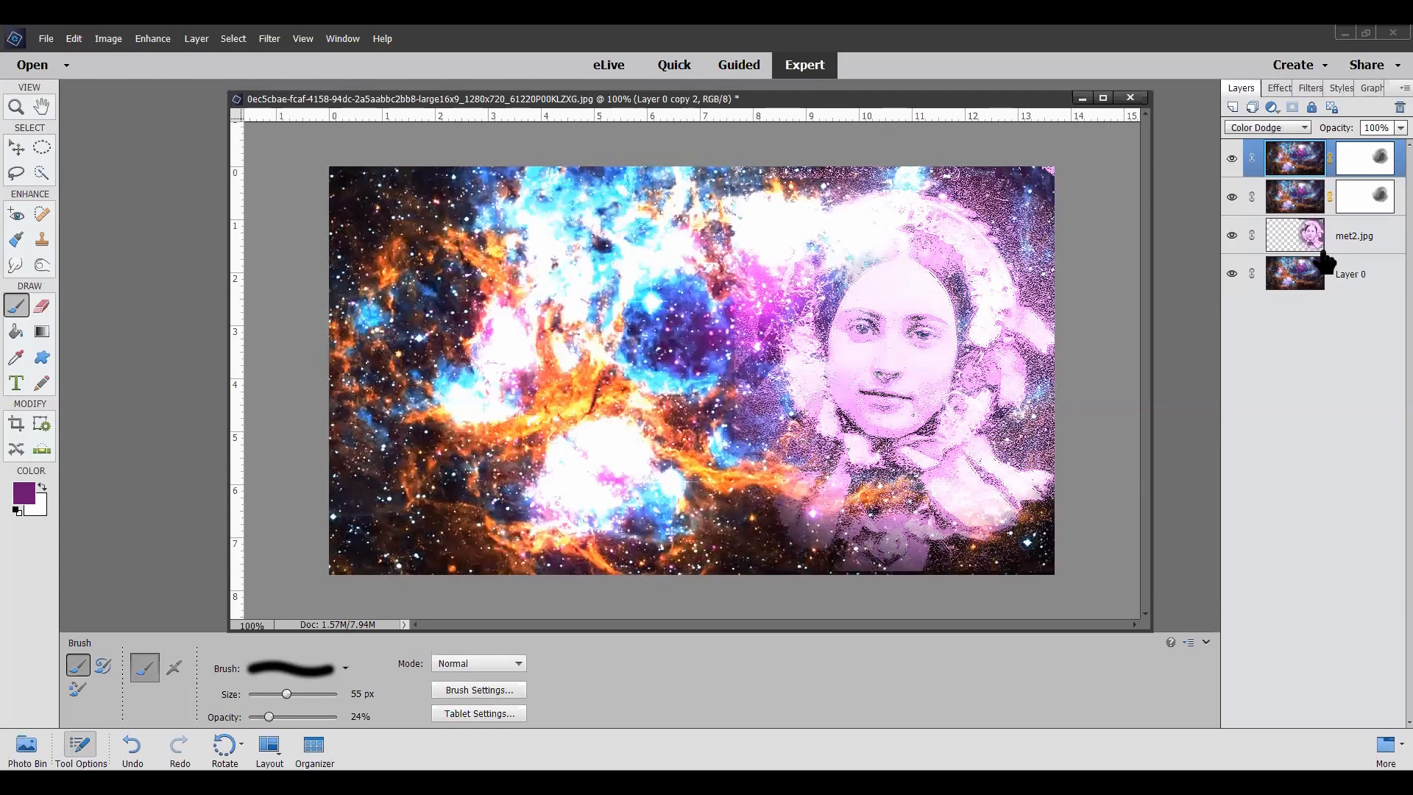
key("Up")
Step: Paint black over the woman's face on the top layer's mask and sample a foreground color from the bright upper nebula
left_click(1377, 168)
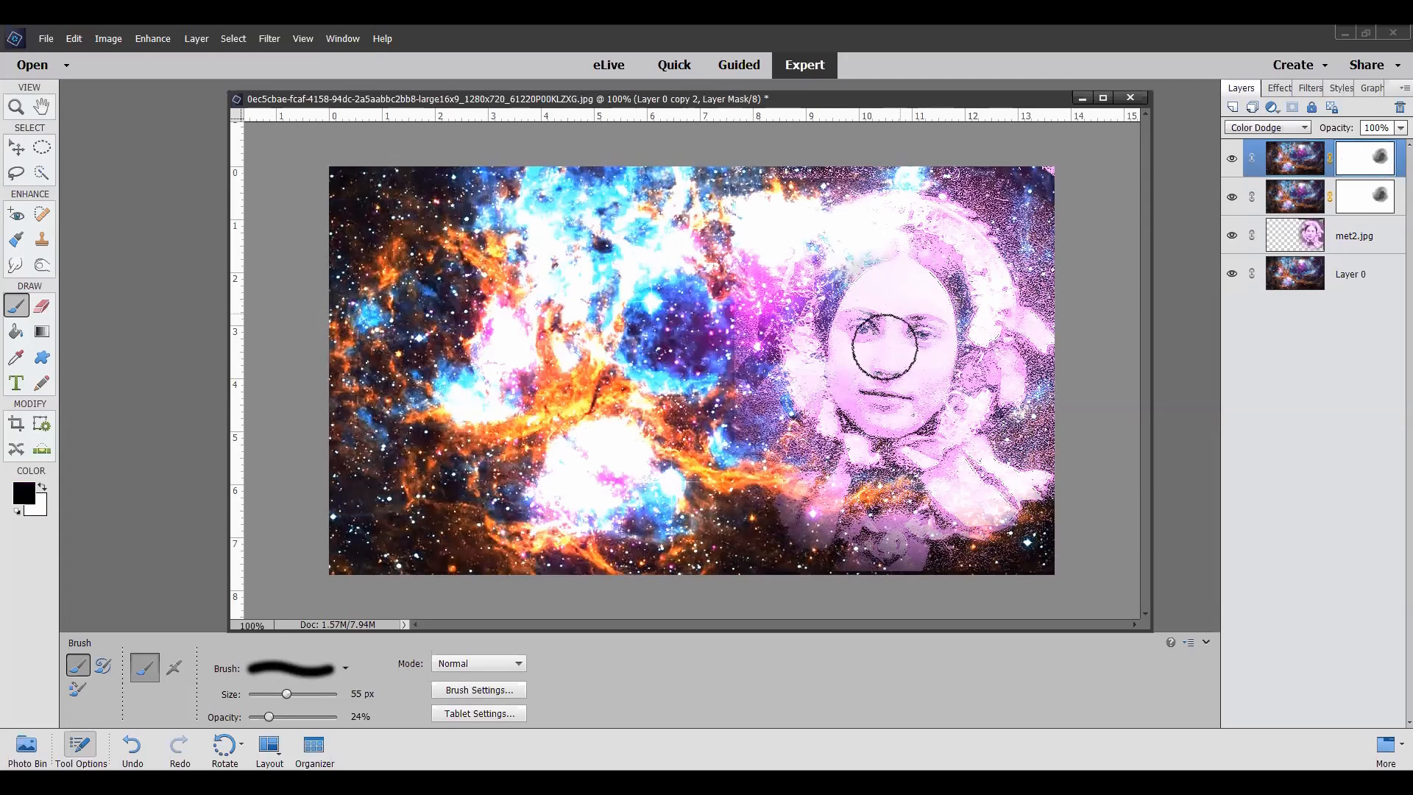
mouse_move(854, 337)
left_mouse_down()
mouse_move(875, 398)
mouse_move(846, 333)
mouse_move(840, 385)
mouse_move(887, 400)
mouse_move(848, 409)
mouse_move(929, 380)
mouse_move(879, 364)
mouse_move(929, 290)
mouse_move(899, 355)
mouse_move(892, 312)
left_mouse_up()
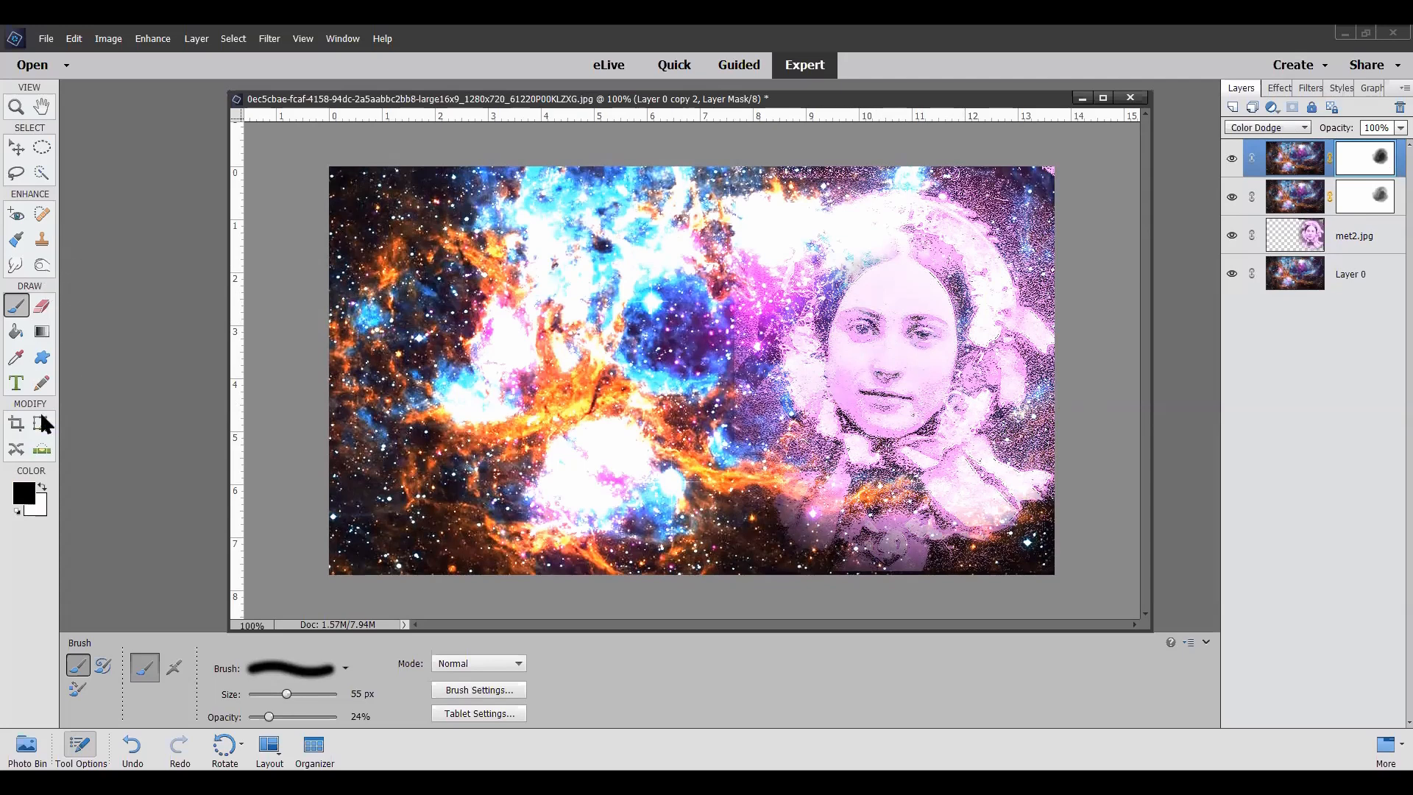
left_click(16, 357)
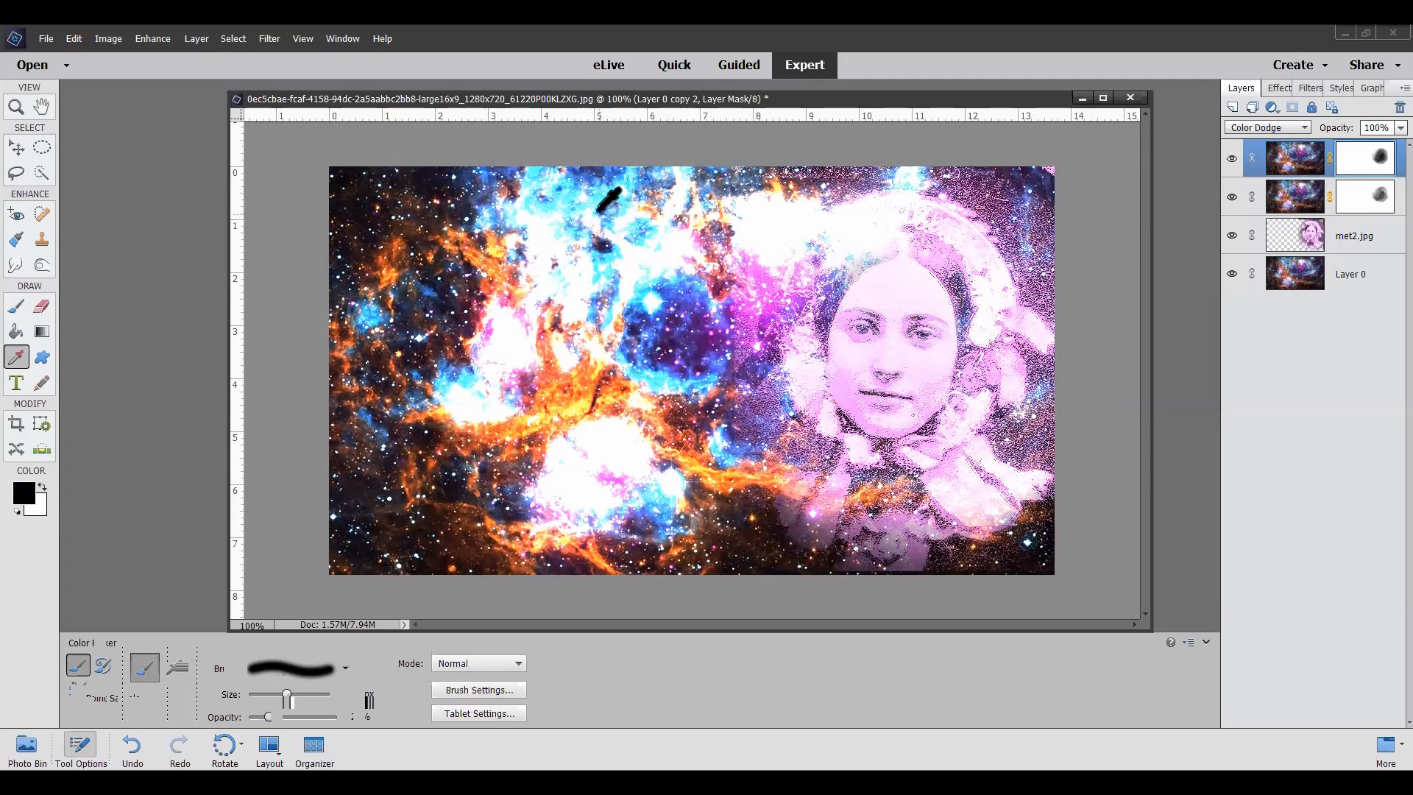
left_click(600, 202)
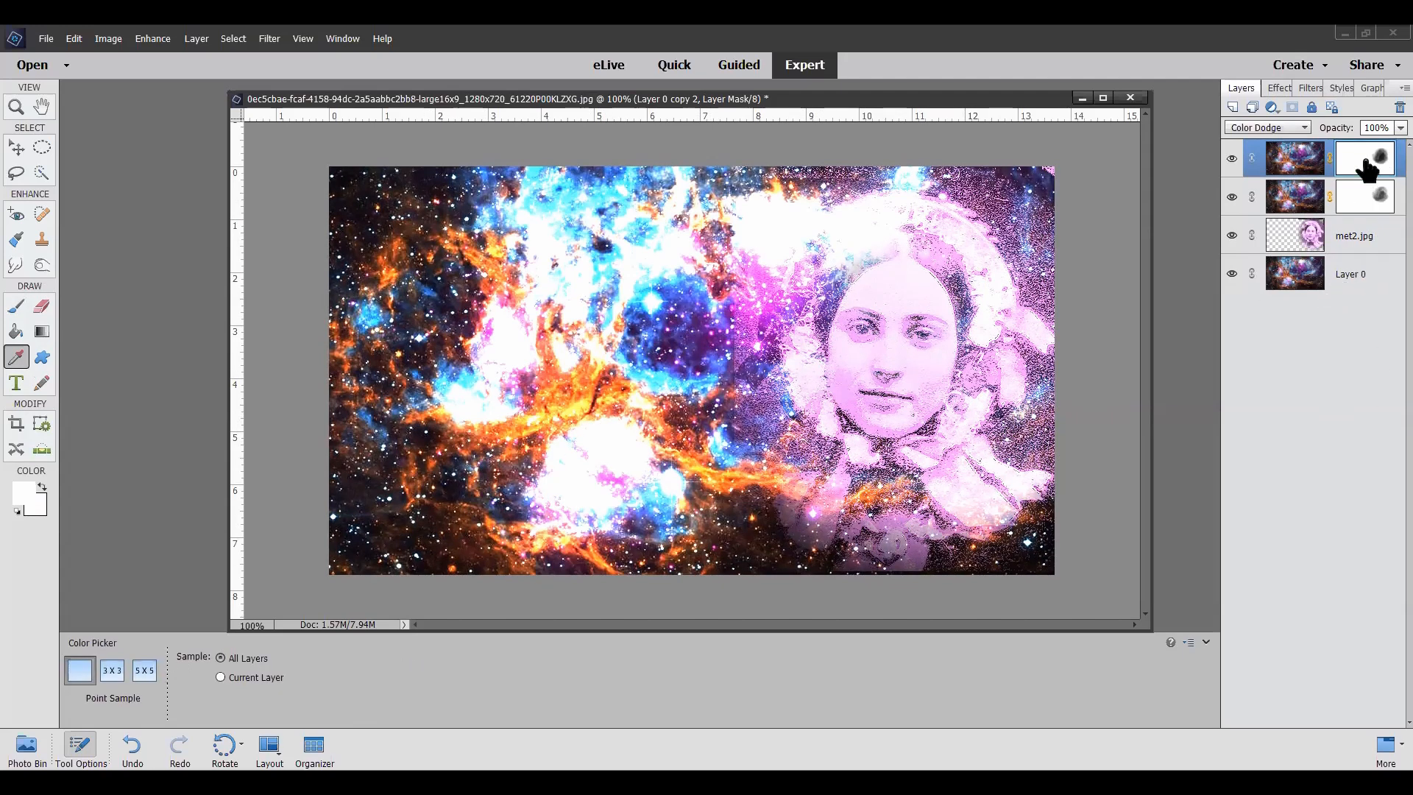
Step: Add a new layer and load the All Elements Shapes set for the Custom Shape tool
left_click(1232, 109)
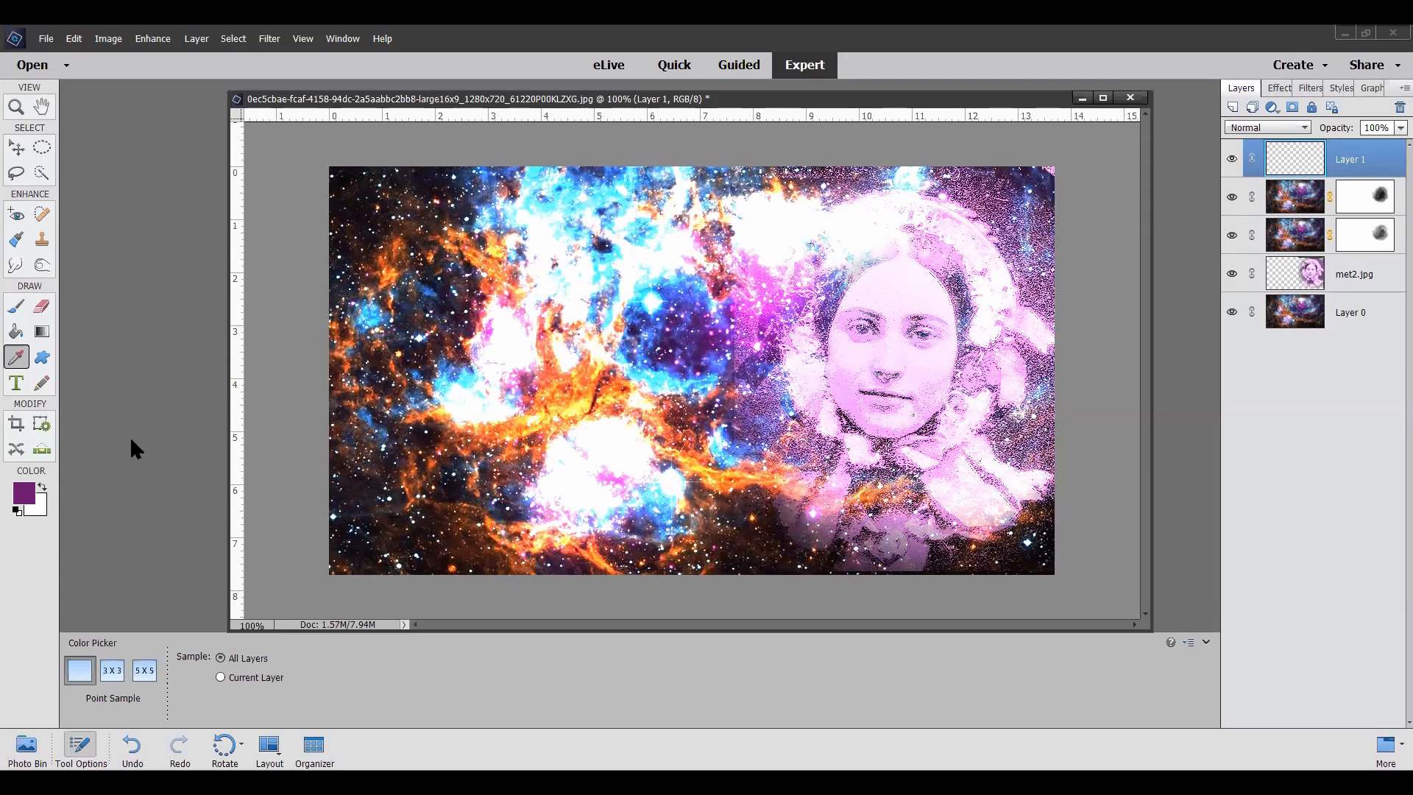
left_click(43, 360)
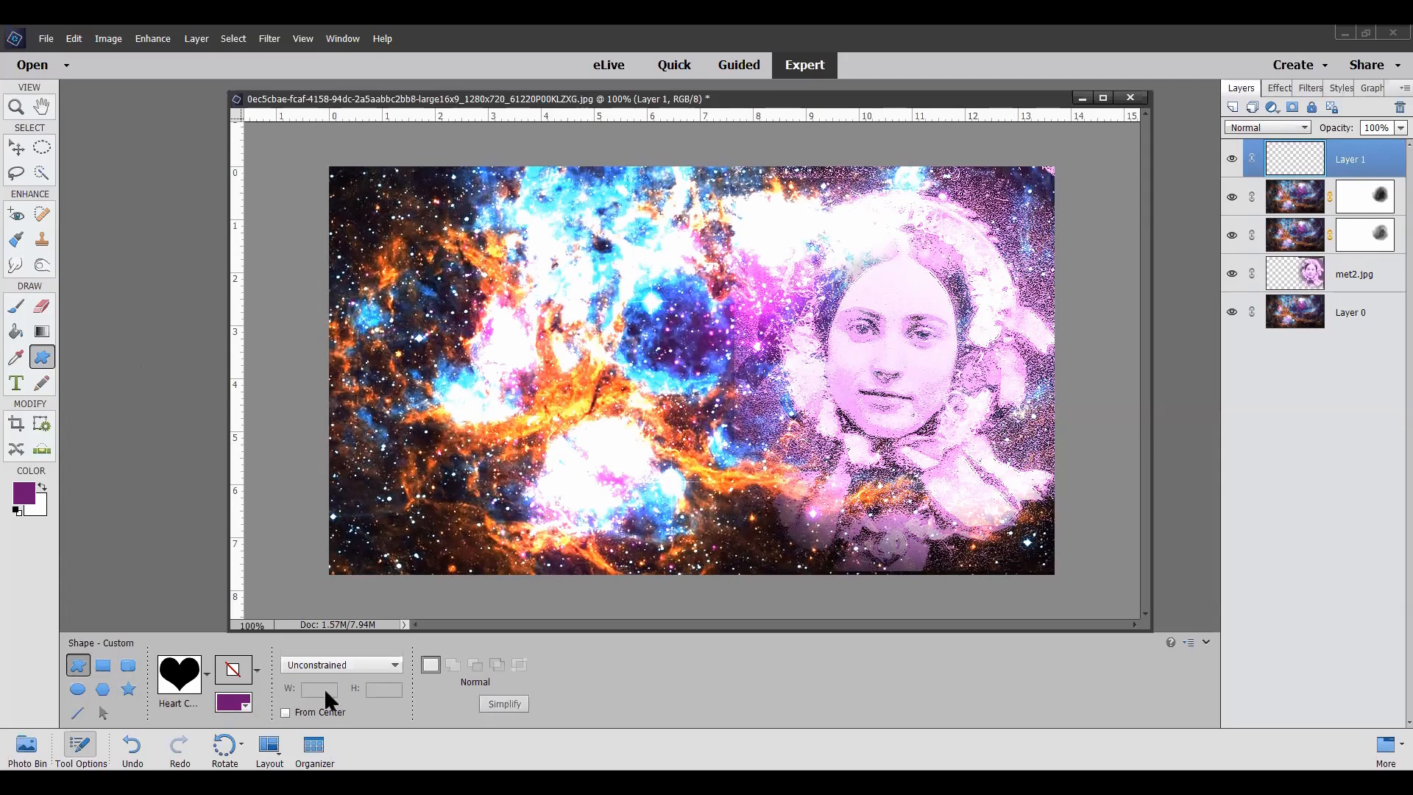
left_click(208, 676)
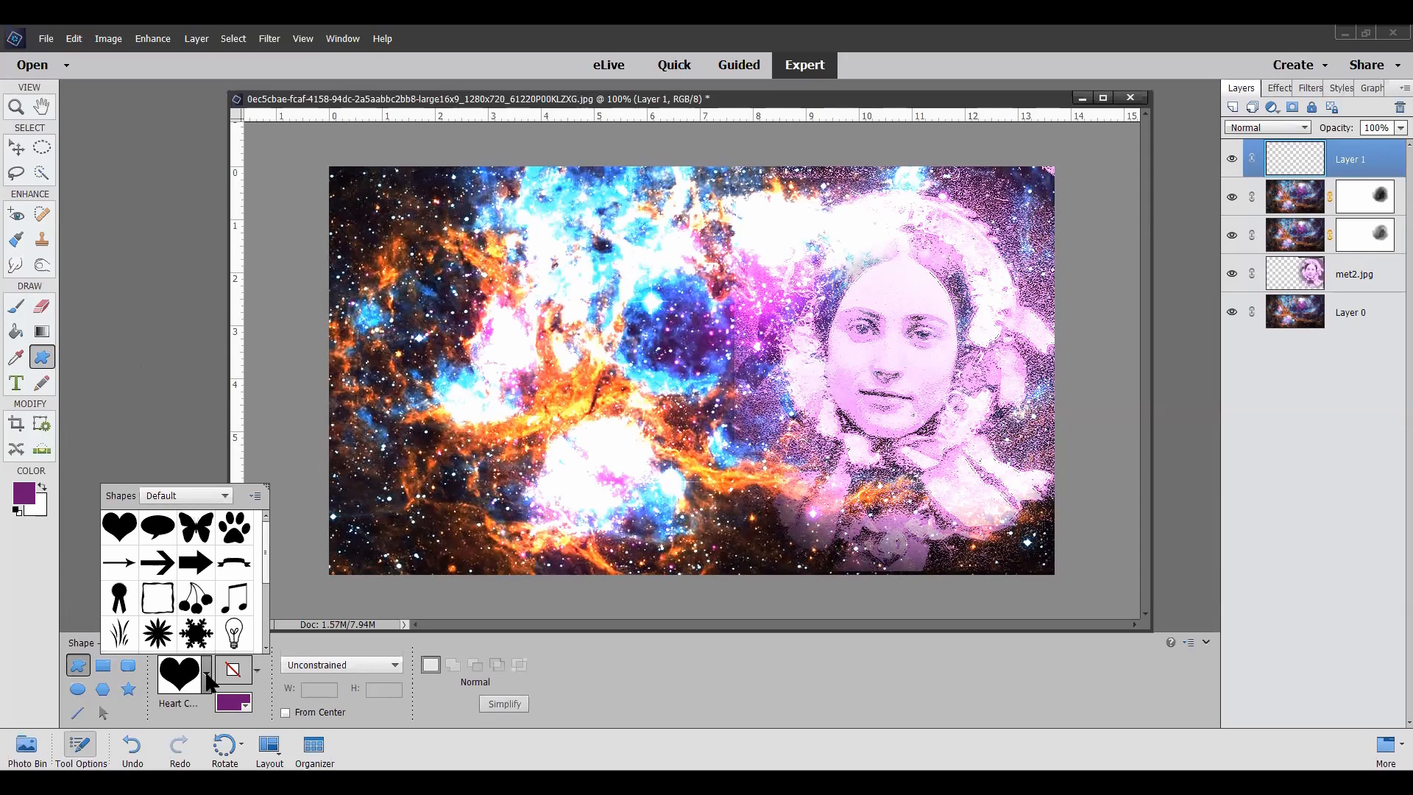
left_click(225, 497)
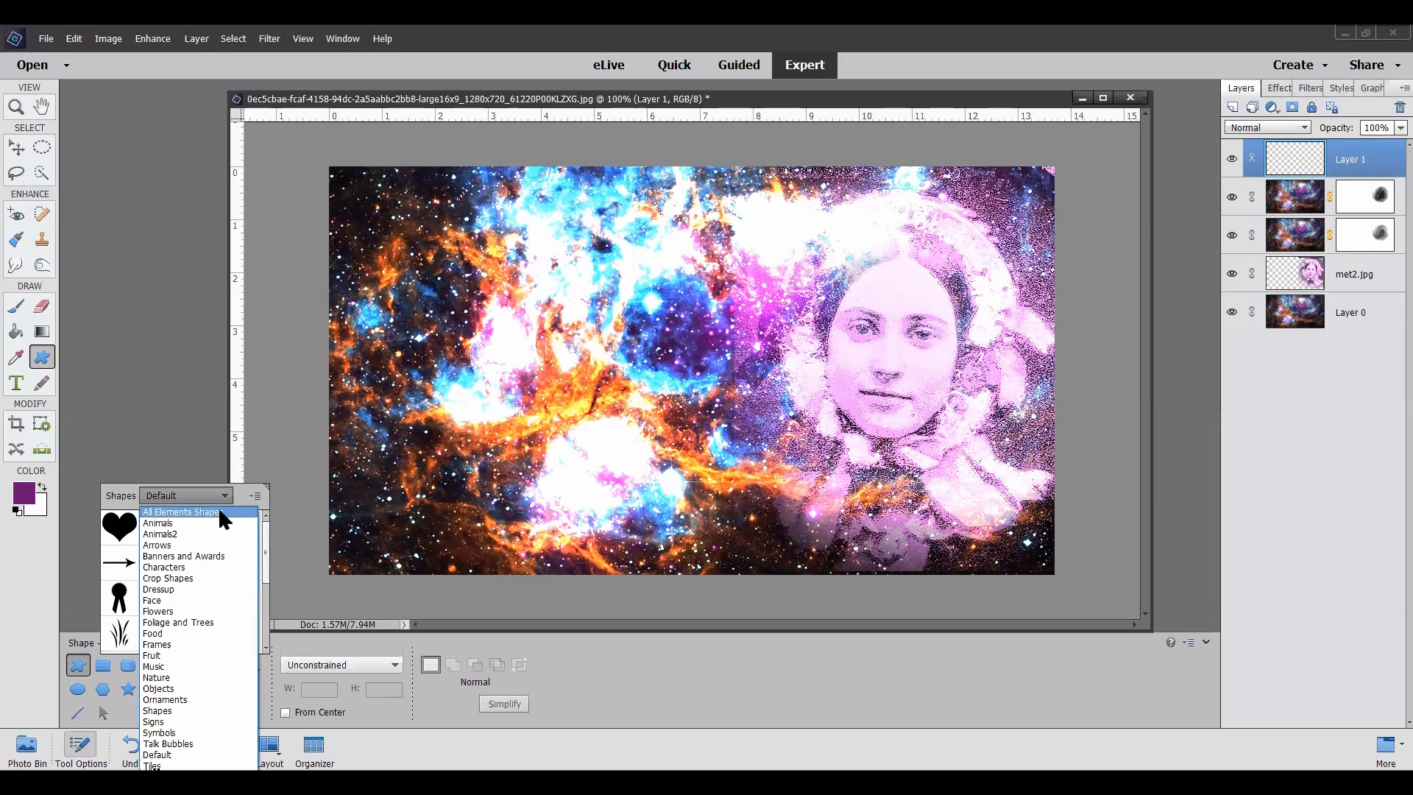
left_click(218, 510)
Step: Choose the star-splatter crop shape and draw it in purple over the lower nebula, beside the woman
scroll(177, 582, "down", 3)
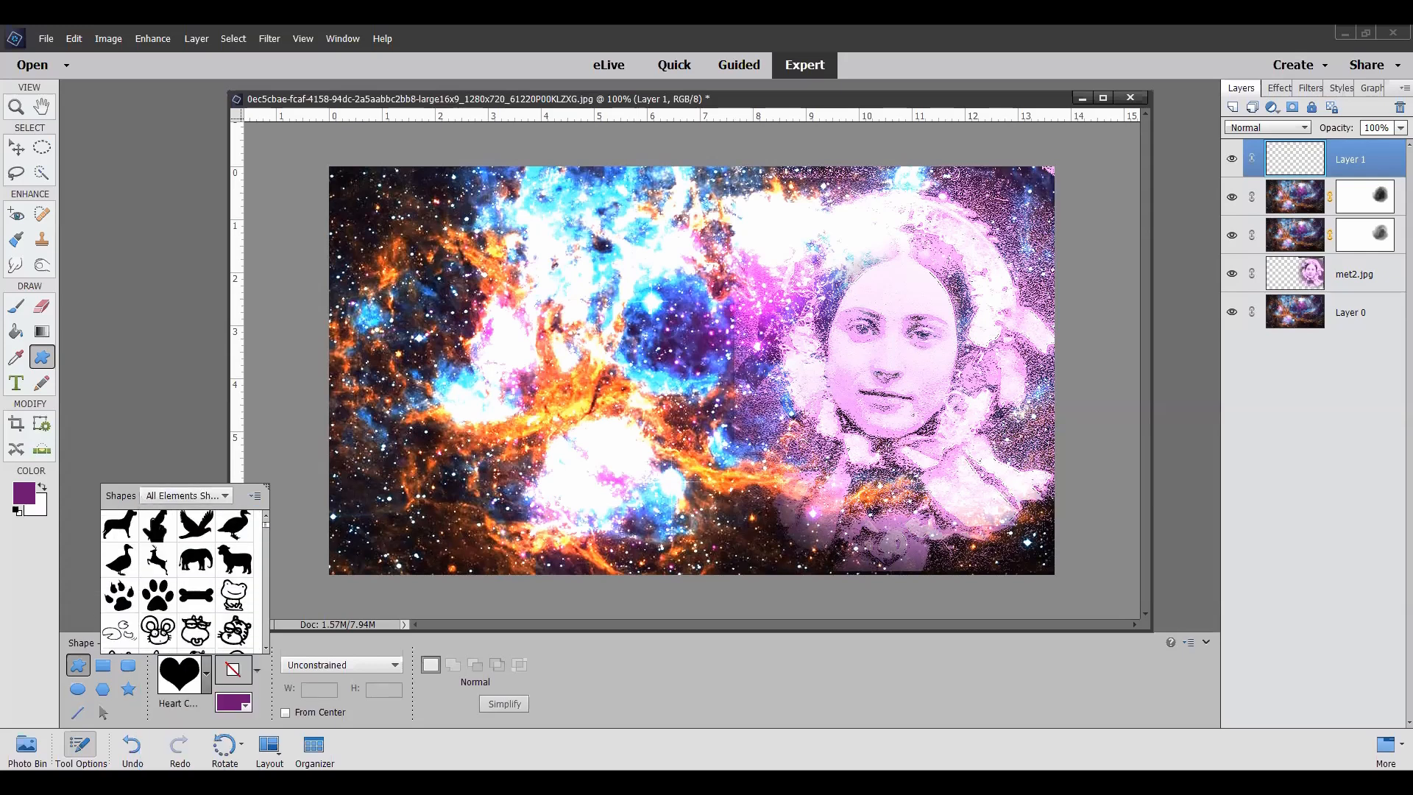
scroll(156, 526, "down", 10)
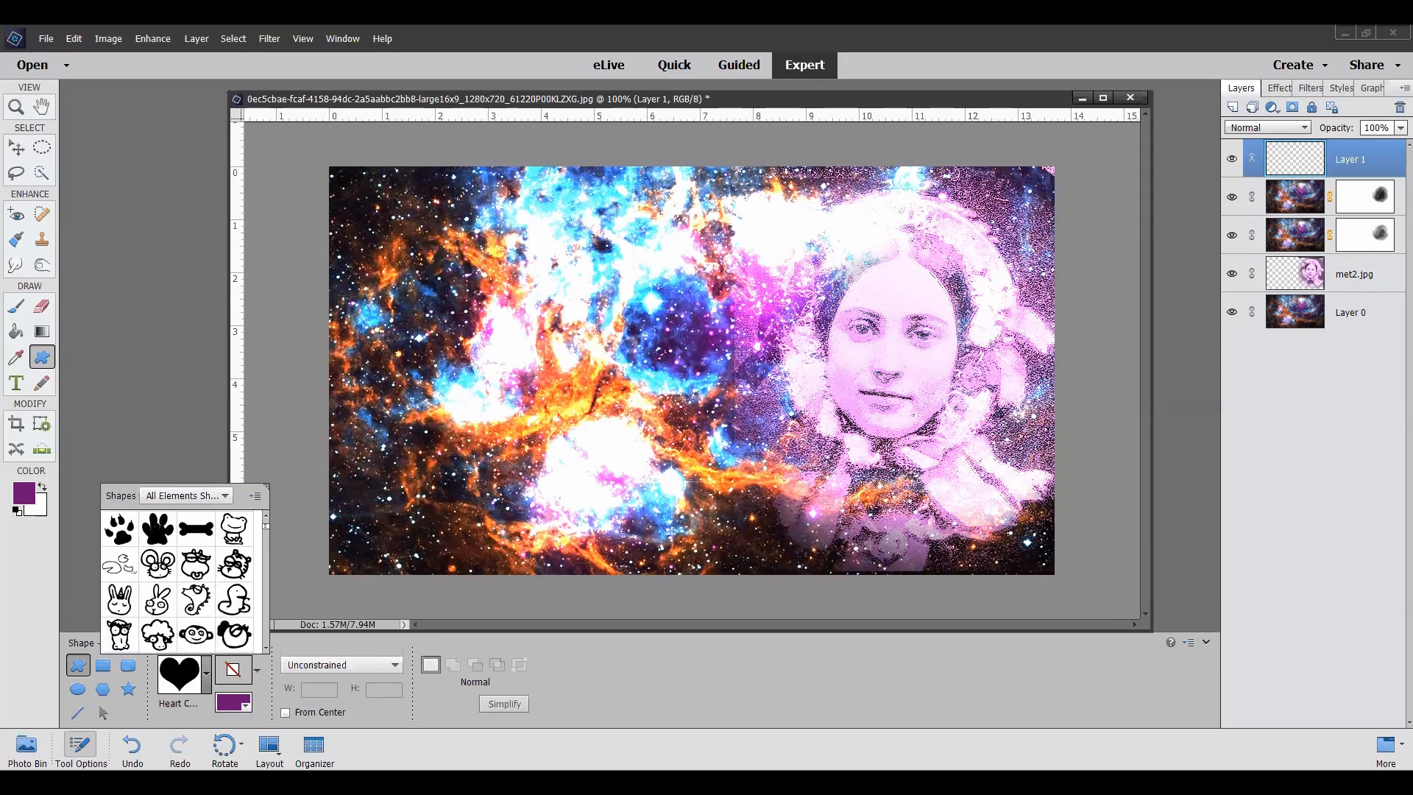
scroll(156, 526, "down", 15)
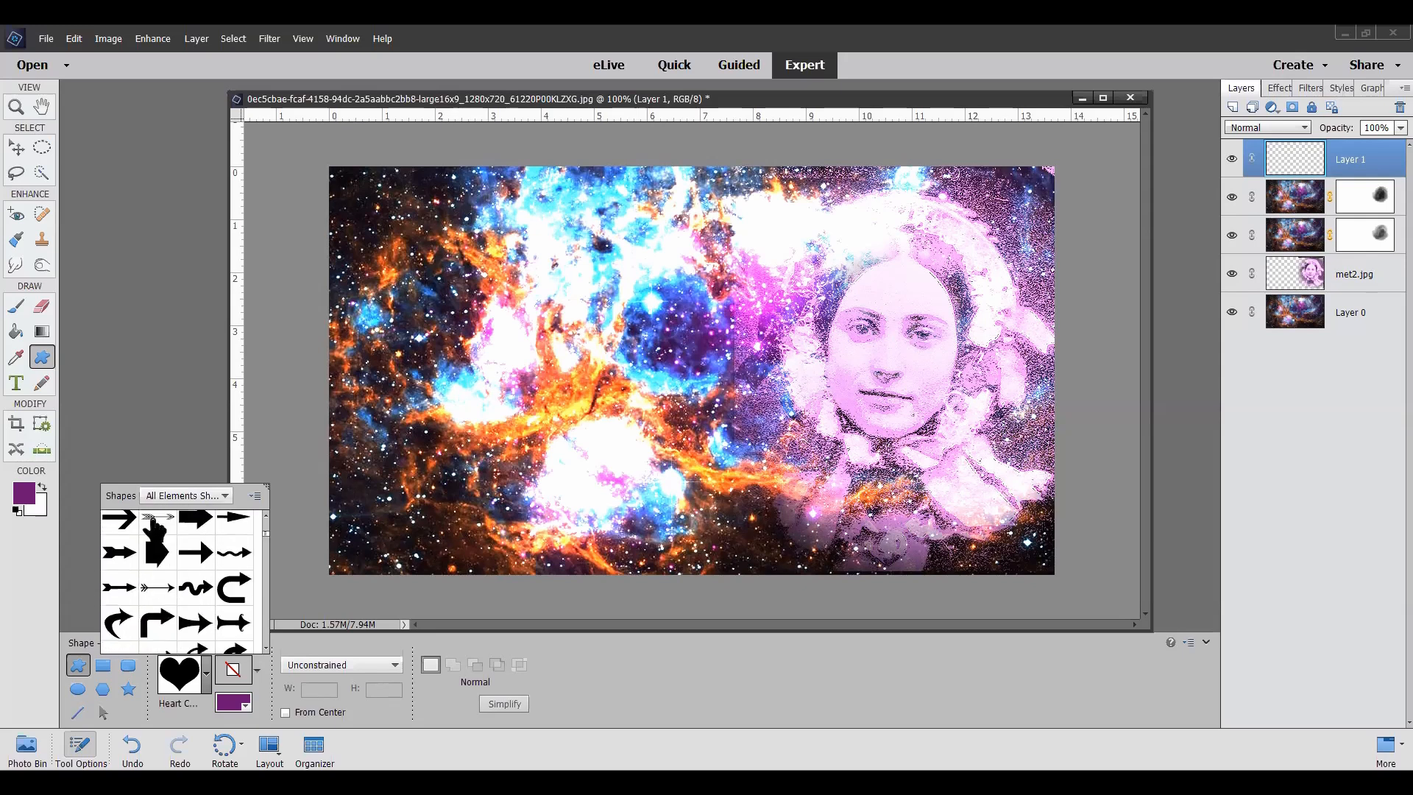
scroll(156, 526, "down", 15)
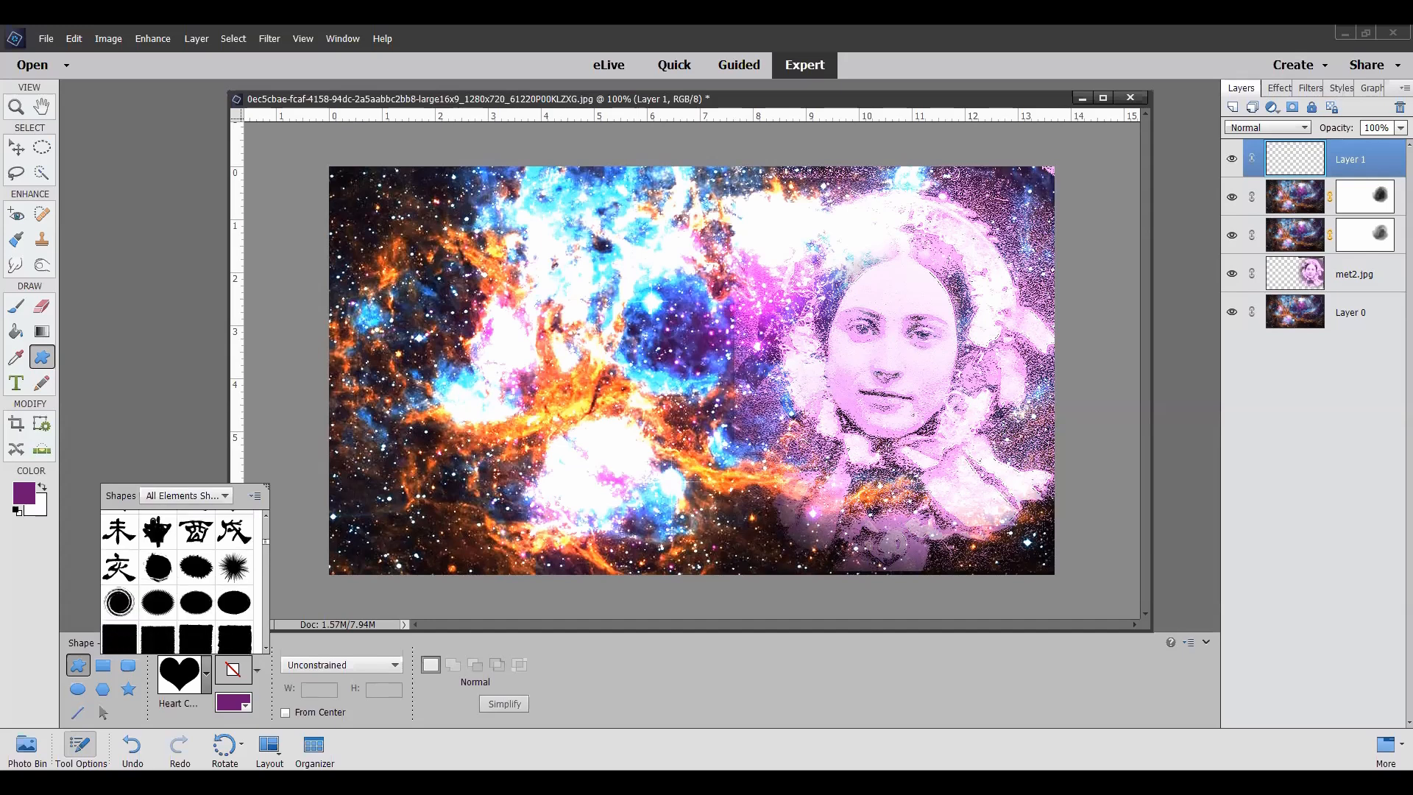
scroll(156, 526, "down", 10)
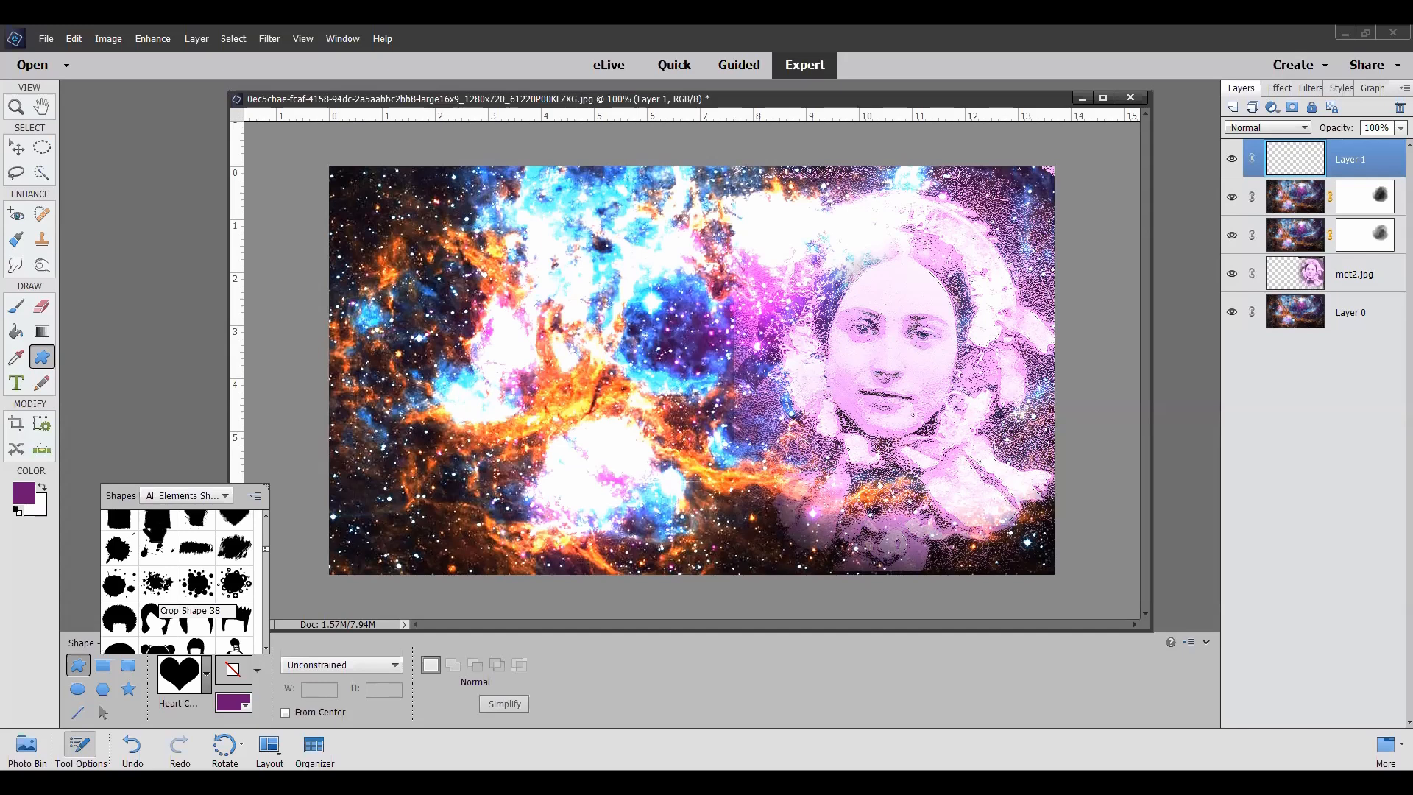
left_click(156, 589)
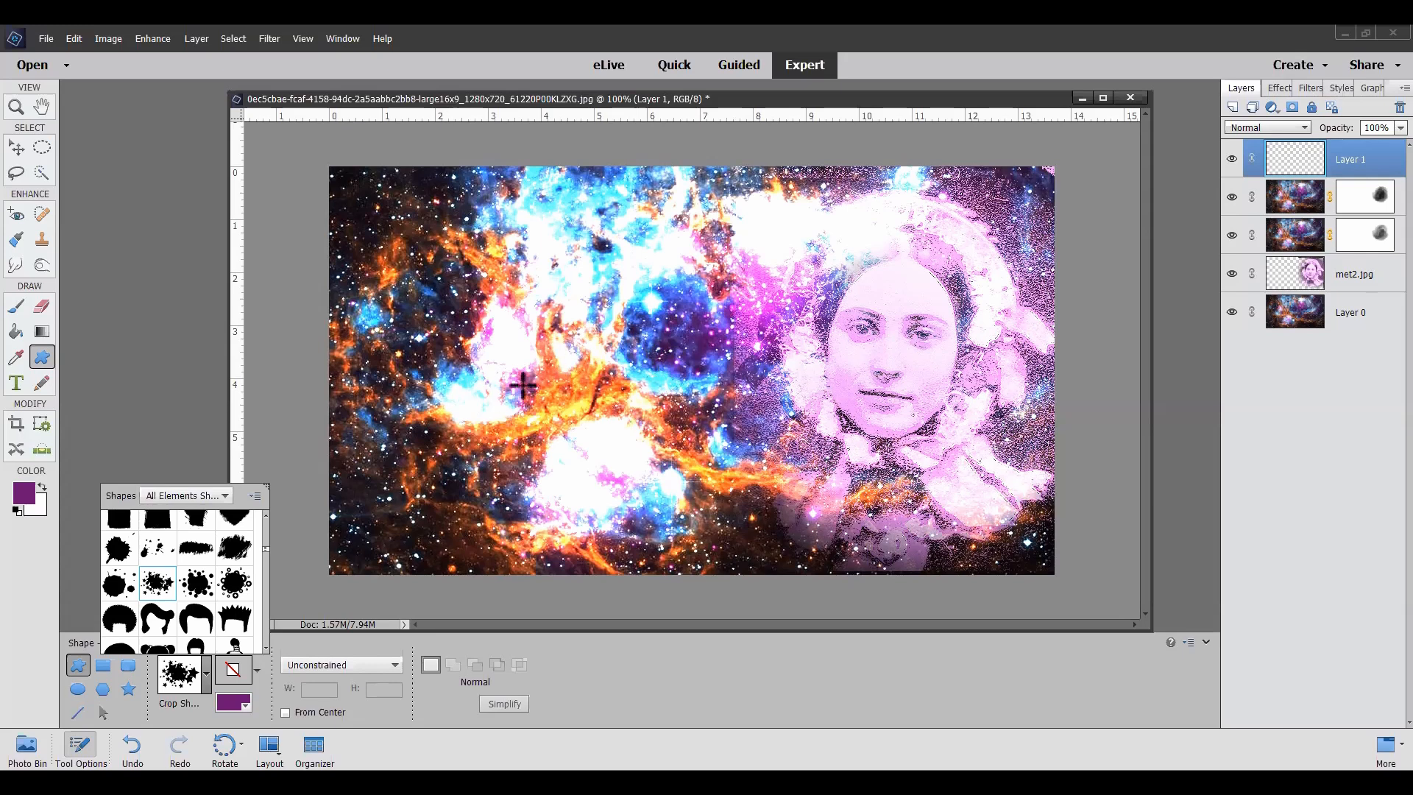
left_click_drag(534, 379, 806, 519)
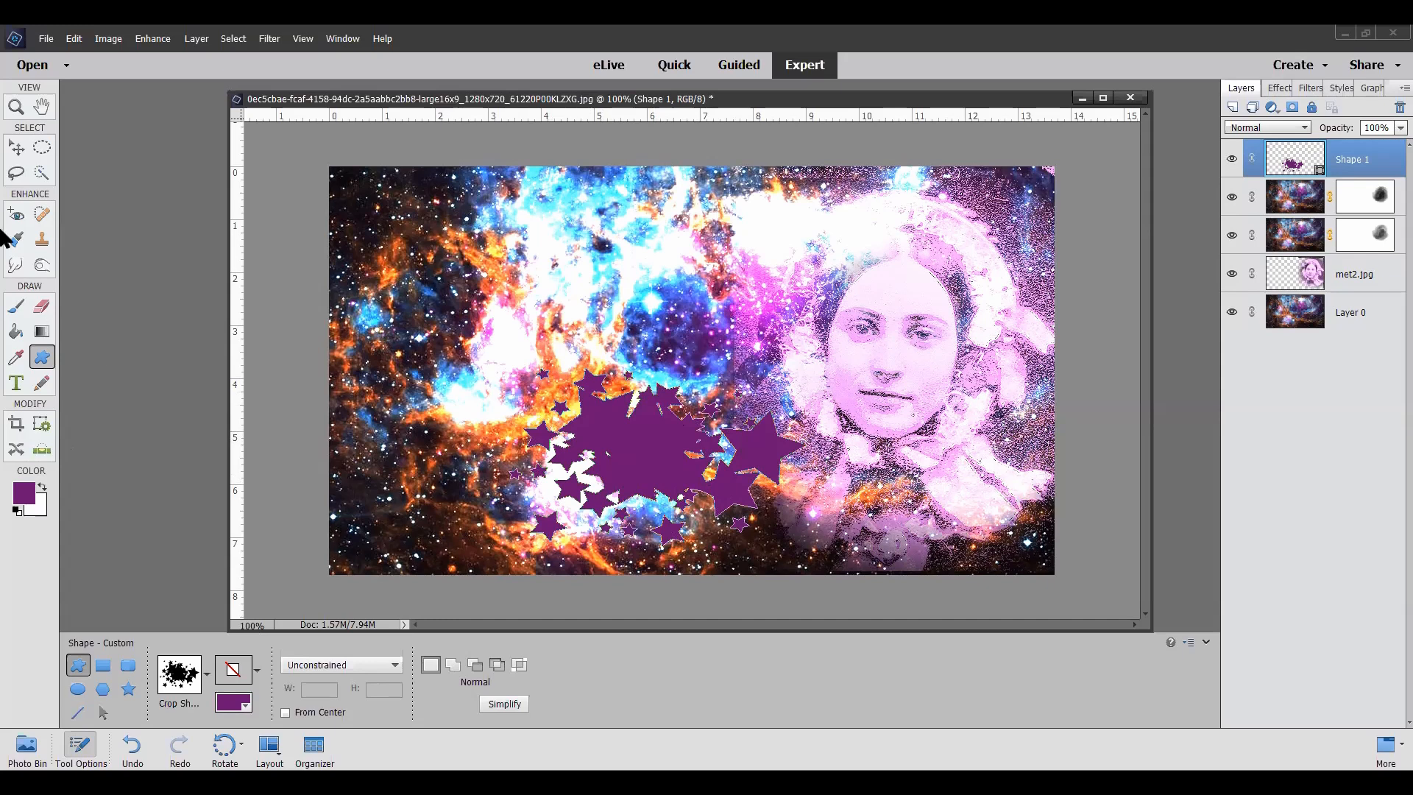
Step: Place a duplicate of Layer 0 above the star-splatter shape and clip it to that shape with a clipping mask
left_click(1351, 328)
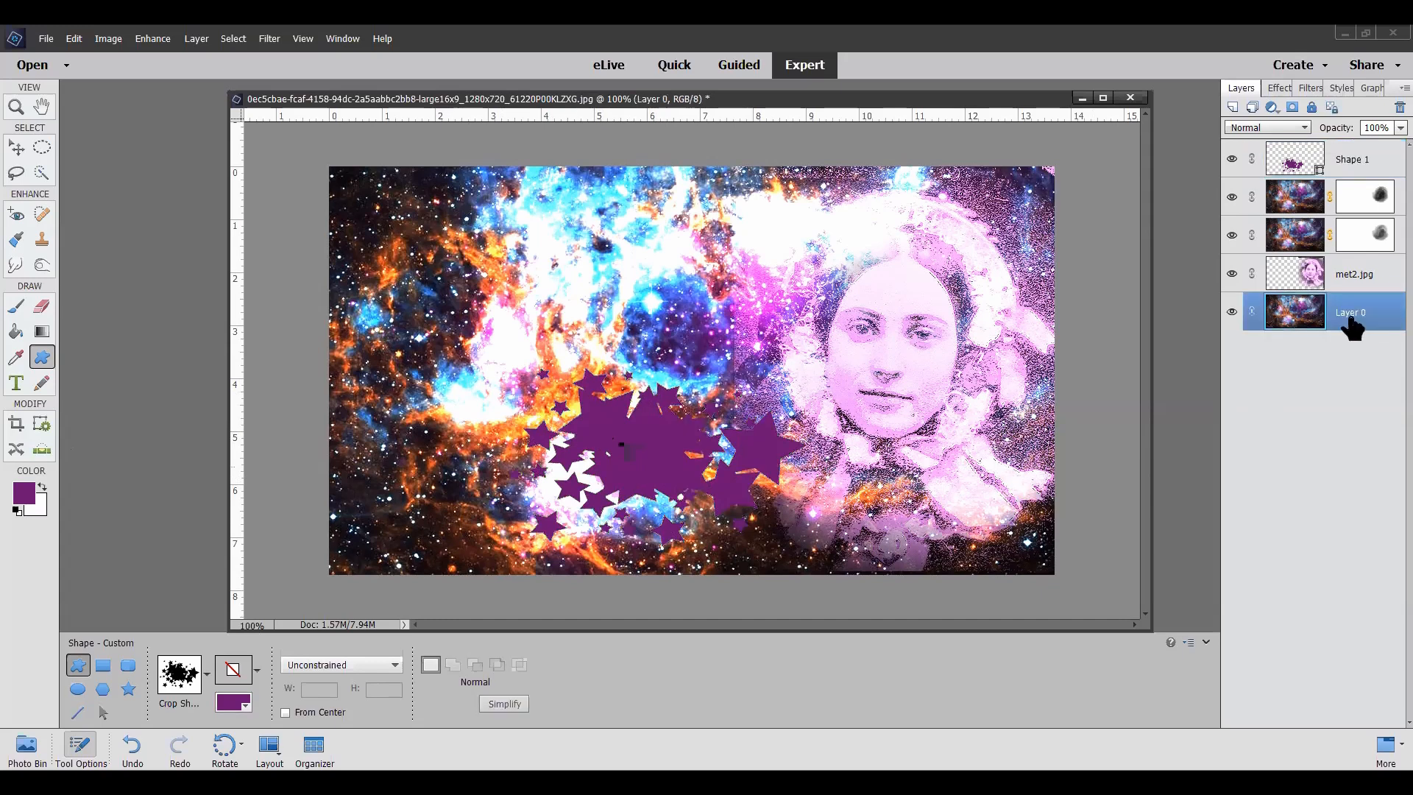
right_click(1352, 326)
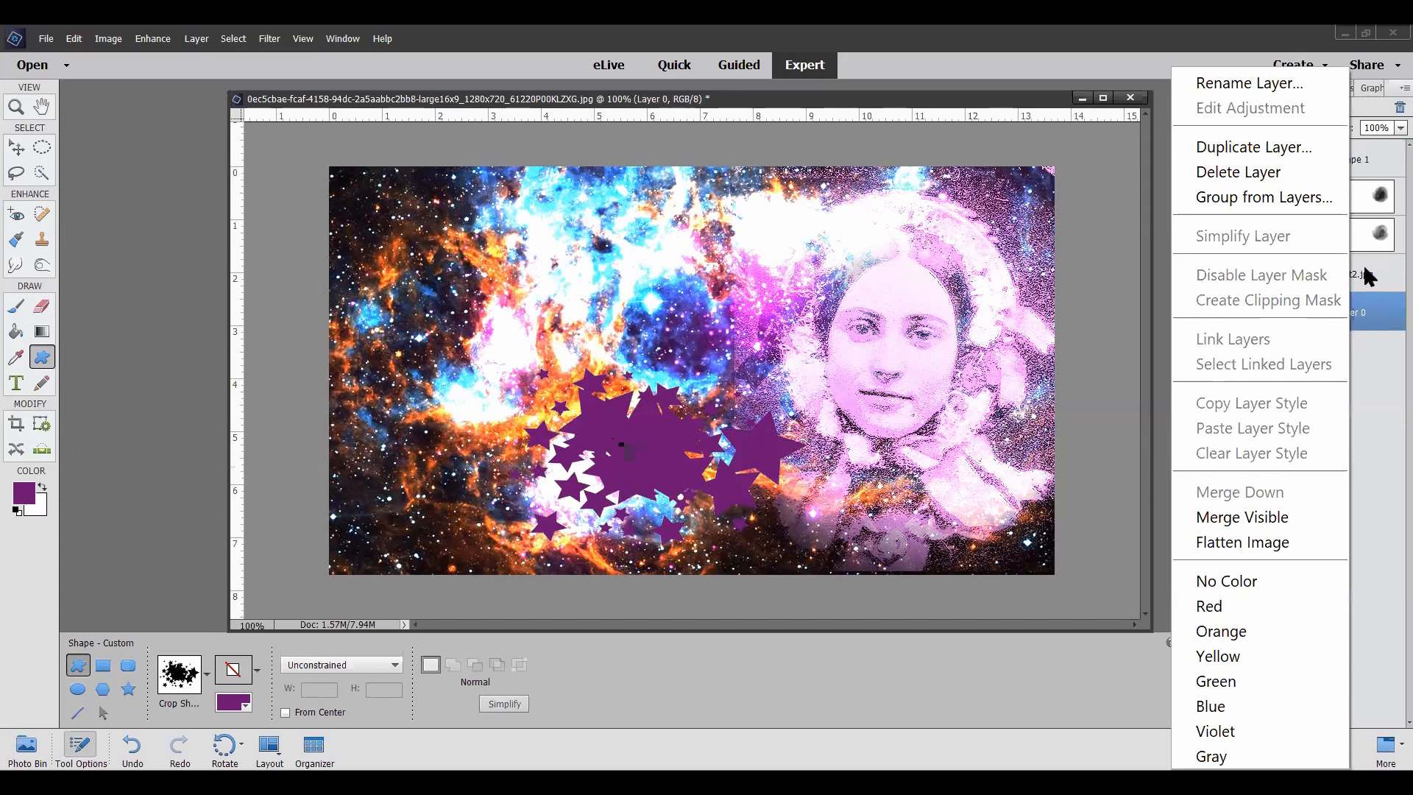
left_click(1295, 150)
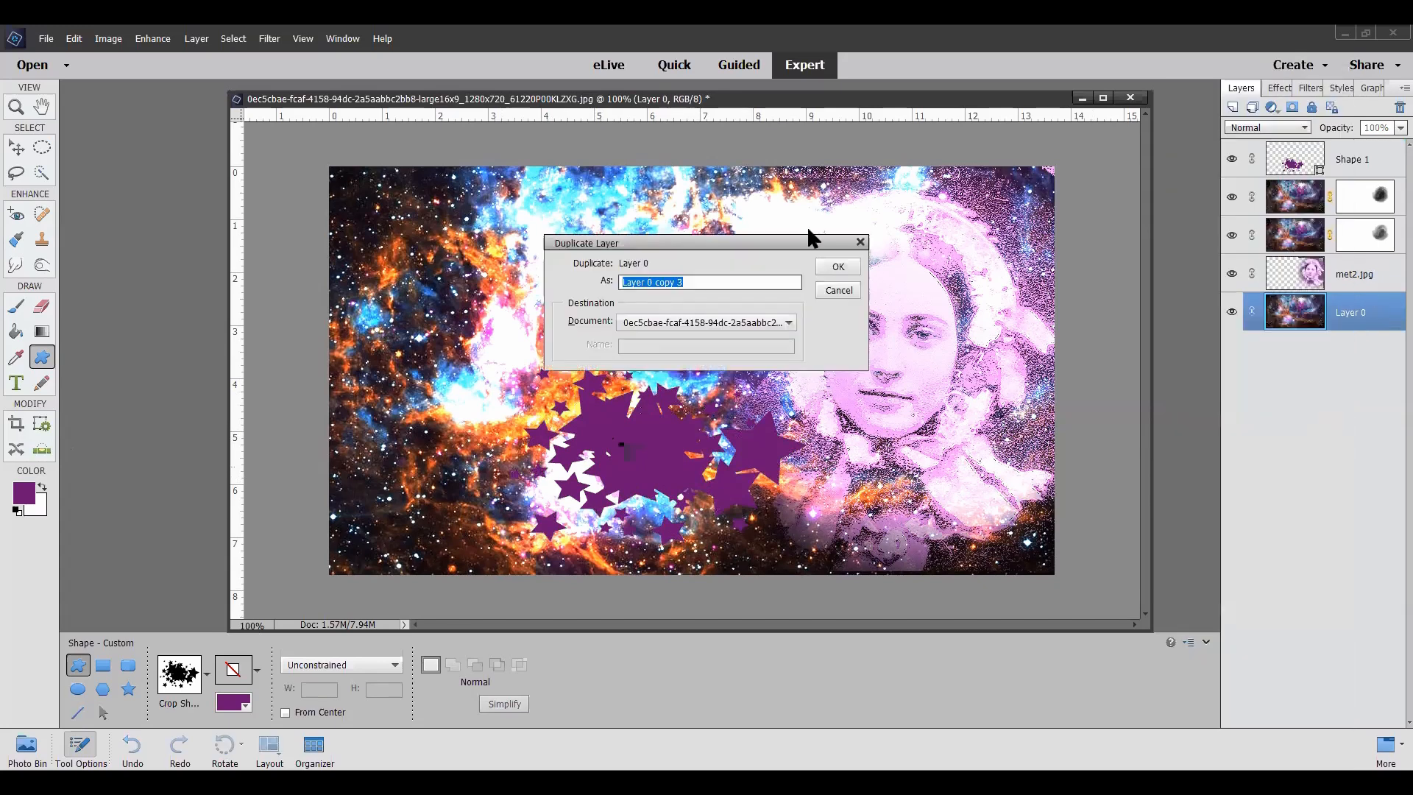
left_click(838, 267)
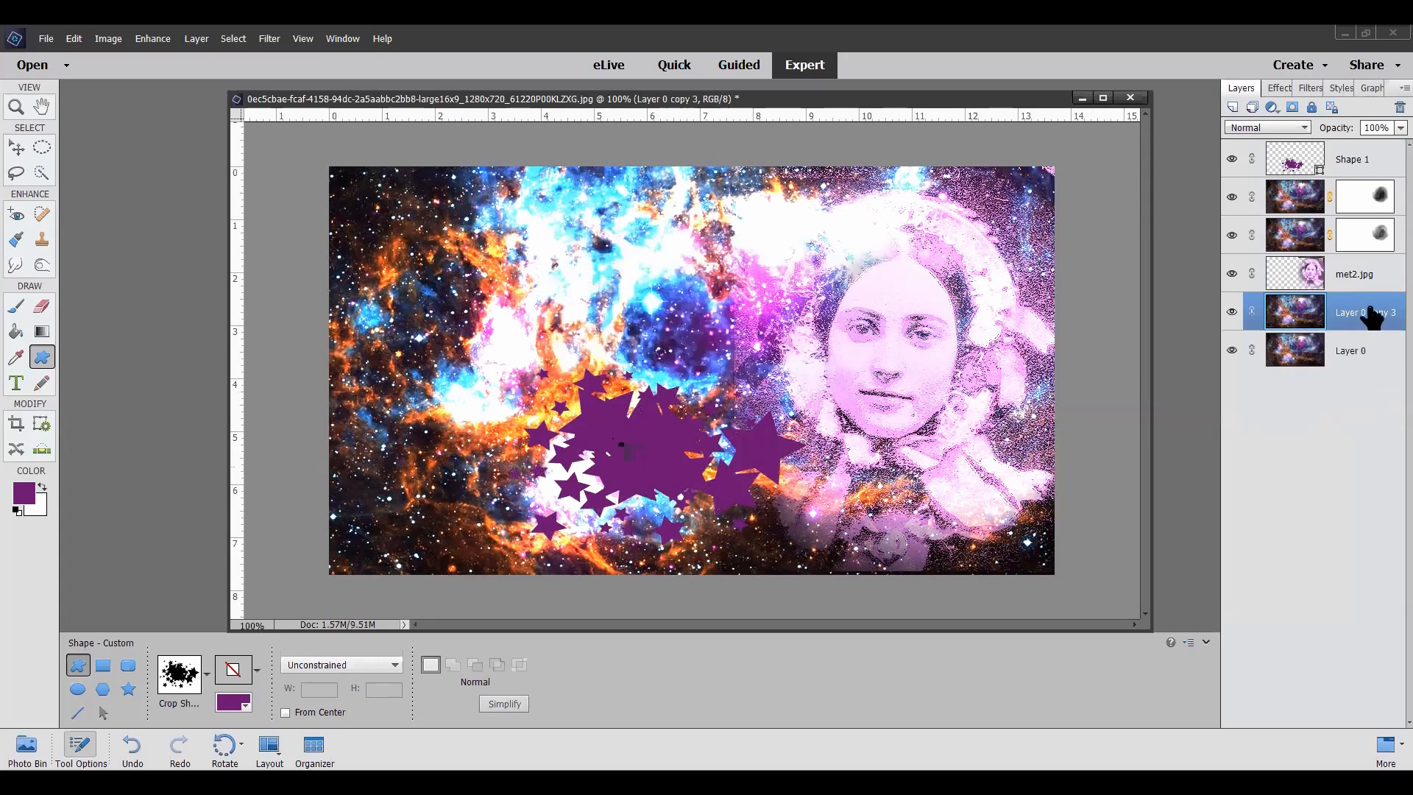
left_click_drag(1352, 324, 1365, 150)
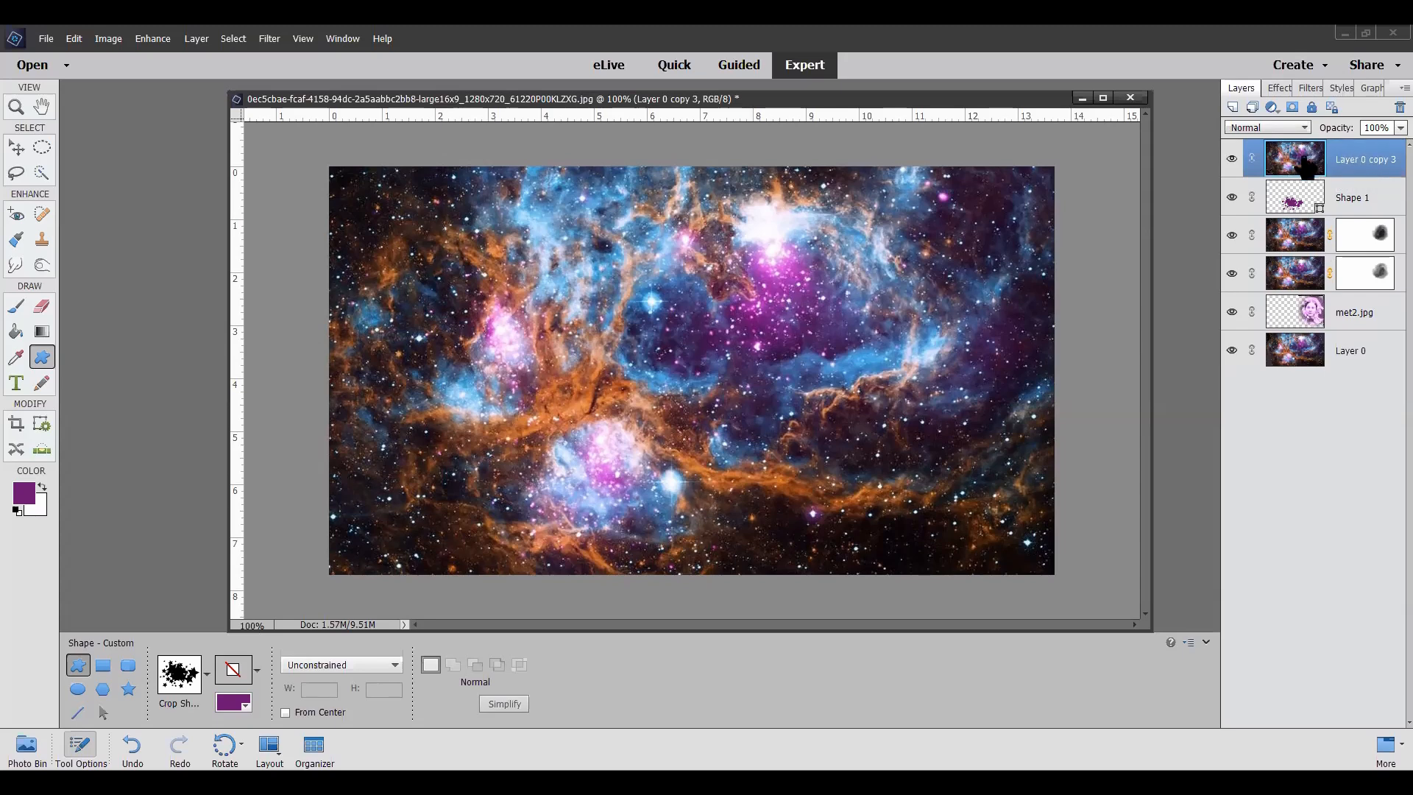
right_click(1358, 157)
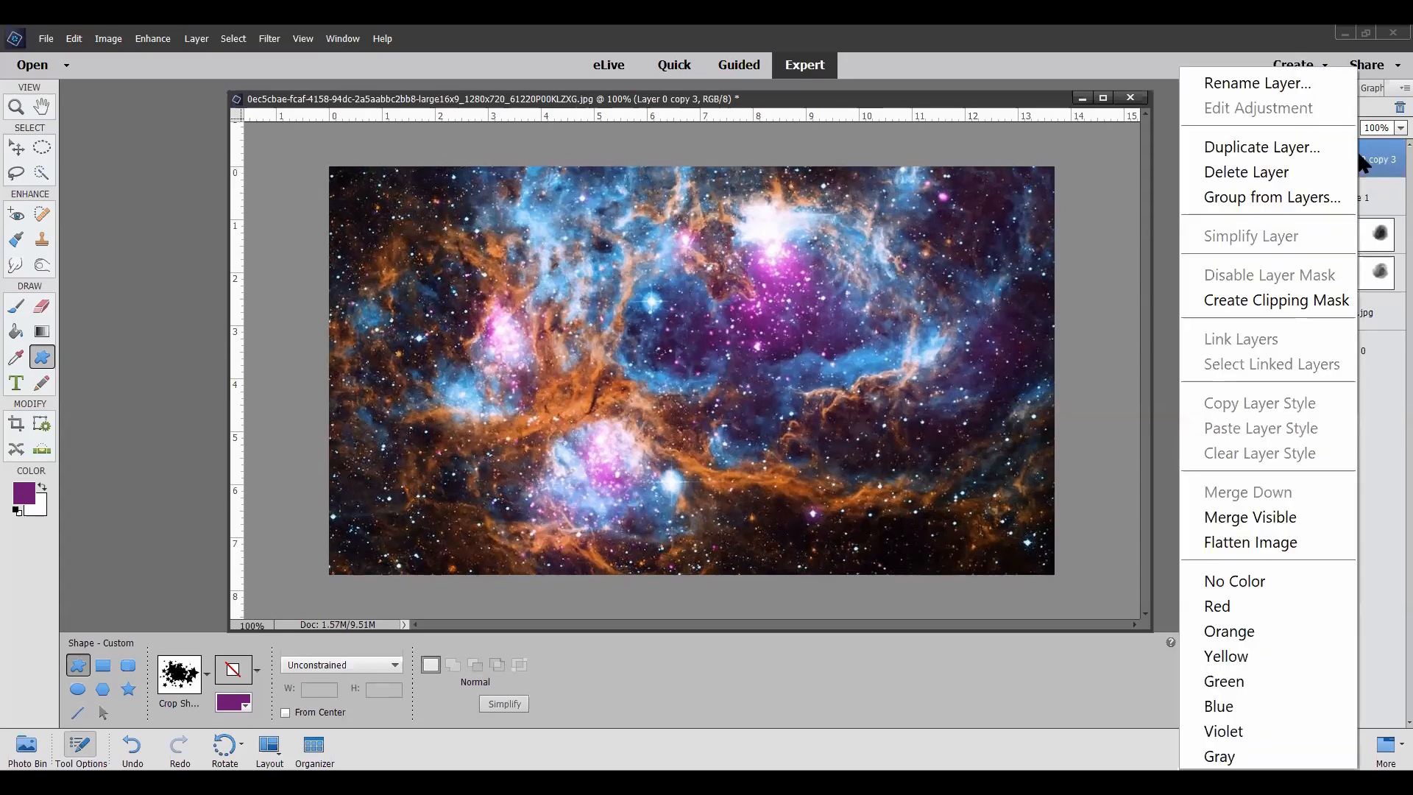
left_click(1276, 298)
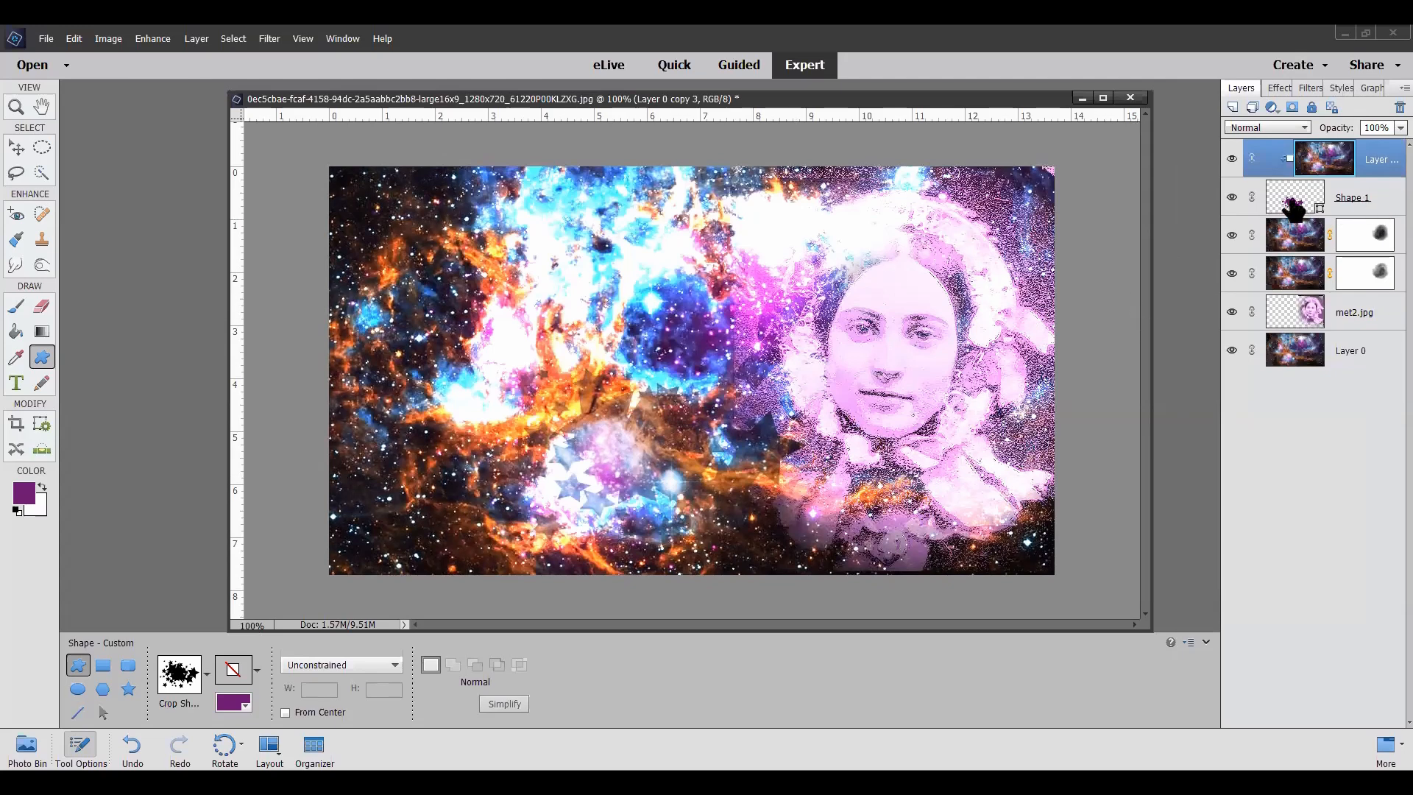
Step: Shift the clipped nebula copy downward and move the star-splatter shape up and to the left in the image
left_click(16, 147)
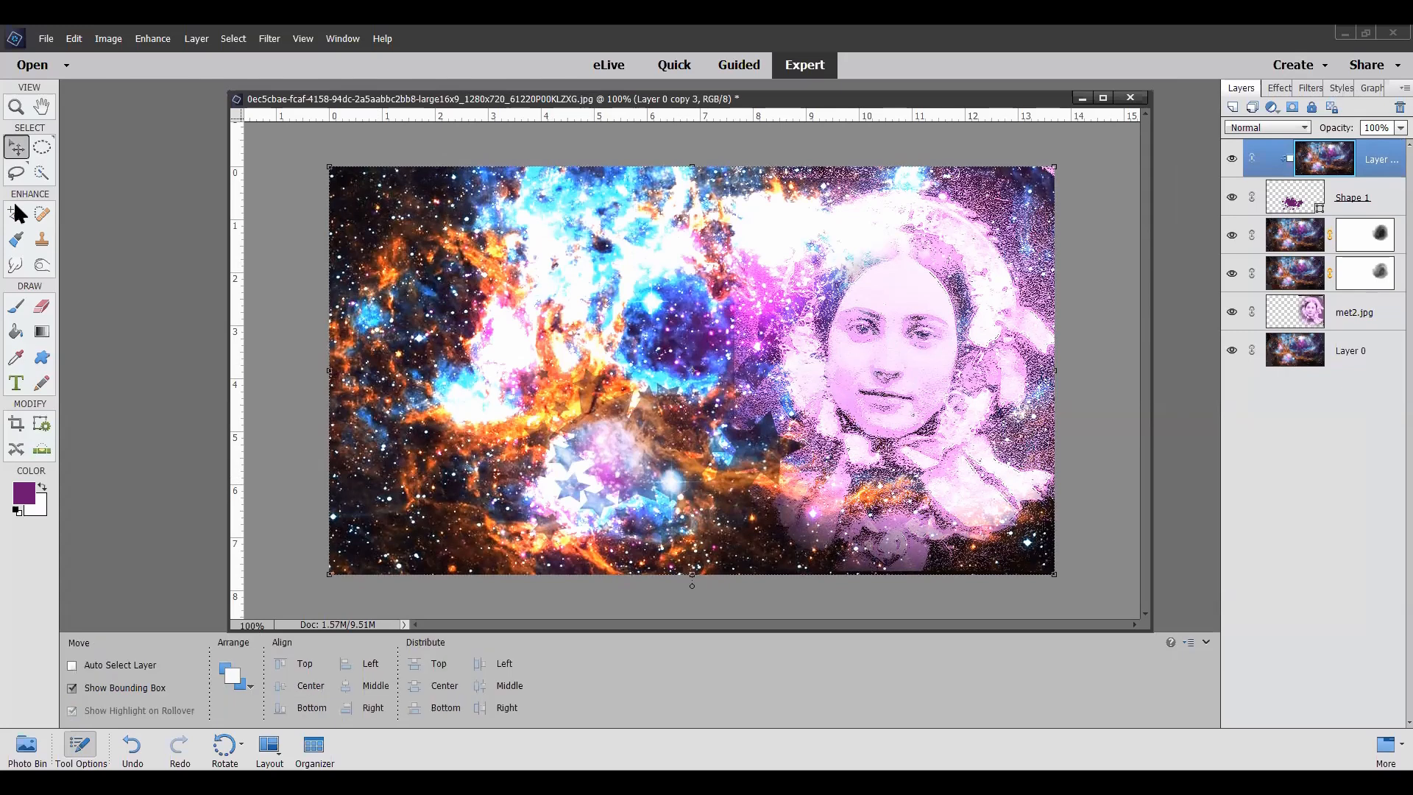
left_click_drag(777, 442, 745, 498)
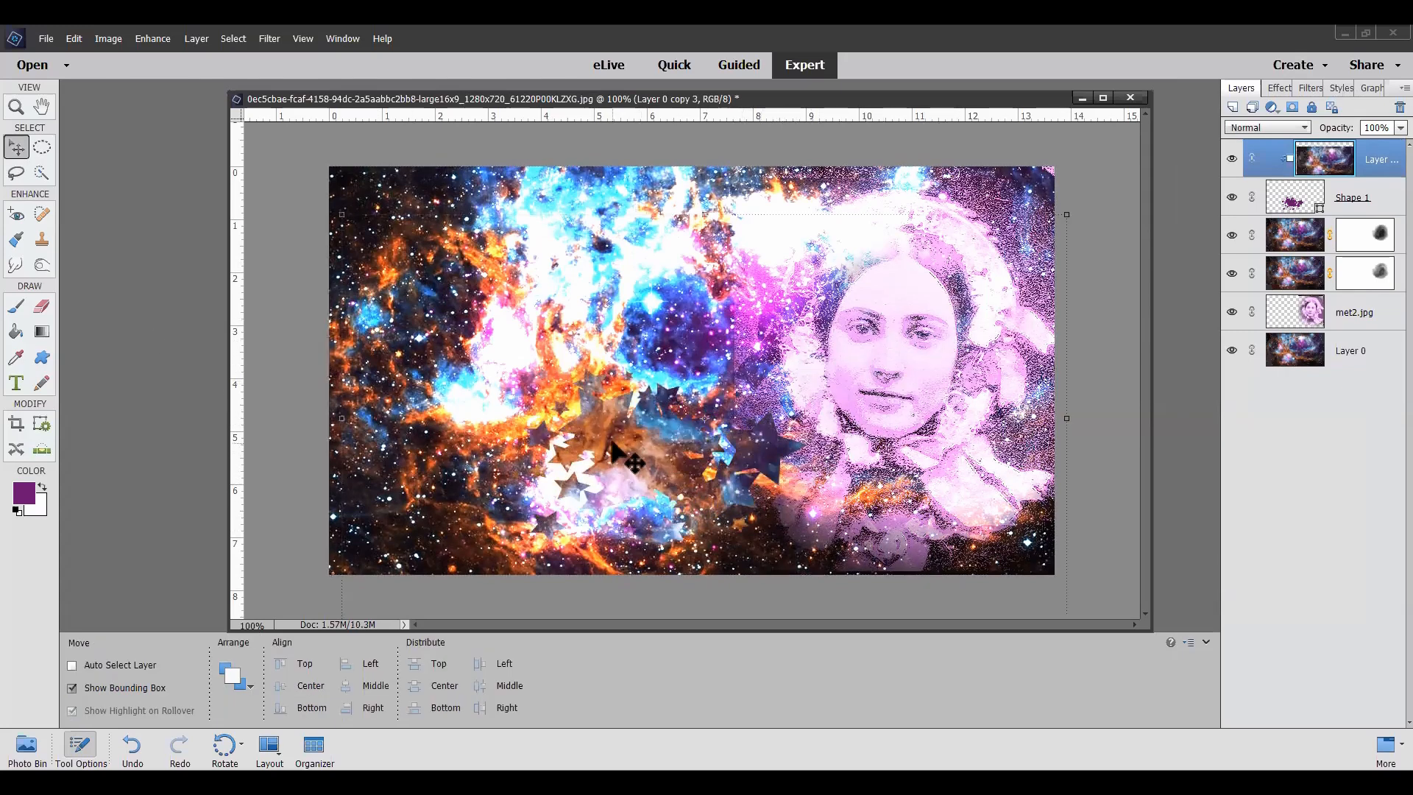
left_click(1293, 211)
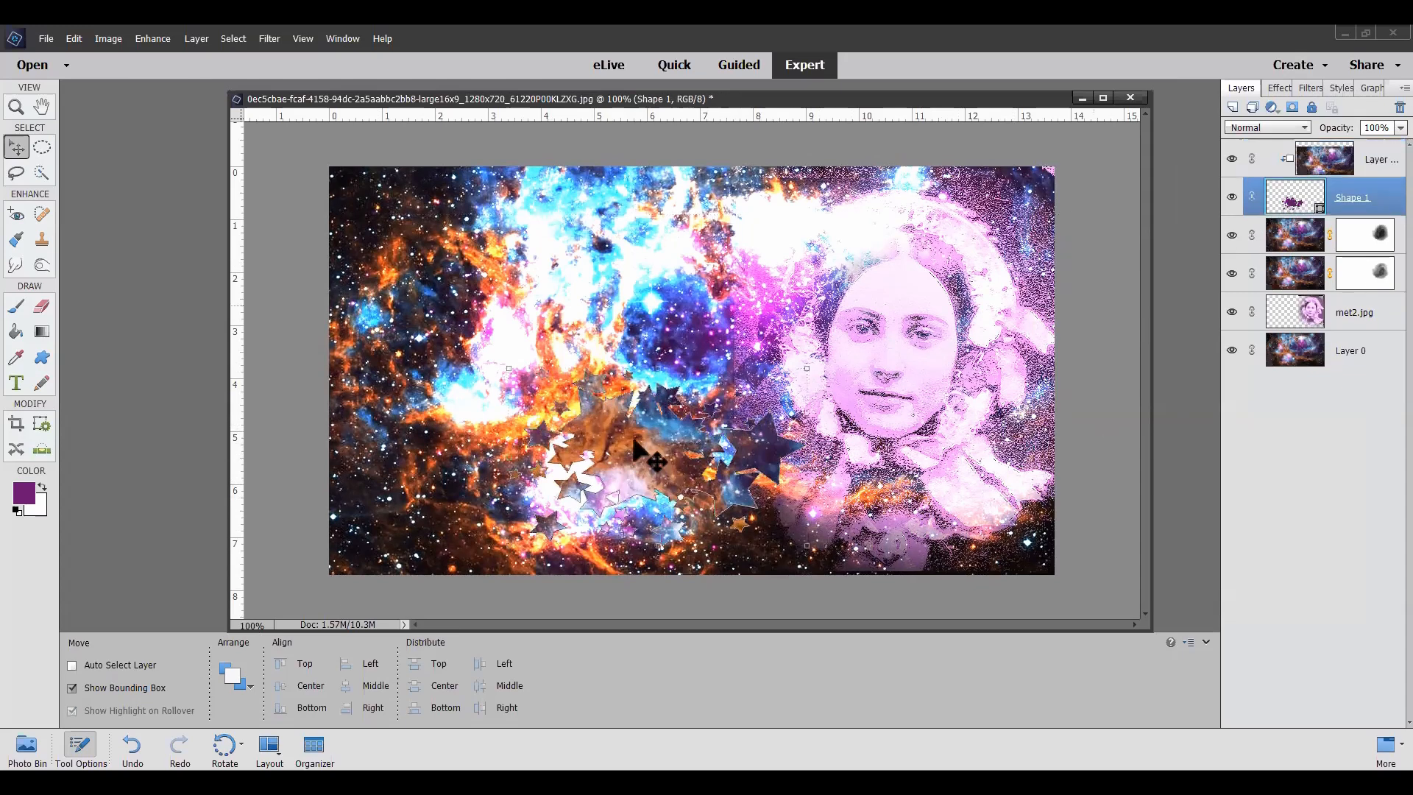
left_click_drag(641, 444, 570, 379)
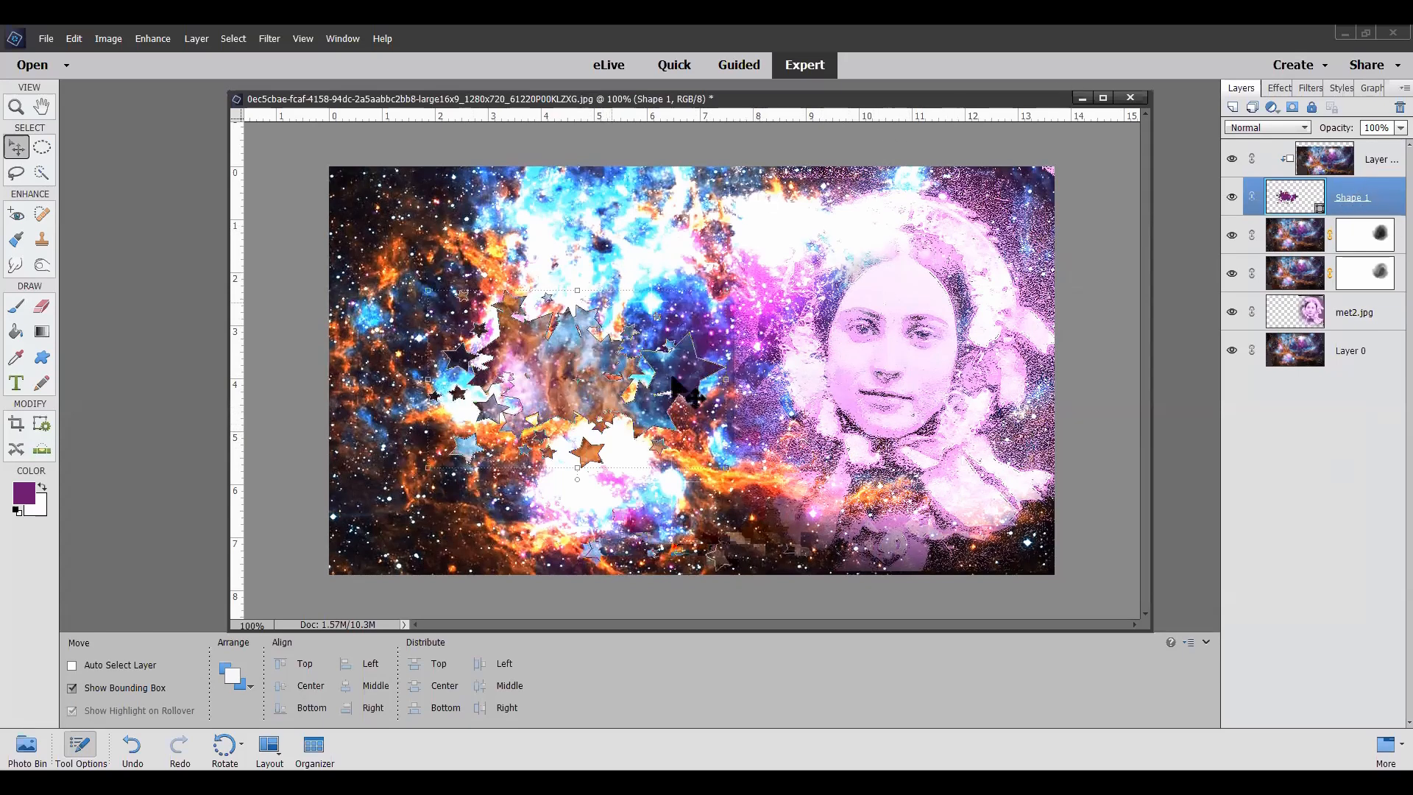
Step: Duplicate Layer 0 again and move the new copy to the top of the layer stack
left_click(1344, 366)
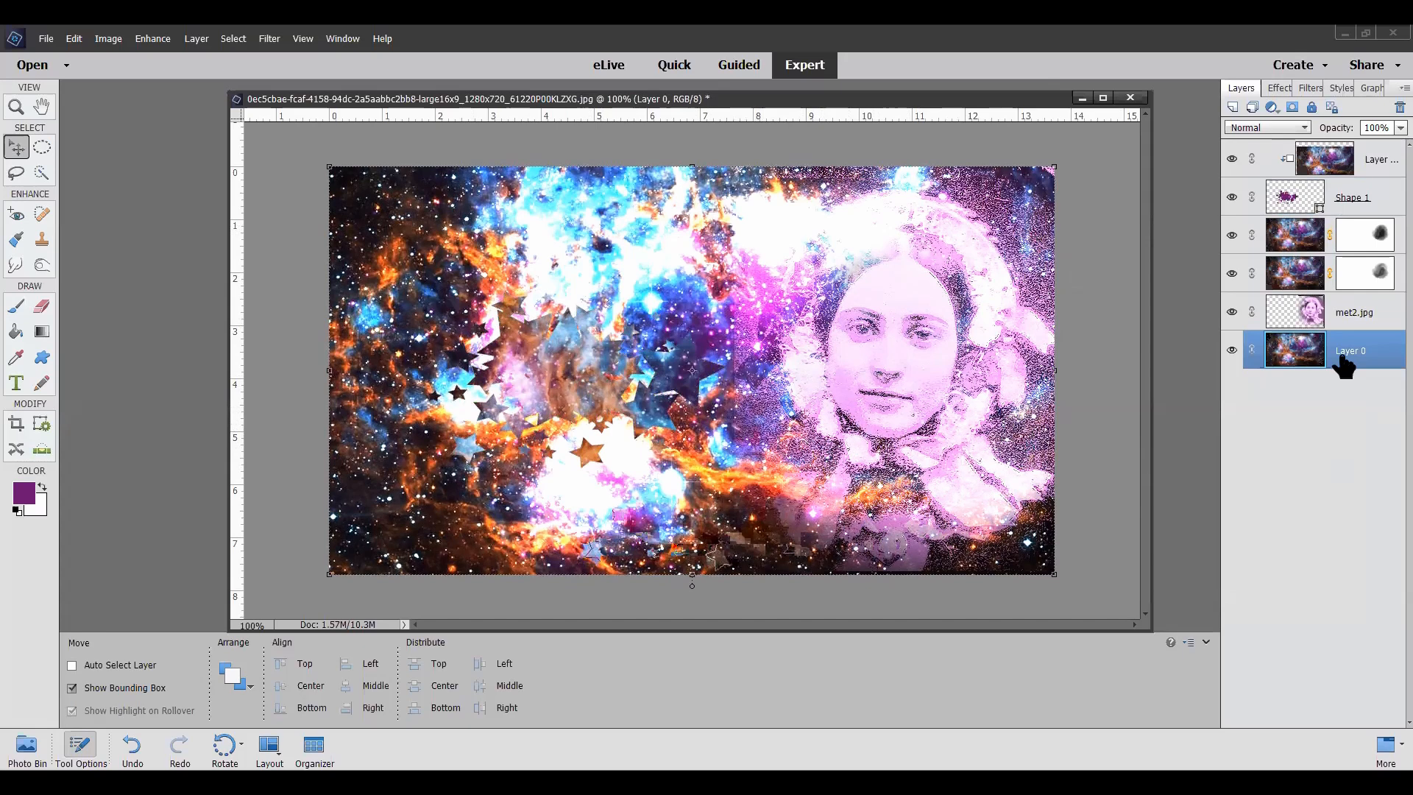
right_click(1344, 366)
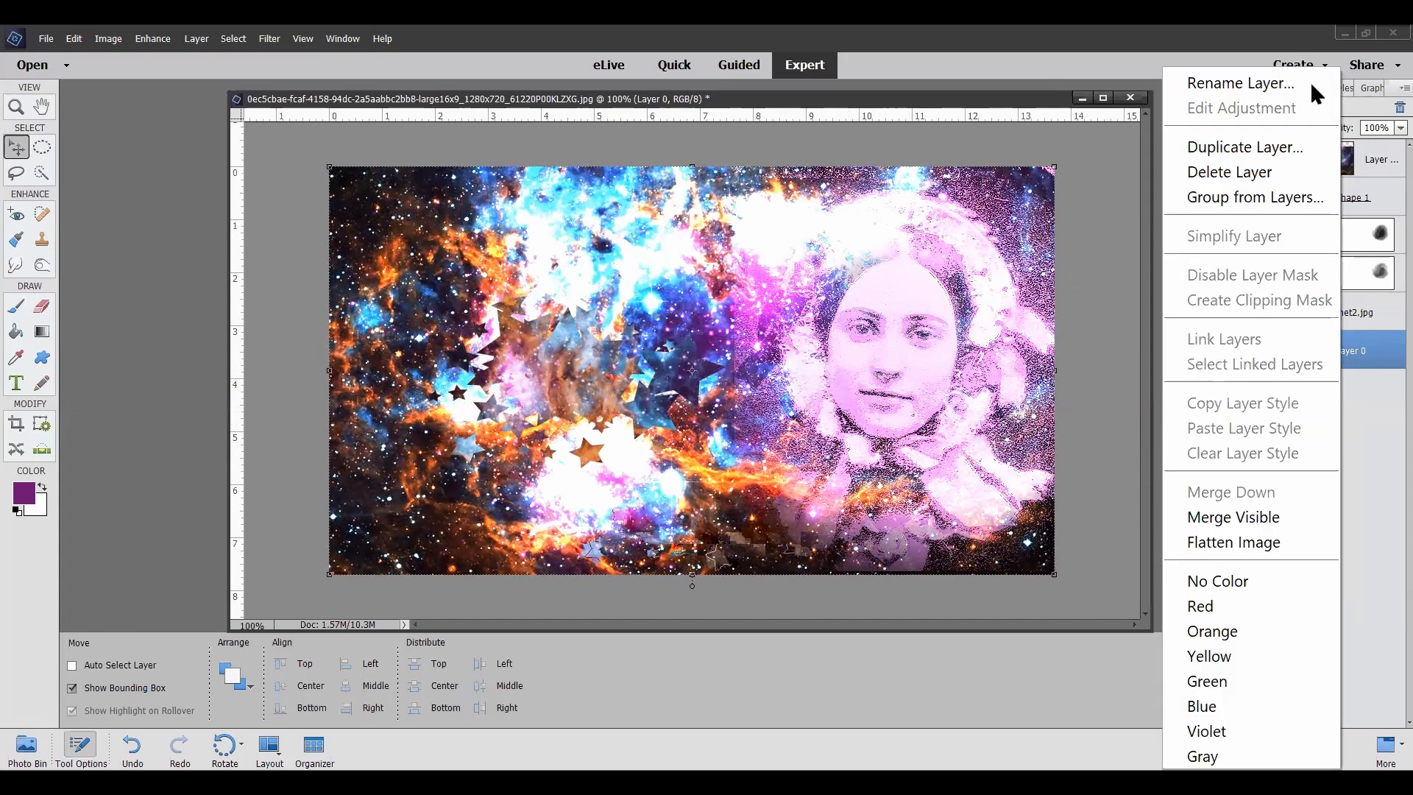
left_click(1276, 146)
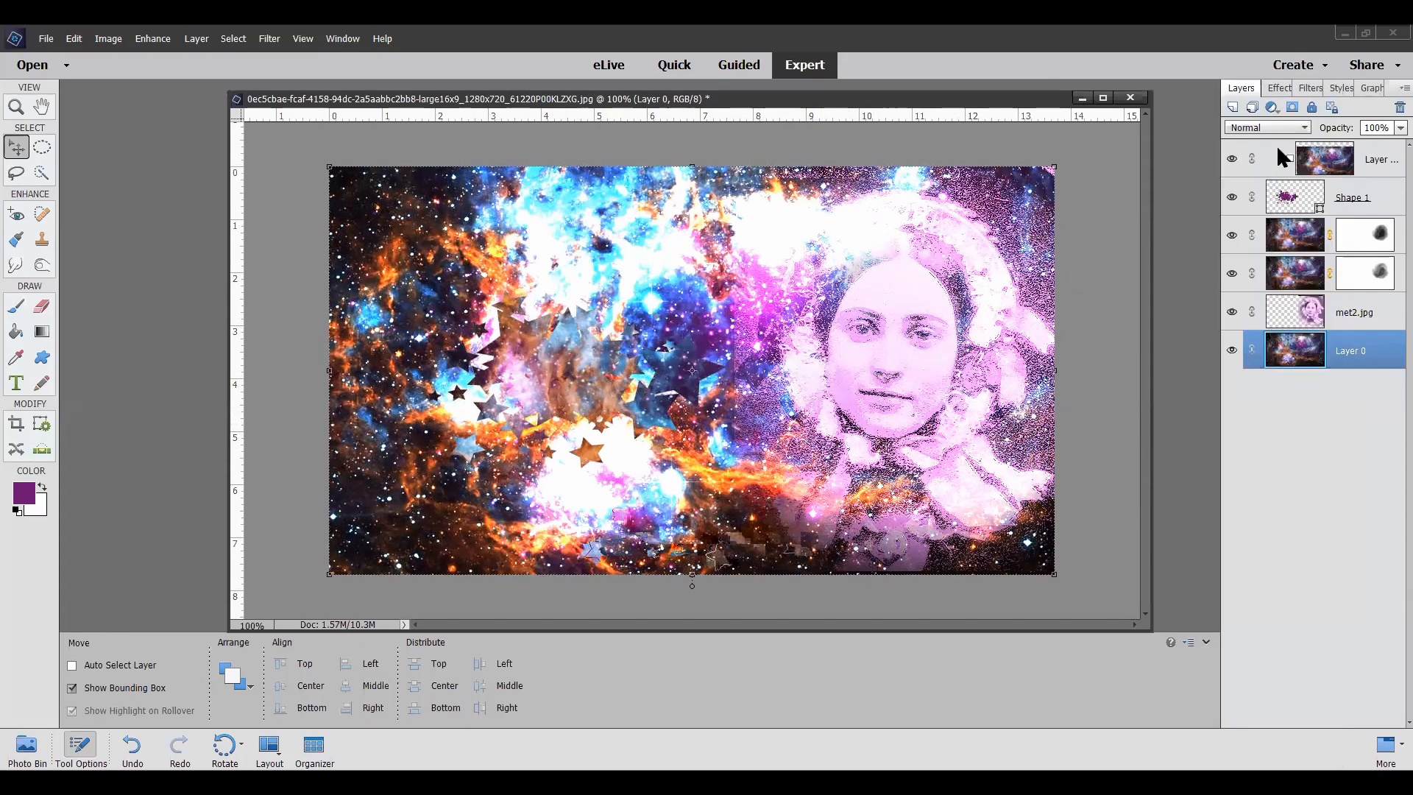
left_click(841, 266)
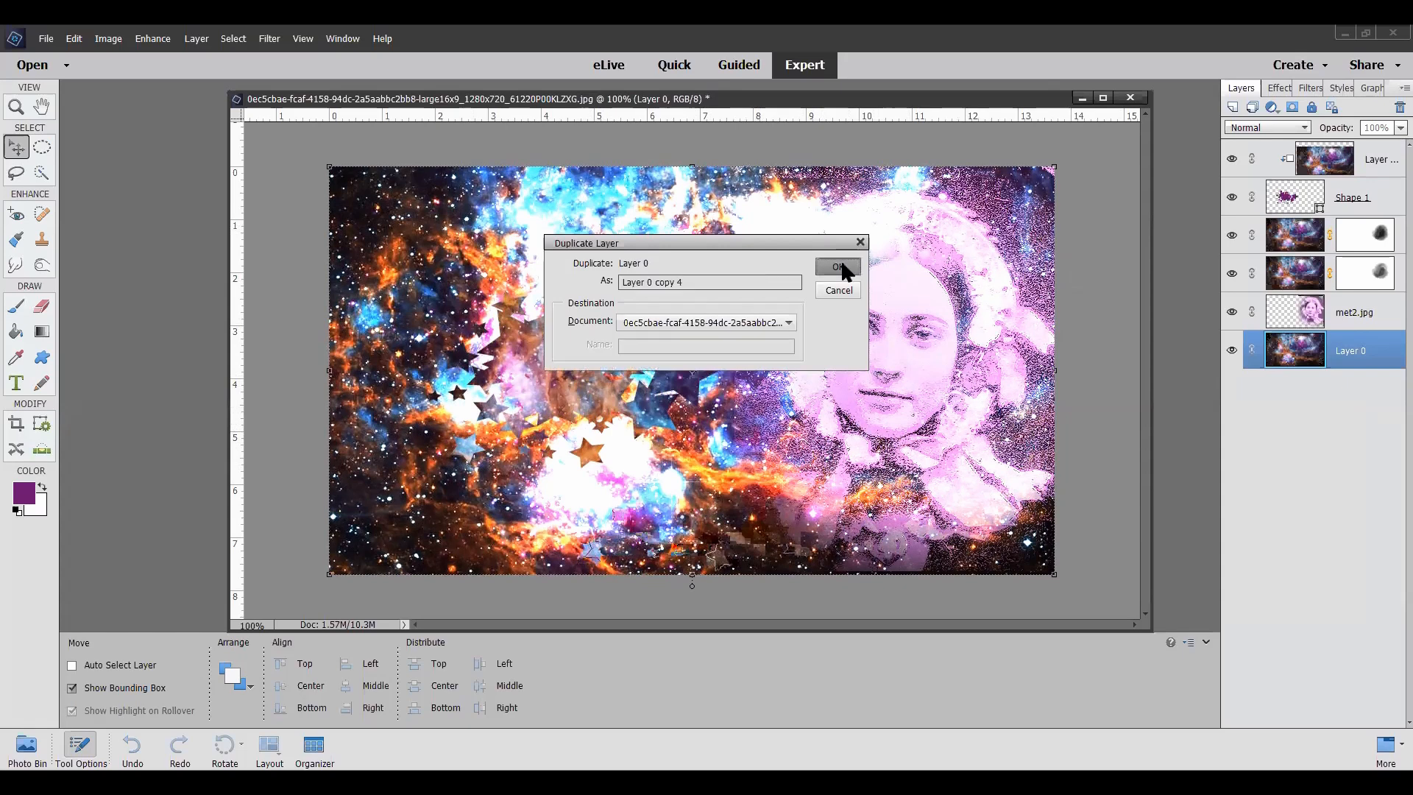
left_click_drag(1345, 243, 1352, 146)
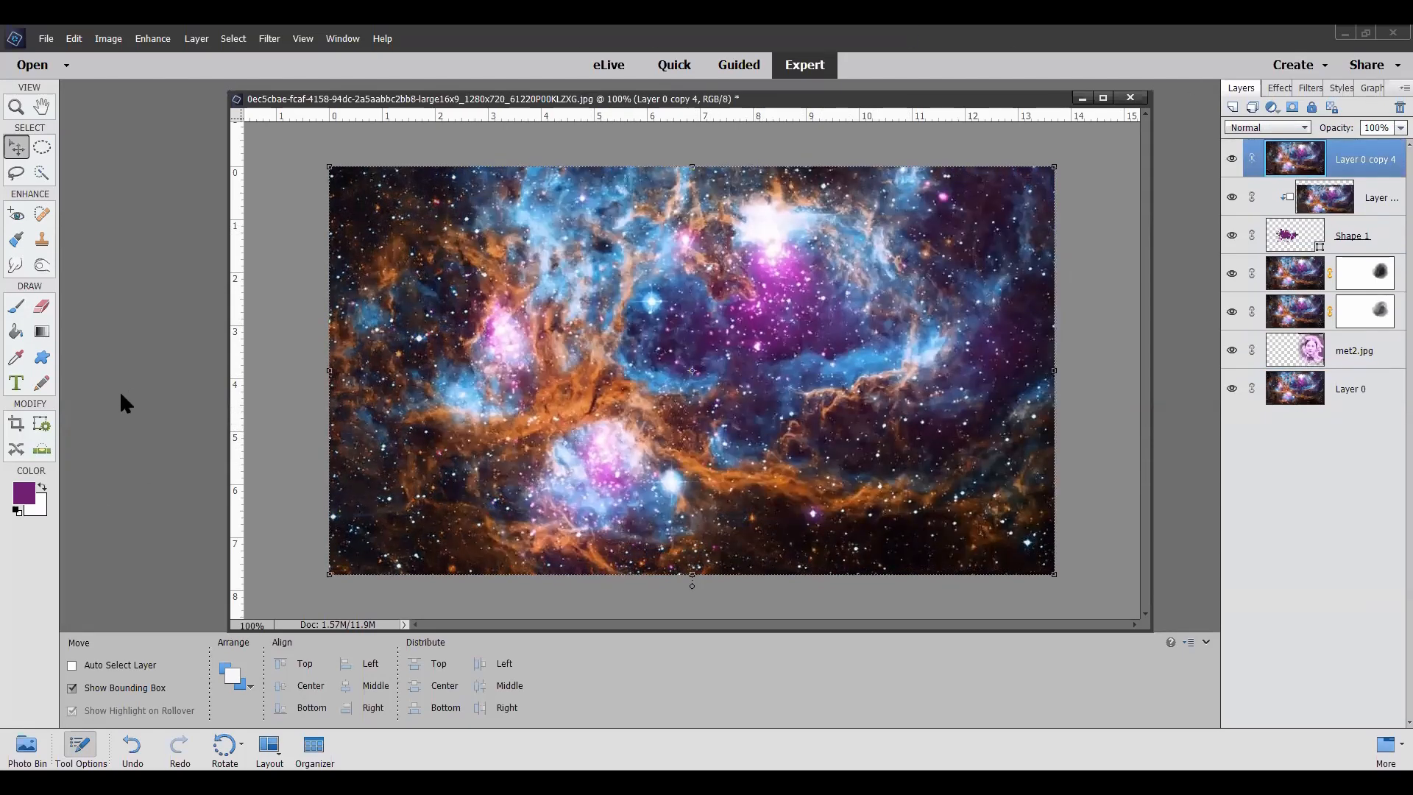
Step: Cut the top nebula copy into the star-splatter shape with the Cookie Cutter at 1 px feather and move it to the image's lower left
left_click(17, 425)
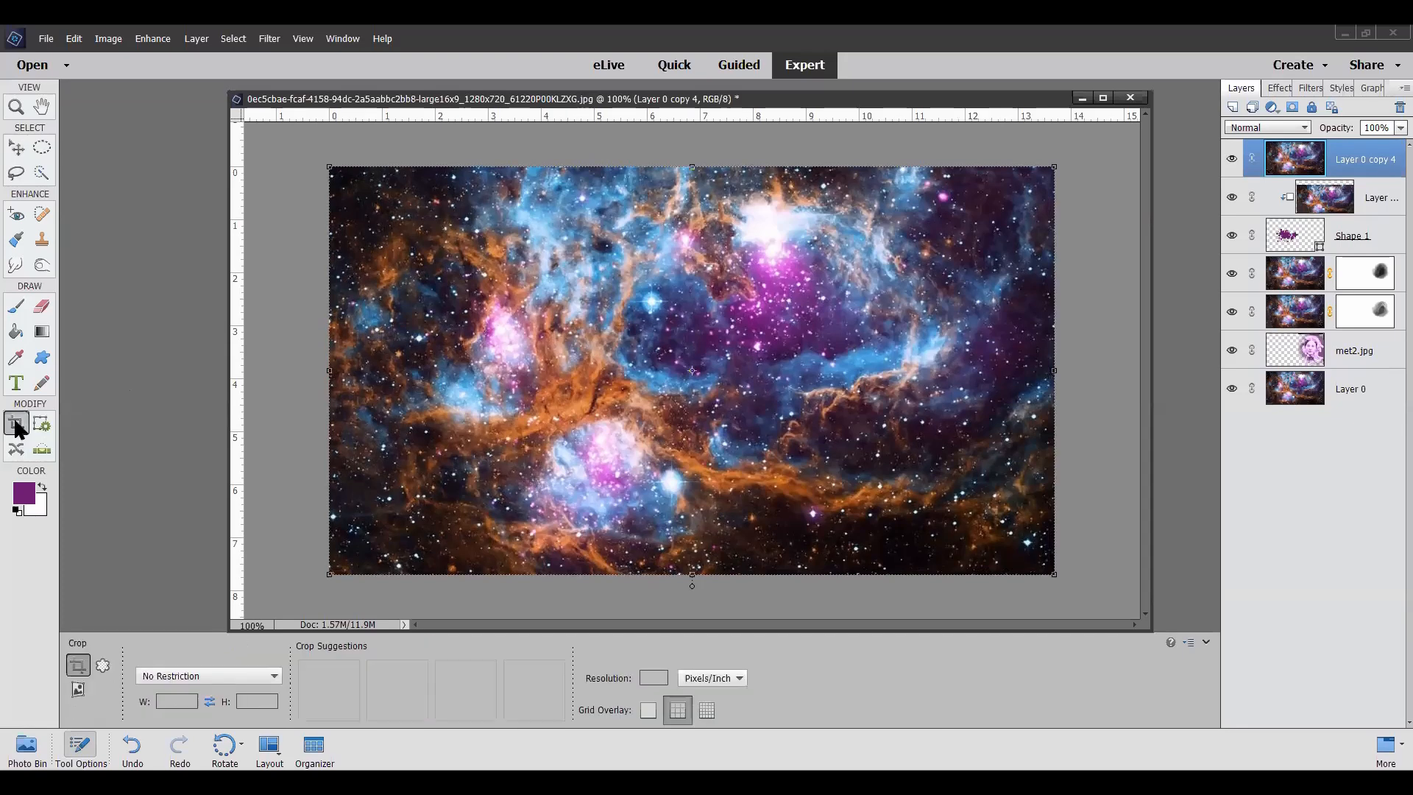
left_click(101, 664)
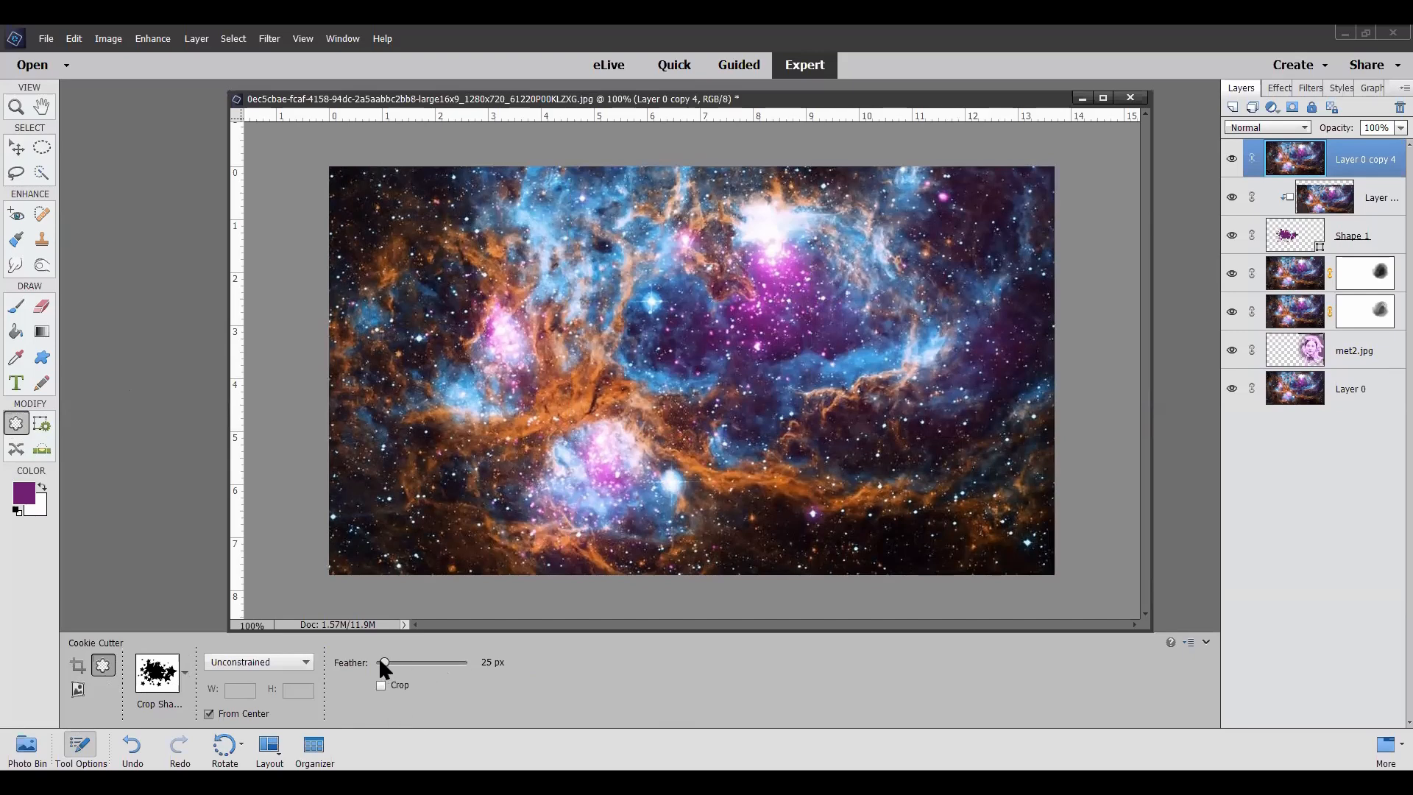
left_click_drag(380, 661, 375, 663)
left_click(184, 684)
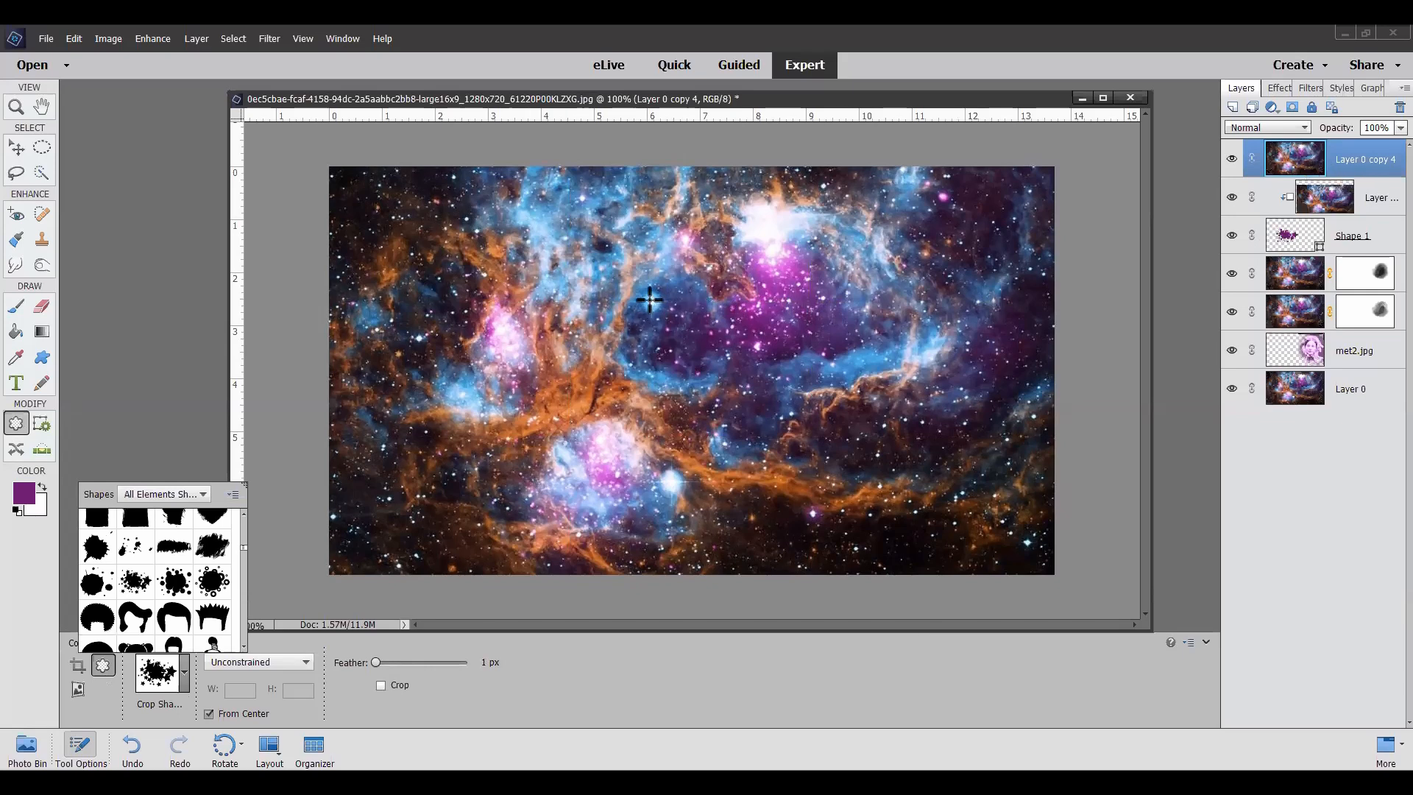
left_click_drag(552, 278, 722, 361)
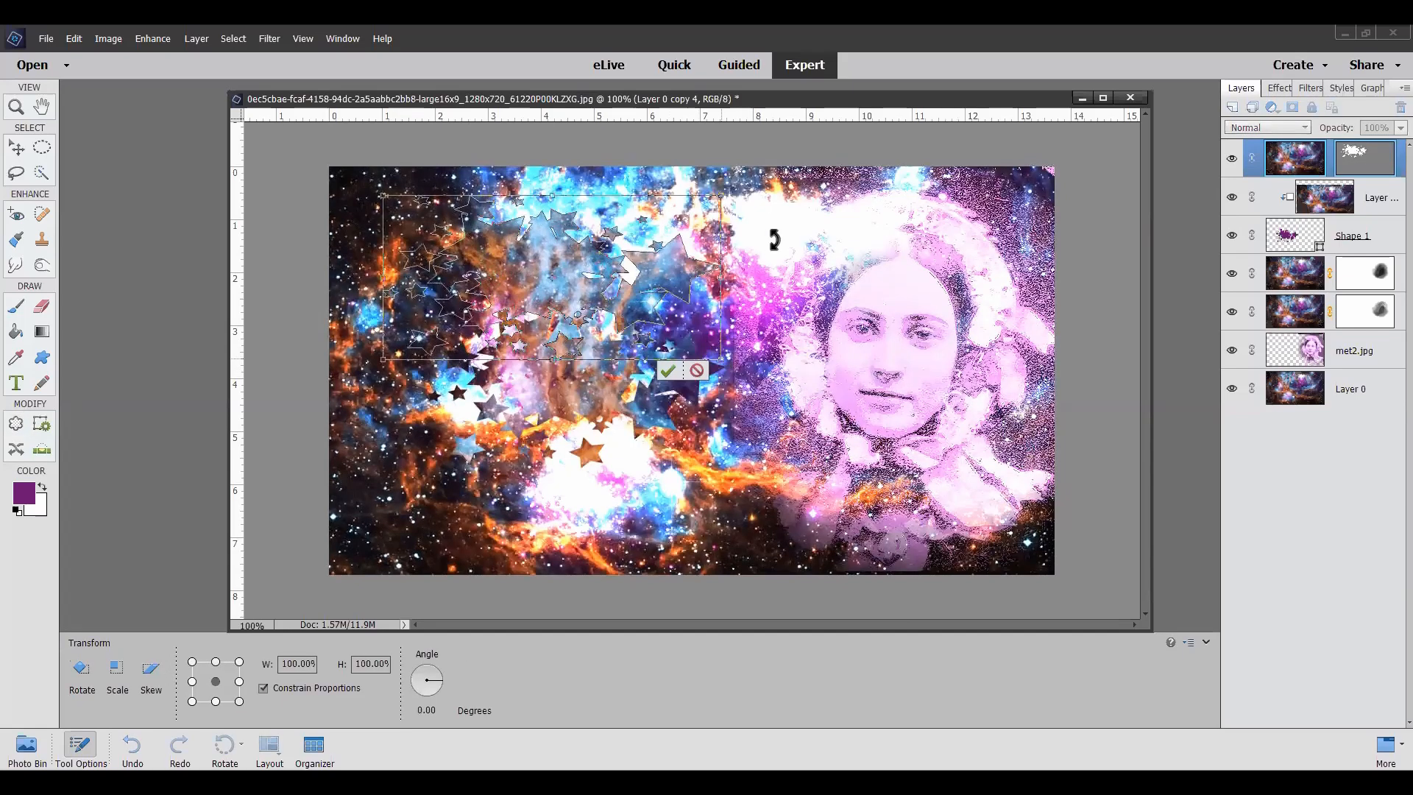
left_click(669, 372)
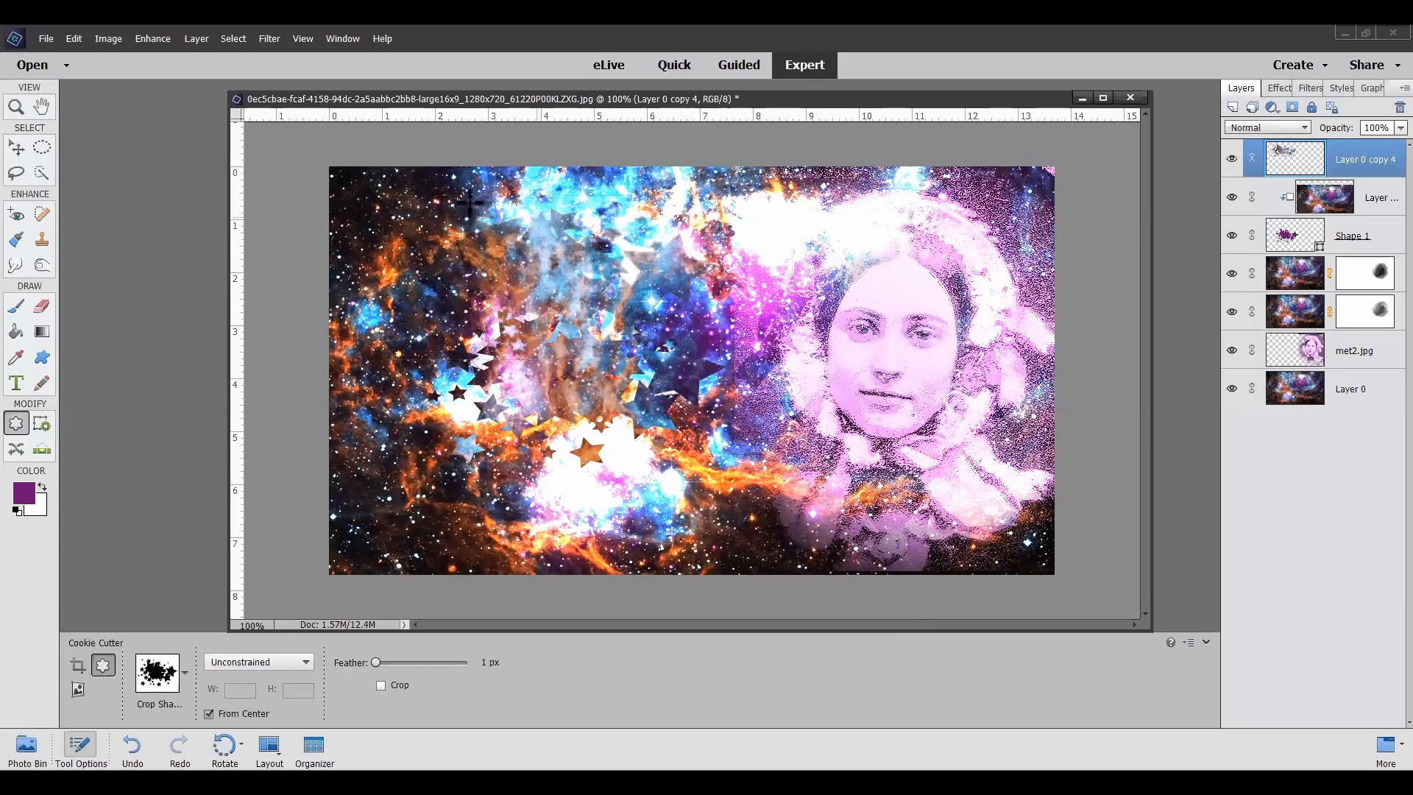
left_click(16, 148)
left_click_drag(666, 269, 624, 478)
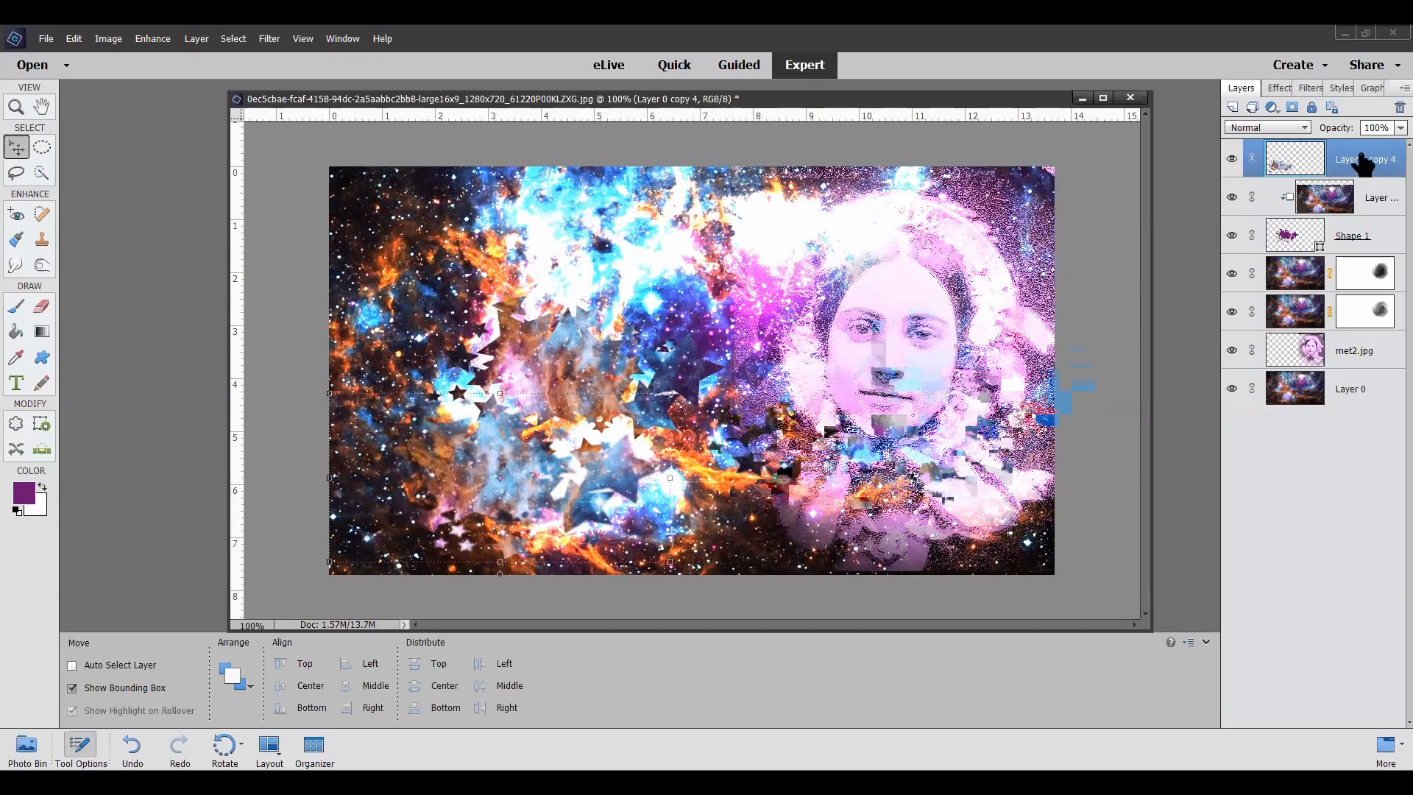
Step: Make another duplicate of Layer 0 and place it above all other layers
left_click(1345, 398)
right_click(1346, 399)
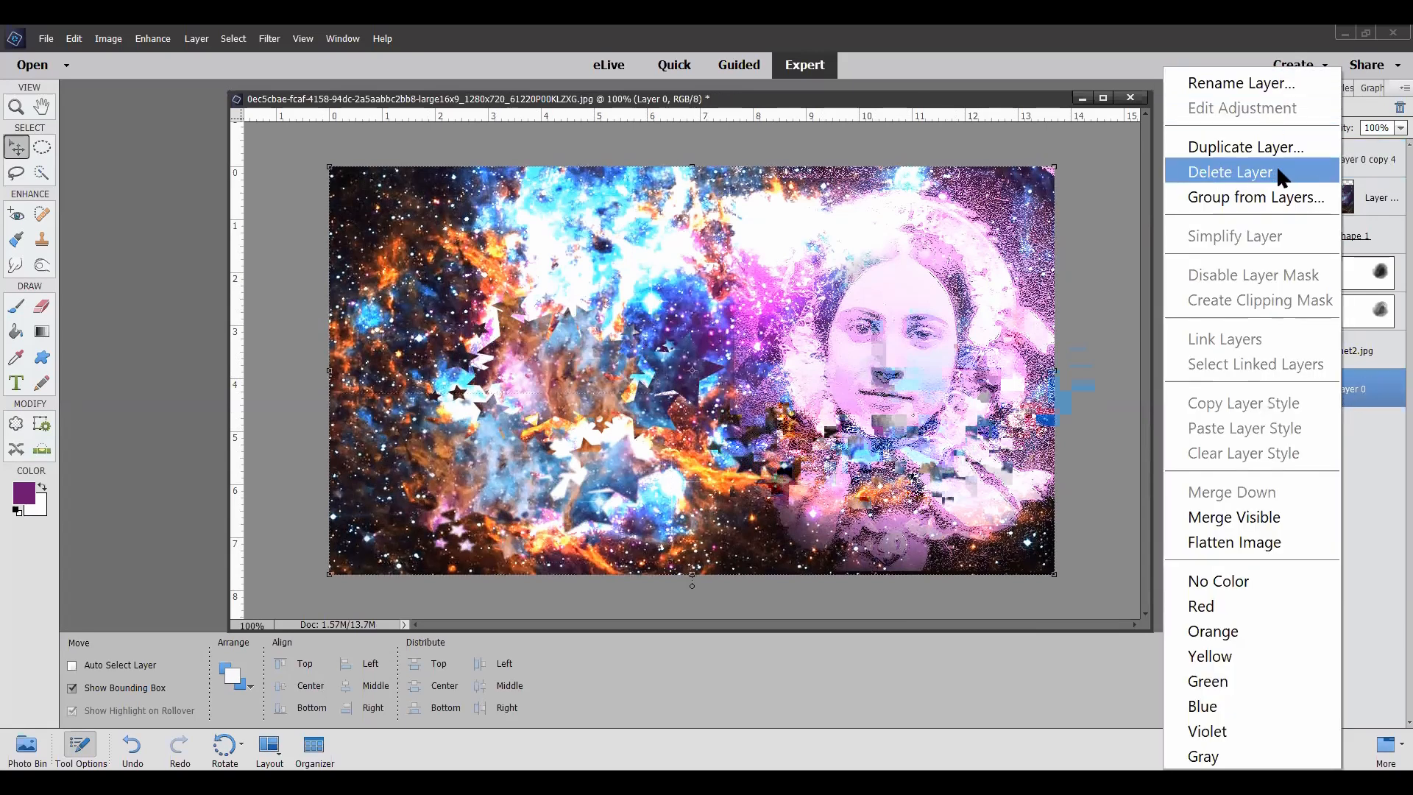
left_click(1279, 146)
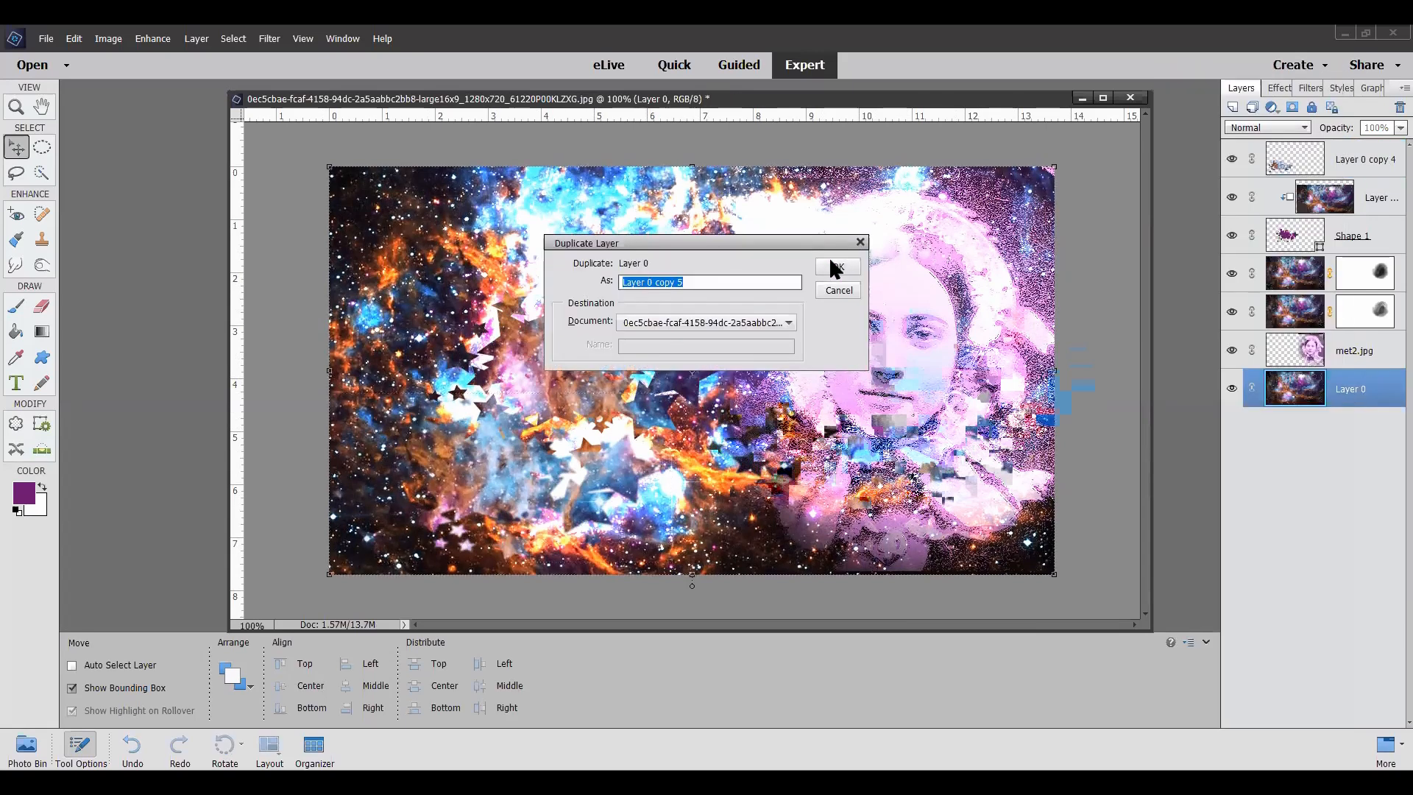
left_click(836, 267)
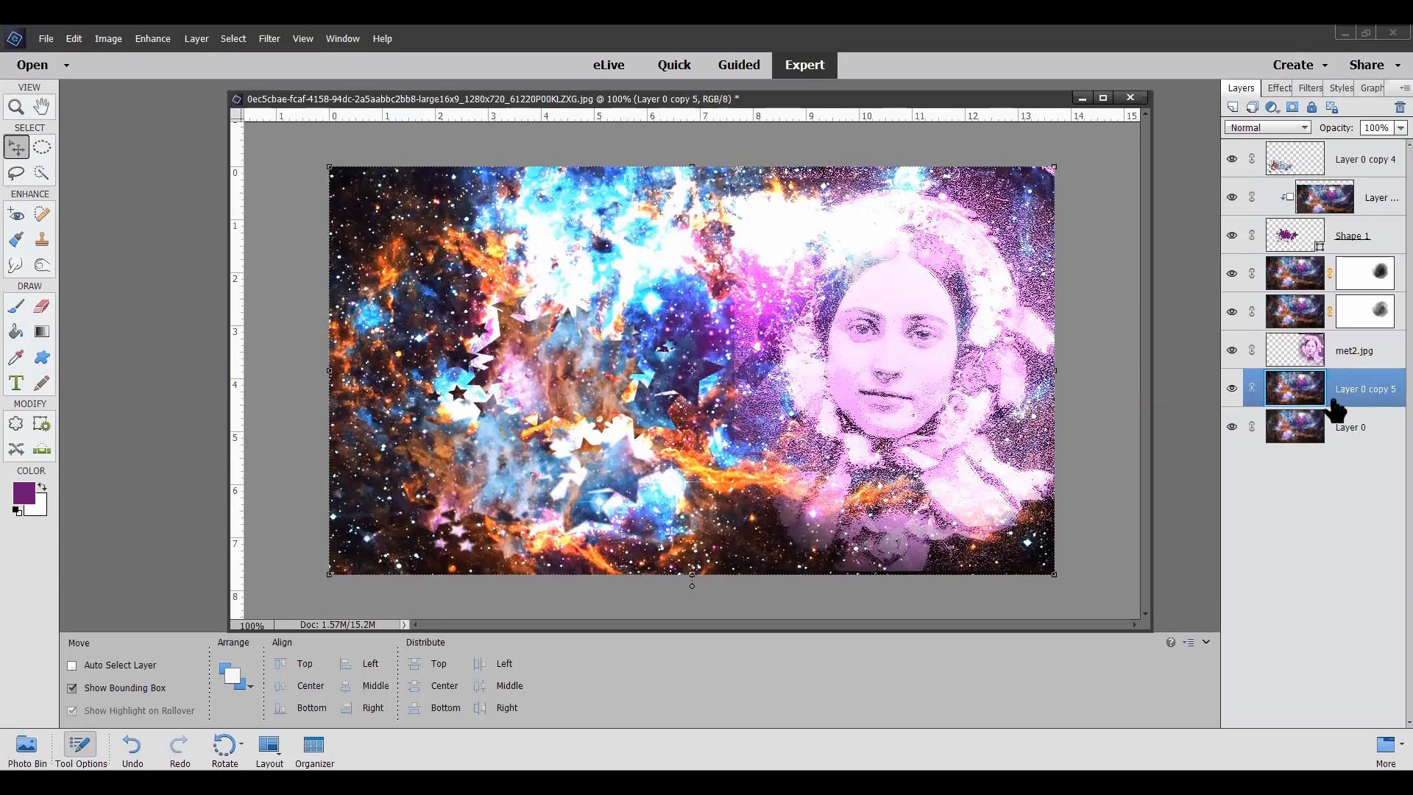
left_click_drag(1343, 398, 1360, 160)
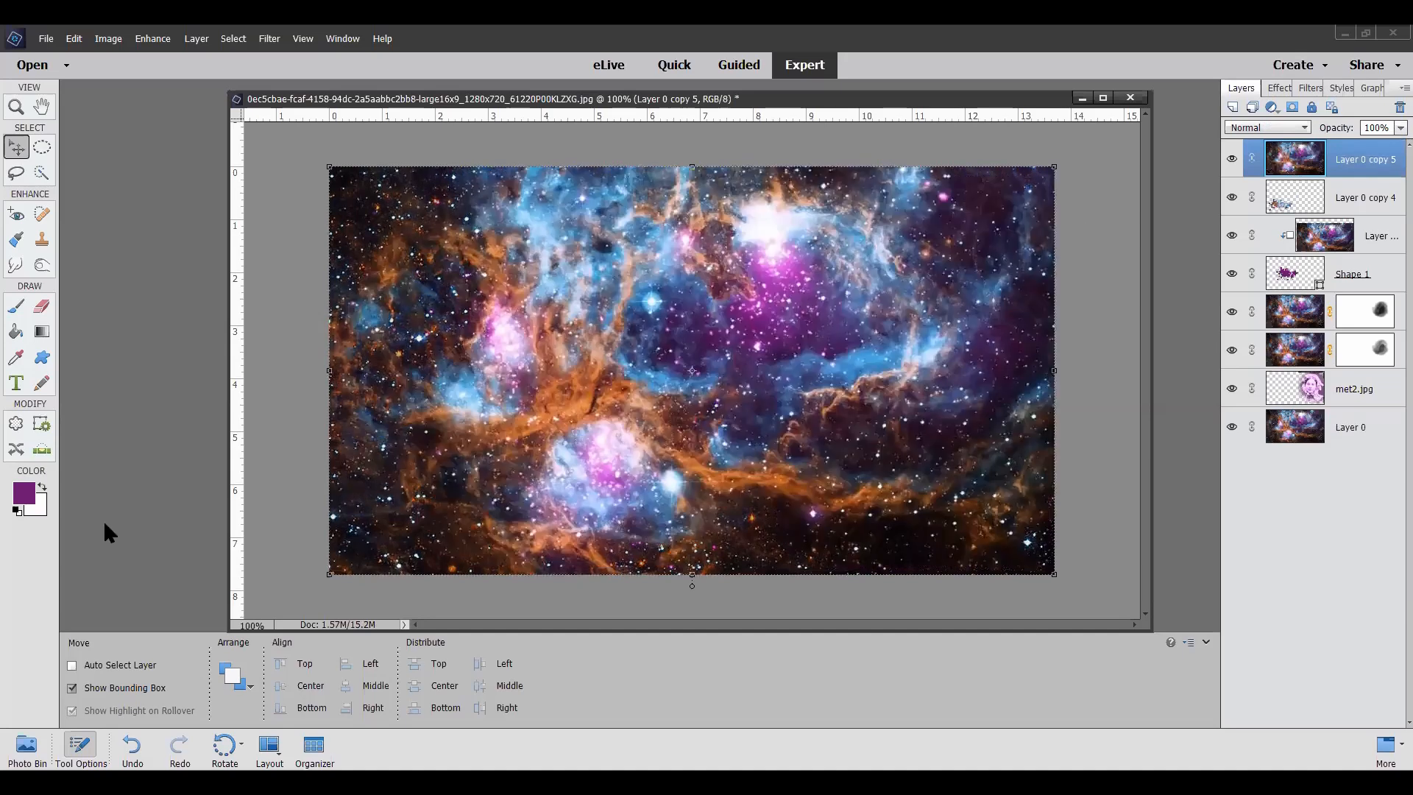
Step: Cut the top nebula copy into the star-splatter shape with the Cookie Cutter at 37 px feather and move it to the image's lower right
left_click(18, 425)
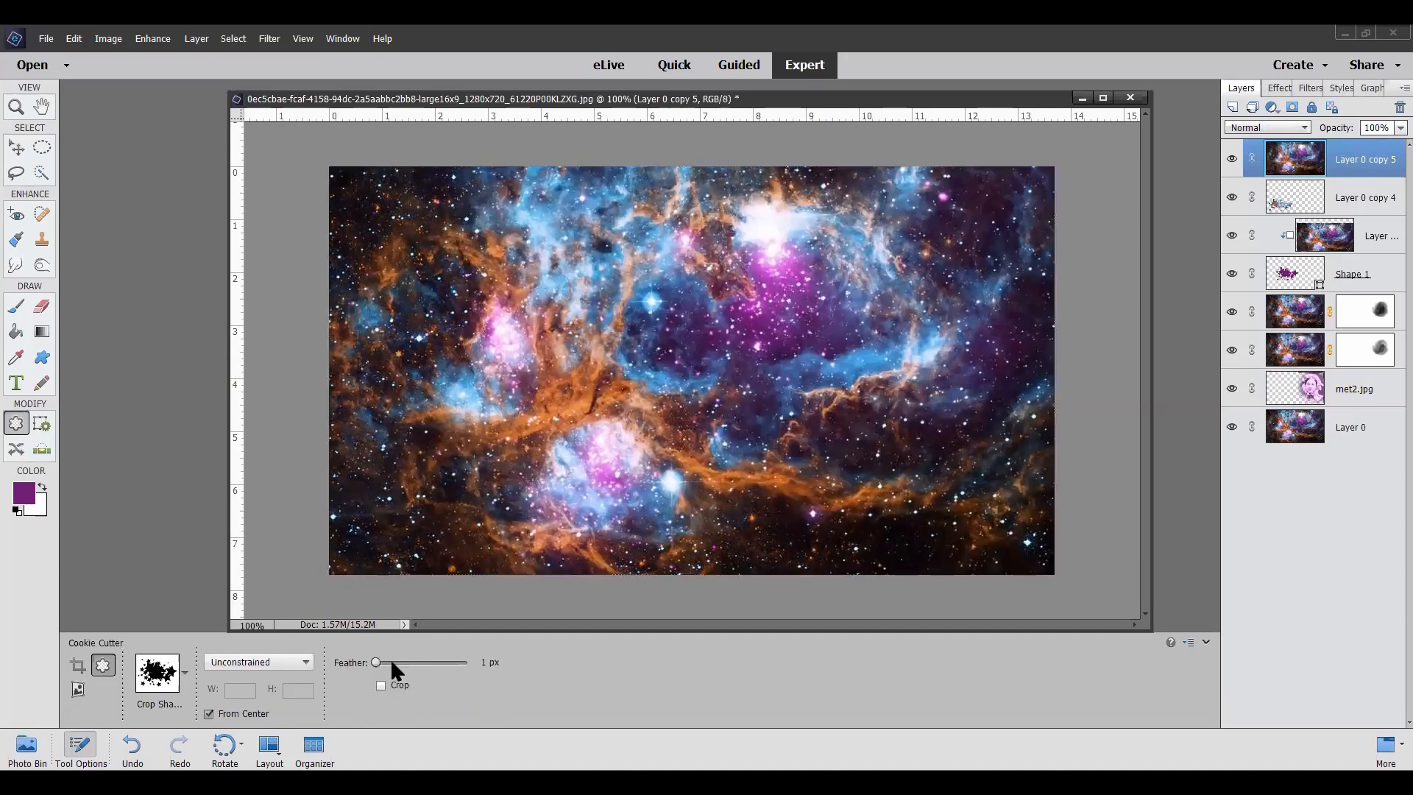
left_click_drag(383, 662, 388, 662)
left_click_drag(663, 281, 797, 349)
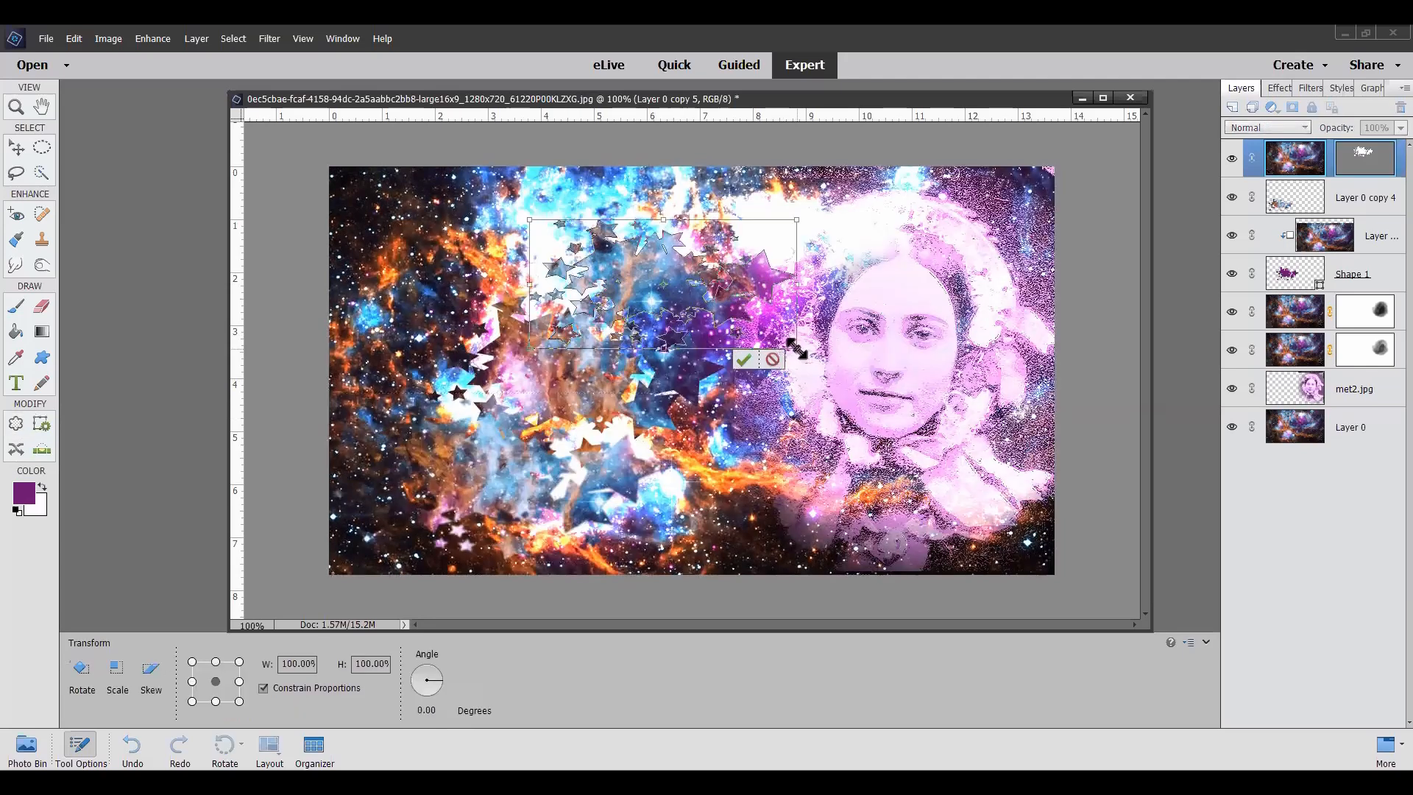
left_click(744, 360)
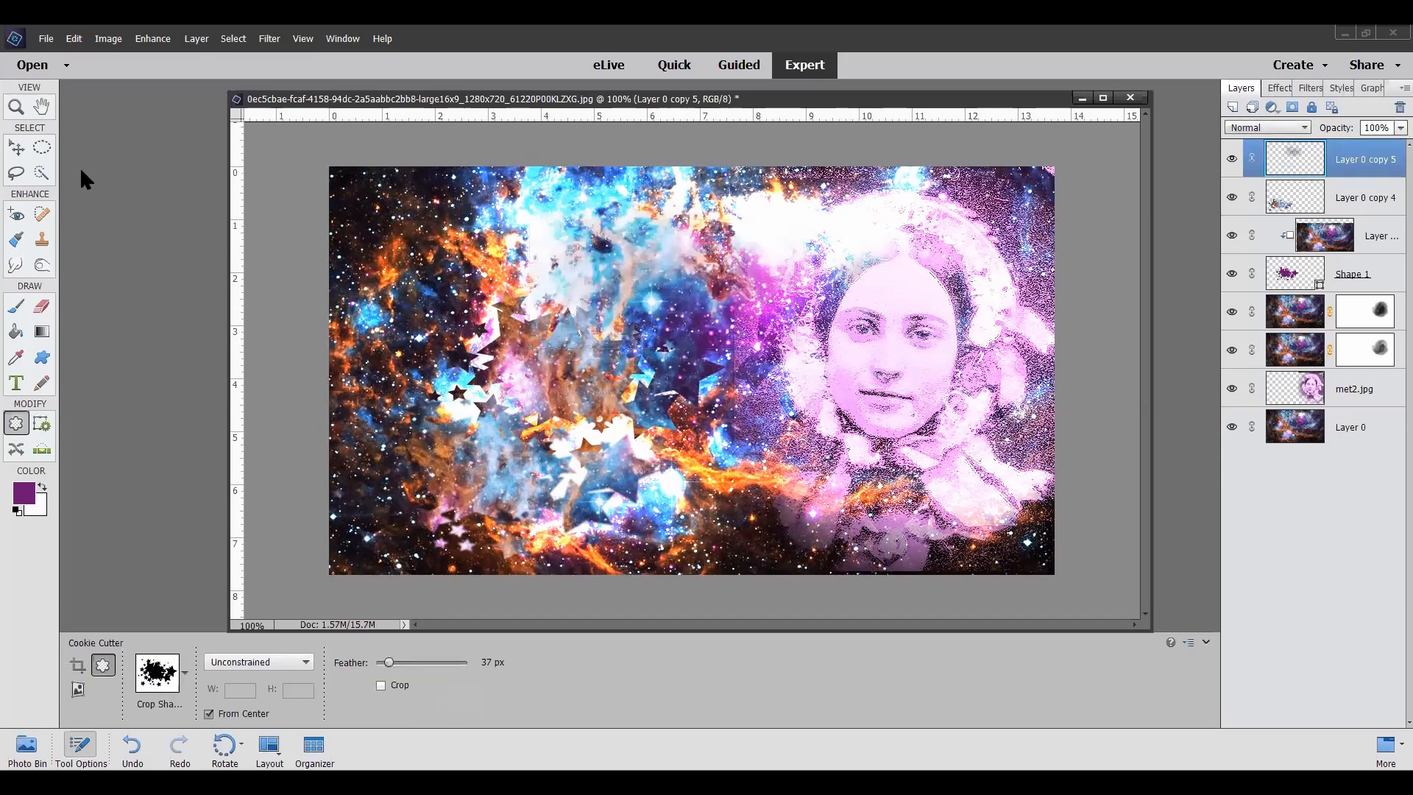
left_click(18, 150)
left_click_drag(732, 308, 1018, 540)
left_click_drag(1018, 542, 1028, 545)
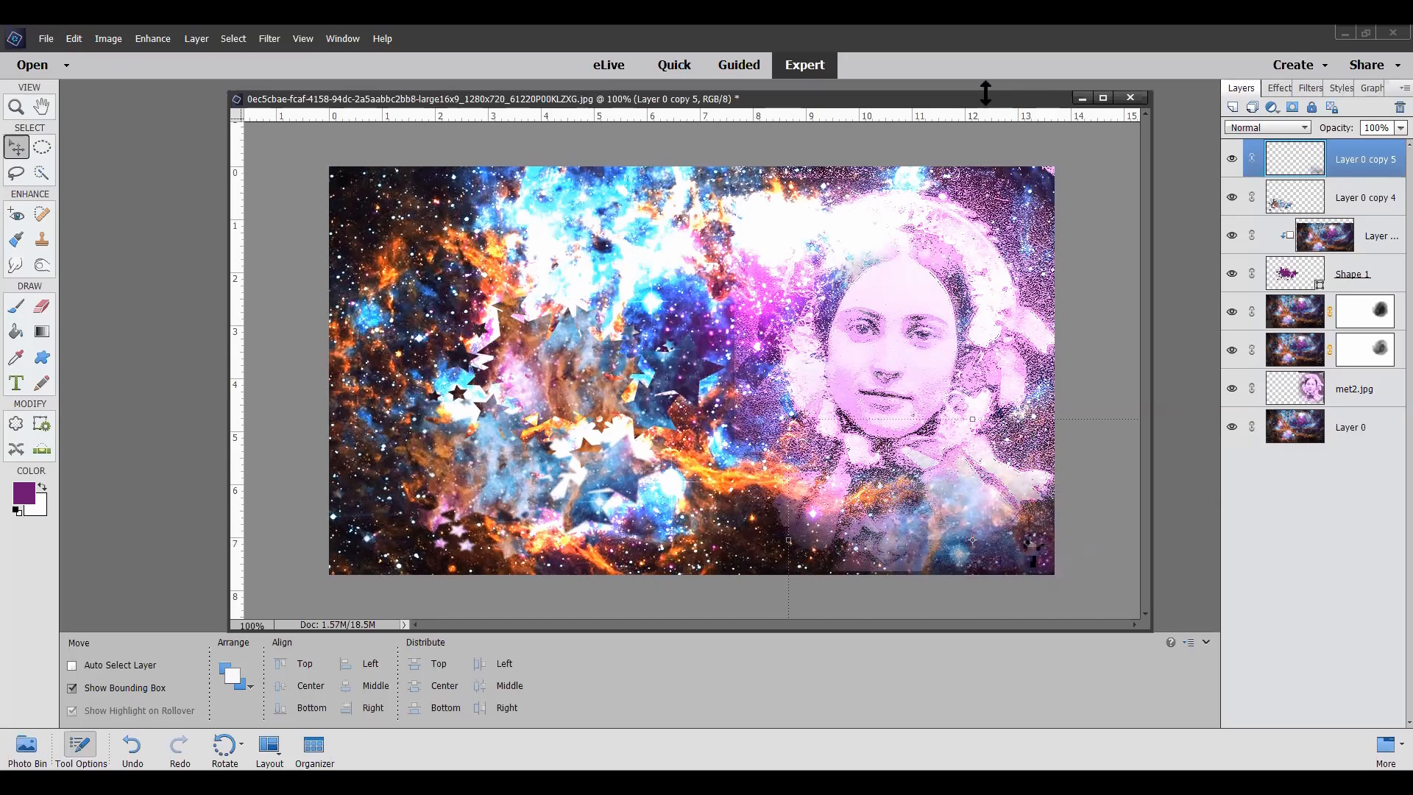
Step: Sample a near-black colour from the nebula and add the text "ava" in that colour beside the portrait
left_click(18, 387)
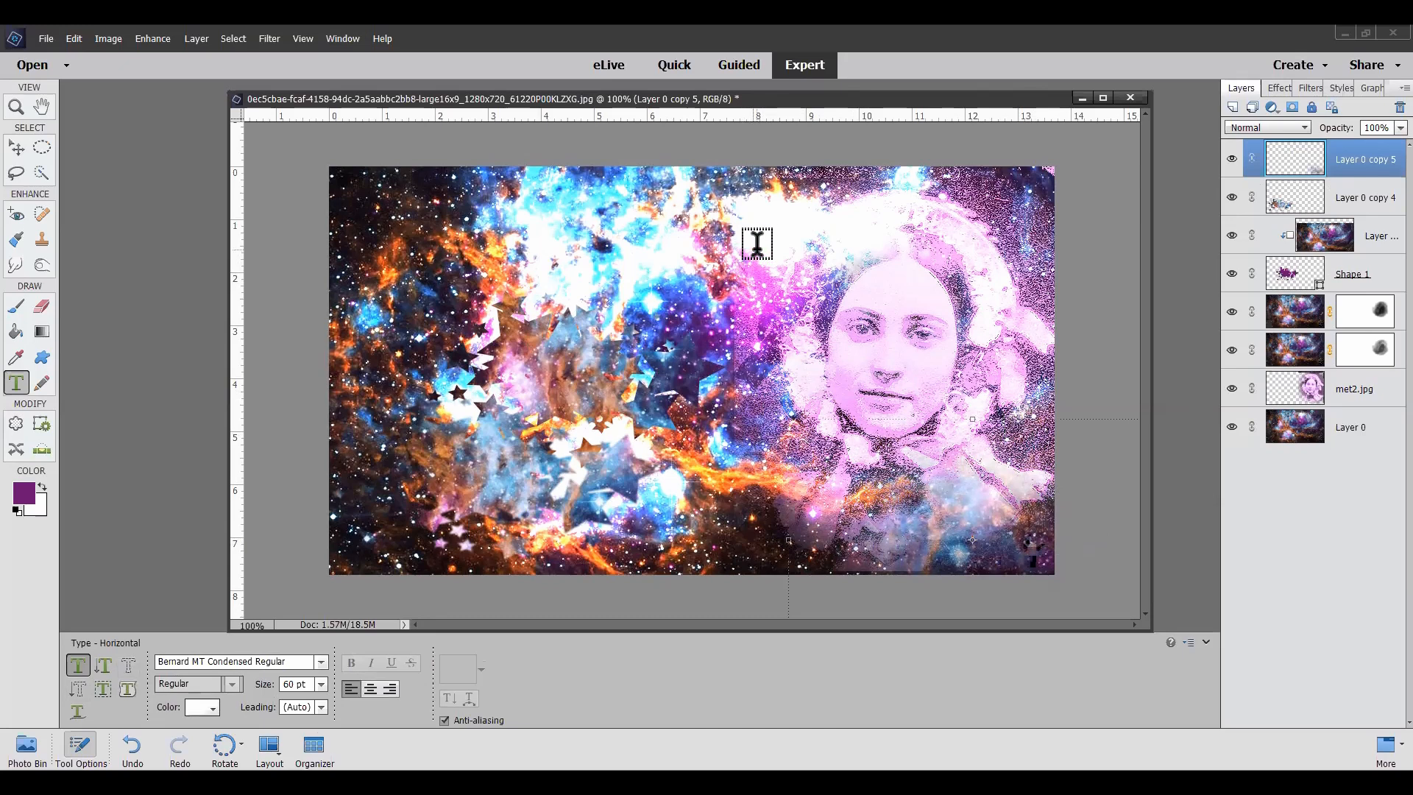
left_click(16, 358)
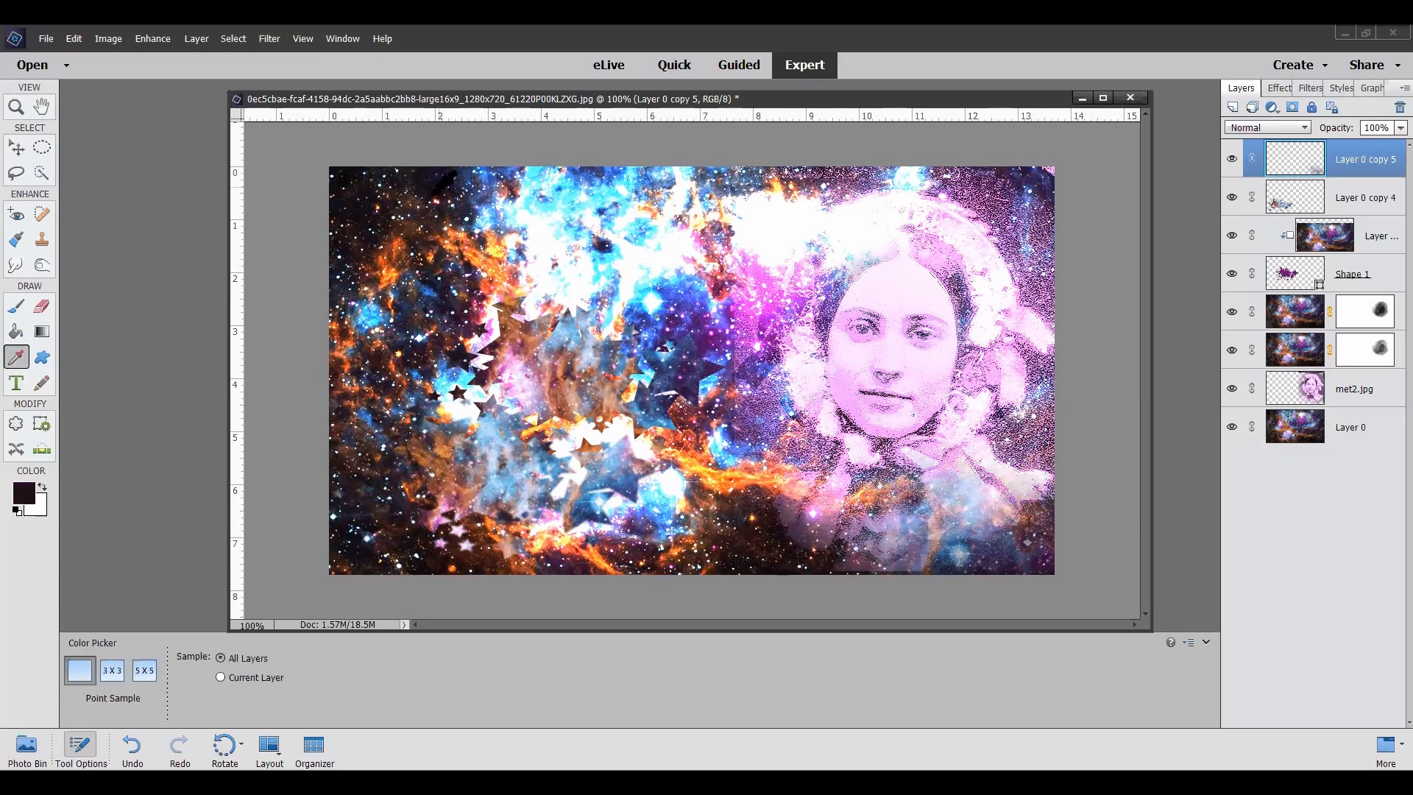
left_click(17, 384)
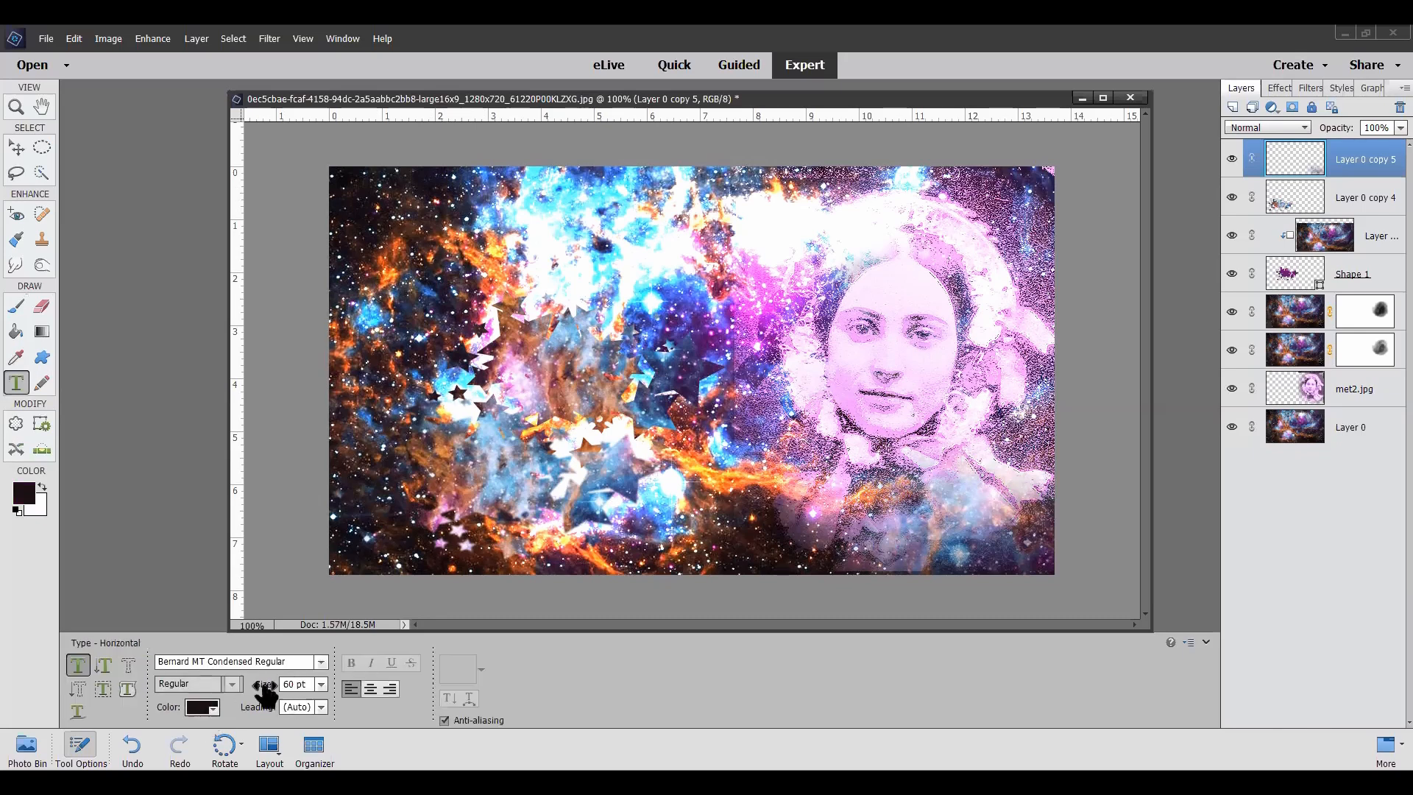
left_click(713, 266)
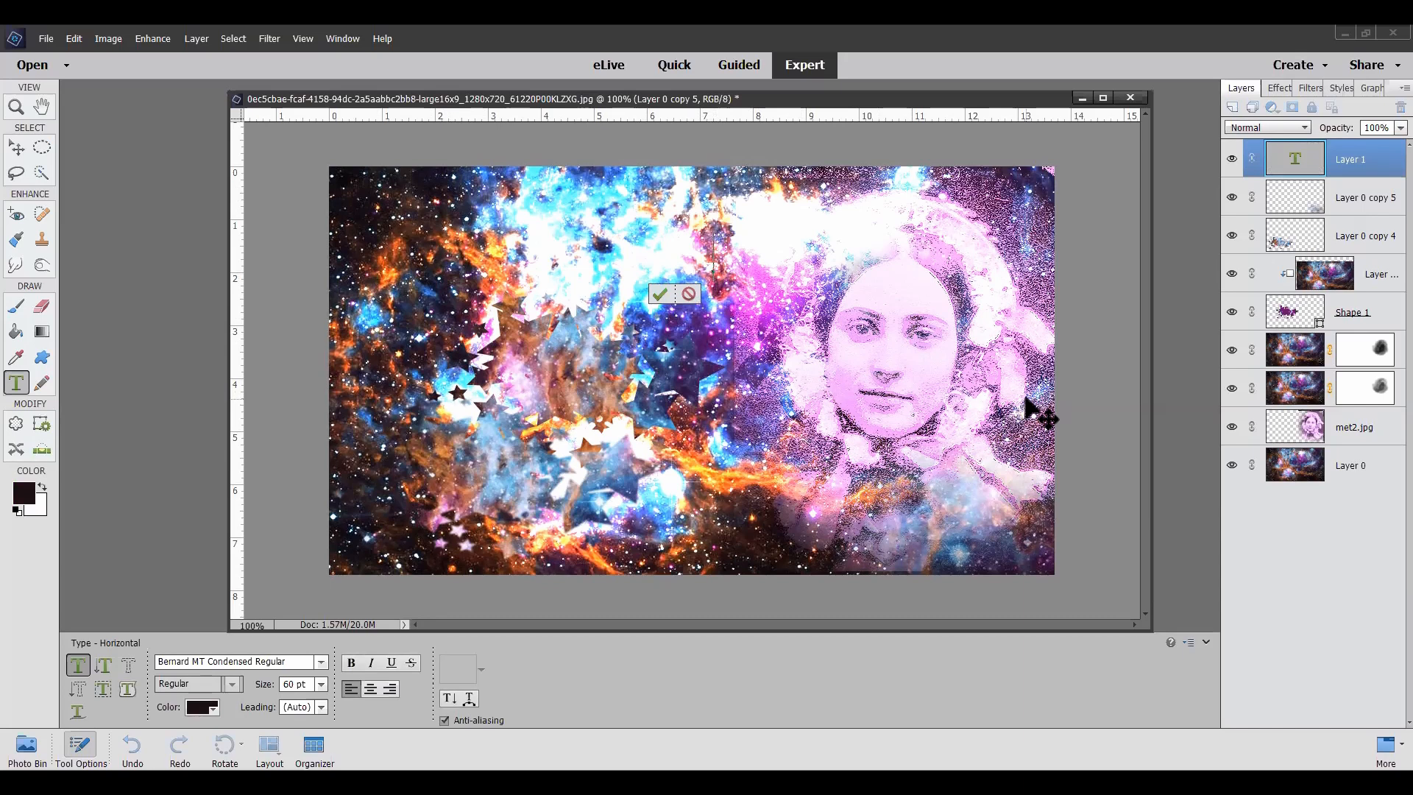
type("ava")
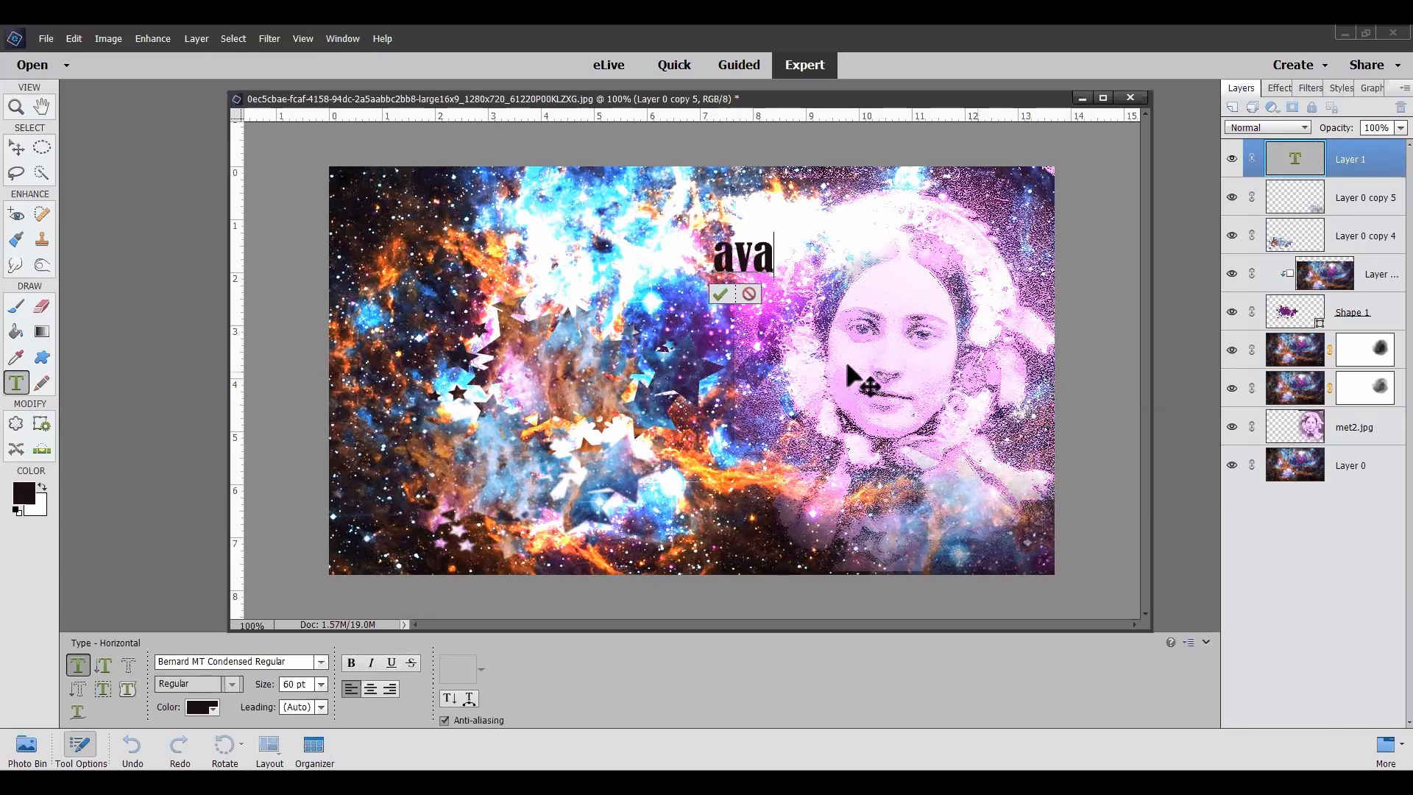
left_click(721, 296)
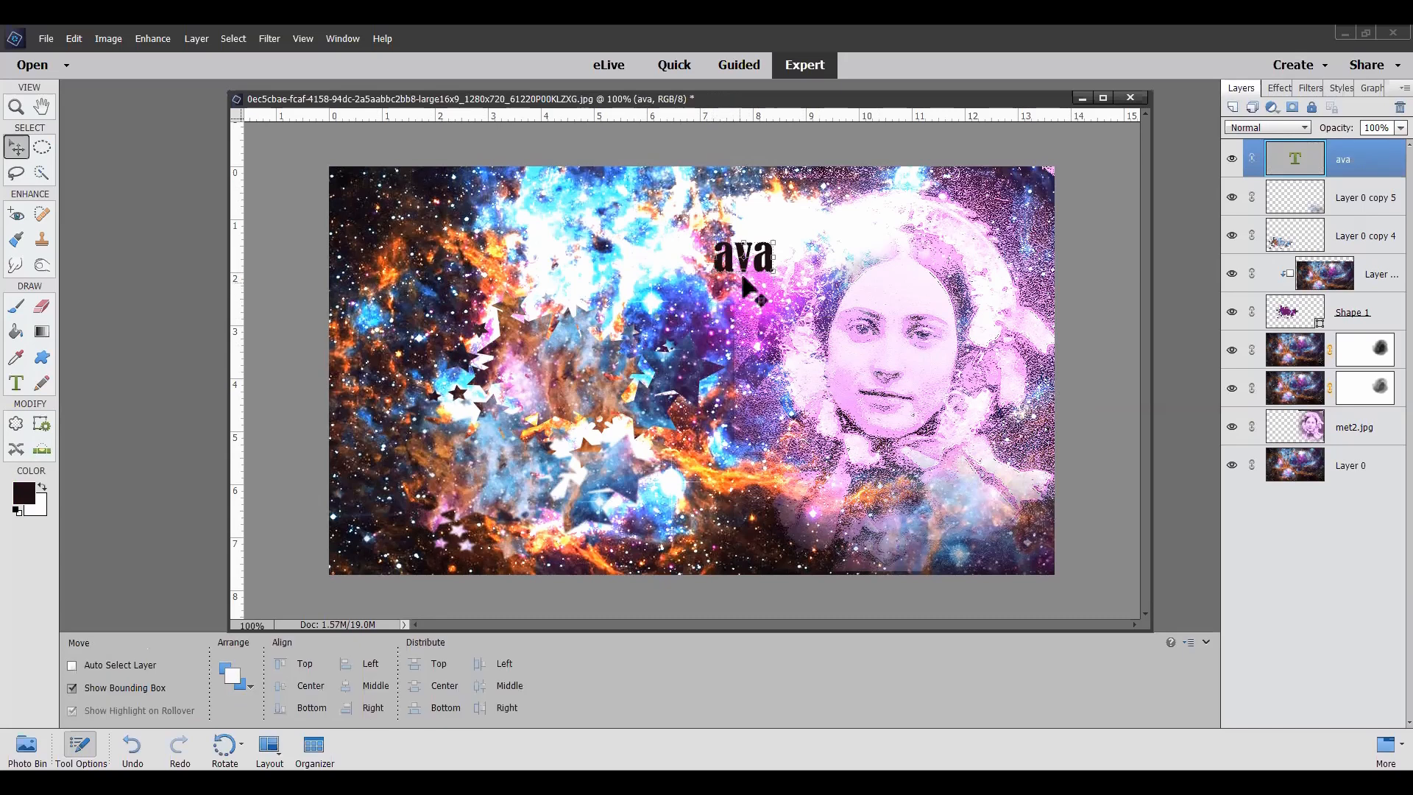
Step: Stretch the "ava" text to about 702% width and 166% height and position it across the image's upper left
left_click_drag(765, 279, 857, 247)
scroll(857, 246, "up", 2)
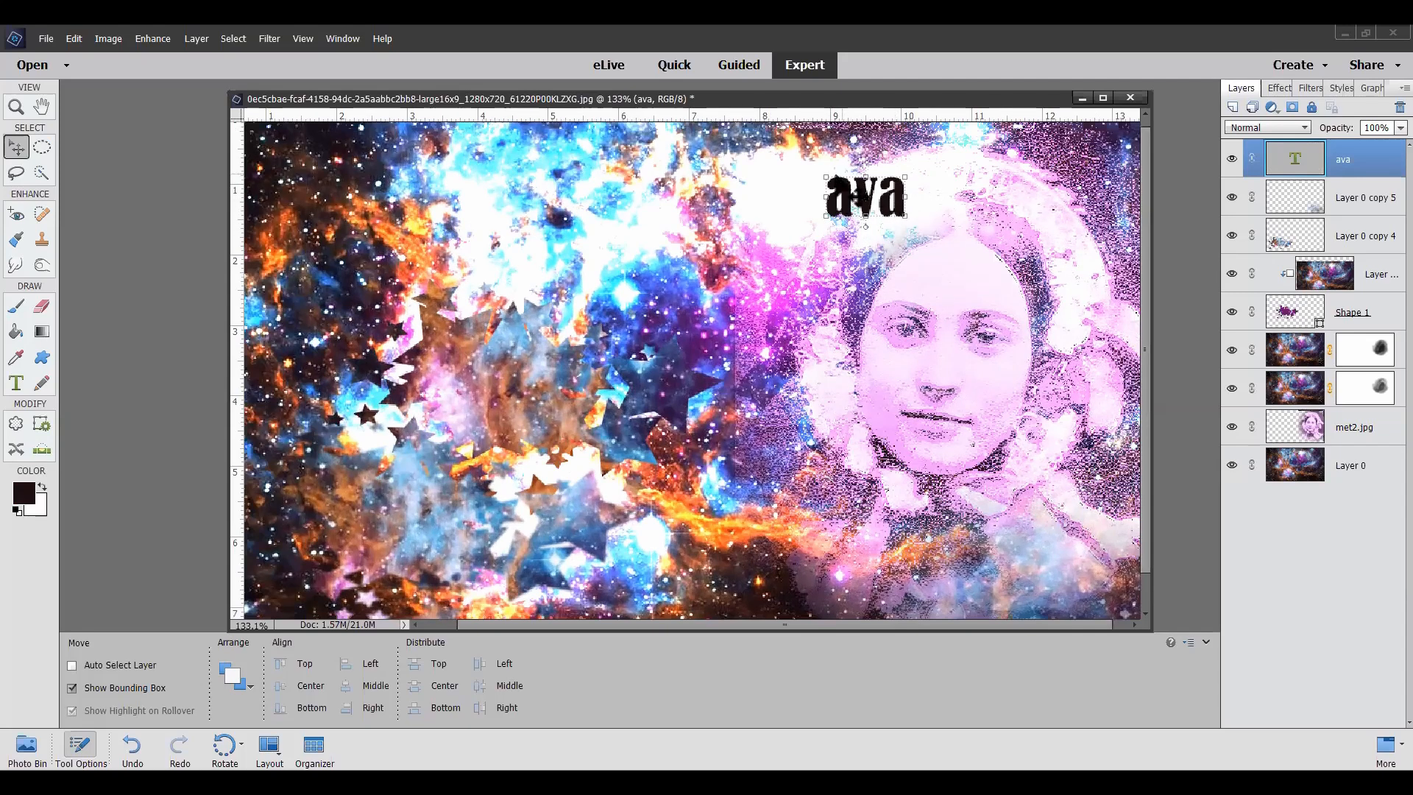
scroll(846, 268, "down", 2)
scroll(840, 253, "down", 1)
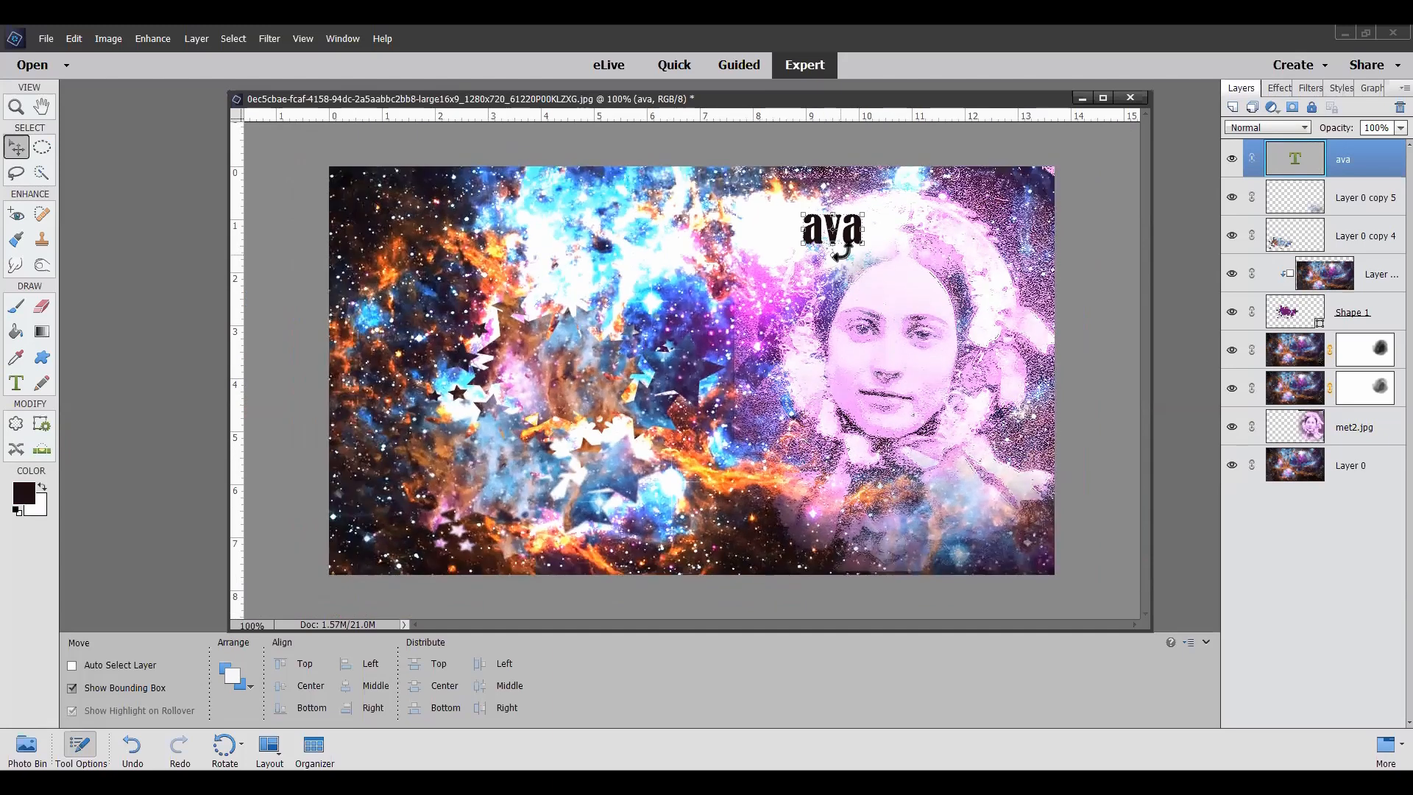
left_click_drag(864, 249, 886, 274)
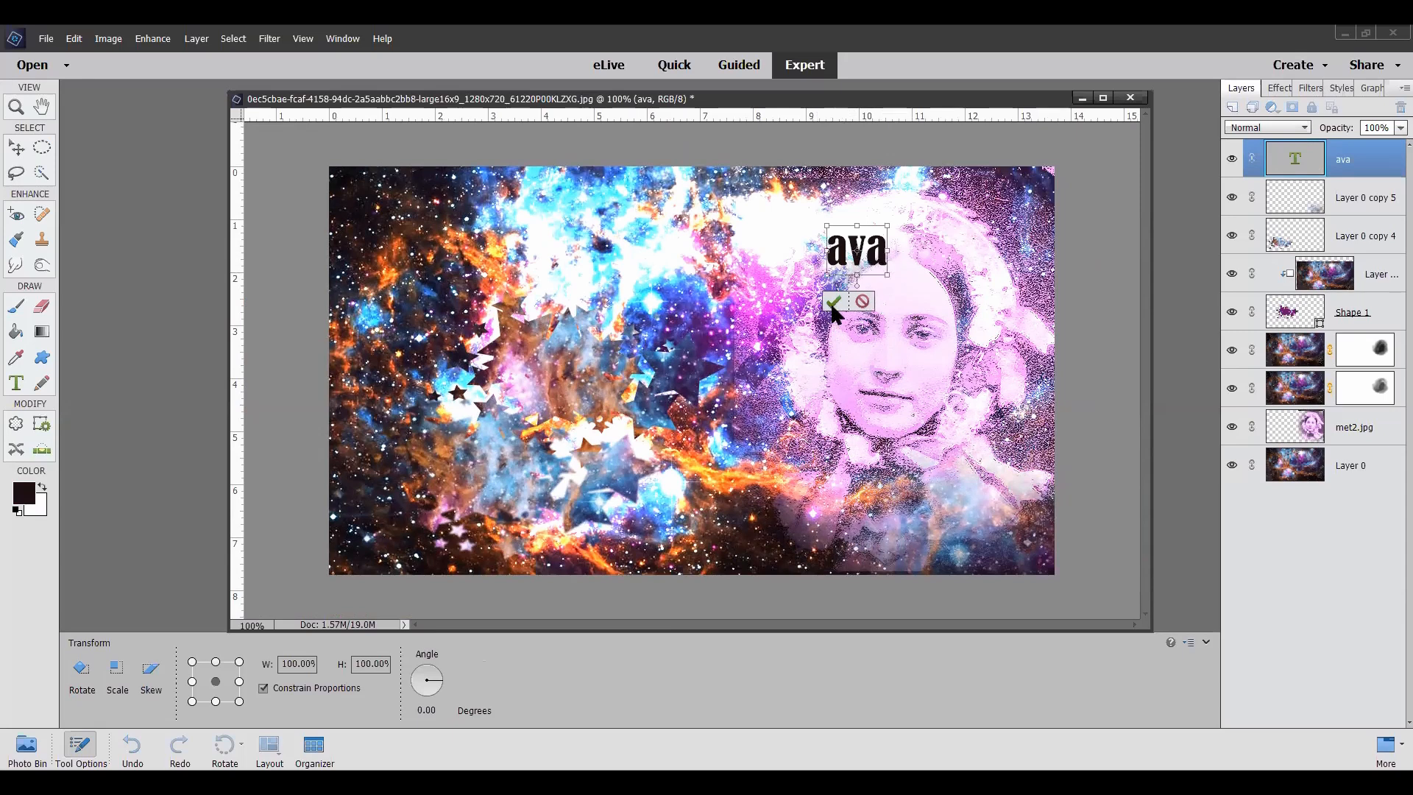
key("Return")
left_click_drag(888, 251, 1041, 255)
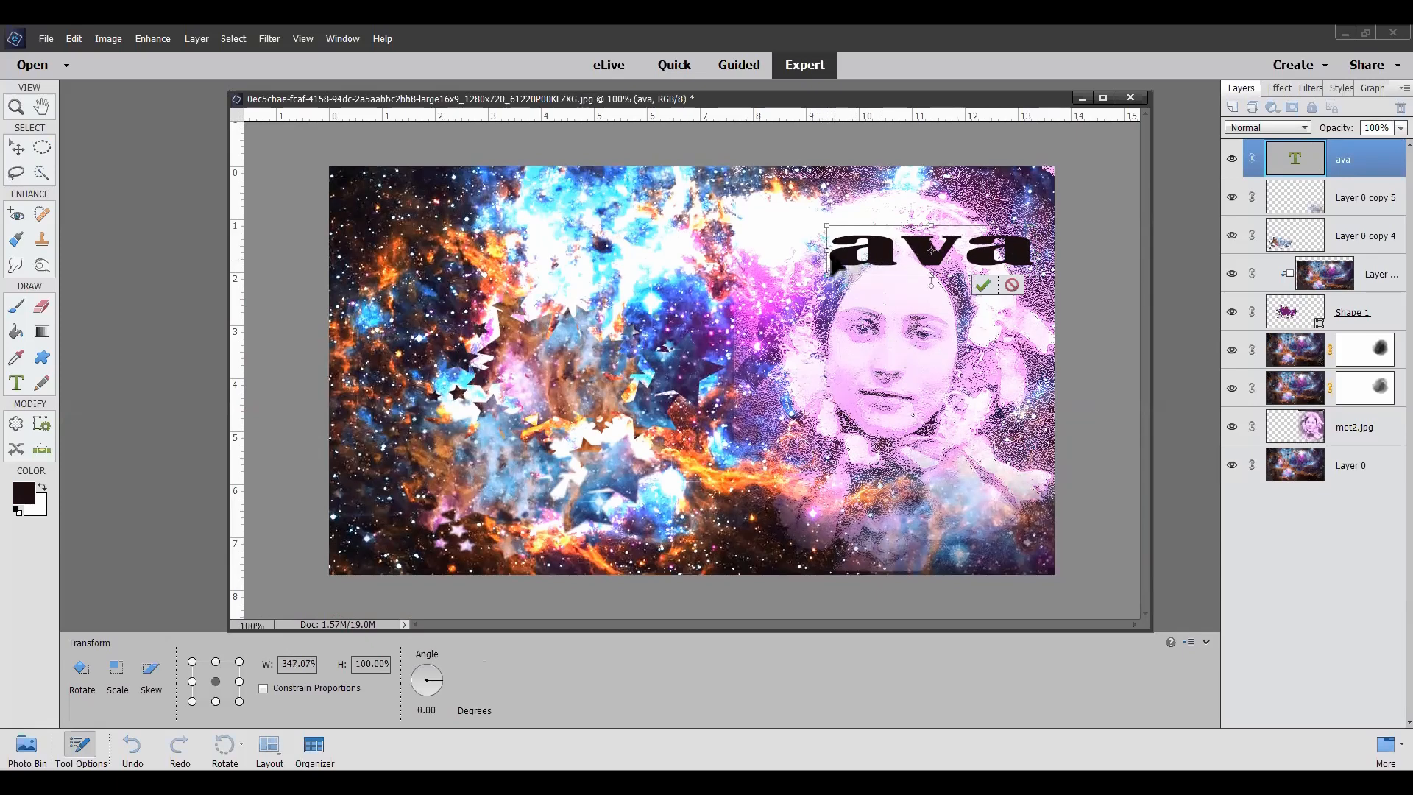
left_click_drag(831, 269, 612, 274)
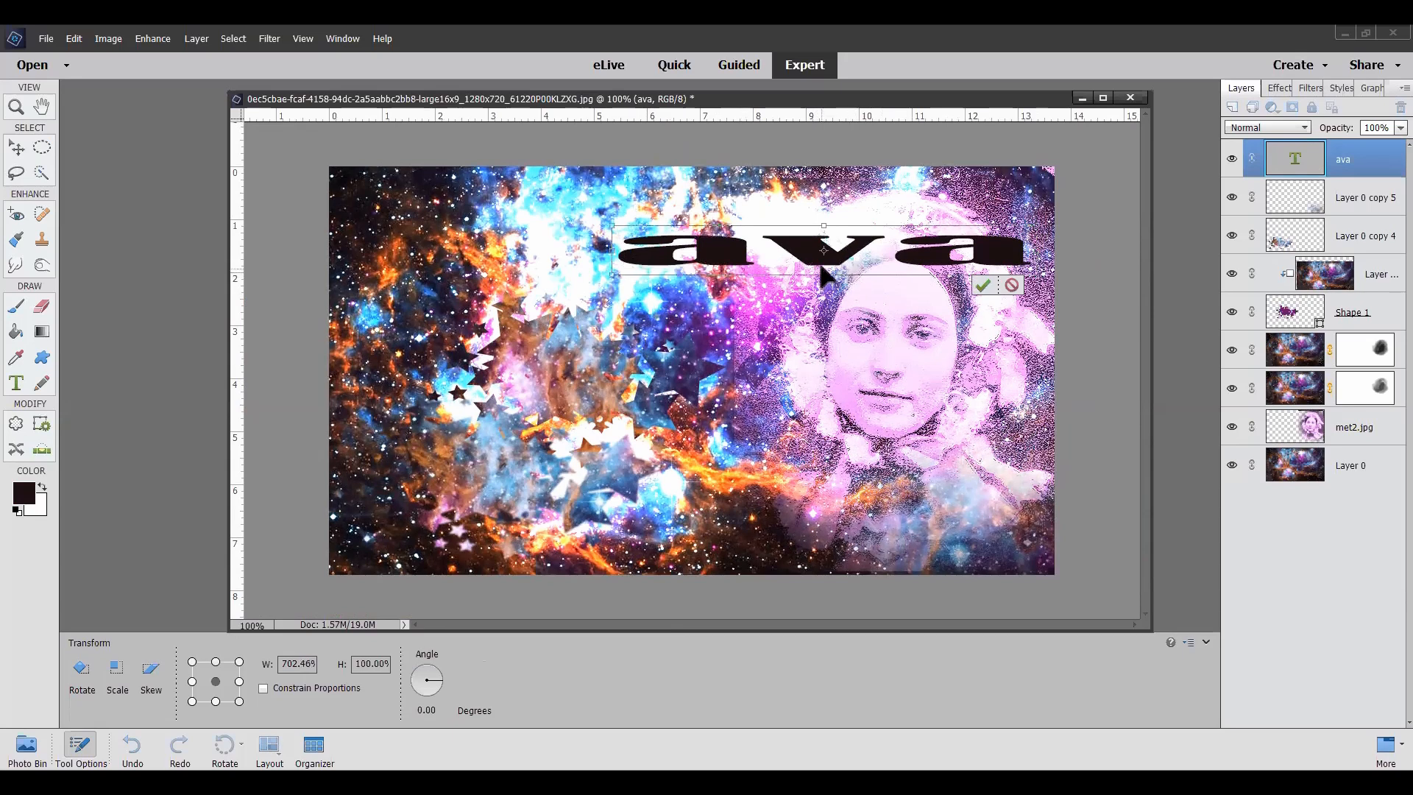
left_click_drag(829, 212, 553, 245)
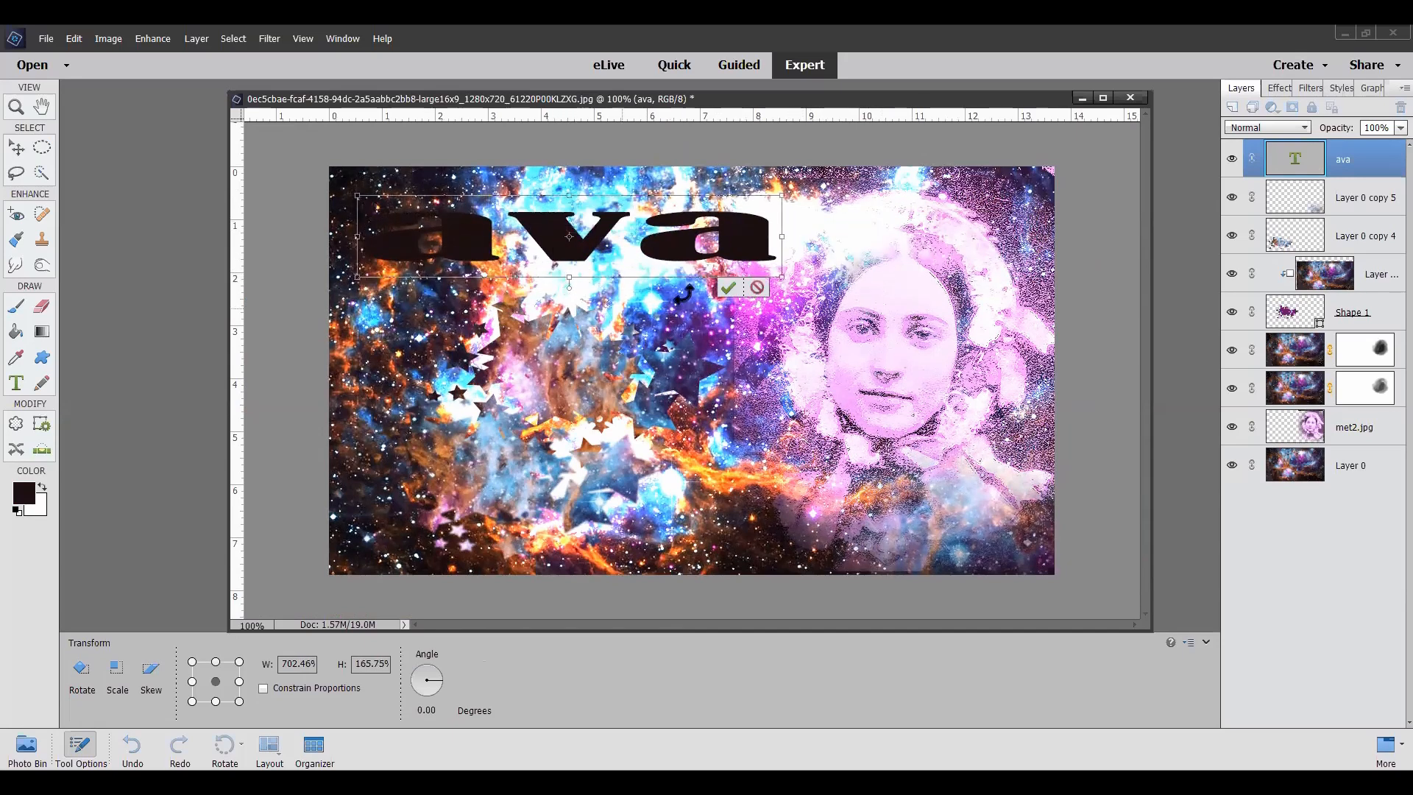
left_click(728, 287)
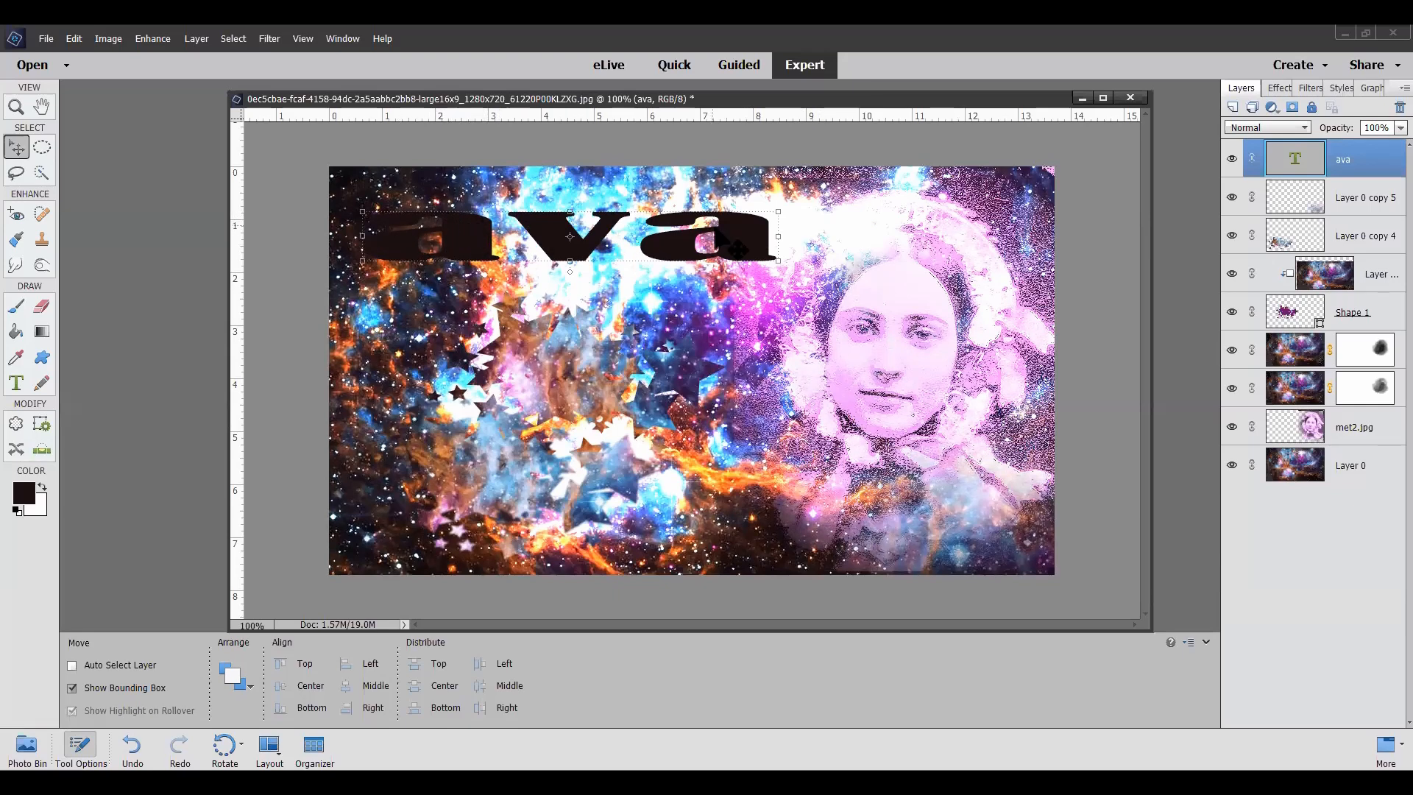
Step: Add a 1 px outside stroke to the text layer in white (ffffff) sampled from the bright area above the portrait
left_click(197, 39)
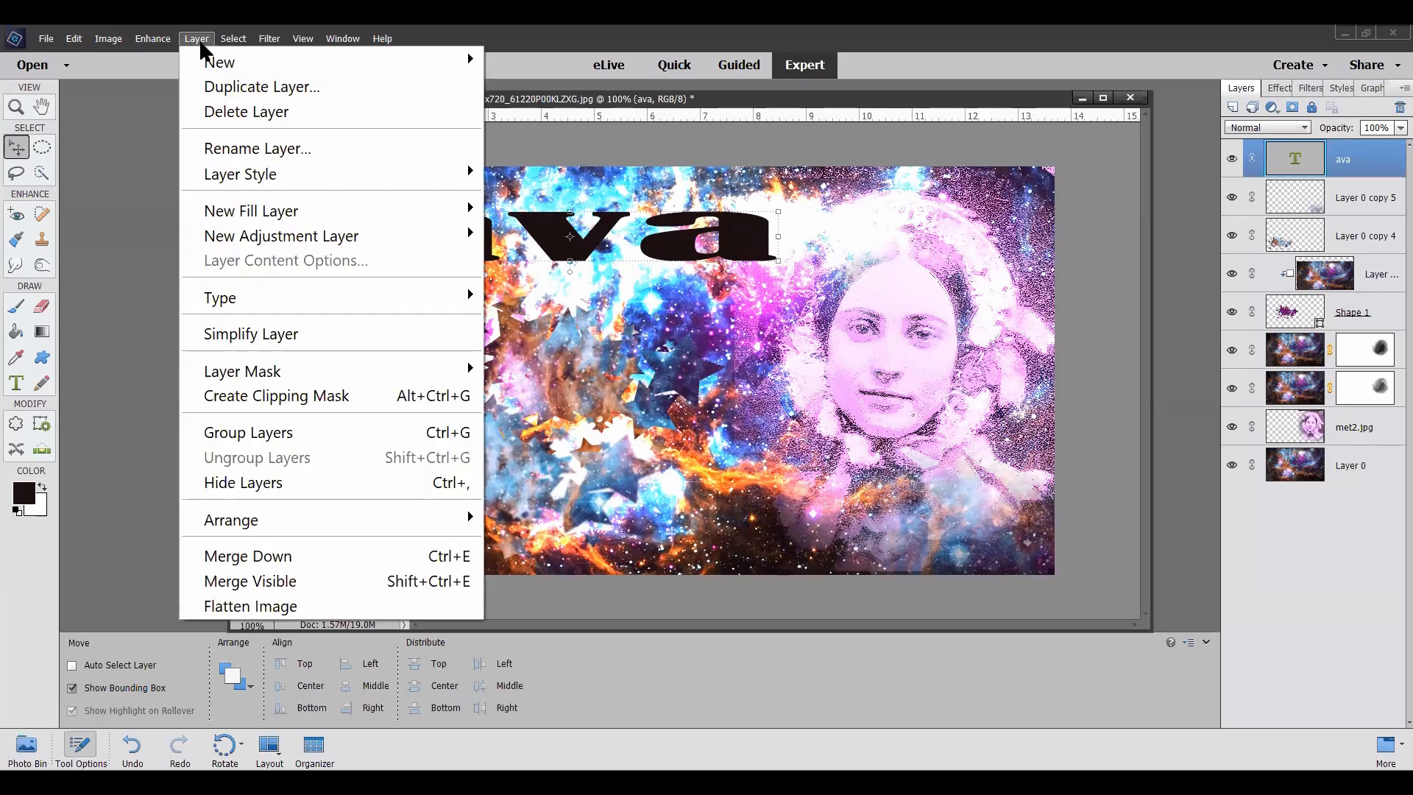
mouse_move(246, 179)
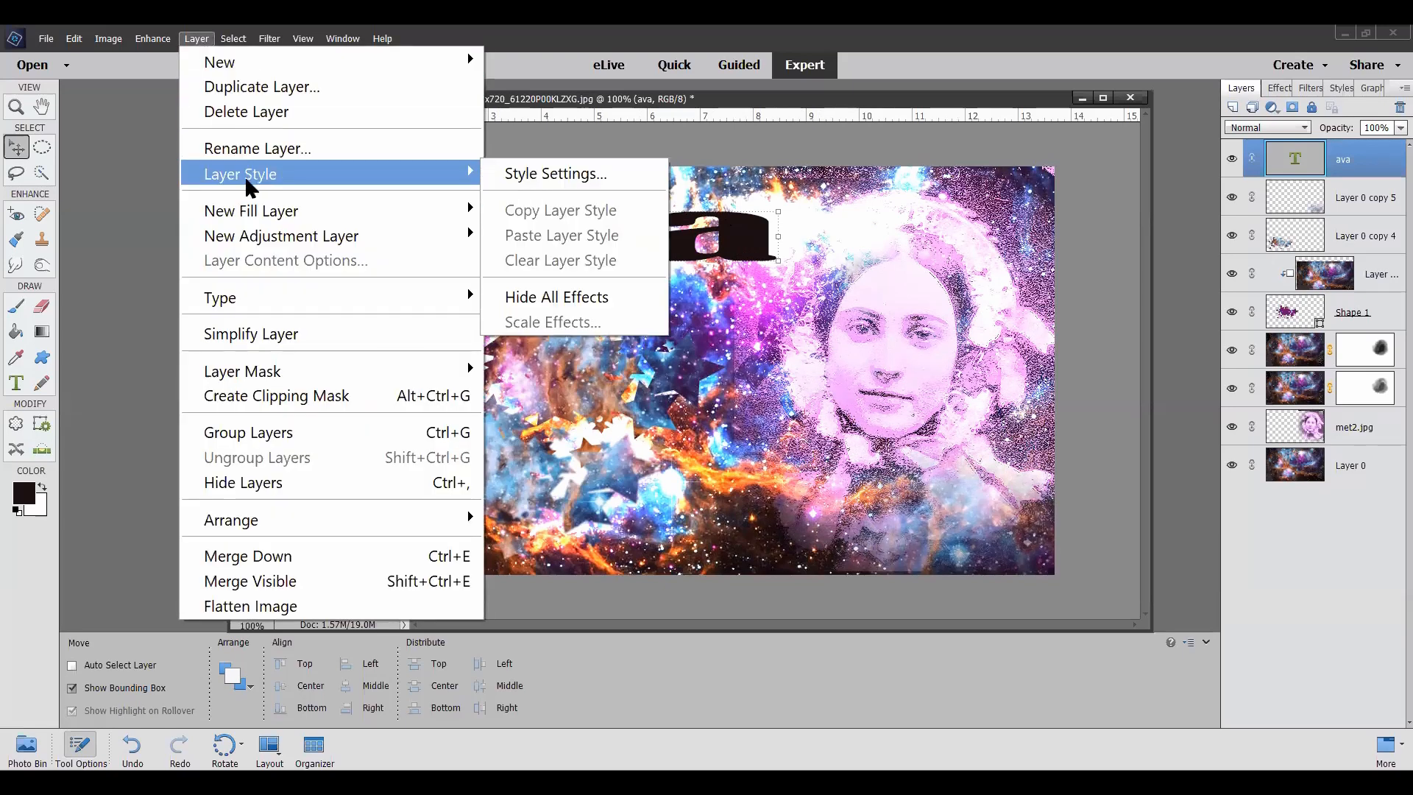
left_click(570, 177)
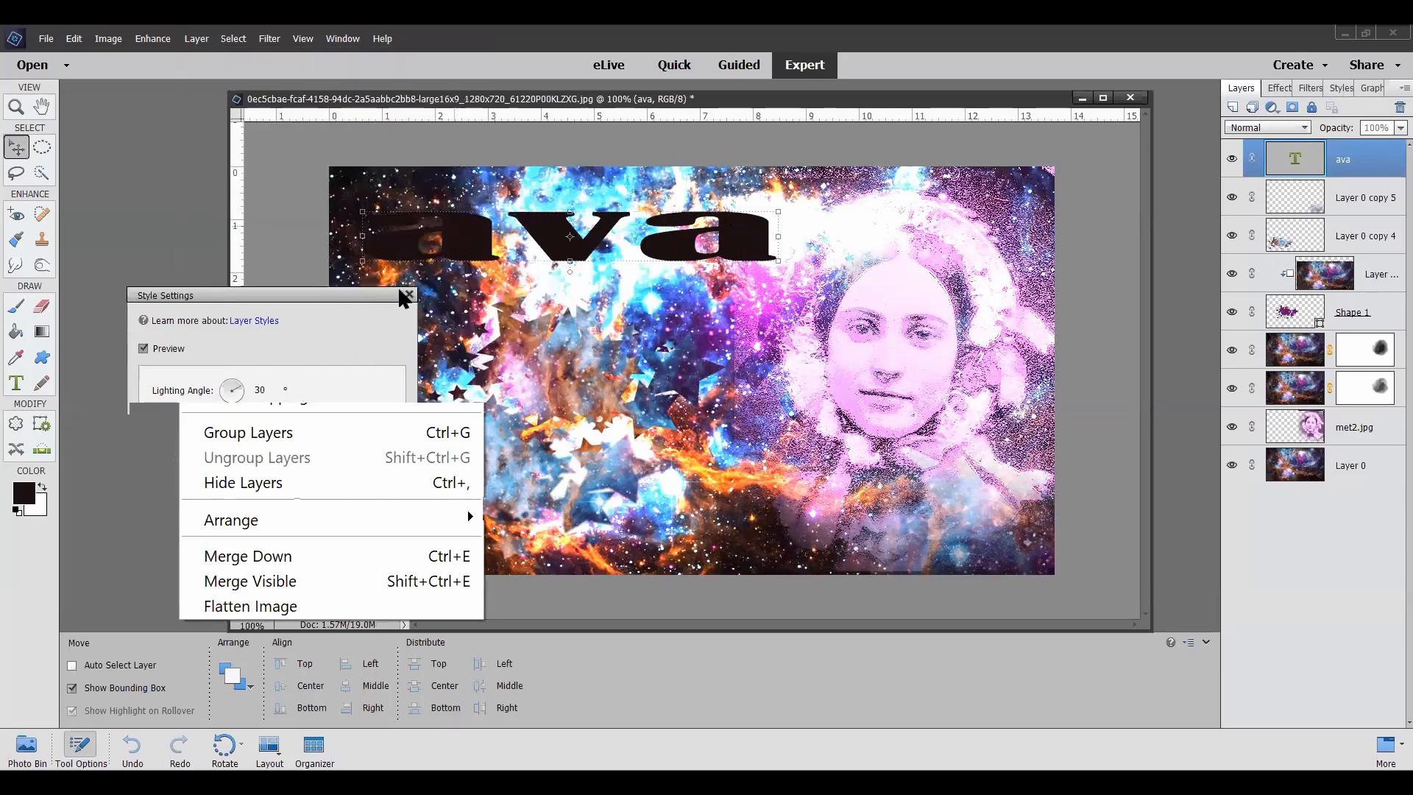
left_click(160, 475)
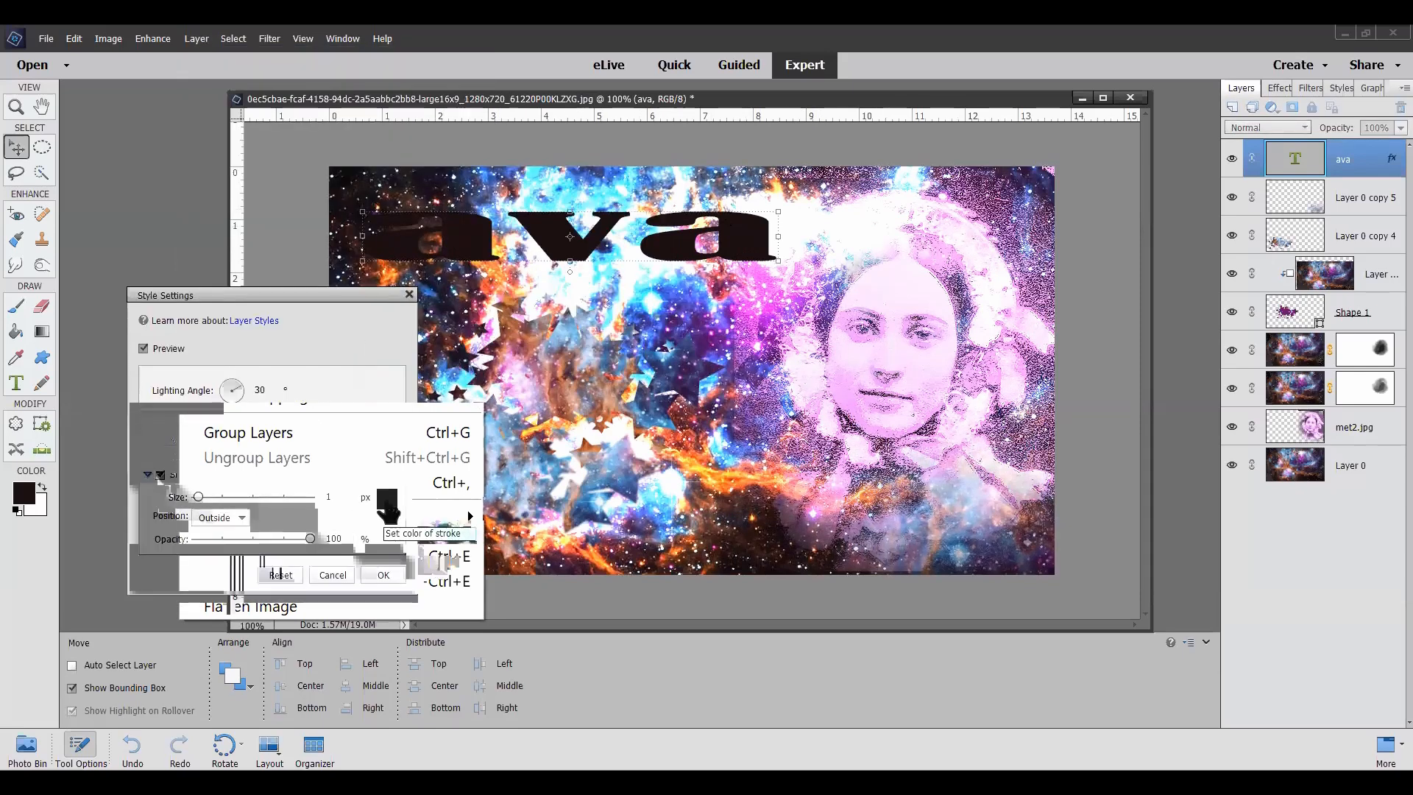
left_click(388, 502)
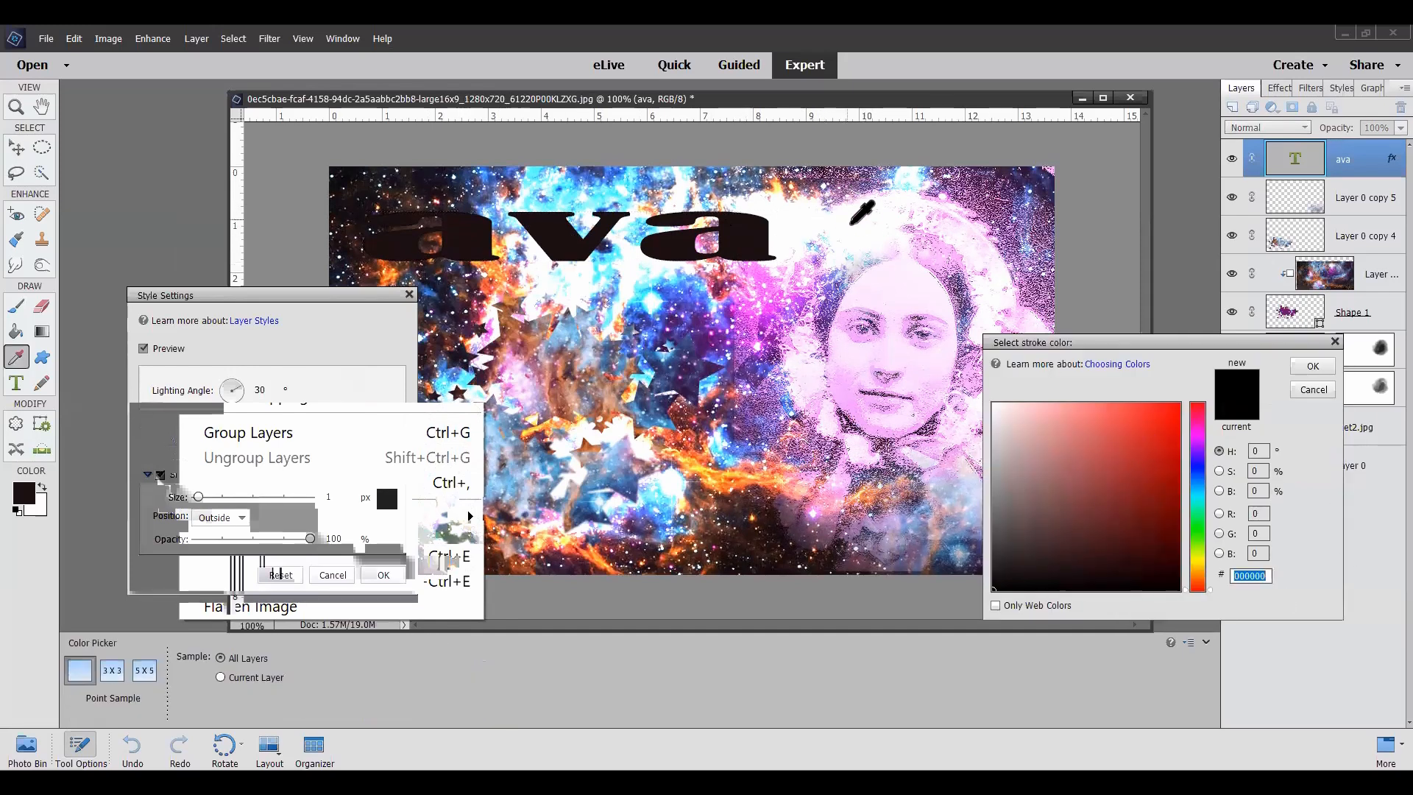
left_click(858, 224)
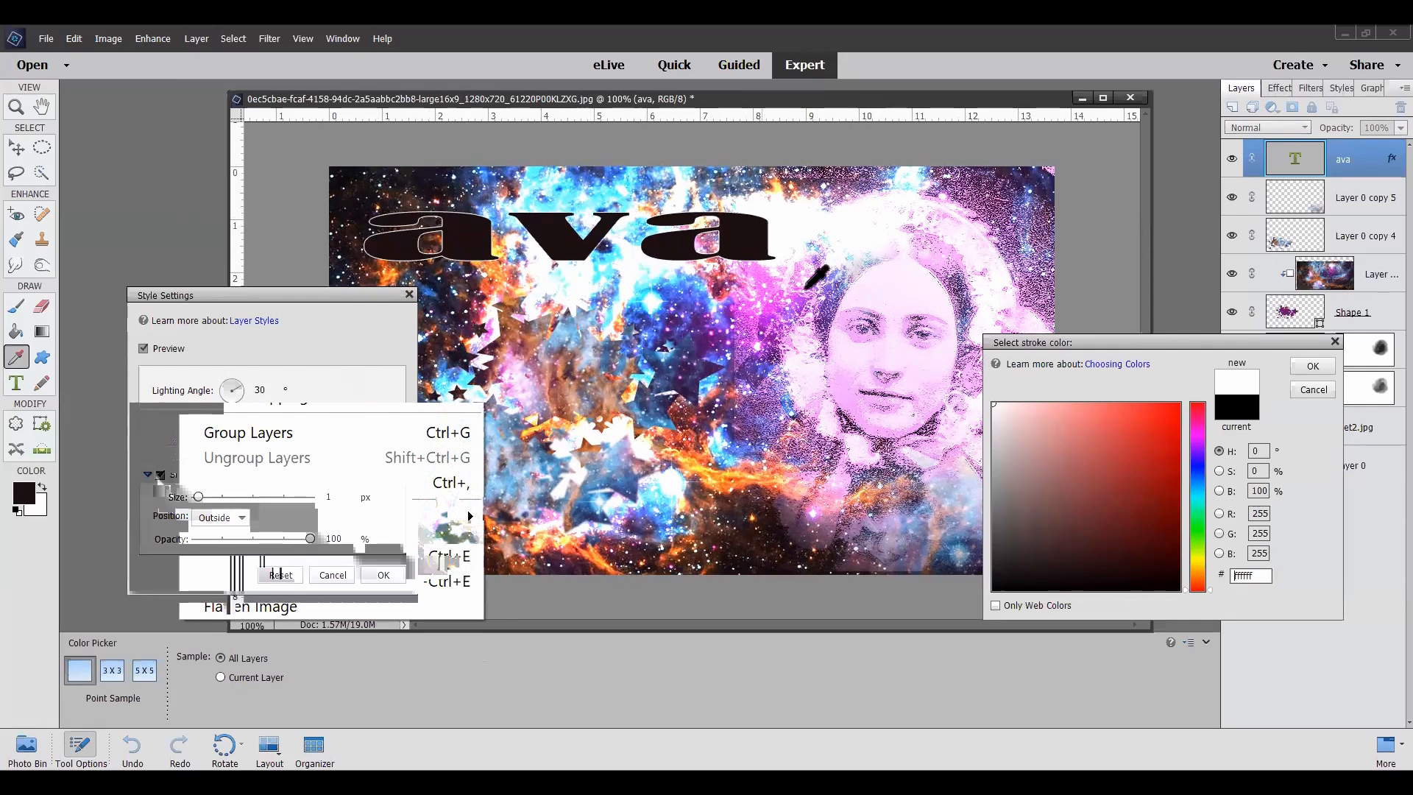
left_click(1313, 367)
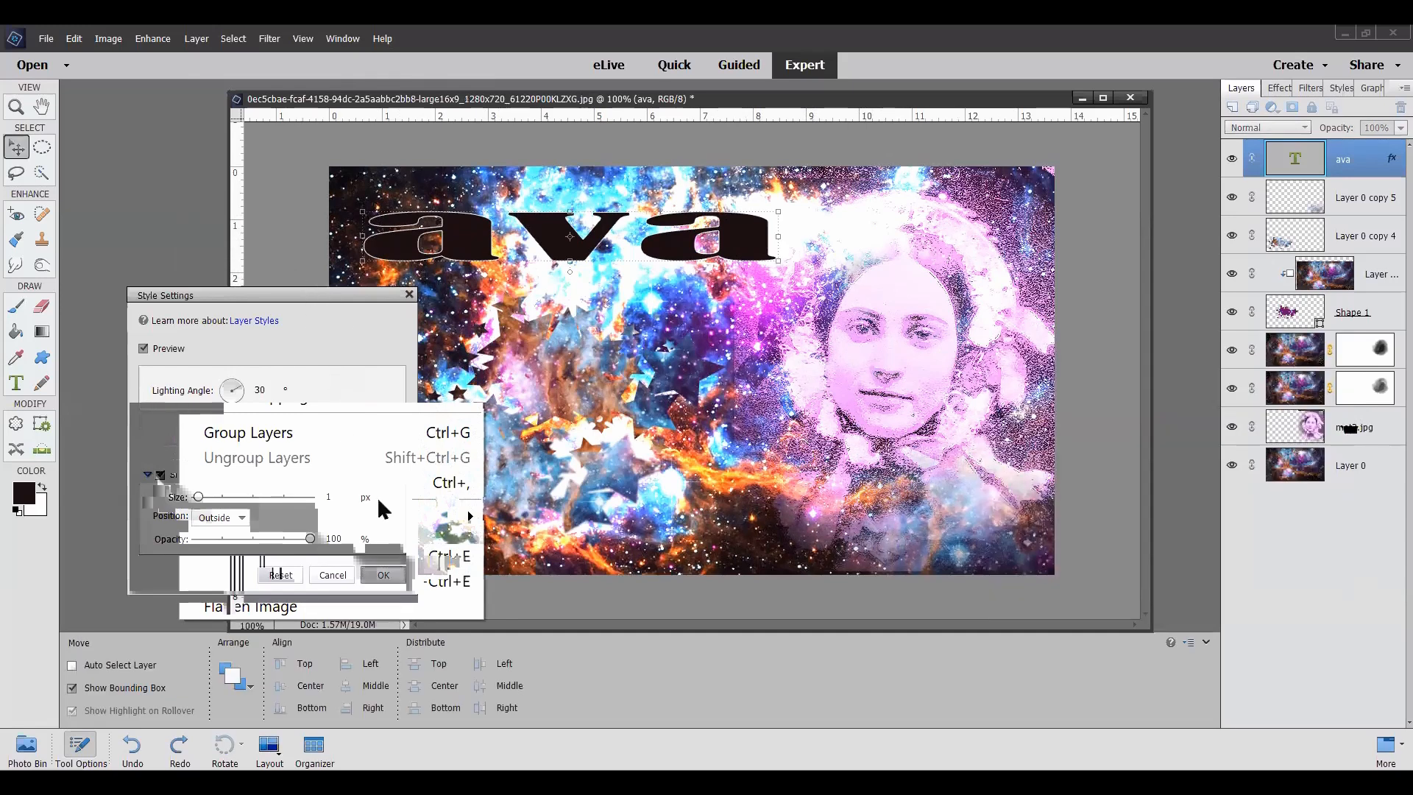
left_click(384, 574)
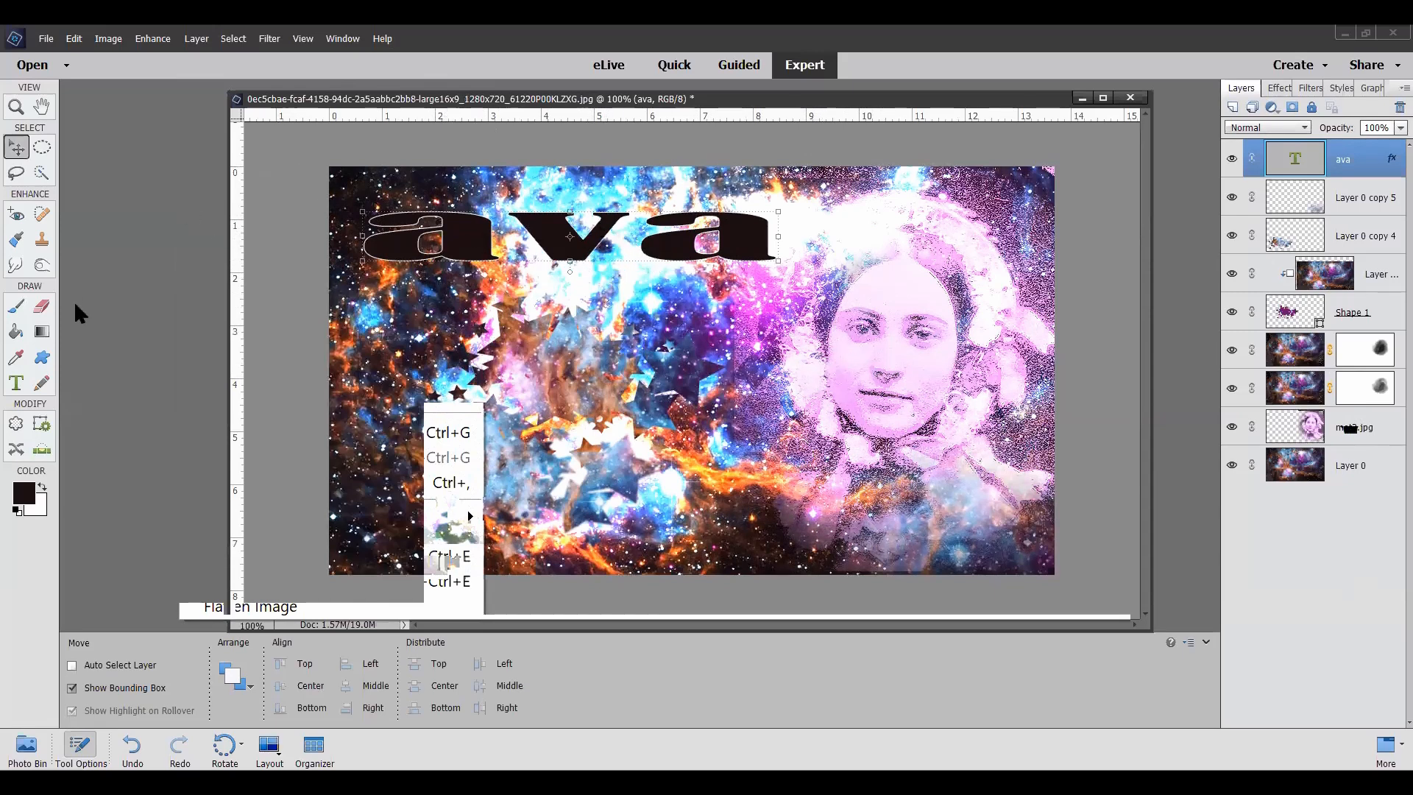
Step: Load the Assorted Brushes set for the Brush tool and choose the 50 px Starburst - Small brush
left_click(17, 308)
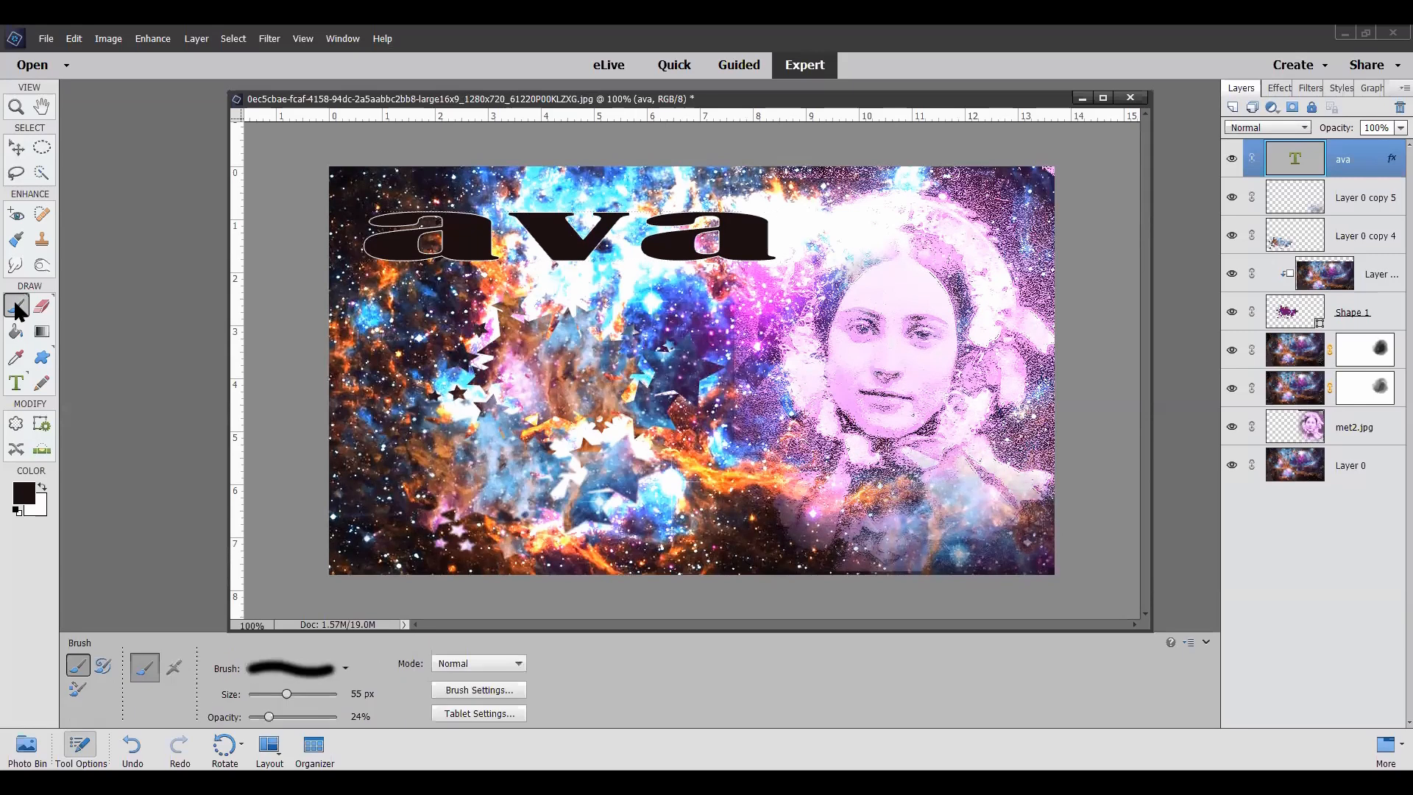
left_click(344, 668)
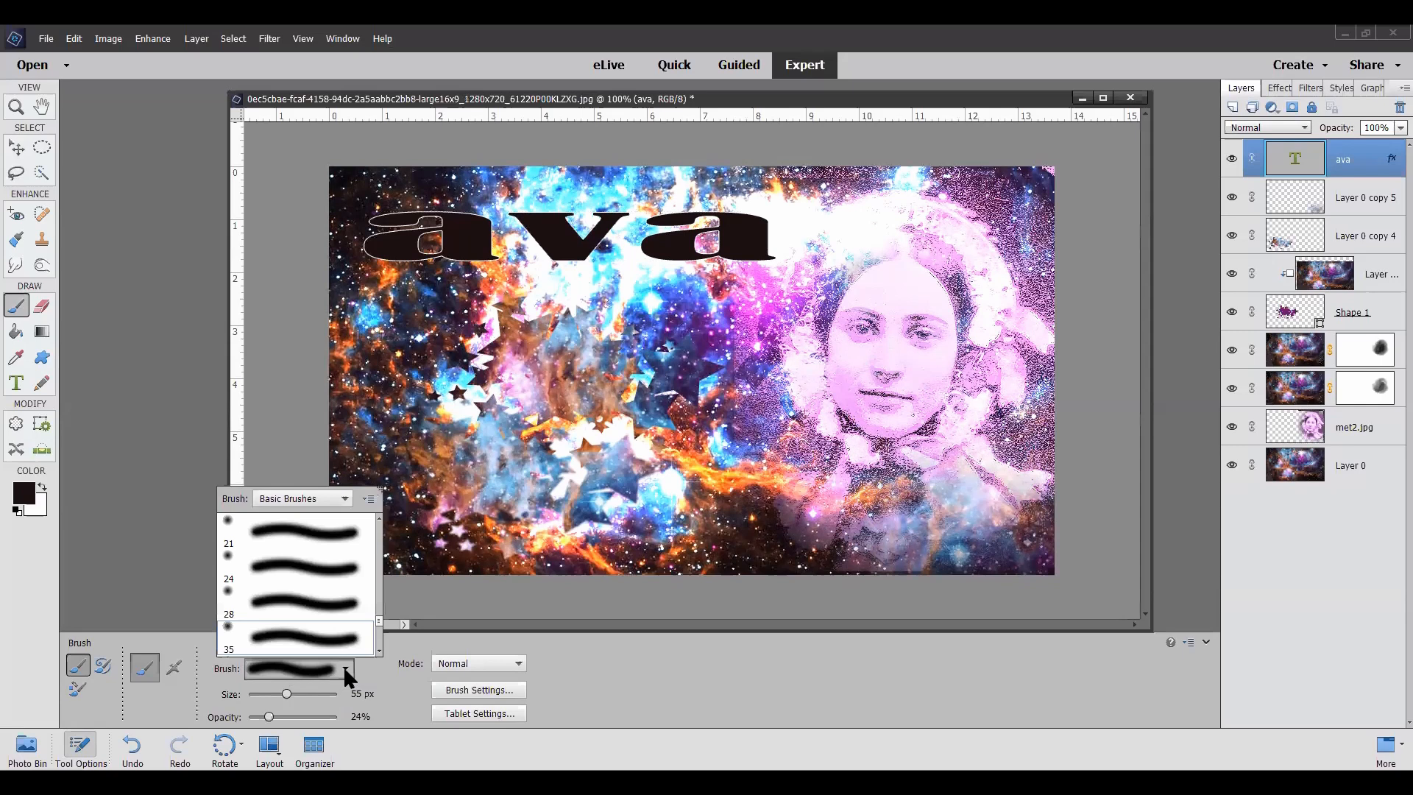
left_click(348, 500)
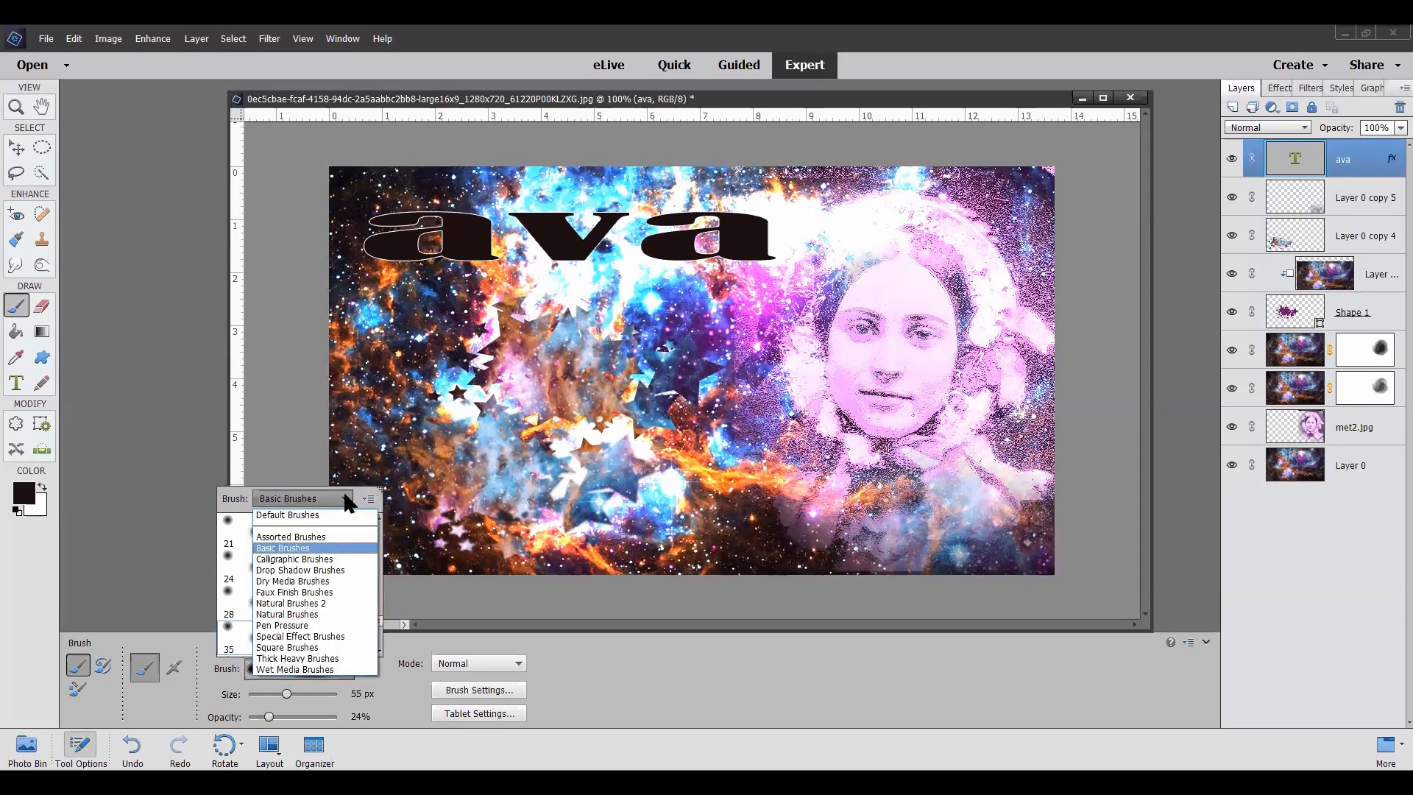
left_click(338, 536)
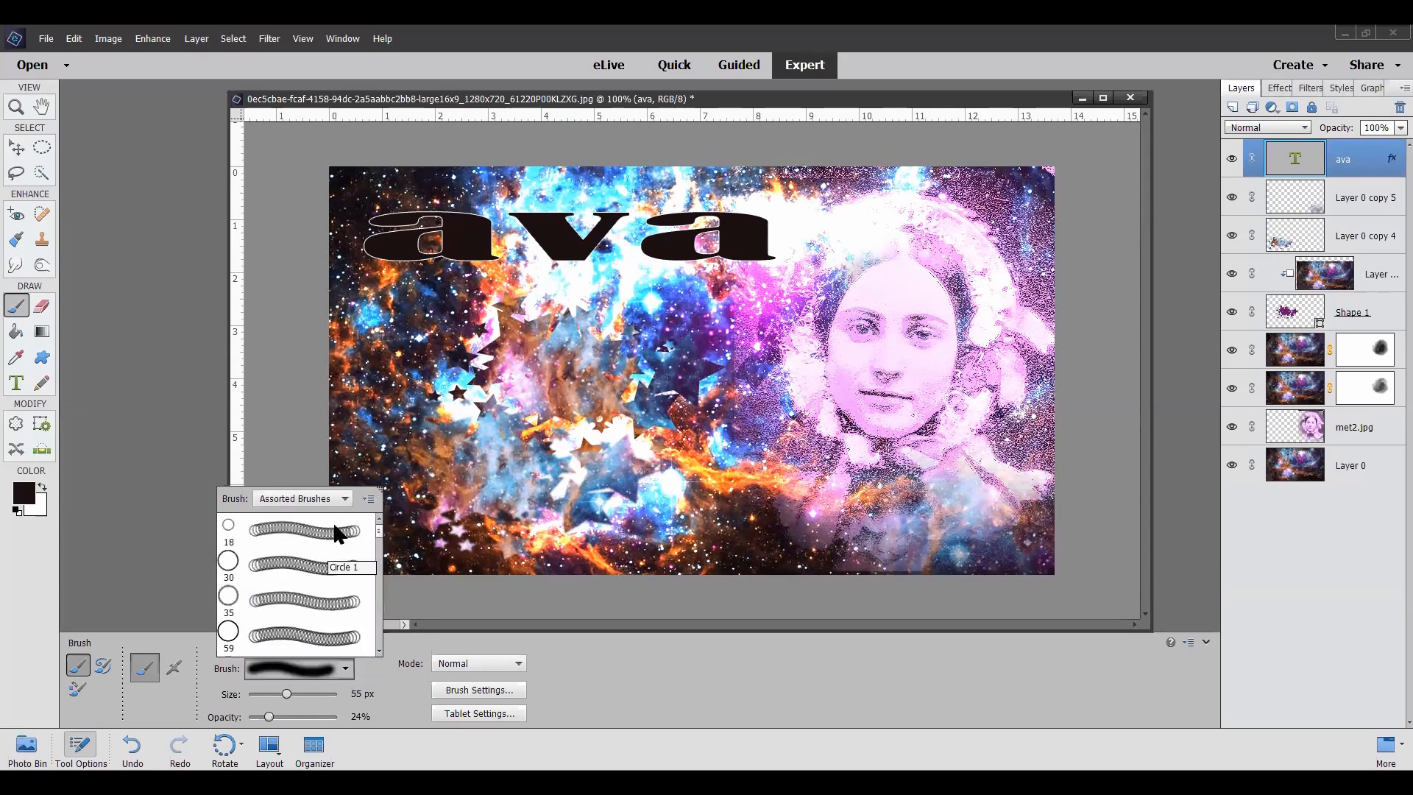
scroll(332, 523, "down", 2)
scroll(310, 522, "down", 5)
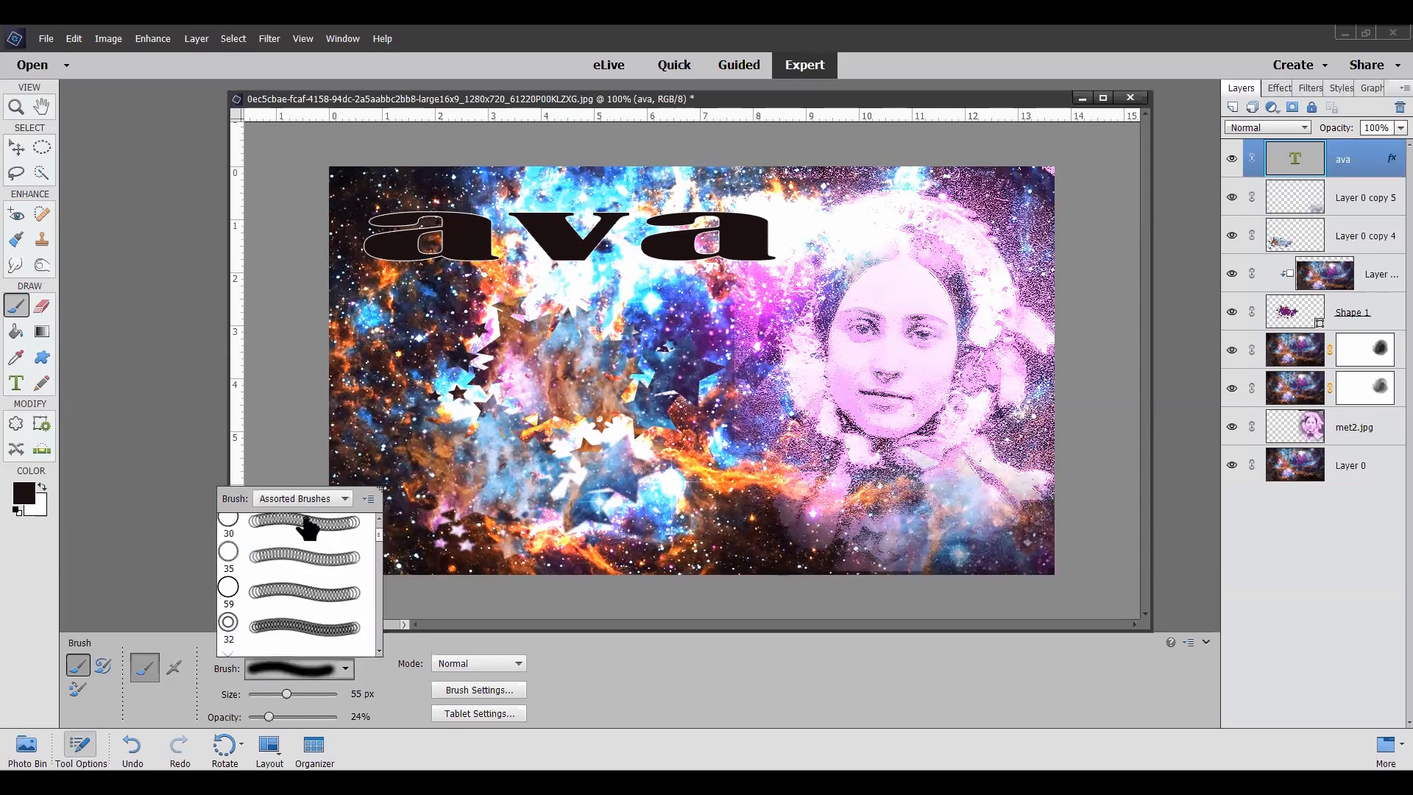
scroll(308, 527, "down", 1)
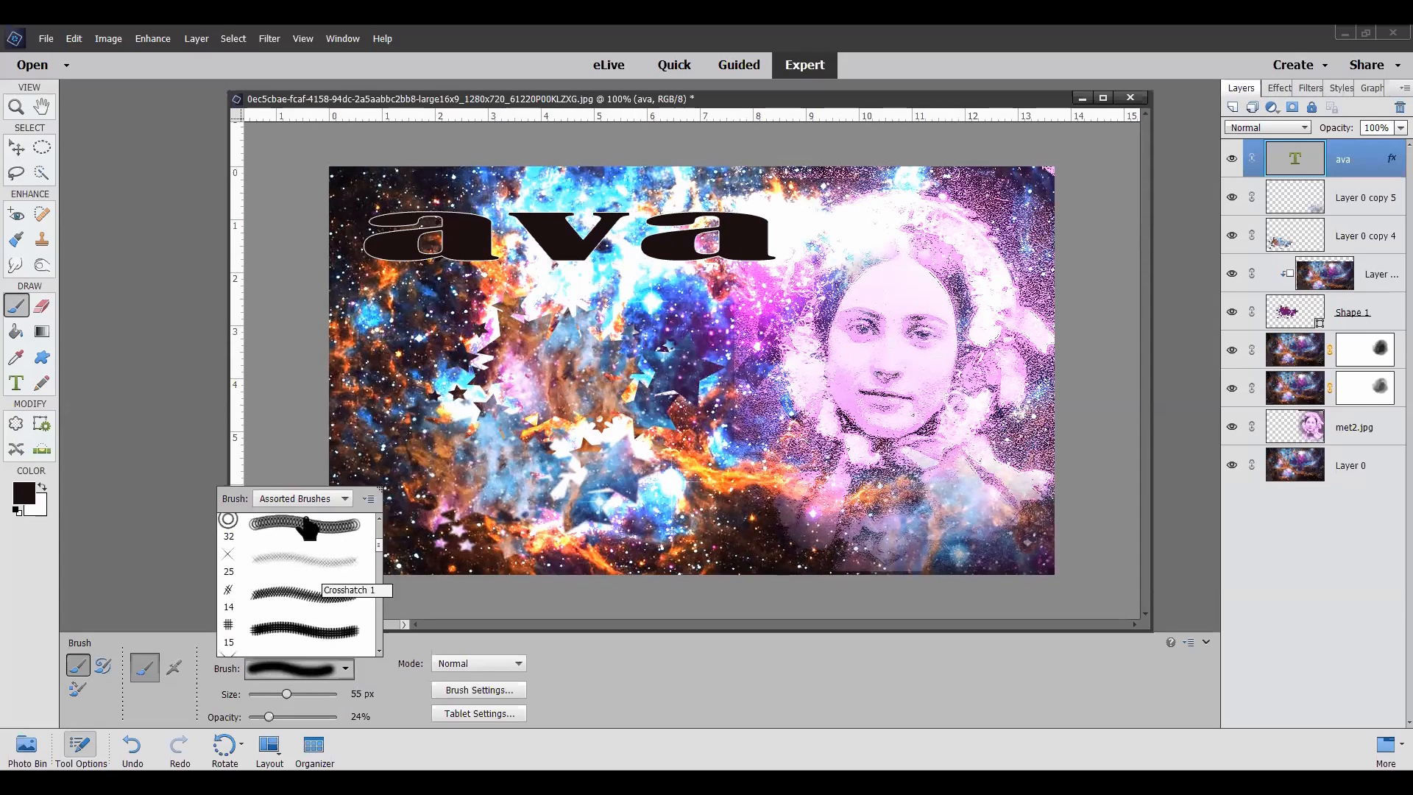
scroll(308, 527, "down", 3)
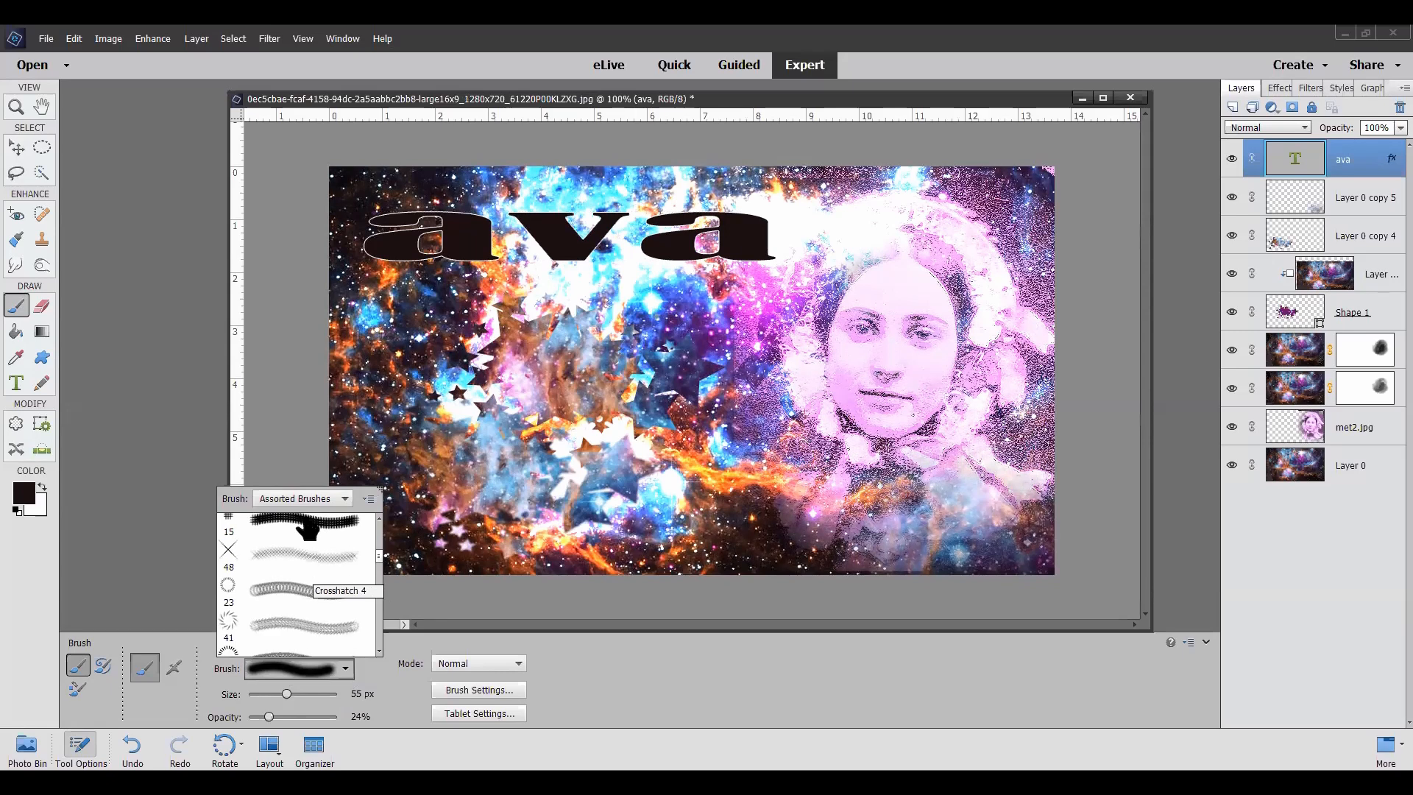
scroll(308, 527, "down", 1)
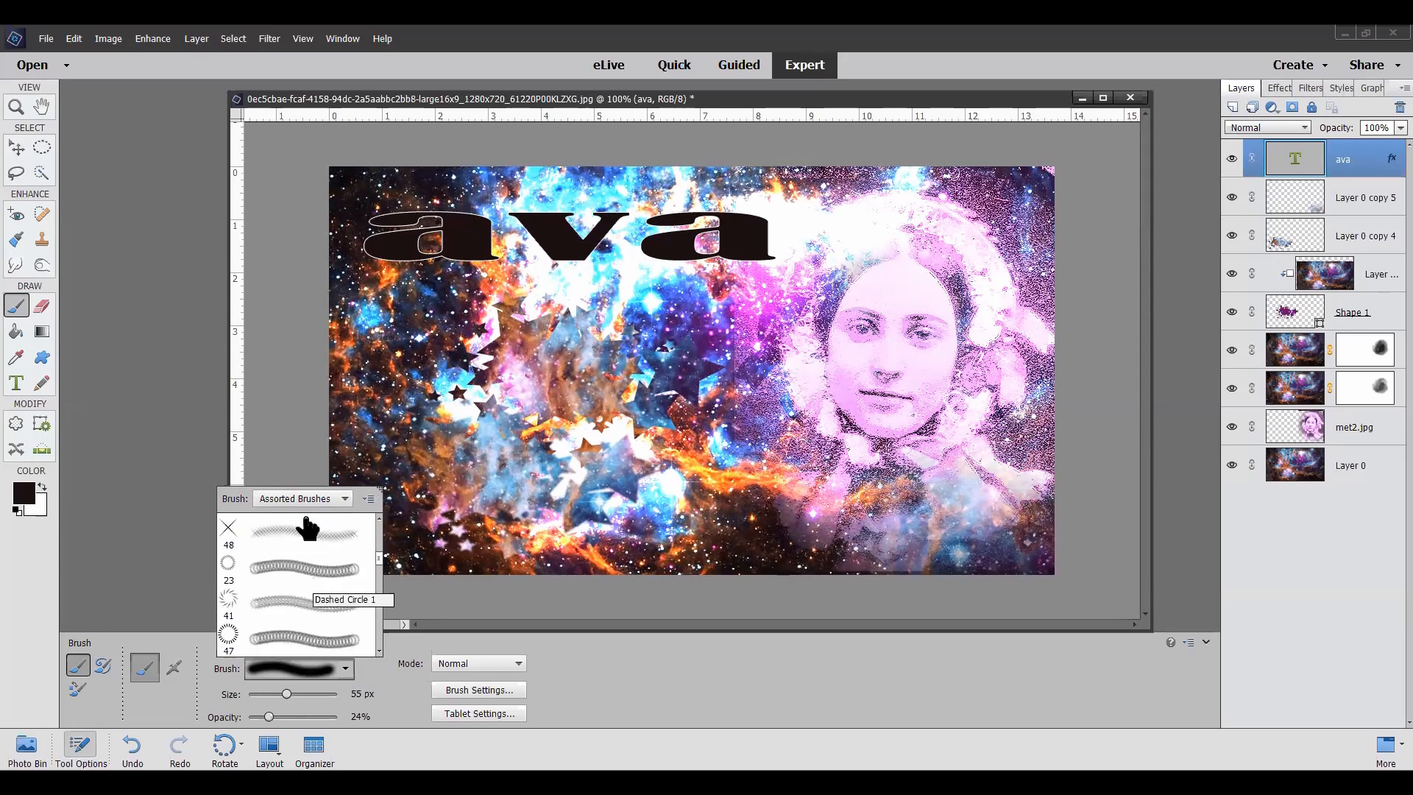
scroll(308, 527, "down", 1)
scroll(307, 527, "down", 7)
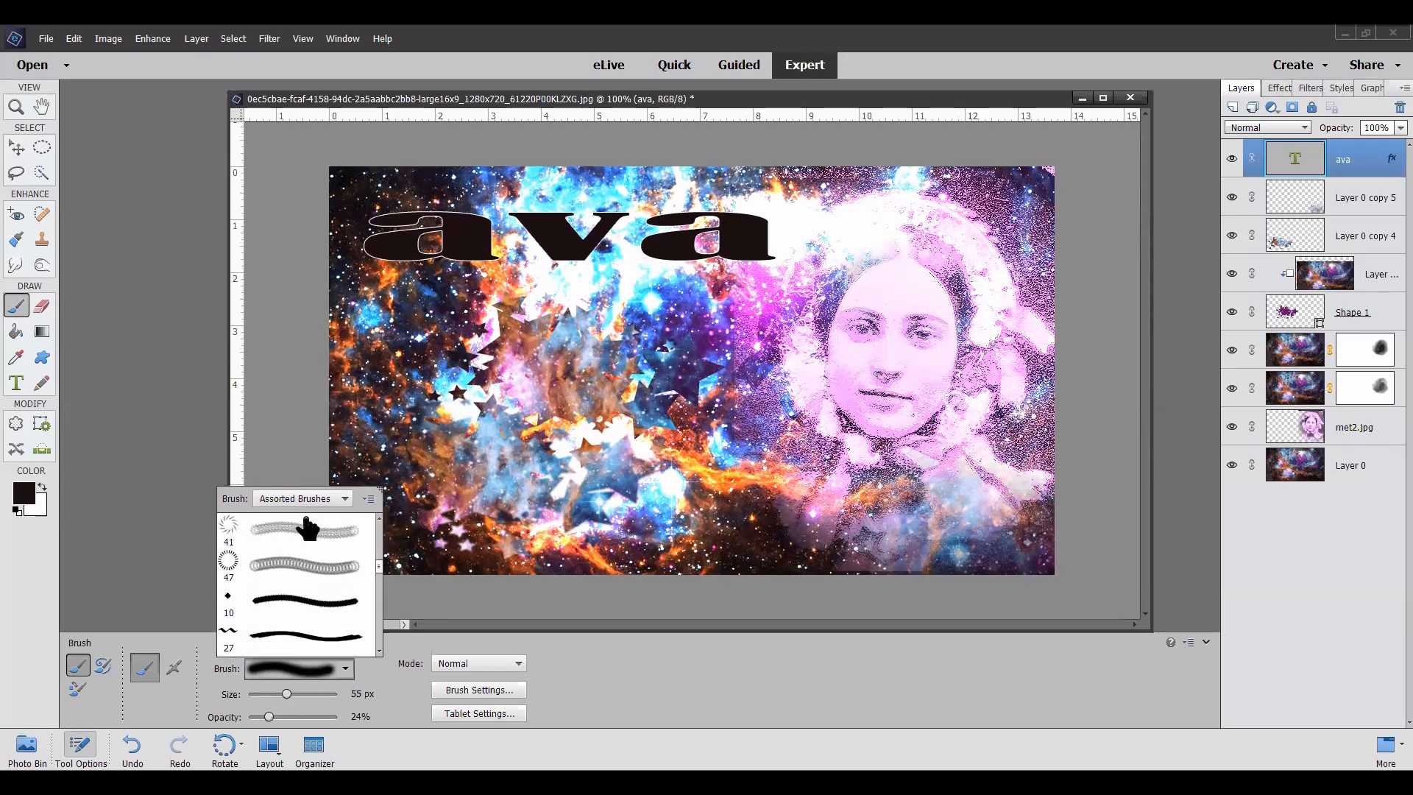
scroll(308, 527, "down", 4)
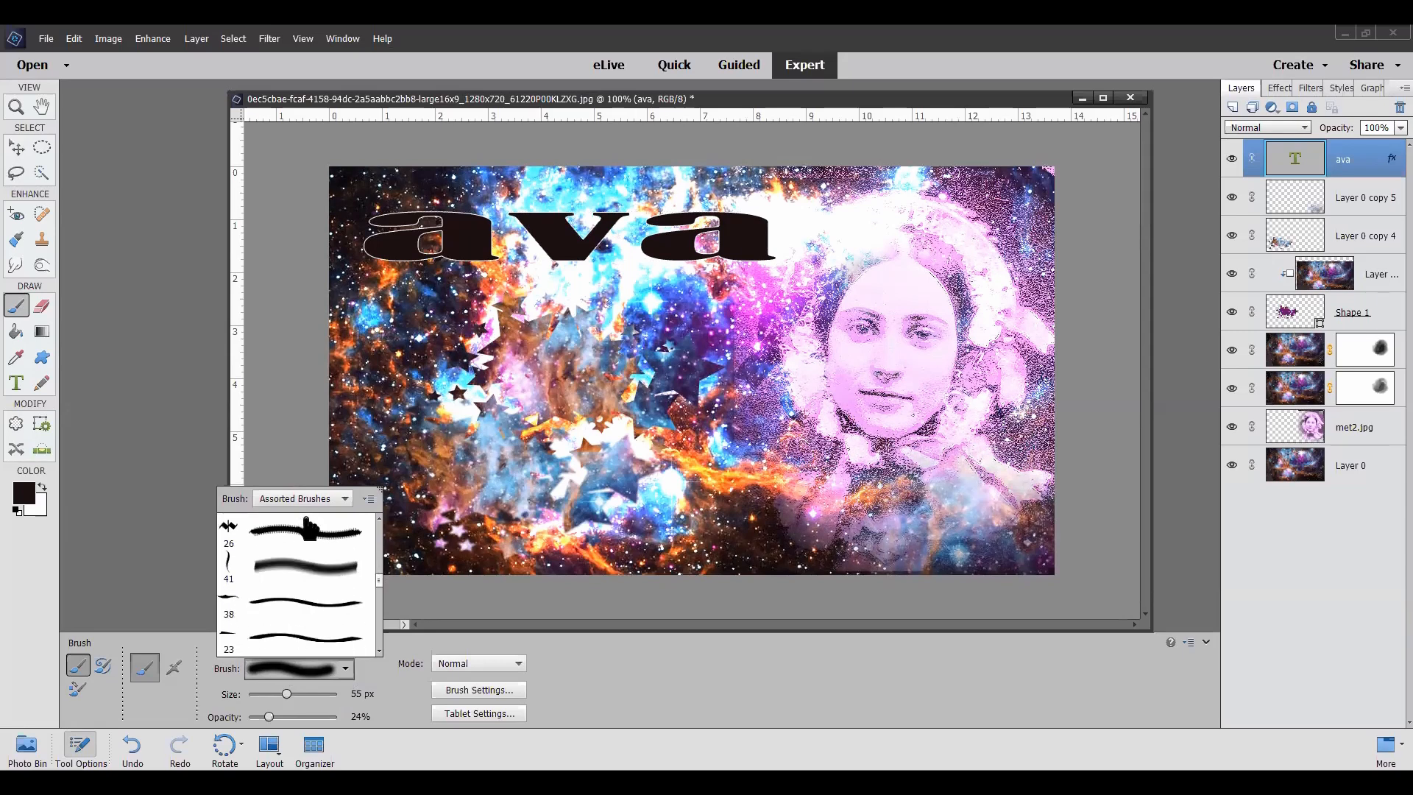
scroll(307, 527, "down", 2)
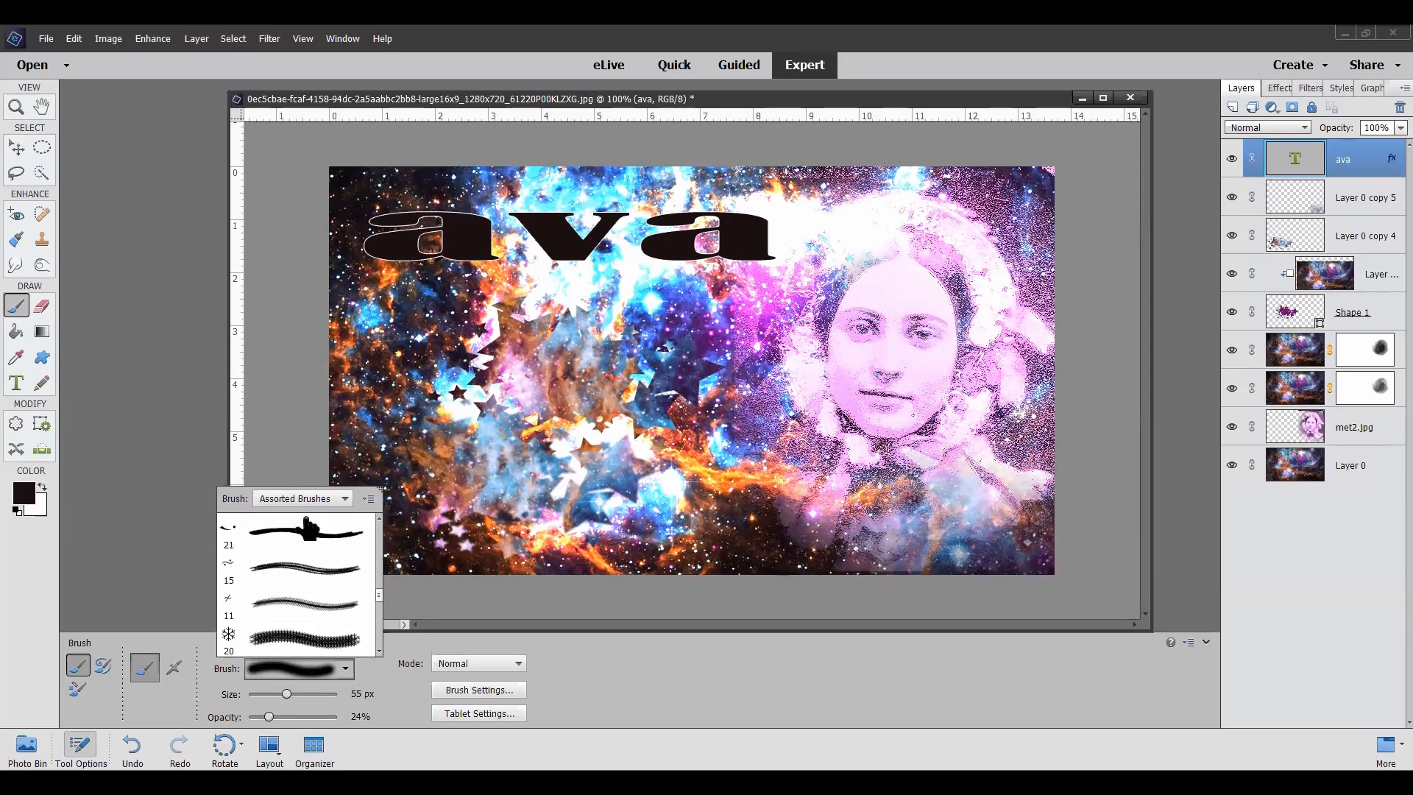
scroll(307, 527, "down", 3)
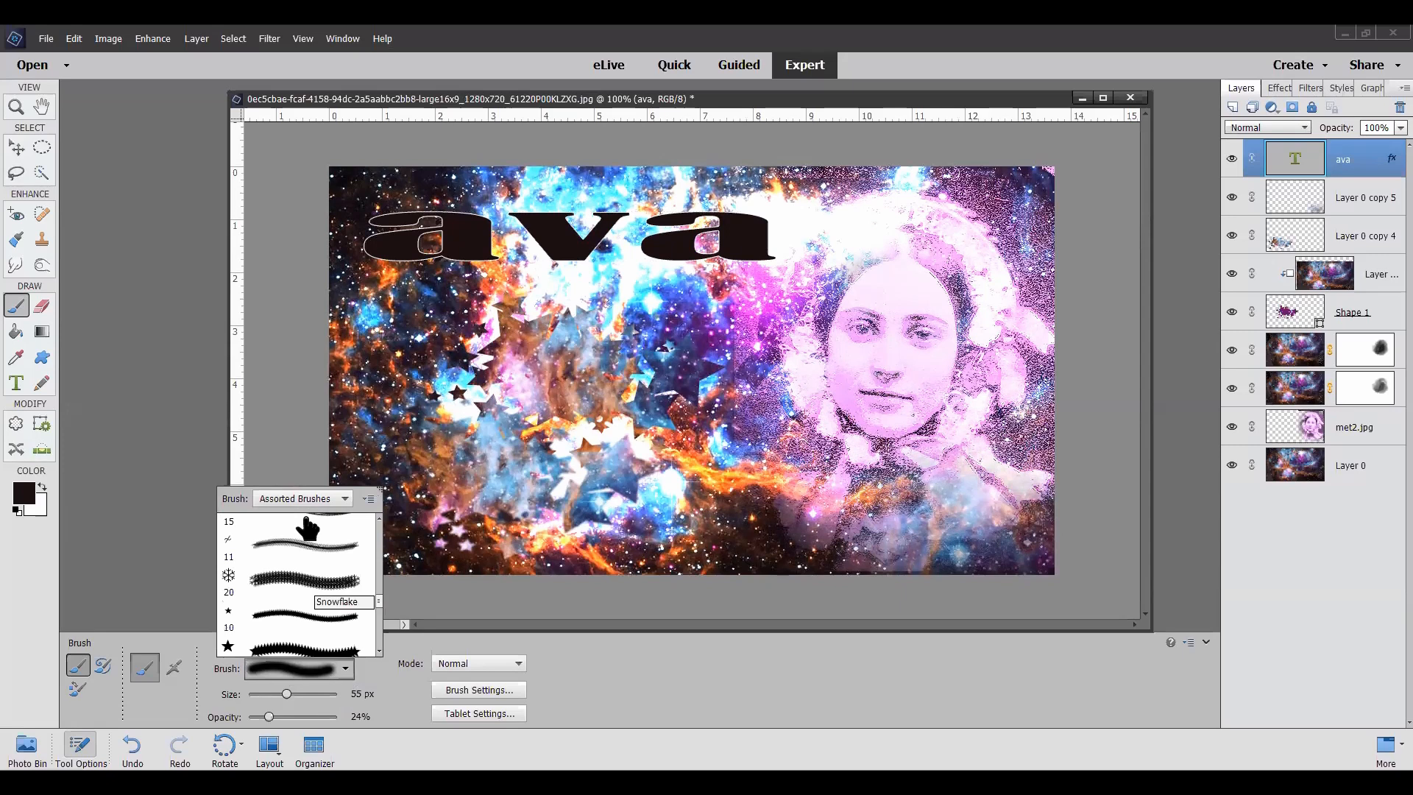
scroll(308, 527, "down", 1)
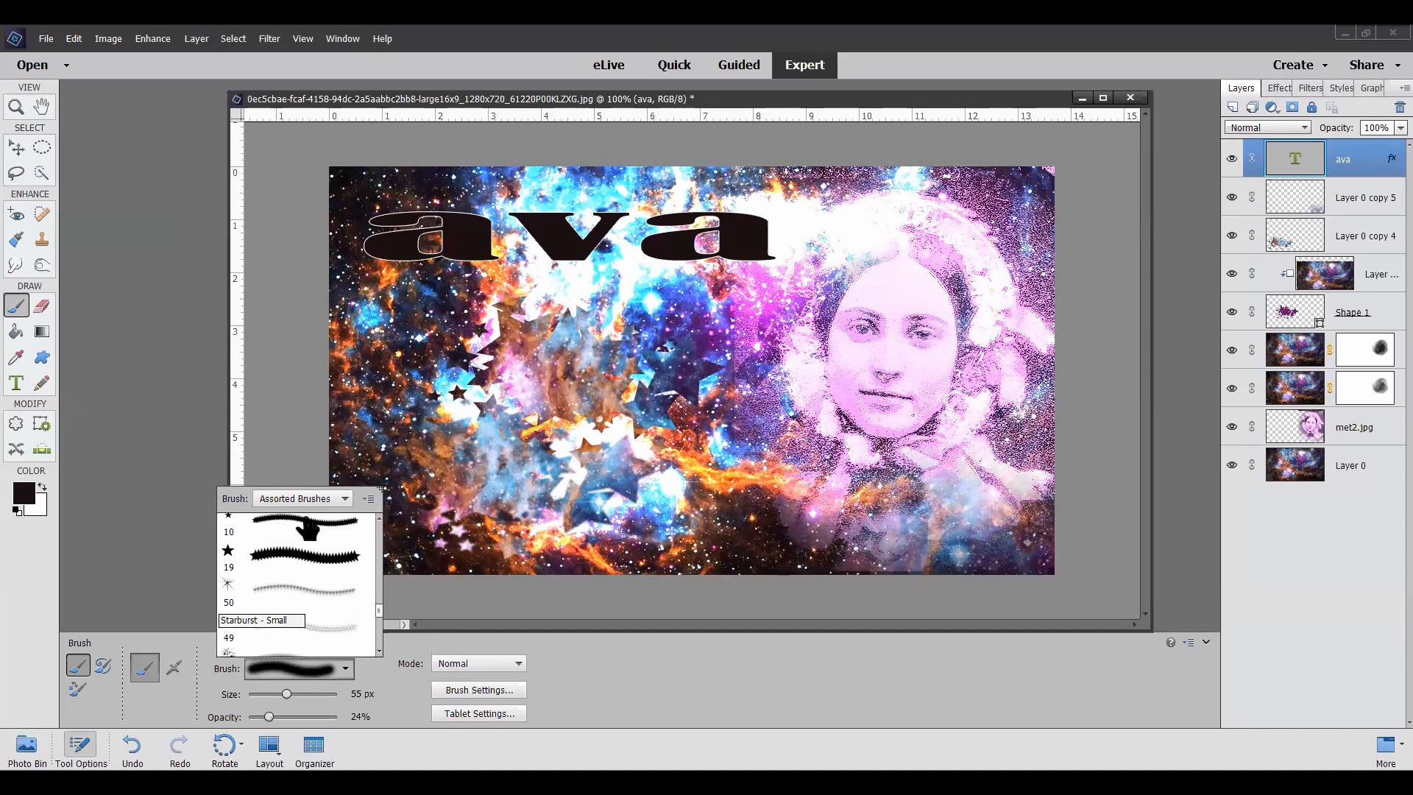
left_click(308, 590)
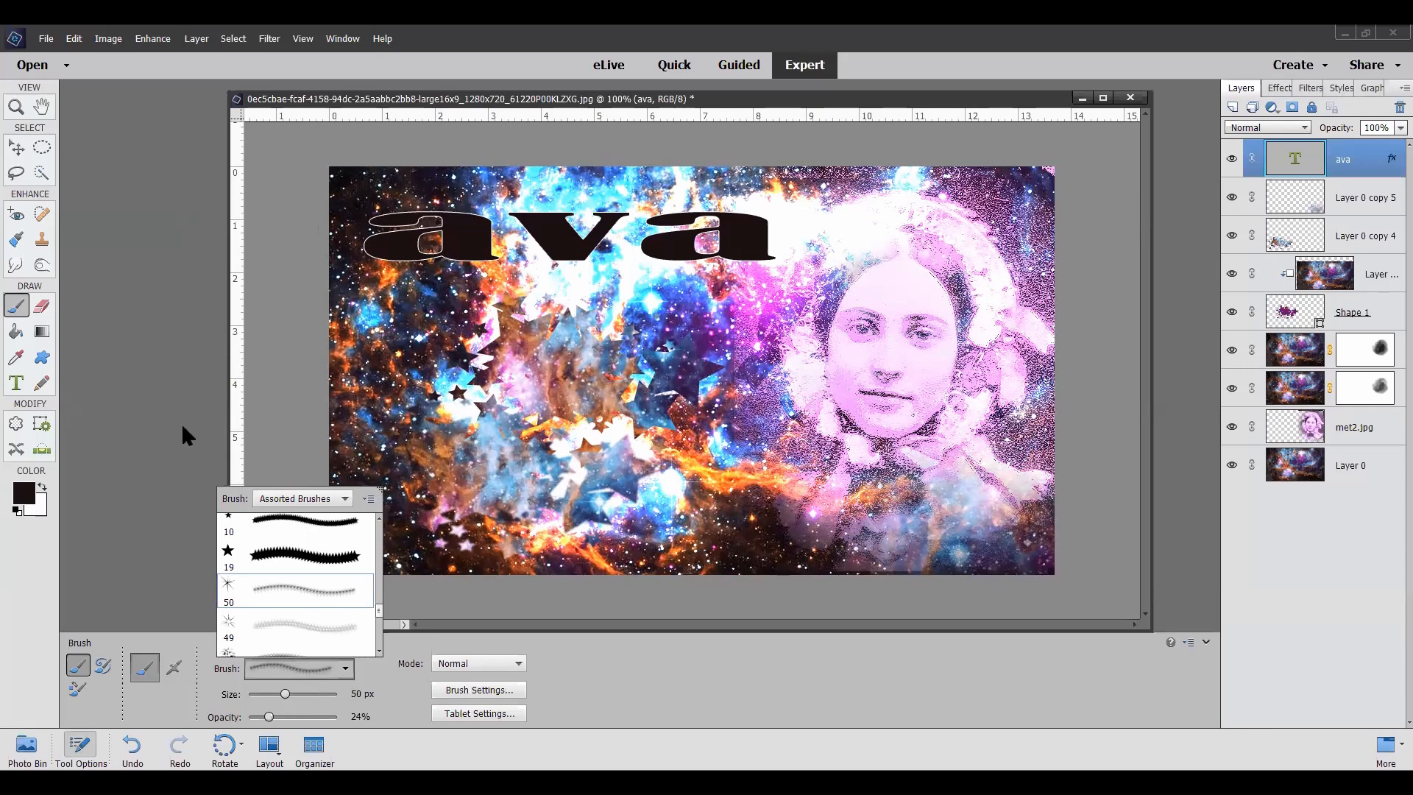
left_click(143, 404)
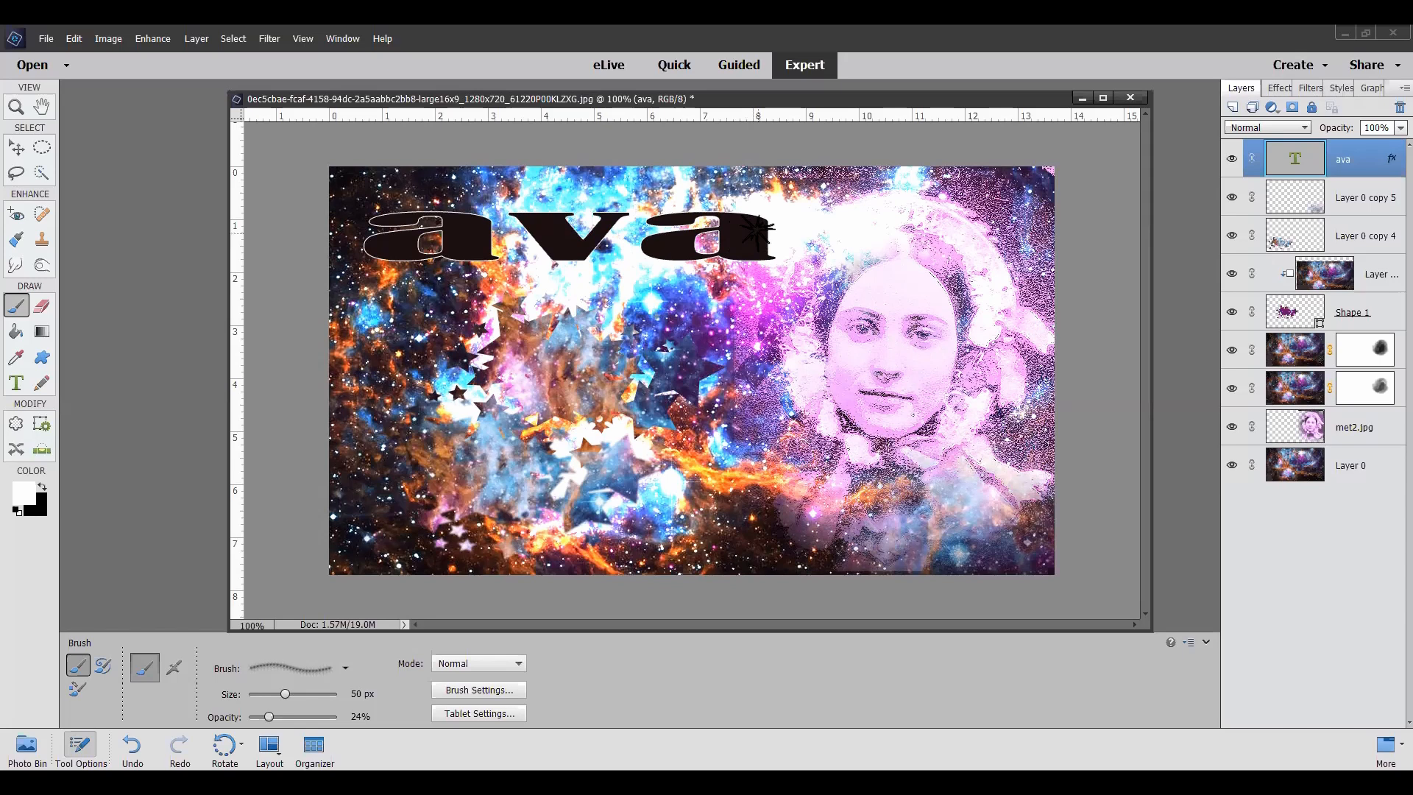
Step: Simplify the "ava" text layer and stamp white starbursts across its letters at 99% opacity, using 50 px and smaller brush sizes
left_click(761, 242)
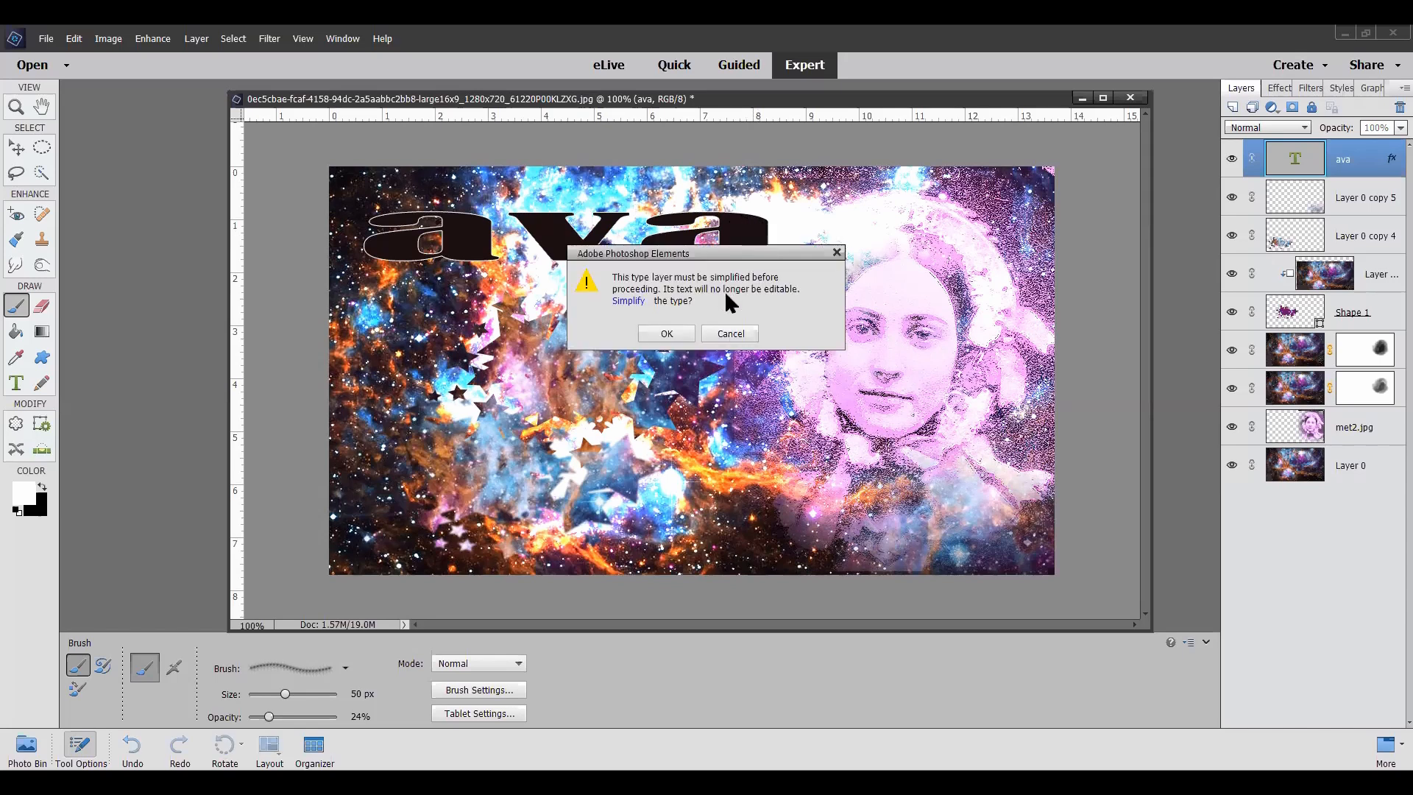
left_click(661, 332)
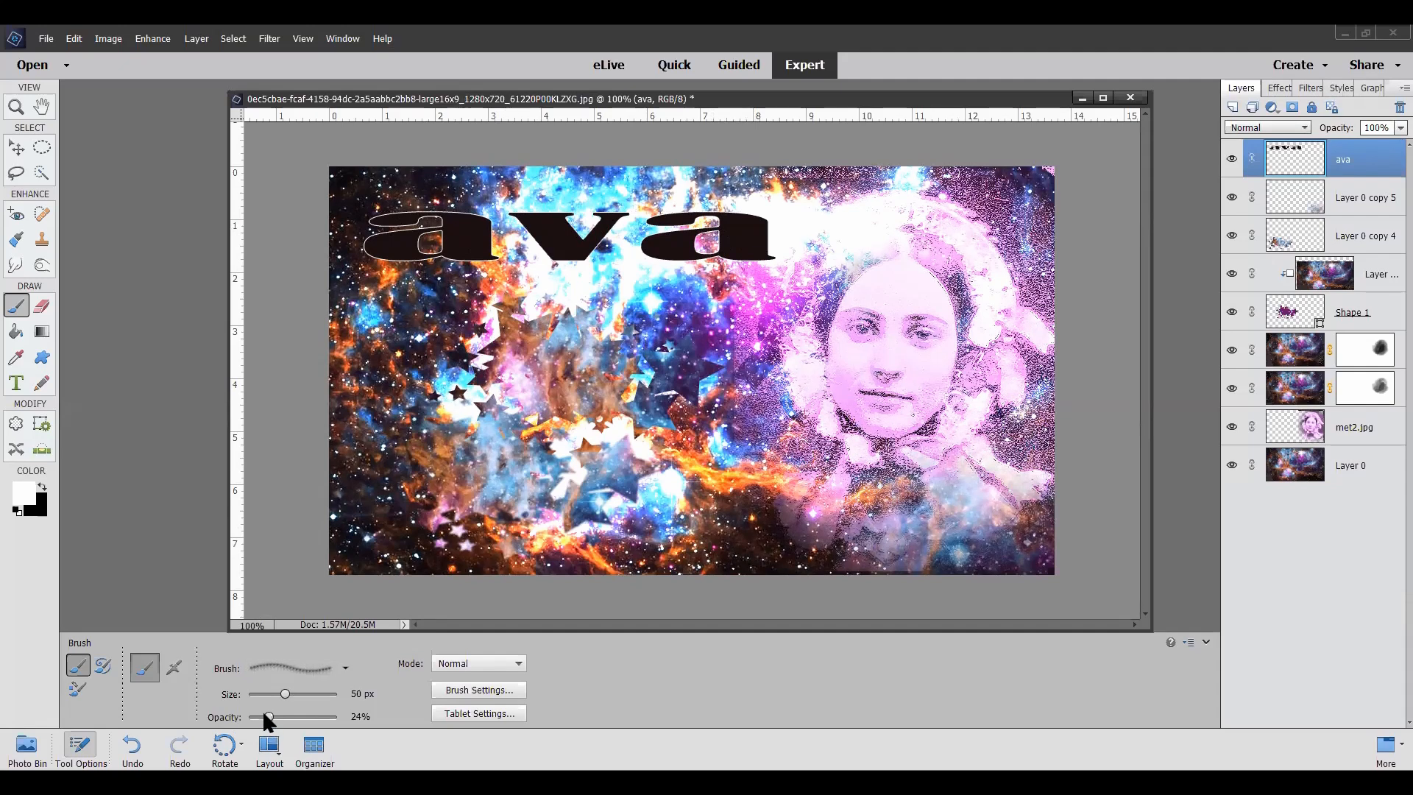
left_click_drag(264, 712, 336, 717)
left_click(678, 248)
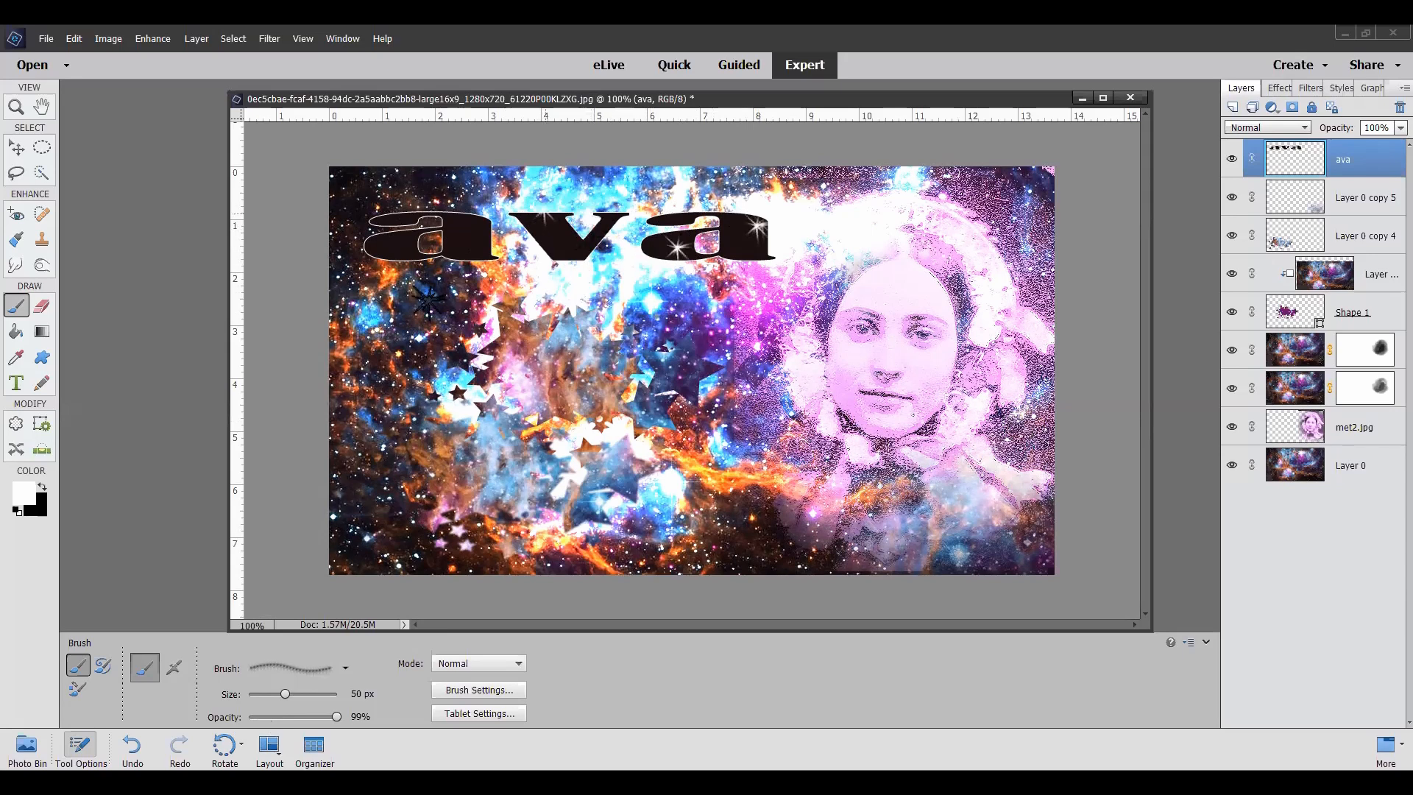
left_click(397, 248)
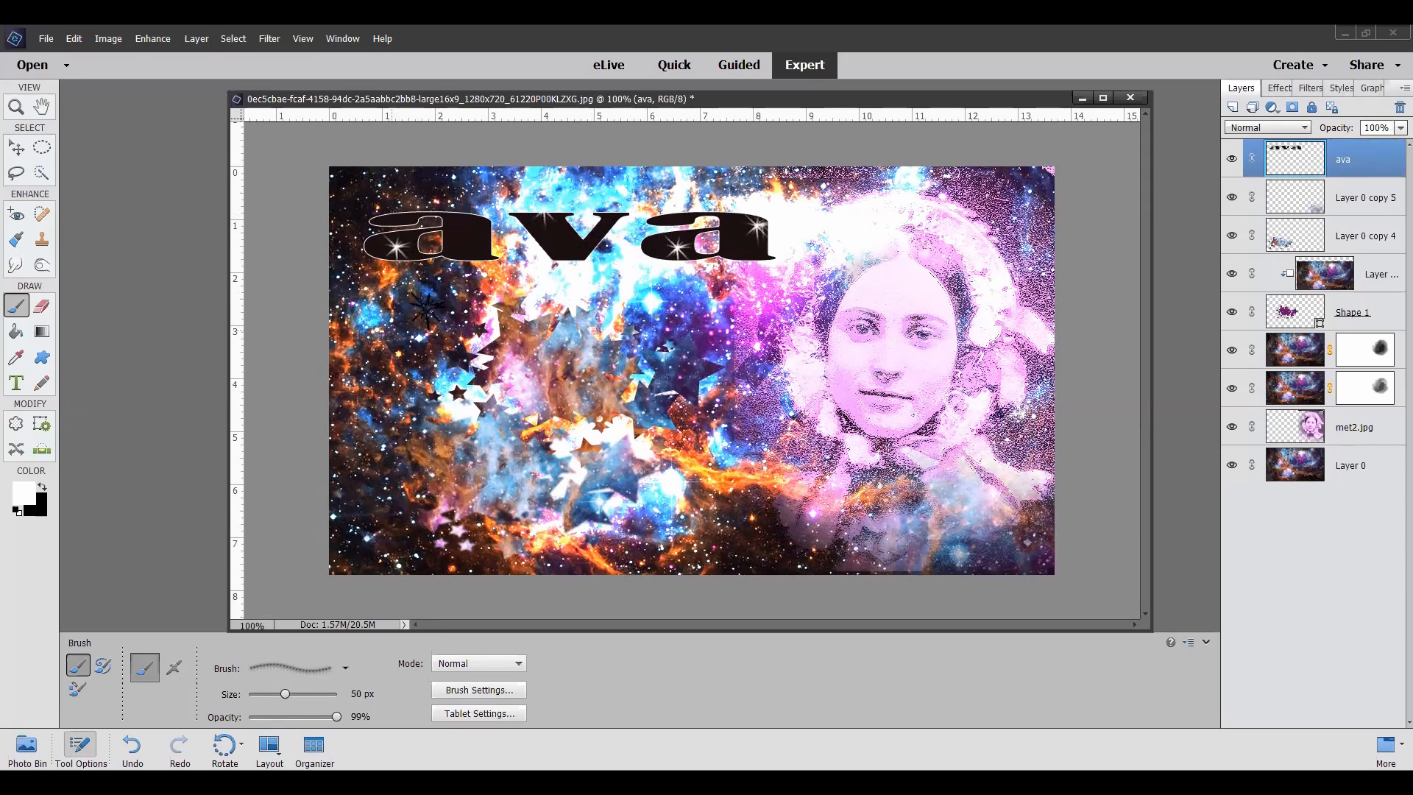
left_click(477, 223)
left_click(259, 694)
left_click(265, 694)
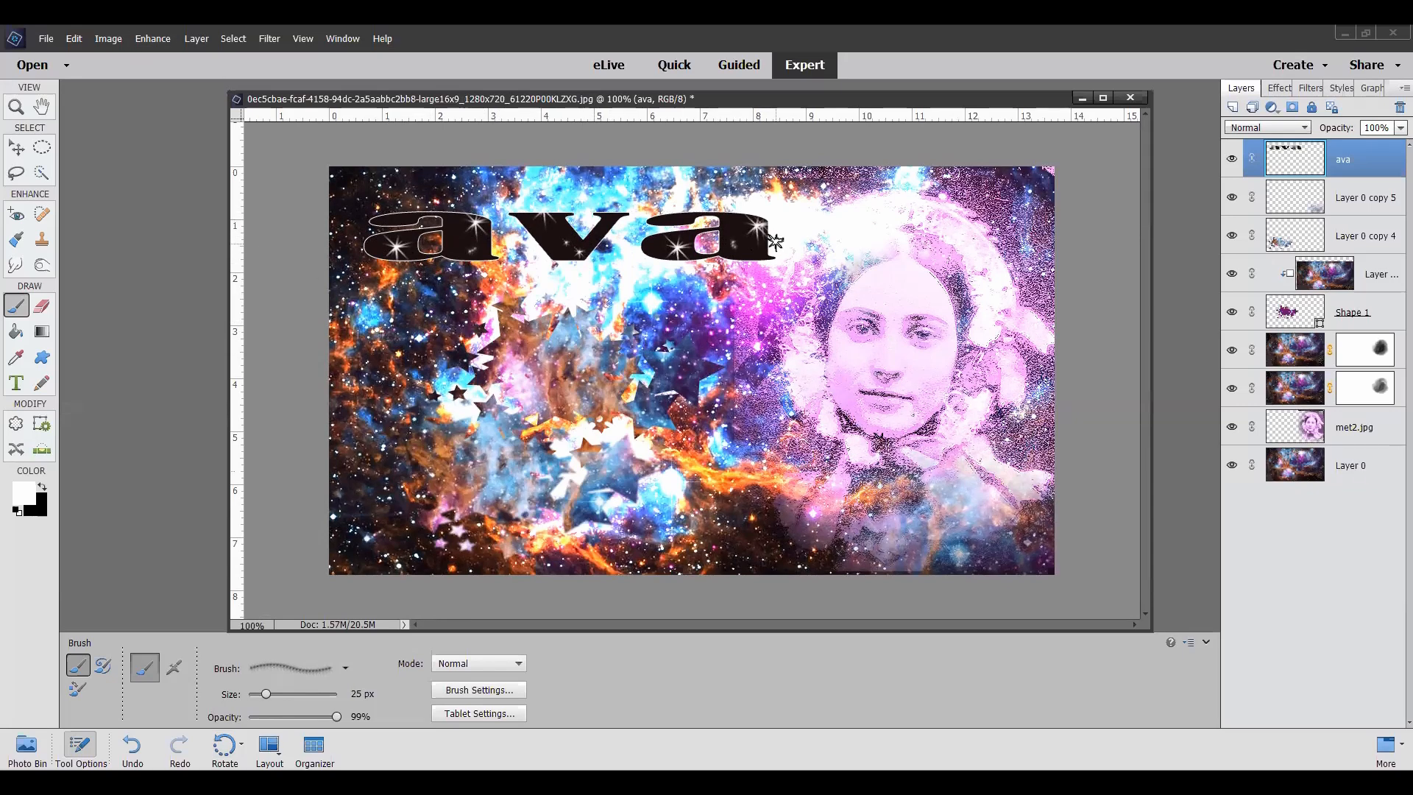
Step: Add a new layer above the text and stamp white 11 px starburst highlights on the portrait's eyes
left_click(1233, 108)
key("ctrl+equal")
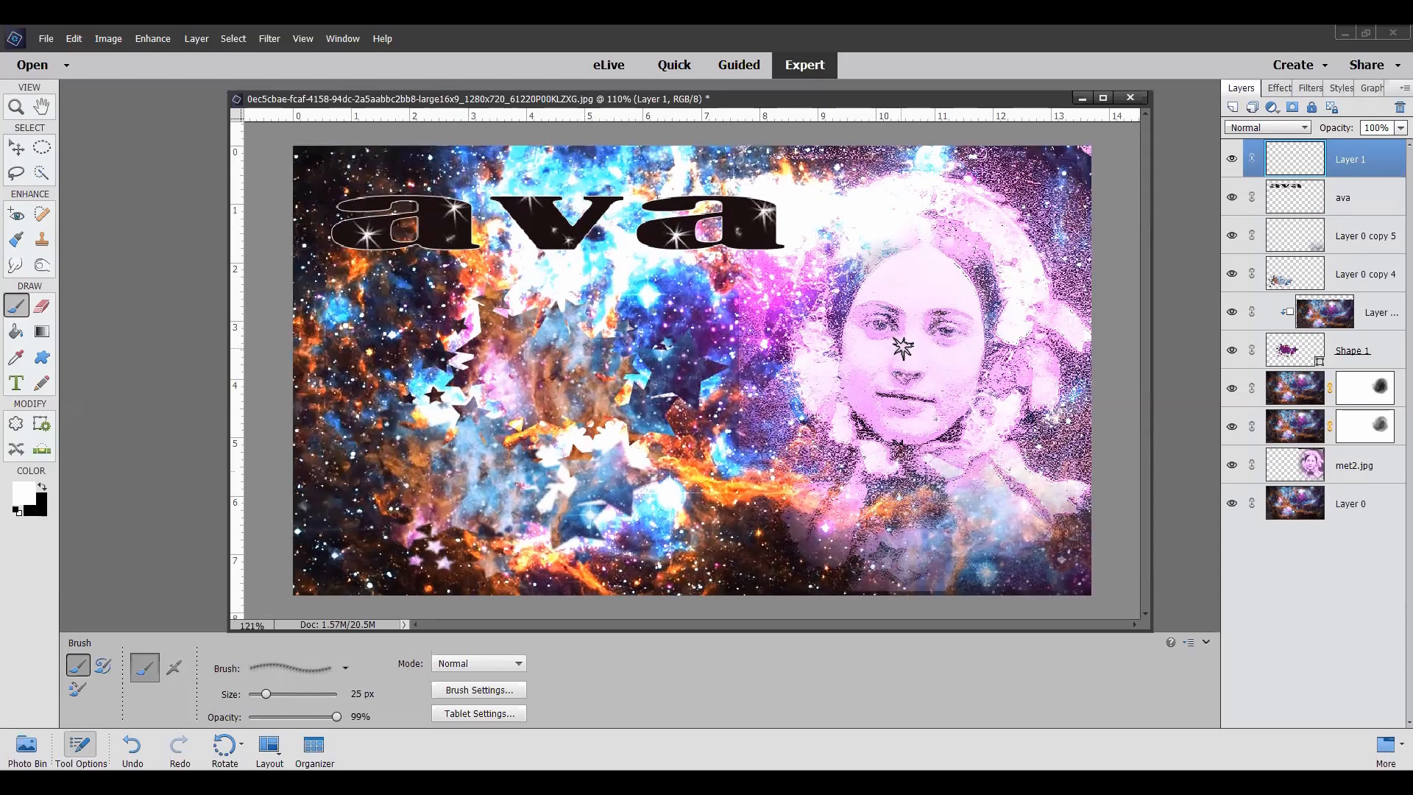
scroll(903, 347, "up", 3)
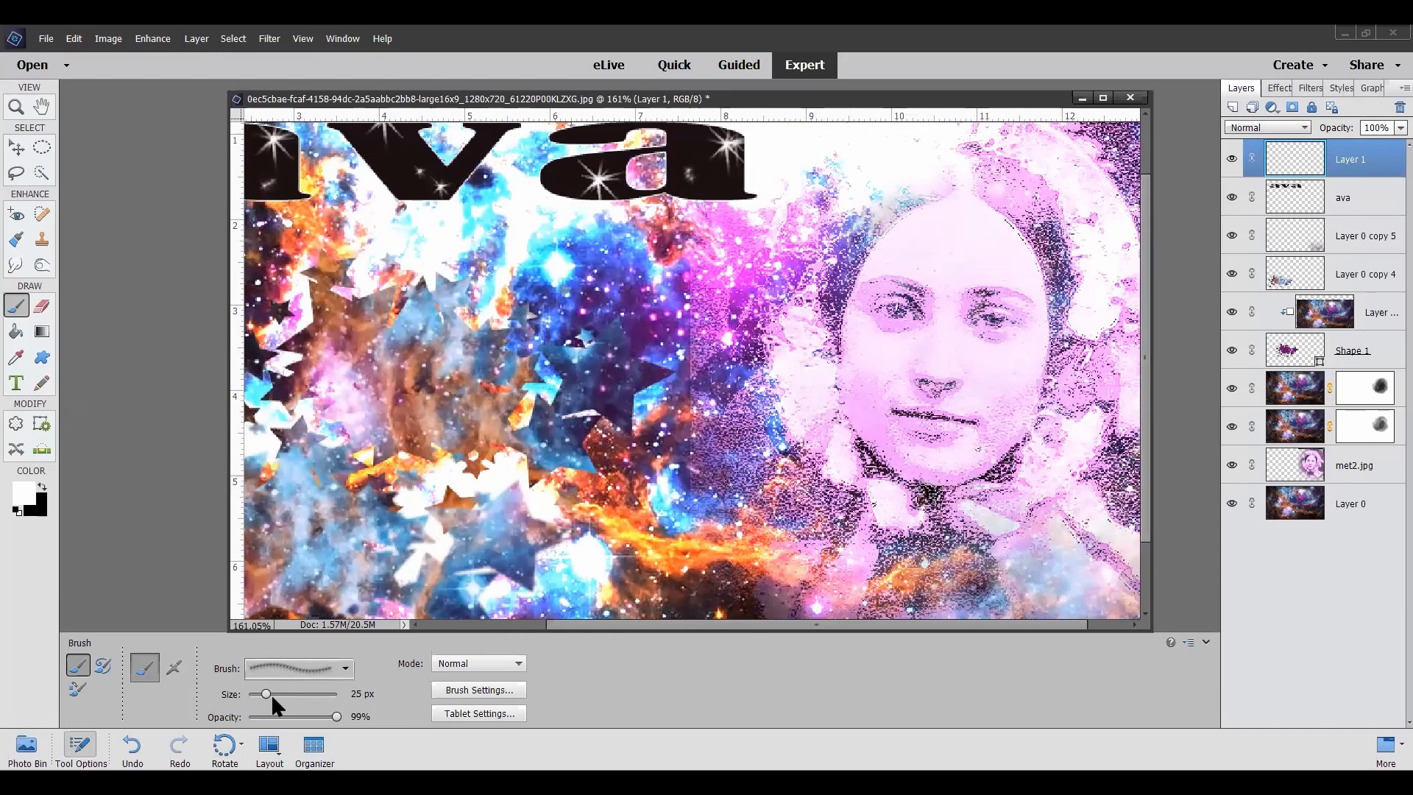
left_click(254, 694)
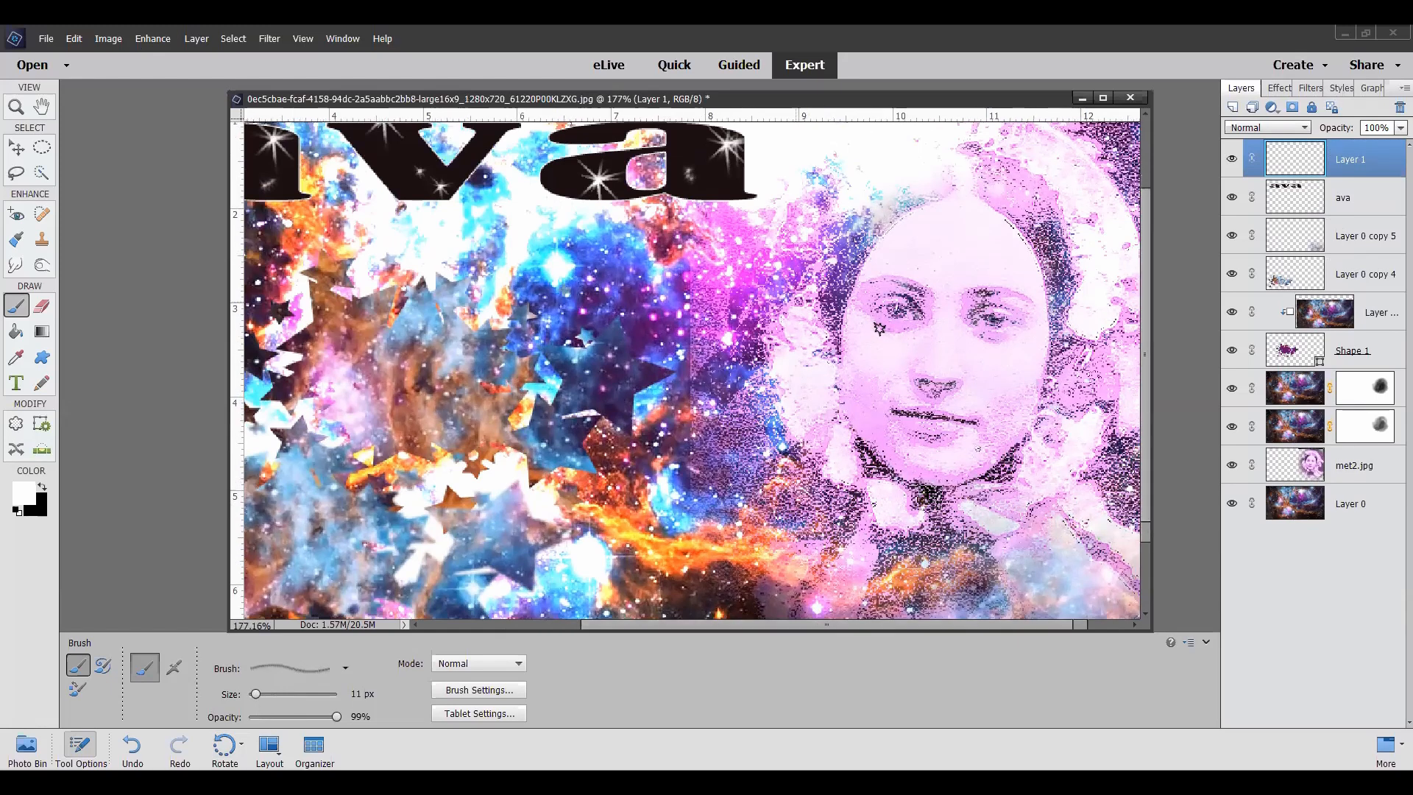
scroll(889, 324, "up", 4)
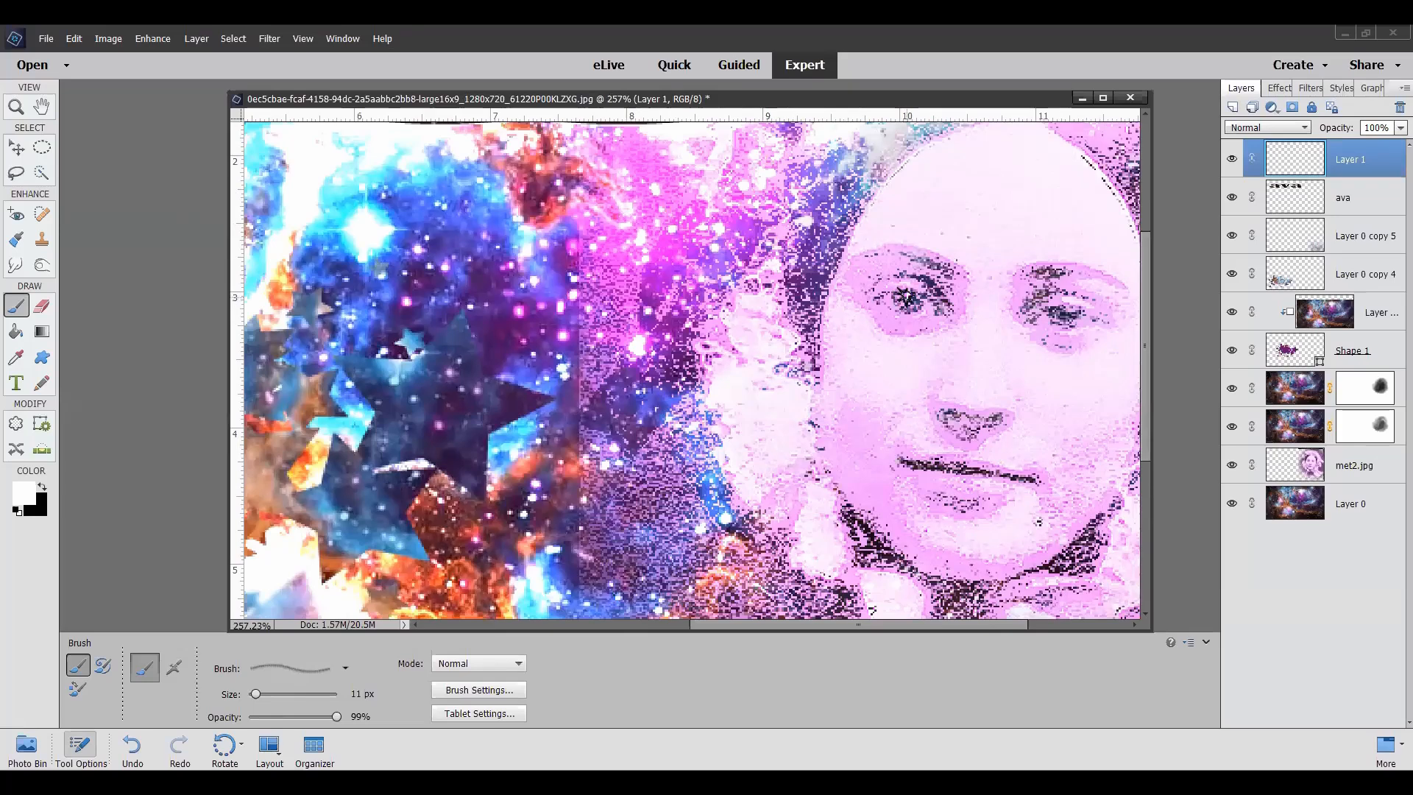
left_click(1062, 315)
scroll(1060, 309, "down", 5)
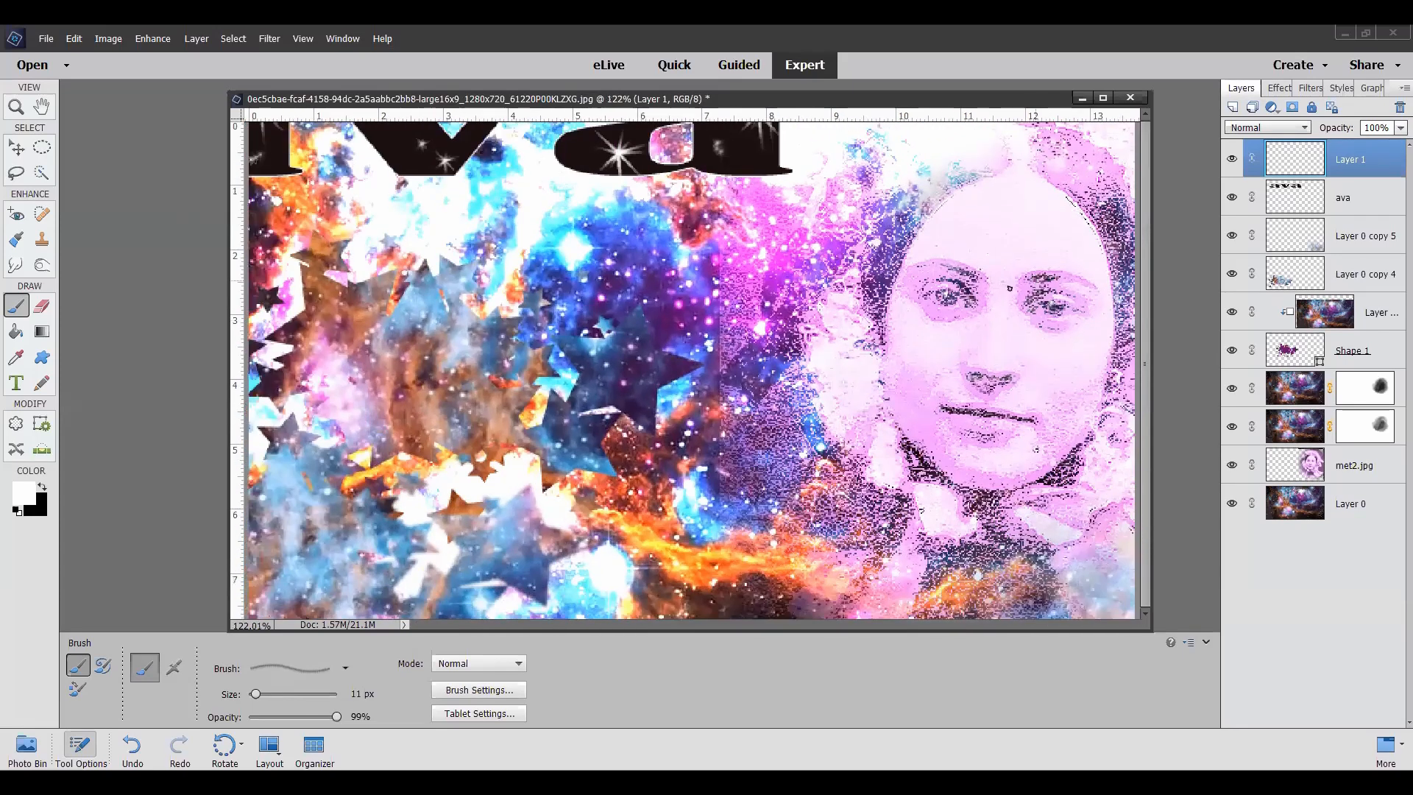
scroll(1010, 288, "down", 2)
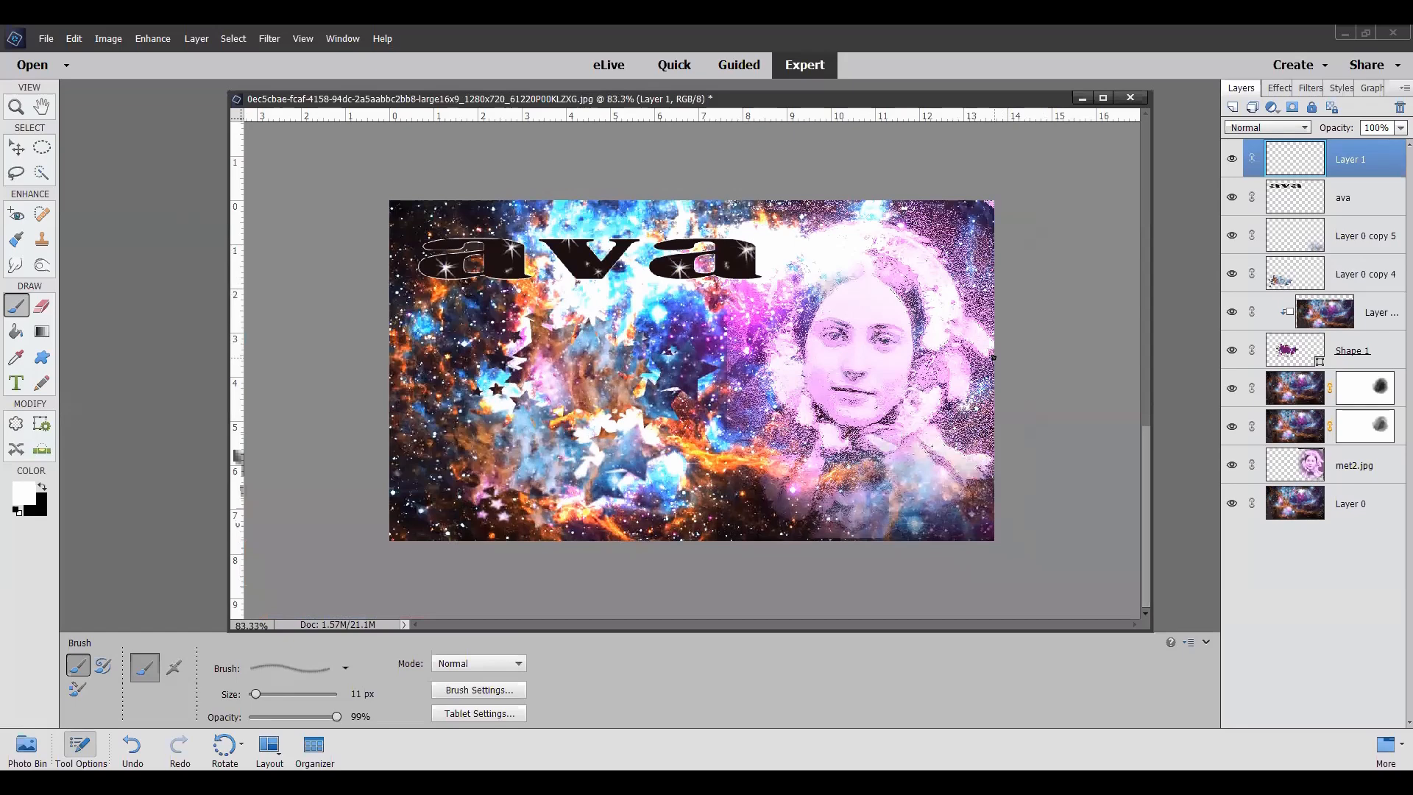